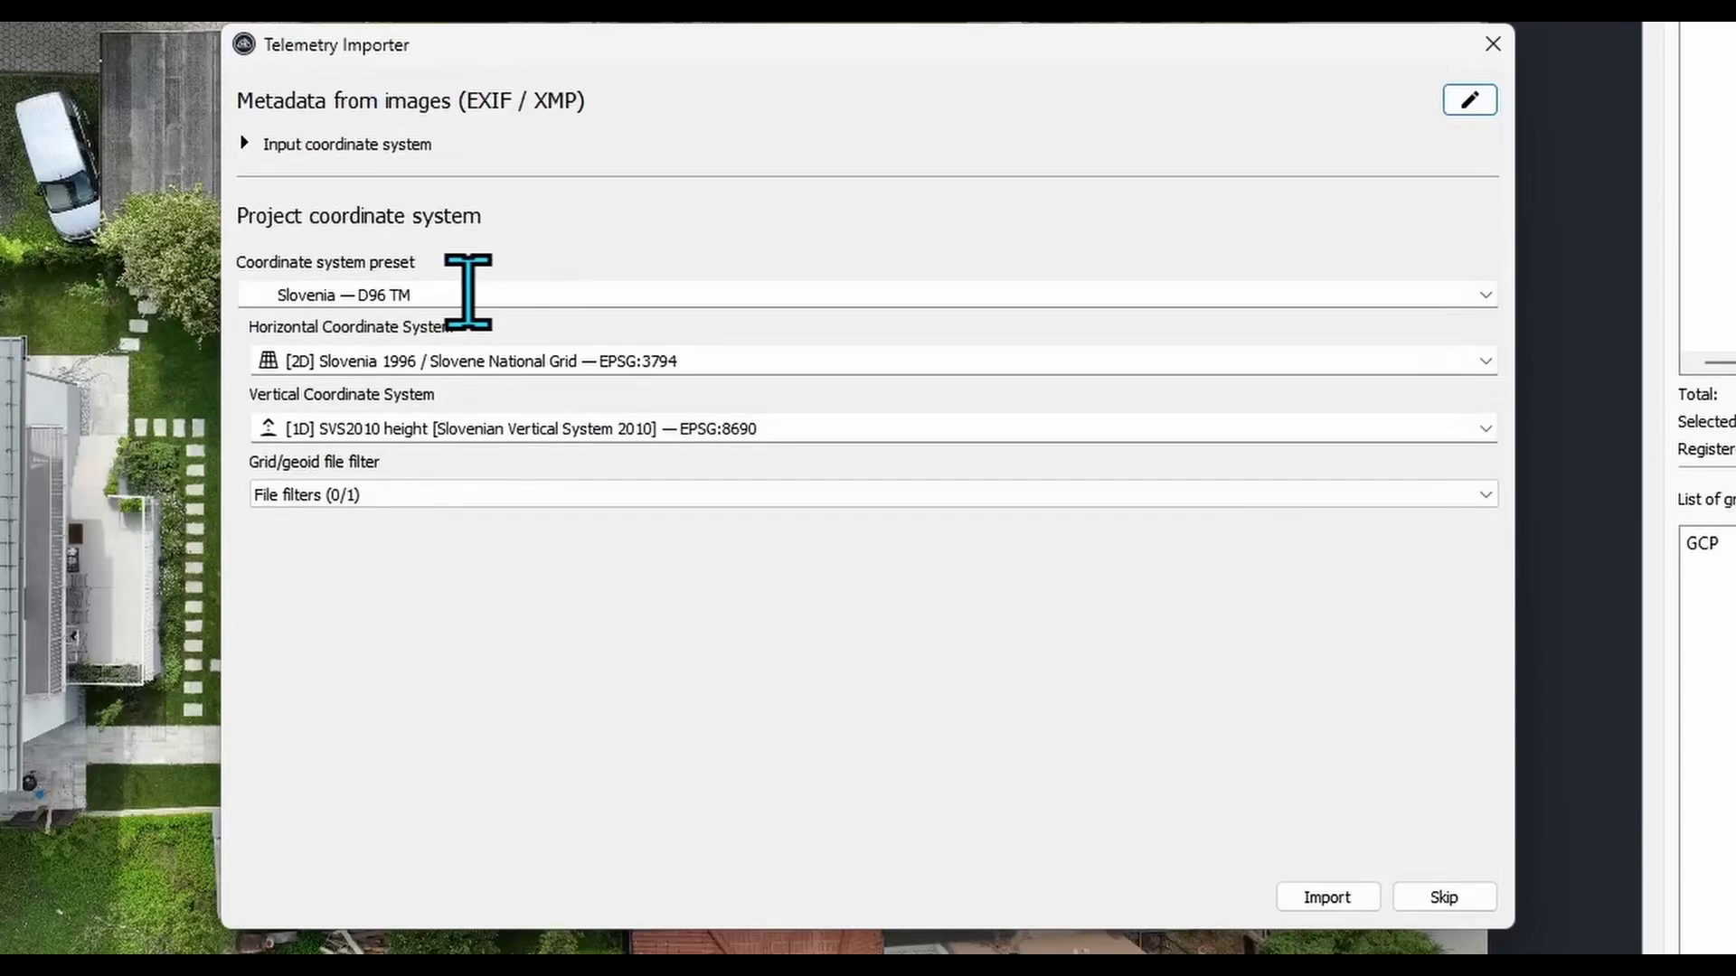
- Confirm the Slovenia — D96 TM coordinate preset and import telemetry for all 681 images
left_click(468, 295)
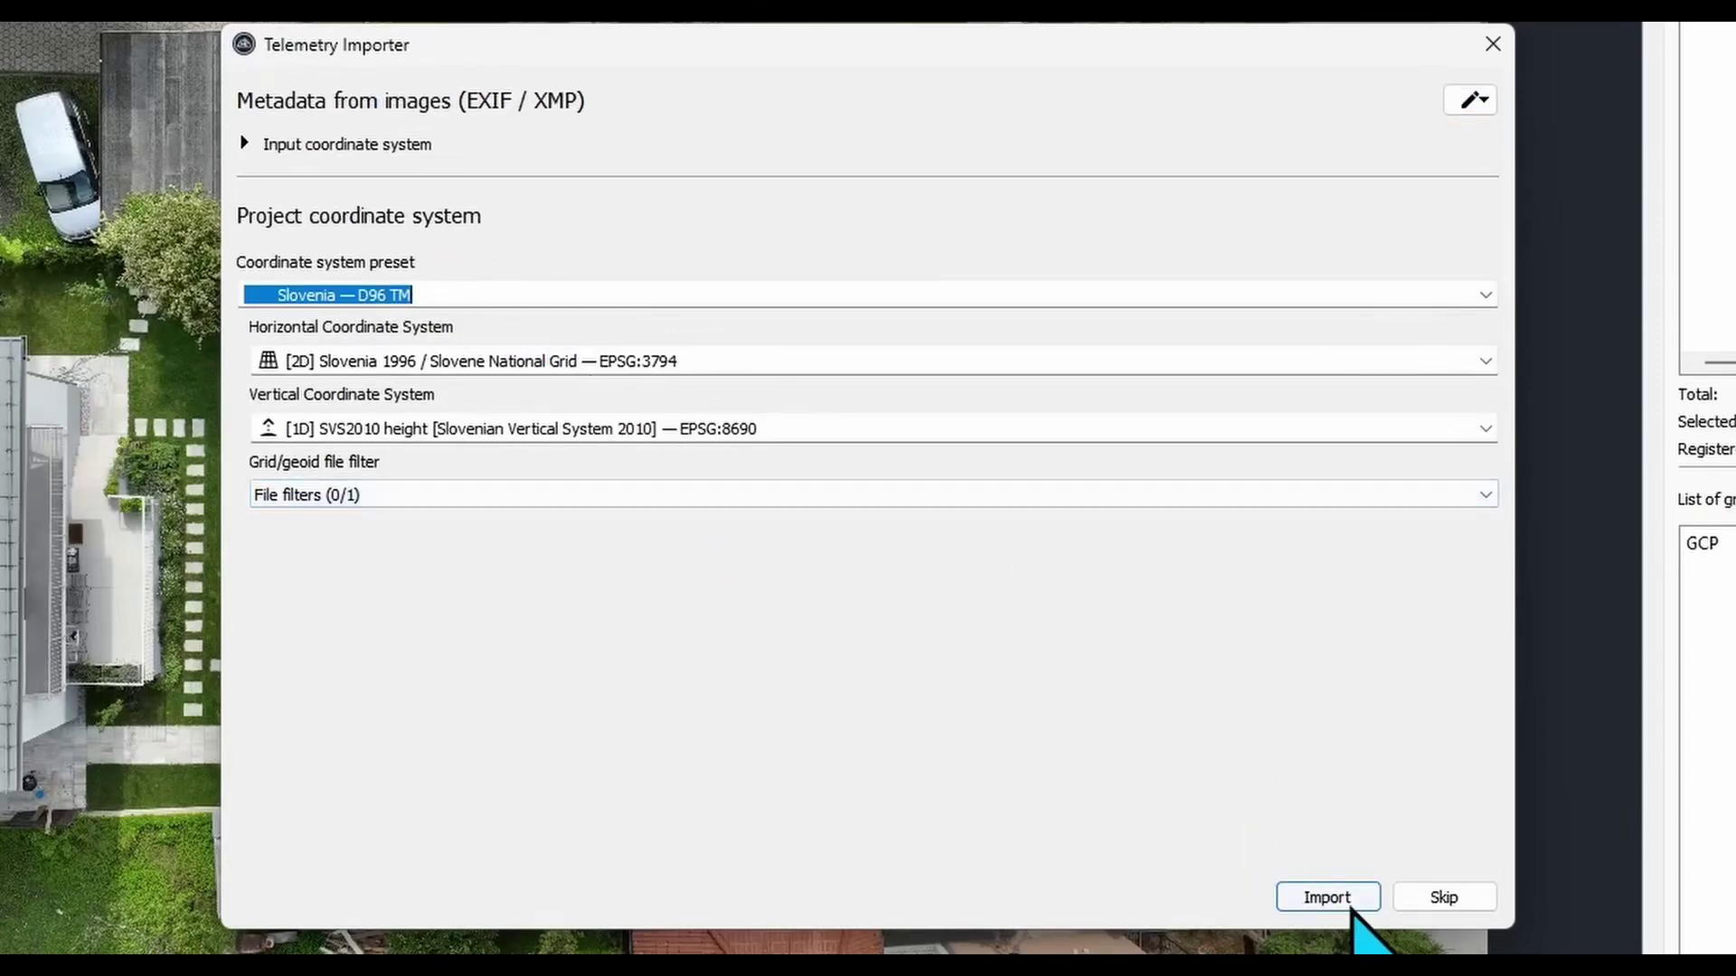
left_click(1349, 906)
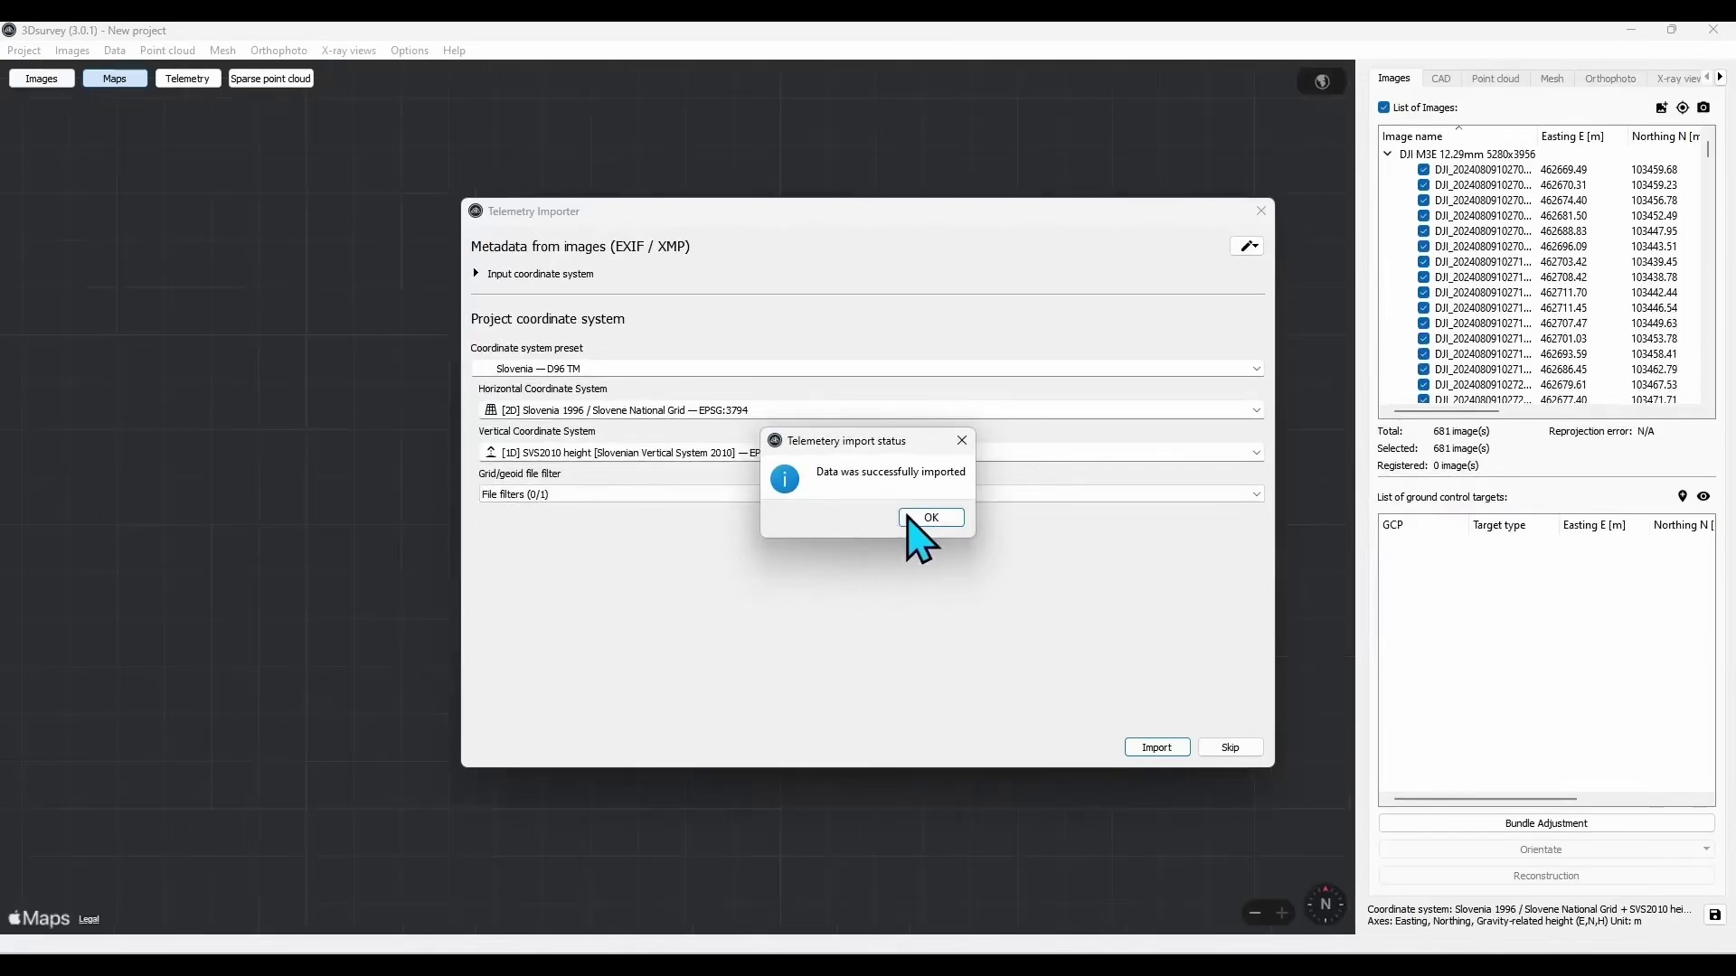
left_click(911, 519)
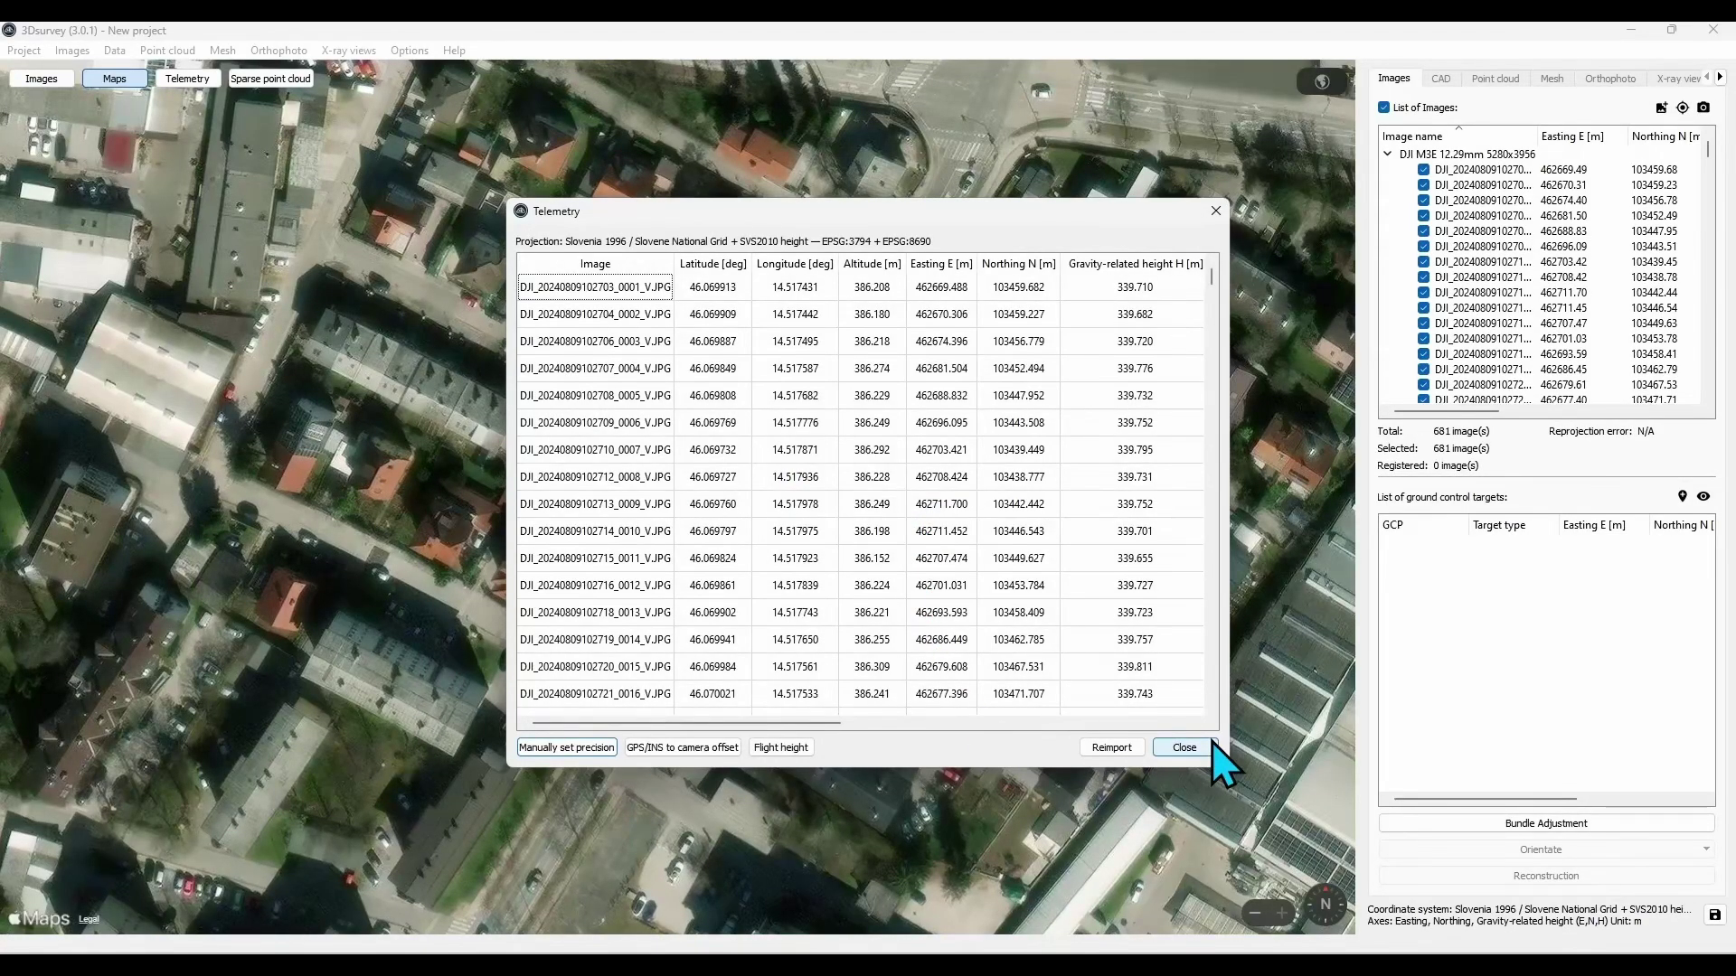
left_click_drag(833, 724, 1060, 724)
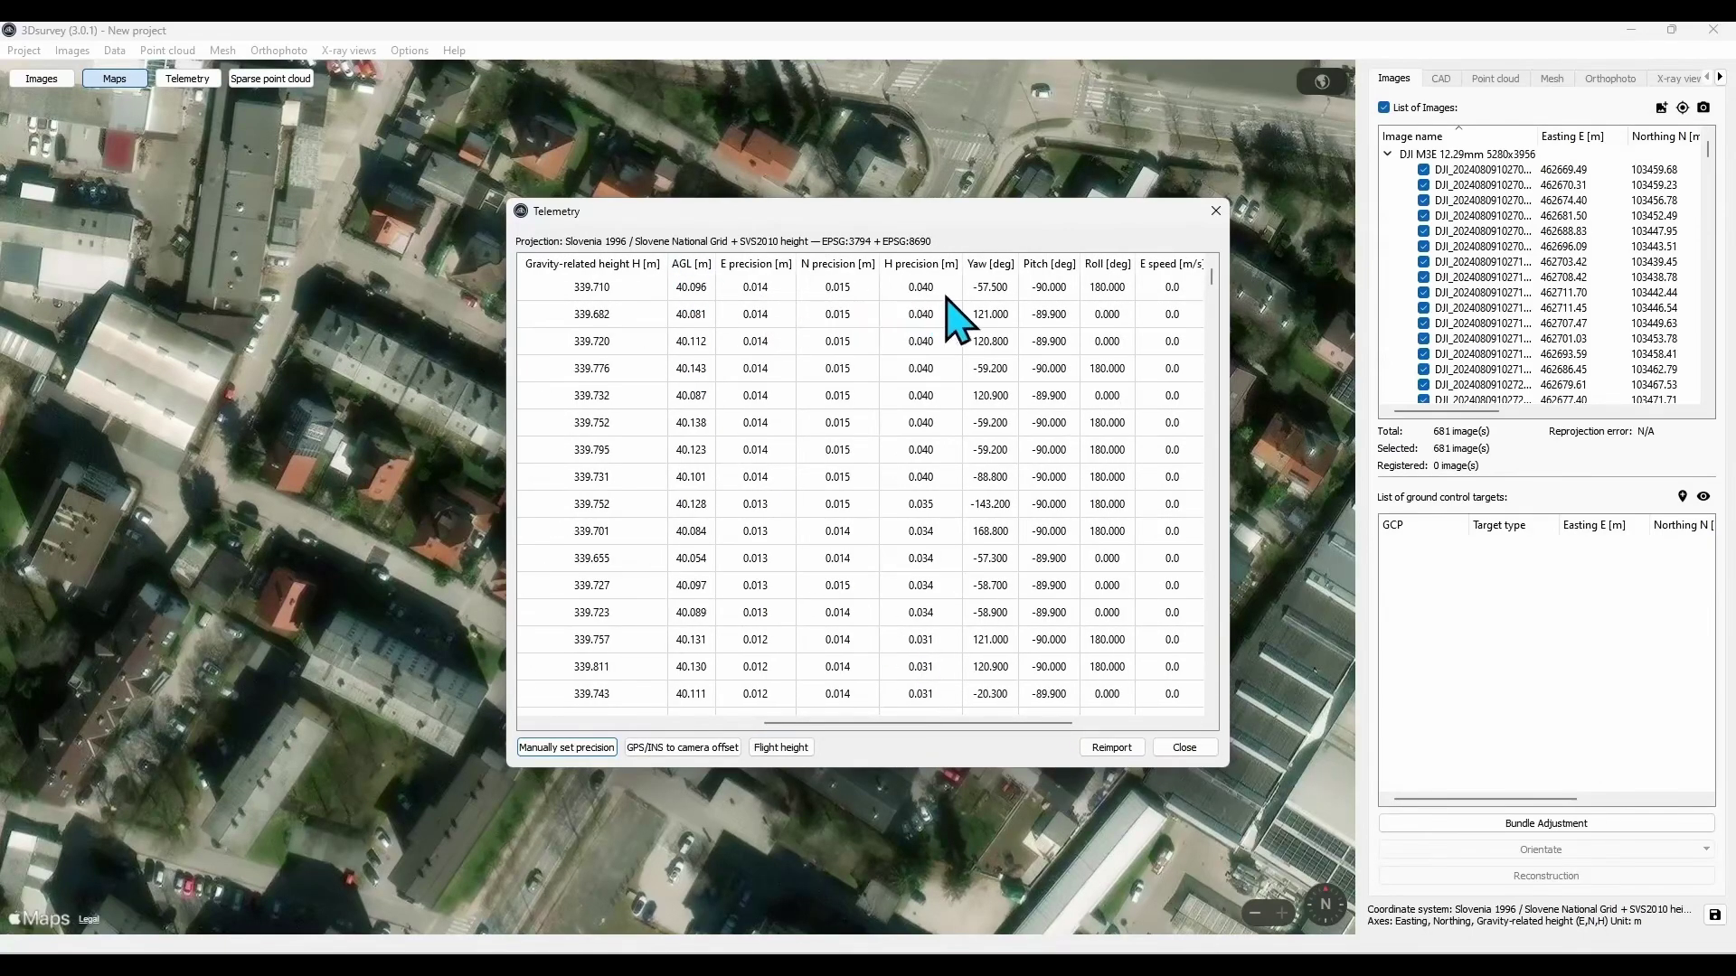
left_click(1184, 747)
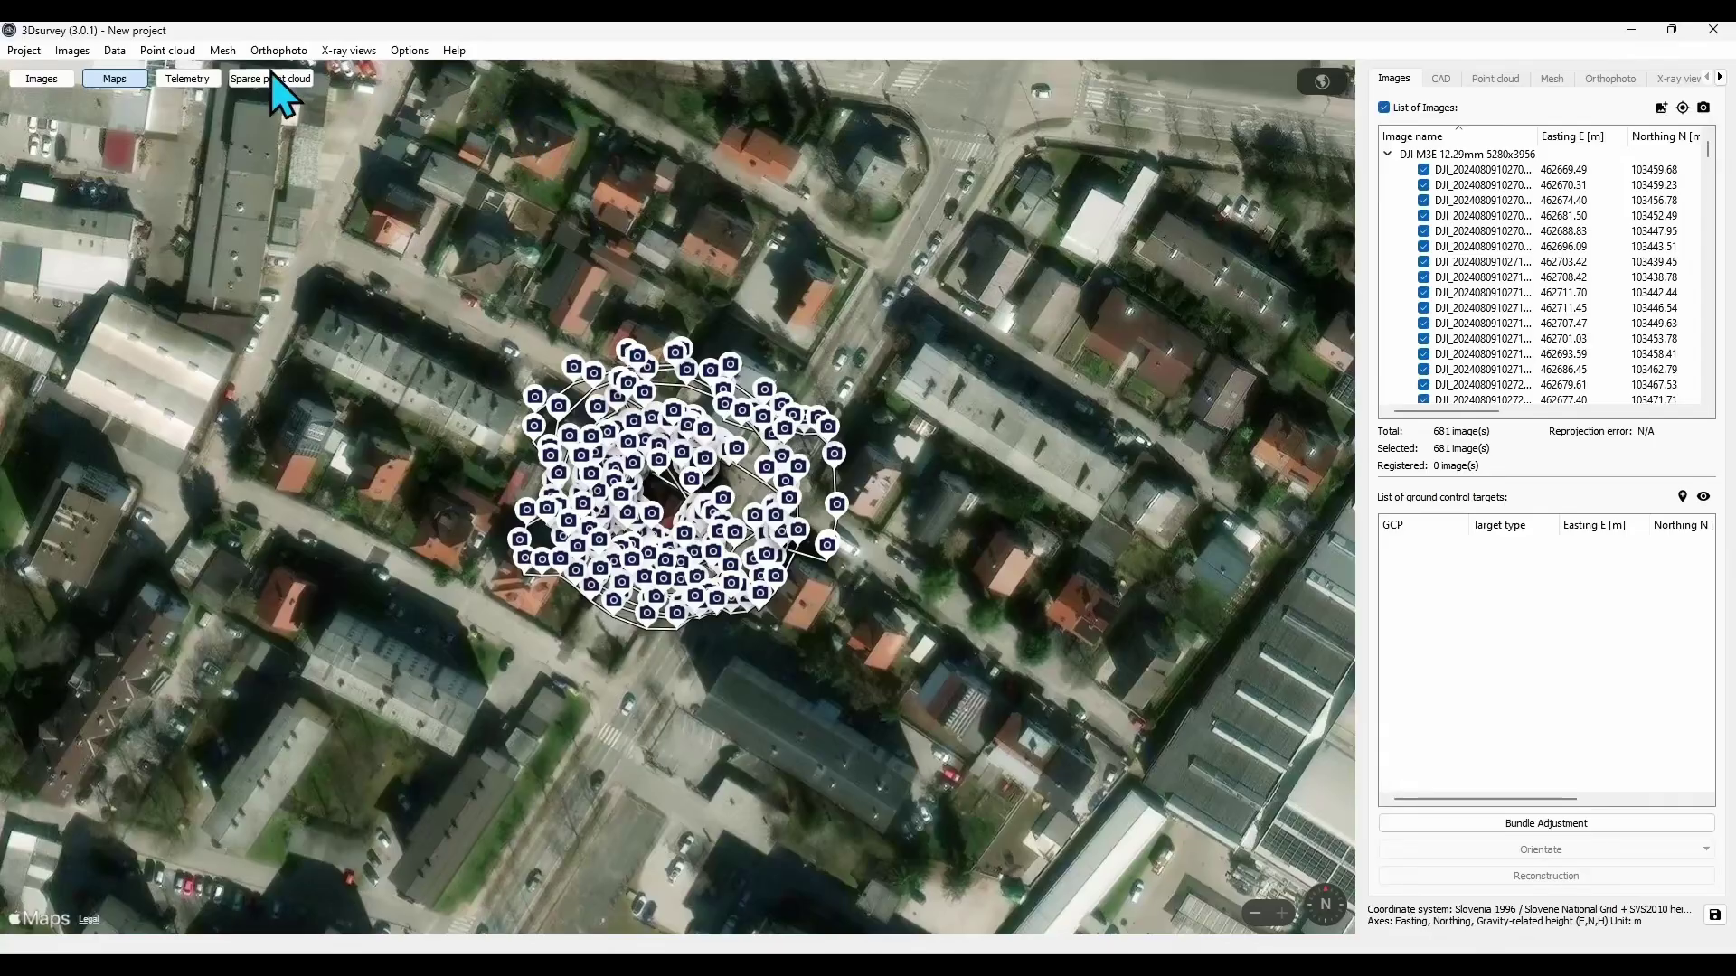
- Display the 681 camera positions as an orbitable 3D scene with image-name labels hidden
left_click(188, 79)
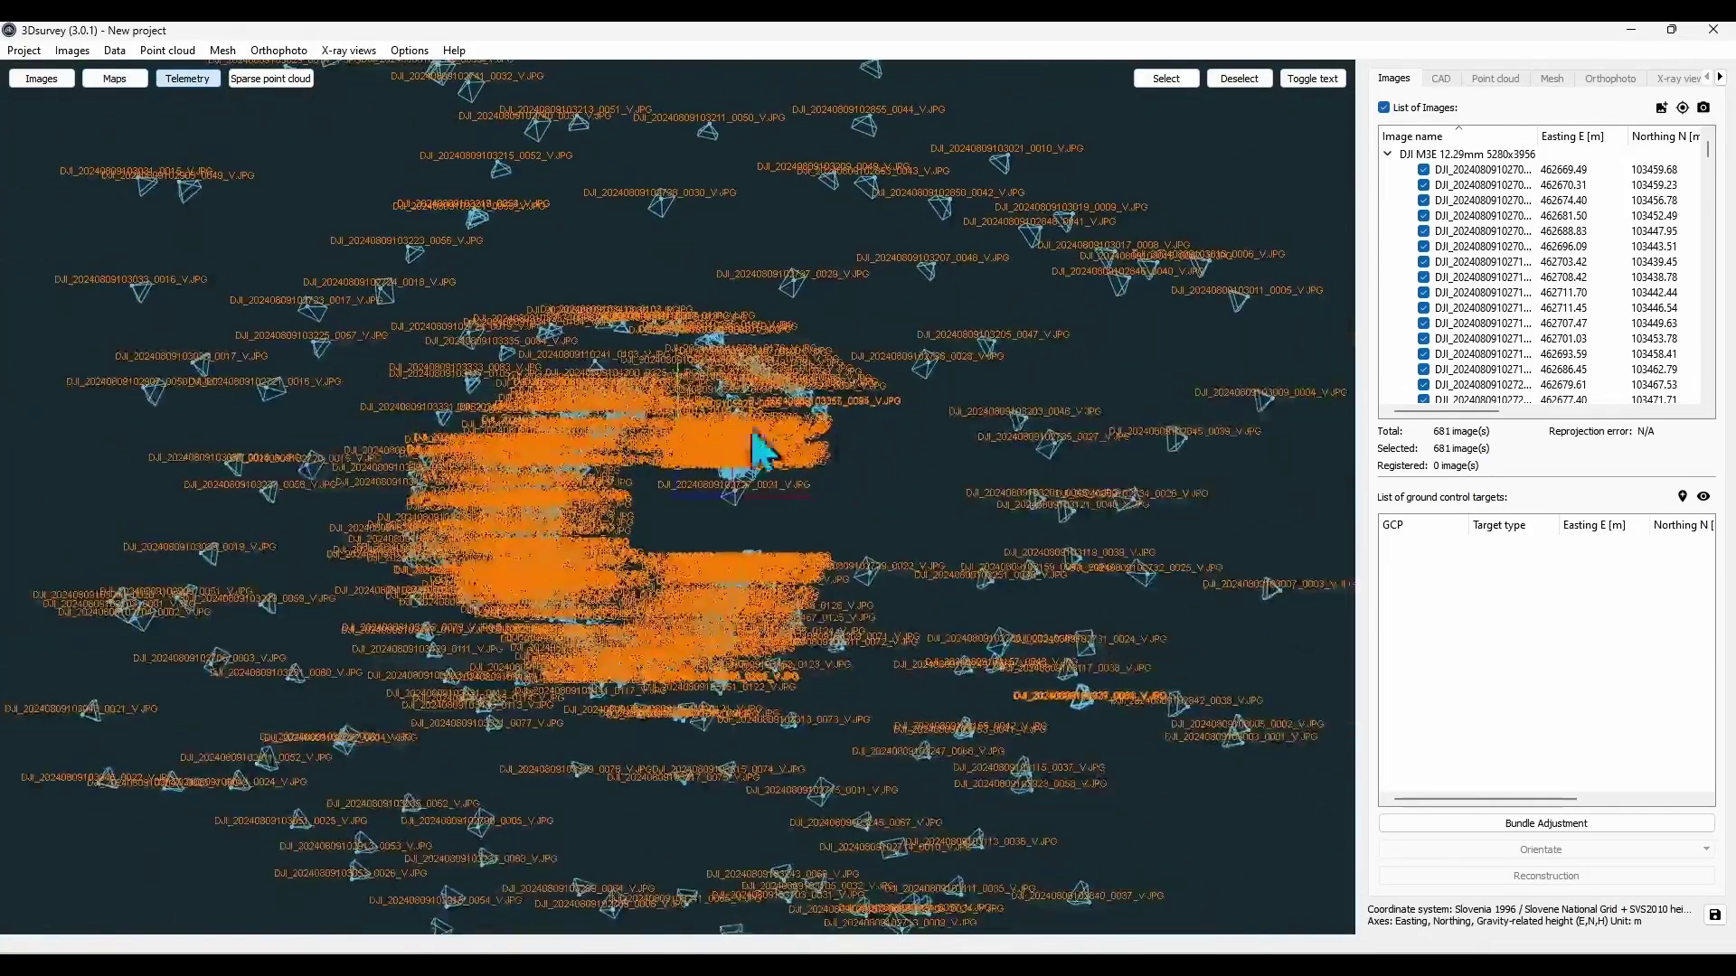
left_click_drag(988, 573, 1004, 390)
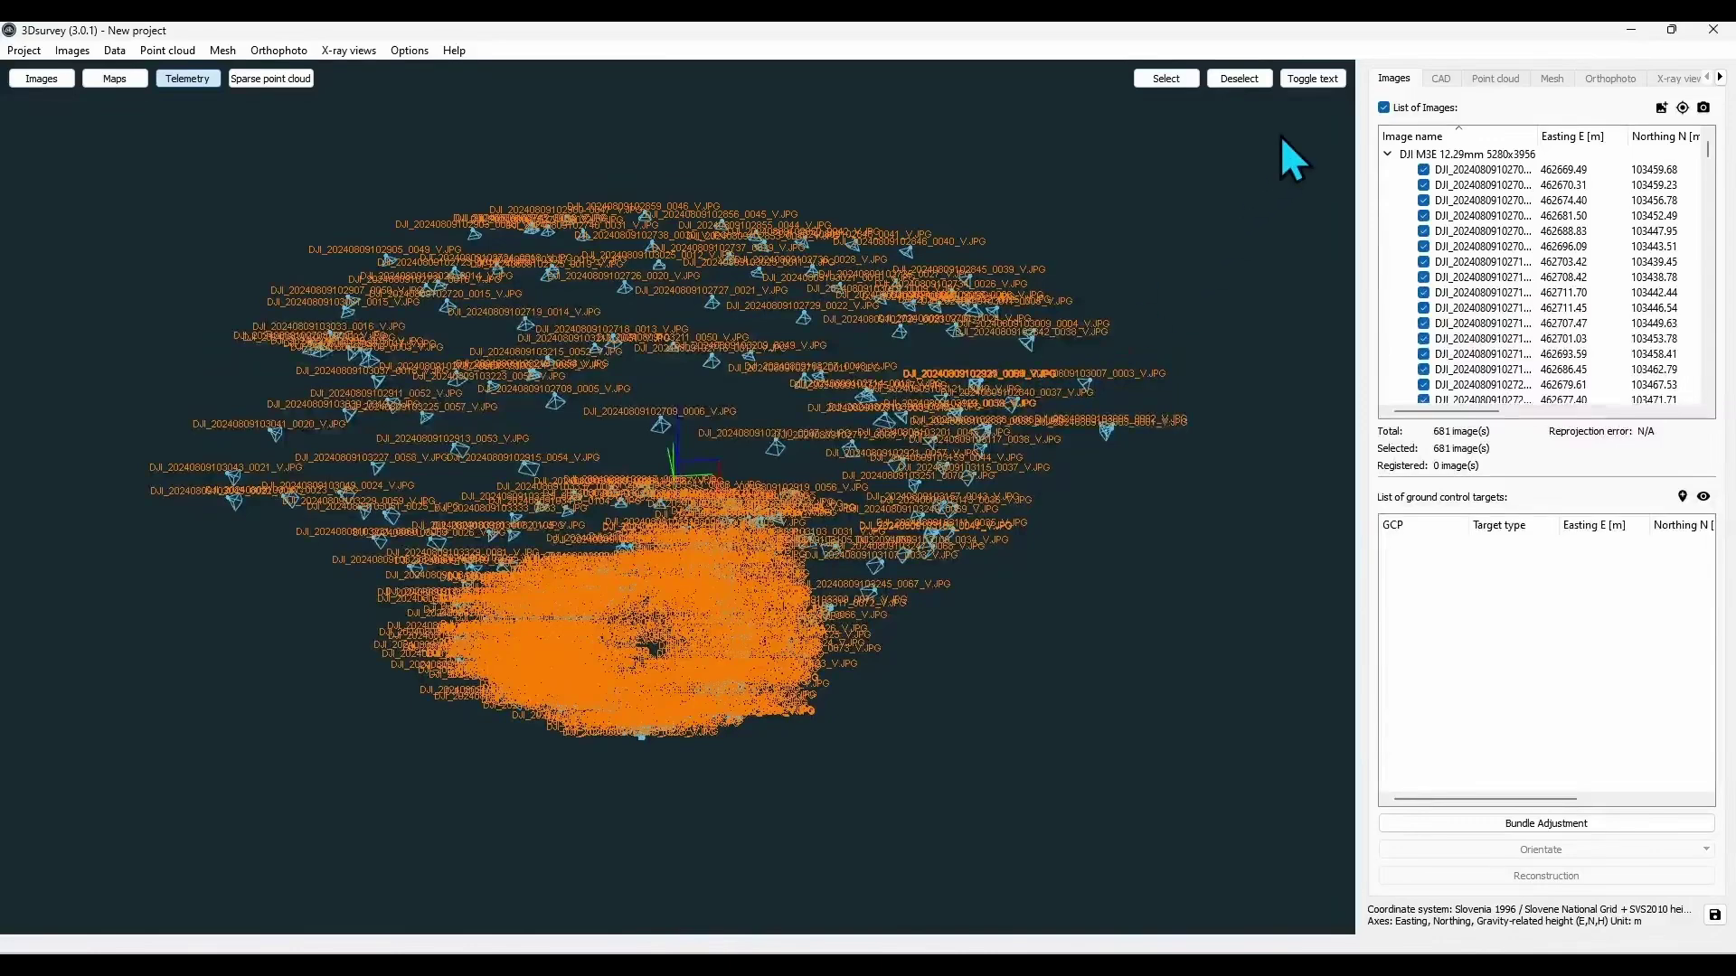
left_click(1304, 83)
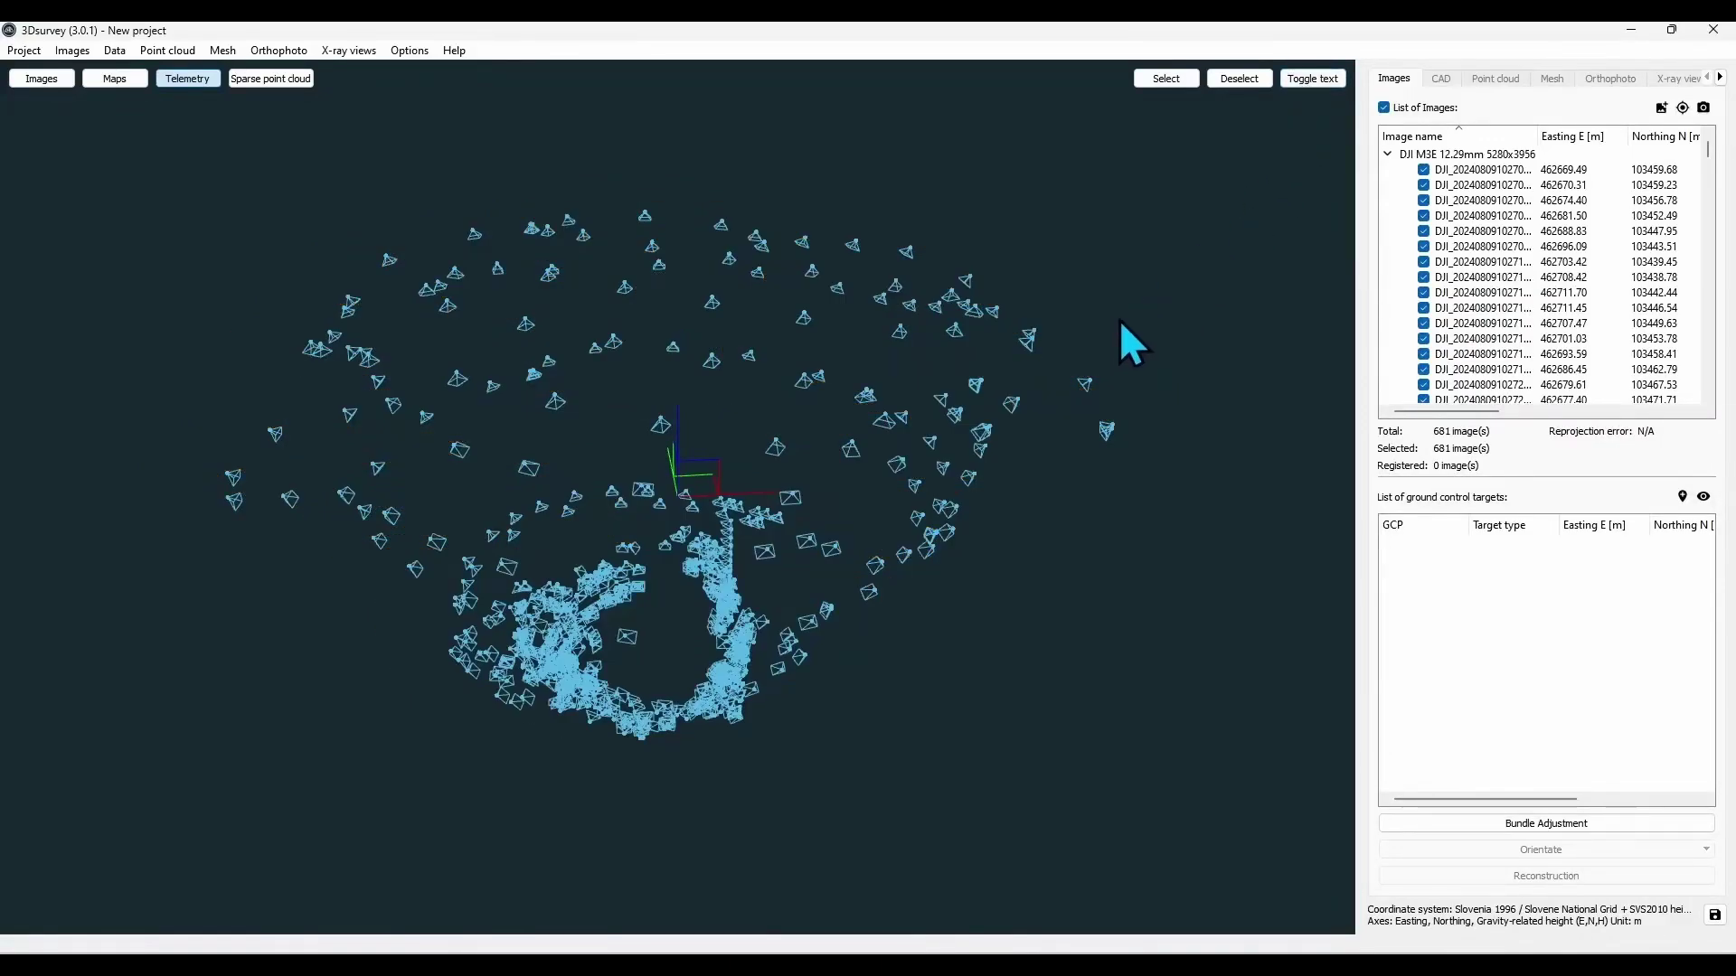
left_click_drag(1049, 353, 877, 366)
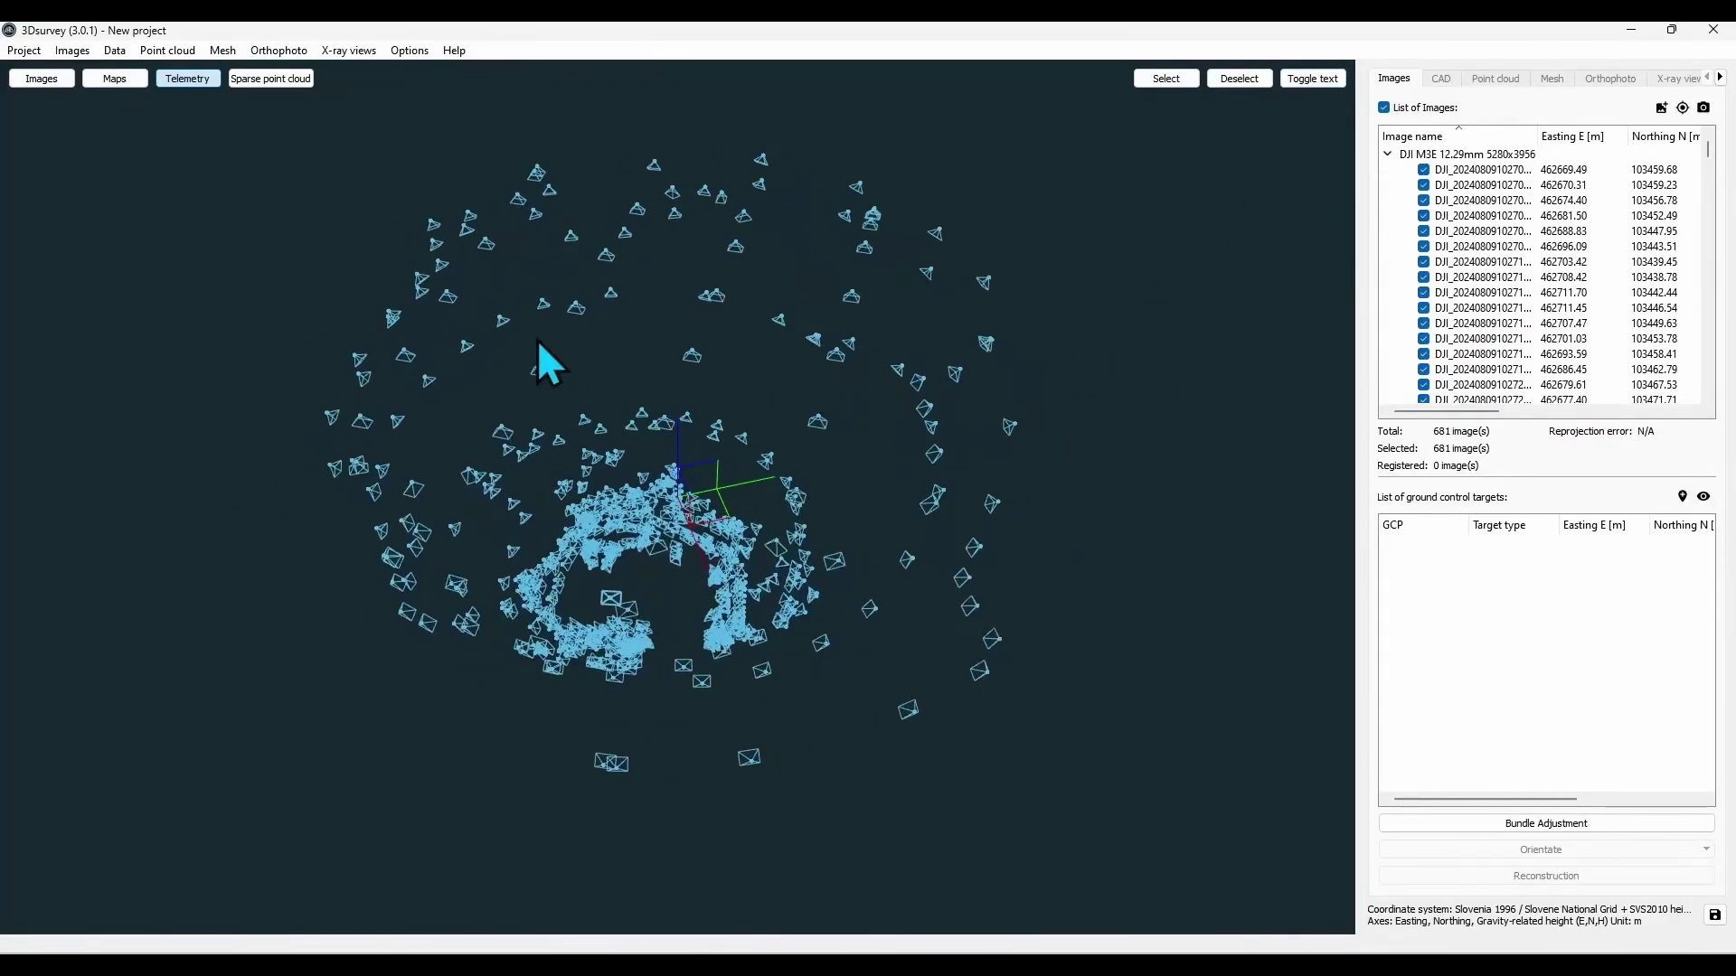
left_click(34, 55)
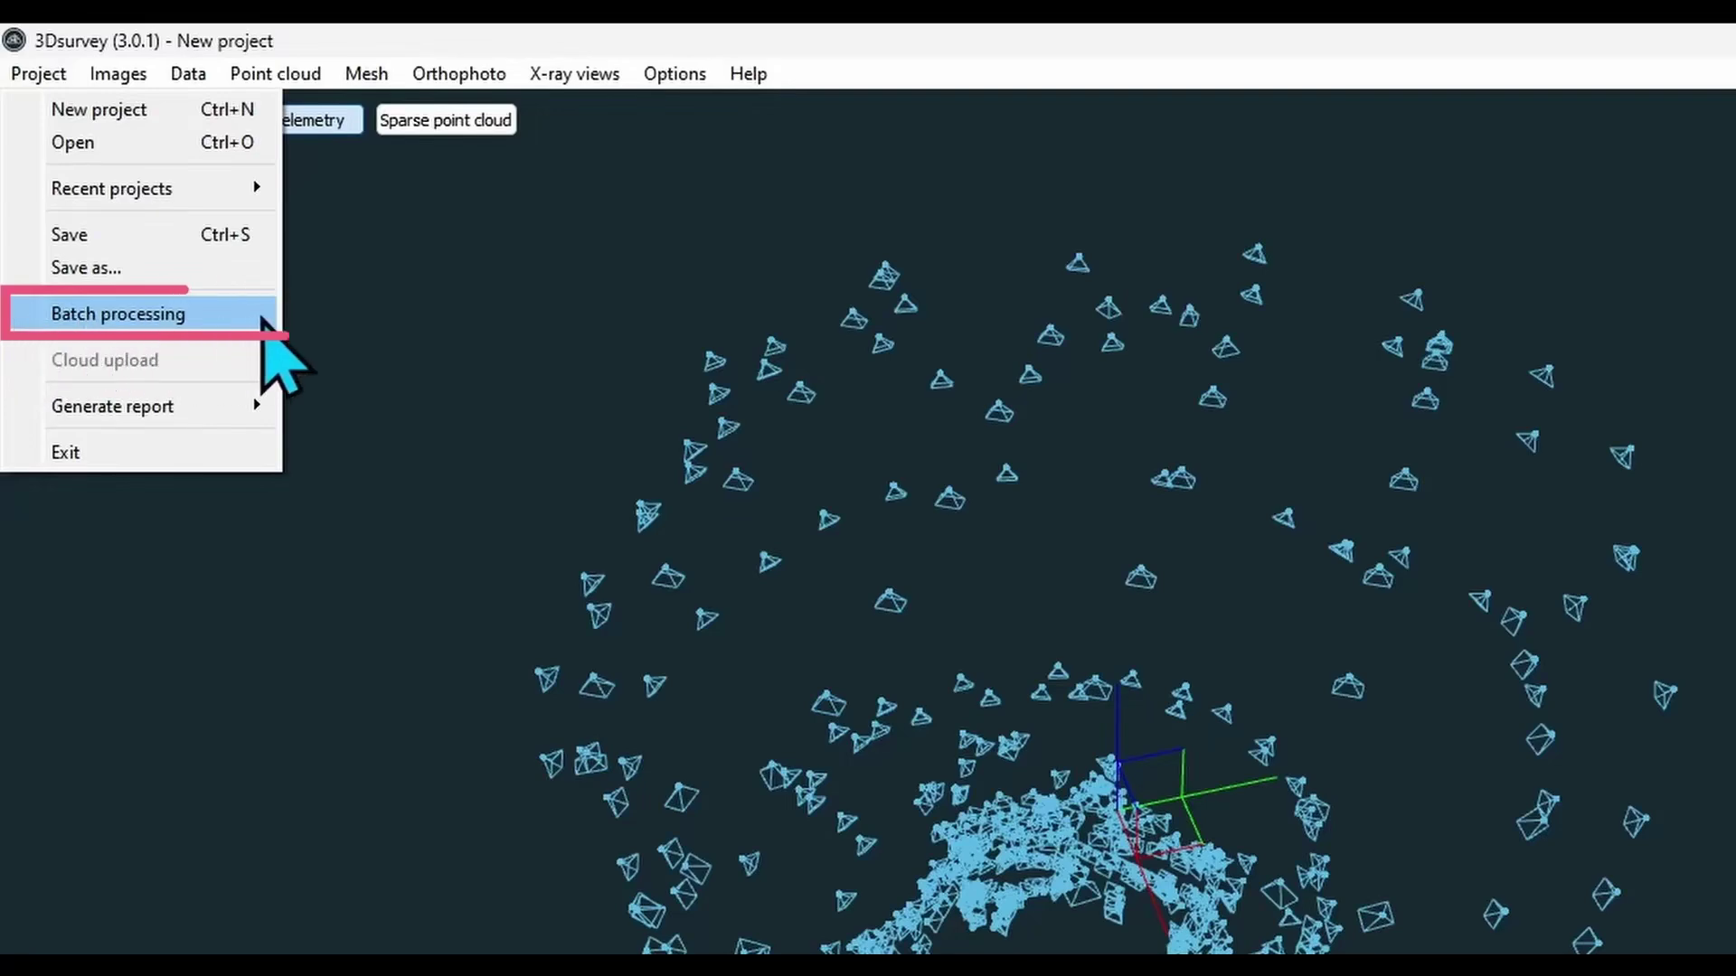
- In Batch processing, review the orientation and dense steps and set mesh type to Full 3D mesh
left_click(261, 317)
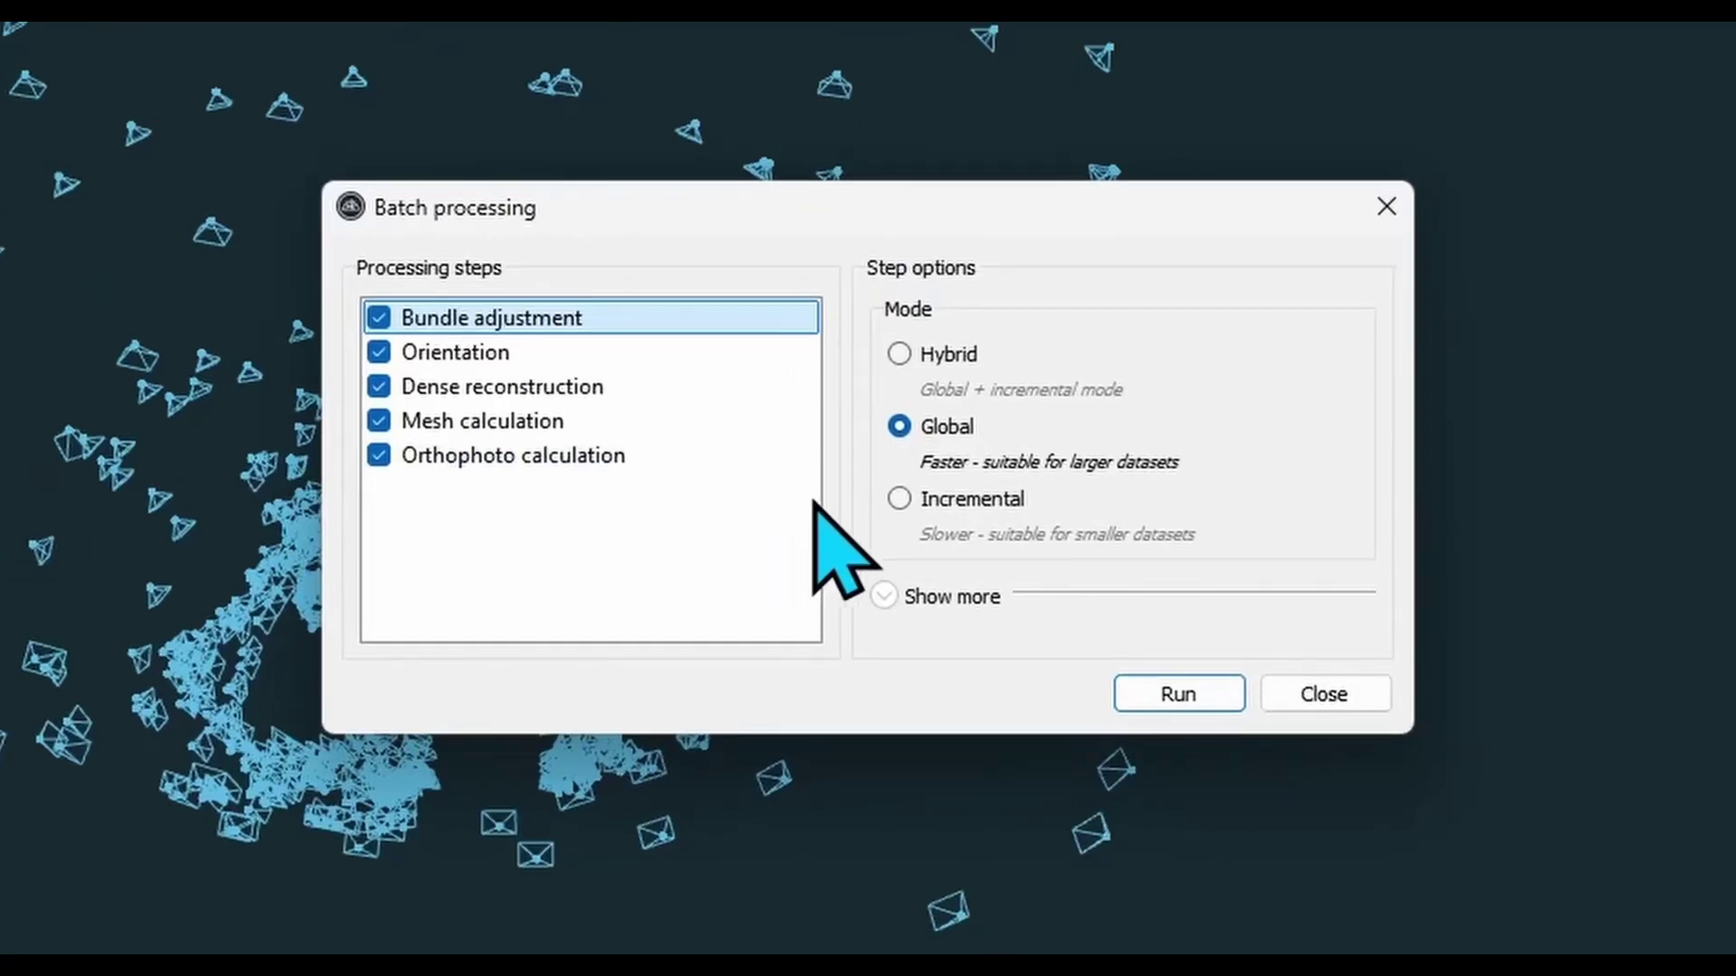
left_click(771, 351)
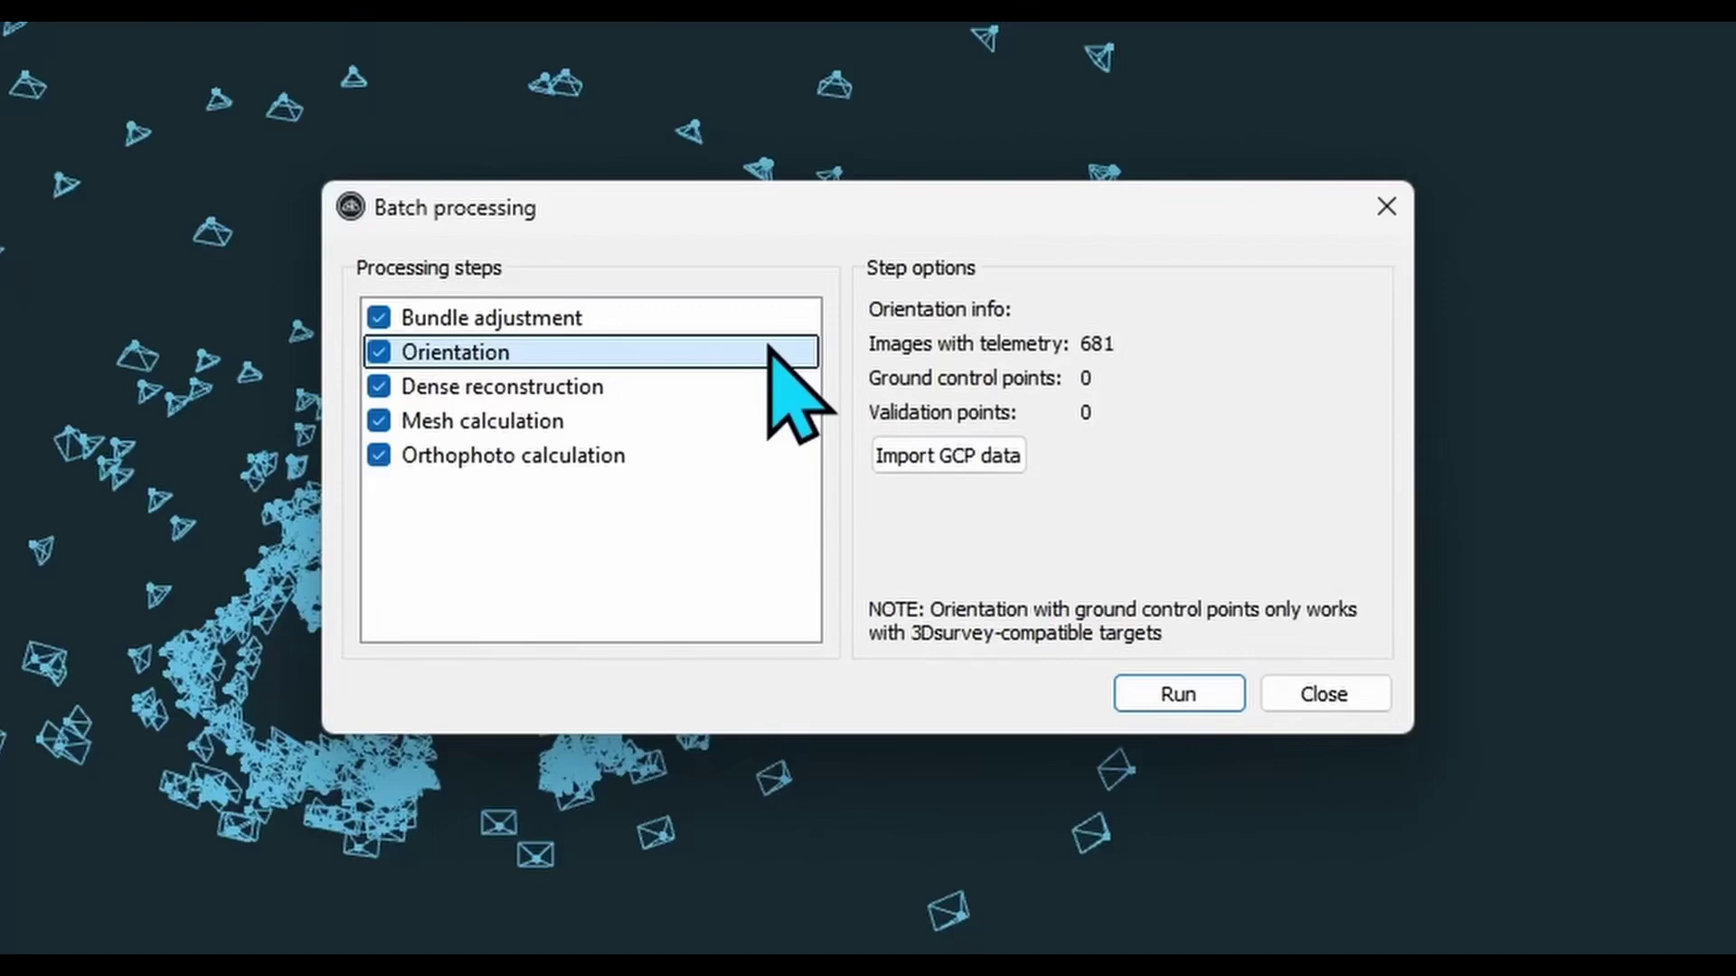
left_click(773, 393)
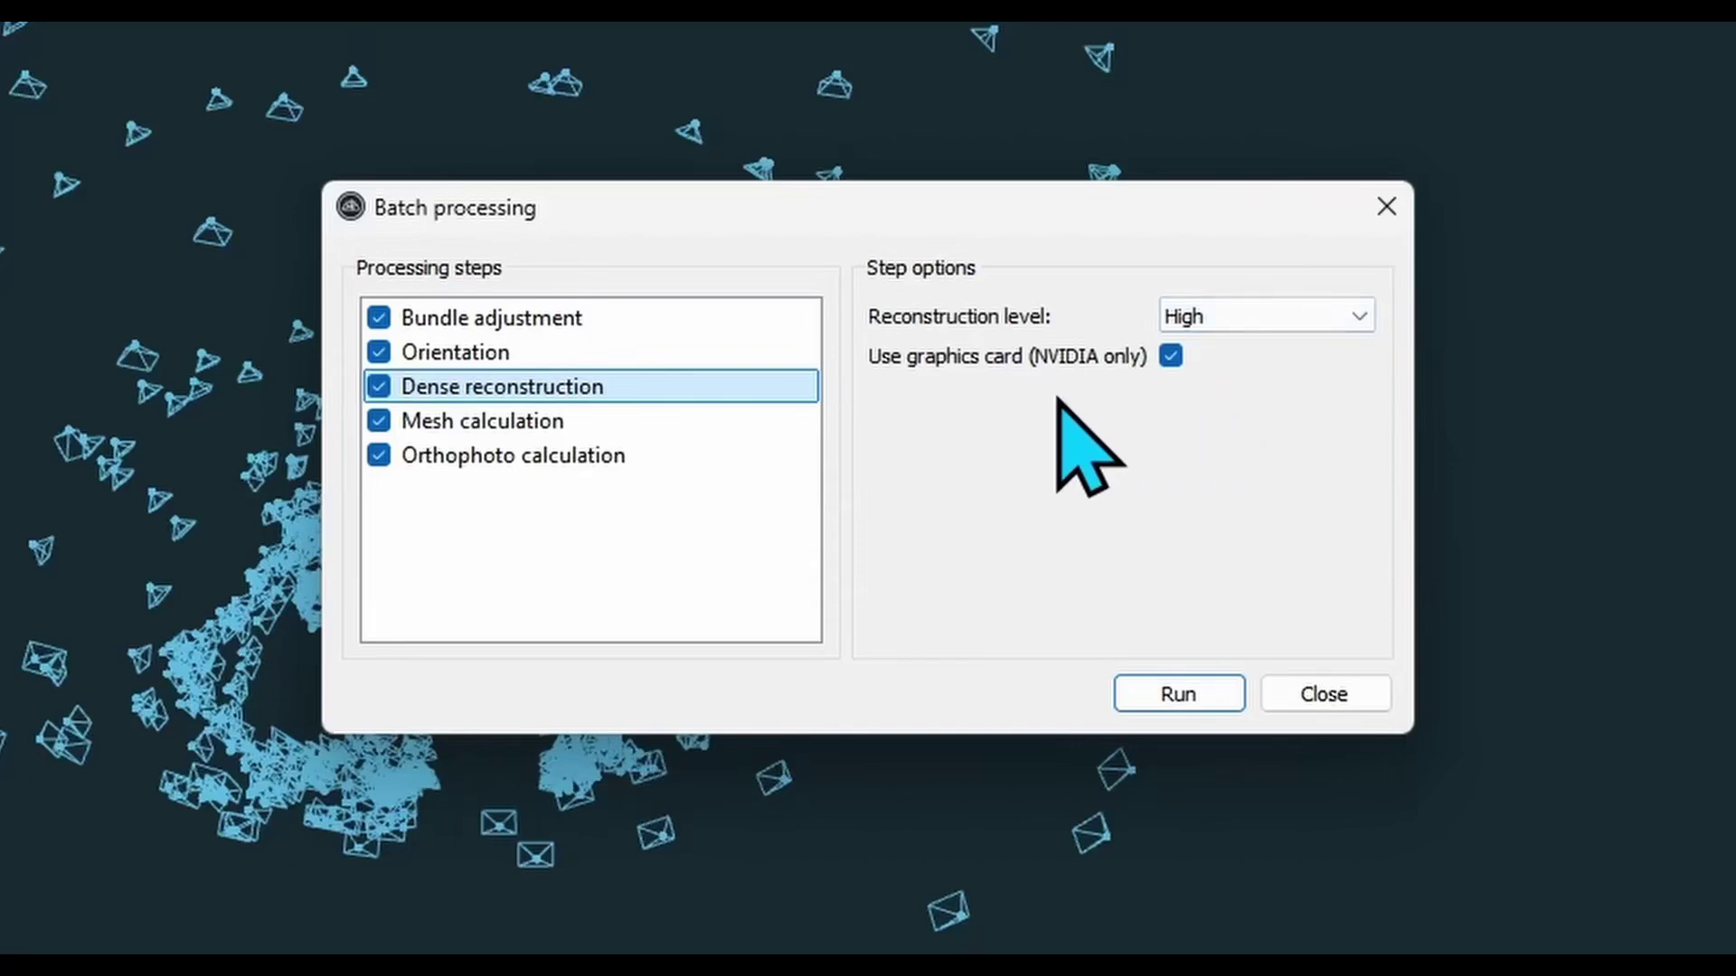
left_click(644, 425)
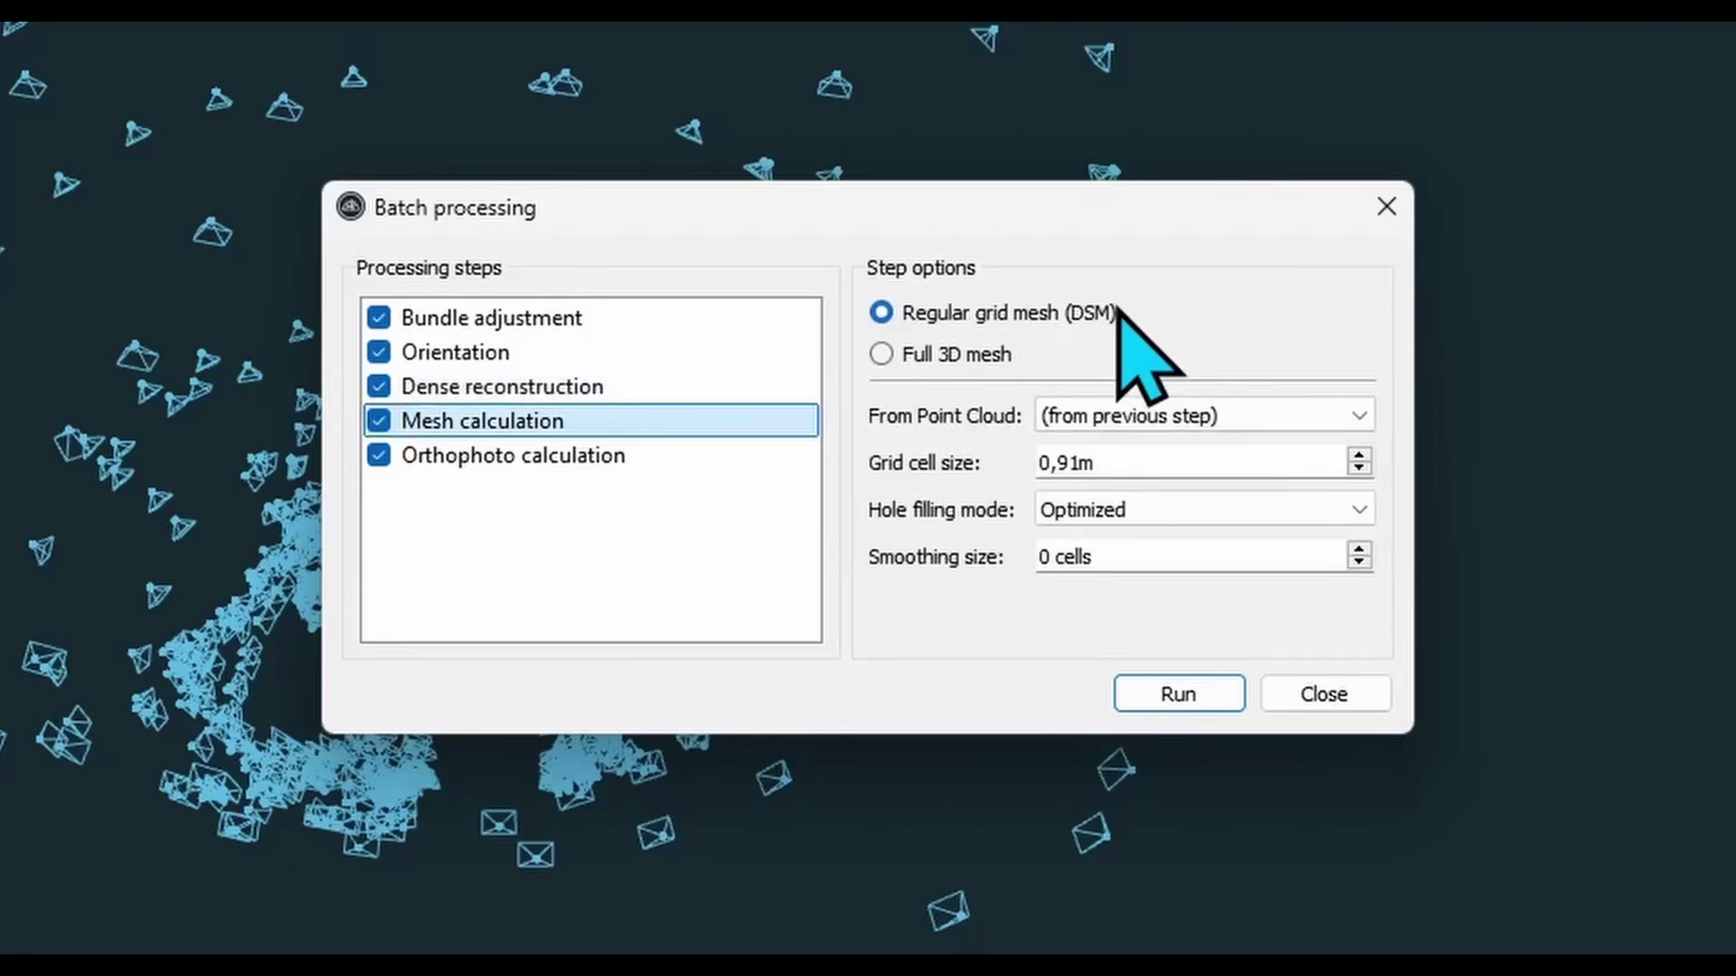
left_click(972, 356)
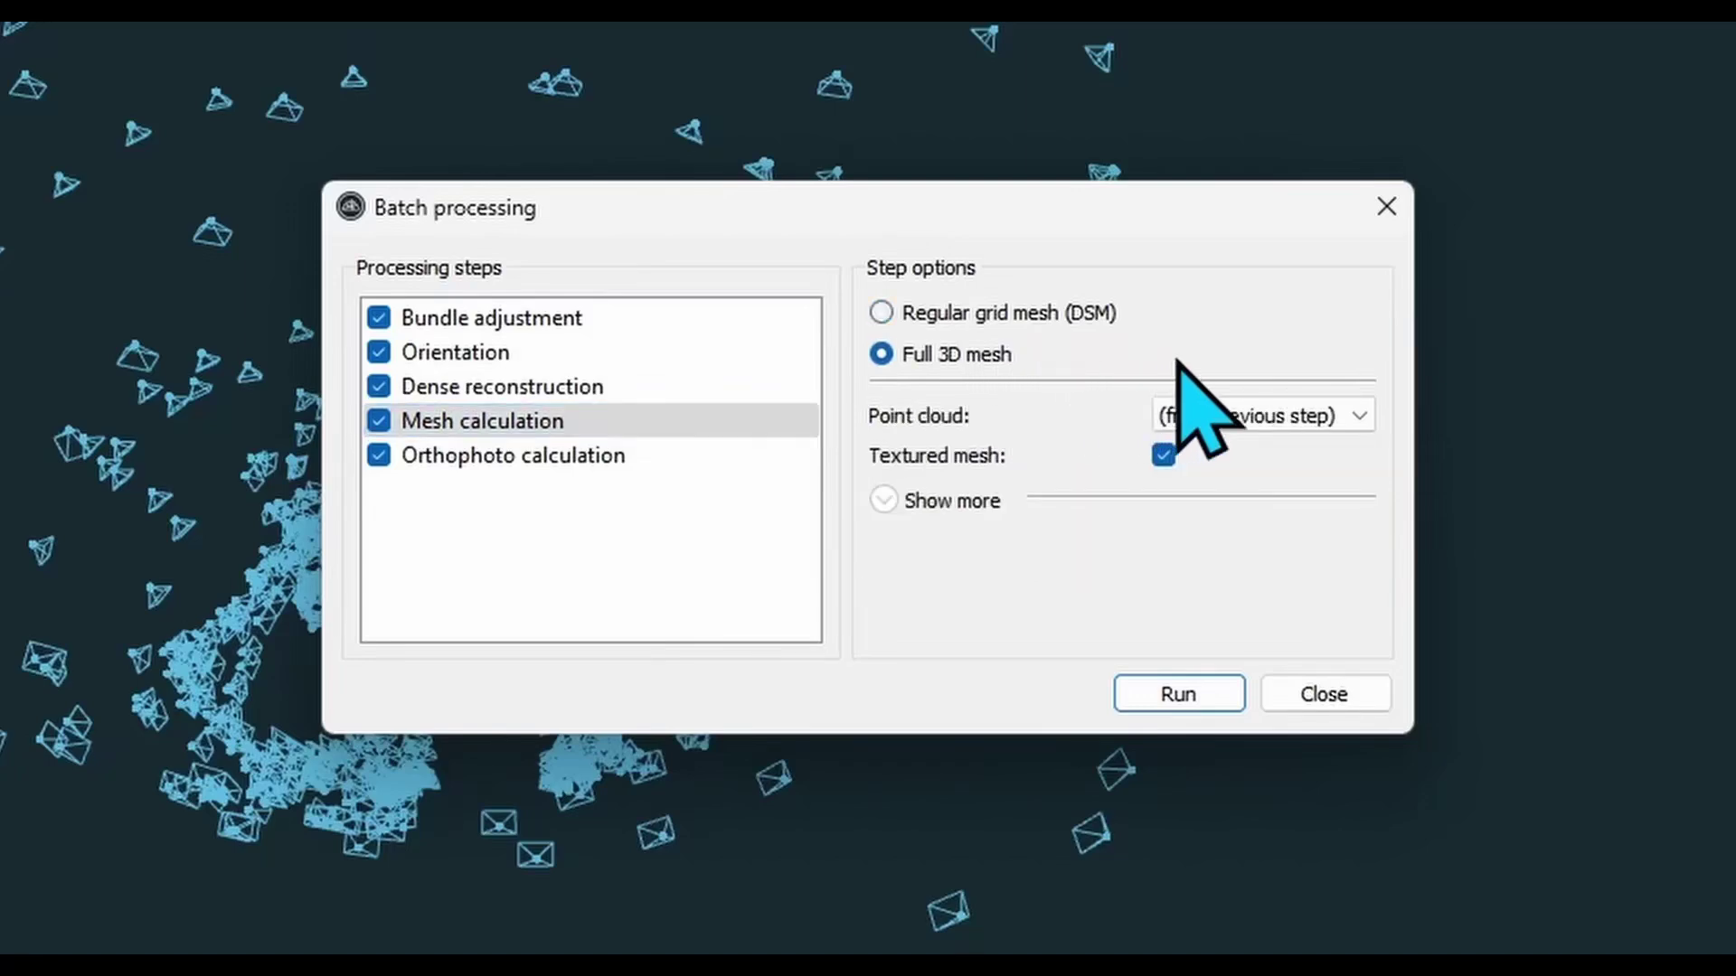
- Set max triangles to 10000.000 and exclude Orthophoto calculation from the batch
left_click(886, 499)
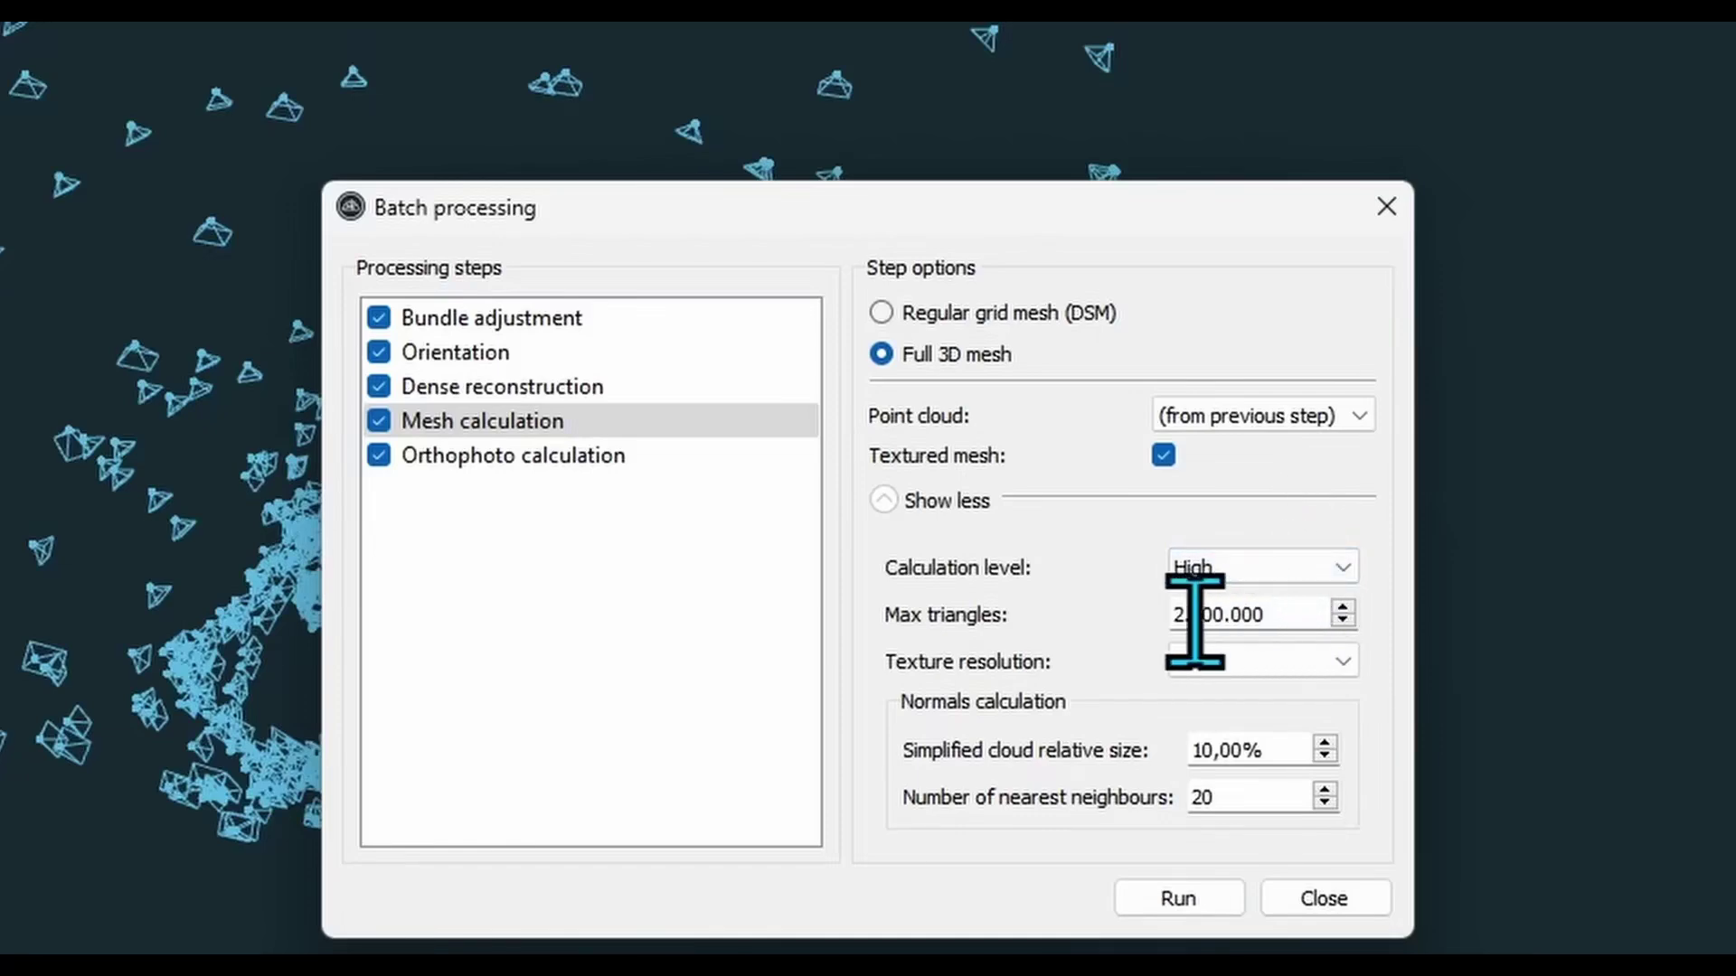
left_click_drag(1174, 615, 1193, 615)
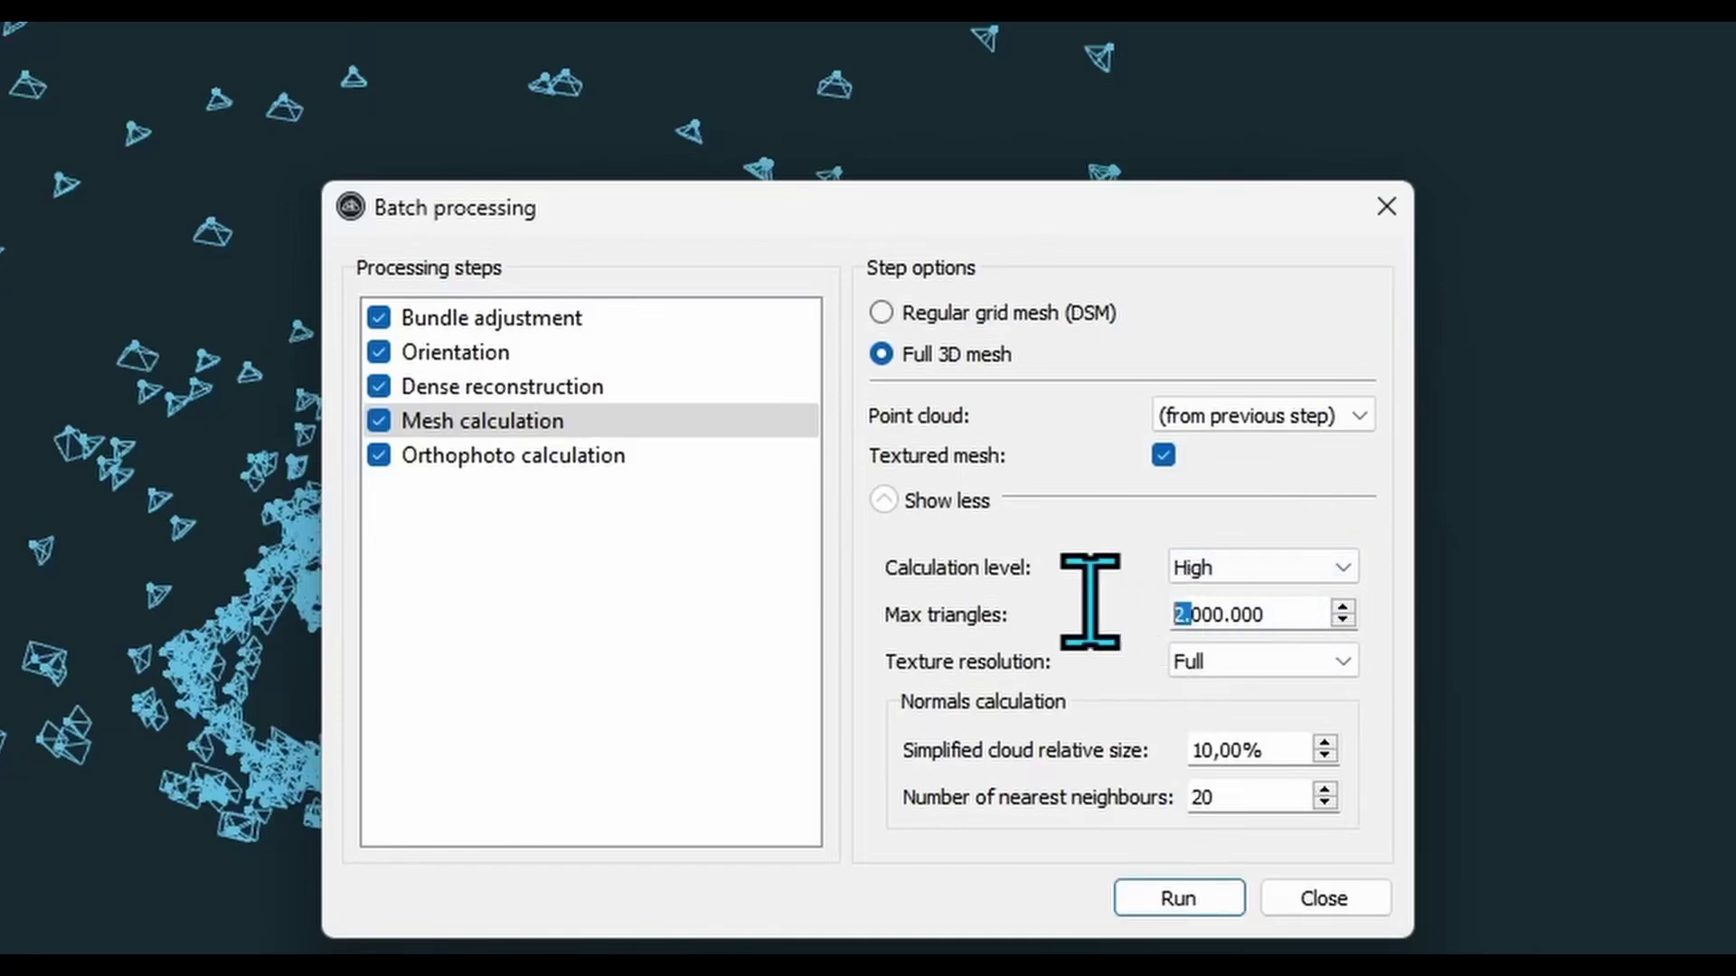
type("1")
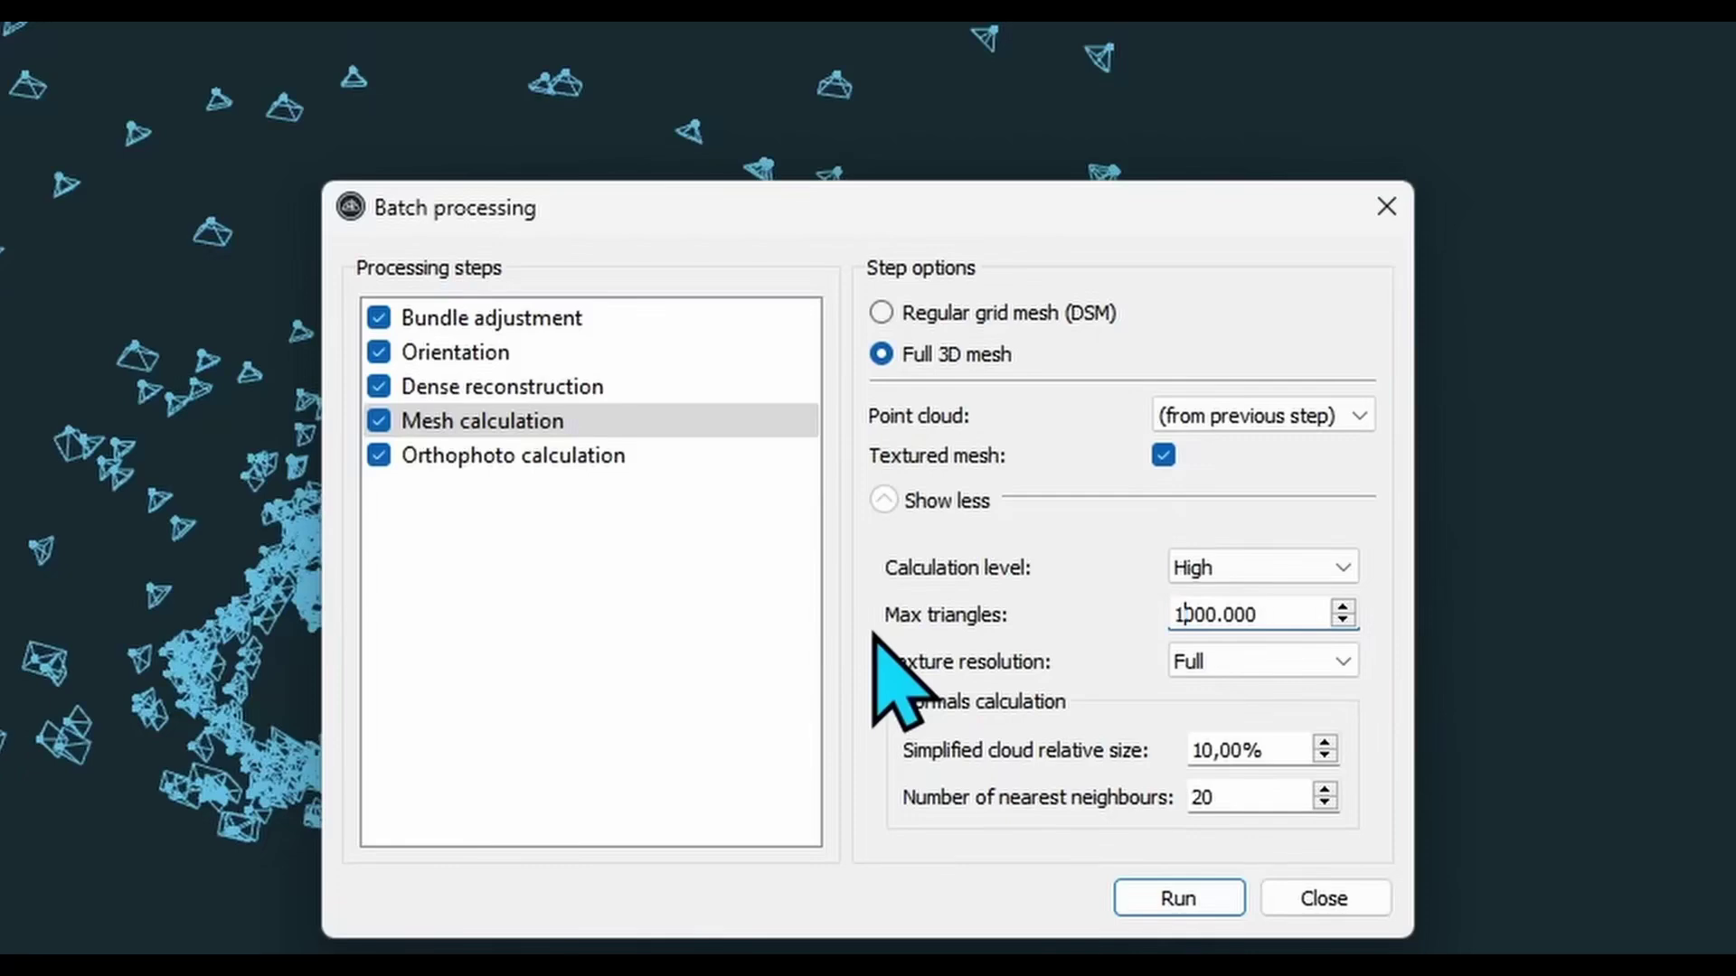
type("0")
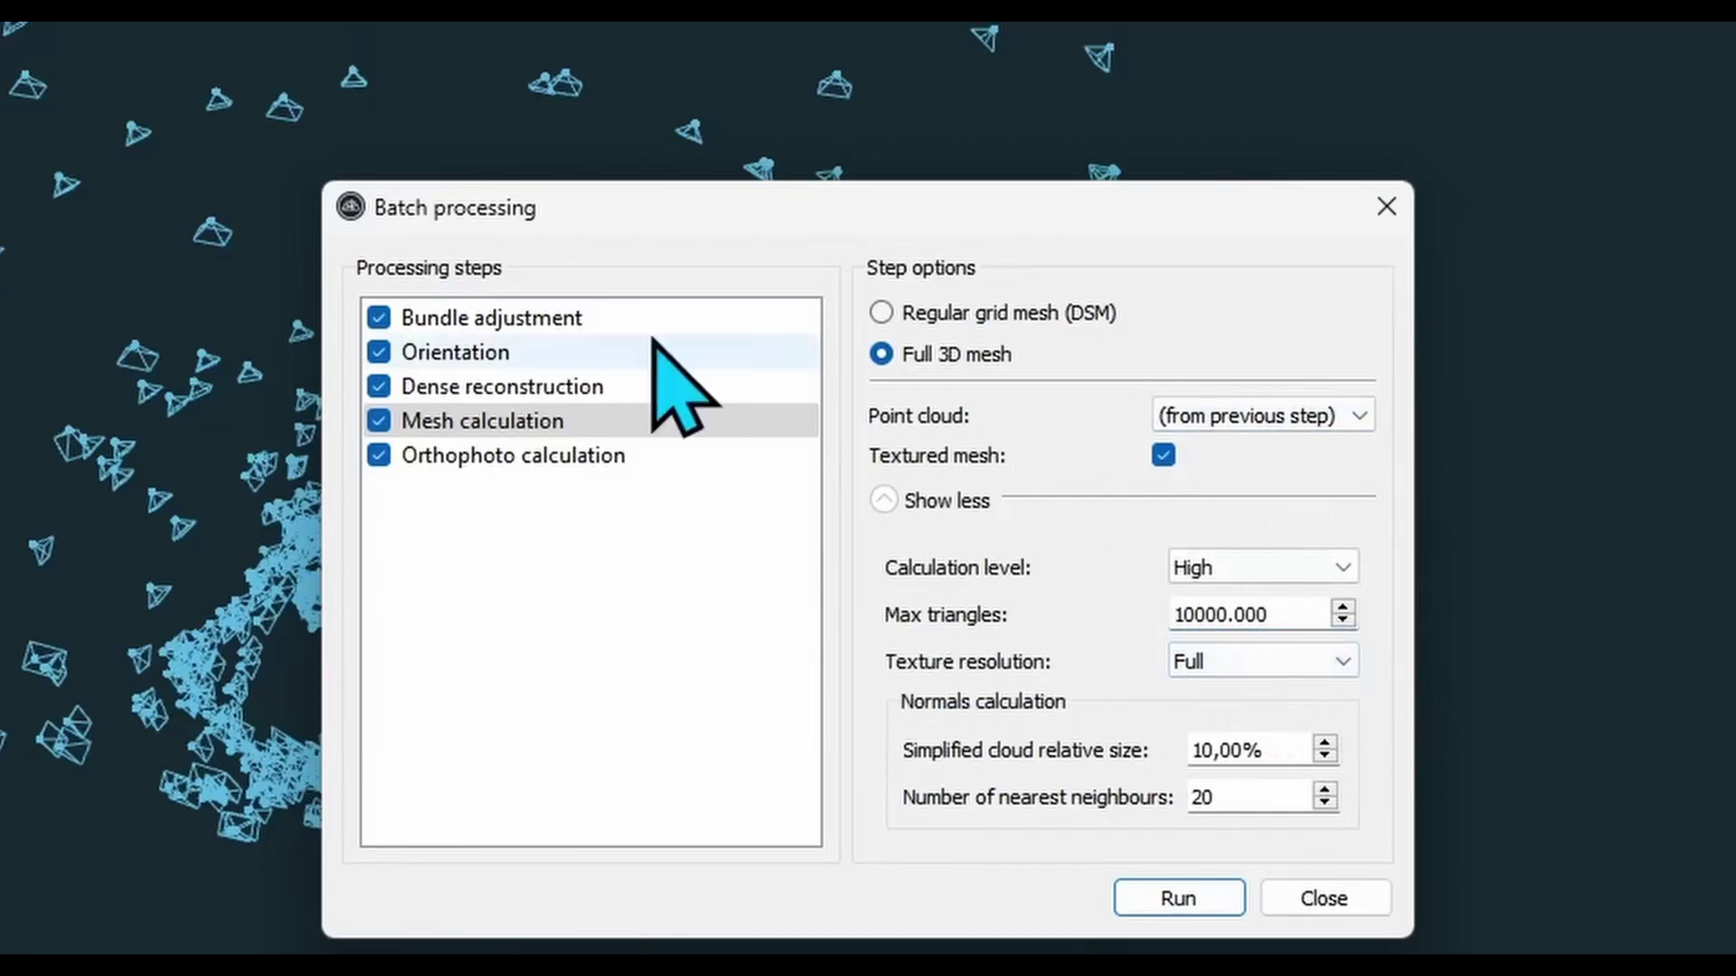
left_click(602, 463)
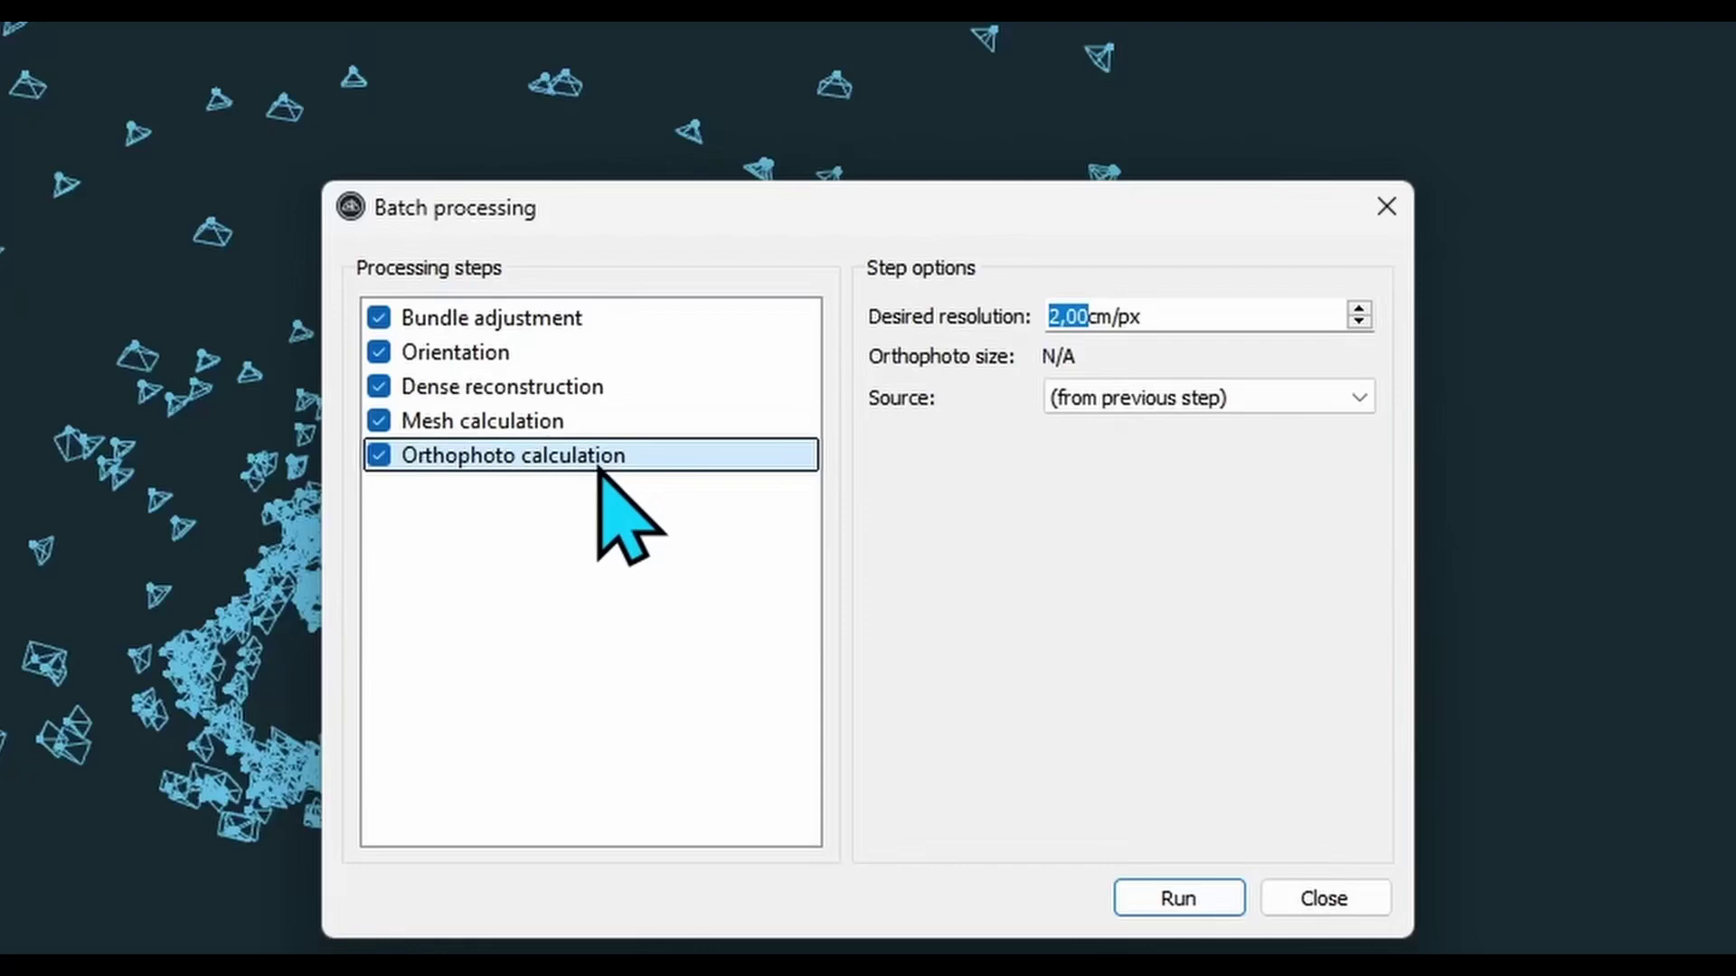
left_click(384, 460)
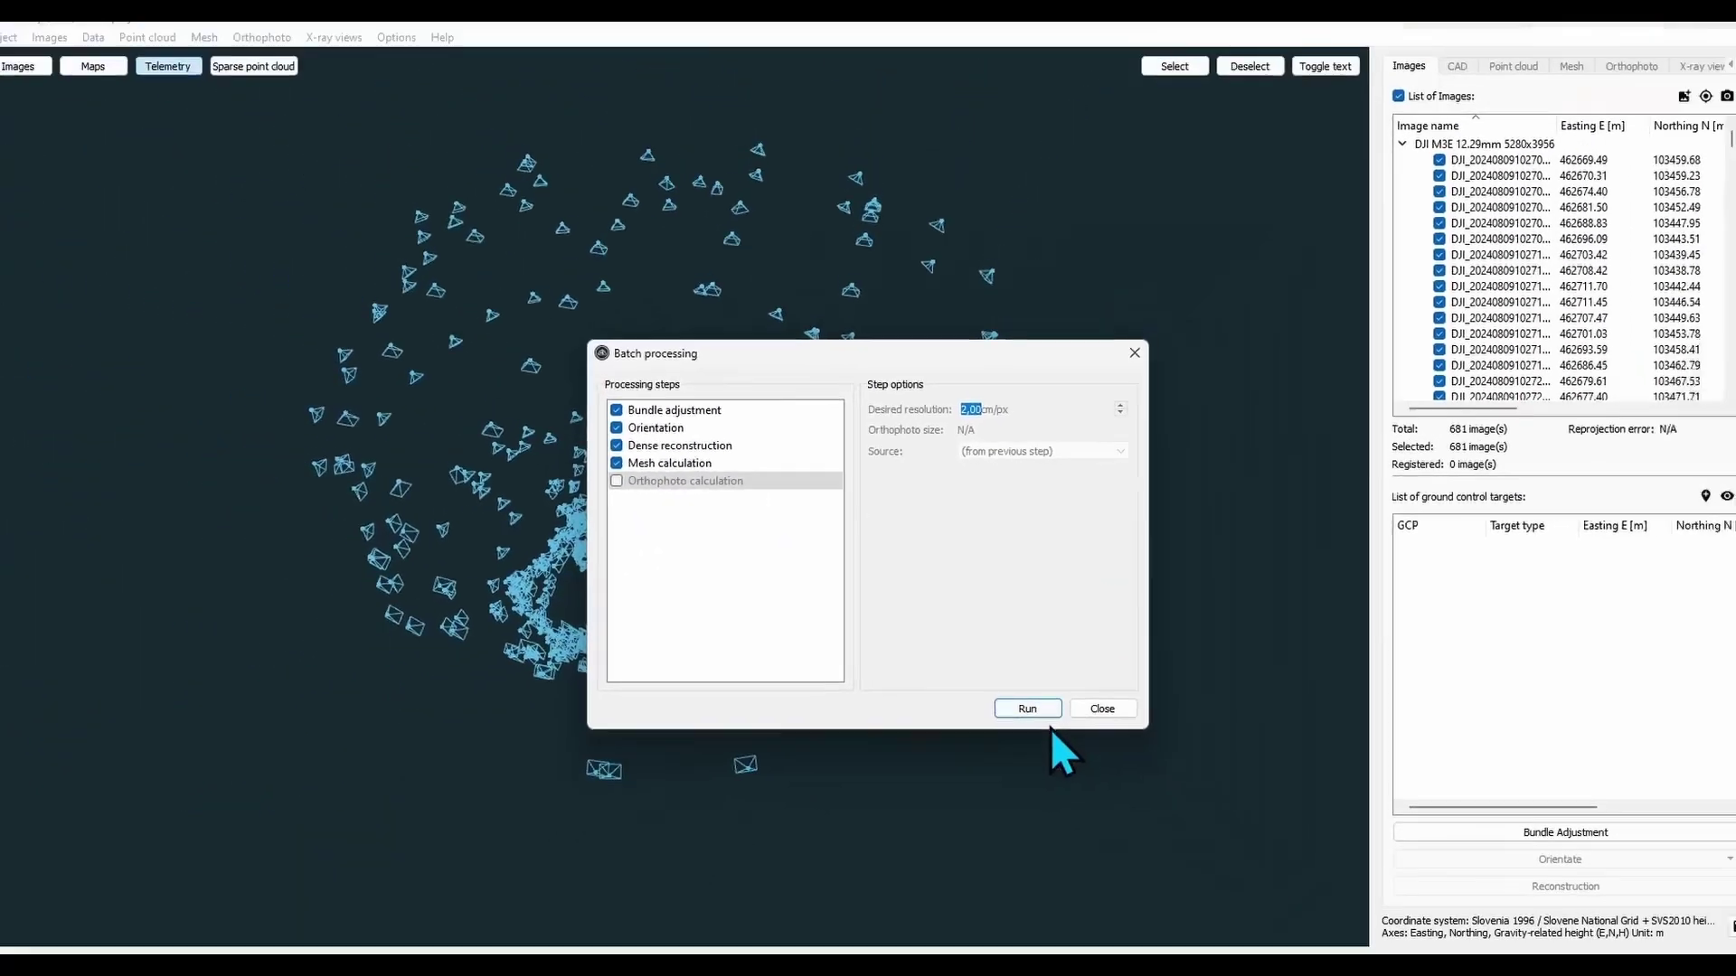
- Run the batch to build the textured full 3D mesh of the house and yard
left_click(1161, 876)
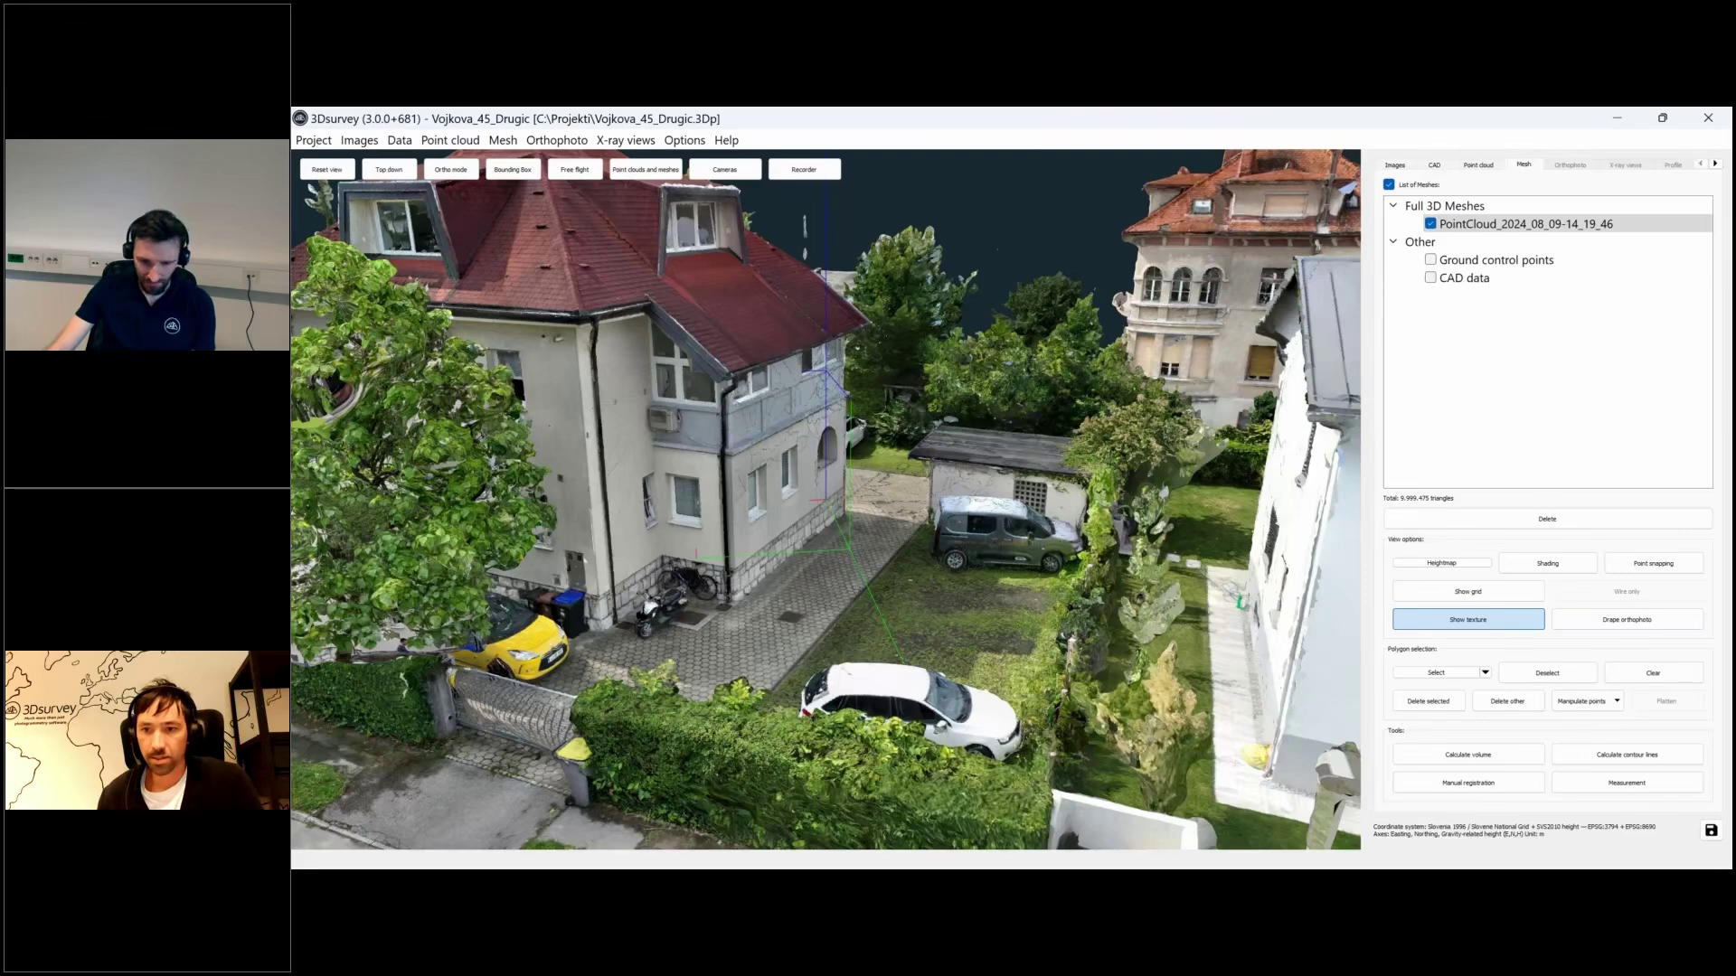
left_click_drag(826, 499, 633, 511)
left_click_drag(771, 463, 443, 237)
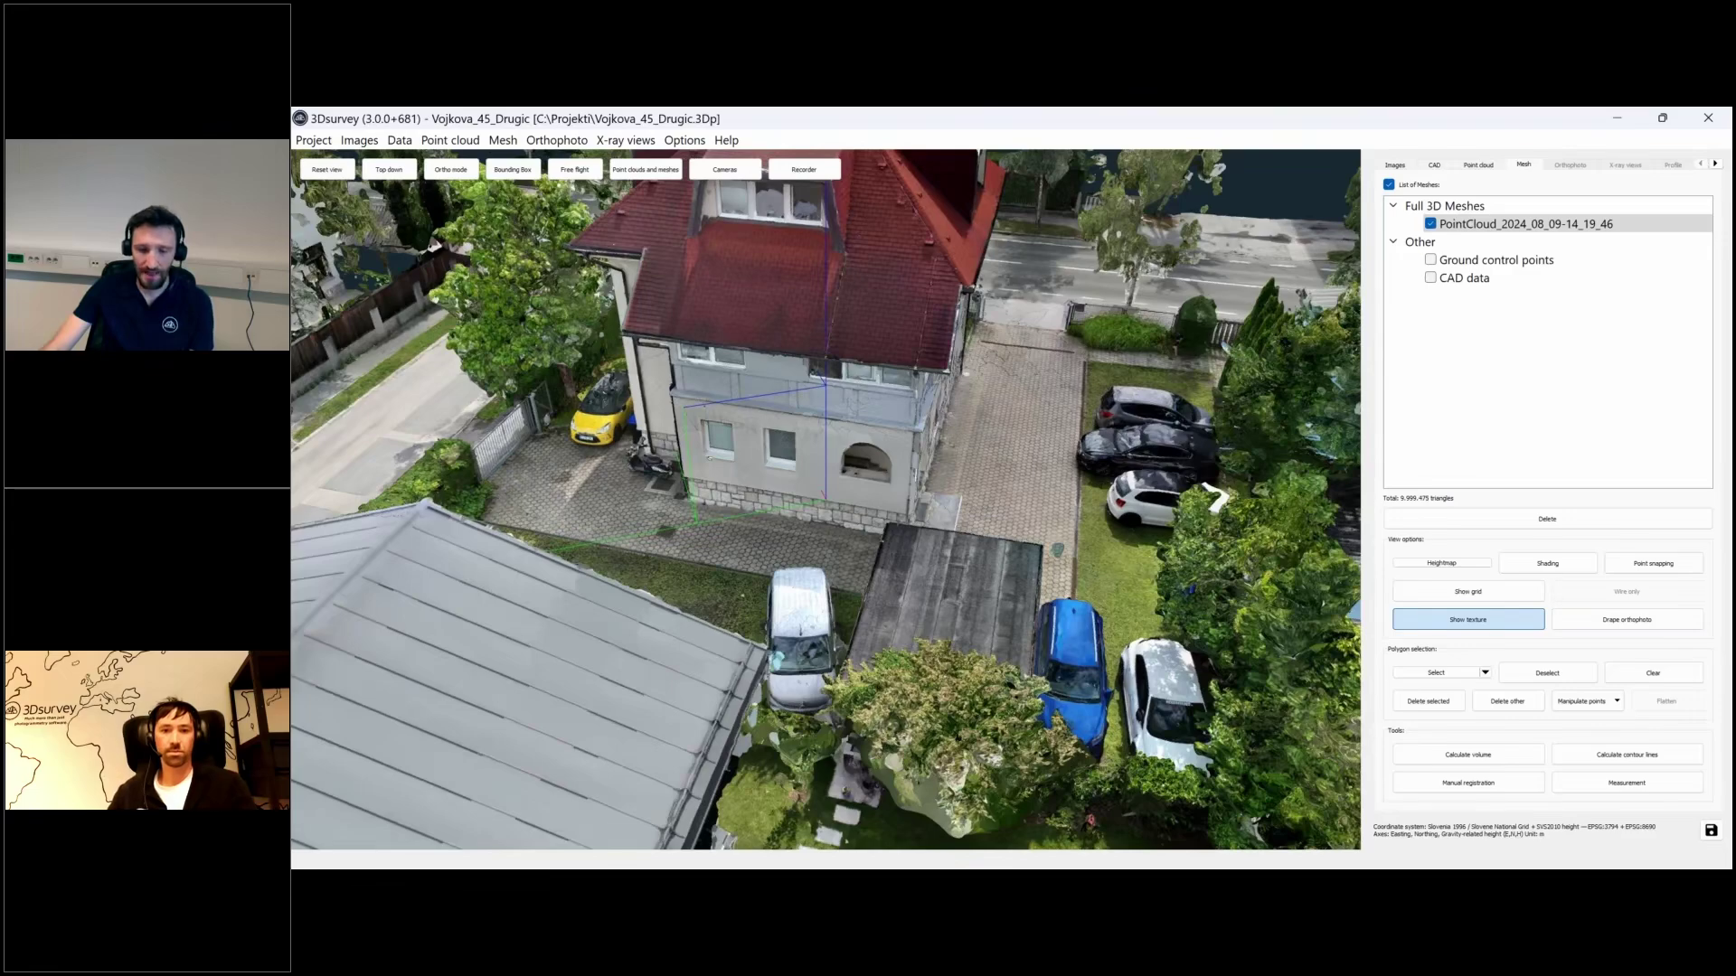
left_click_drag(709, 458, 596, 464)
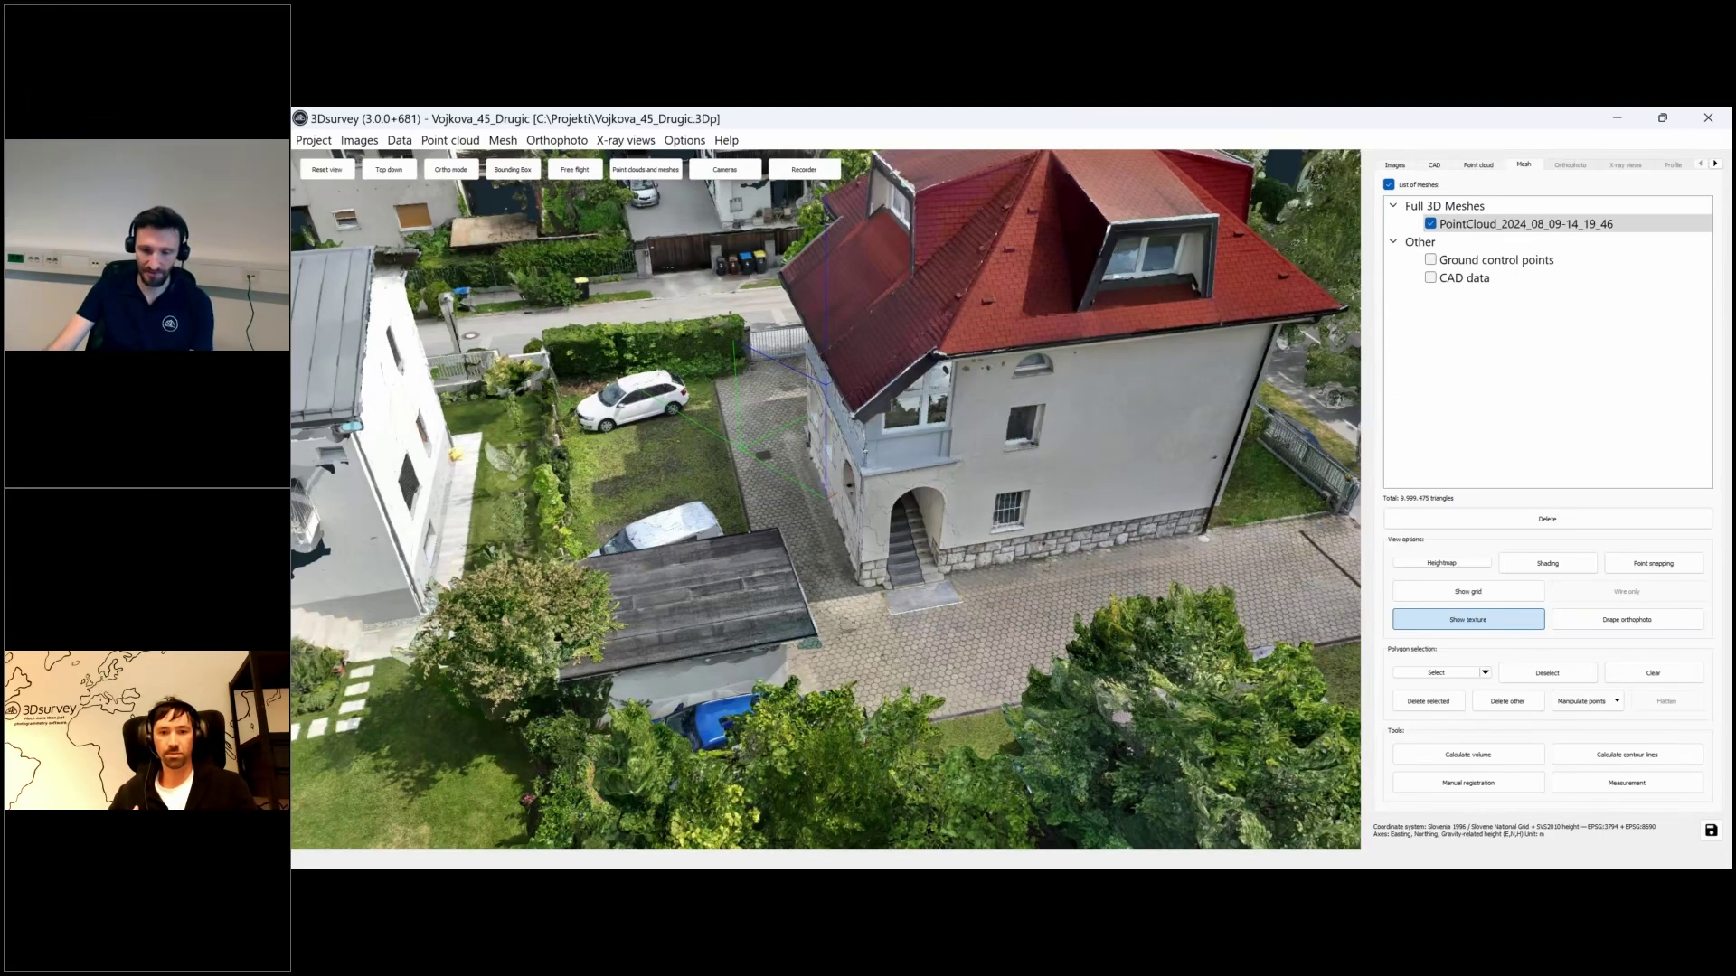
left_click_drag(866, 452, 1031, 561)
scroll(948, 604, "up", 5)
scroll(825, 500, "down", 3)
left_click_drag(475, 467, 498, 468)
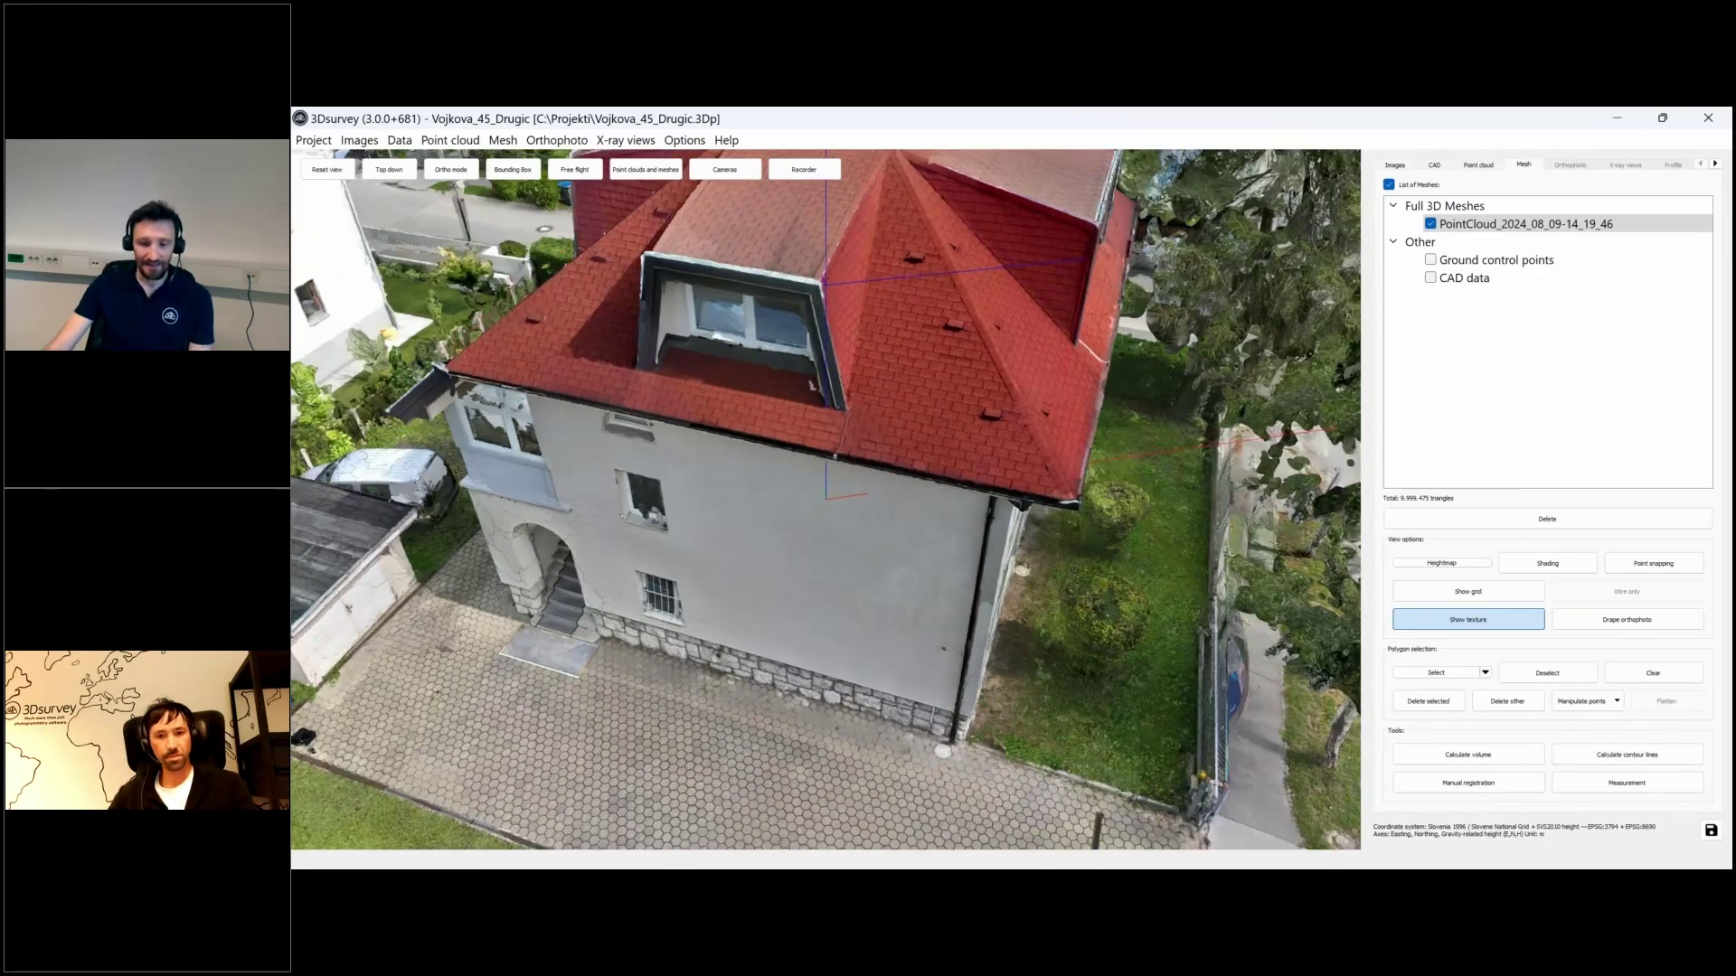
right_click_drag(497, 468, 677, 501)
left_click_drag(518, 502, 678, 513)
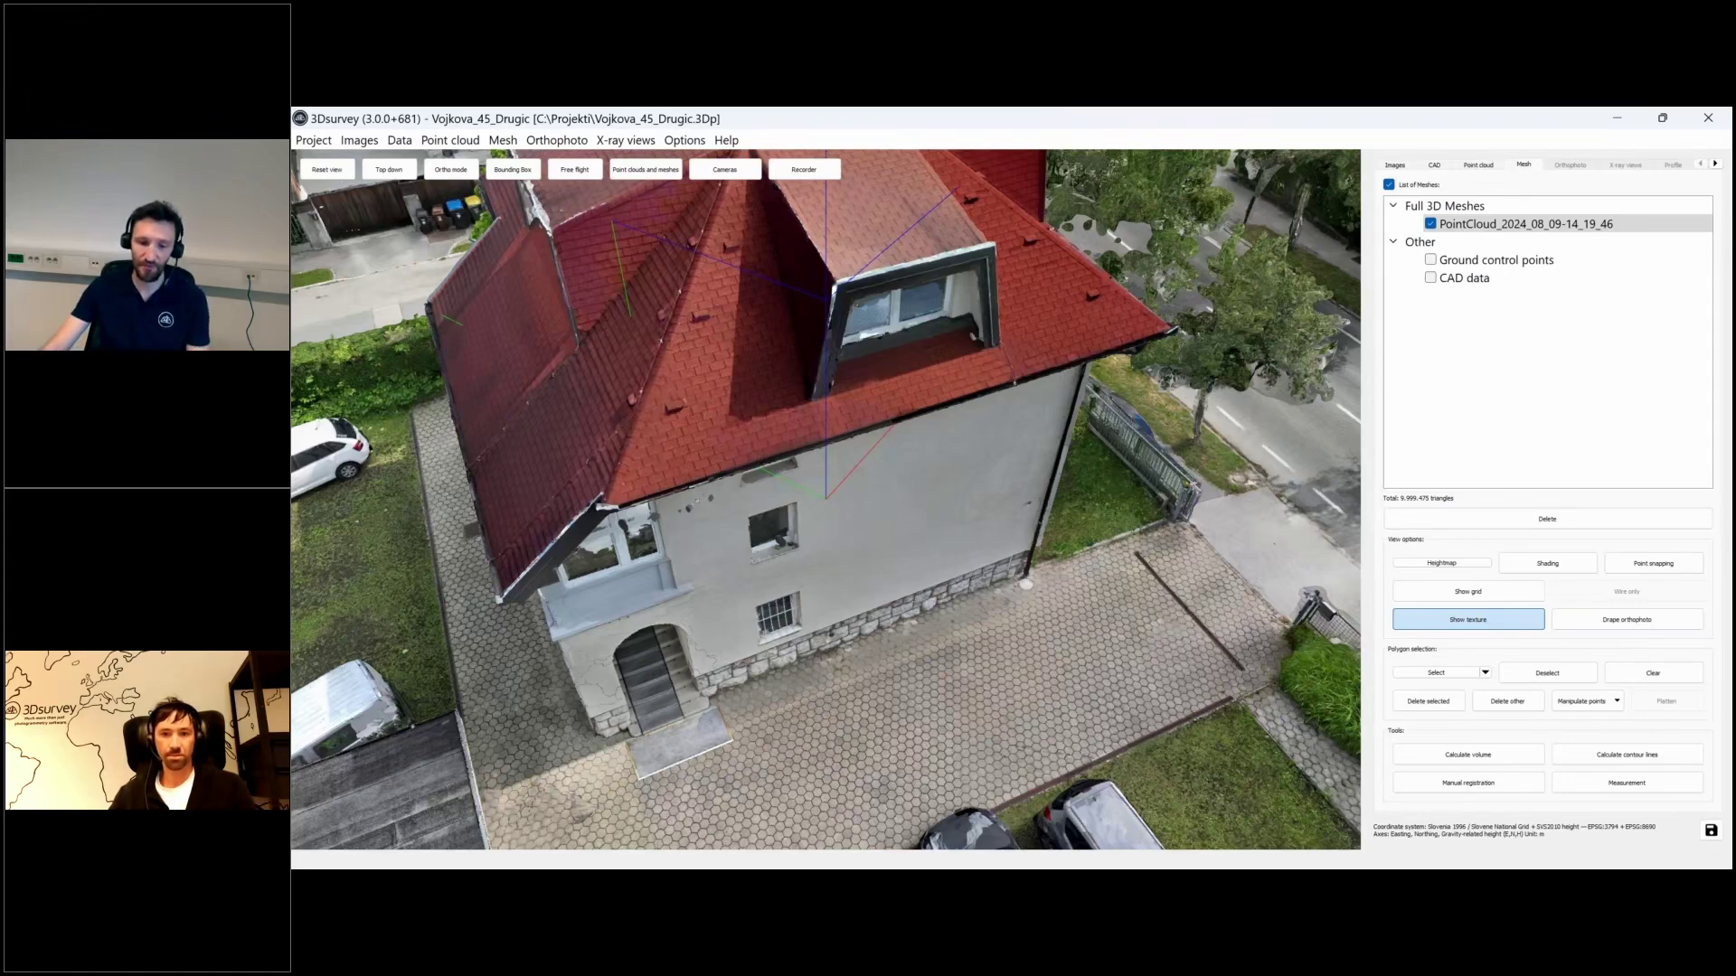
left_click_drag(730, 494, 1046, 456)
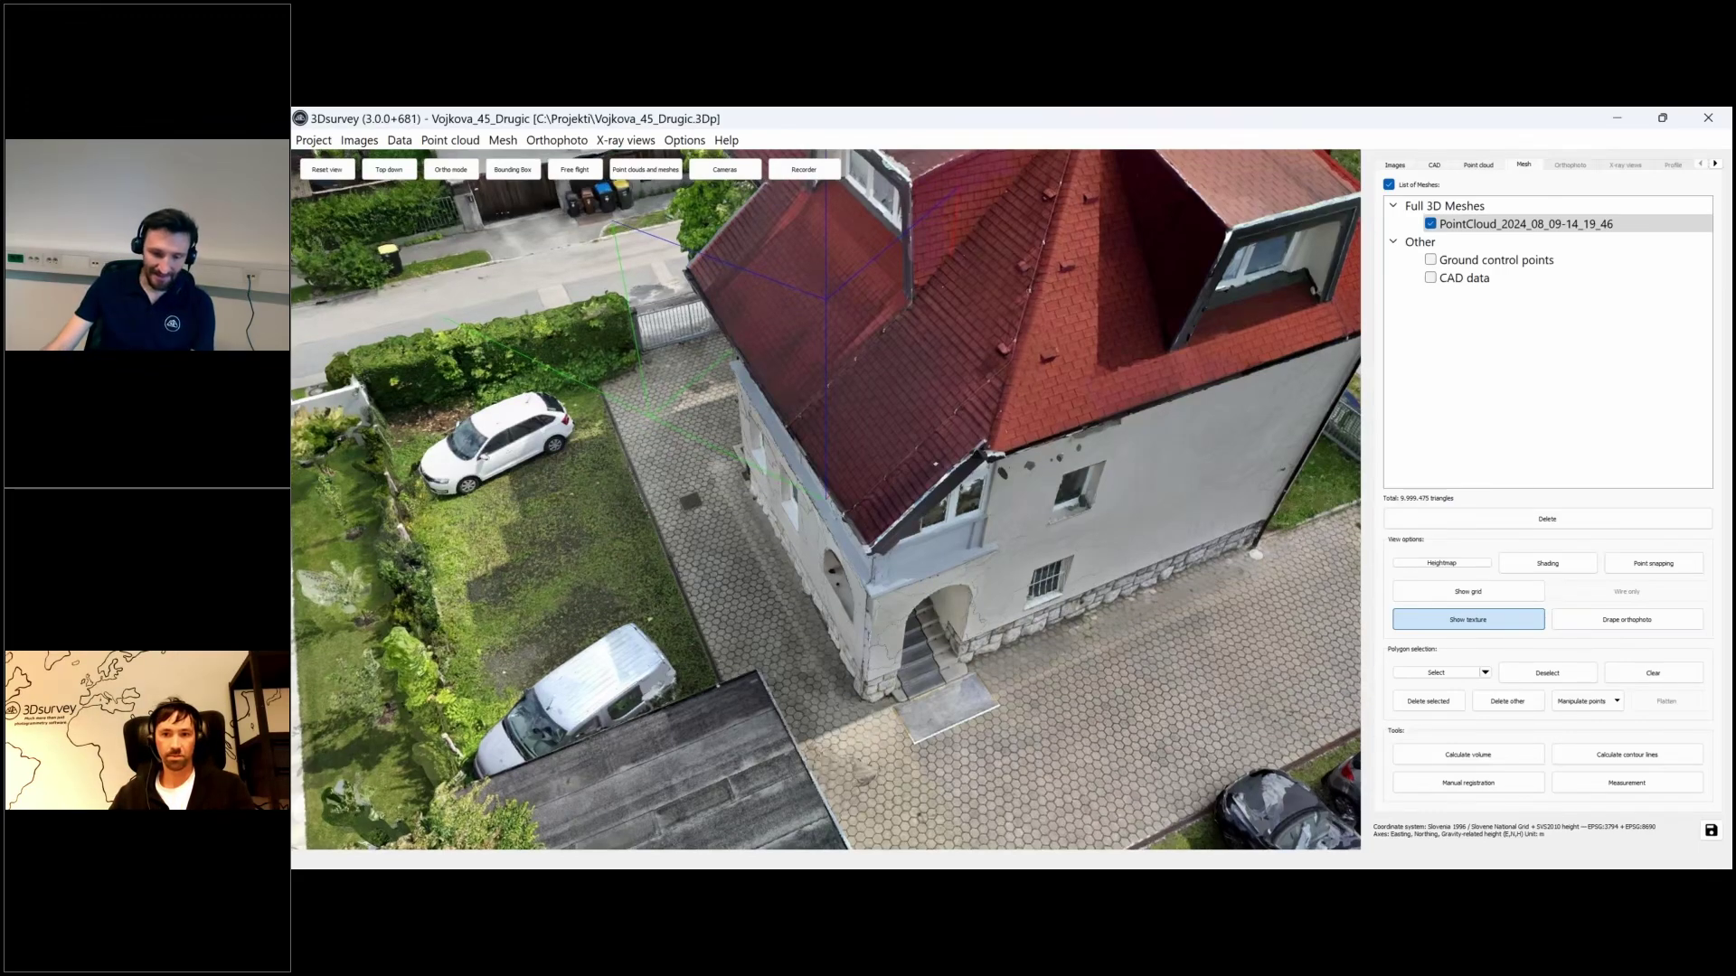
left_click_drag(936, 464, 958, 506)
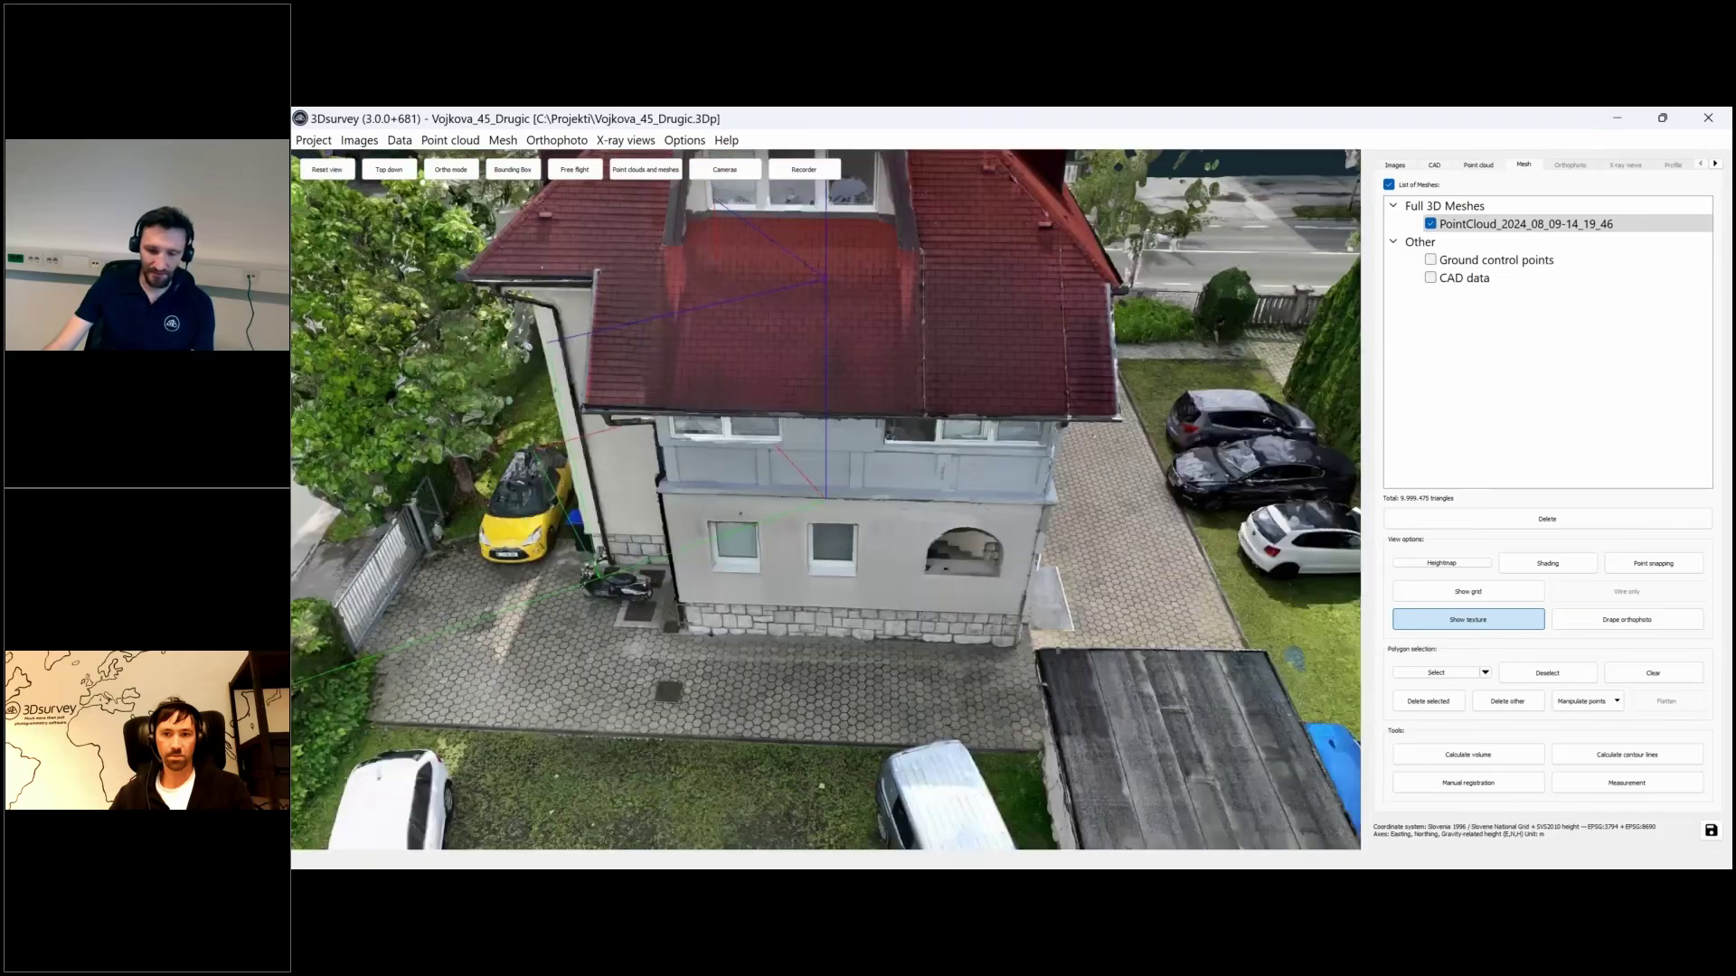
scroll(907, 695, "up", 5)
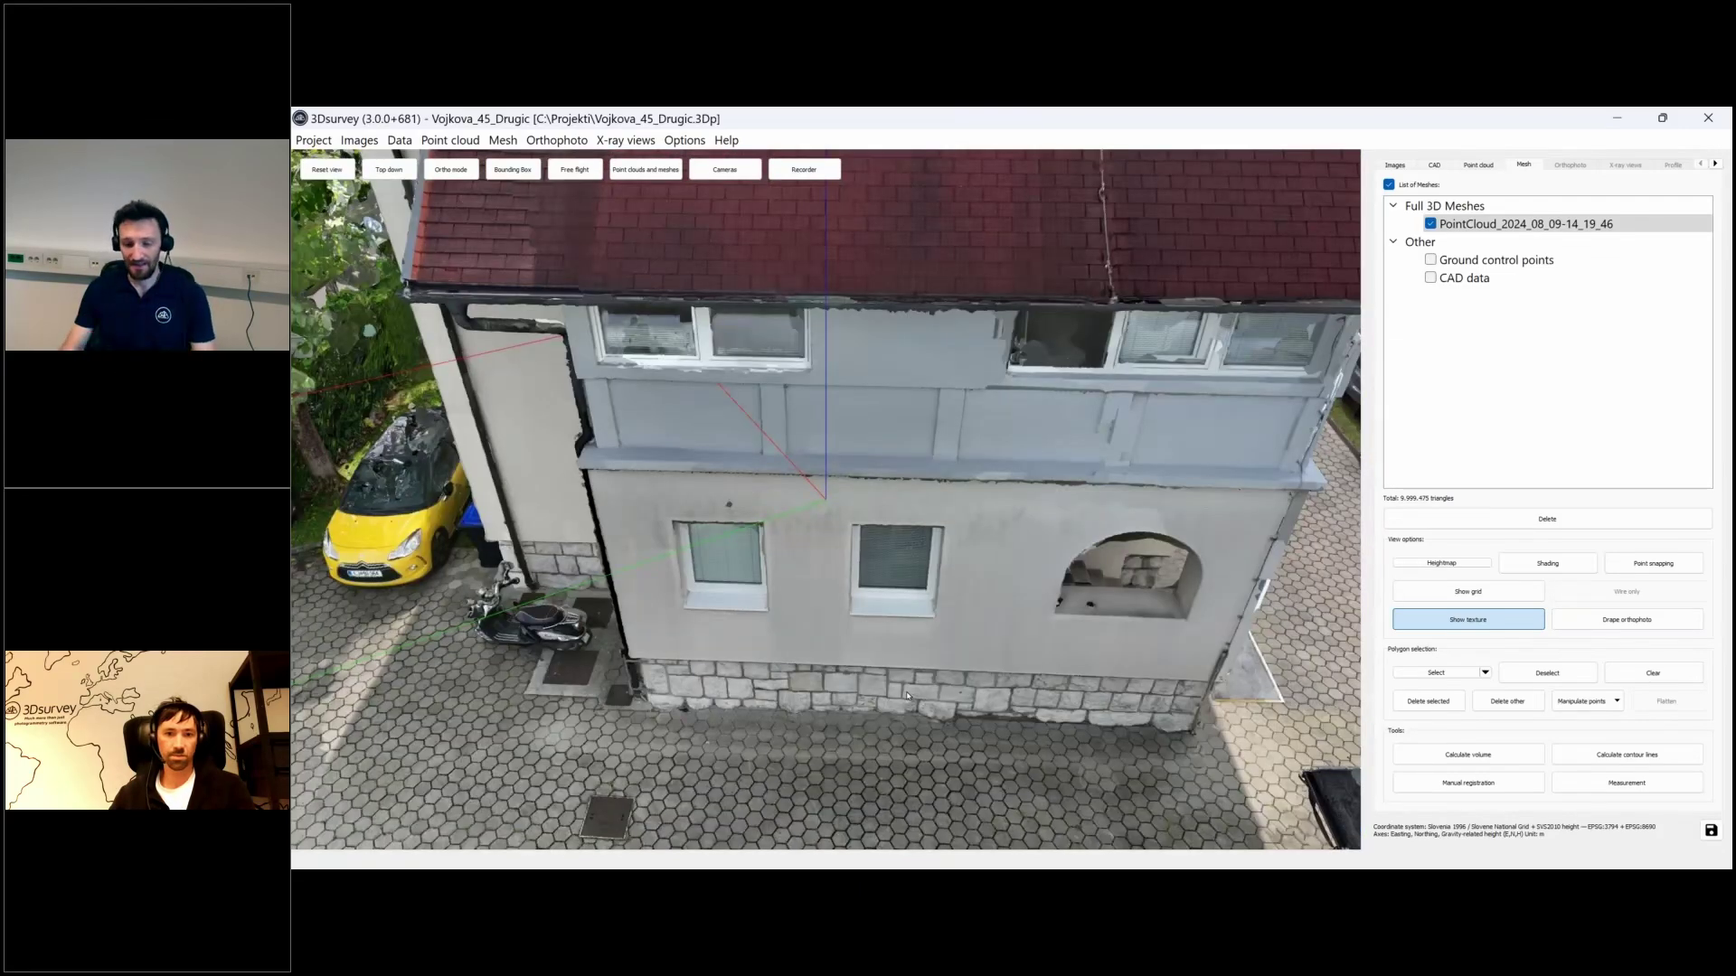
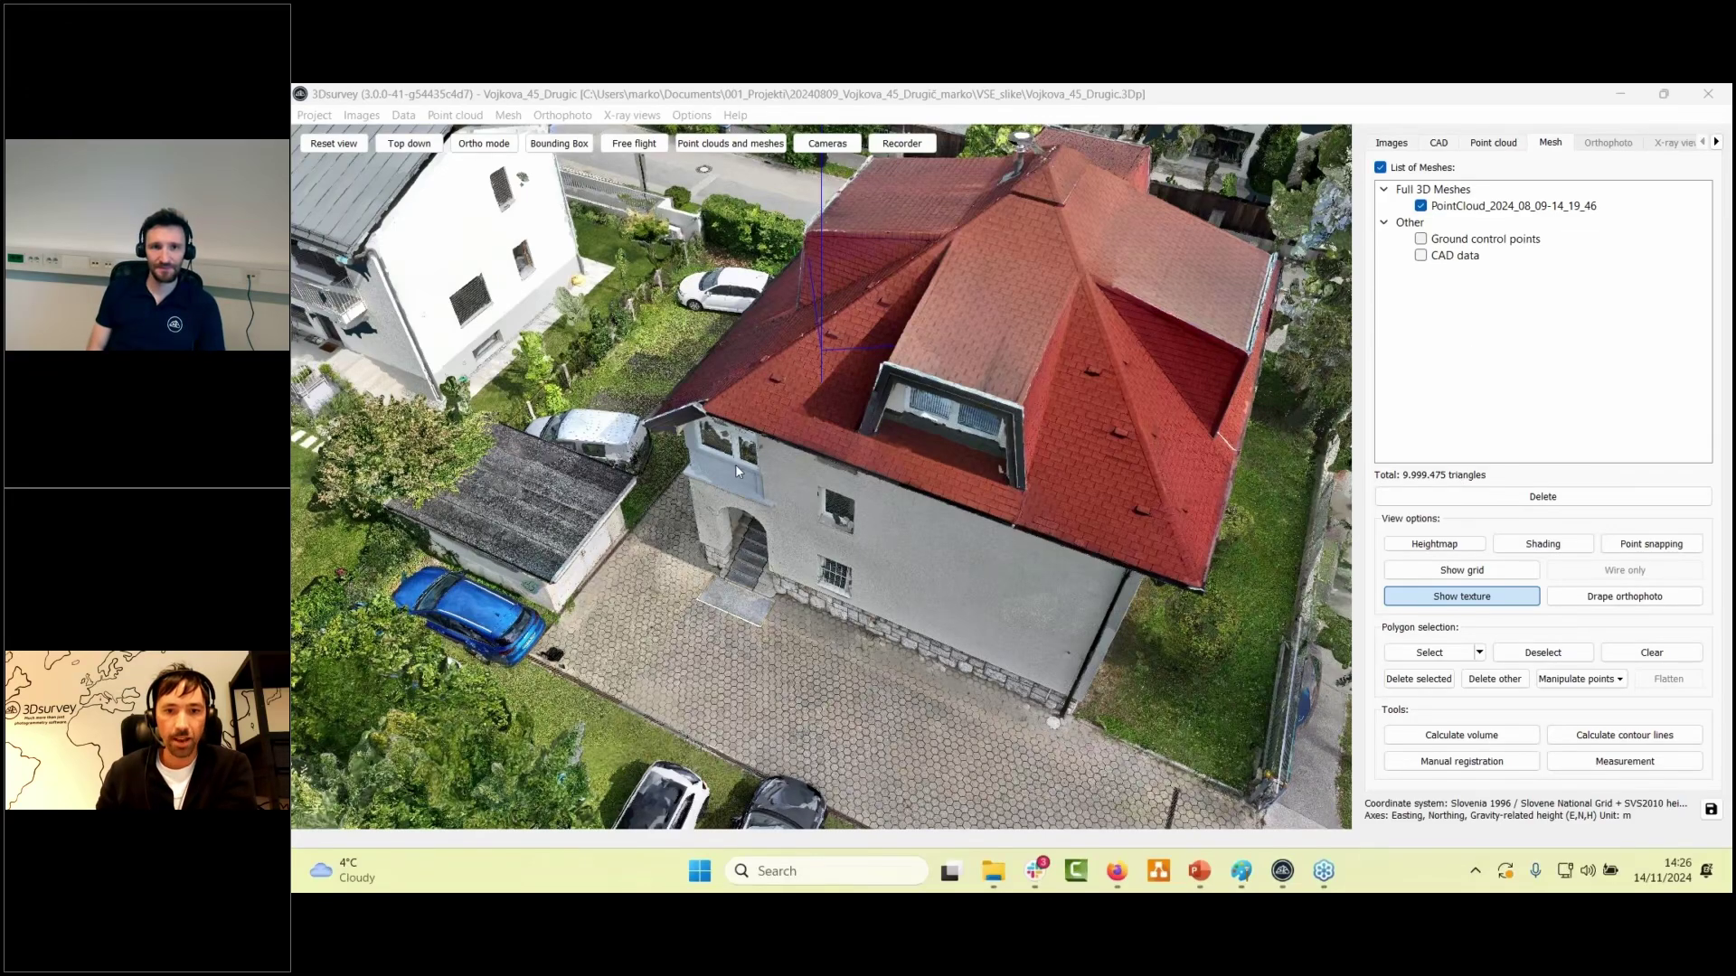
- Orbit the textured house mesh to see the house from a different angle
left_click_drag(735, 468, 926, 596)
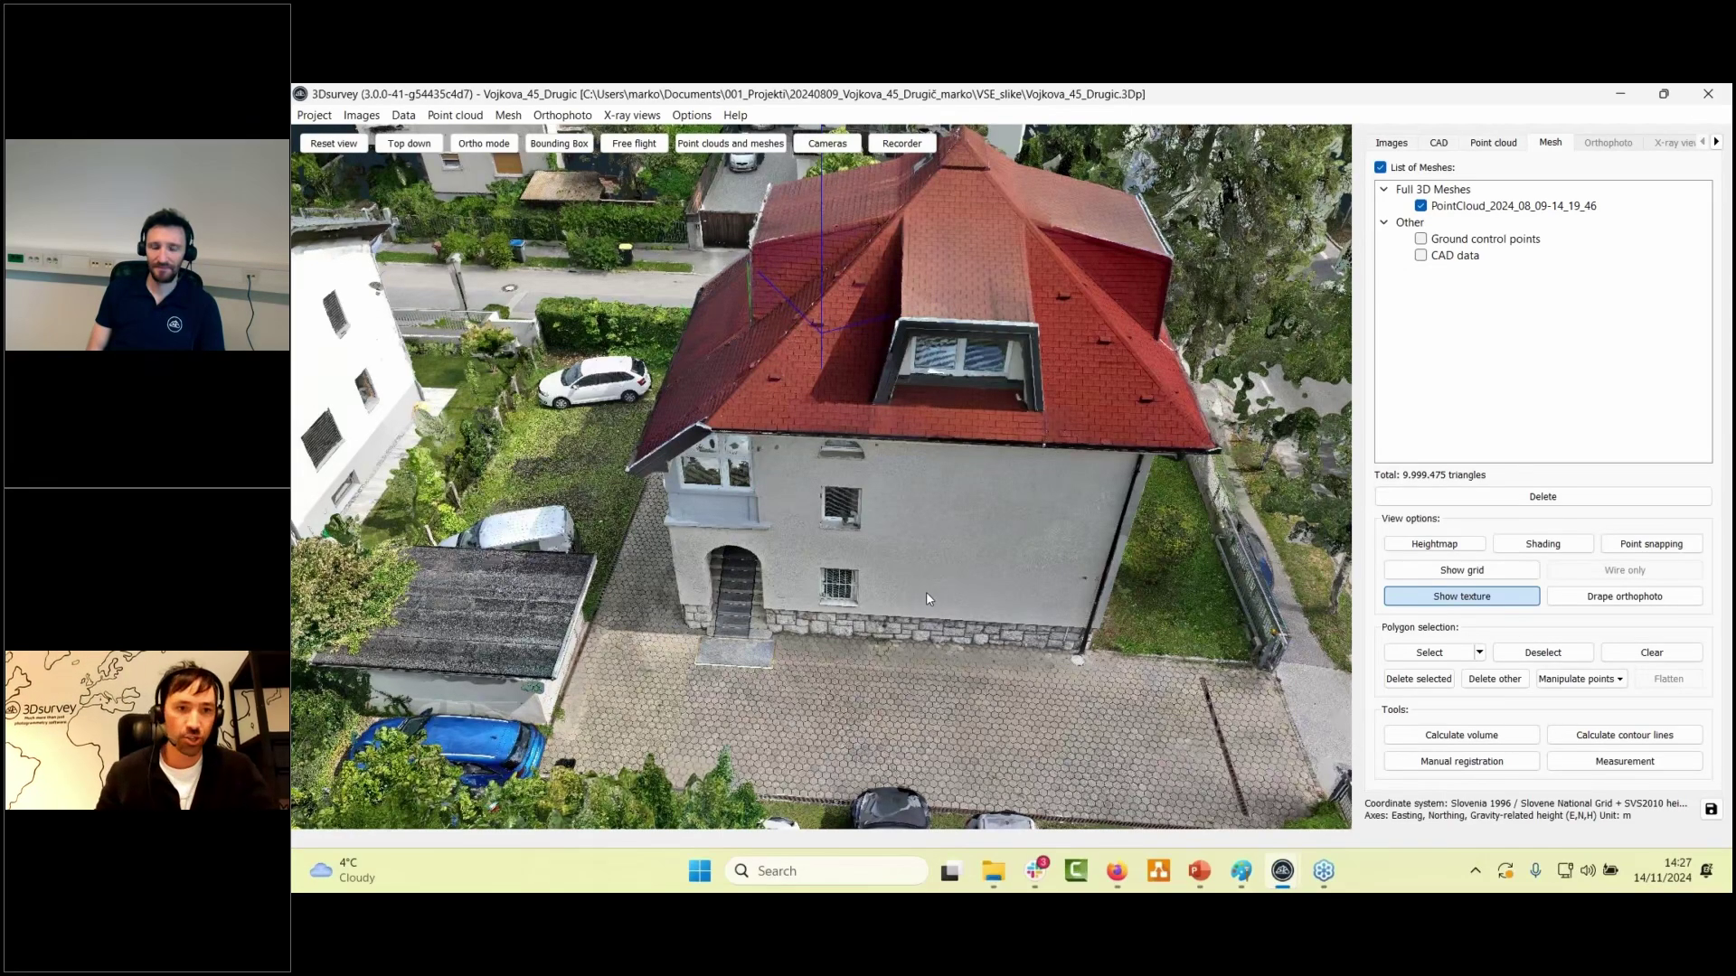
- Review Project > Batch processing, close it without running, and orbit toward the house's street side
left_click(327, 121)
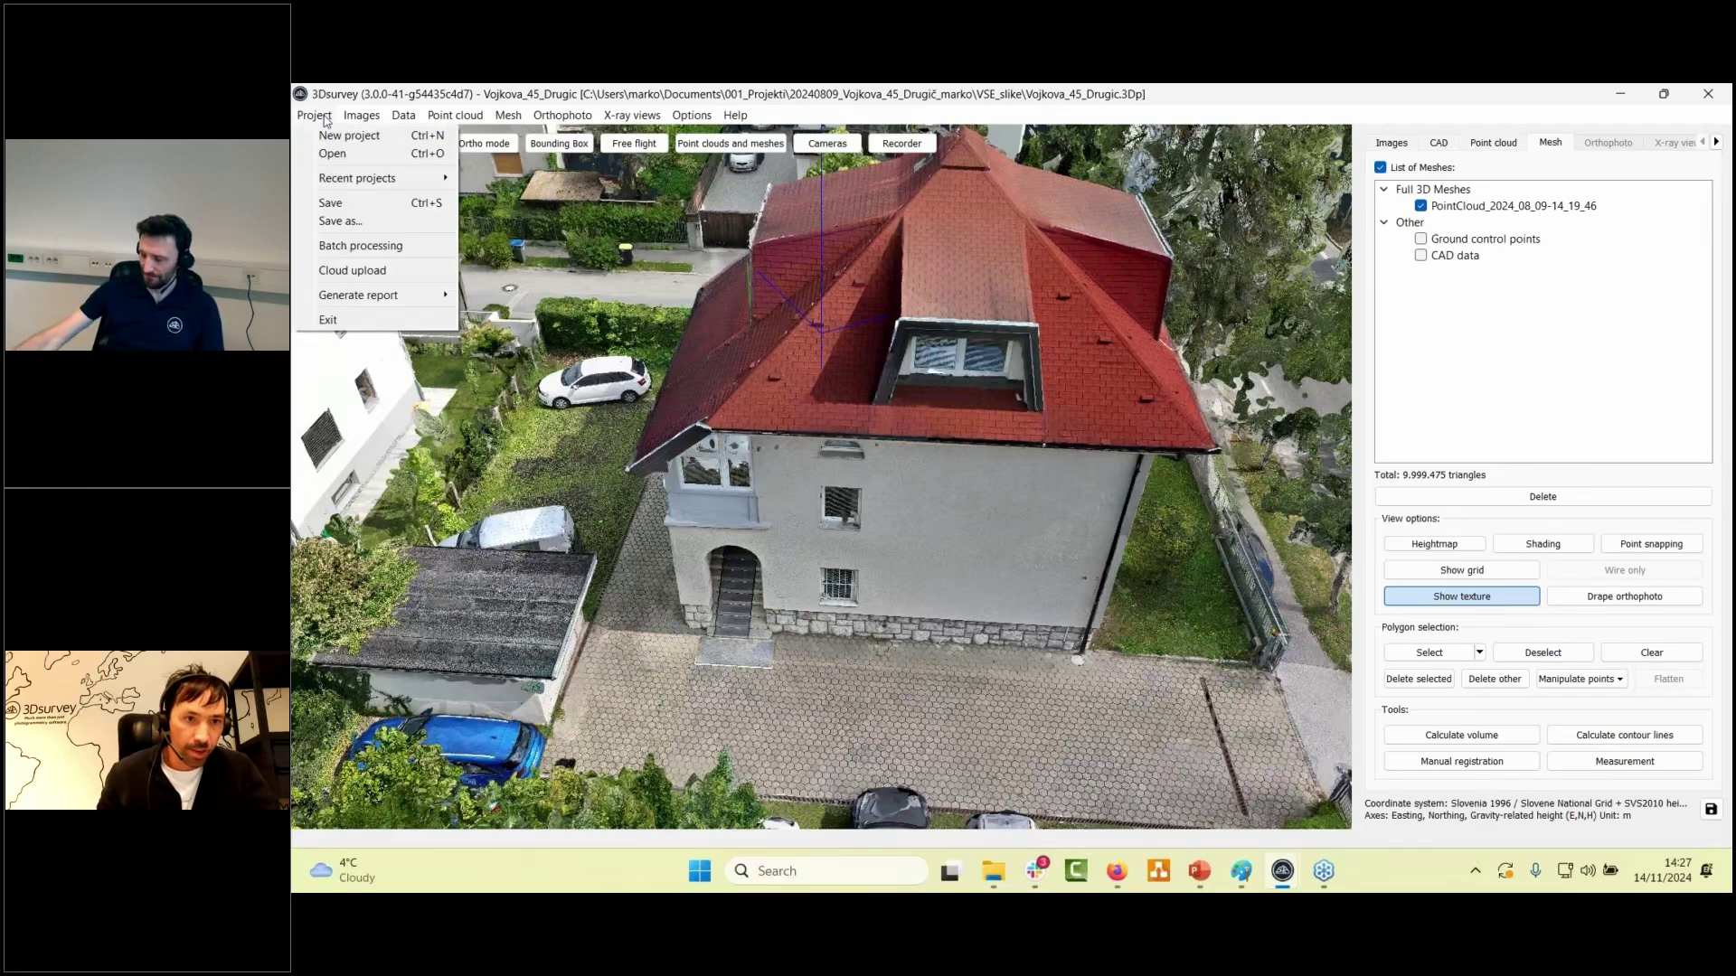
left_click(360, 245)
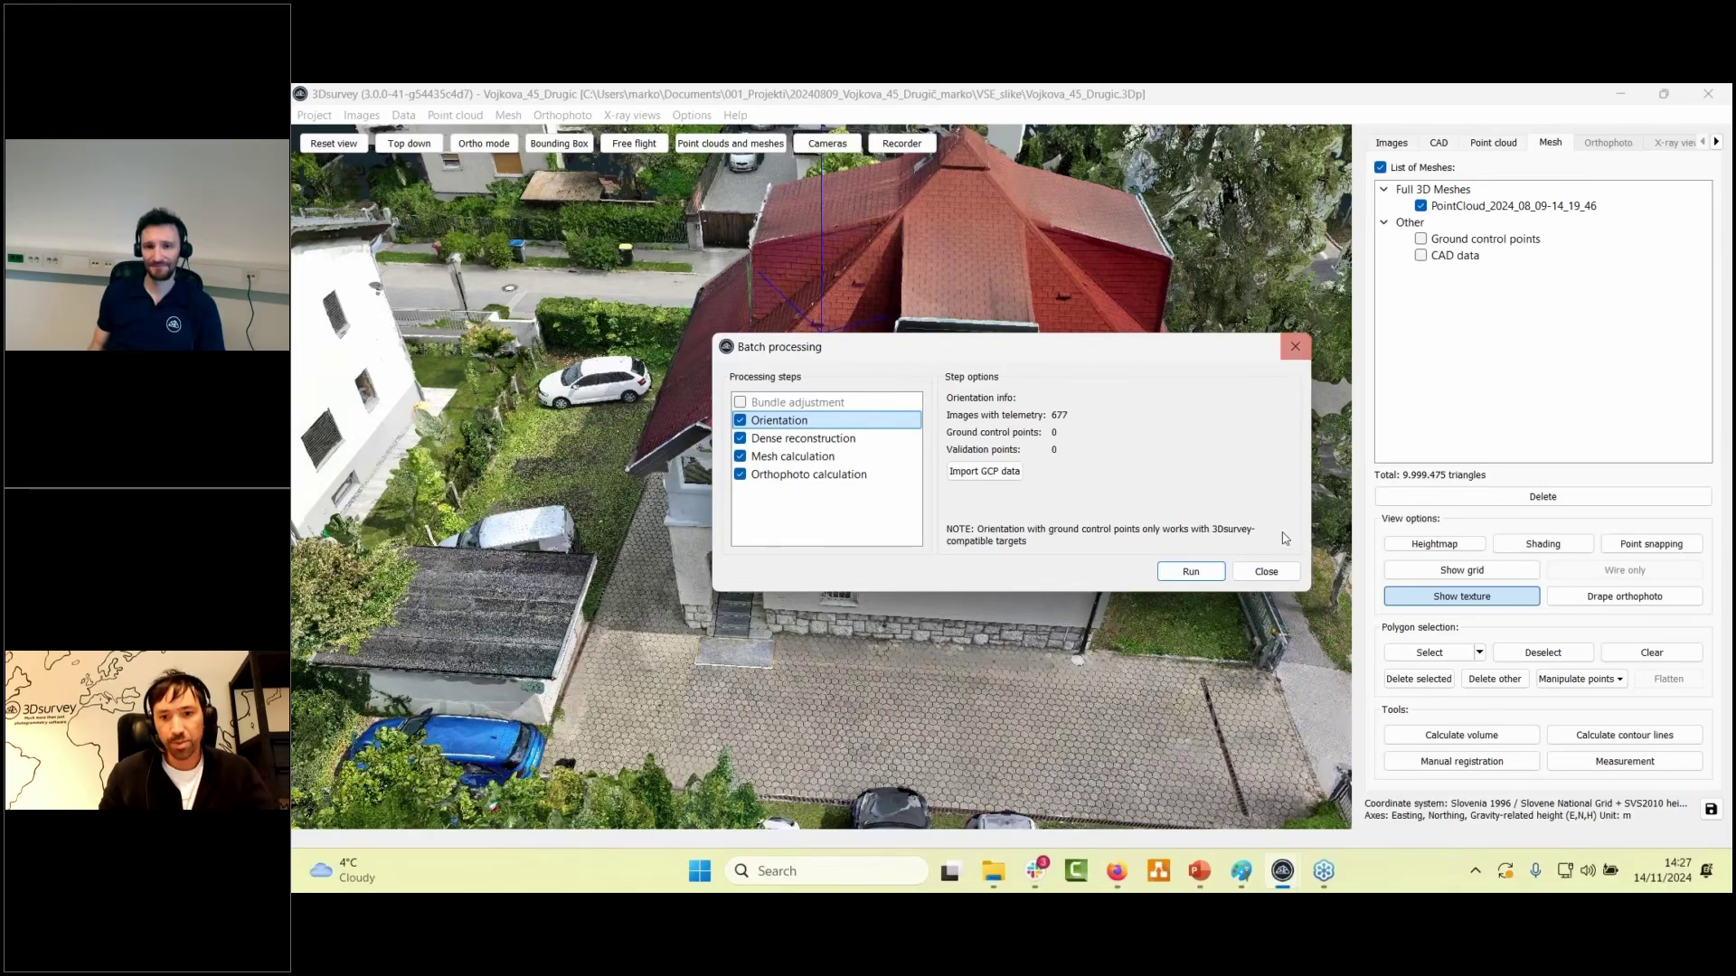
left_click(1284, 576)
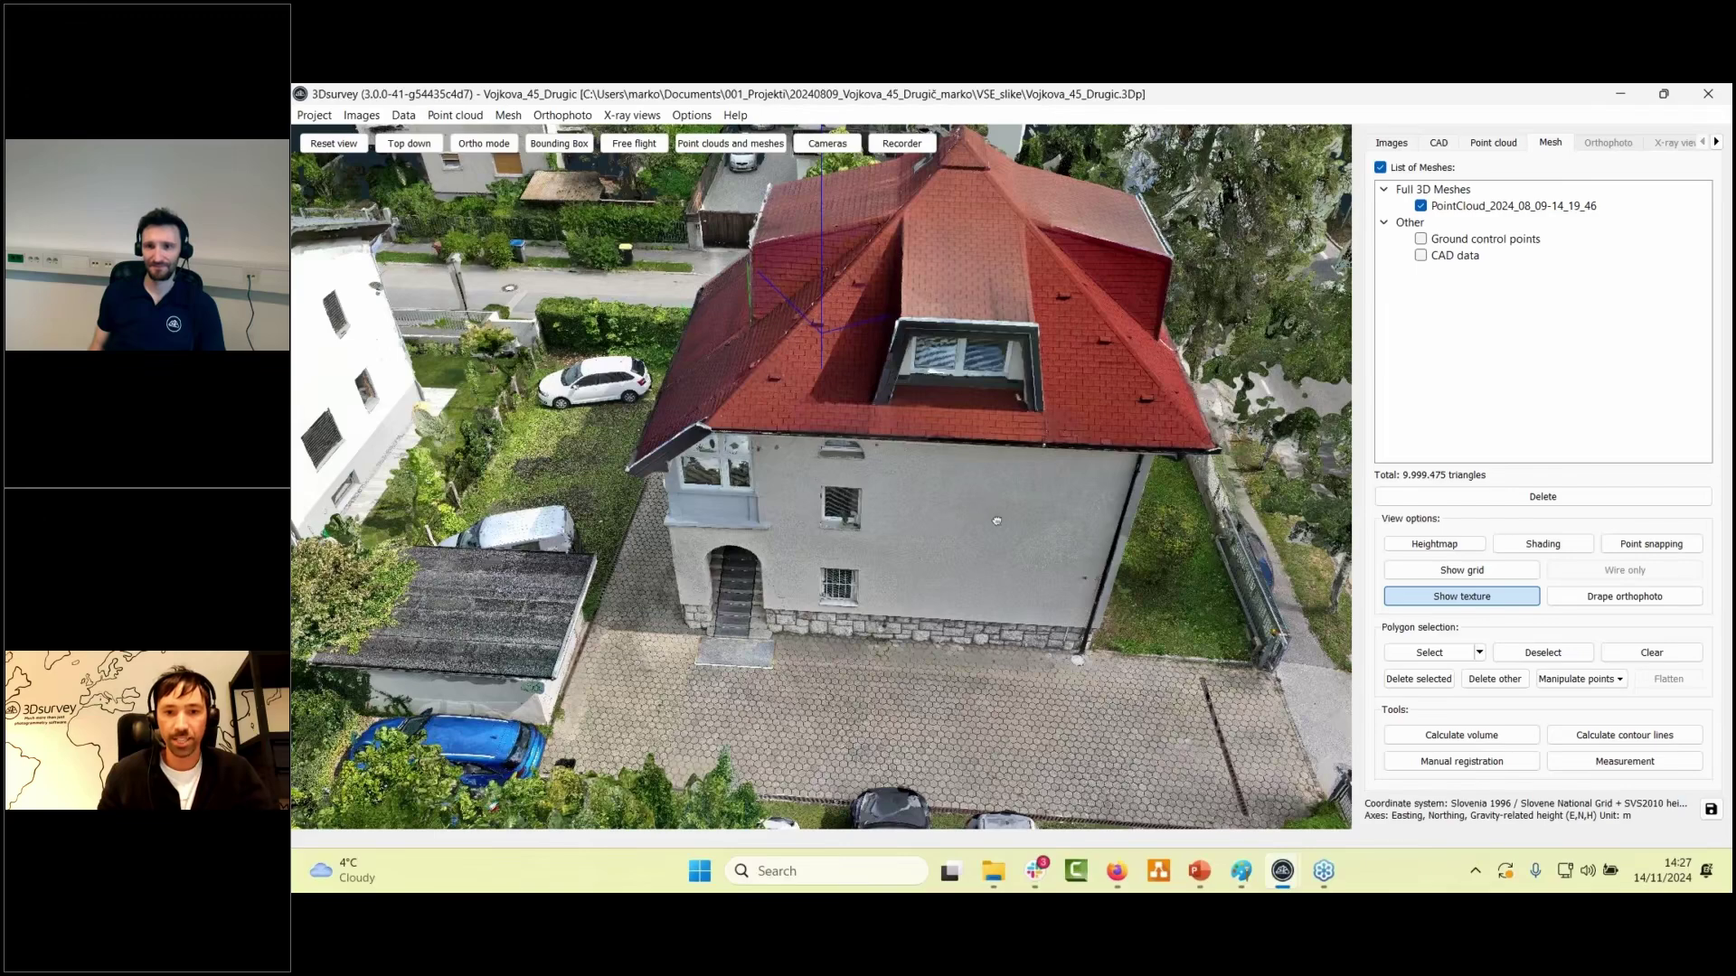
left_click_drag(997, 520, 909, 533)
scroll(908, 533, "up", 5)
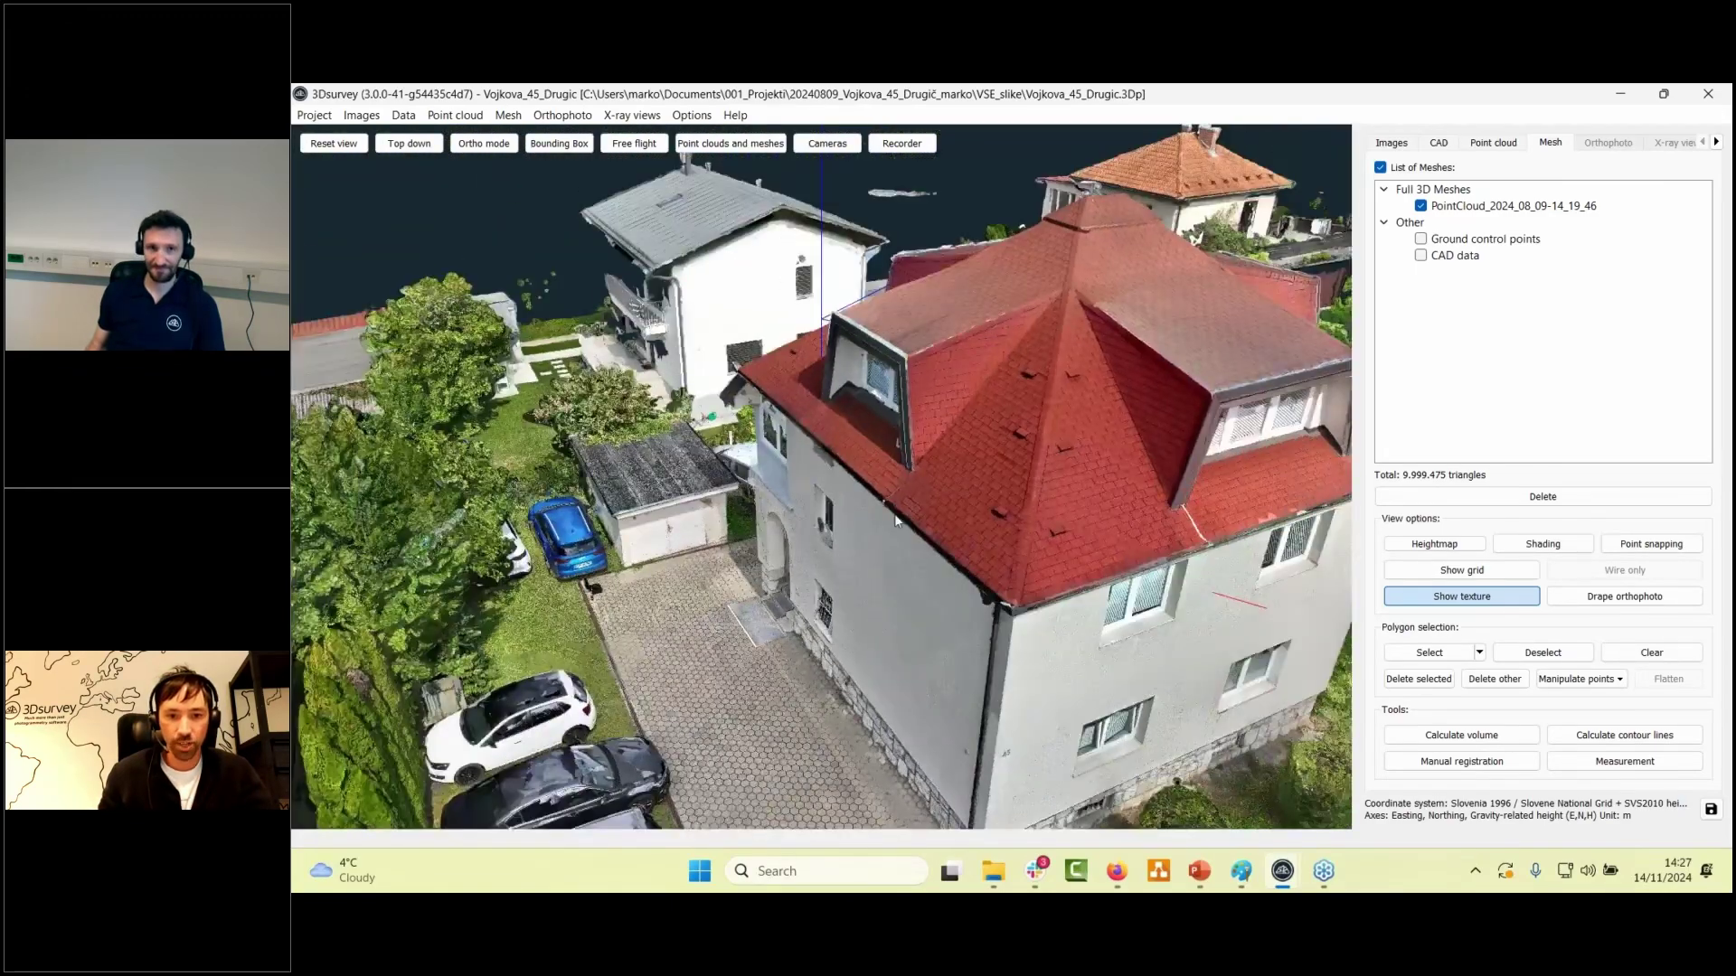
scroll(909, 526, "down", 5)
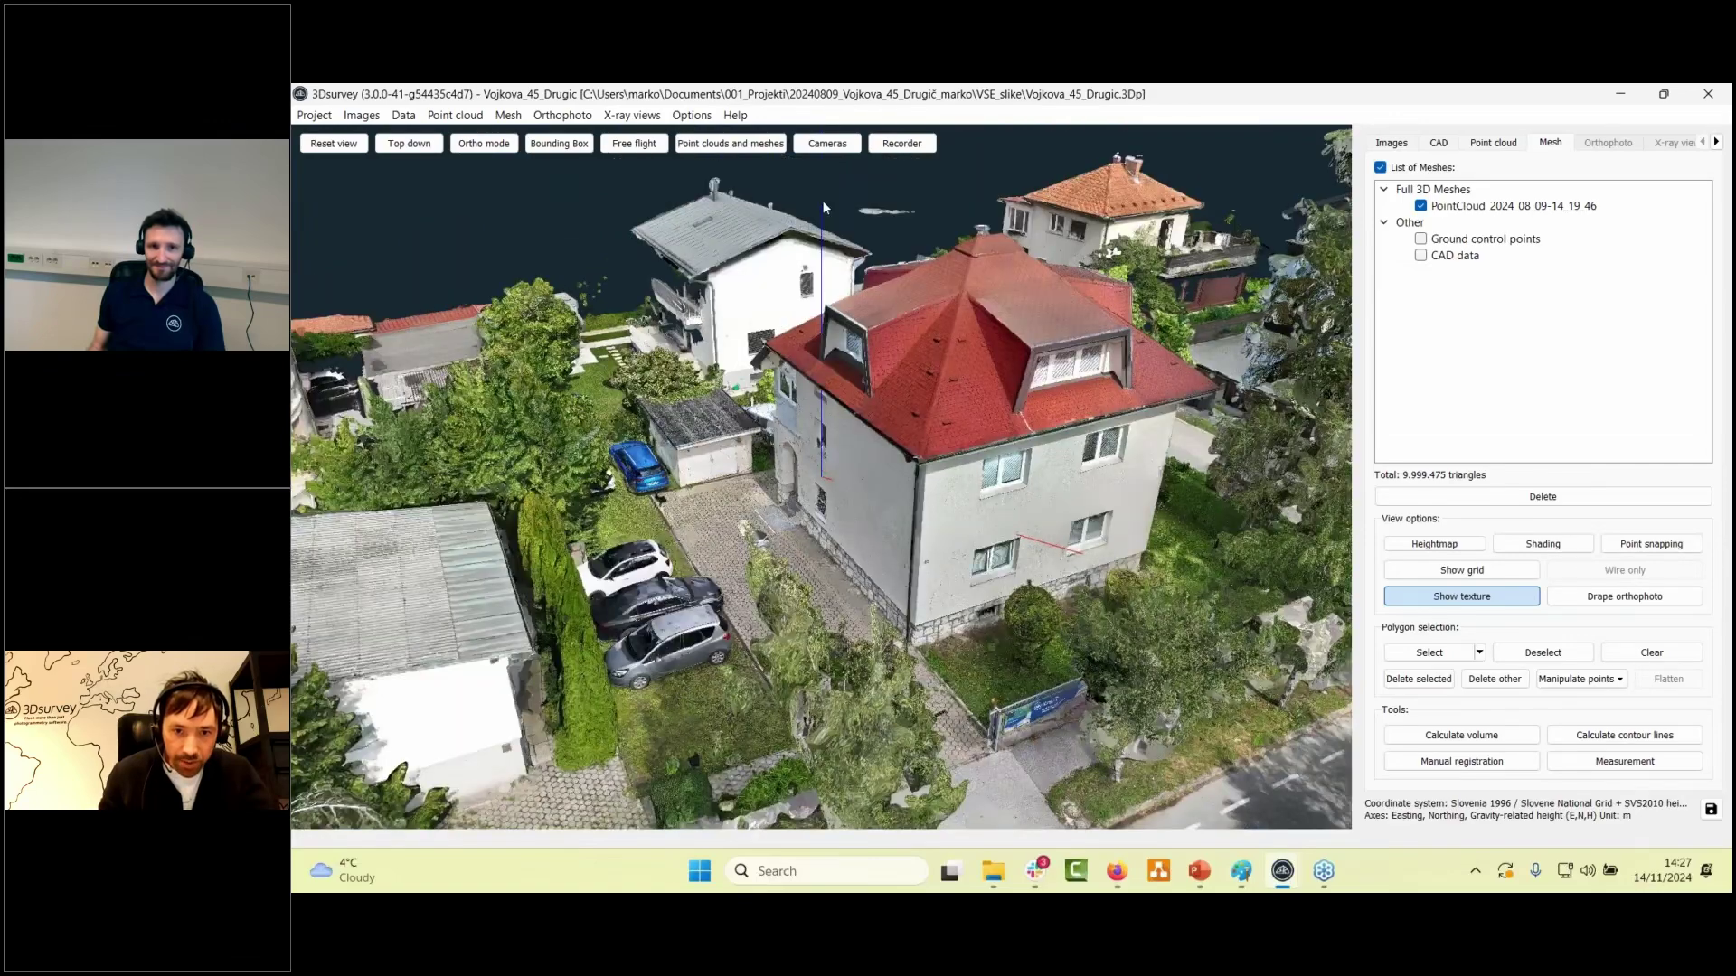
- Show the drone camera positions and orbit the whole site to see them
left_click(830, 142)
left_click_drag(824, 190, 751, 290)
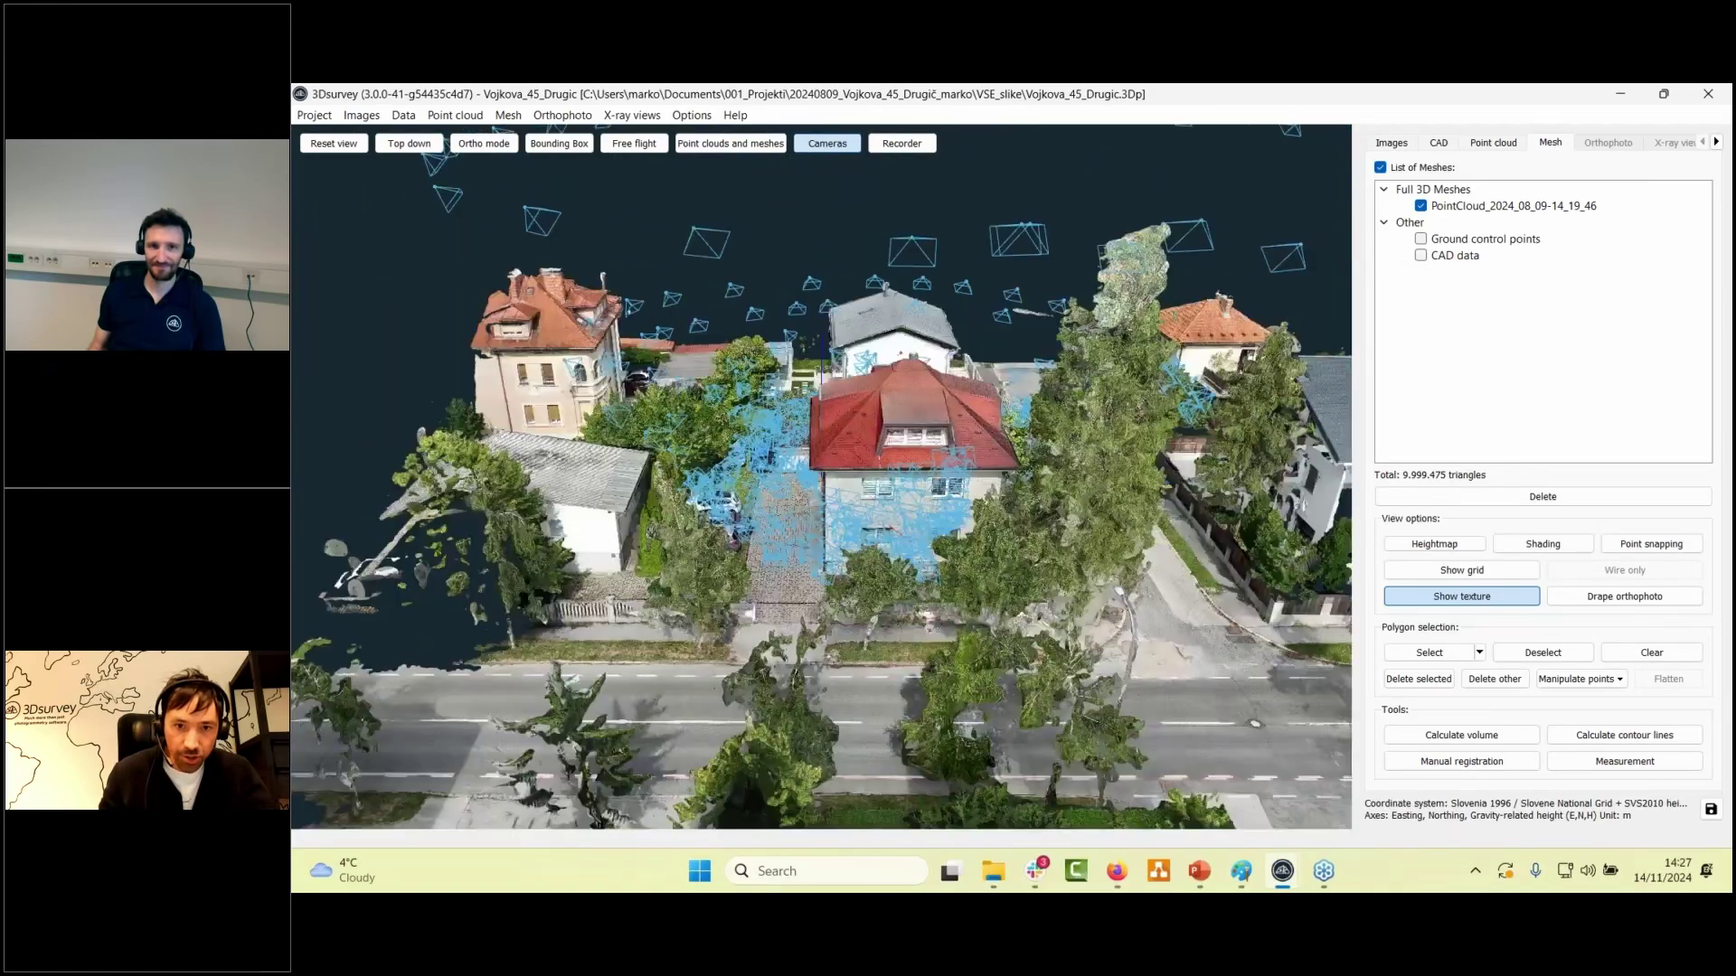
scroll(738, 312, "down", 8)
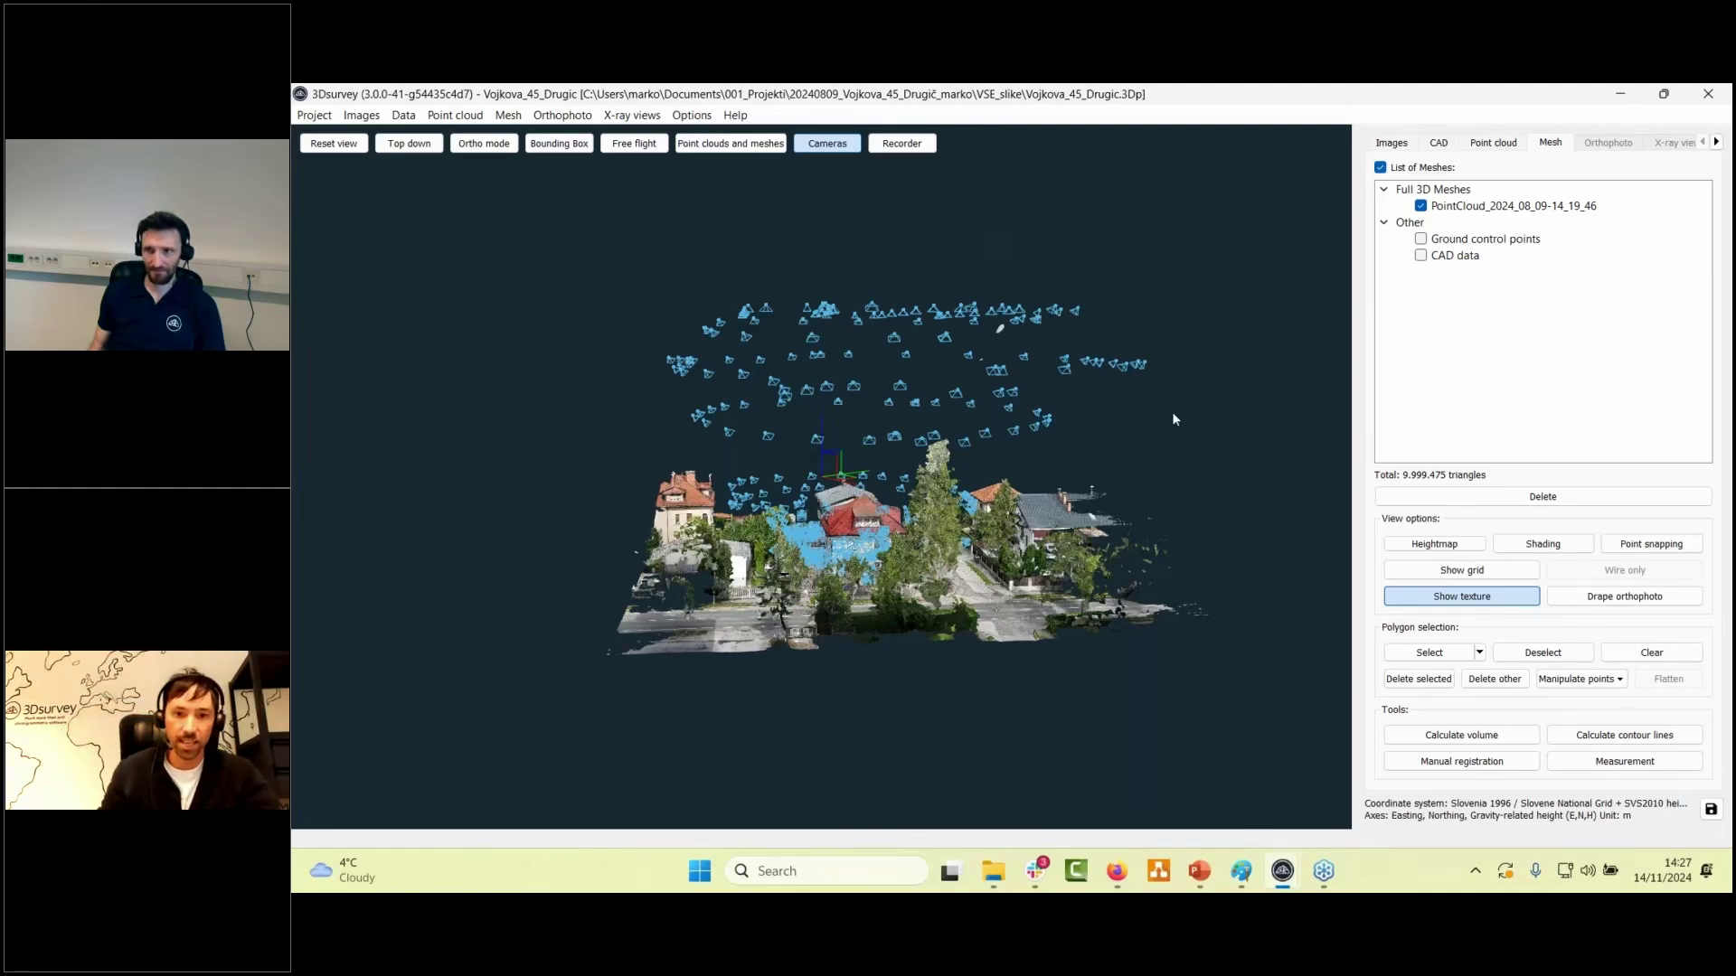
scroll(1174, 419, "up", 4)
left_click_drag(853, 372, 1033, 265)
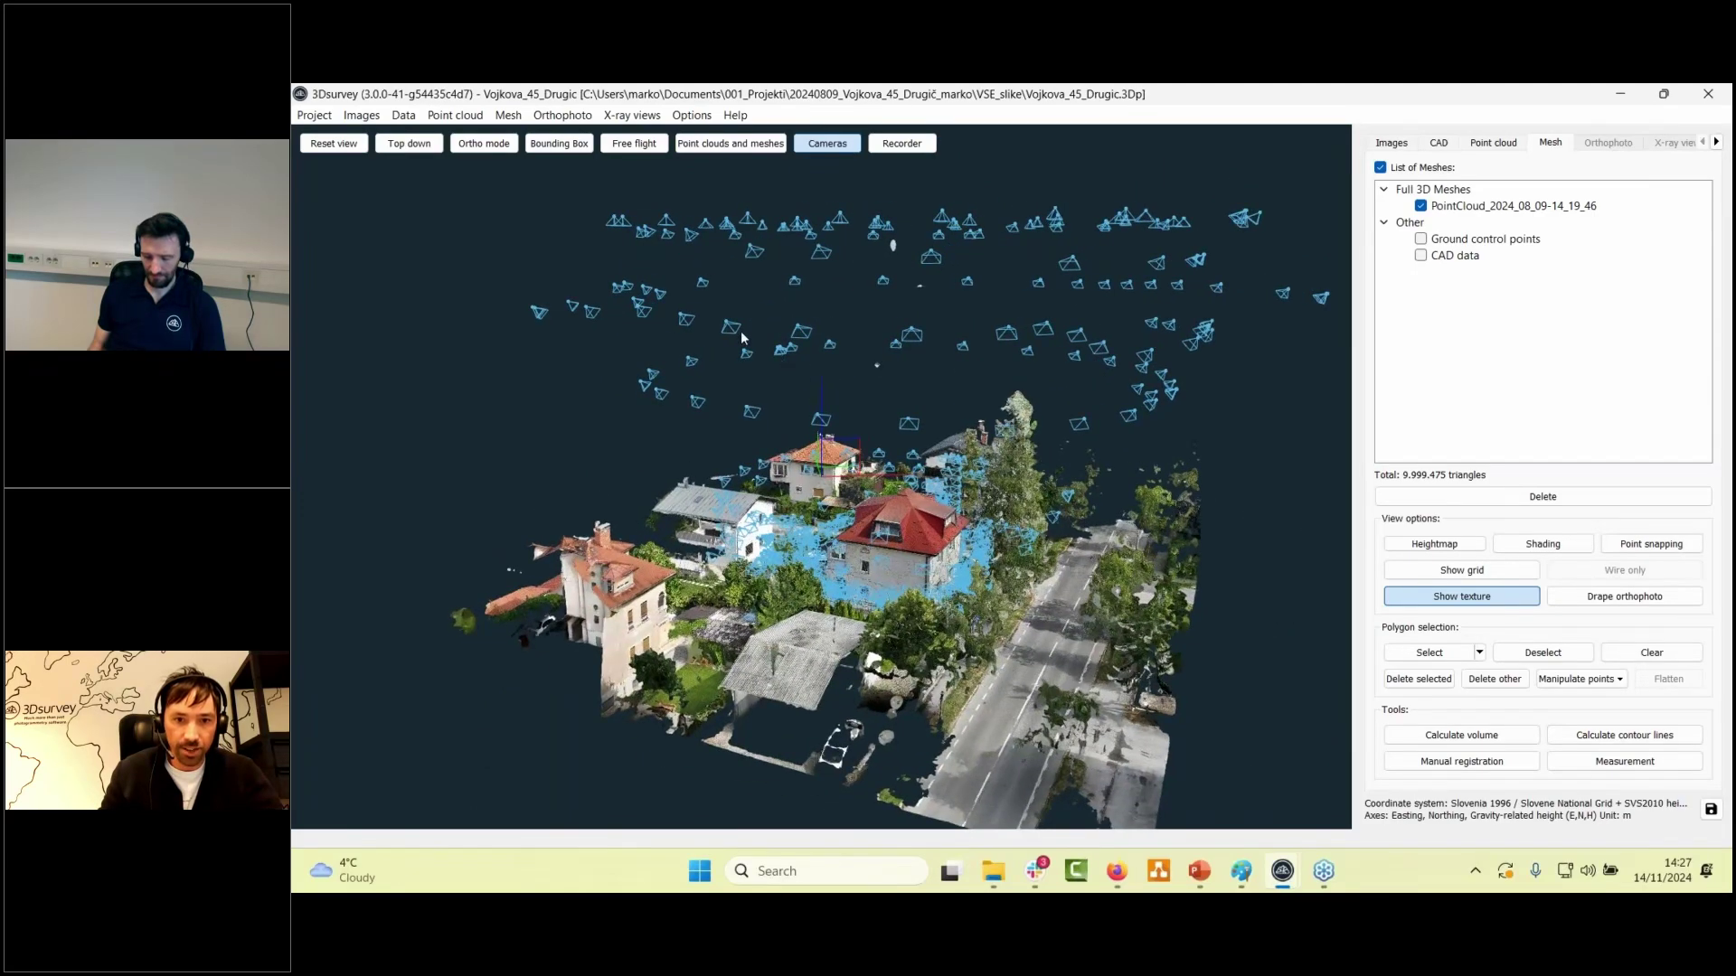
left_click_drag(897, 434, 1119, 378)
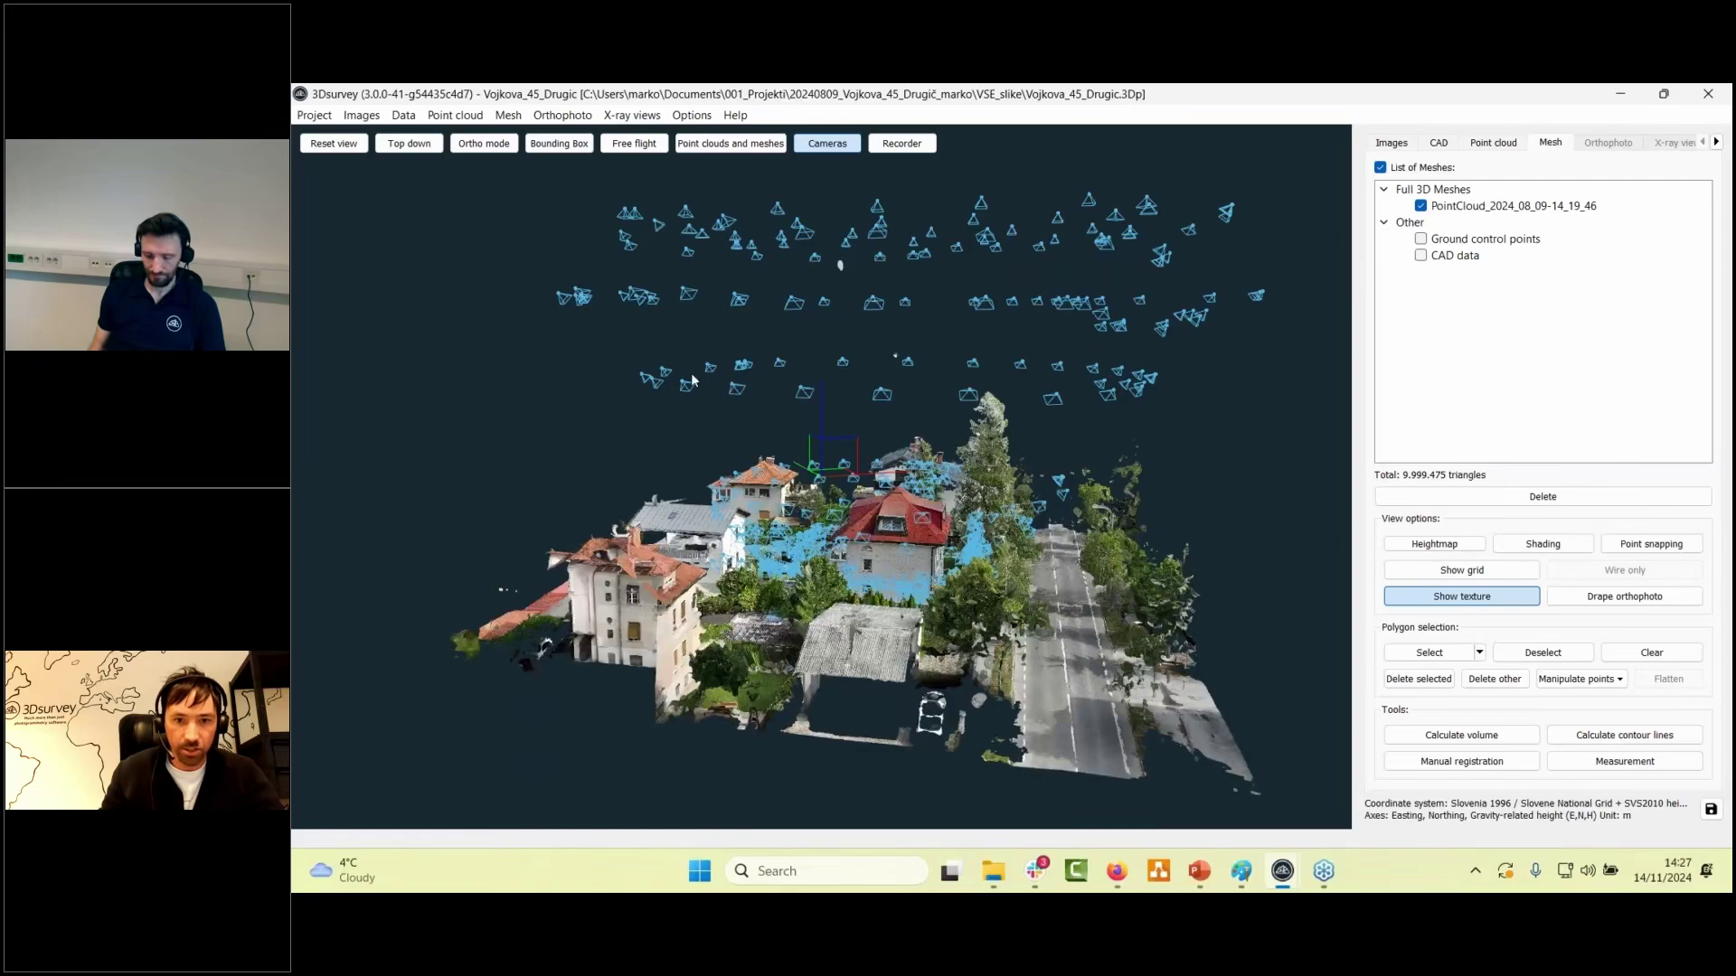
scroll(1092, 423, "up", 8)
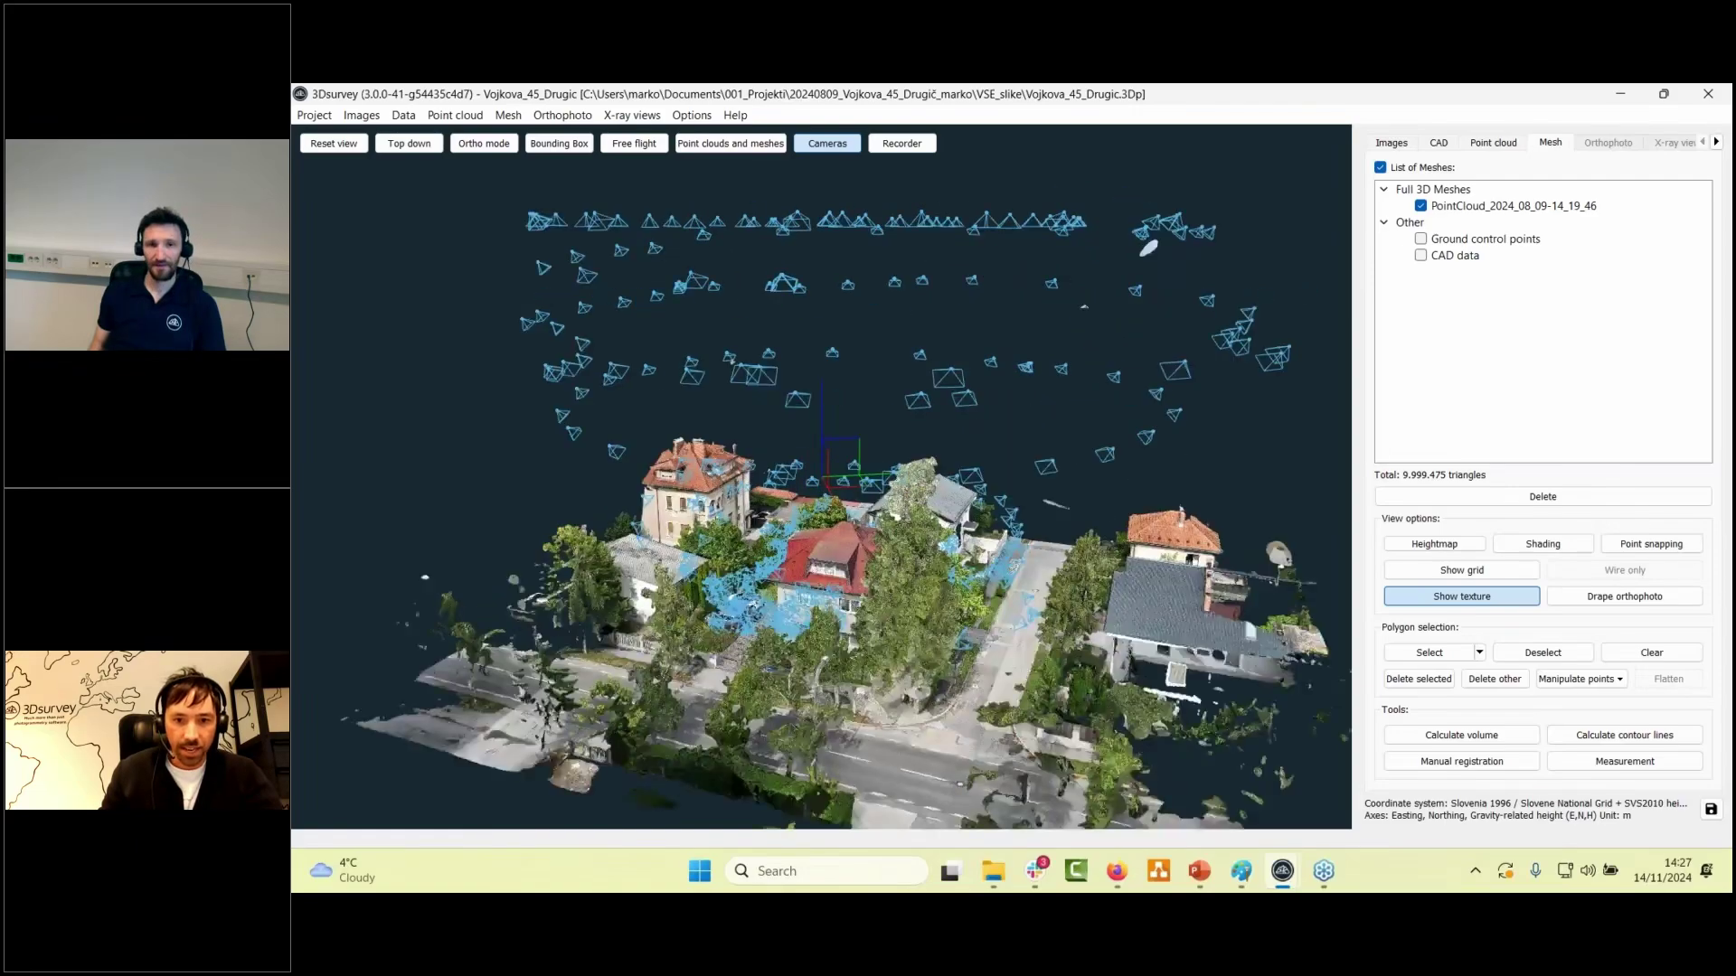
scroll(717, 428, "up", 5)
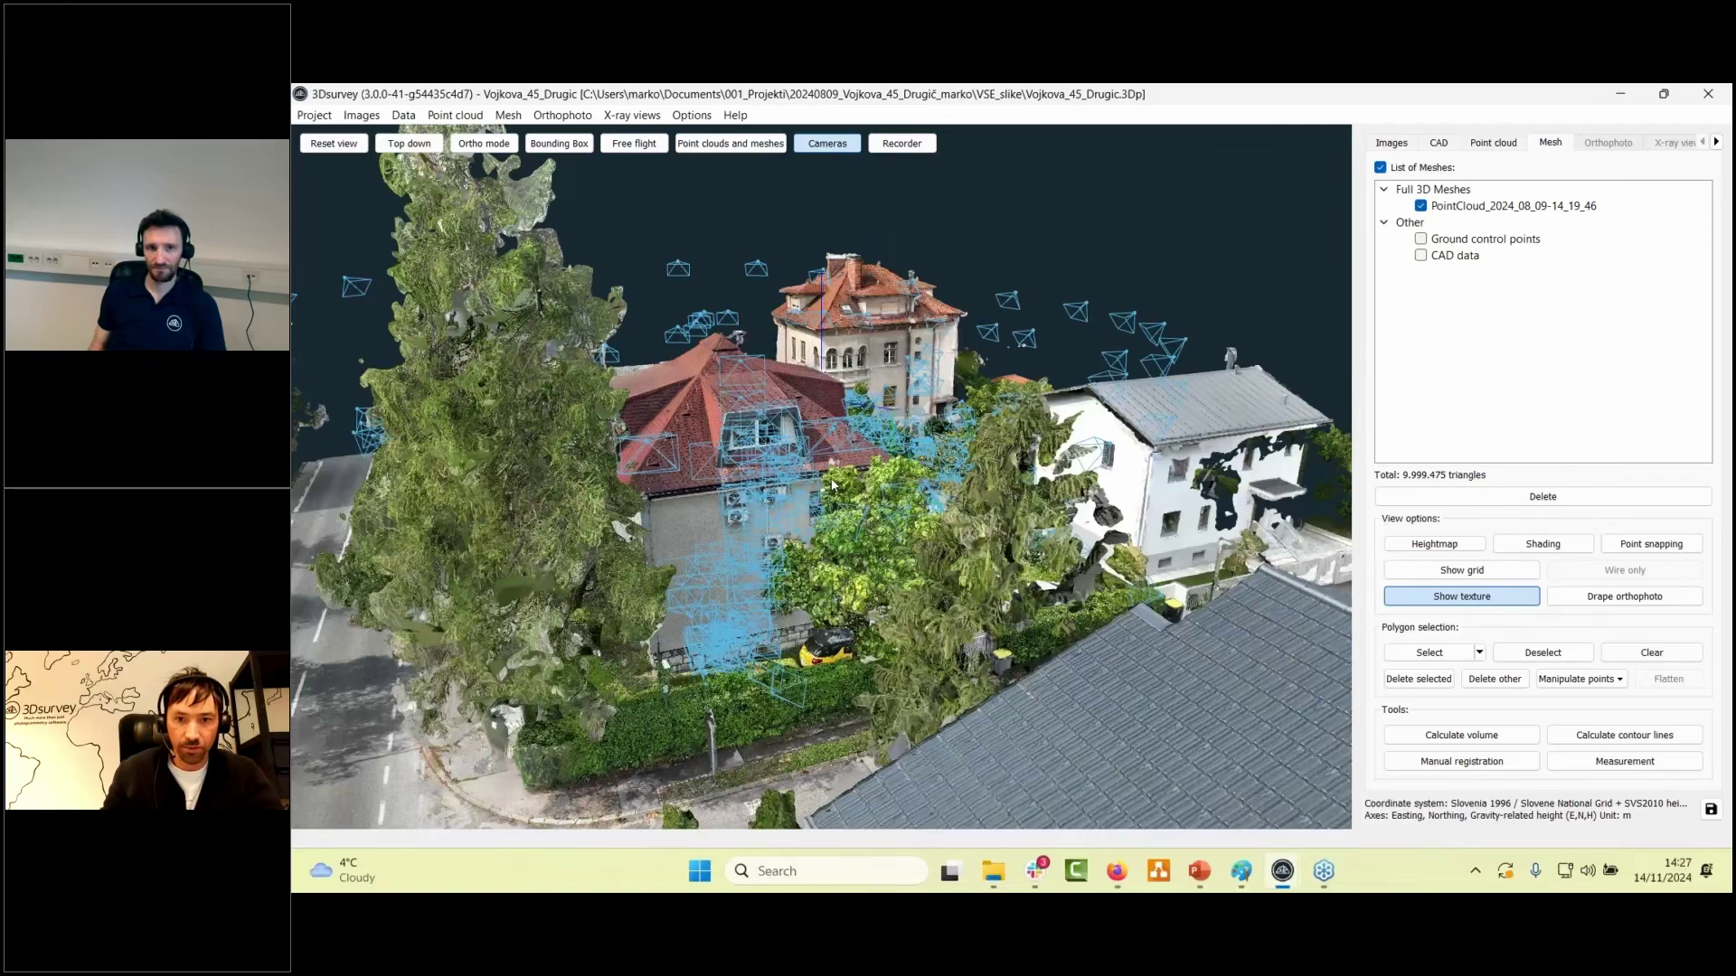
- Inspect the cameras around the red-roofed house, its balcony side and the yellow-car corner
left_click_drag(717, 428, 1265, 481)
scroll(1012, 544, "up", 3)
scroll(958, 578, "up", 4)
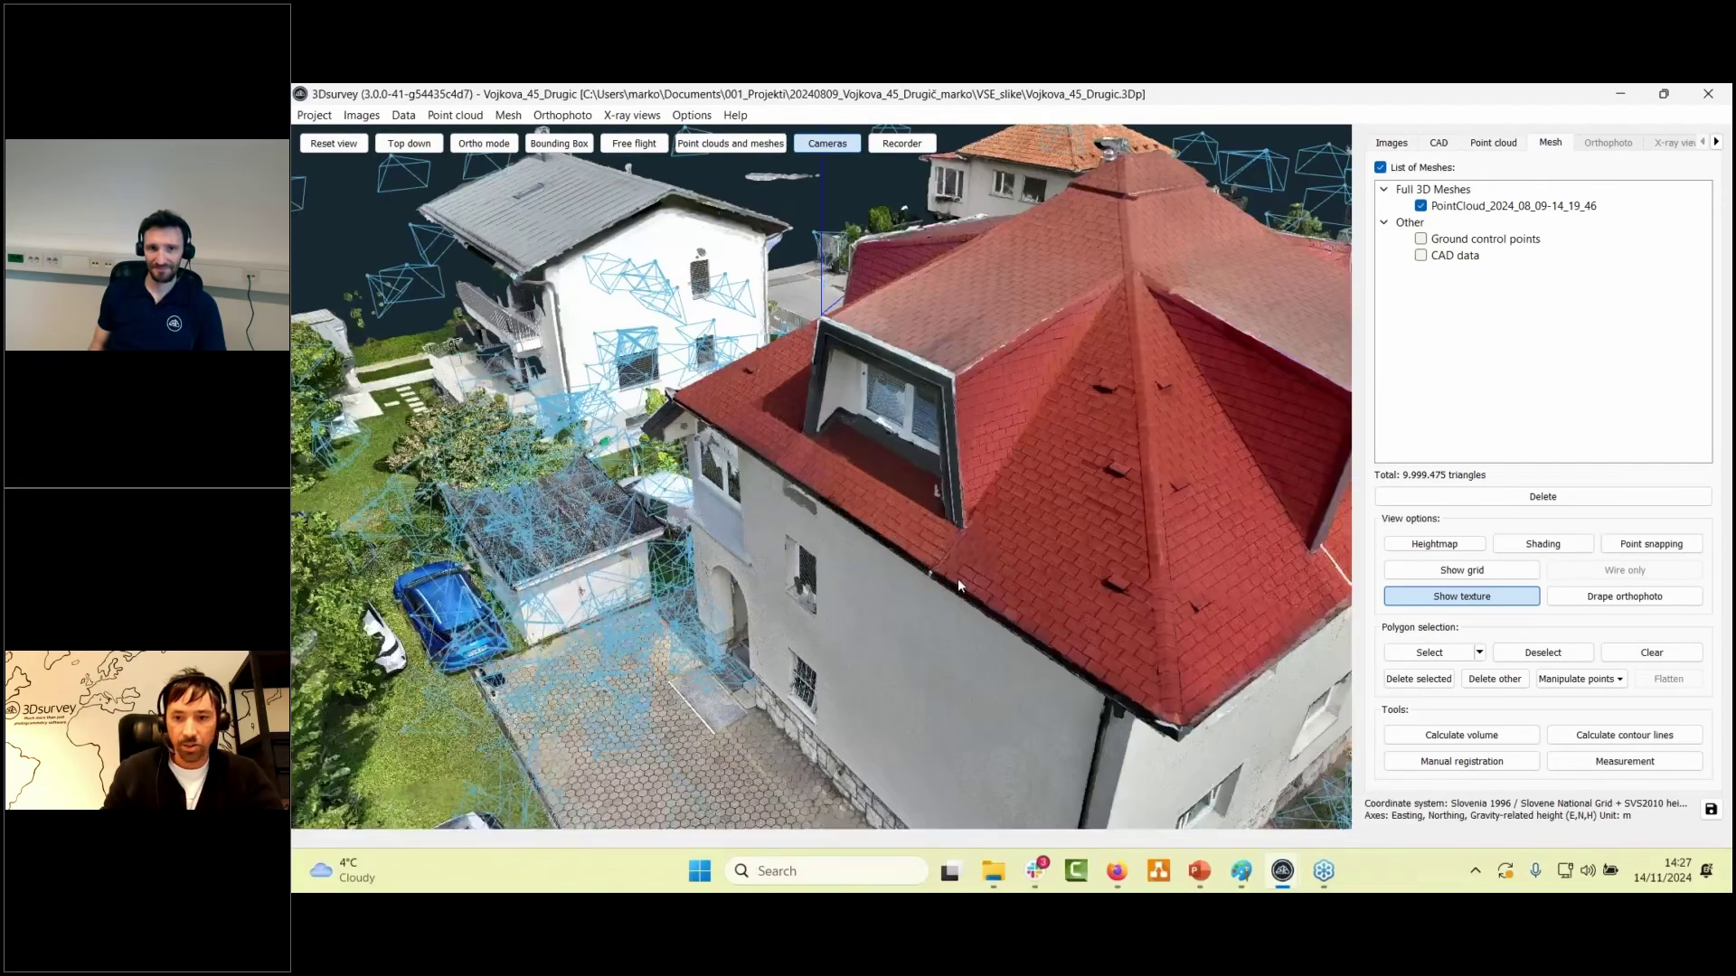
scroll(917, 489, "down", 3)
left_click_drag(881, 443, 1024, 469)
scroll(1023, 470, "up", 6)
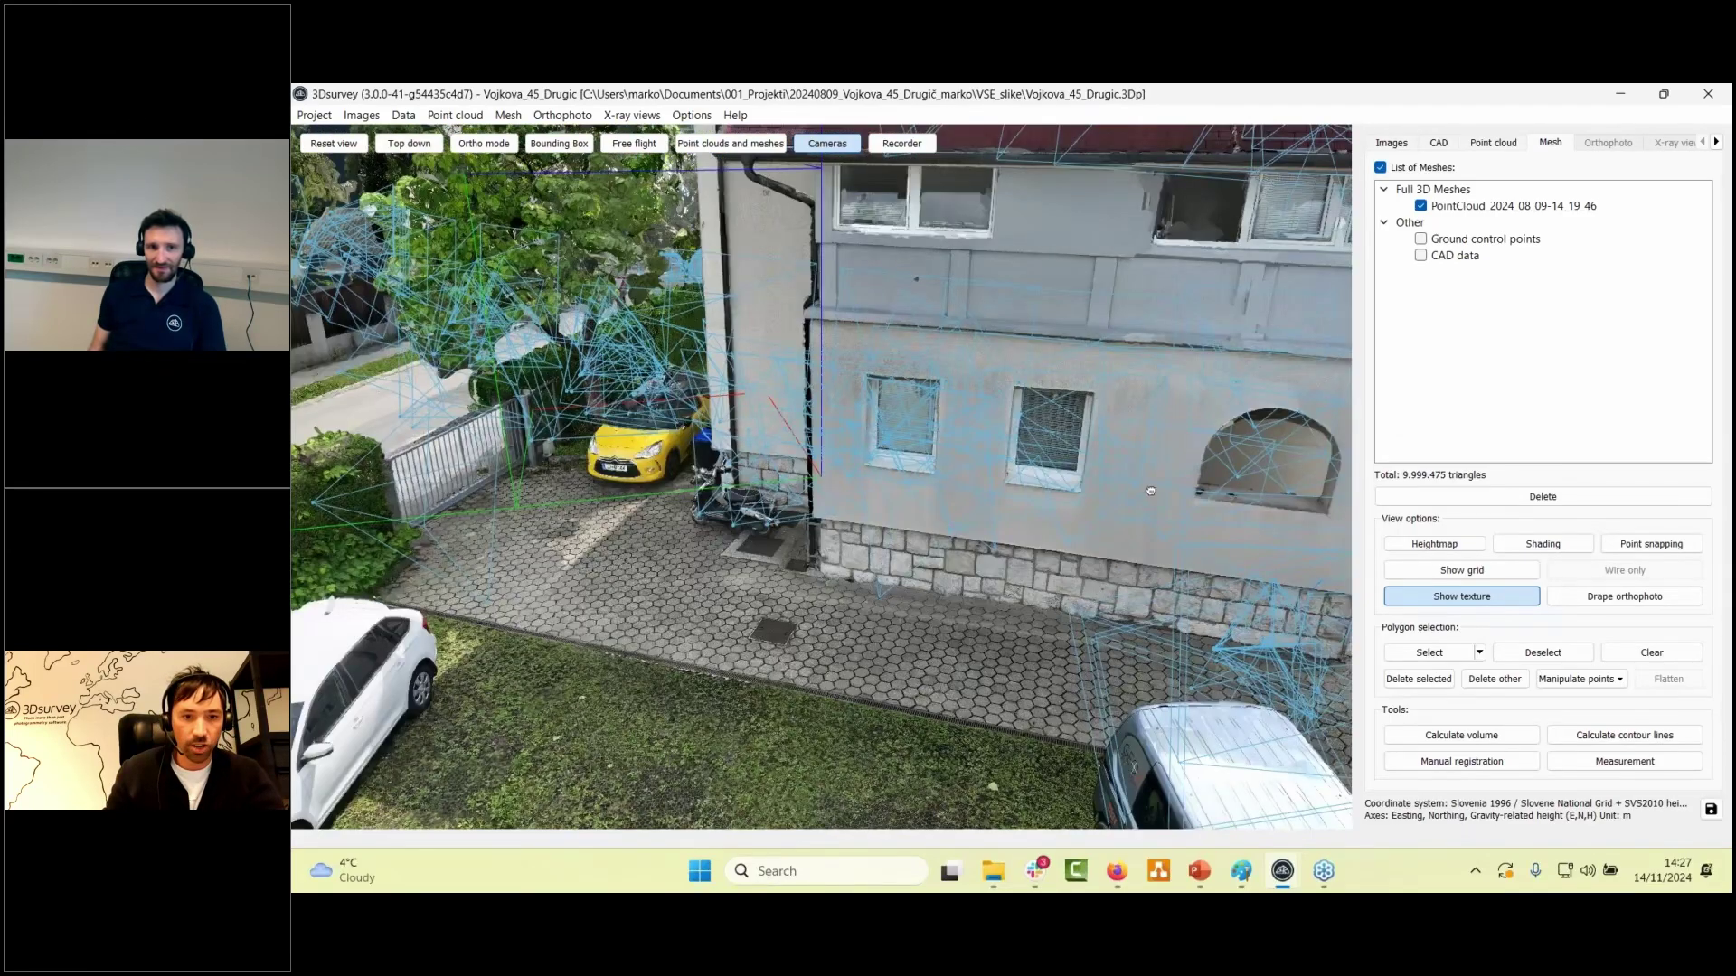
left_click_drag(1150, 491, 1293, 484)
scroll(821, 499, "up", 3)
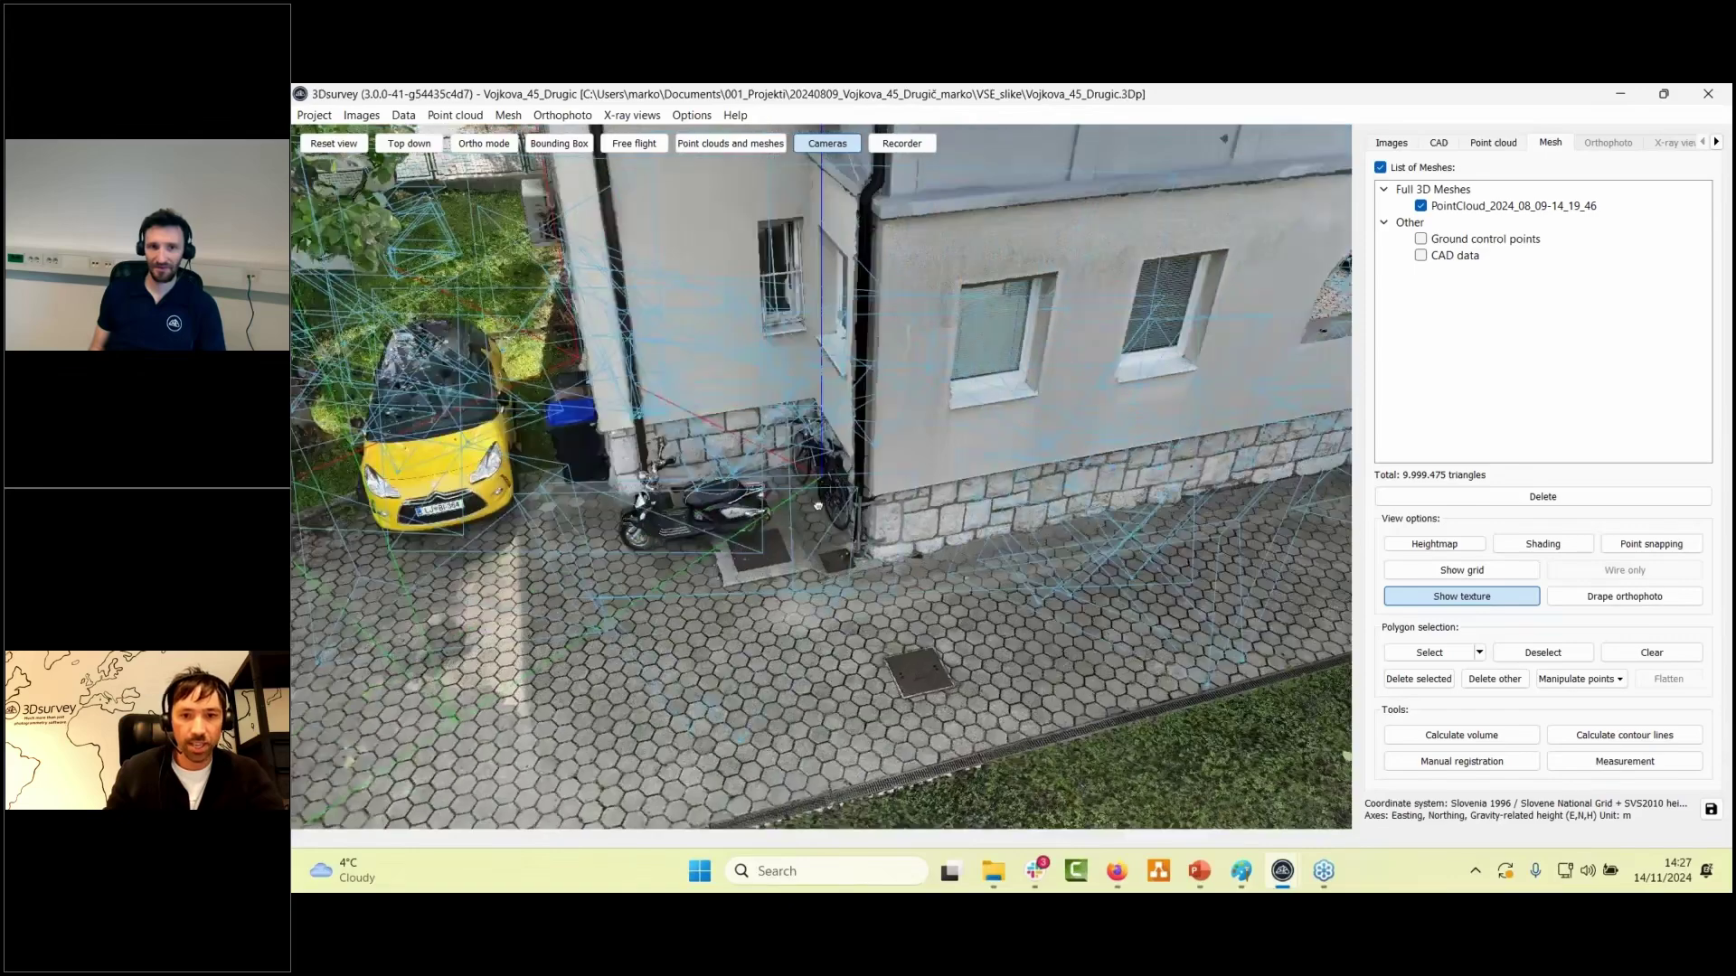
scroll(821, 499, "down", 2)
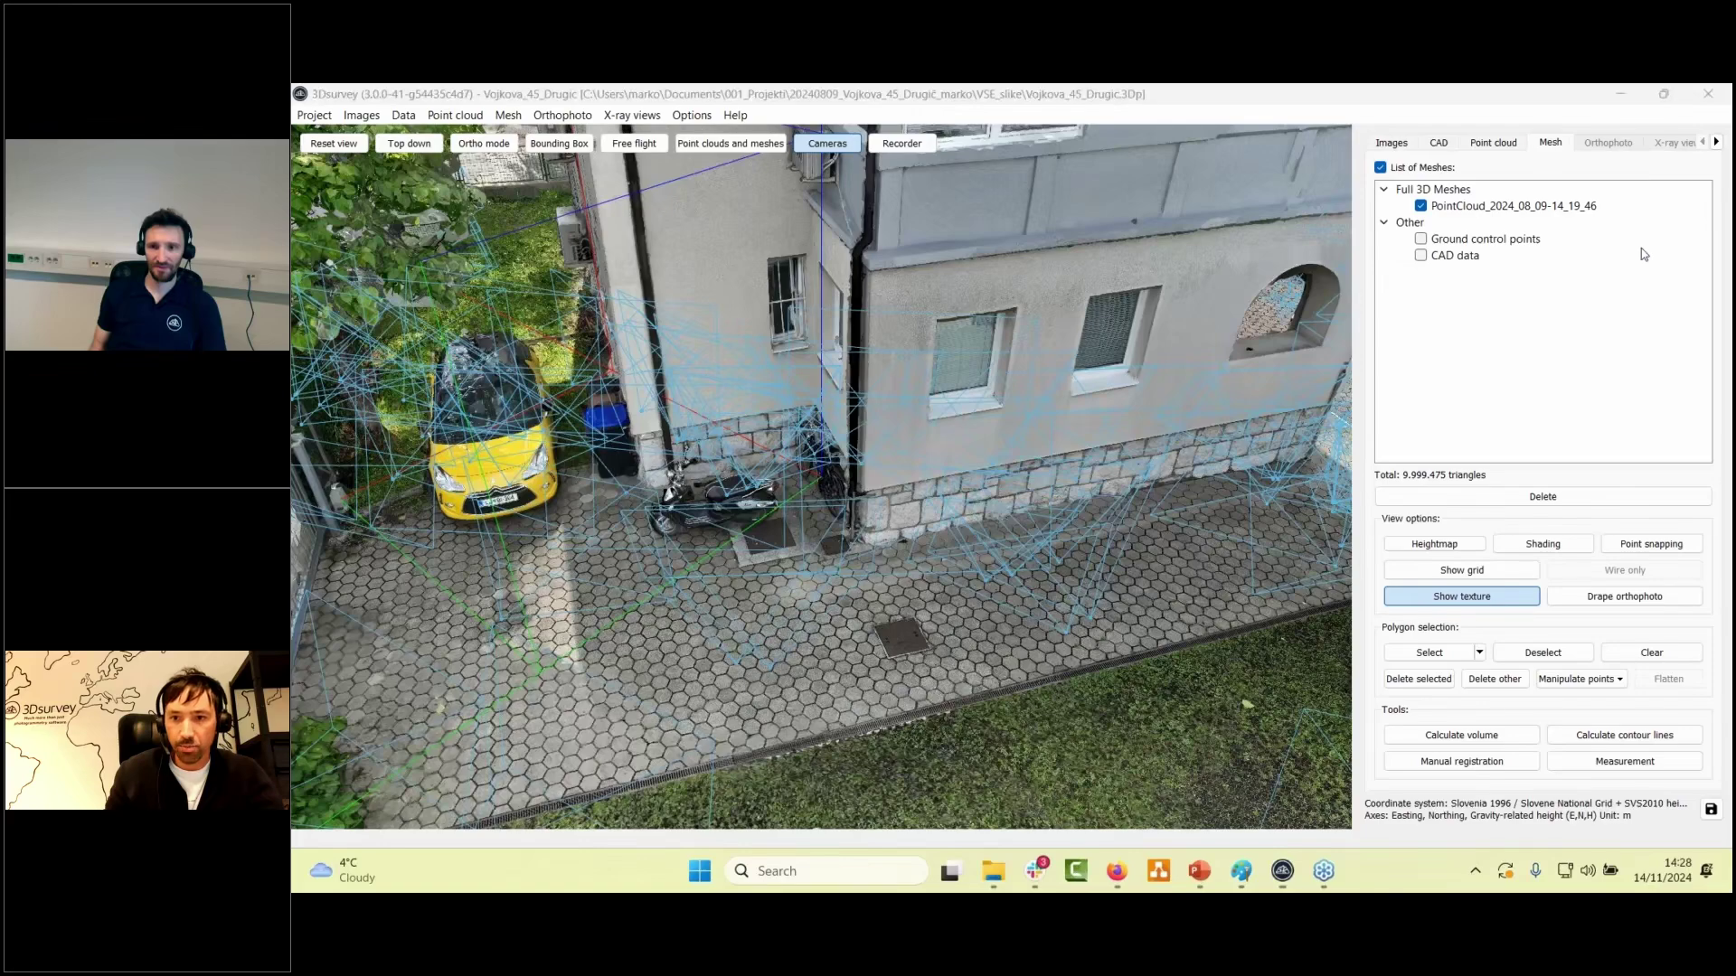
- Browse the first drone photos in the Images list, reaching the close-up at easting 462703.71
left_click(1392, 143)
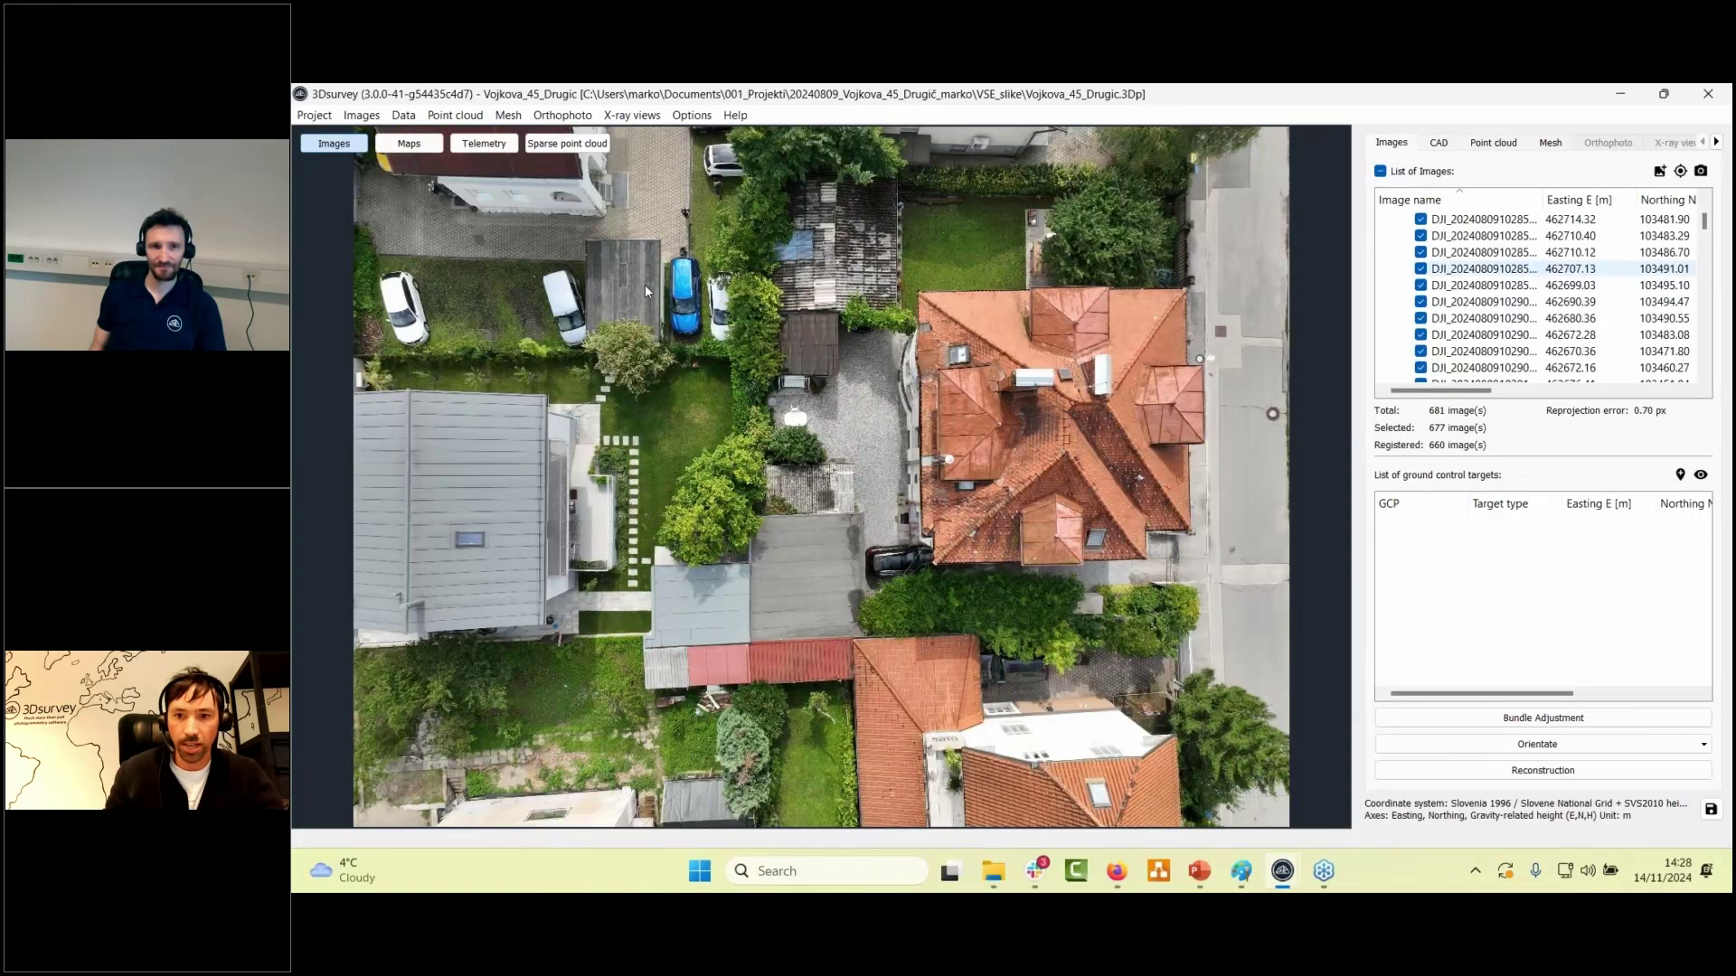
scroll(1522, 244, "down", 4)
left_click(1522, 243)
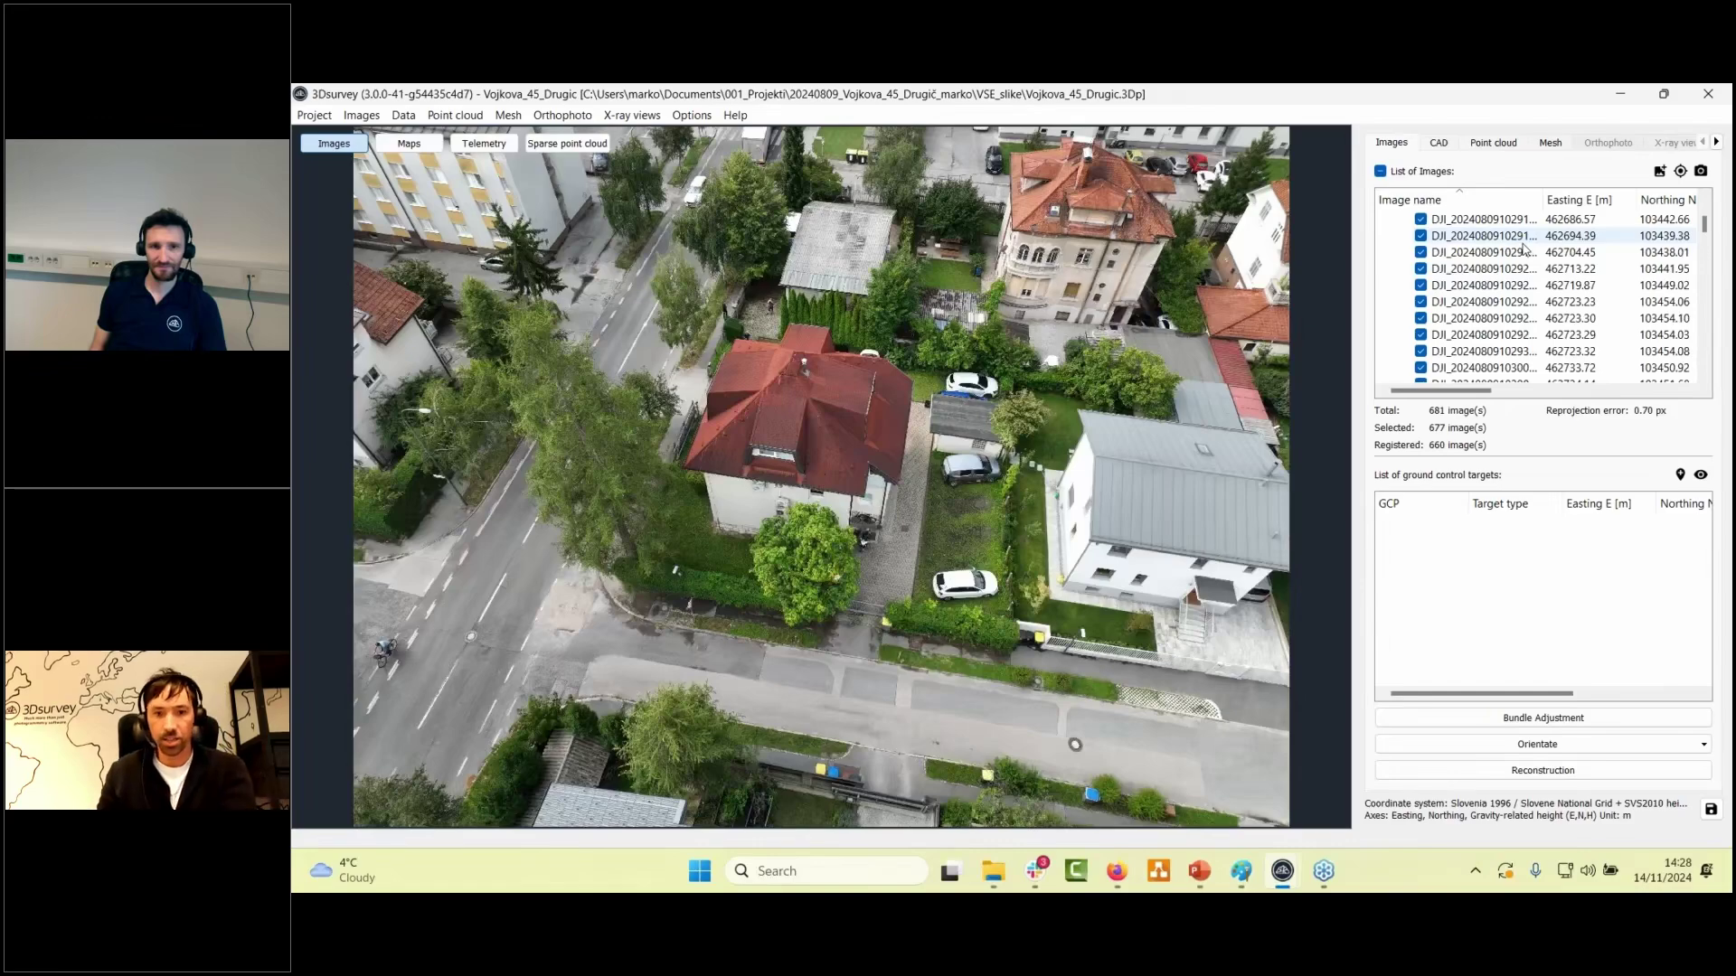
key("Down")
key("Down")
key("Down")
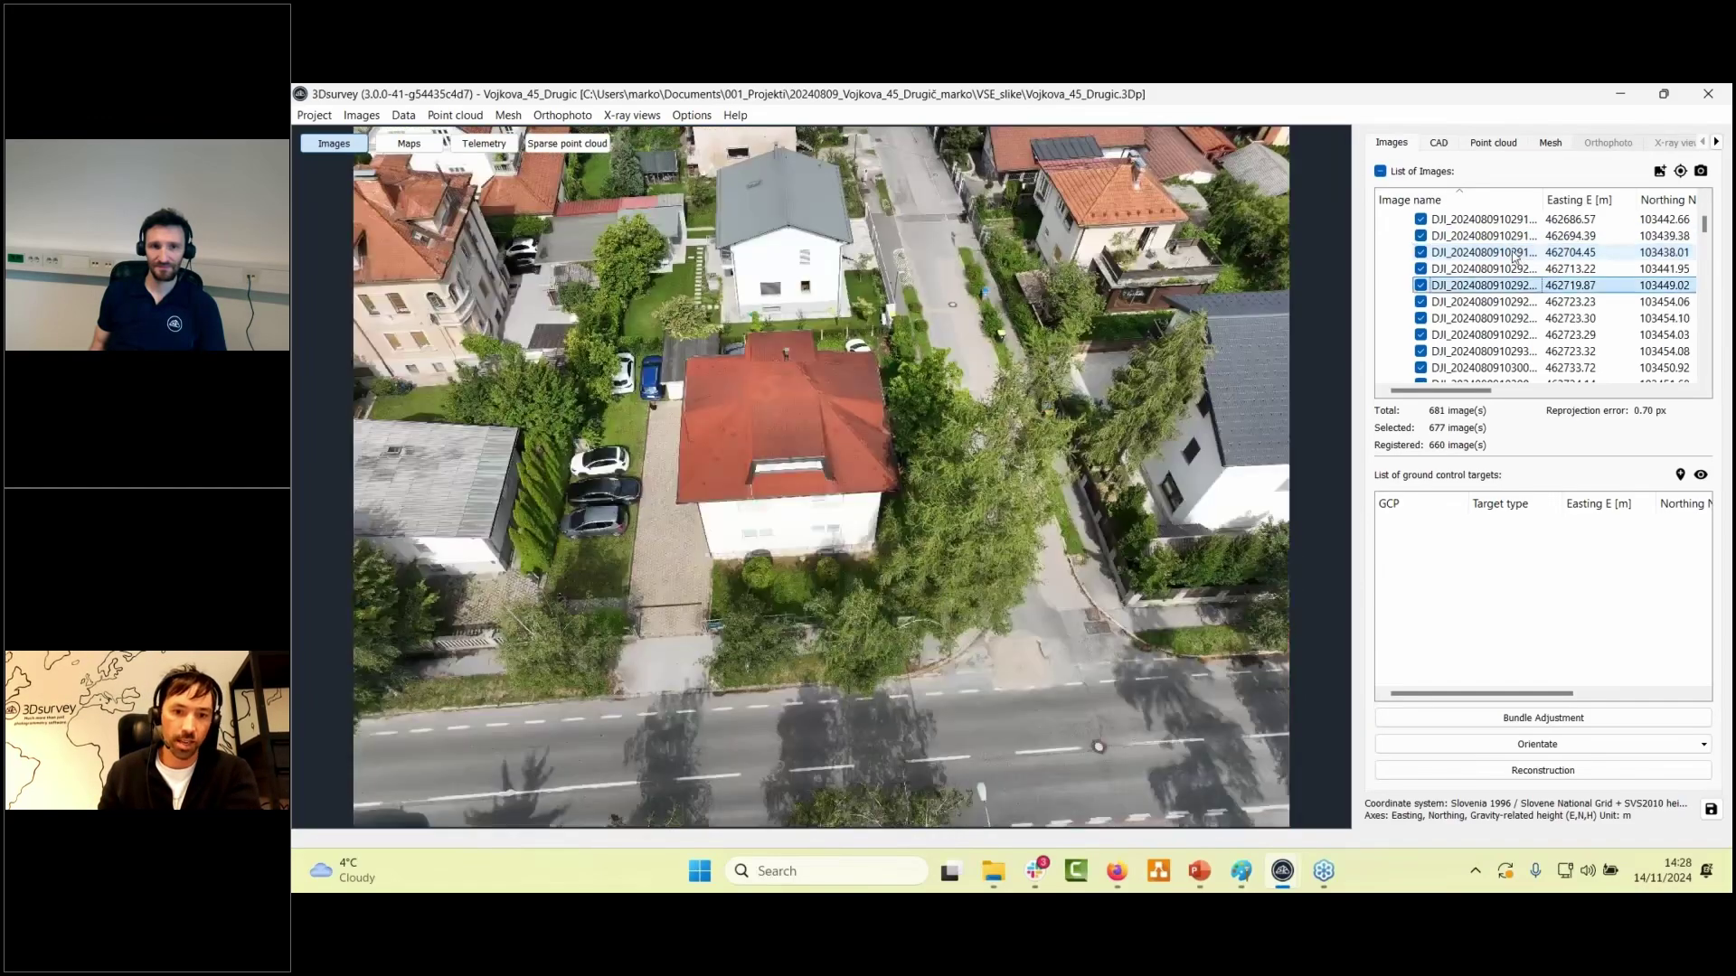
key("Down")
key("Down")
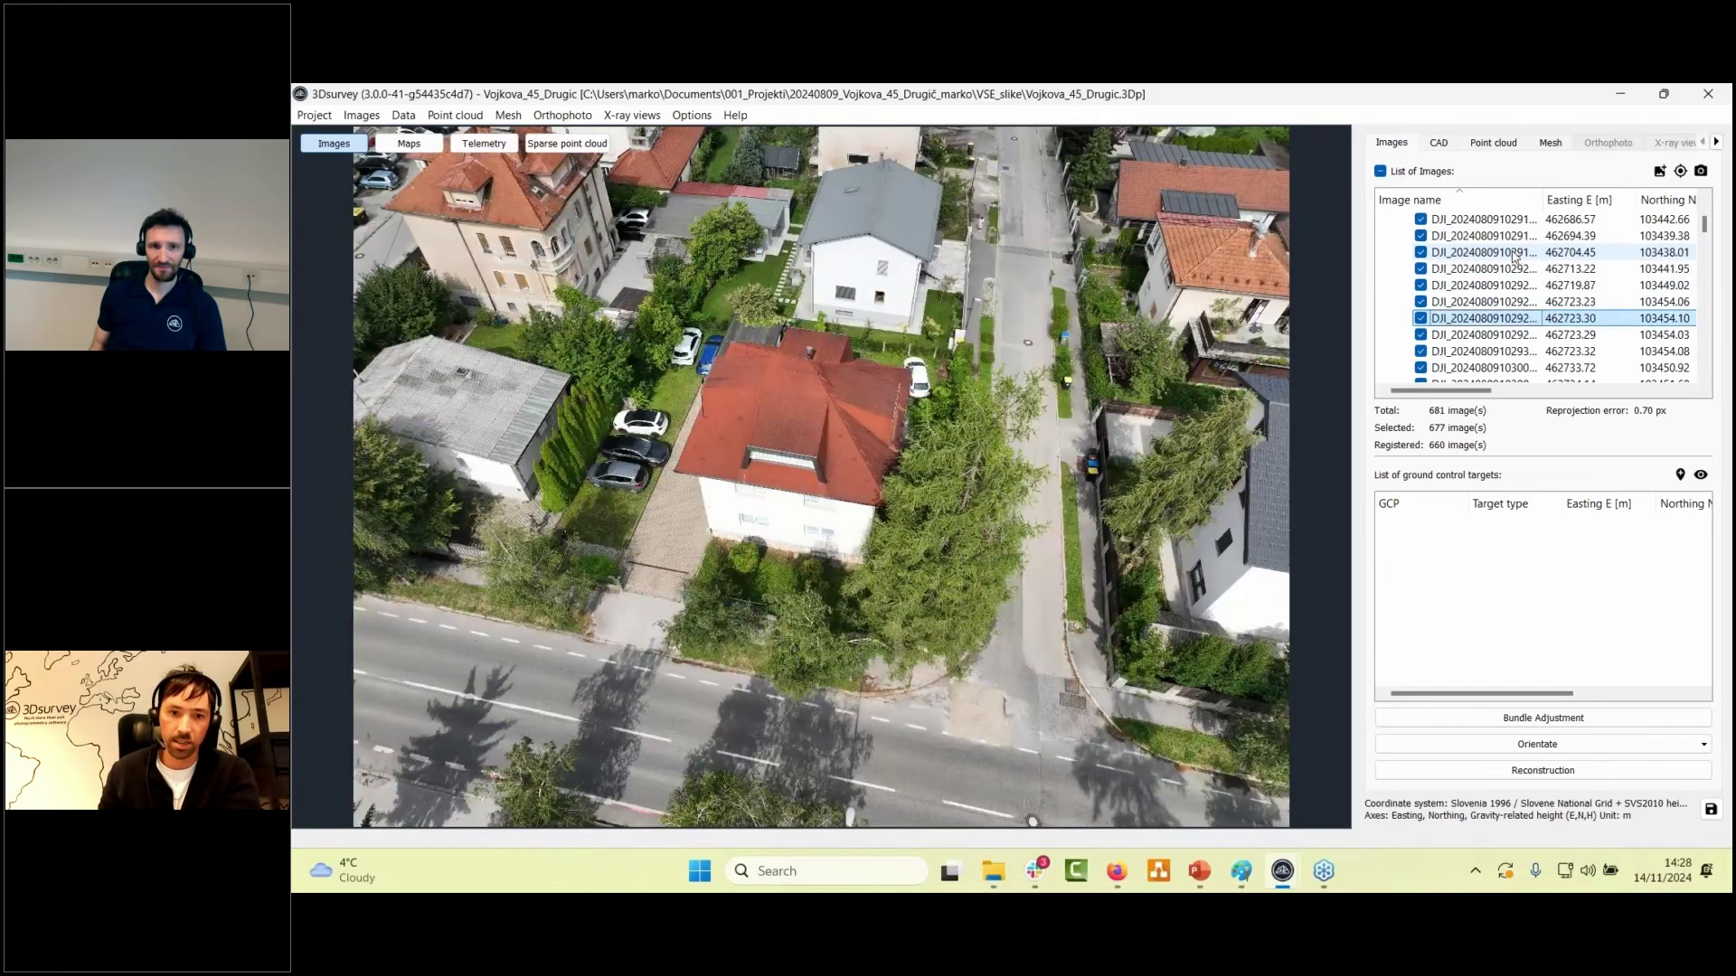
key("Down")
key("Down")
key("Down")
key("Down")
key("Down")
key("Down")
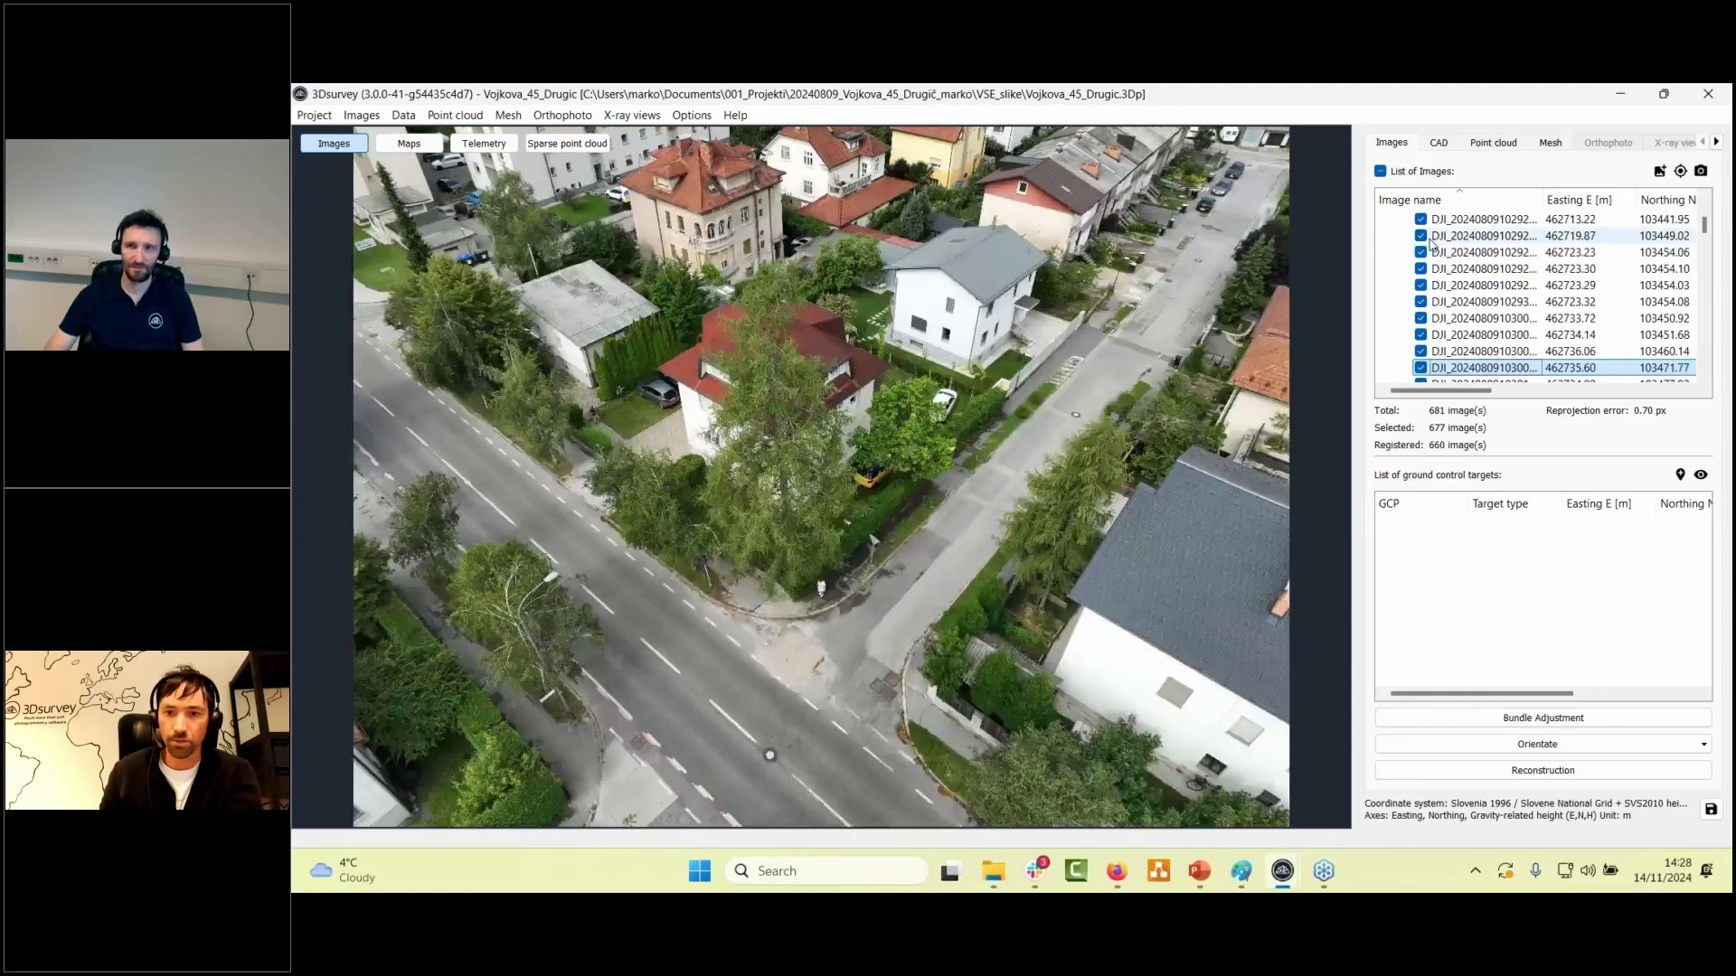
key("Down")
scroll(1483, 279, "down", 20)
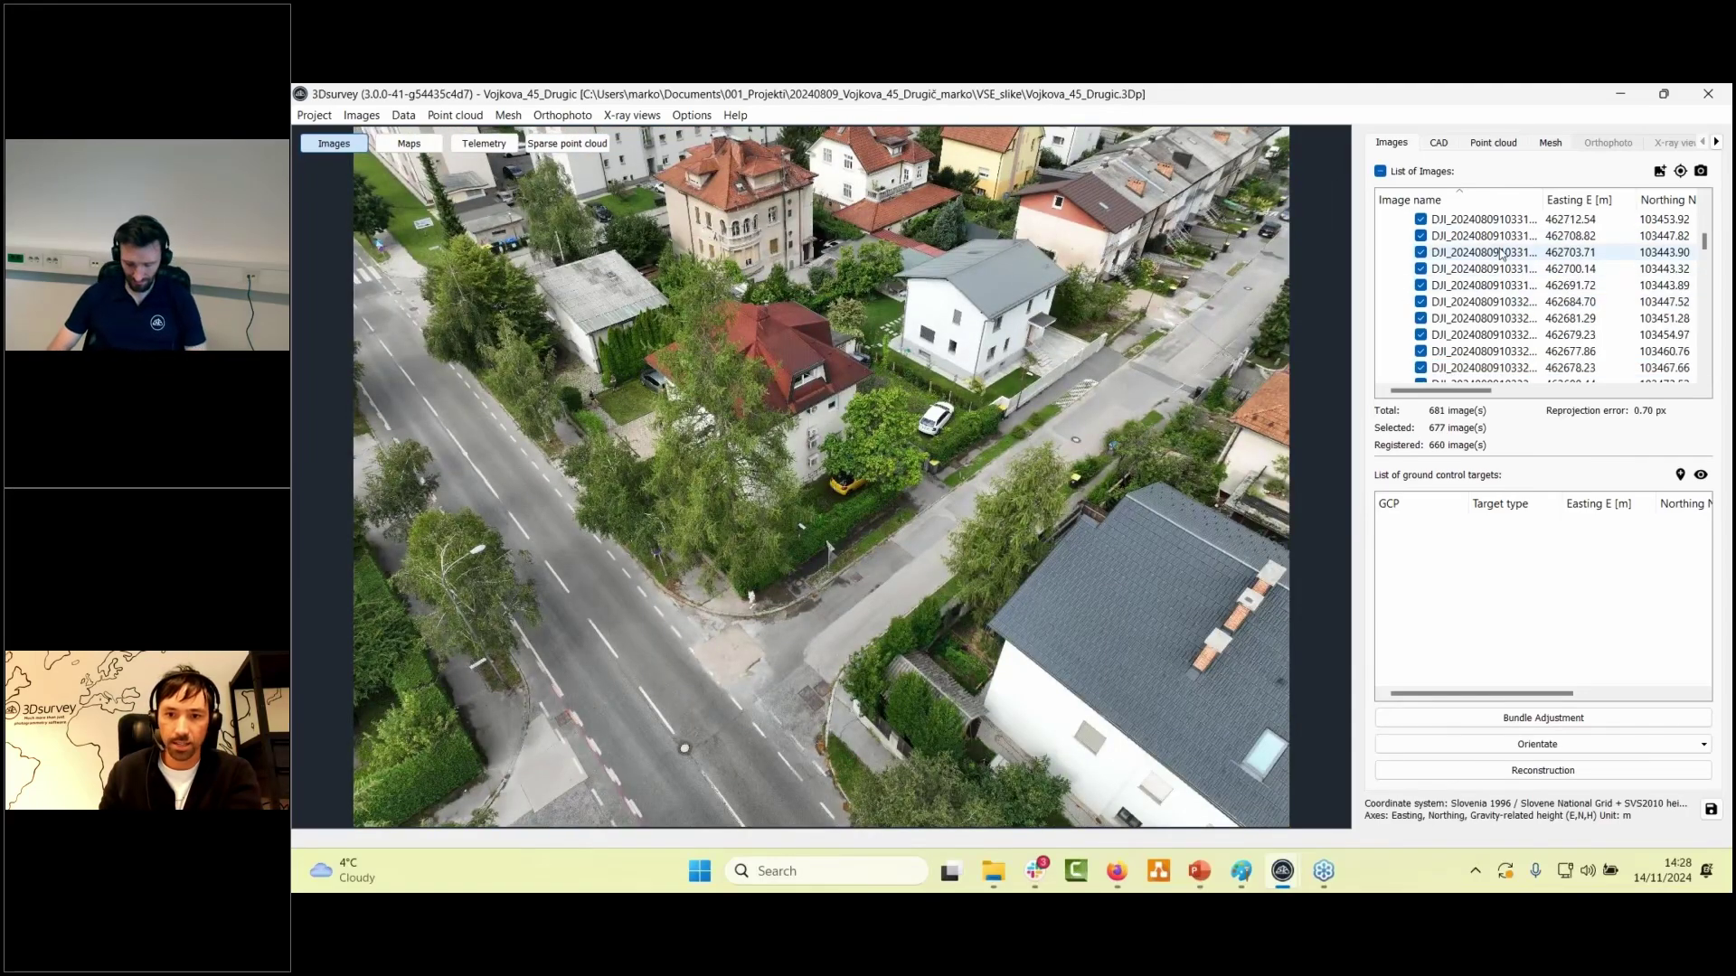
left_click(1501, 253)
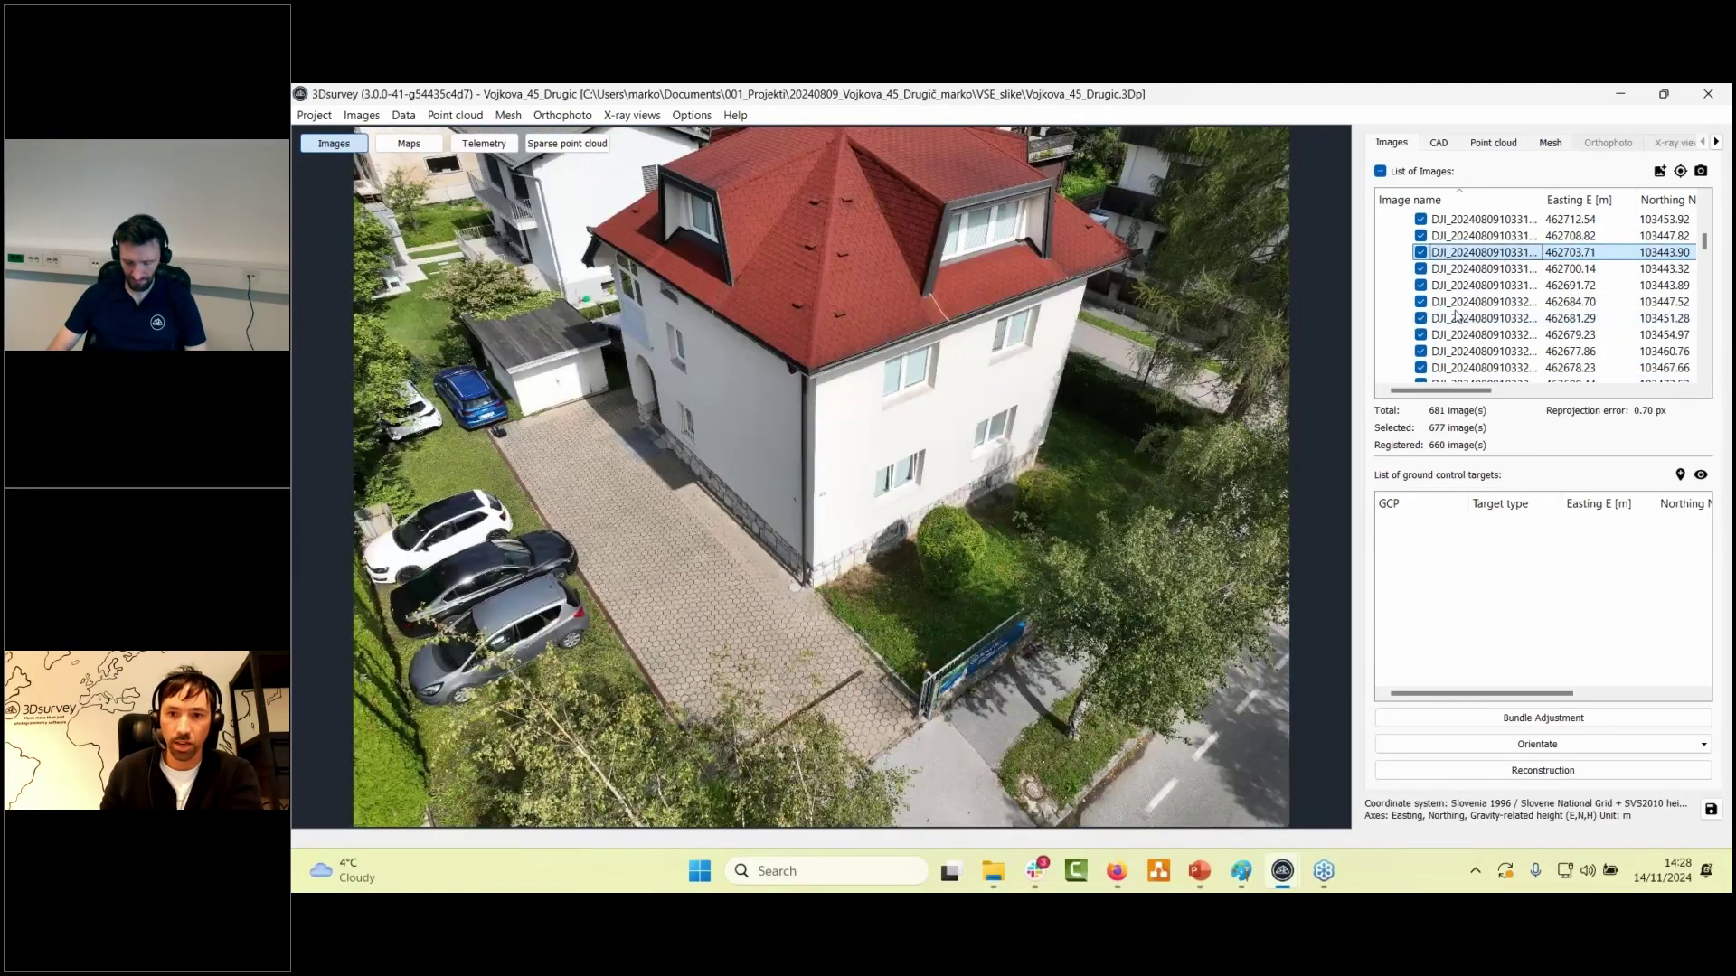
- Step through the later house photos one by one
key("Down")
key("Down")
key("Down")
key("Down")
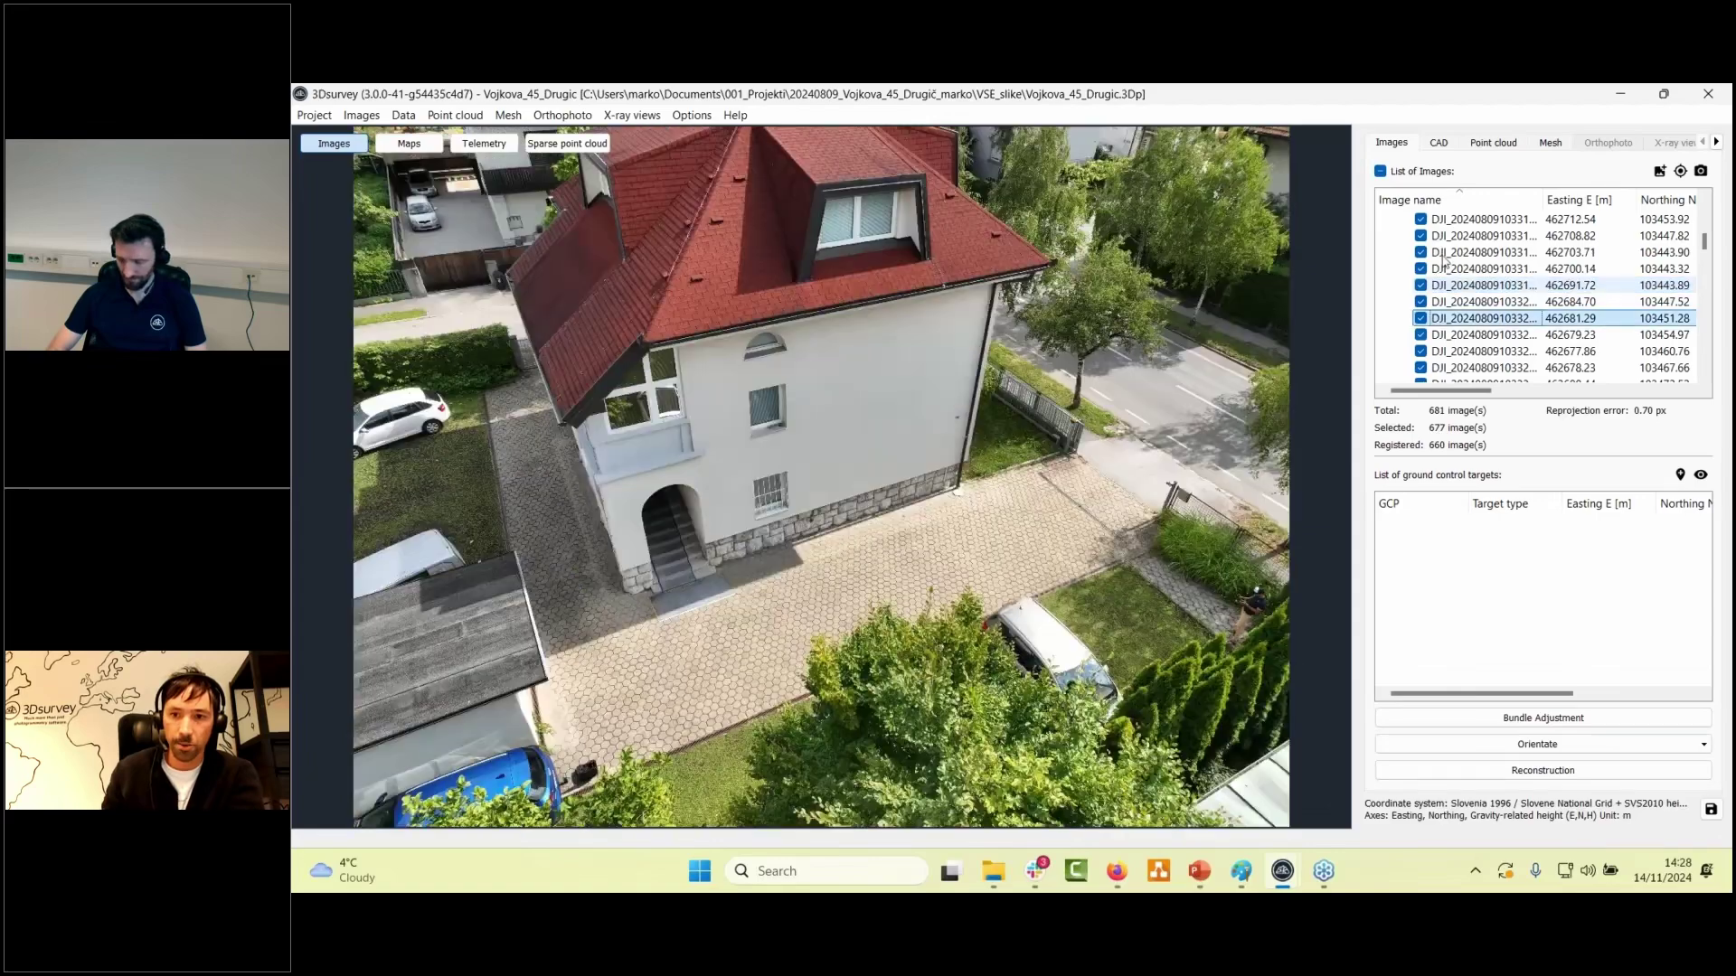
scroll(1445, 260, "down", 15)
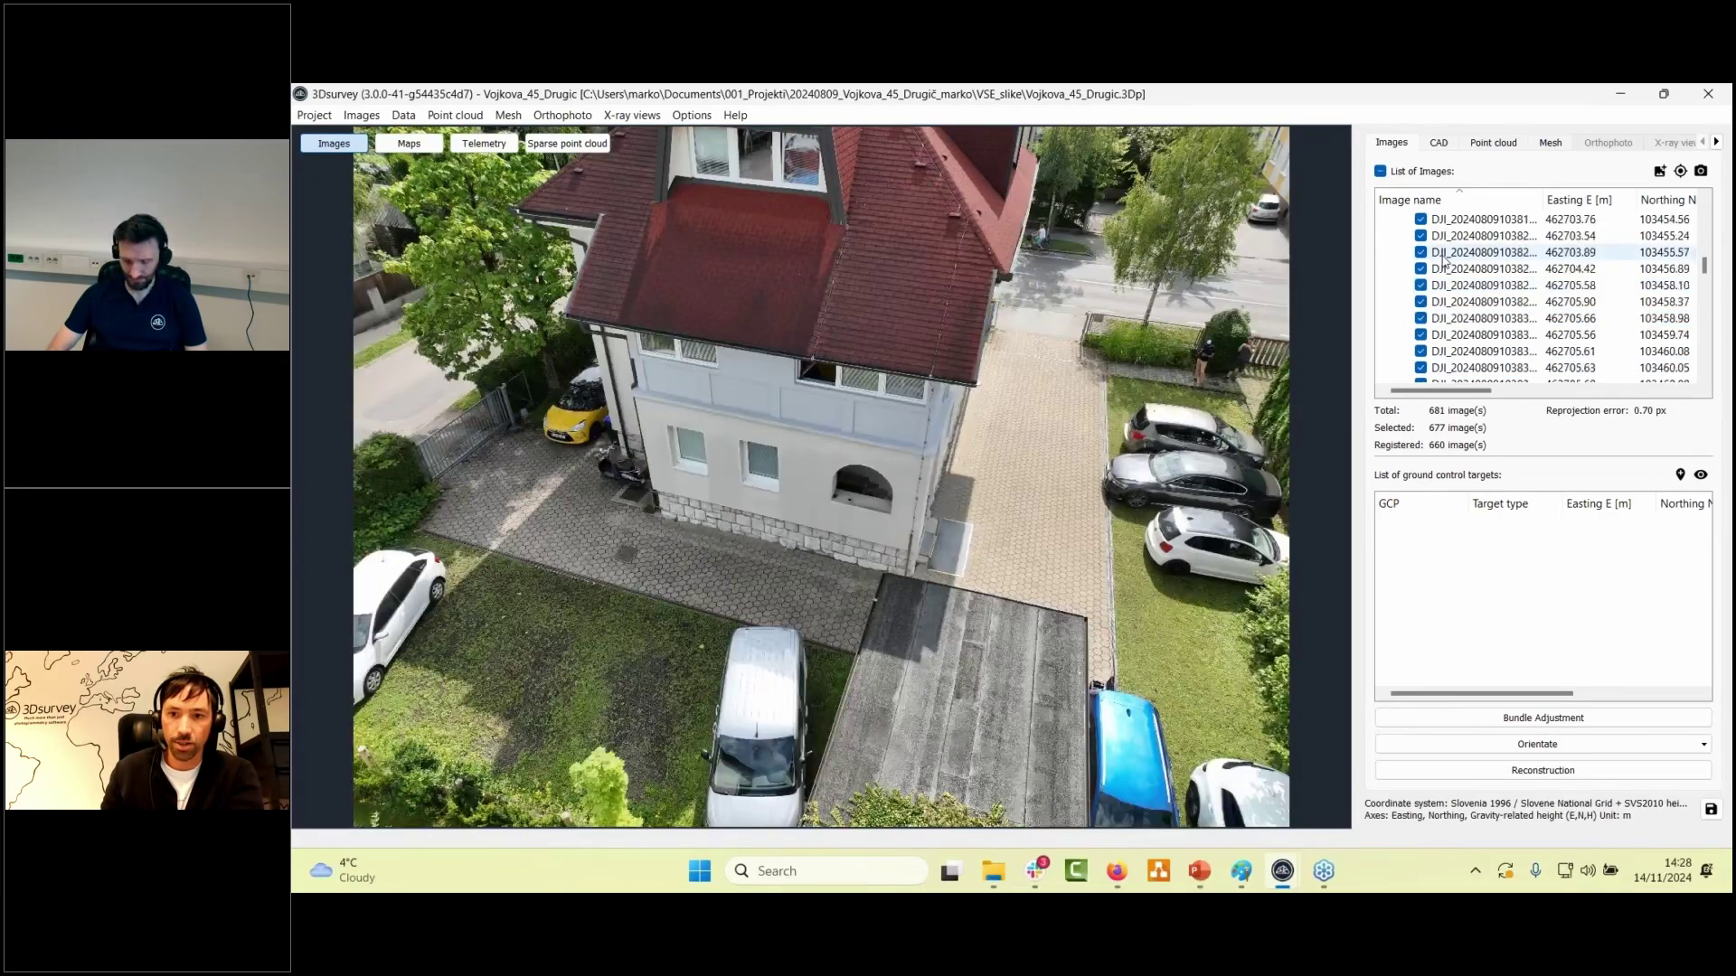
scroll(1445, 260, "down", 5)
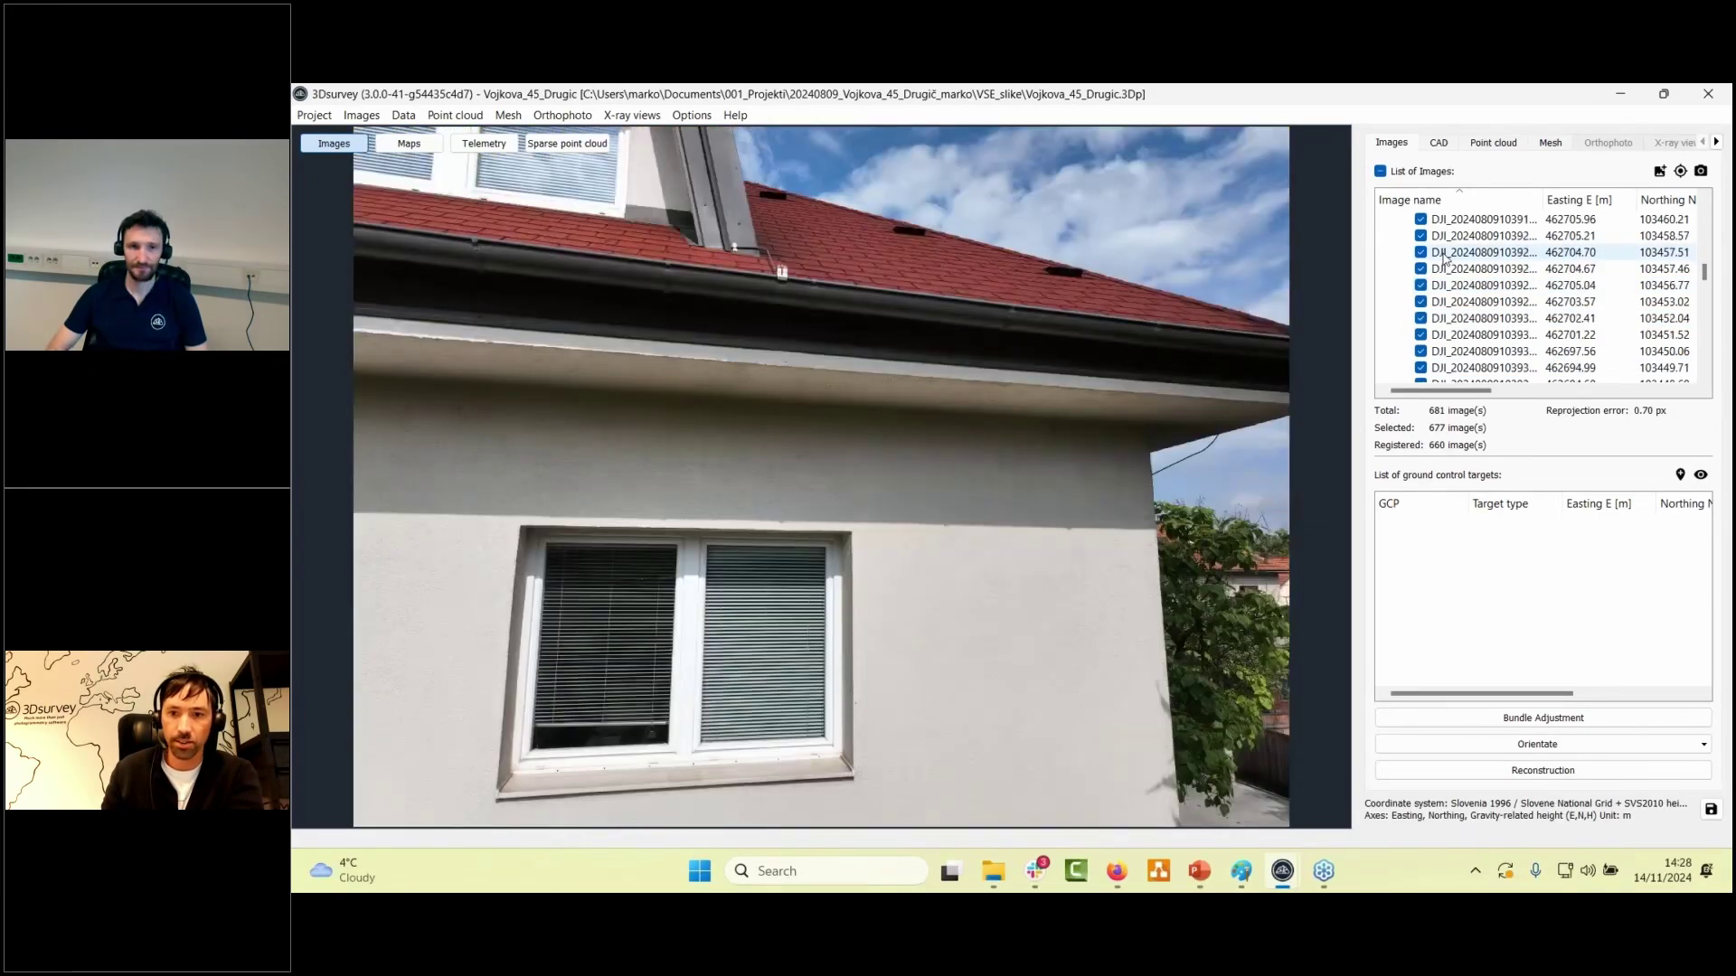
scroll(1445, 258, "down", 3)
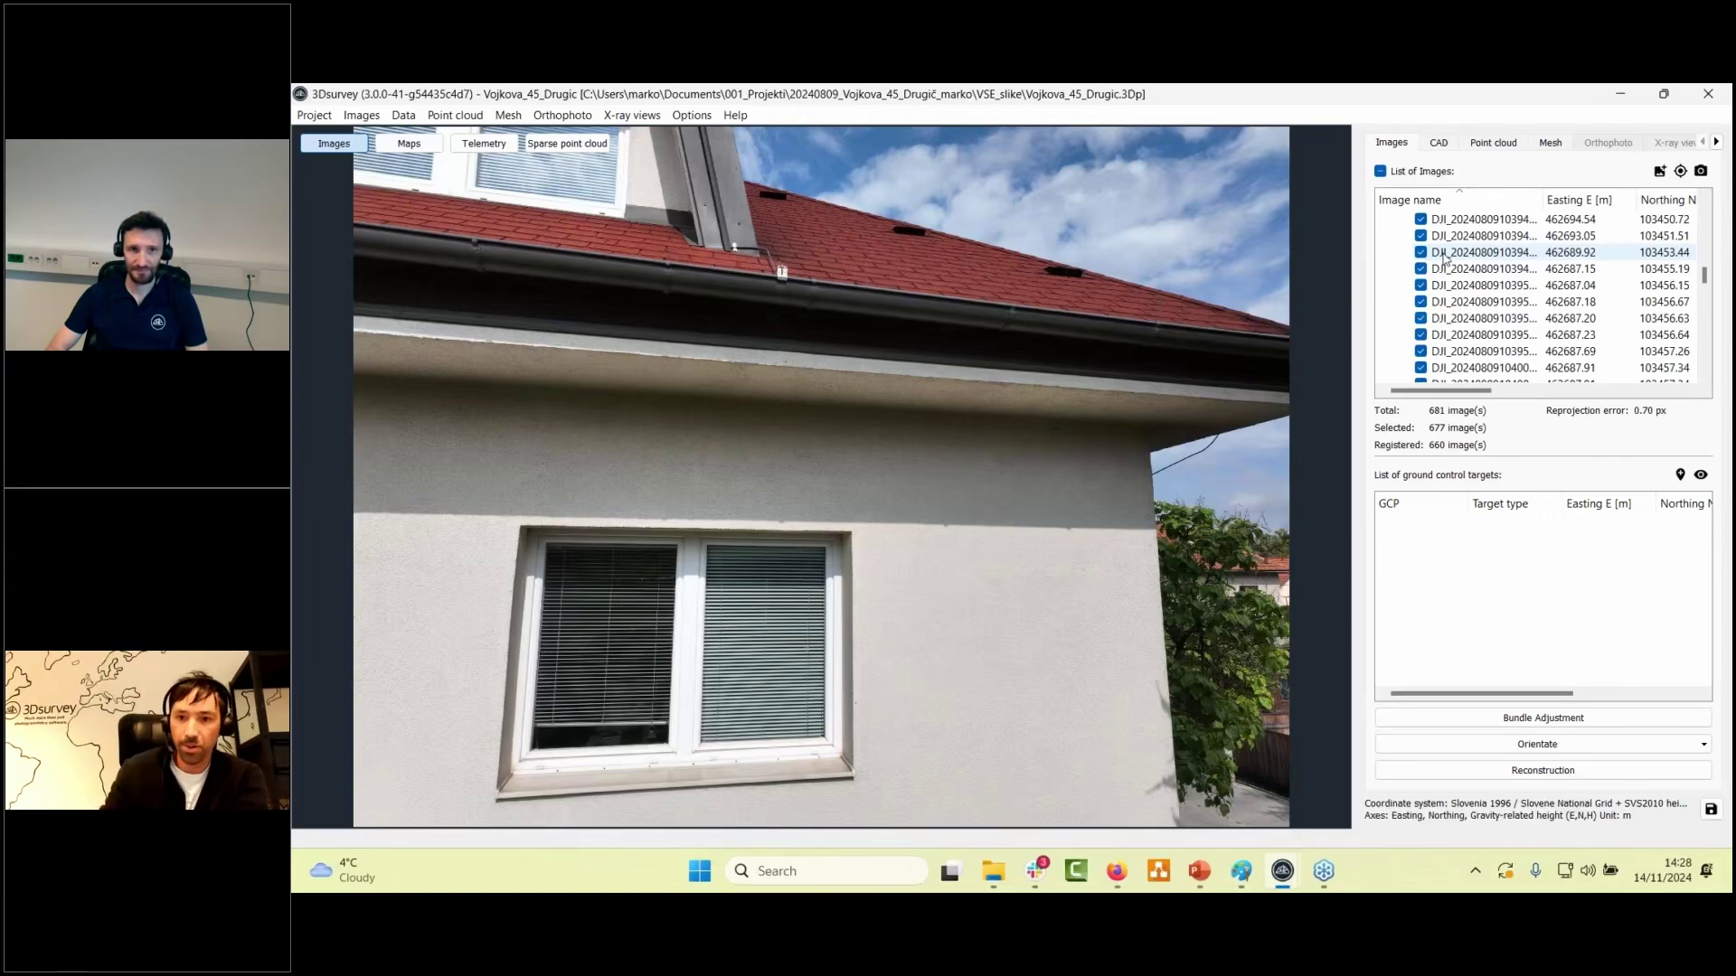
scroll(1456, 257, "down", 3)
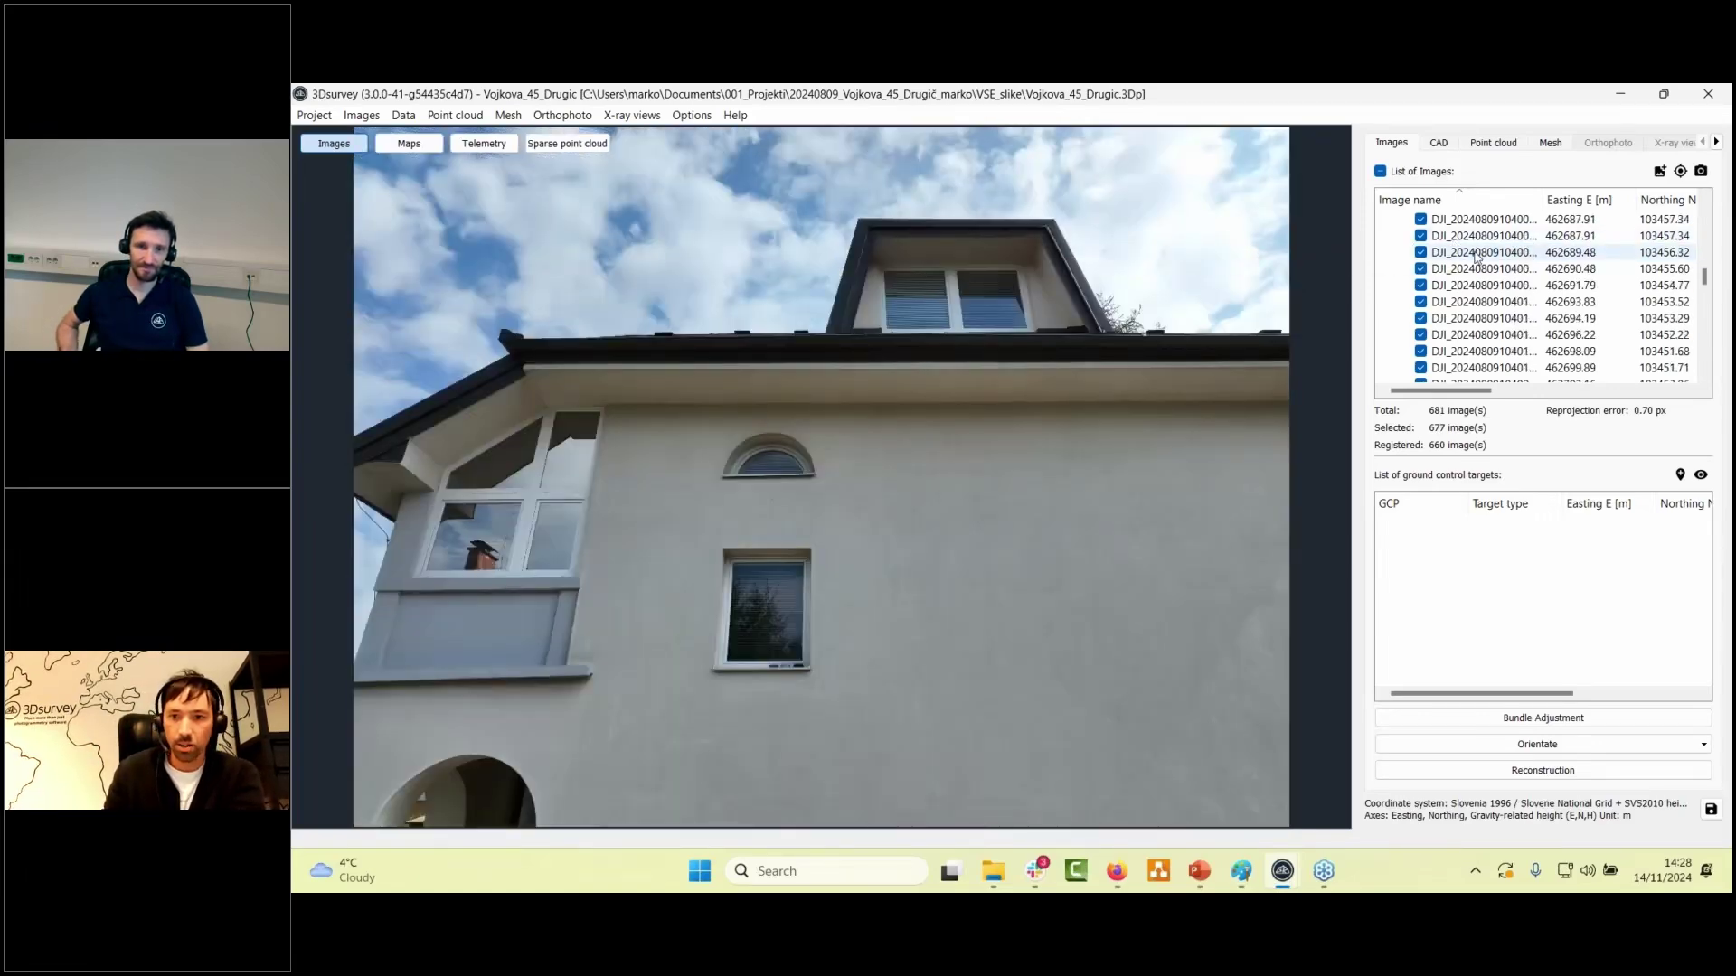
key("Down")
key("Down")
key("Down")
key("Down")
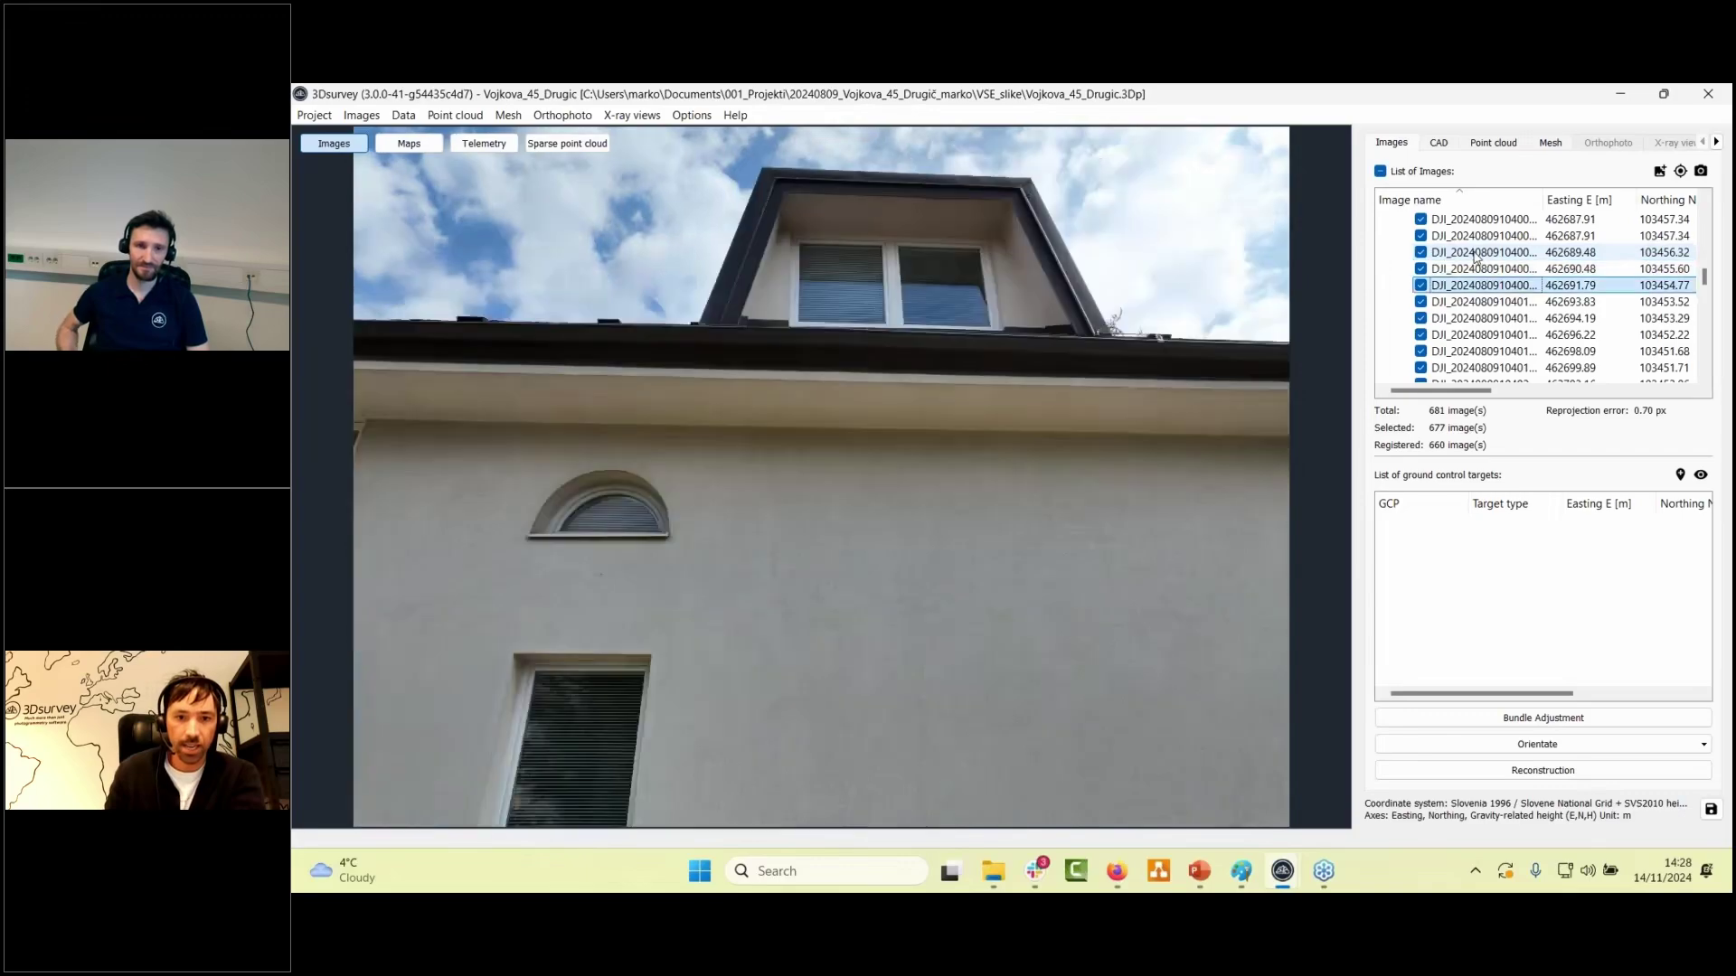
key("Down")
key("Down")
key("Down")
key("Down")
key("Down")
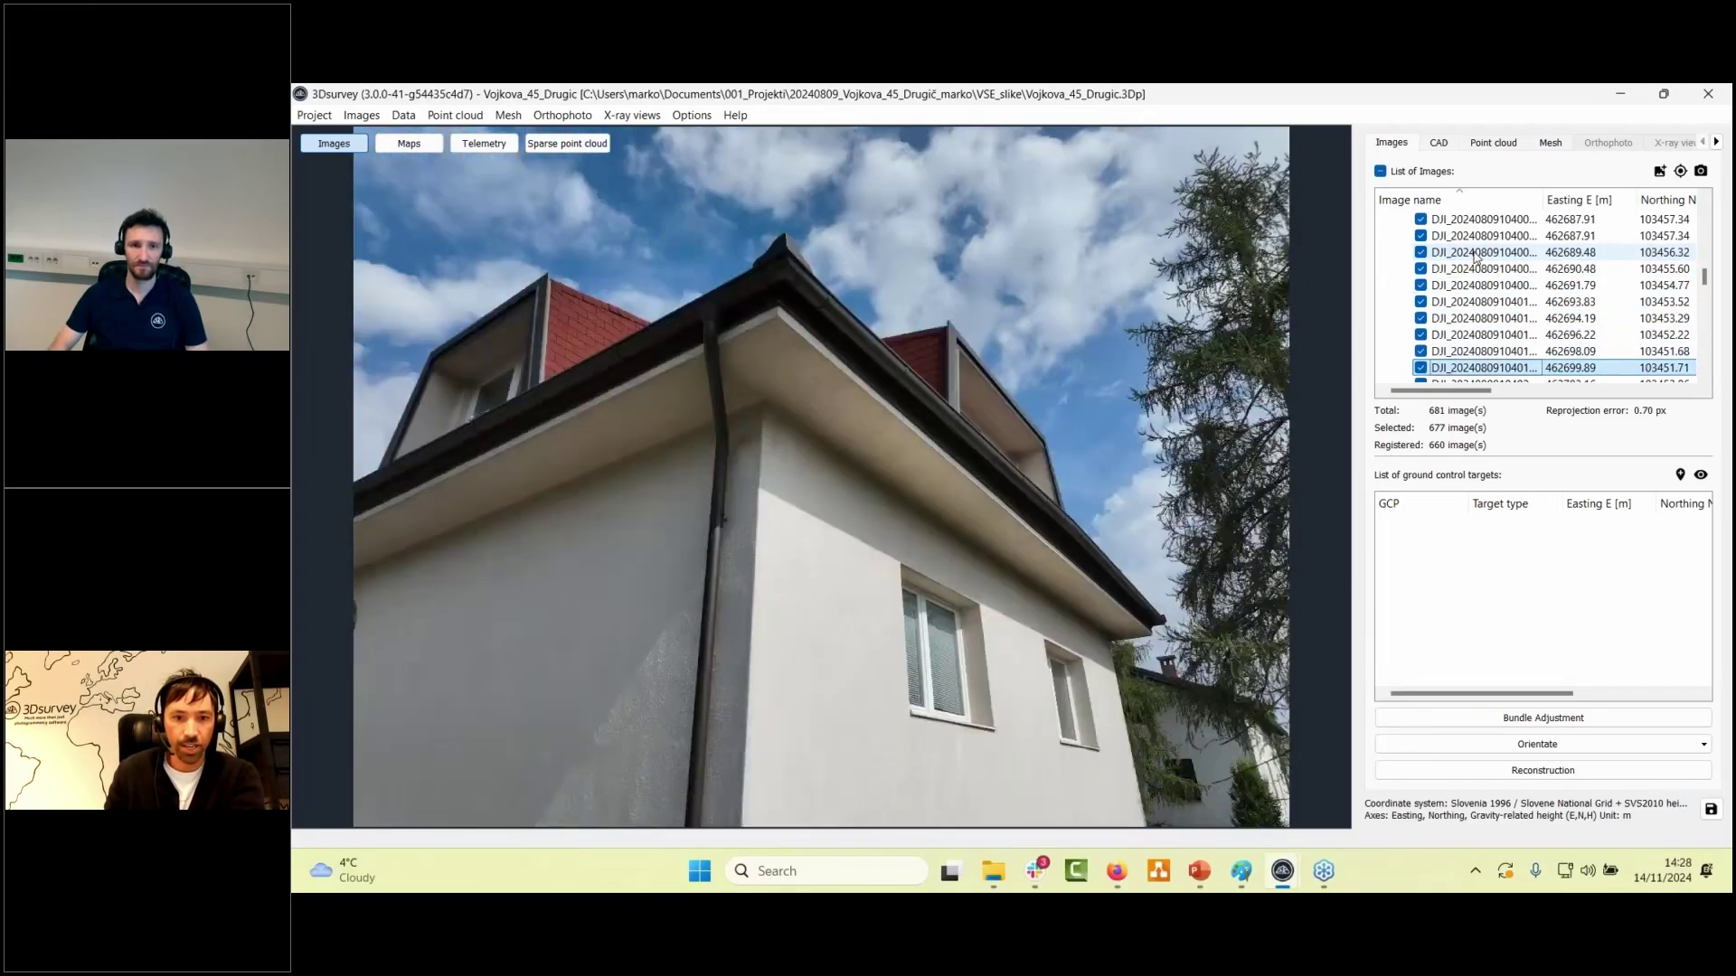
key("Down")
key("Down")
key("Down")
key("Down")
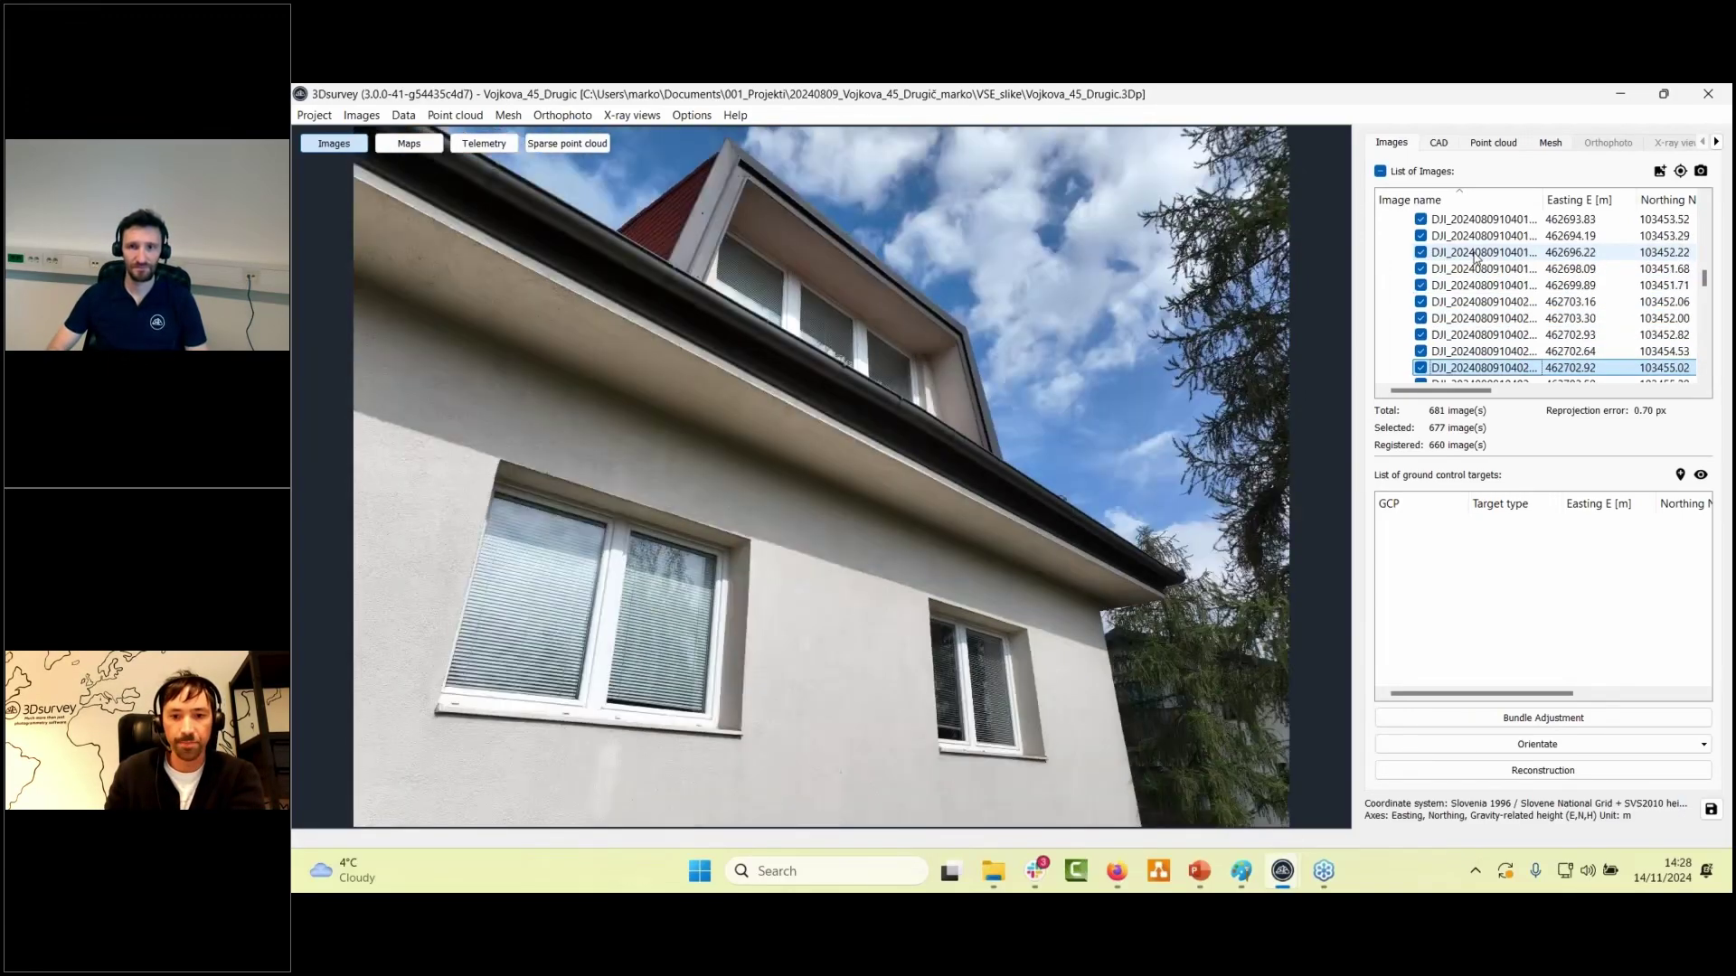
key("Down")
key("Down")
key("Down")
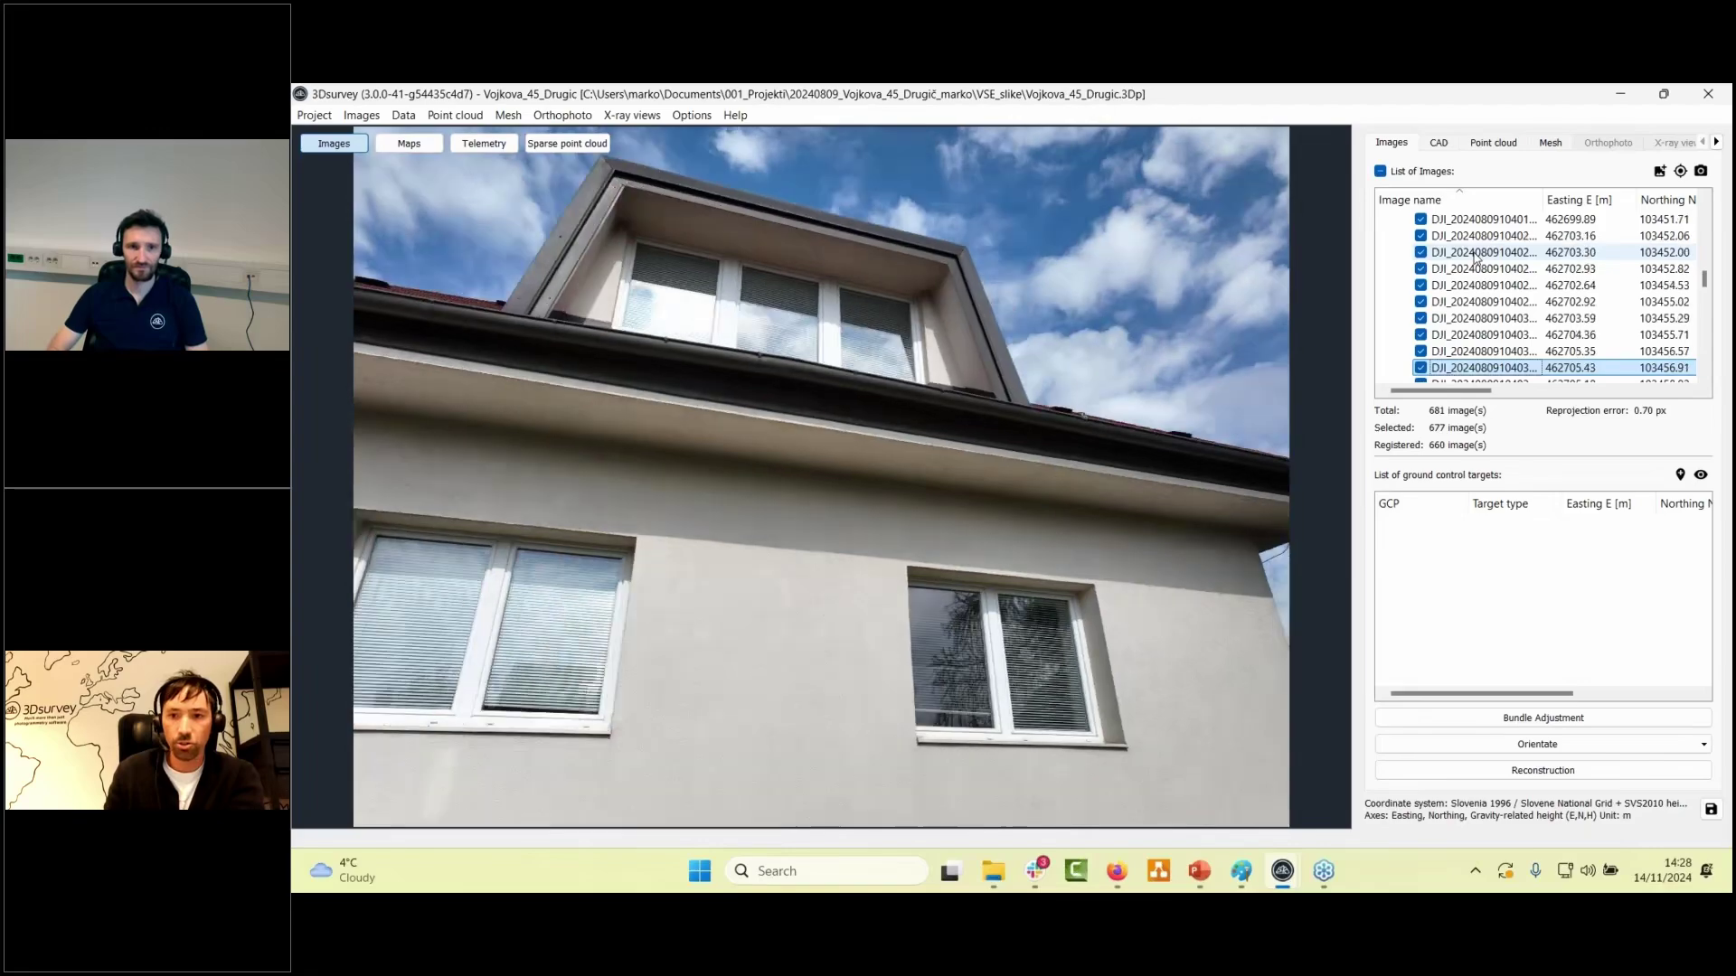
key("Down")
key("Down")
key("Down")
key("Down")
key("Down")
key("Down")
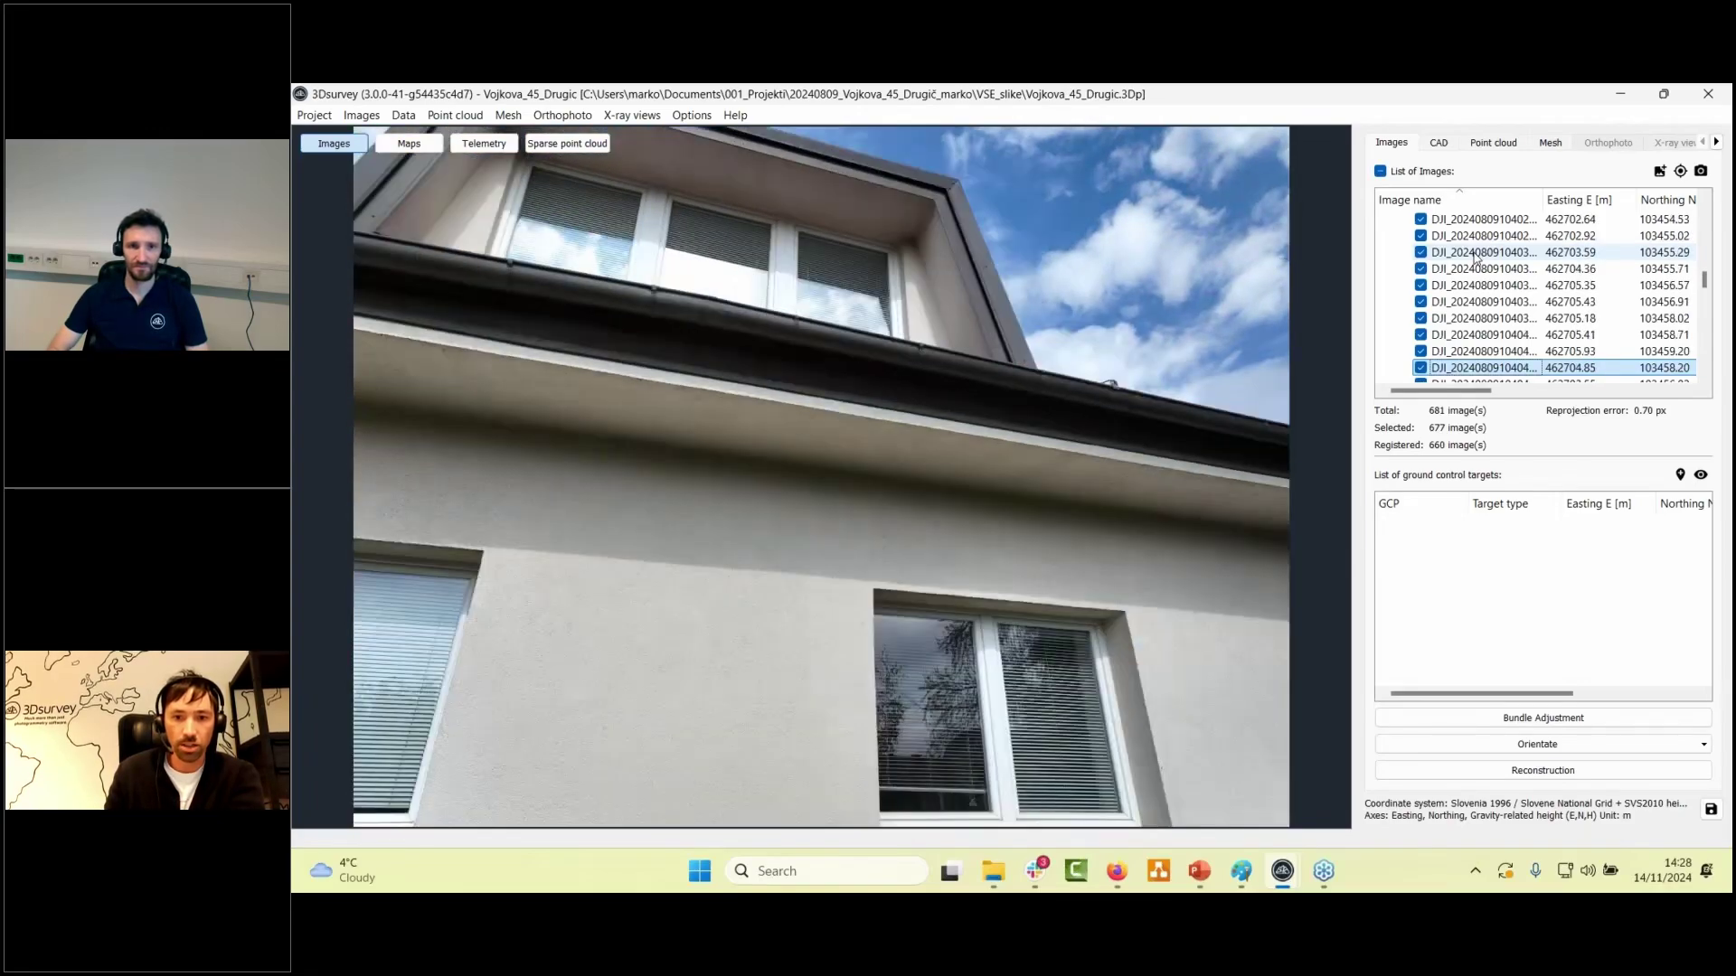
key("Down")
key("Down")
key("Down")
key("Down")
key("Down")
key("Down")
- Scroll further down the image list, then return to the textured 3D mesh view
scroll(1476, 264, "down", 5)
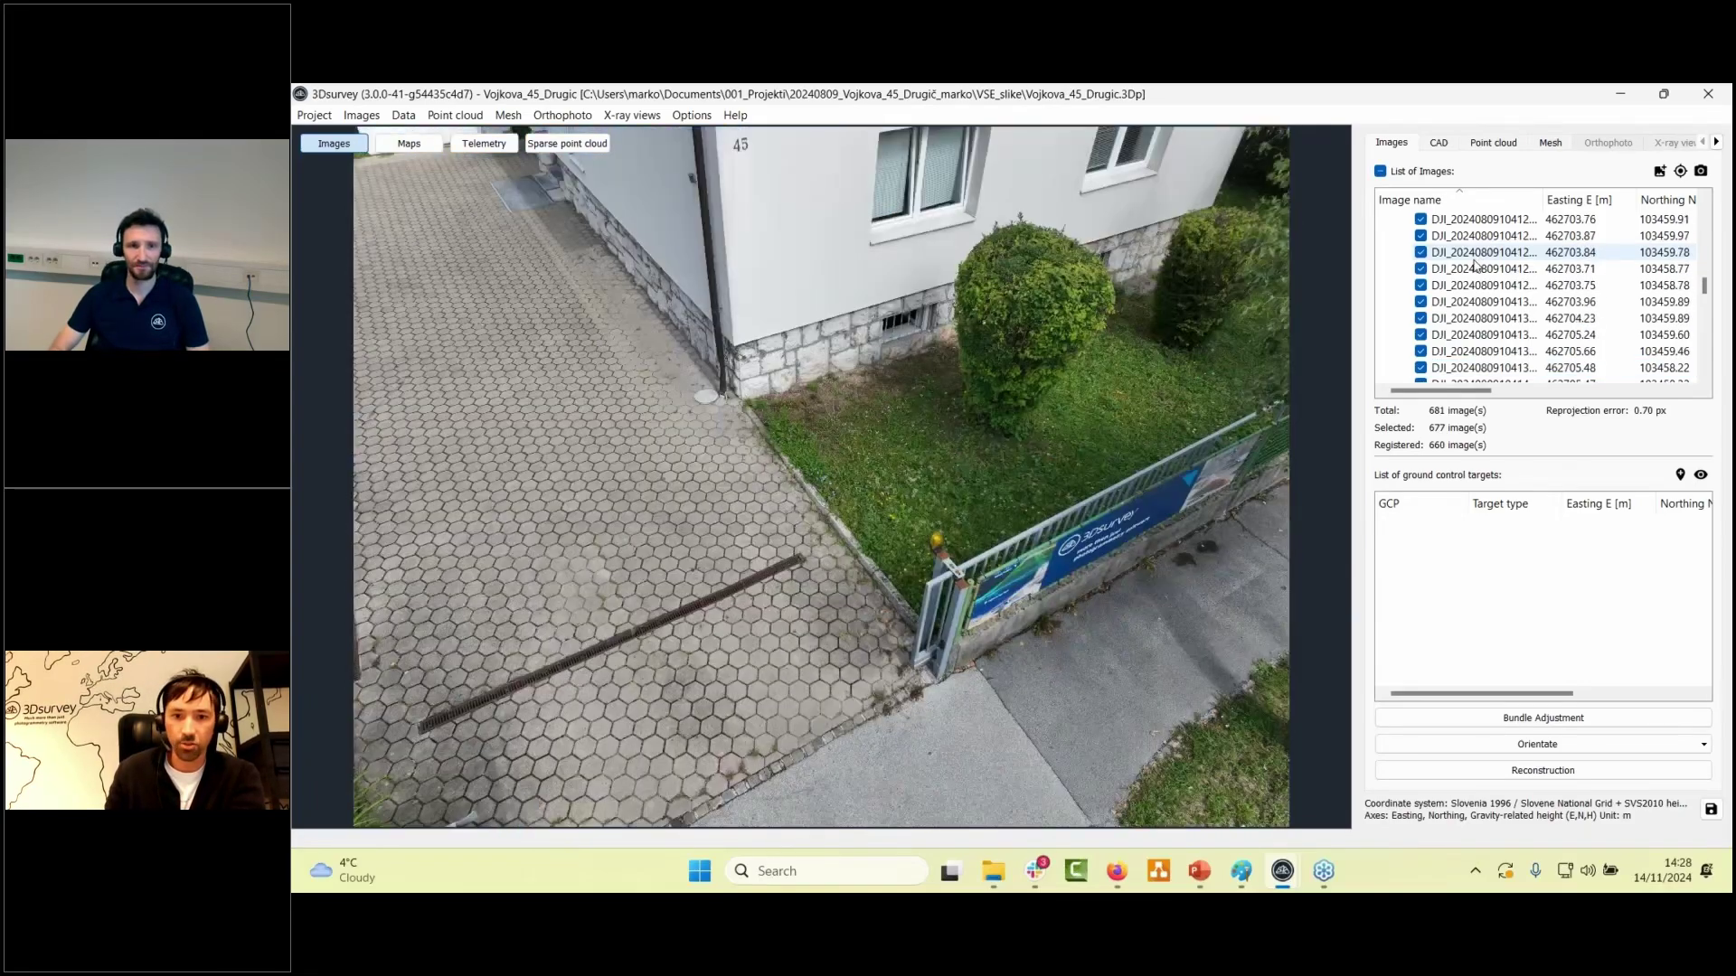
scroll(1475, 264, "down", 3)
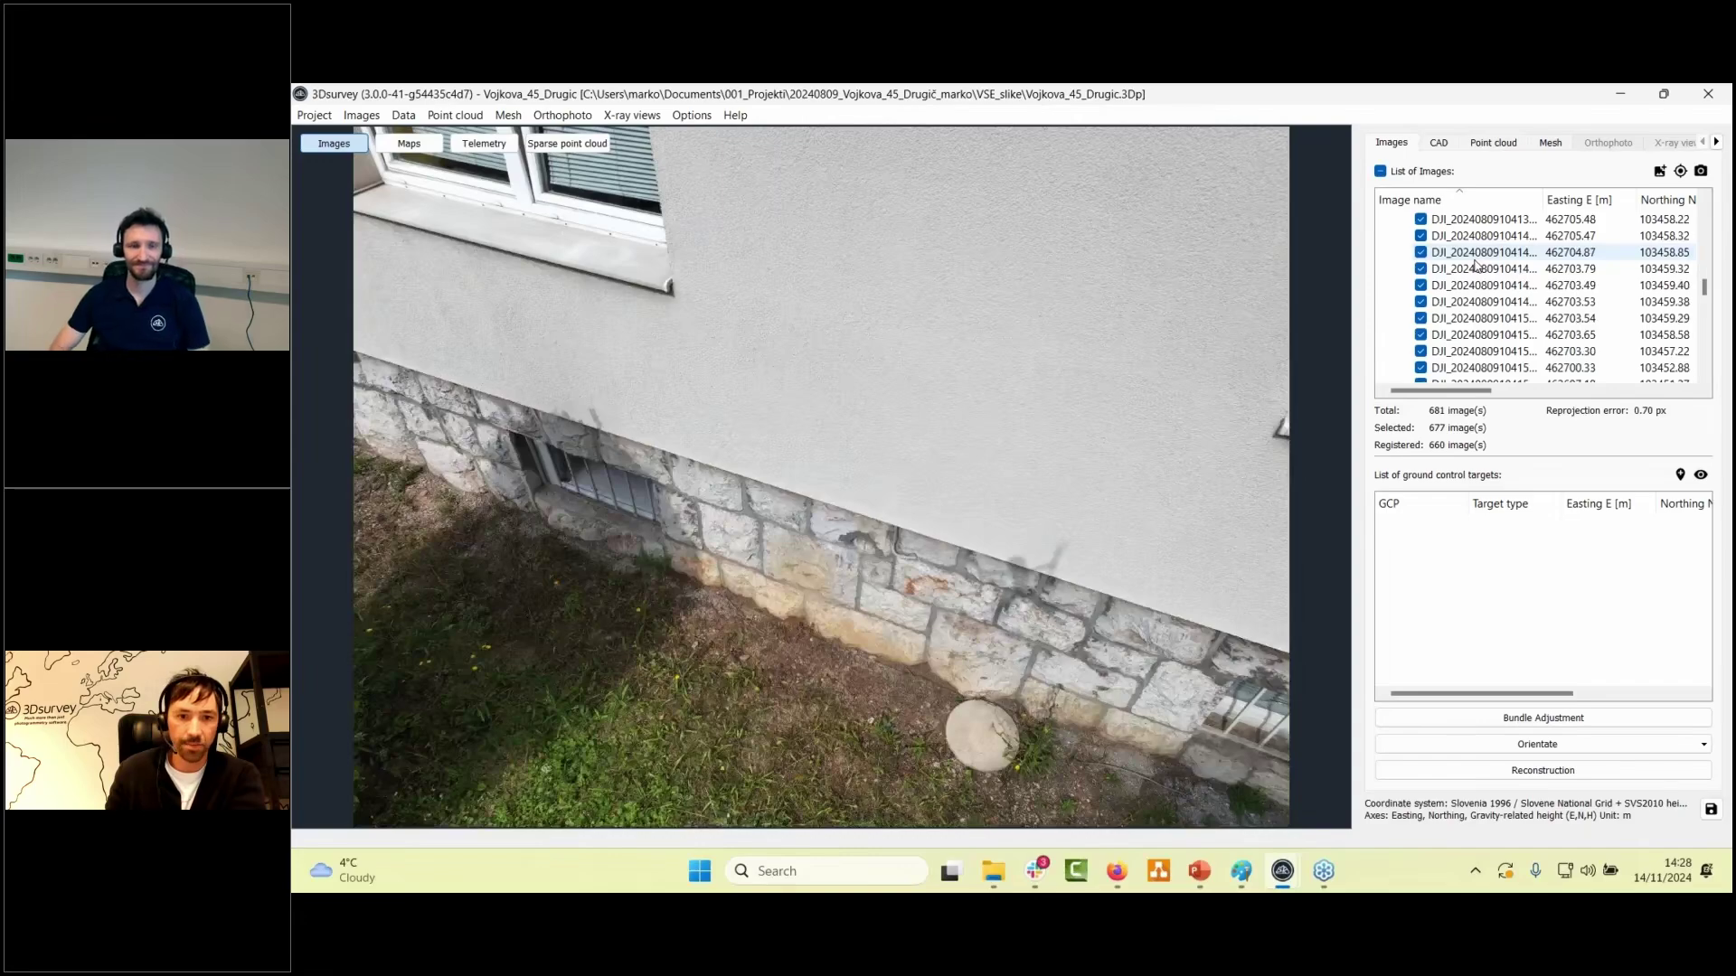
scroll(1475, 264, "down", 3)
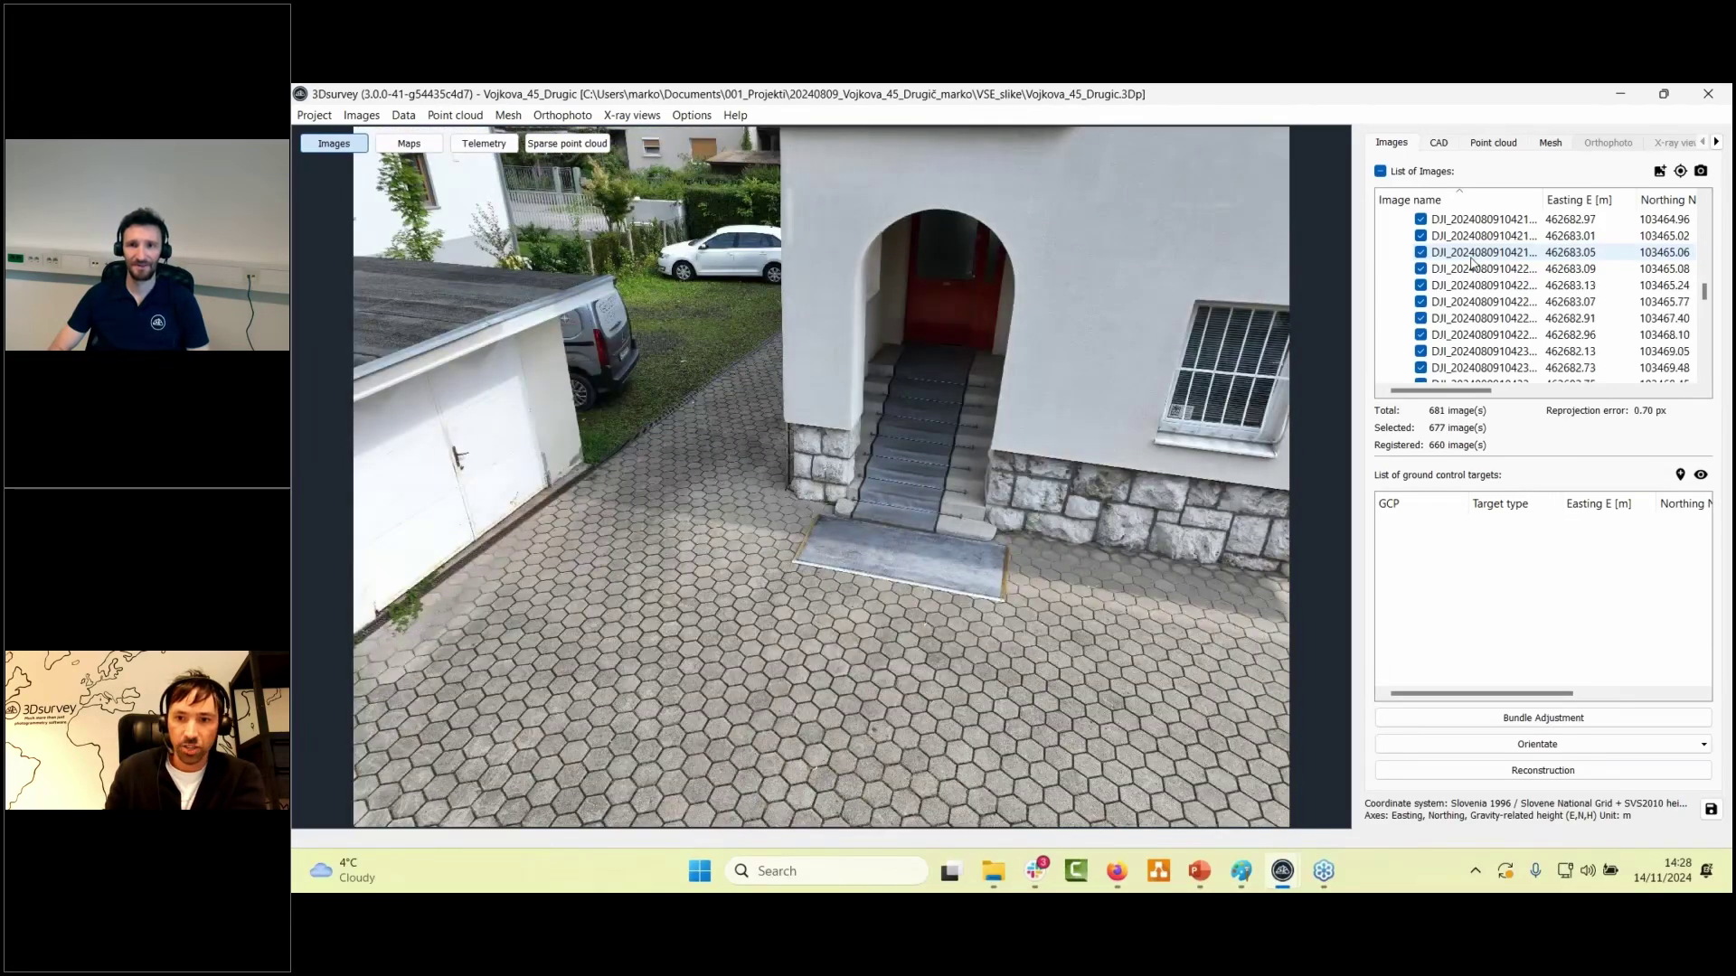
scroll(1472, 264, "down", 3)
scroll(1472, 264, "down", 4)
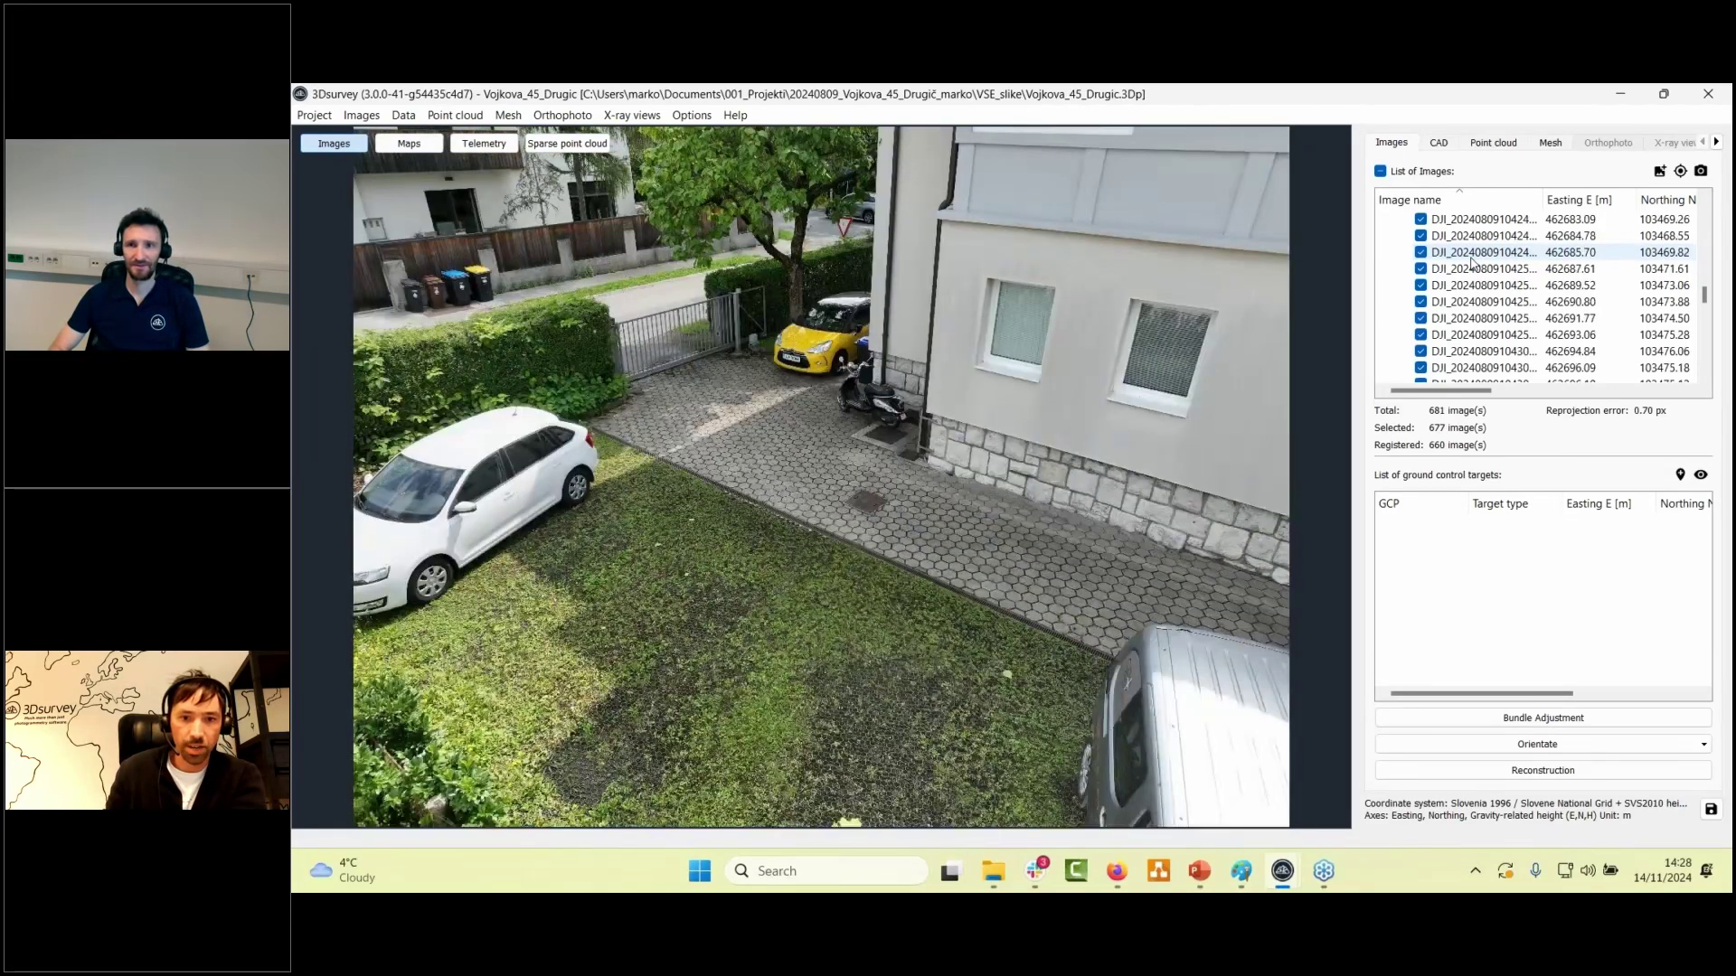
scroll(1472, 264, "down", 3)
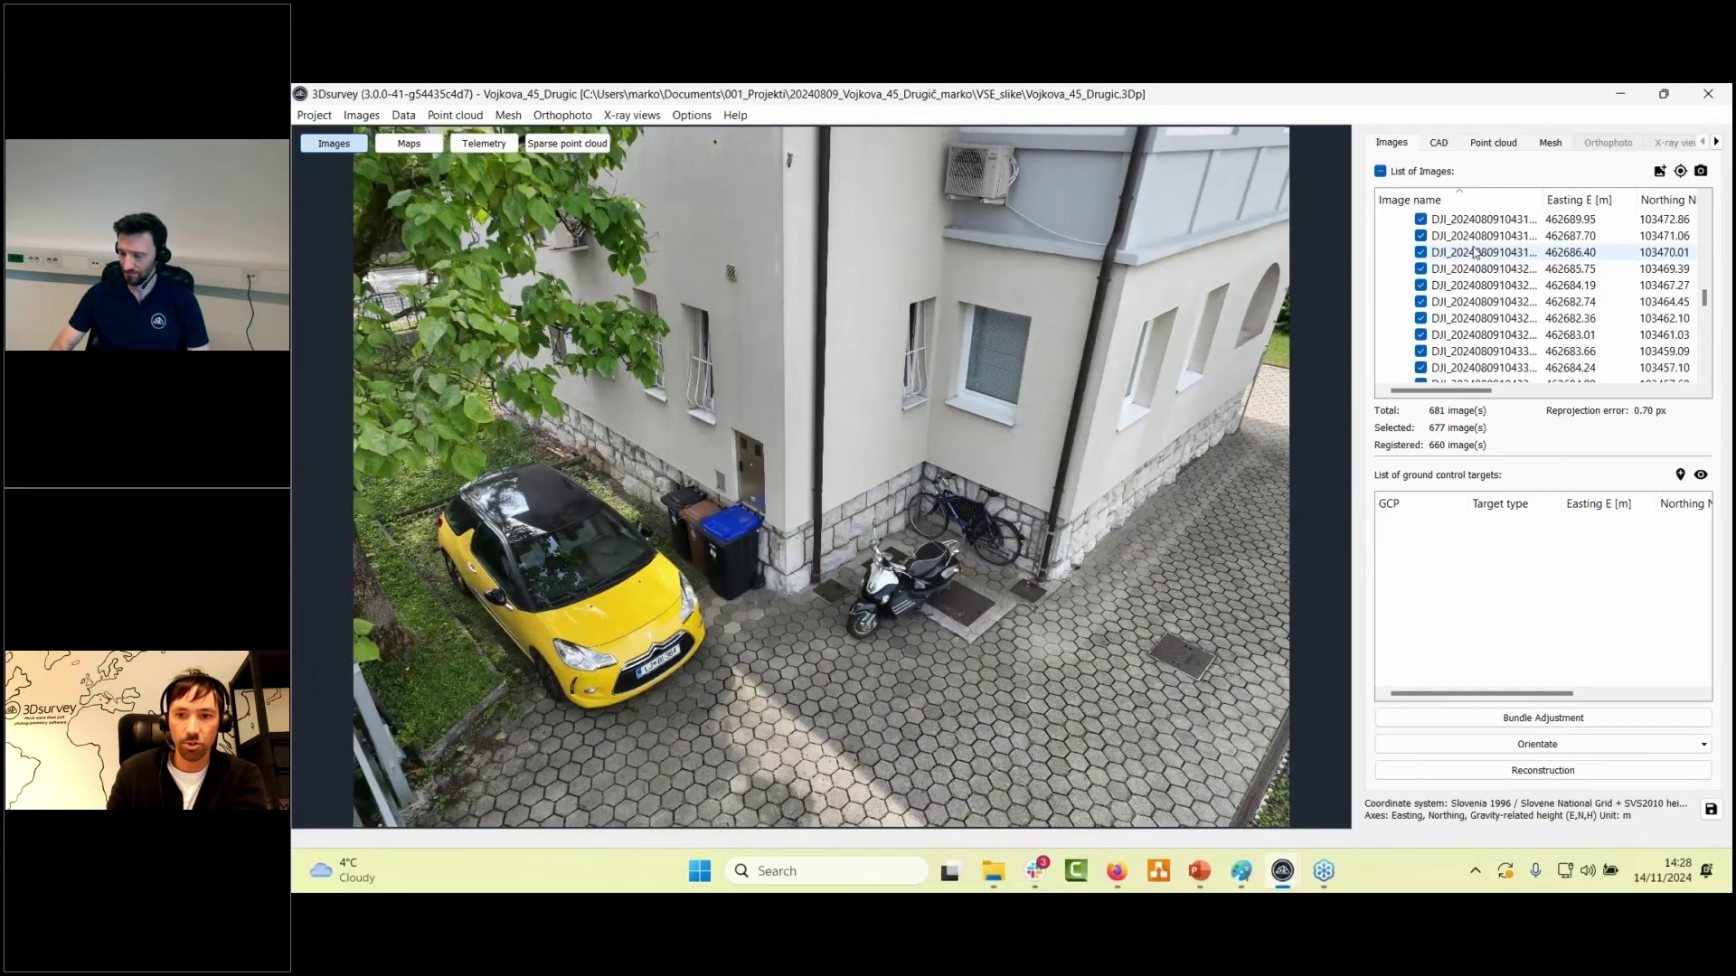
scroll(1475, 253, "down", 1)
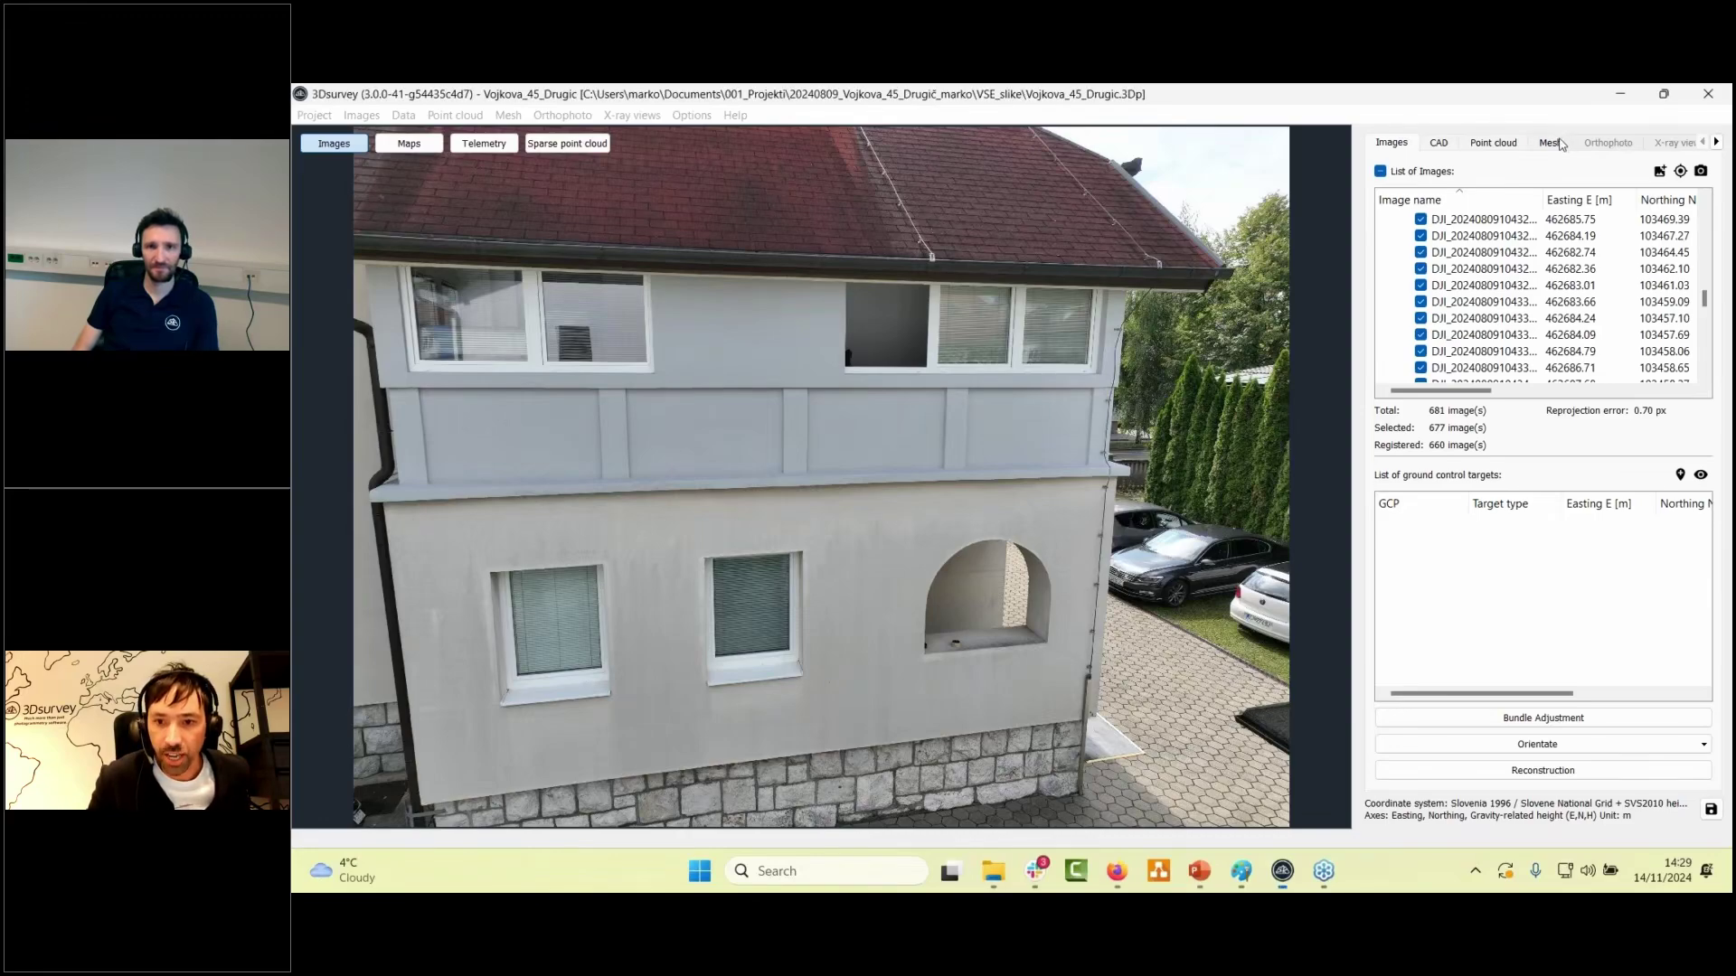
left_click(1551, 143)
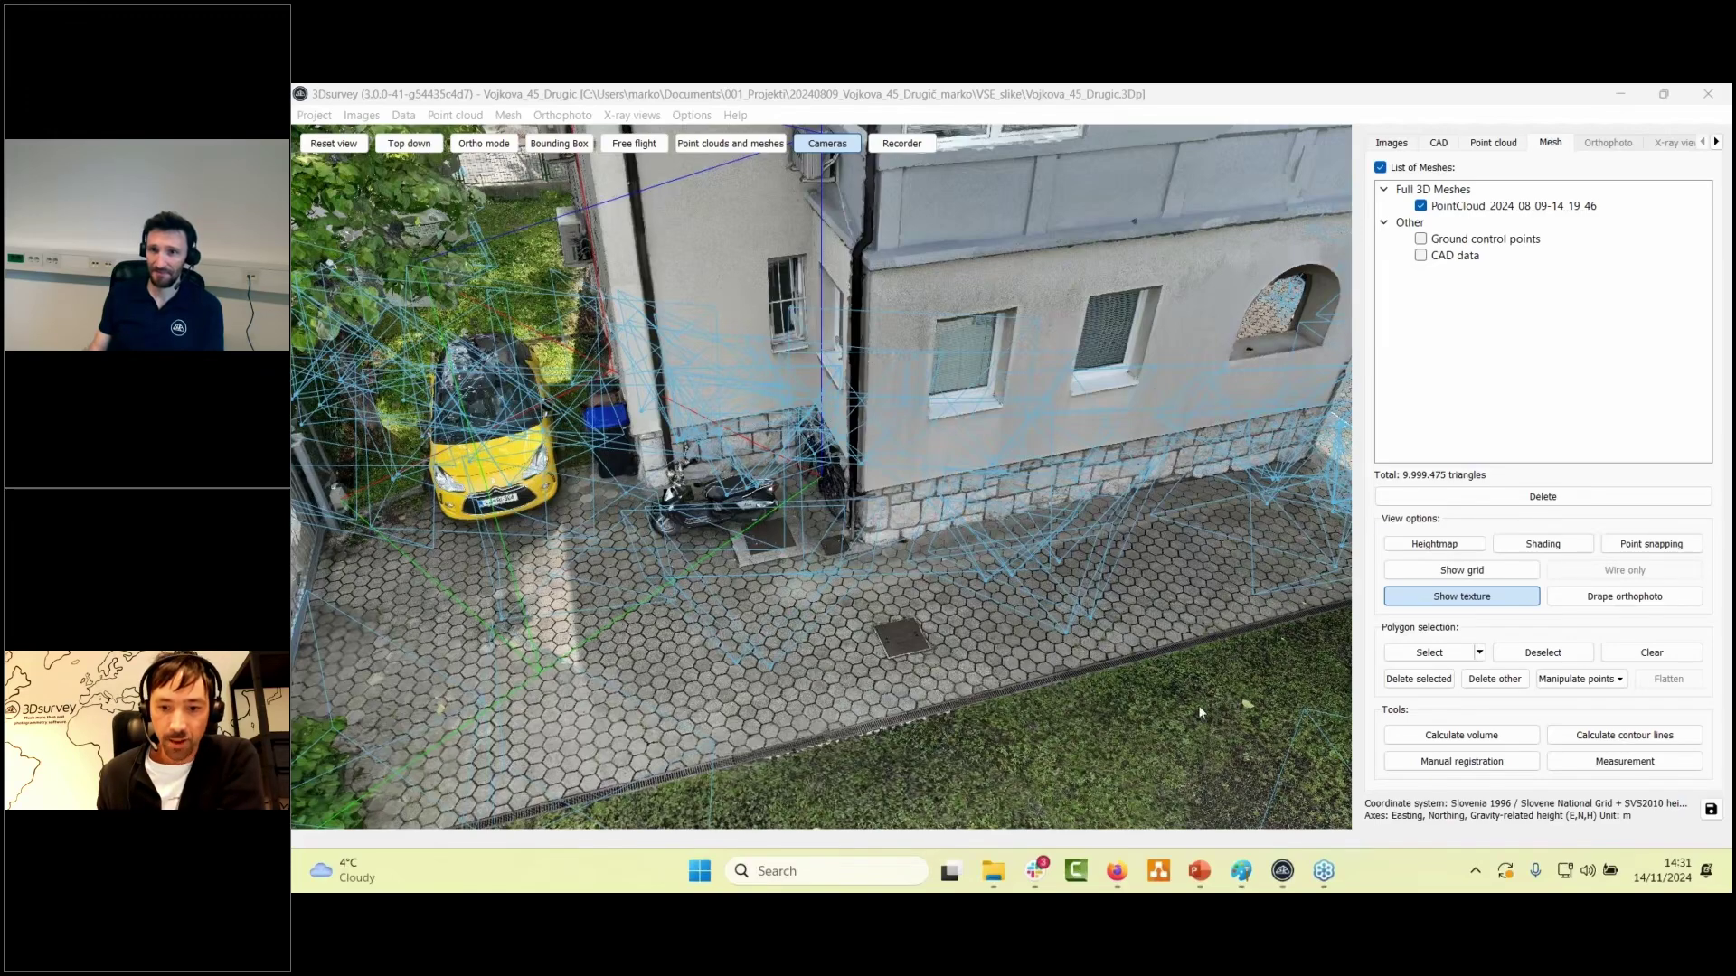
- Minimise the browser and bring up the webinar presentation at the Today's plan slide
left_click(1117, 873)
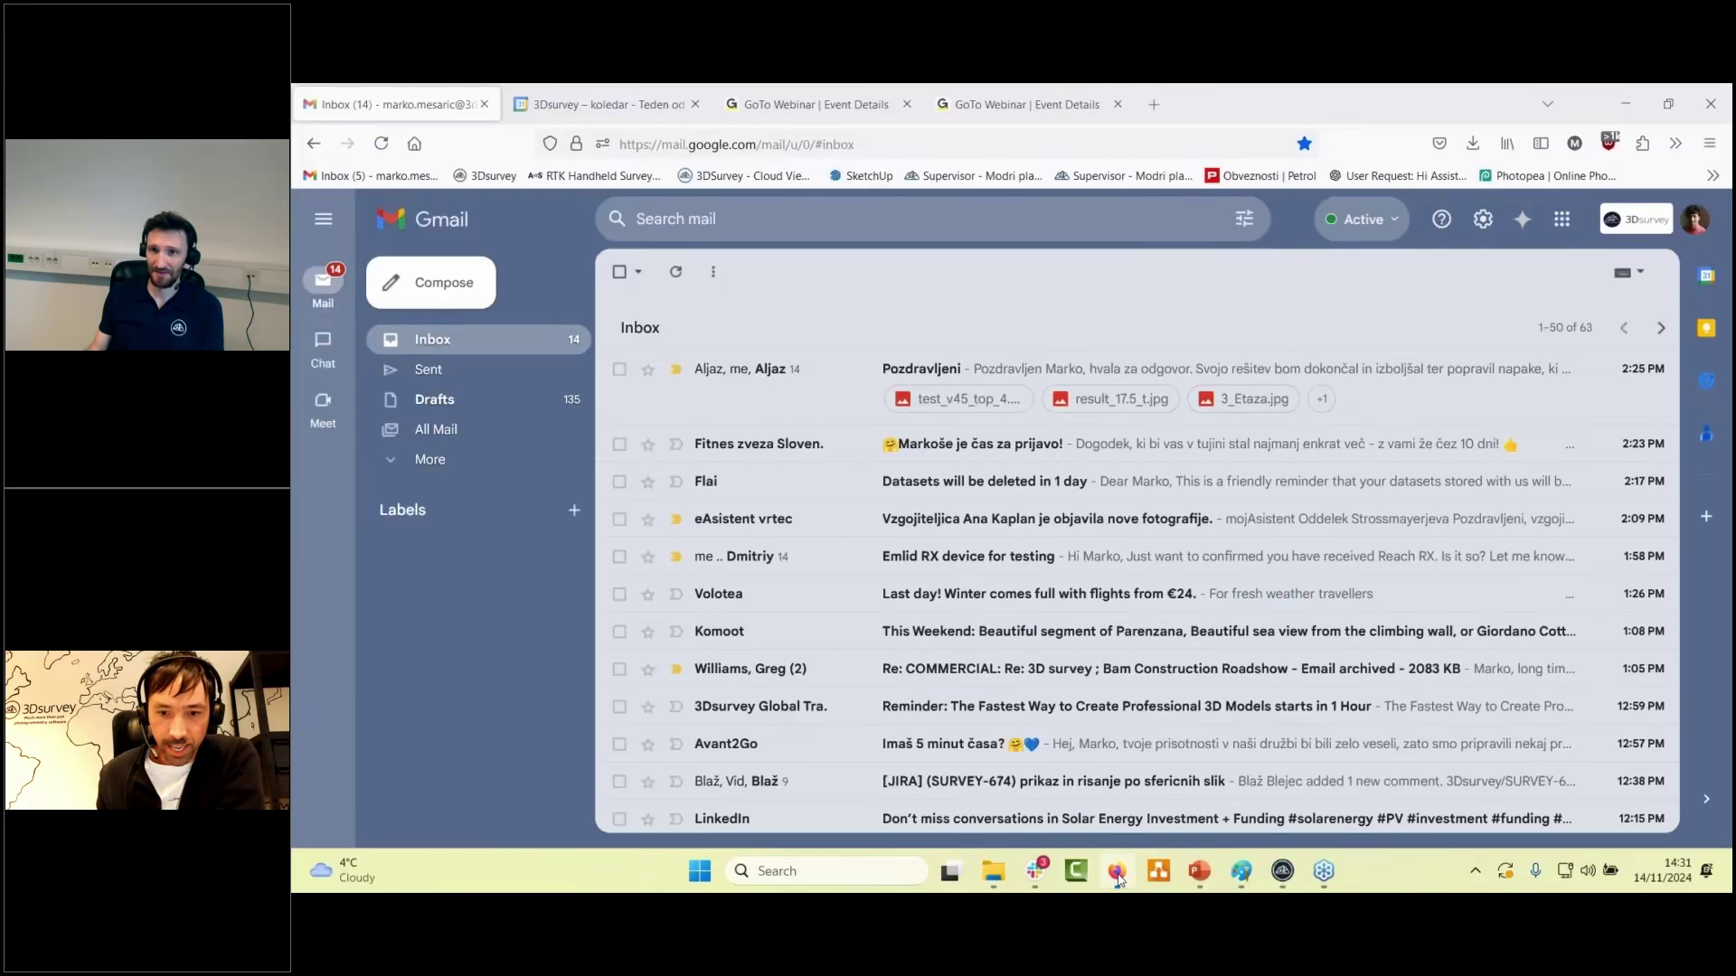
left_click(1118, 873)
left_click(1200, 871)
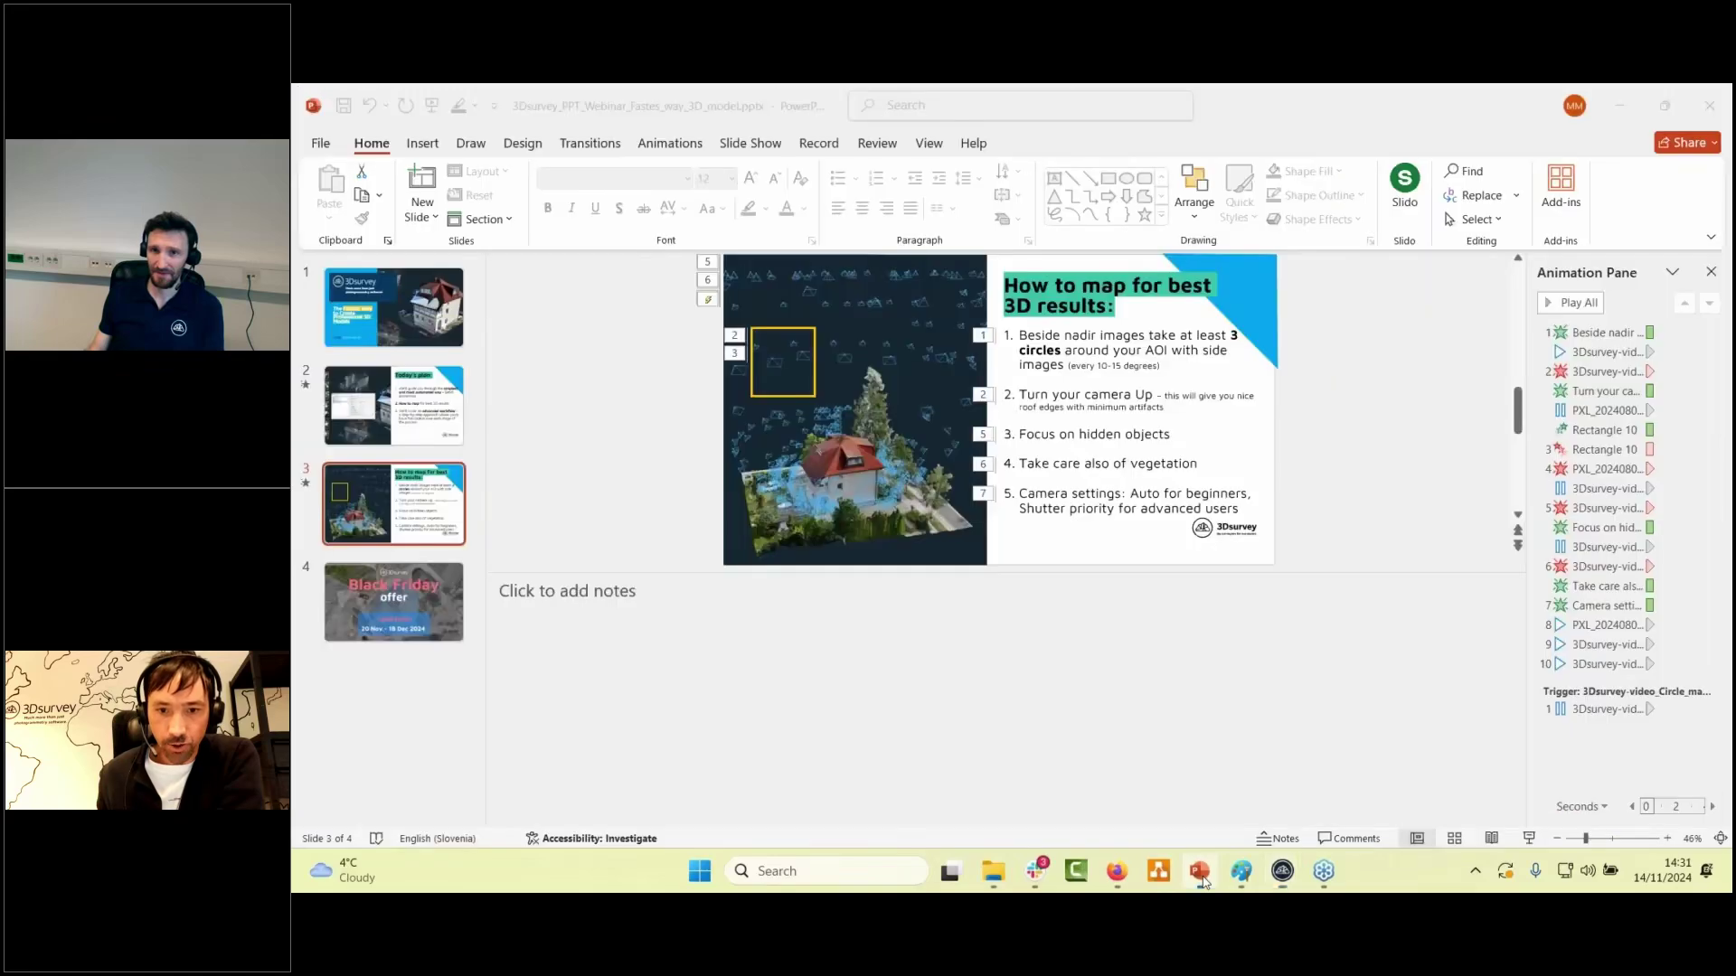
key("Page_Up")
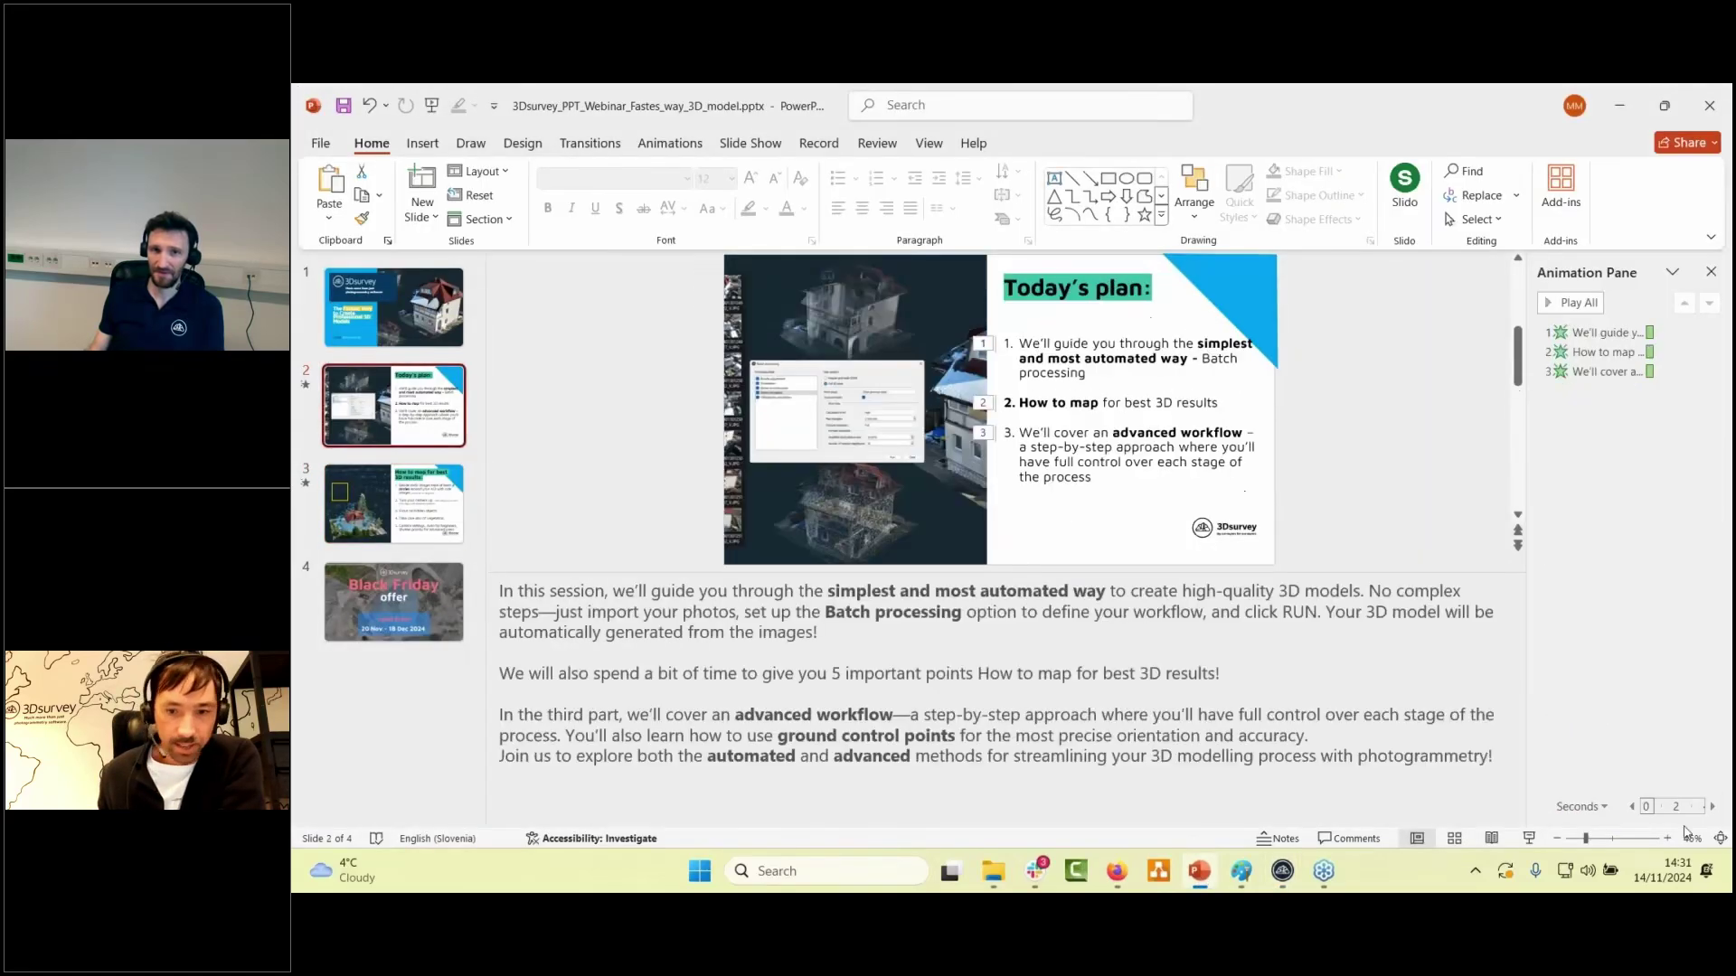
- Present that slide full screen, then return to the construction-site project in 3Dsurvey
key("shift+F5")
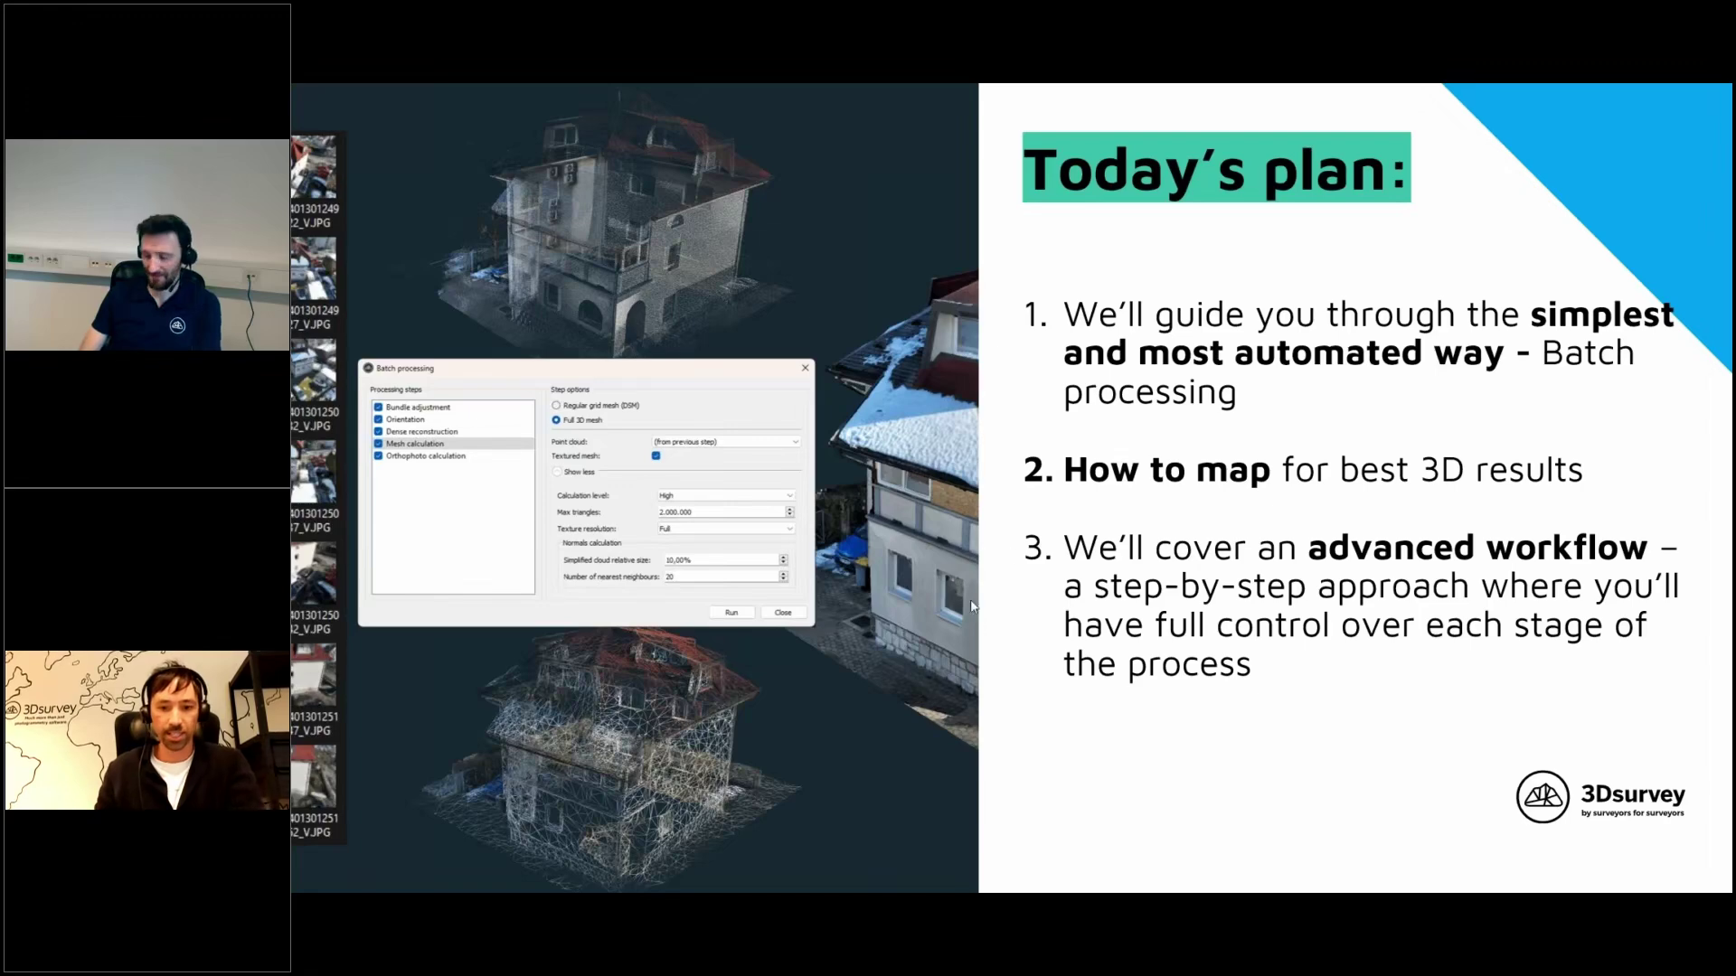
key("Escape")
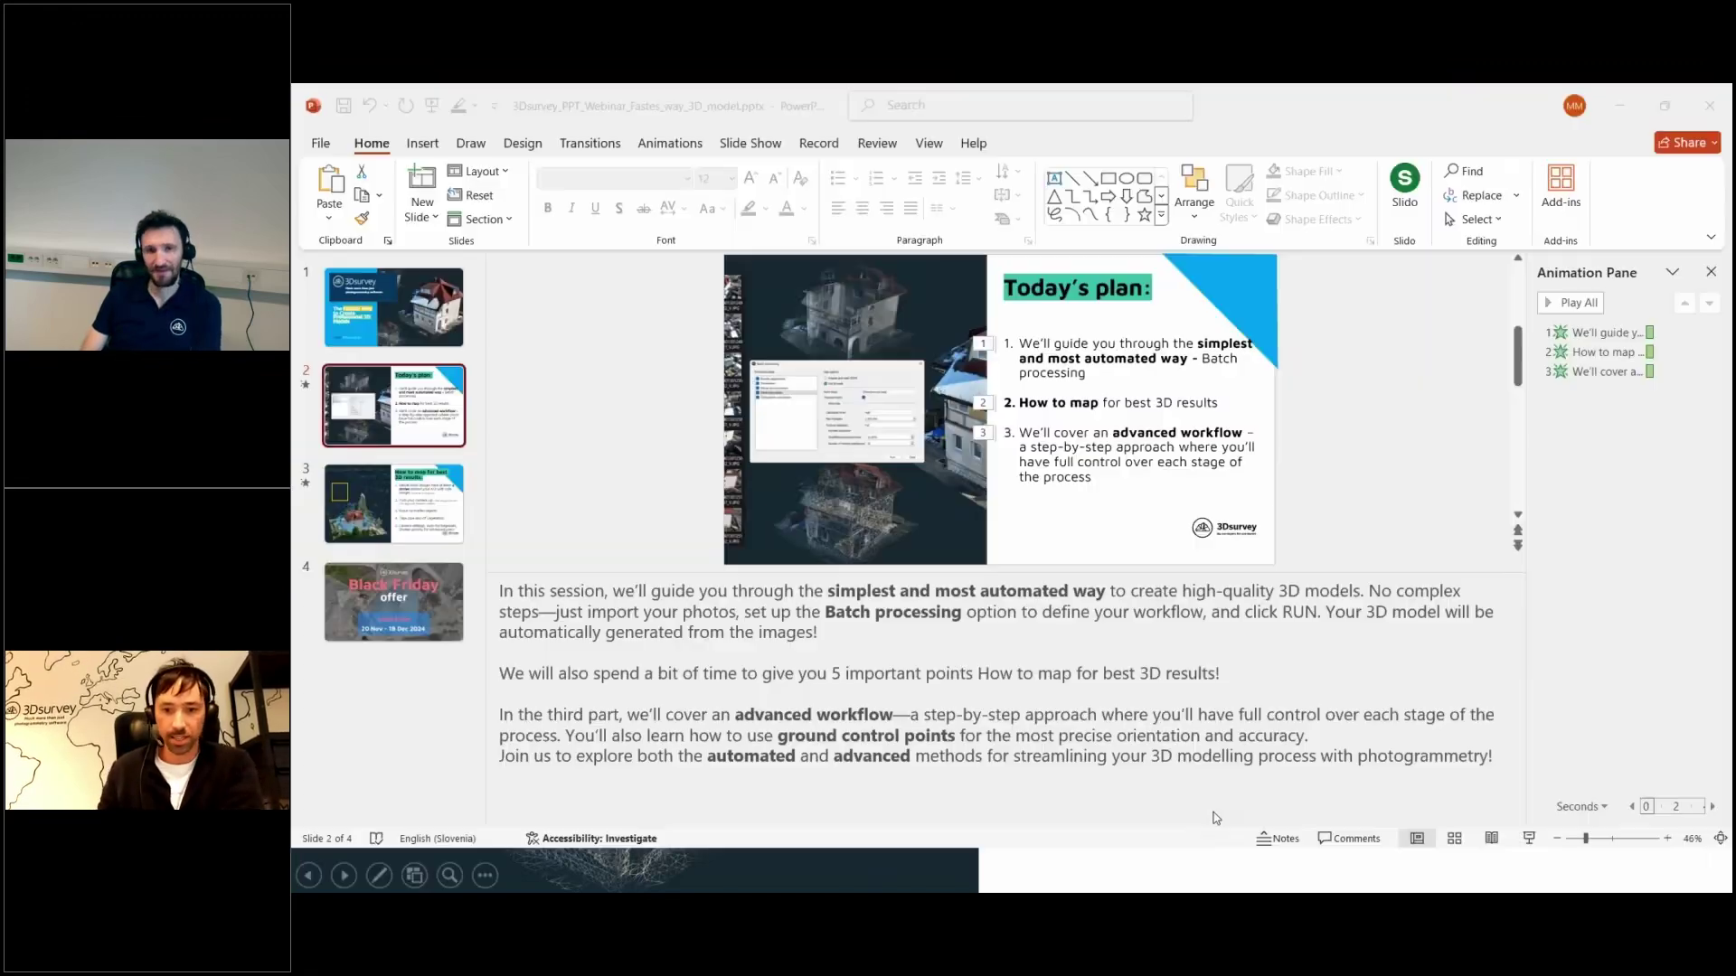
mouse_move(1284, 871)
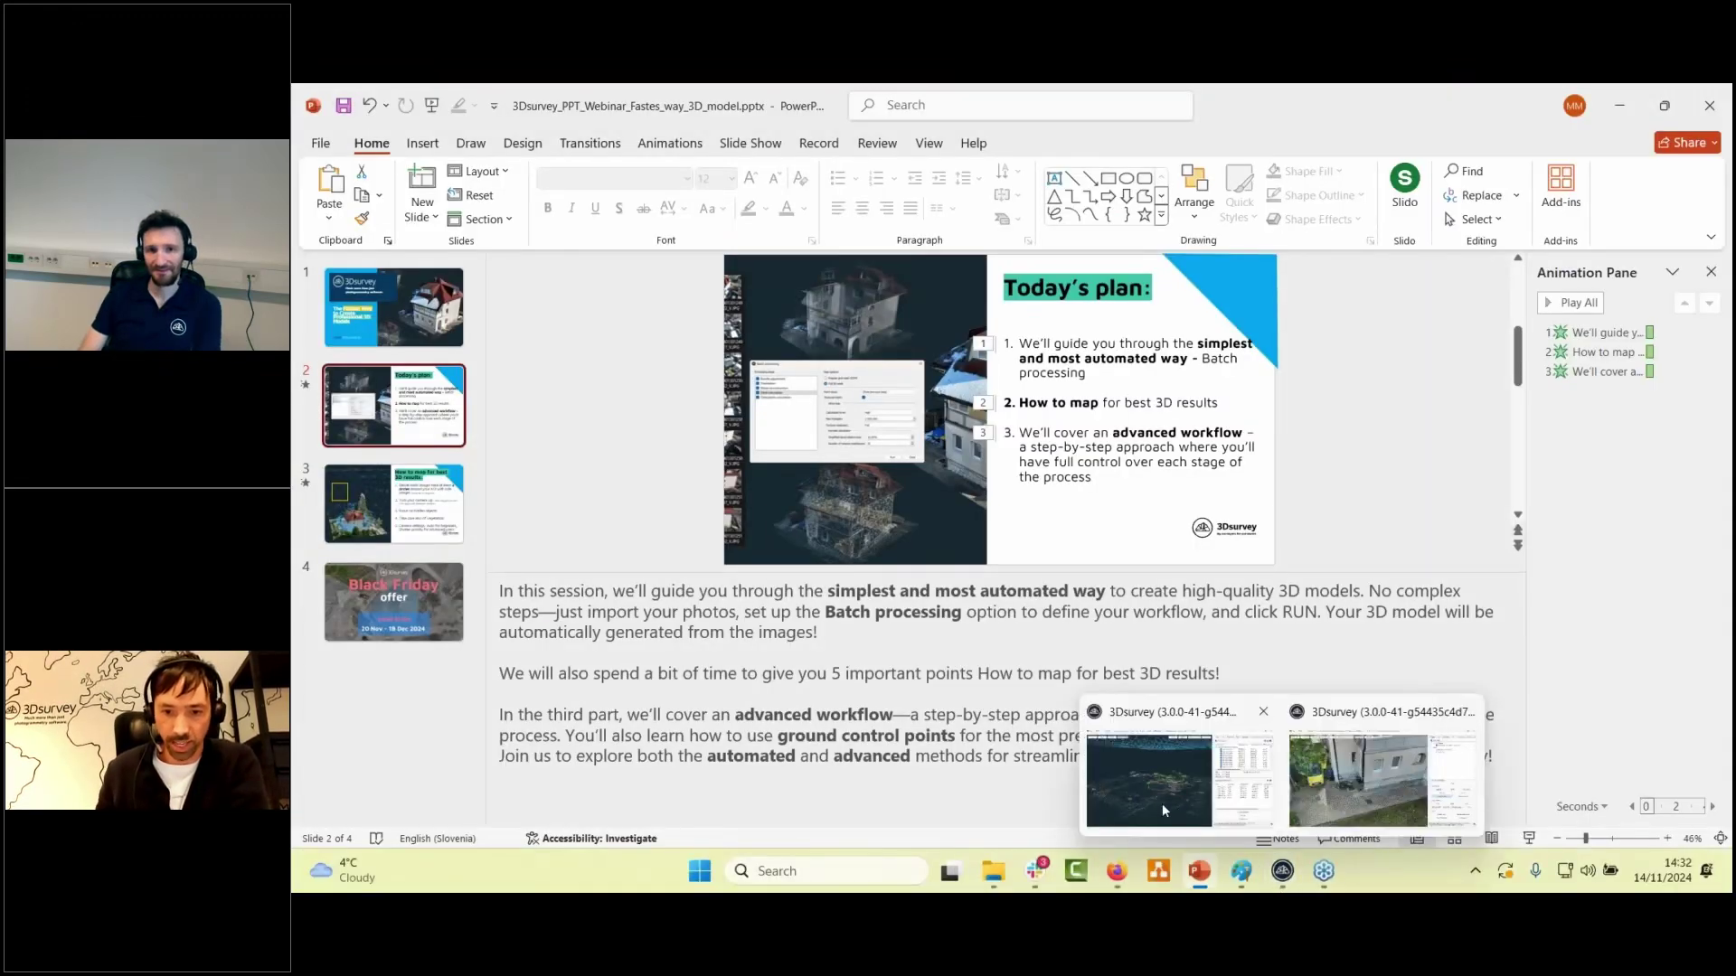
left_click(1130, 778)
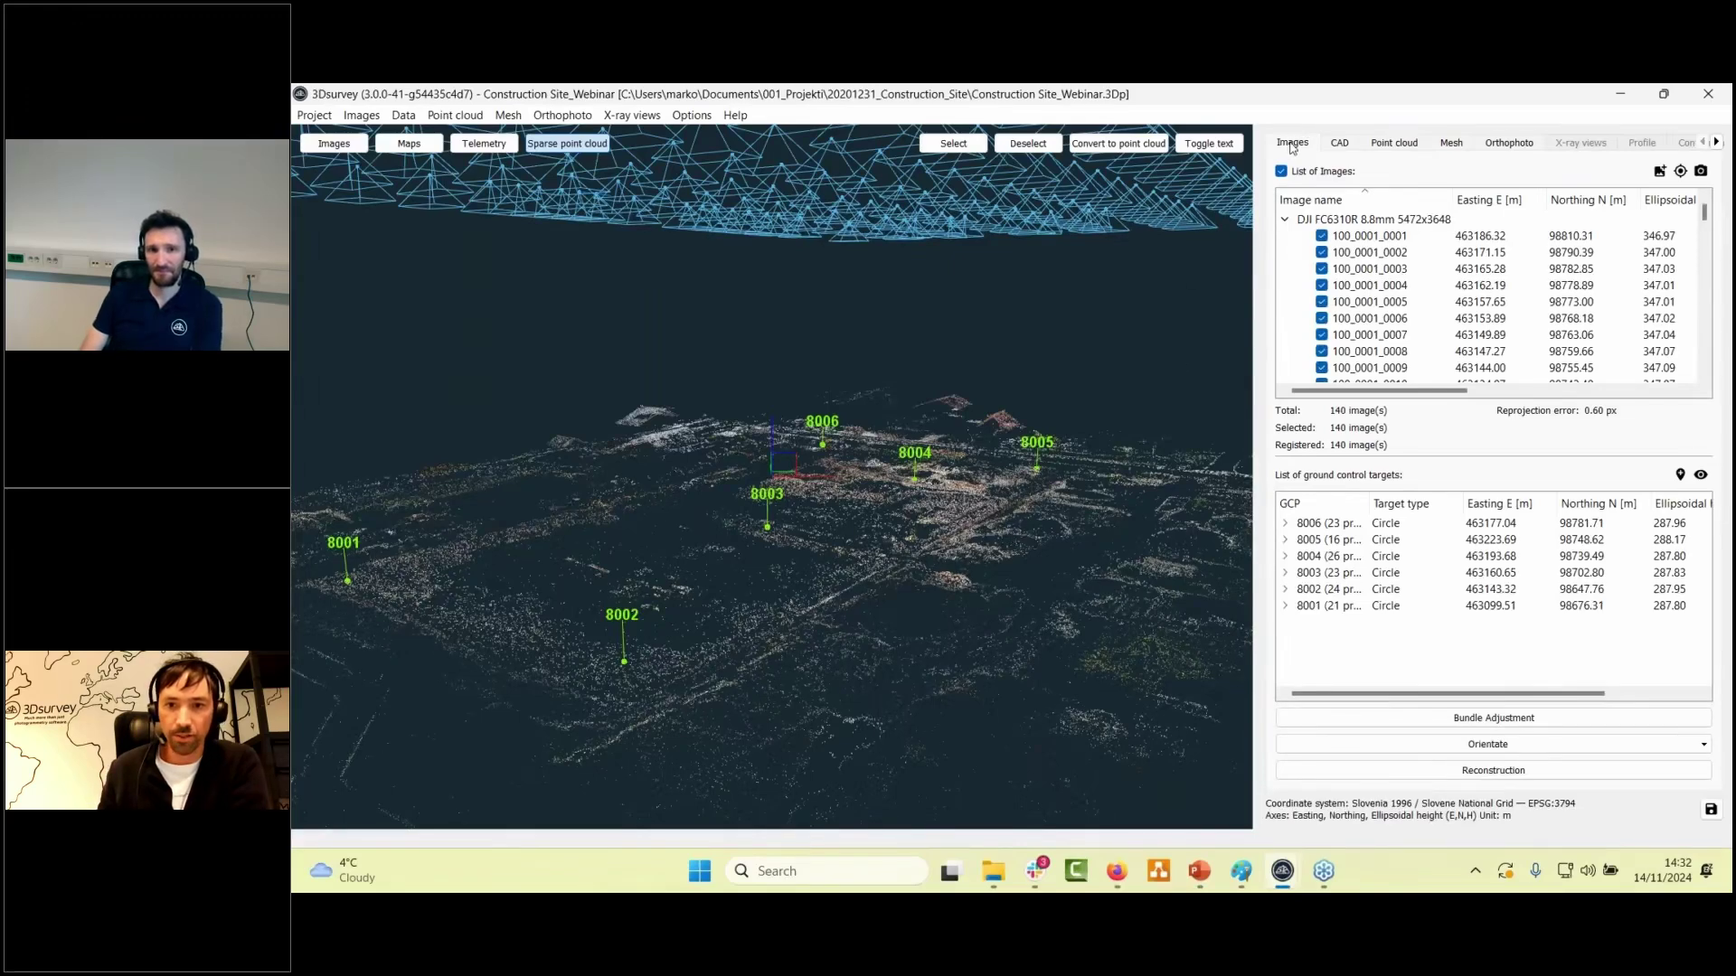
- Switch the viewport from the sparse point cloud to an aerial drone photo and zoom out
left_click(334, 143)
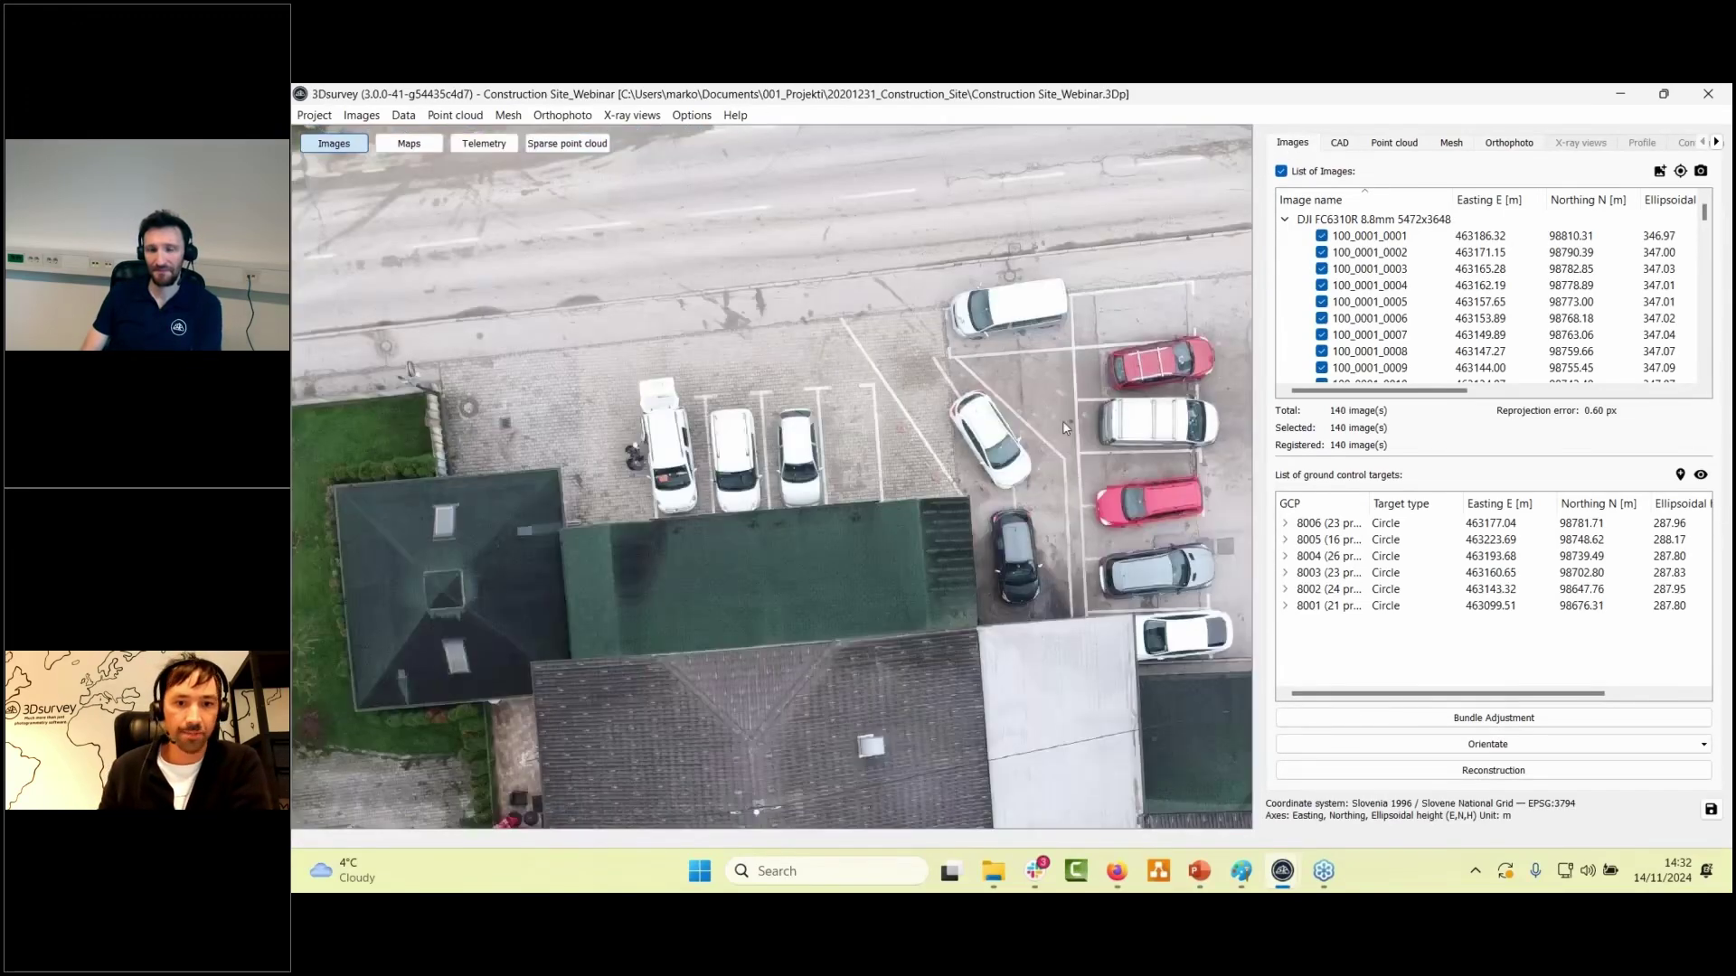
scroll(1047, 421, "down", 4)
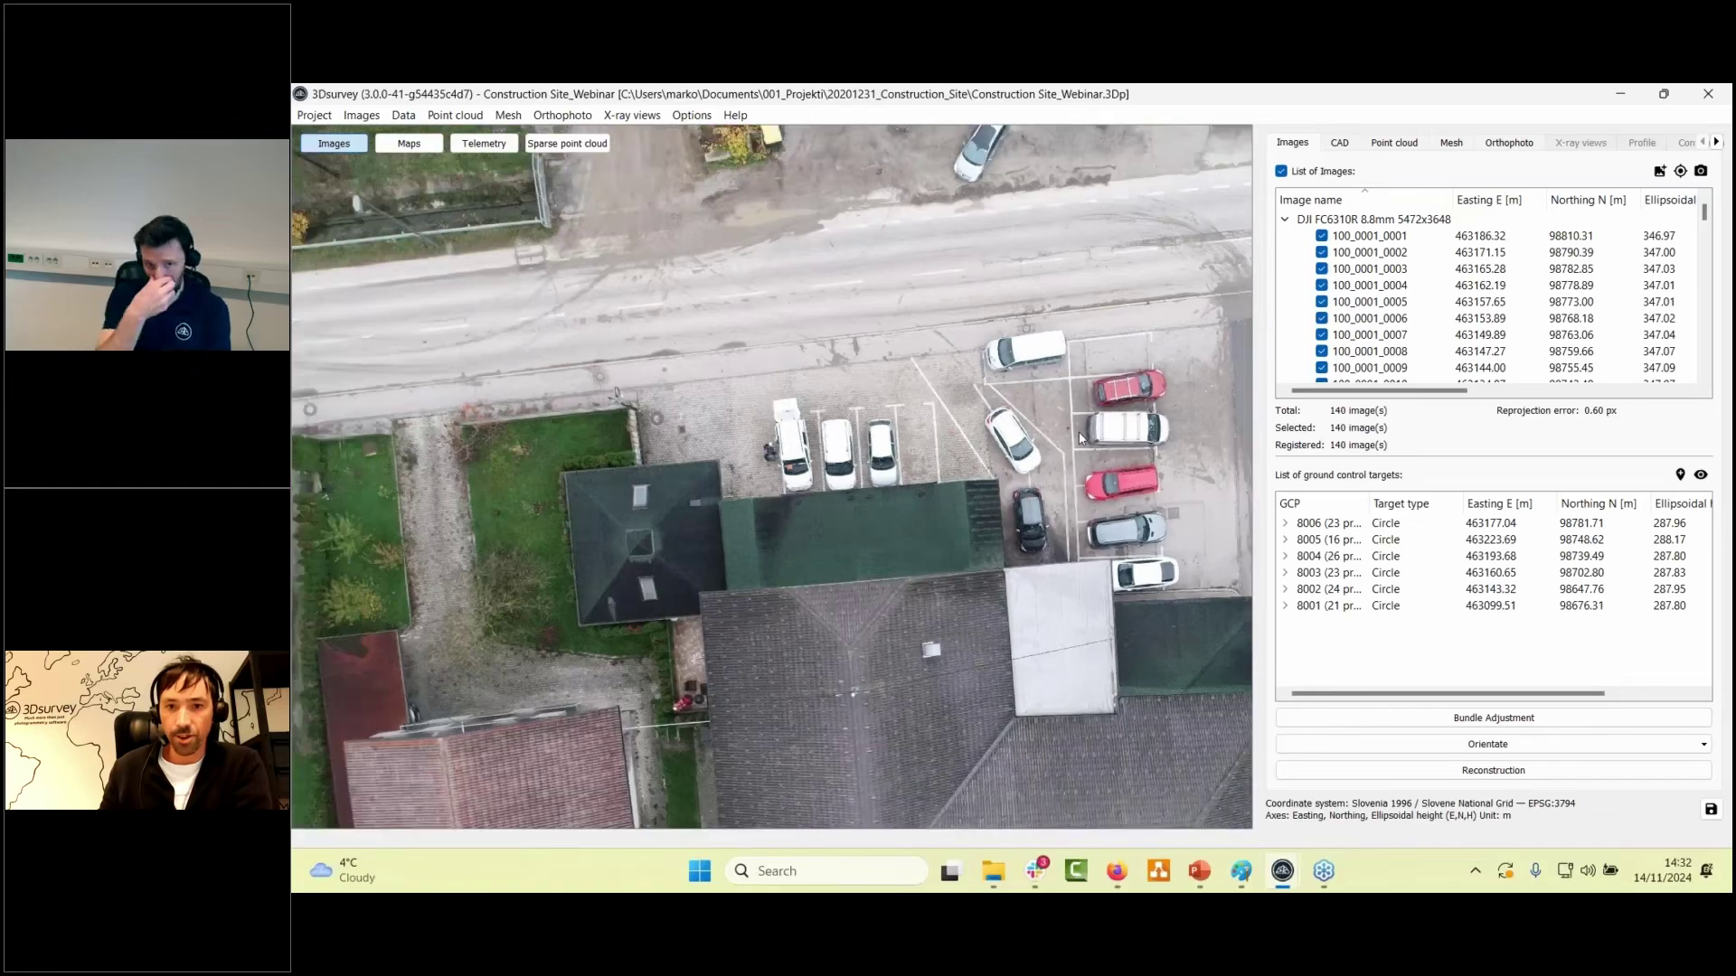
scroll(902, 468, "down", 1)
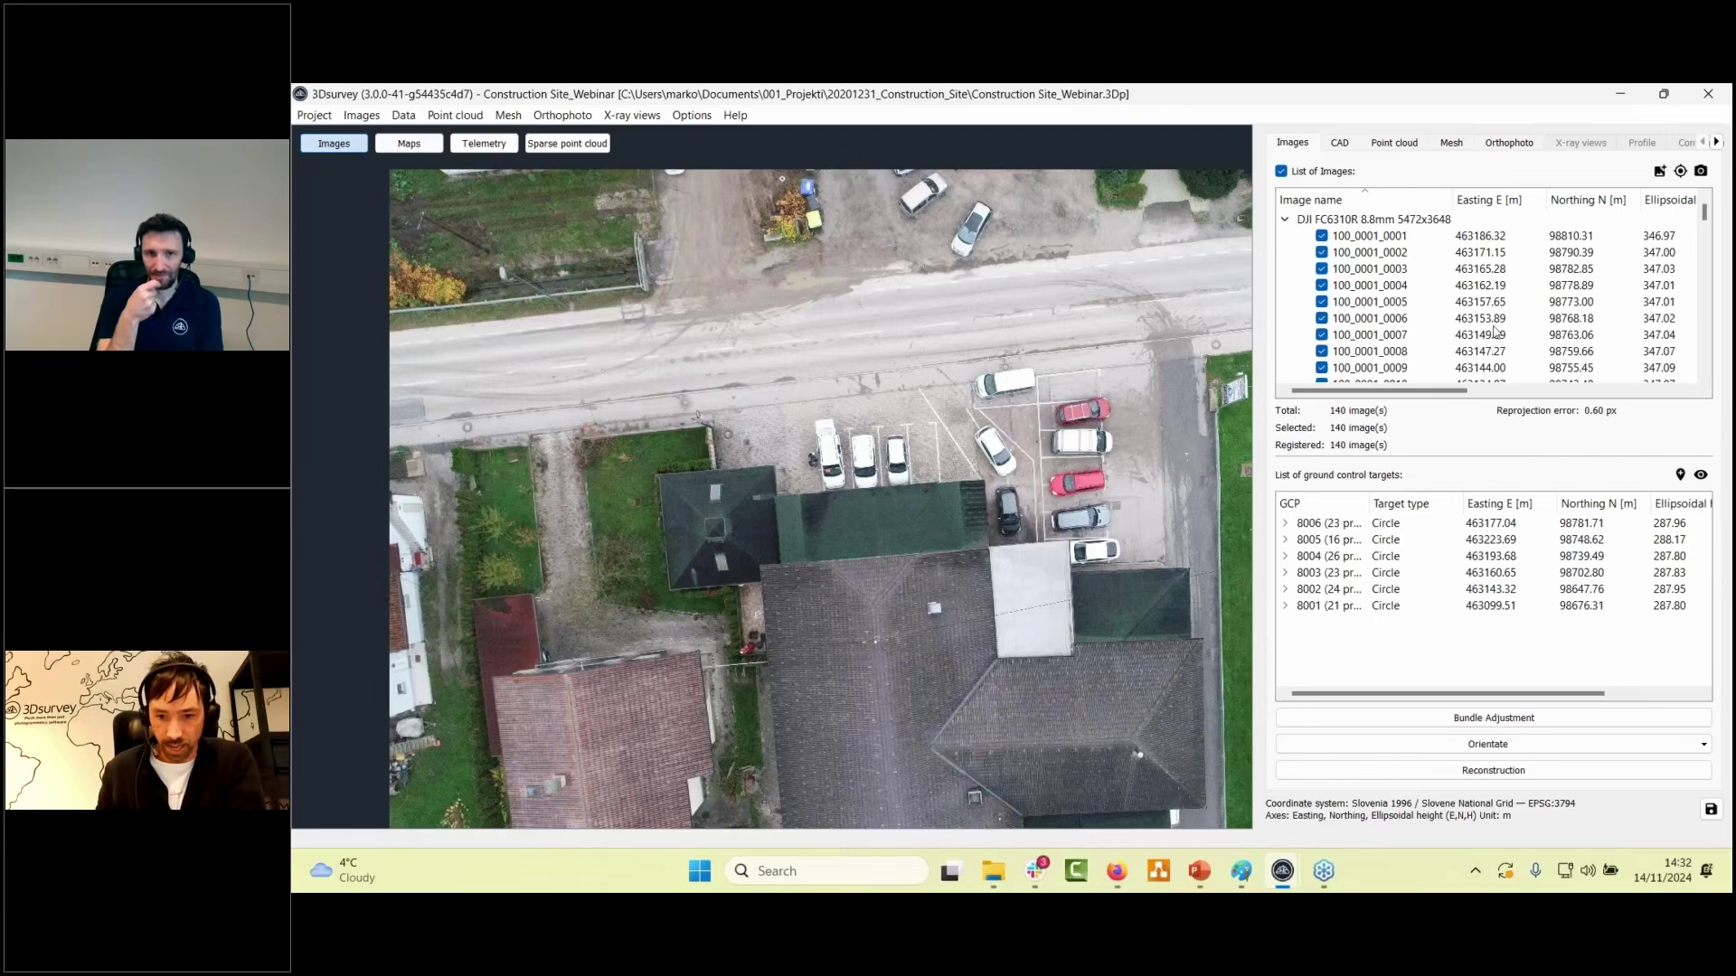
- Start a new project from photos 100_0001_0001.JPG through 100_0001_0140.JPG
left_click(1277, 873)
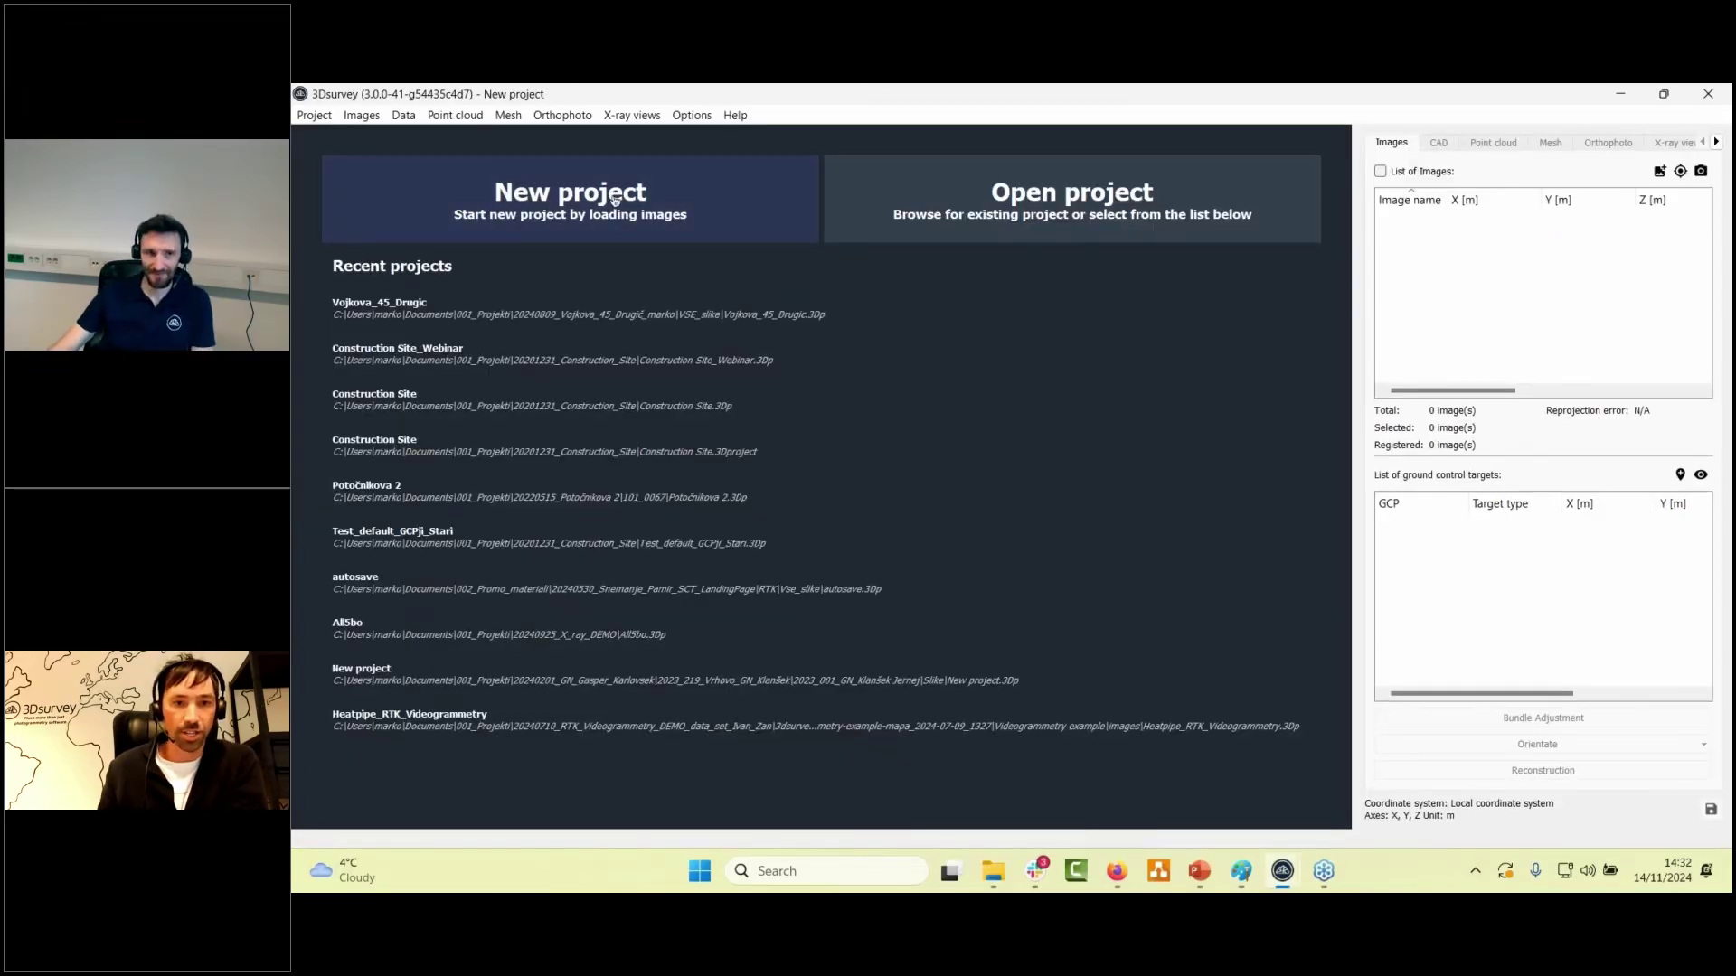
left_click(614, 198)
left_click(1103, 289)
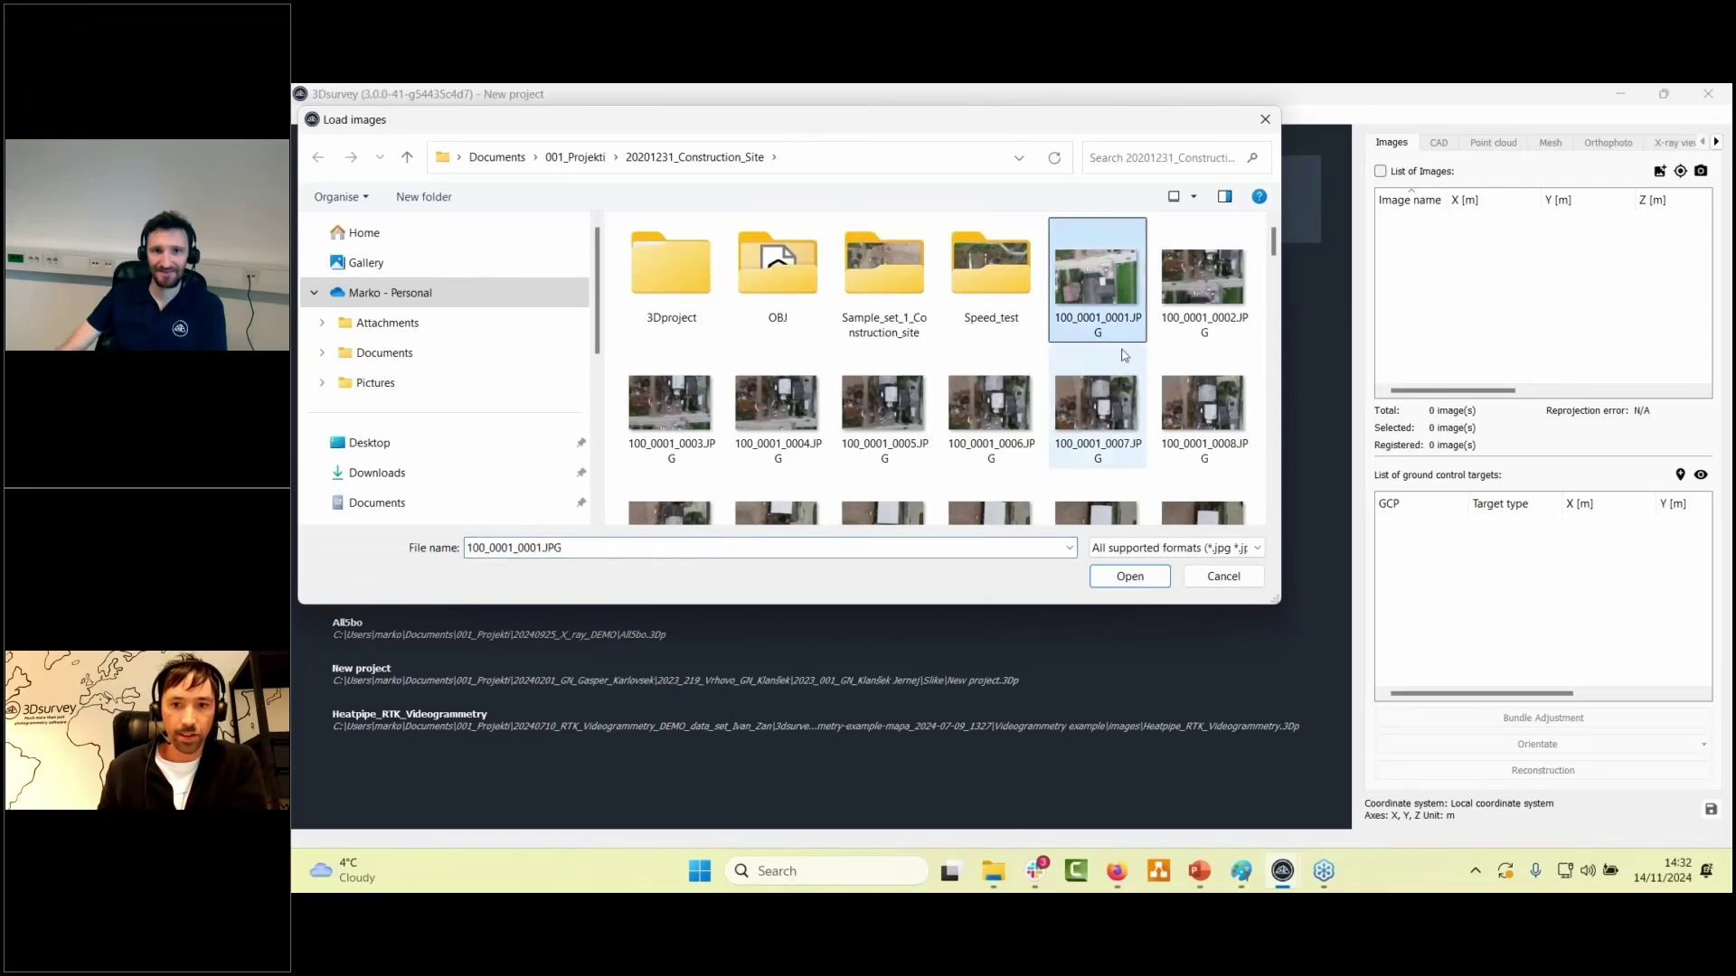
scroll(1124, 355, "down", 15)
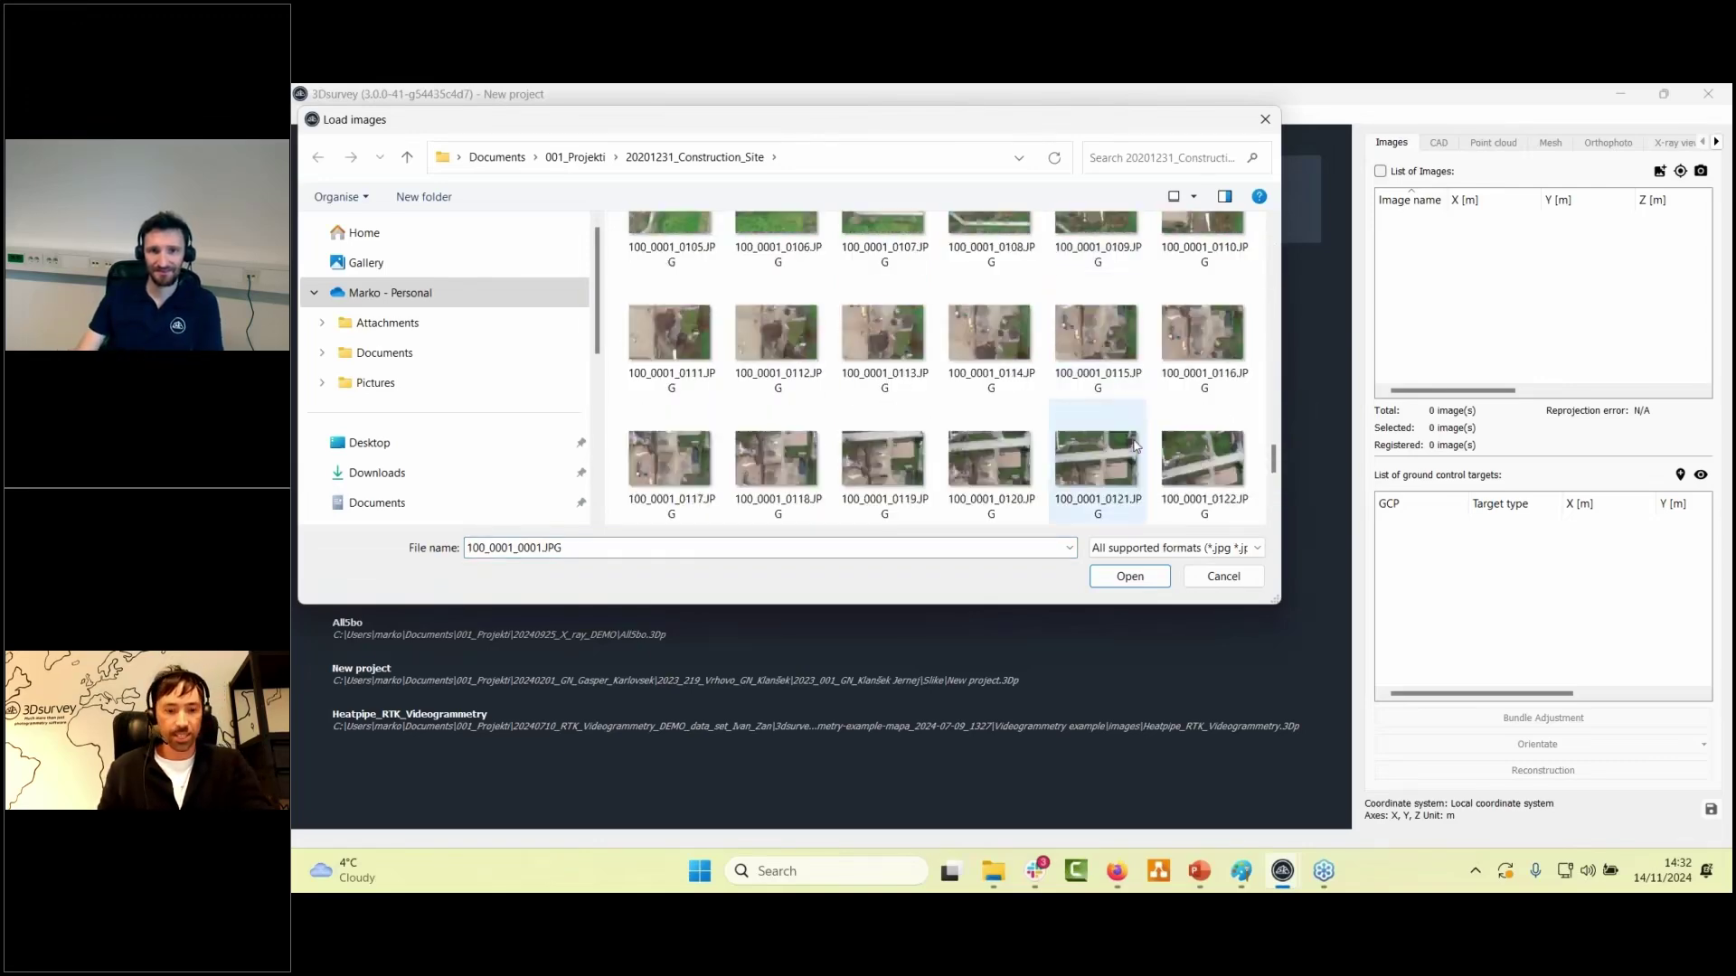
scroll(1136, 445, "down", 3)
left_click(1193, 459, "shift")
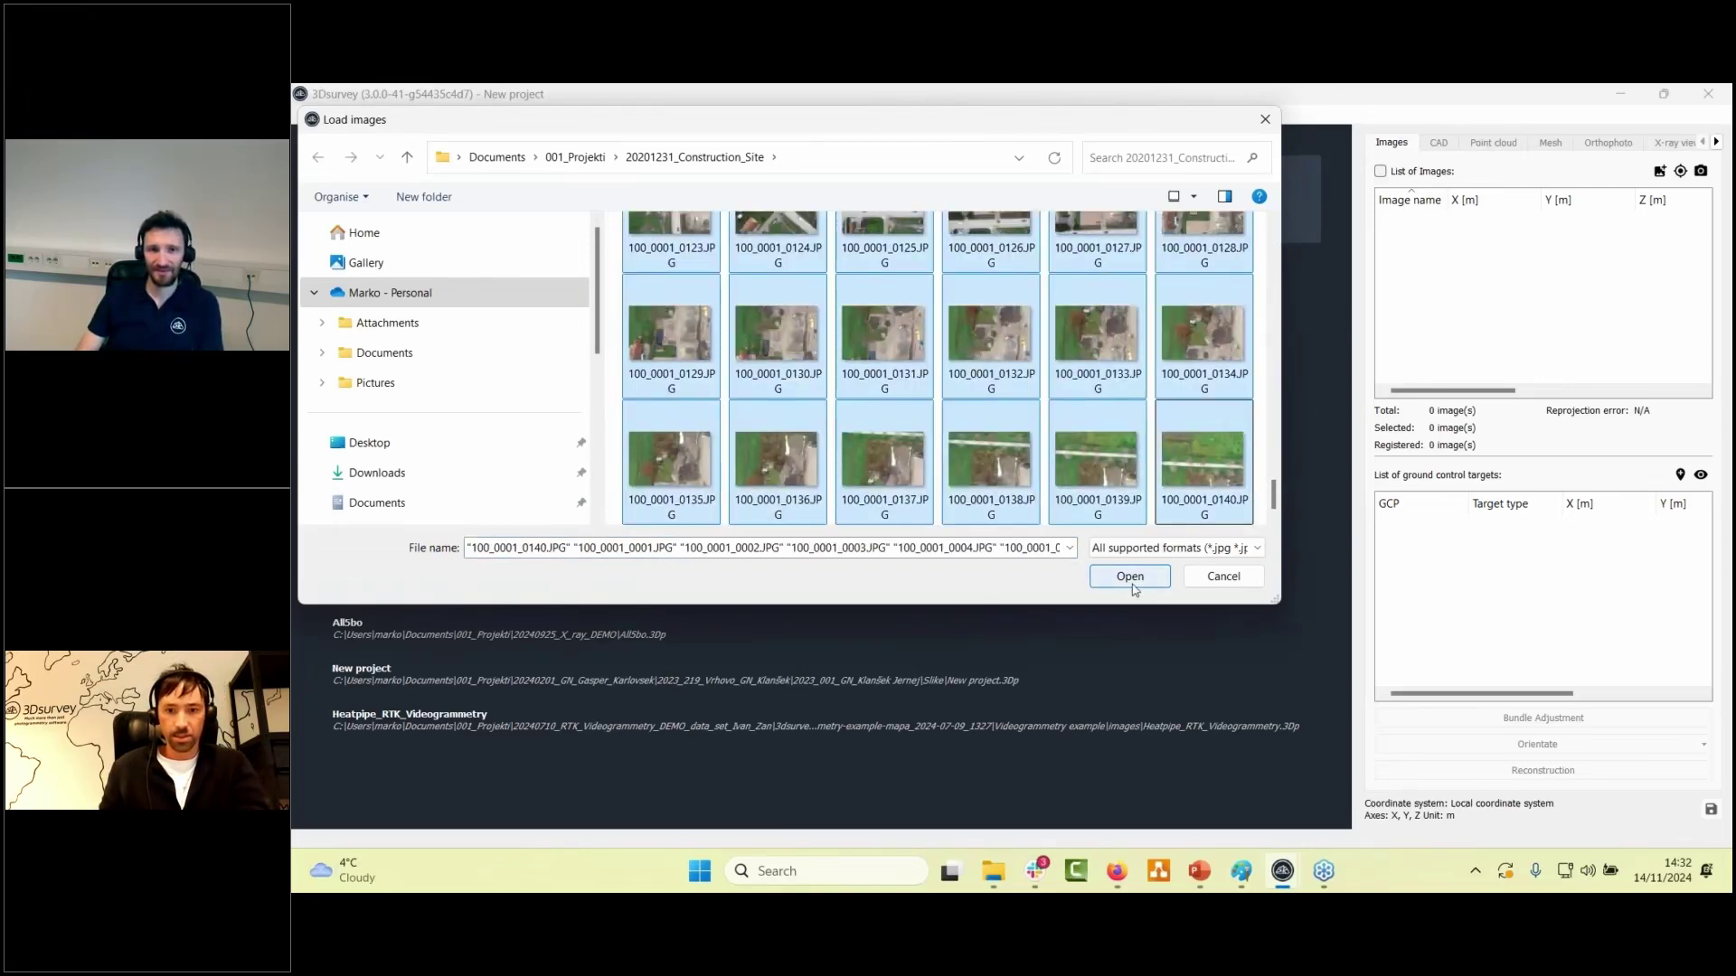
left_click(1130, 577)
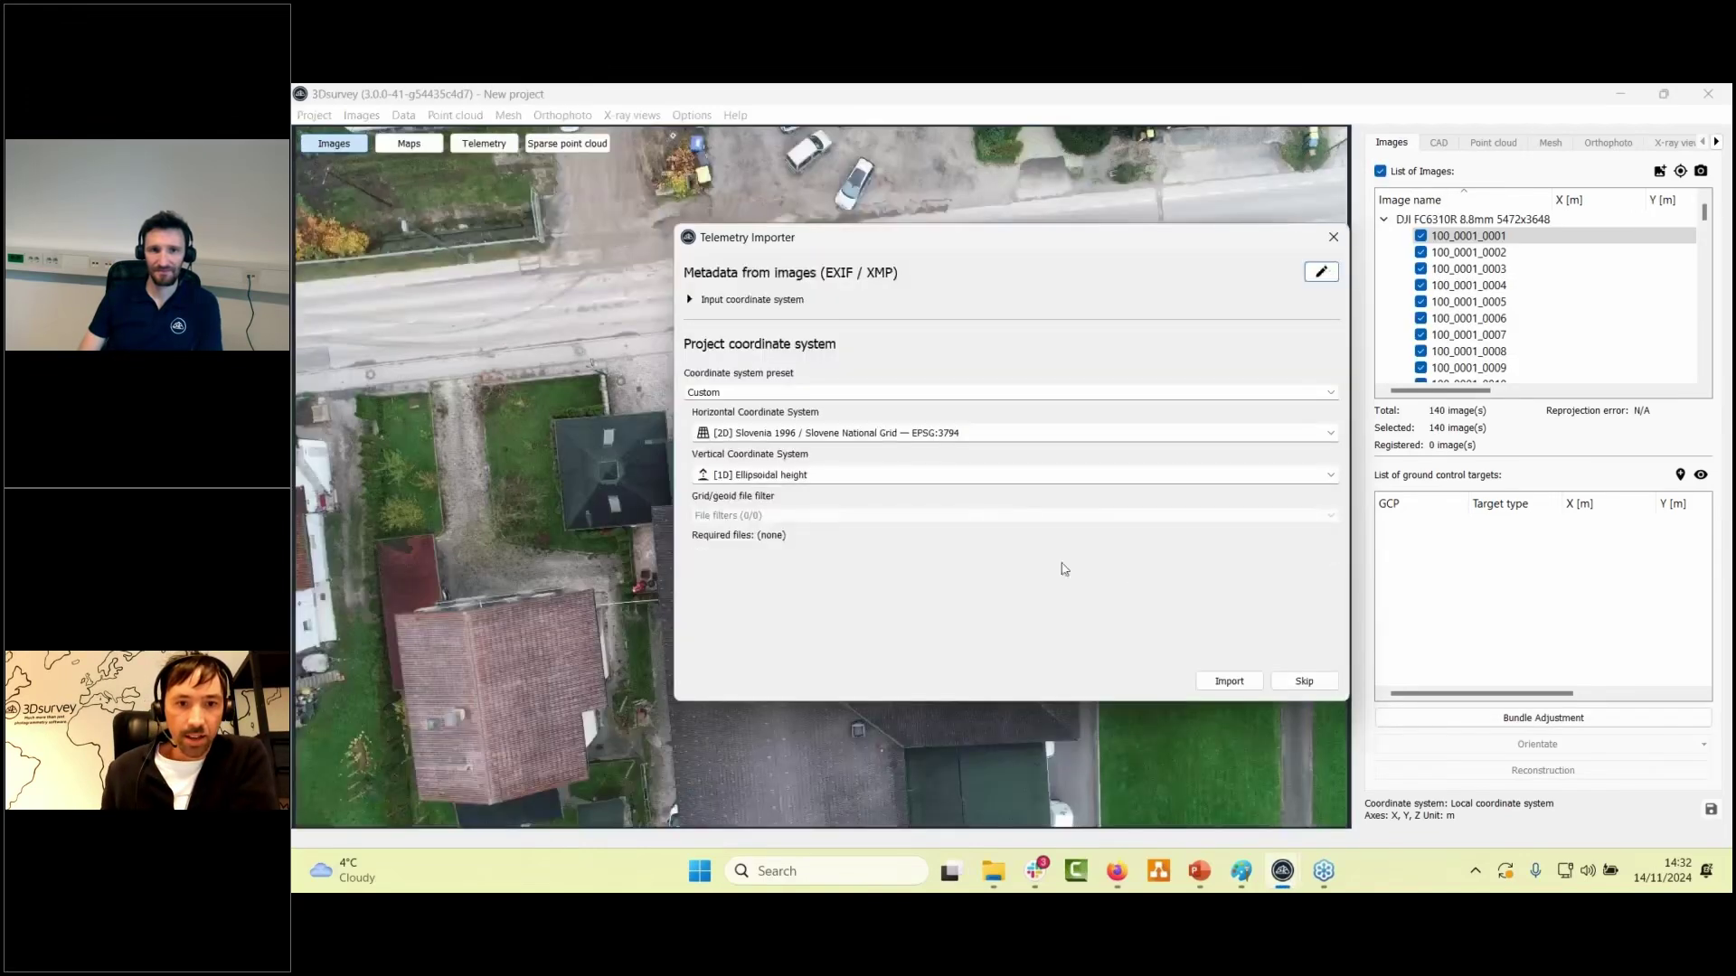
- Replace the Custom coordinate preset text with 'sloven' to filter the preset list
double_click(739, 391)
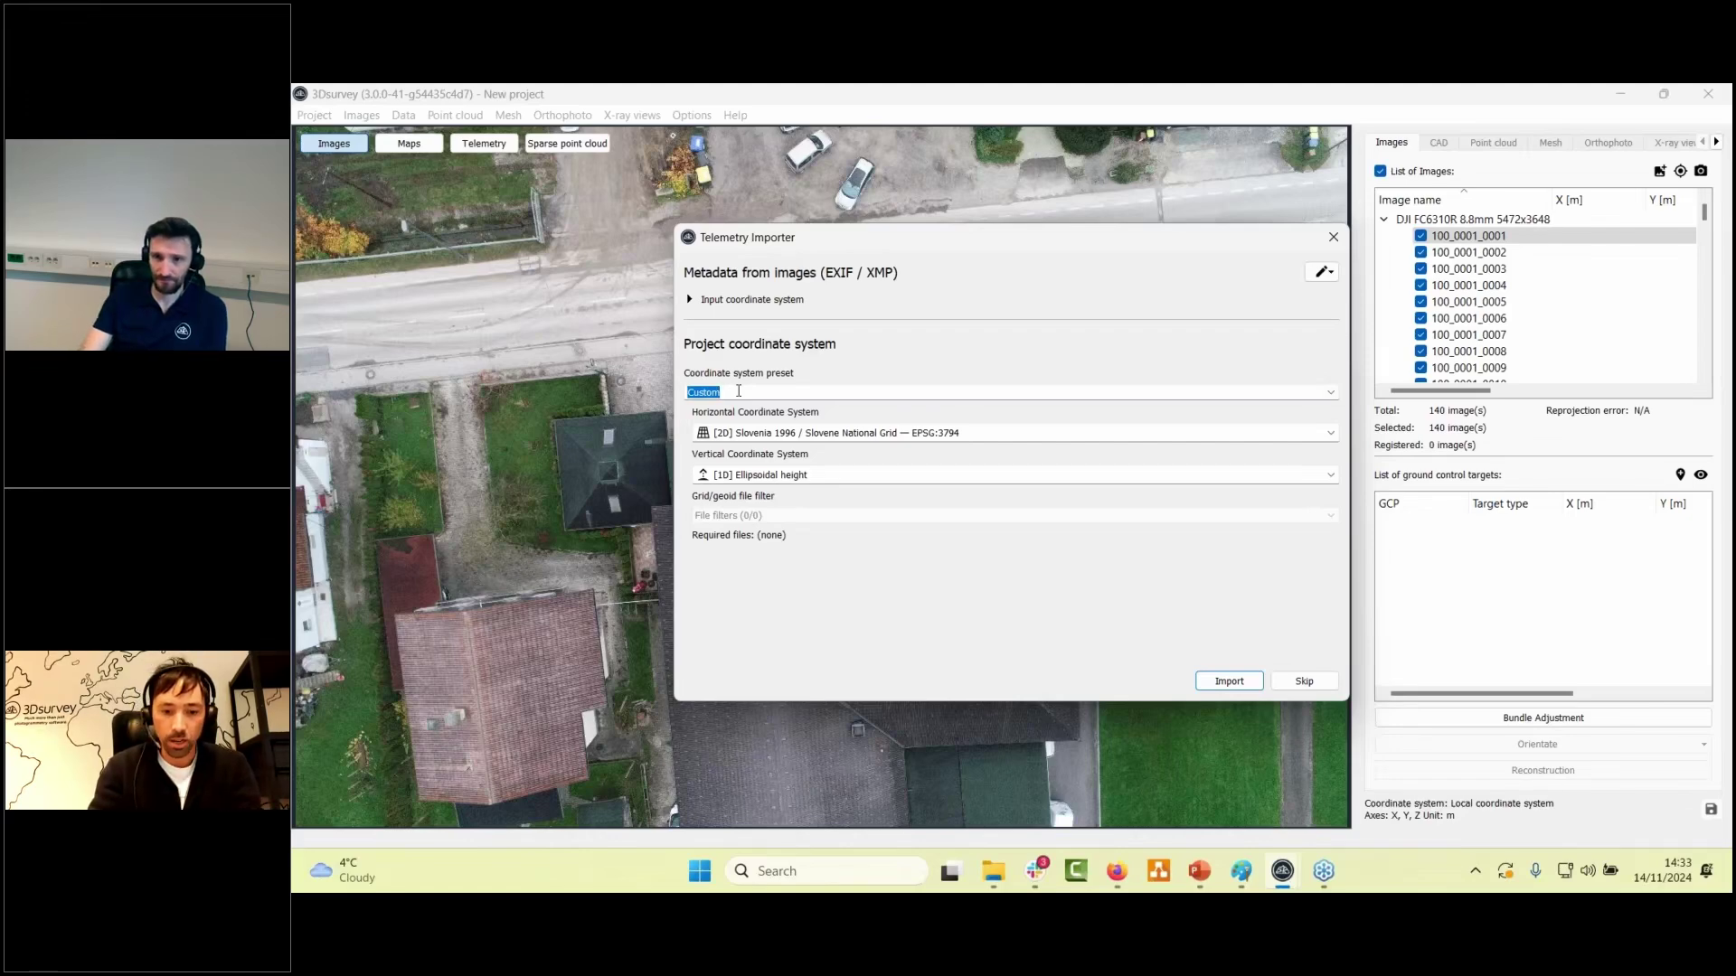
type("sl")
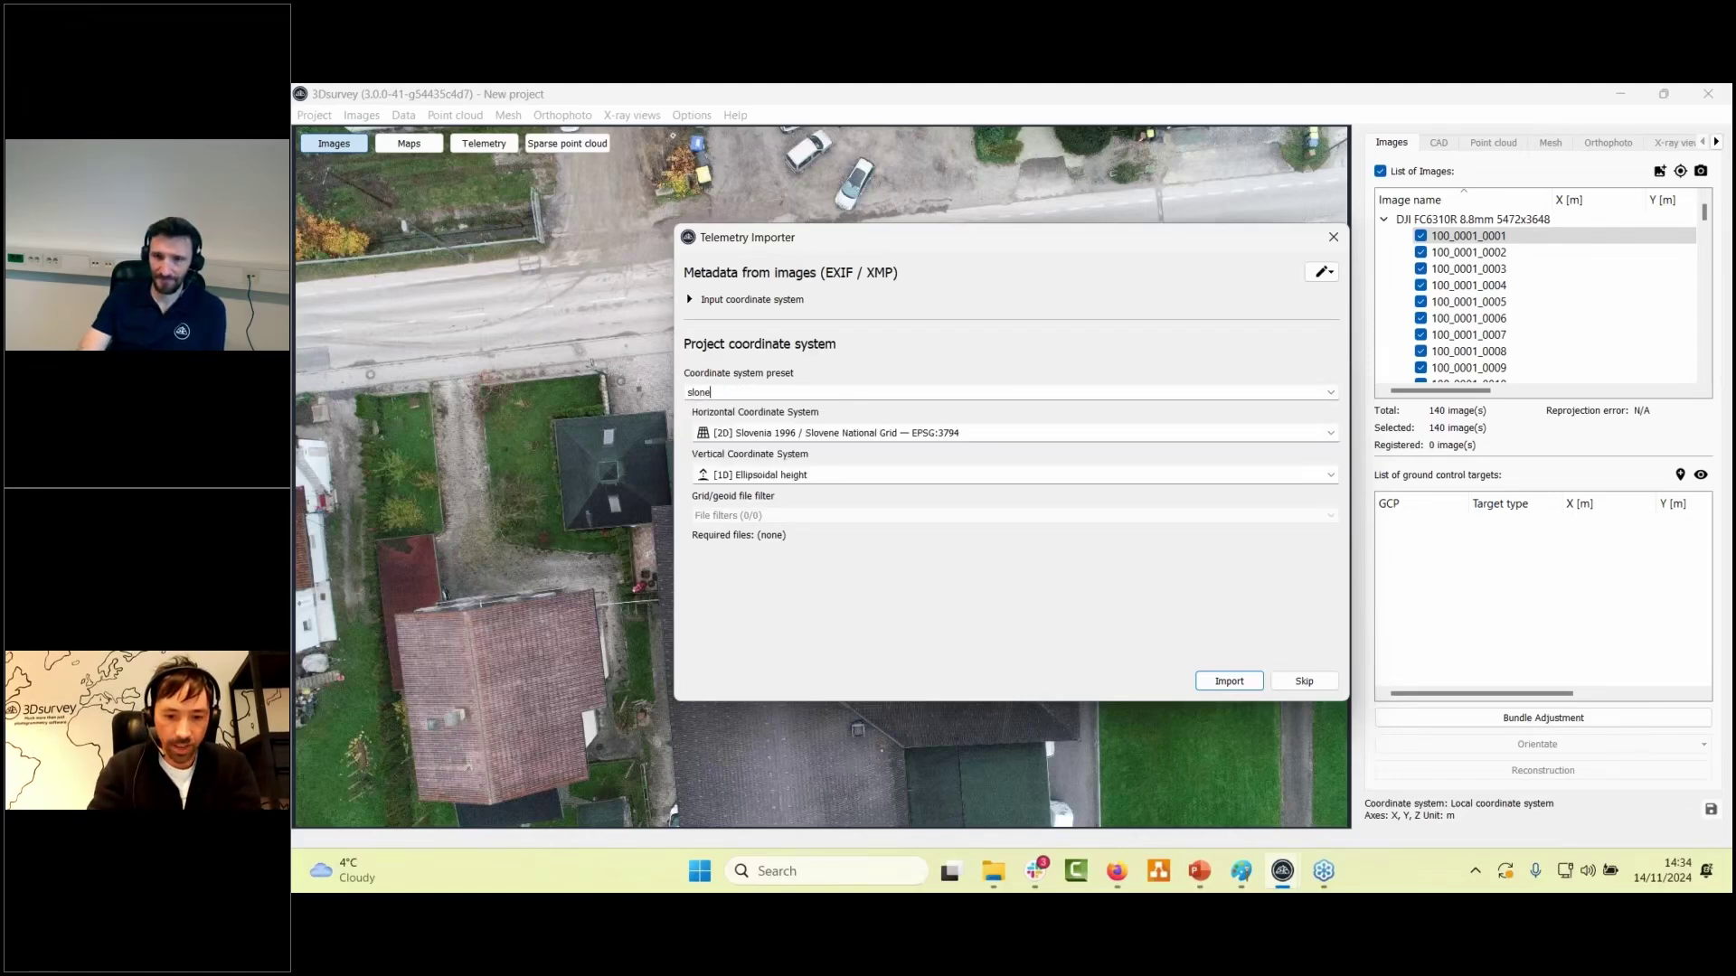
type("oven")
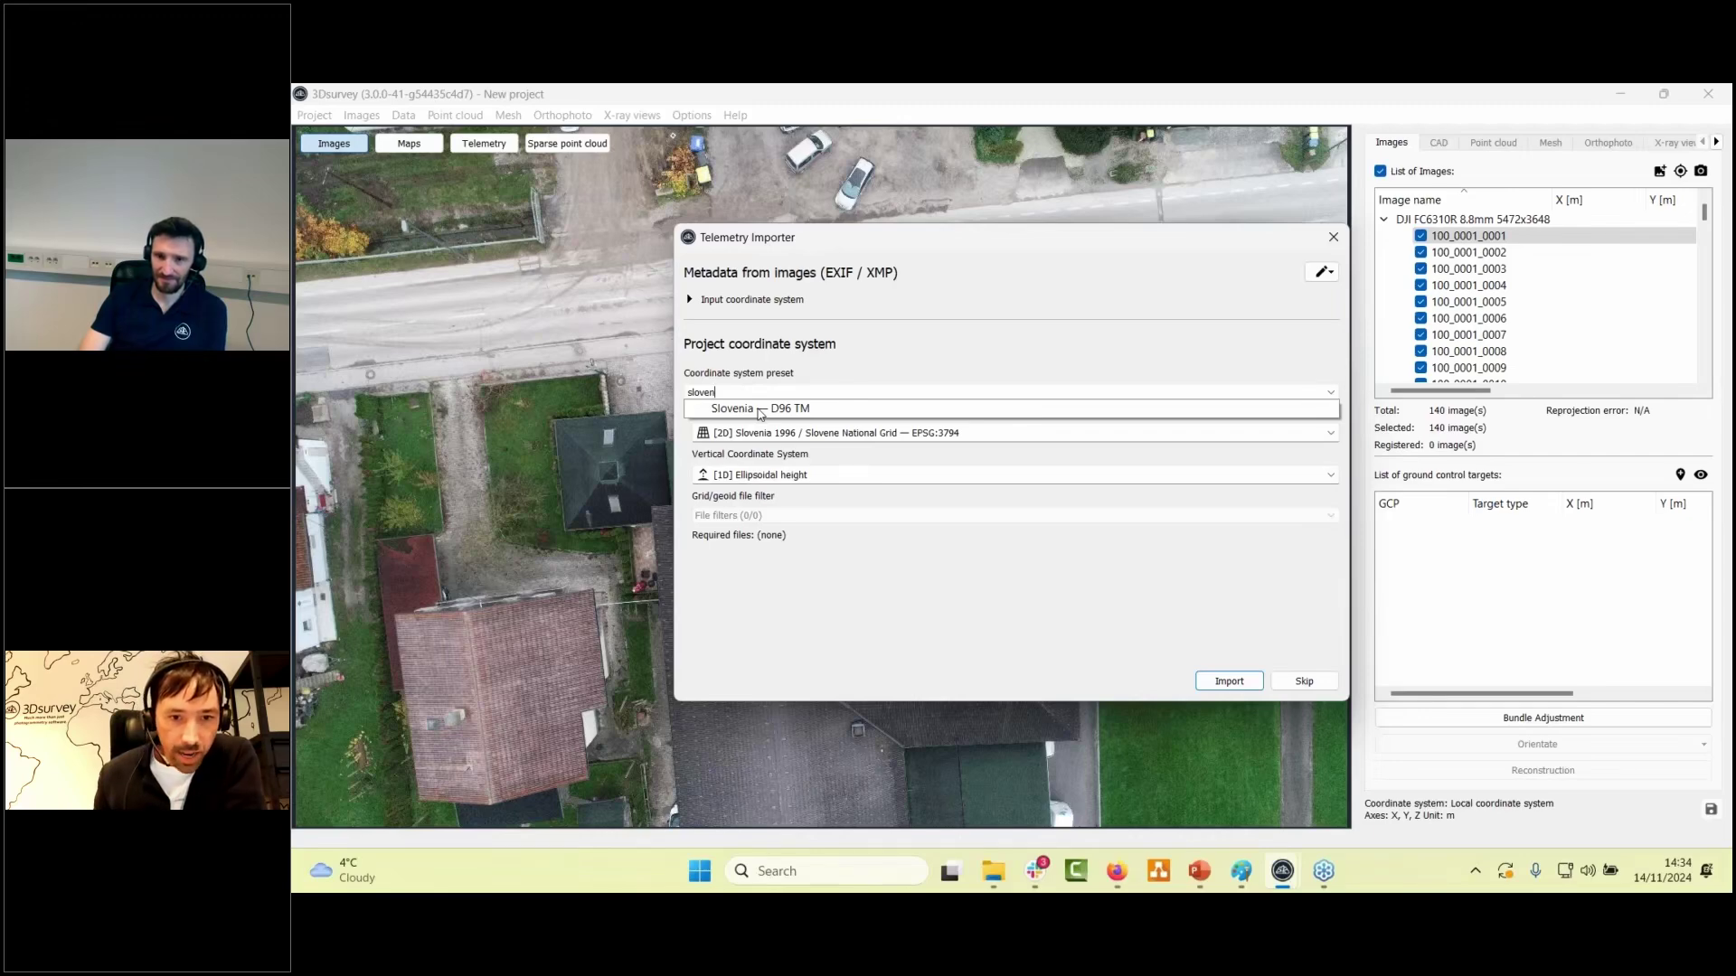
- Choose the Slovenia — D96 TM preset, then select its name in the preset field
left_click(761, 412)
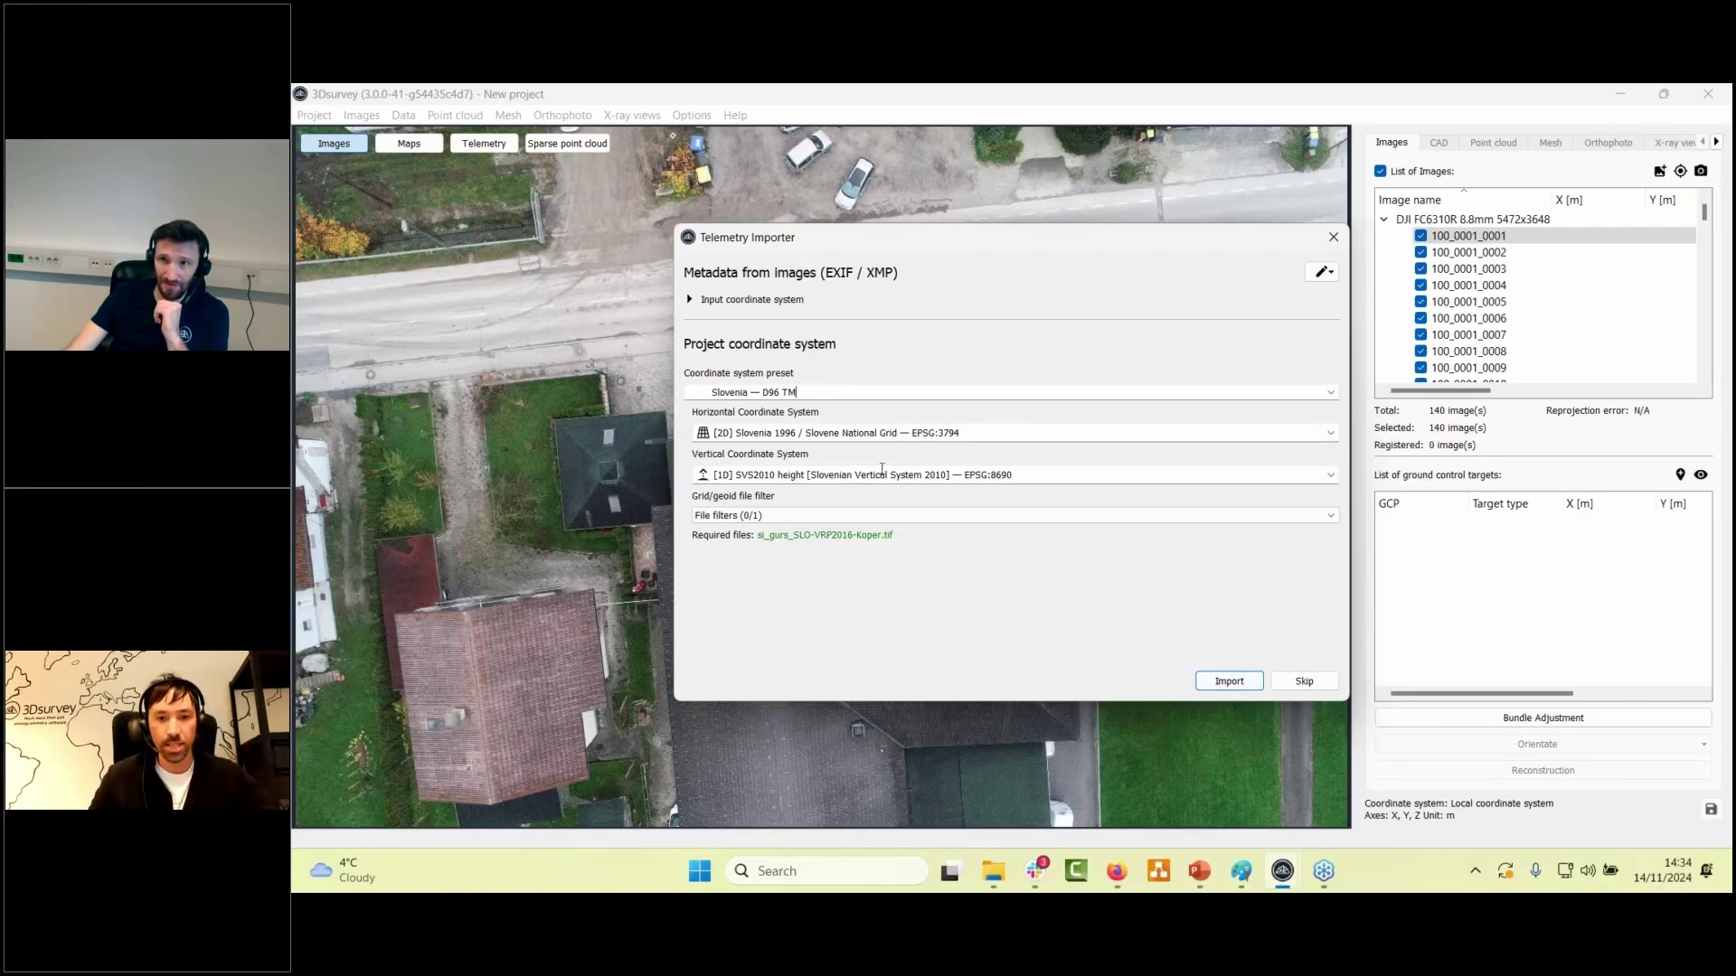
left_click_drag(689, 392, 870, 386)
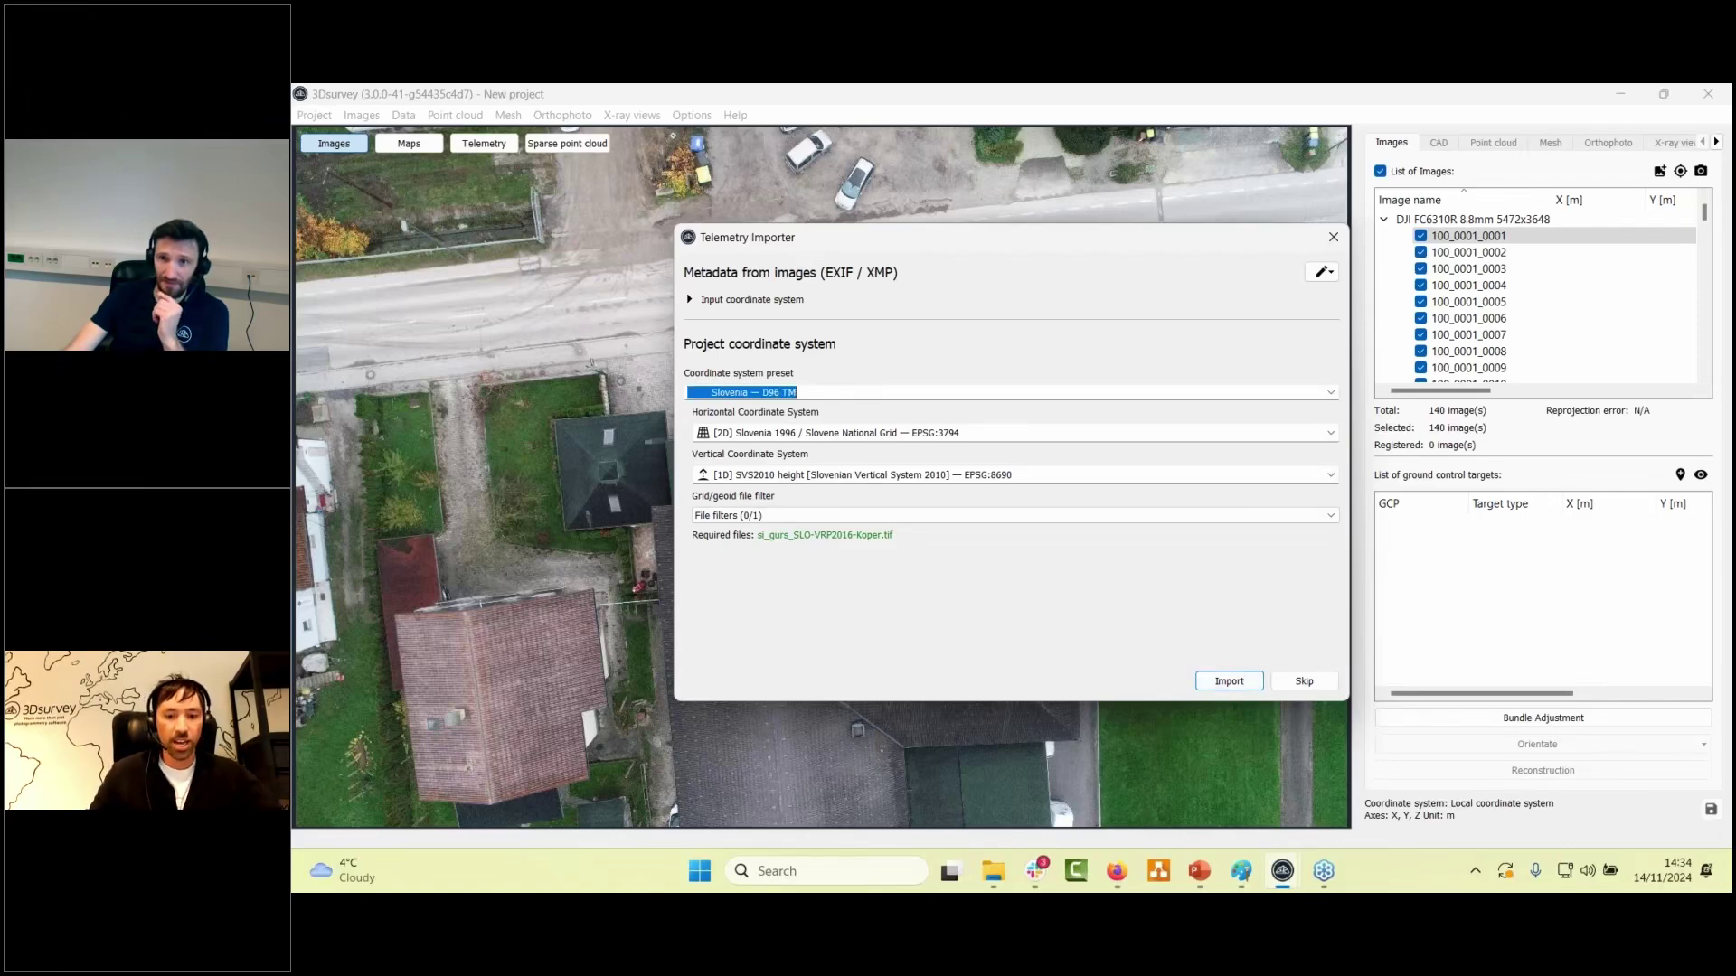
- Search the preset field for austria, australia and german, closing suggestions without choosing one
type("austri")
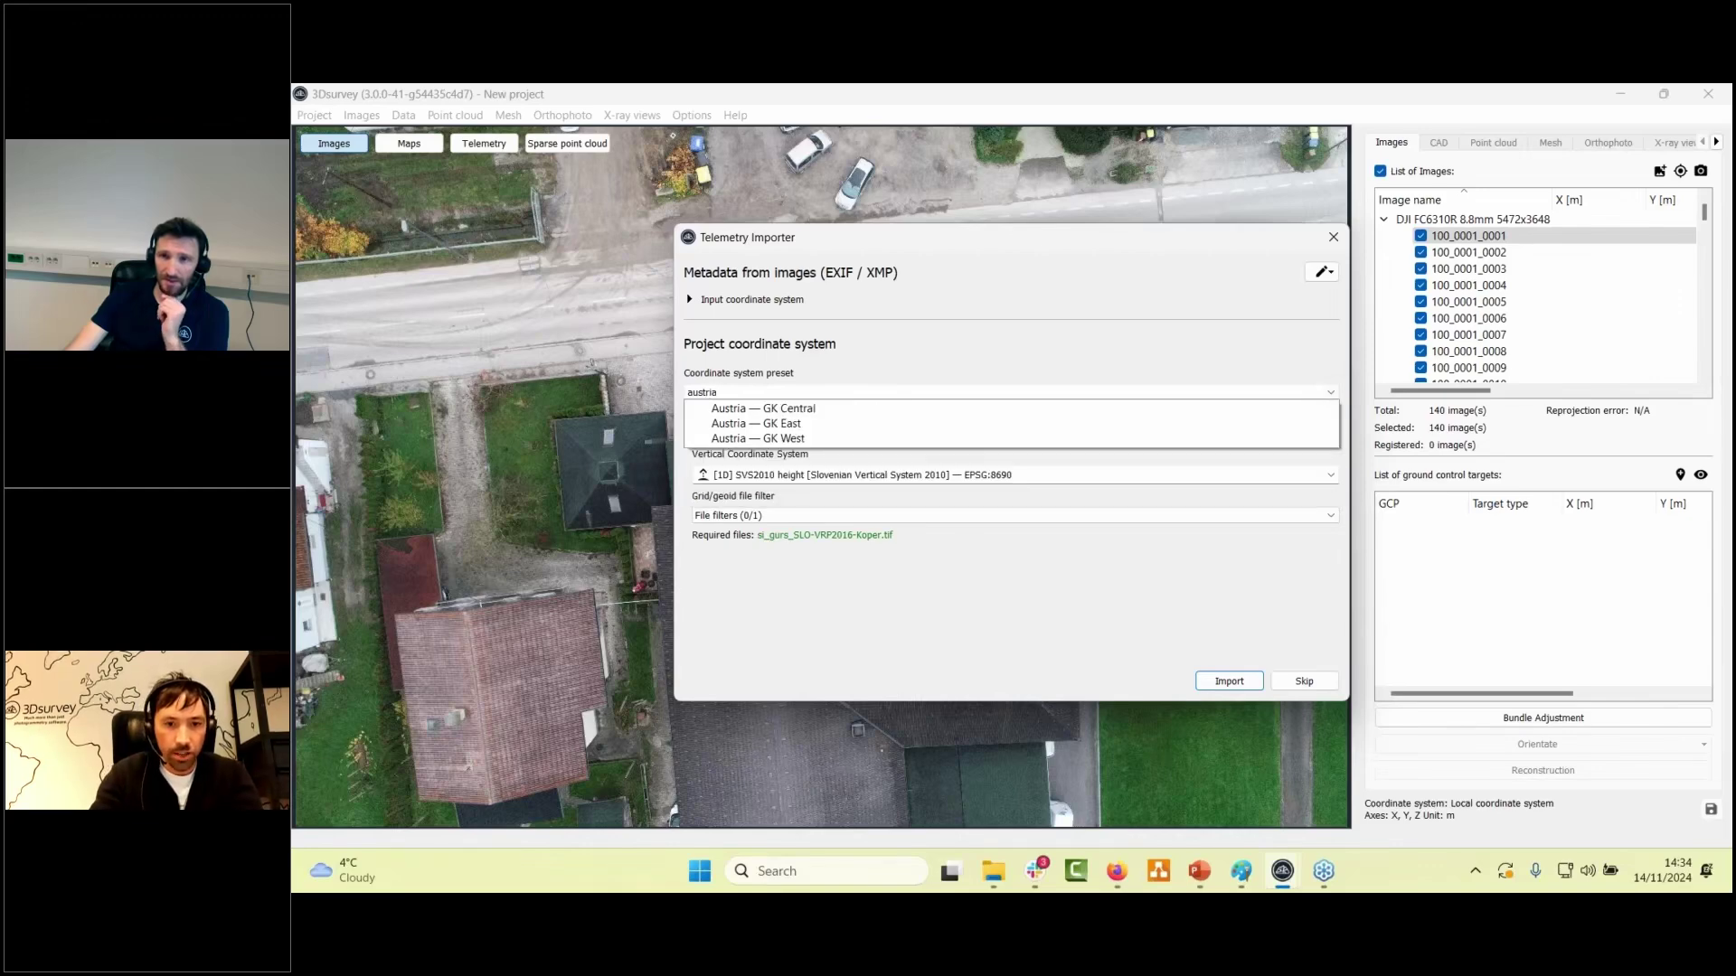
type("a")
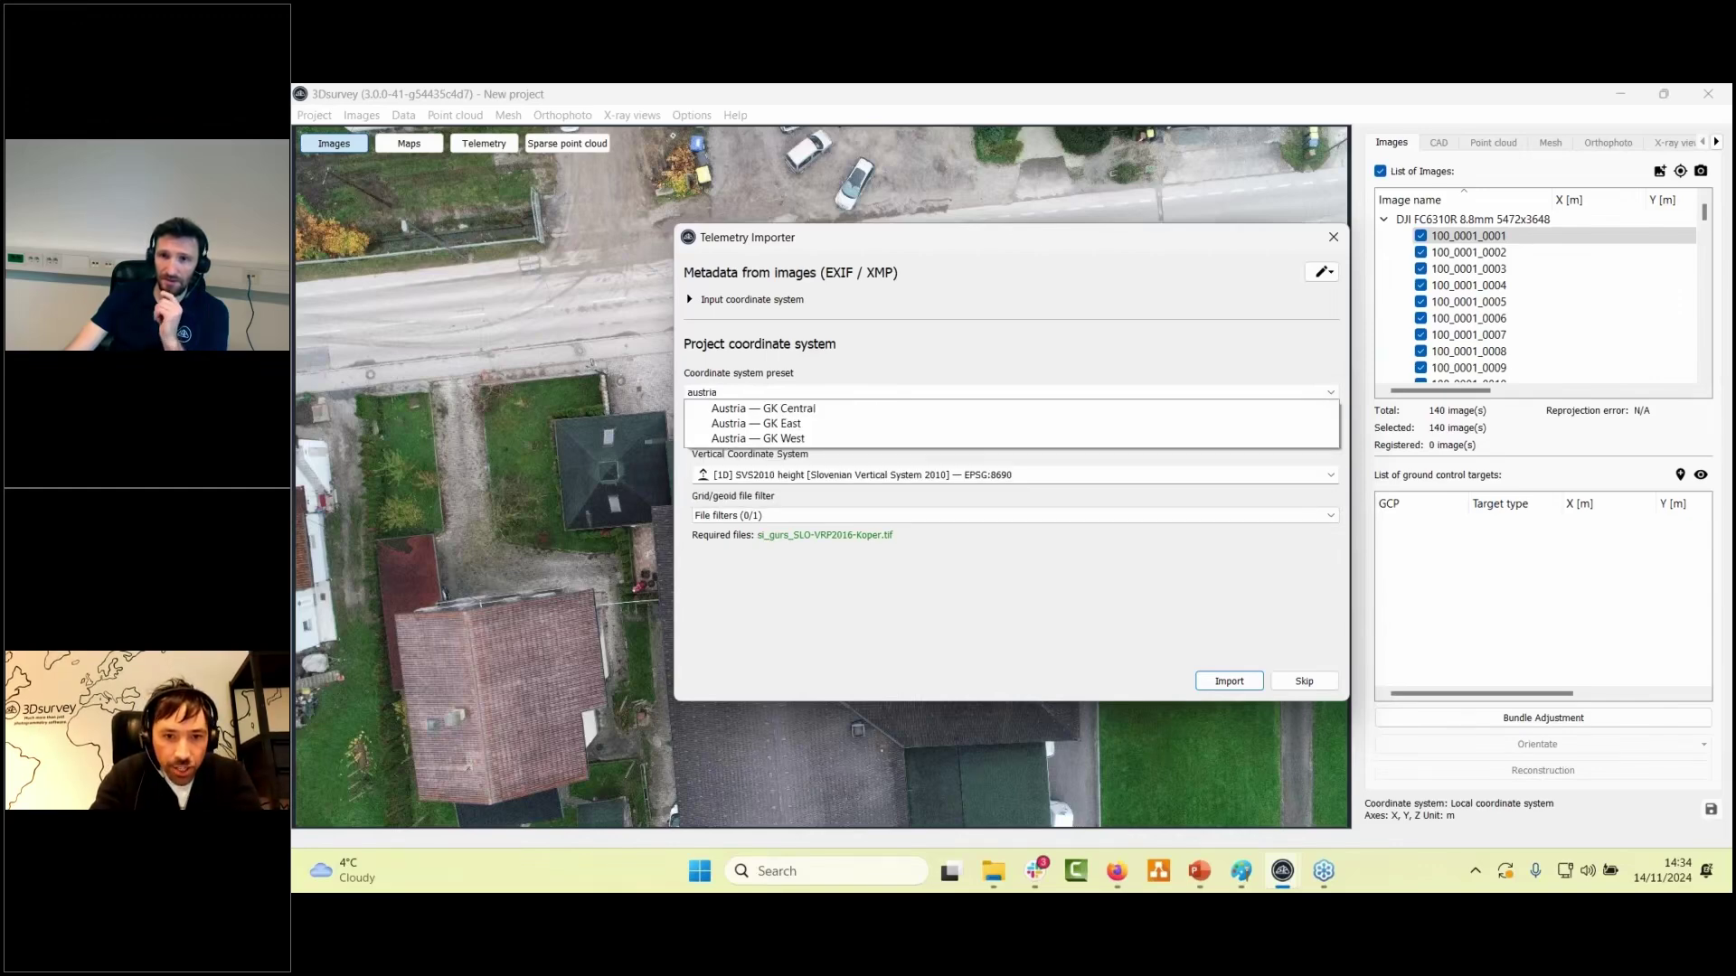
type("ž")
key("BackSpace")
key("BackSpace")
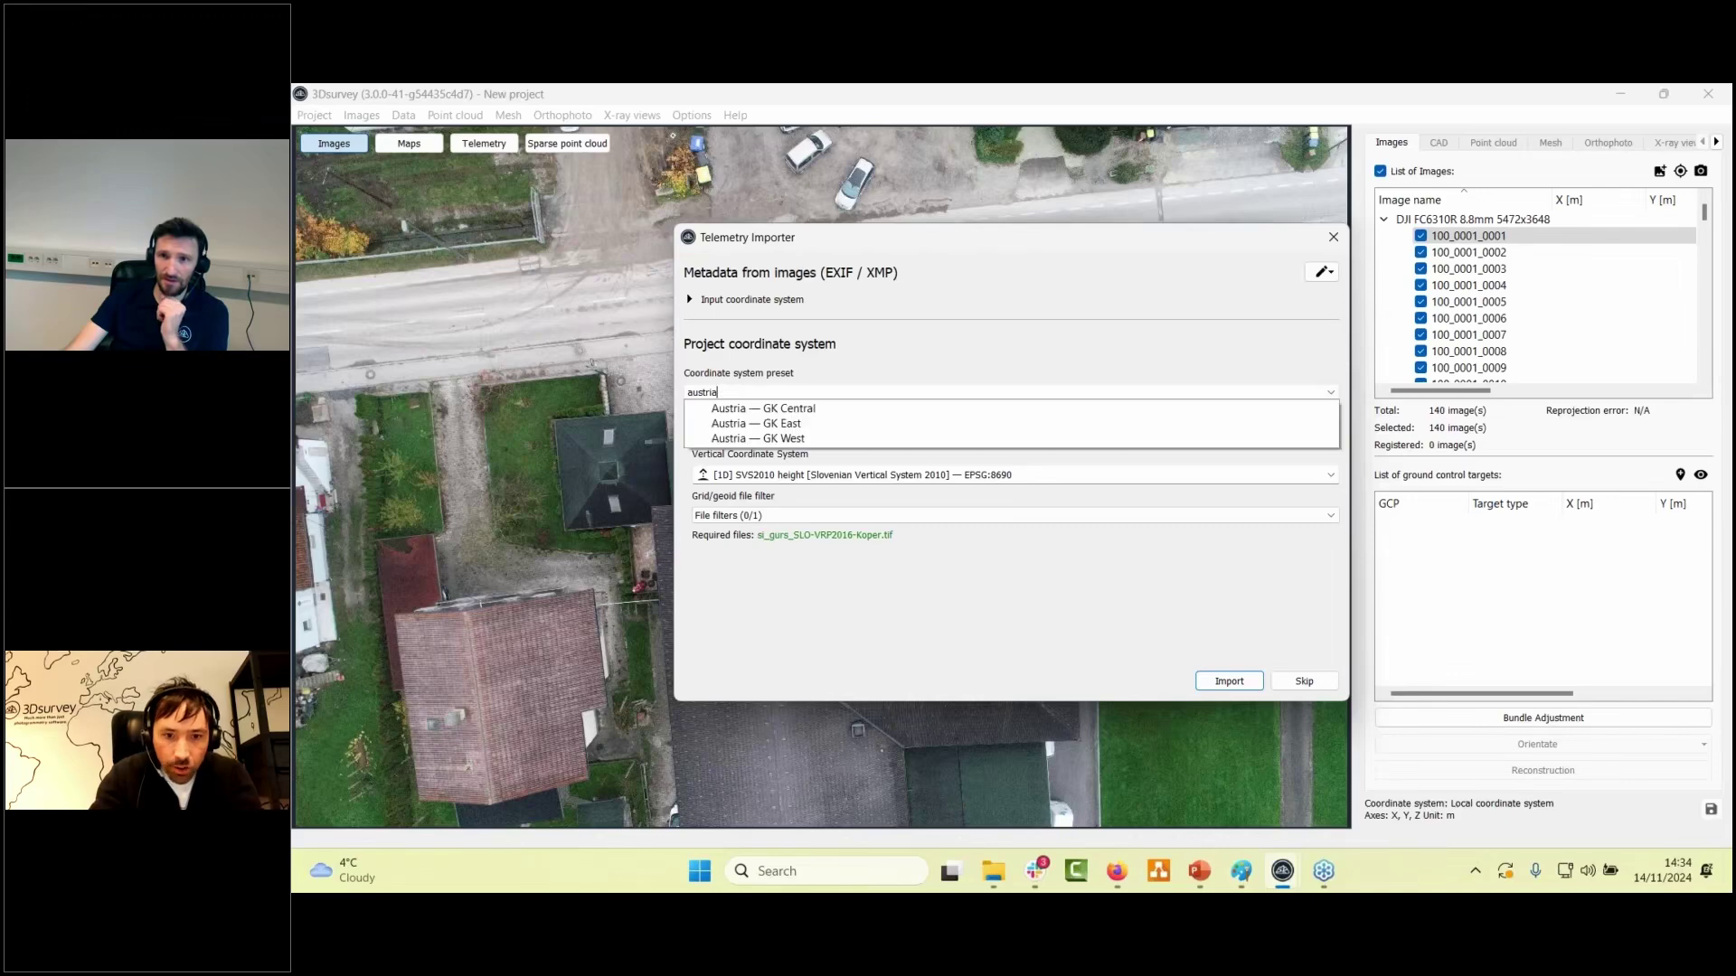
key("BackSpace")
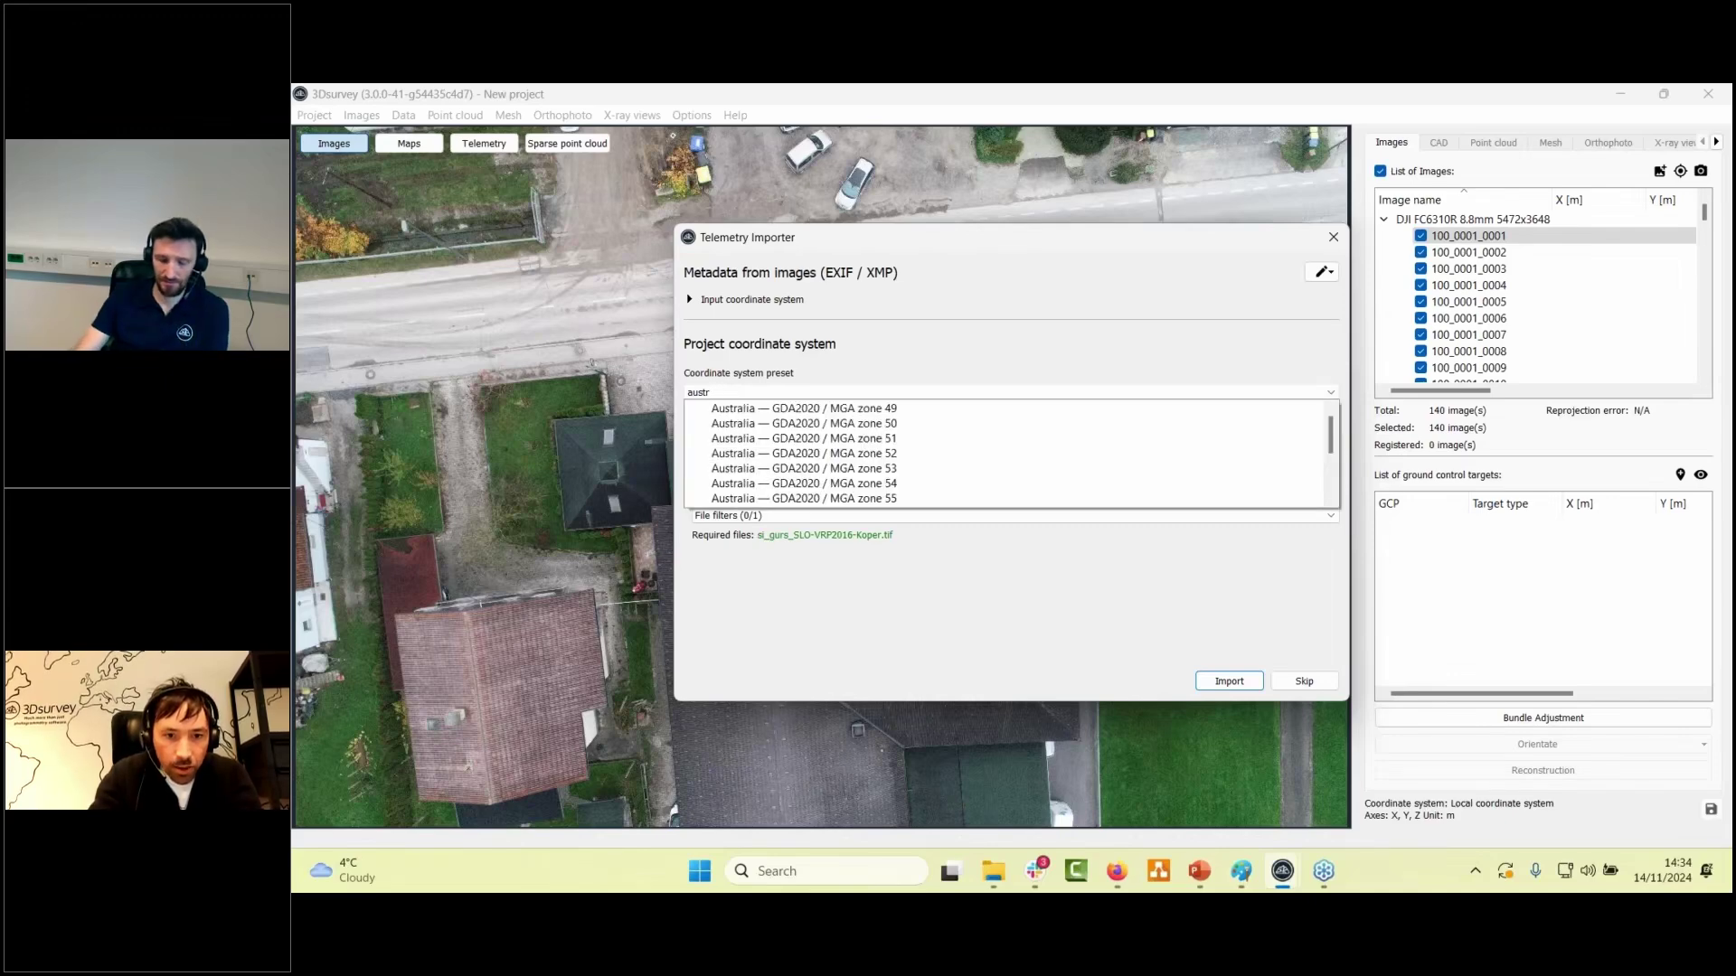
type("a")
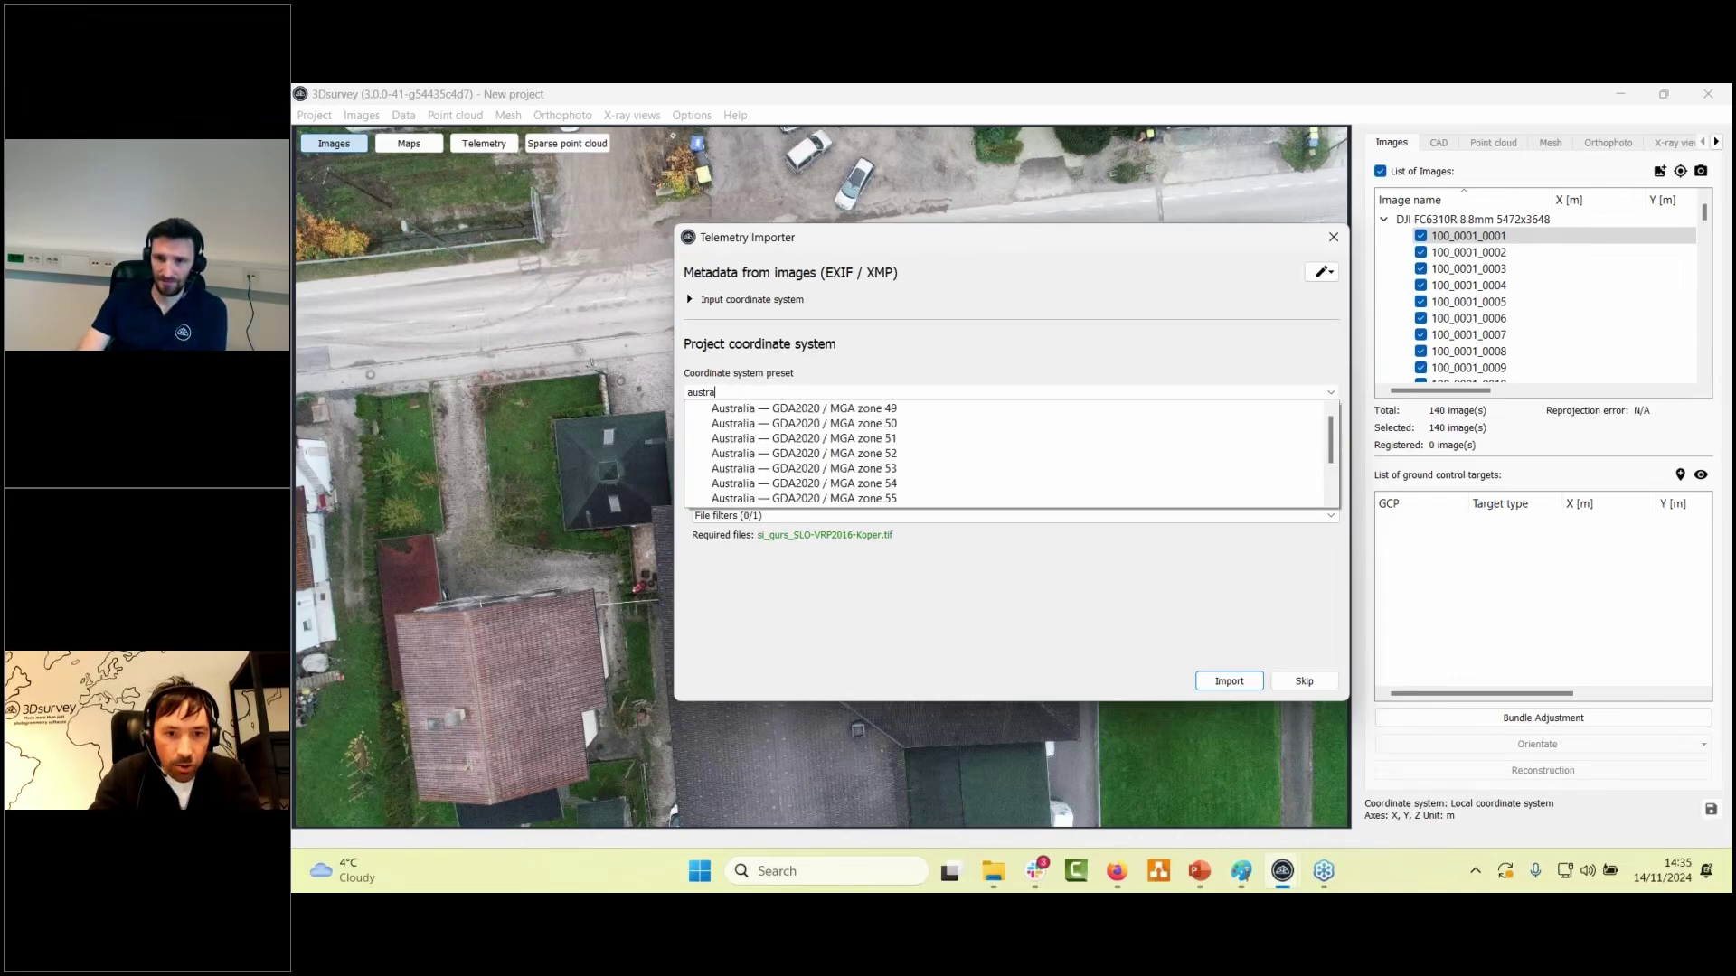
key("BackSpace")
key("BackSpace")
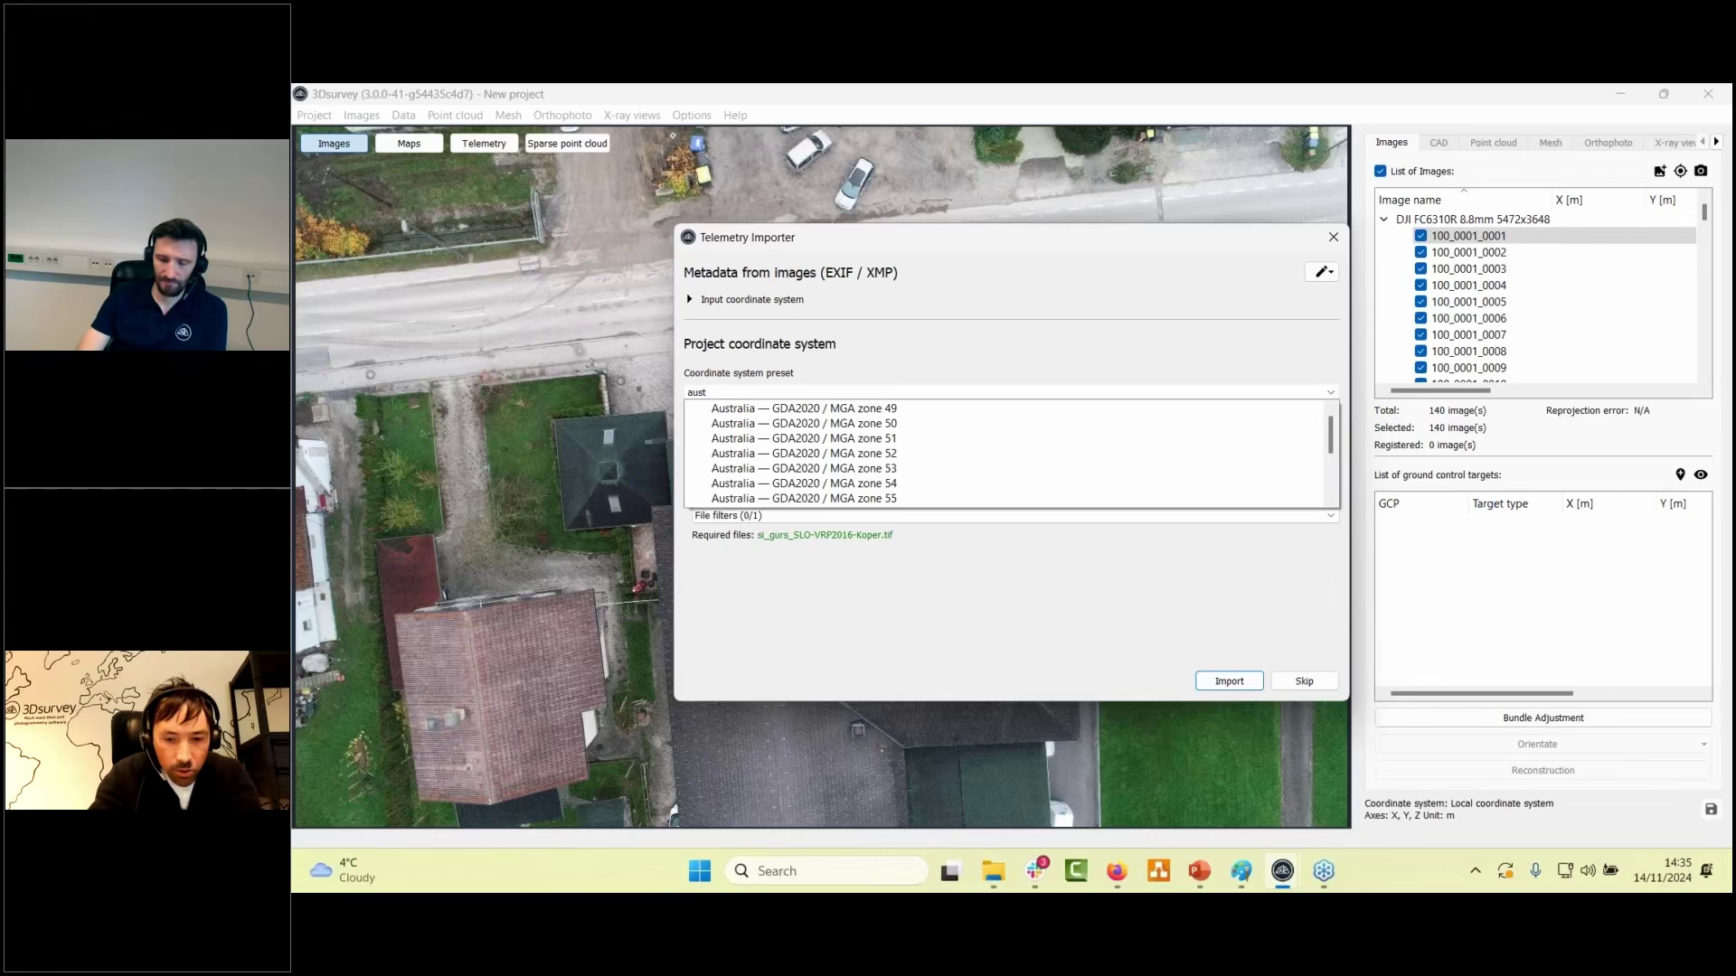
type("ria")
key("ctrl+a")
key("BackSpace")
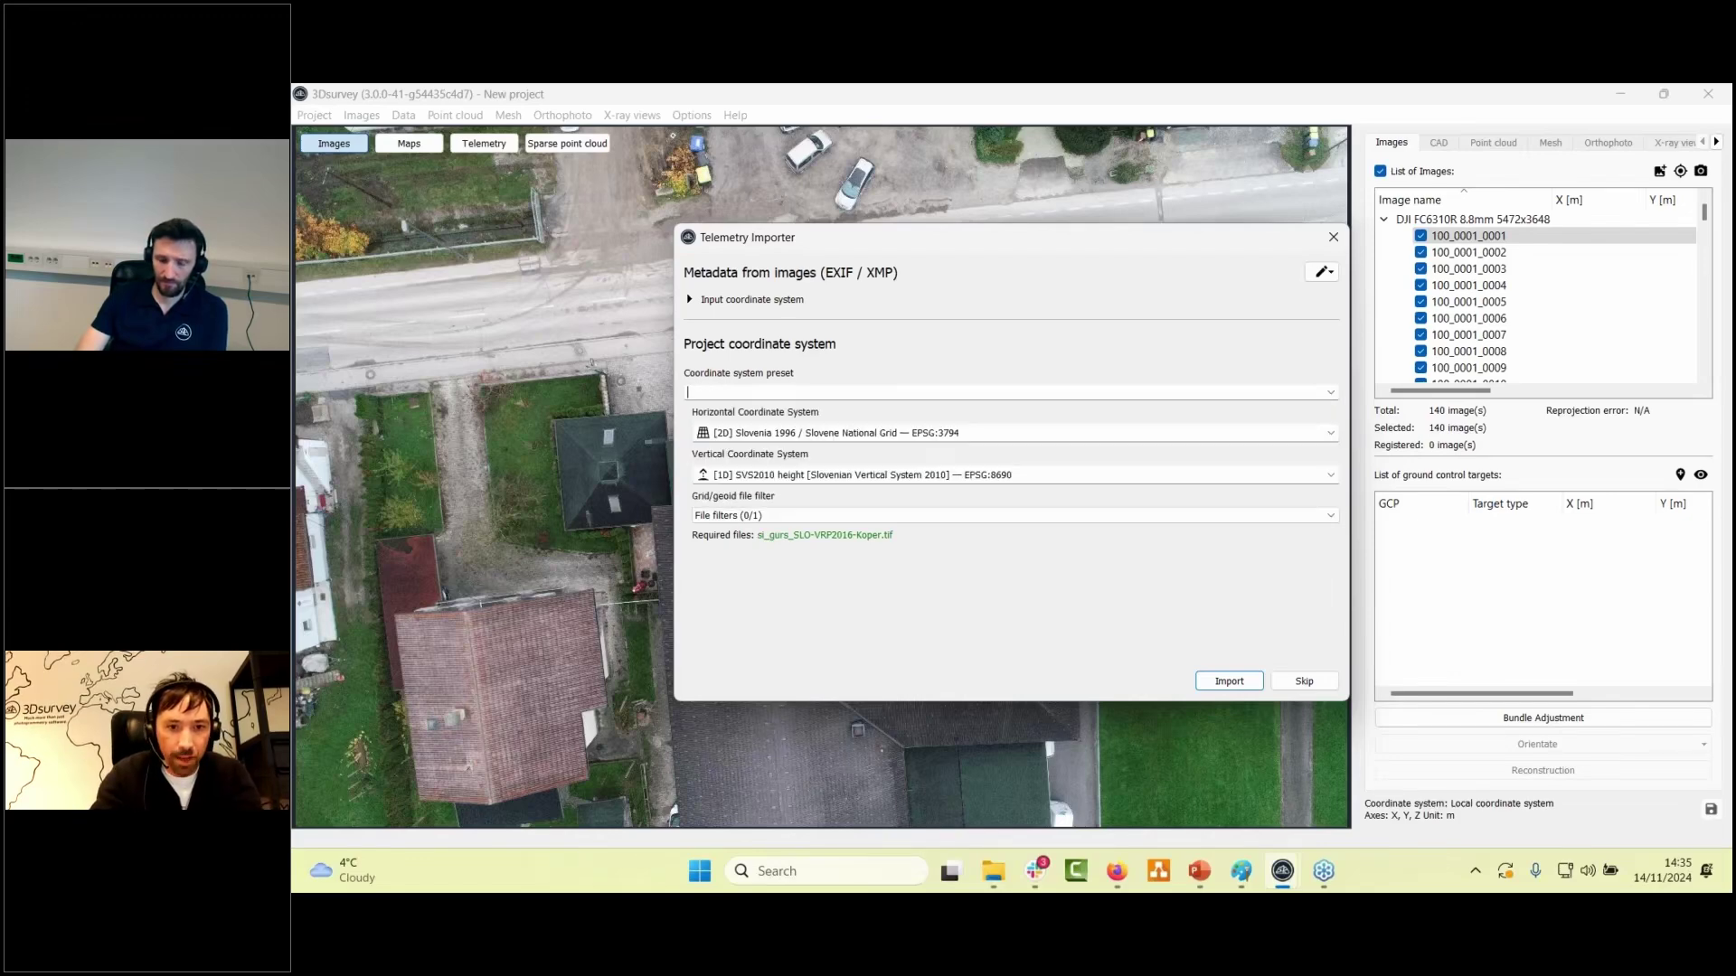
type("german")
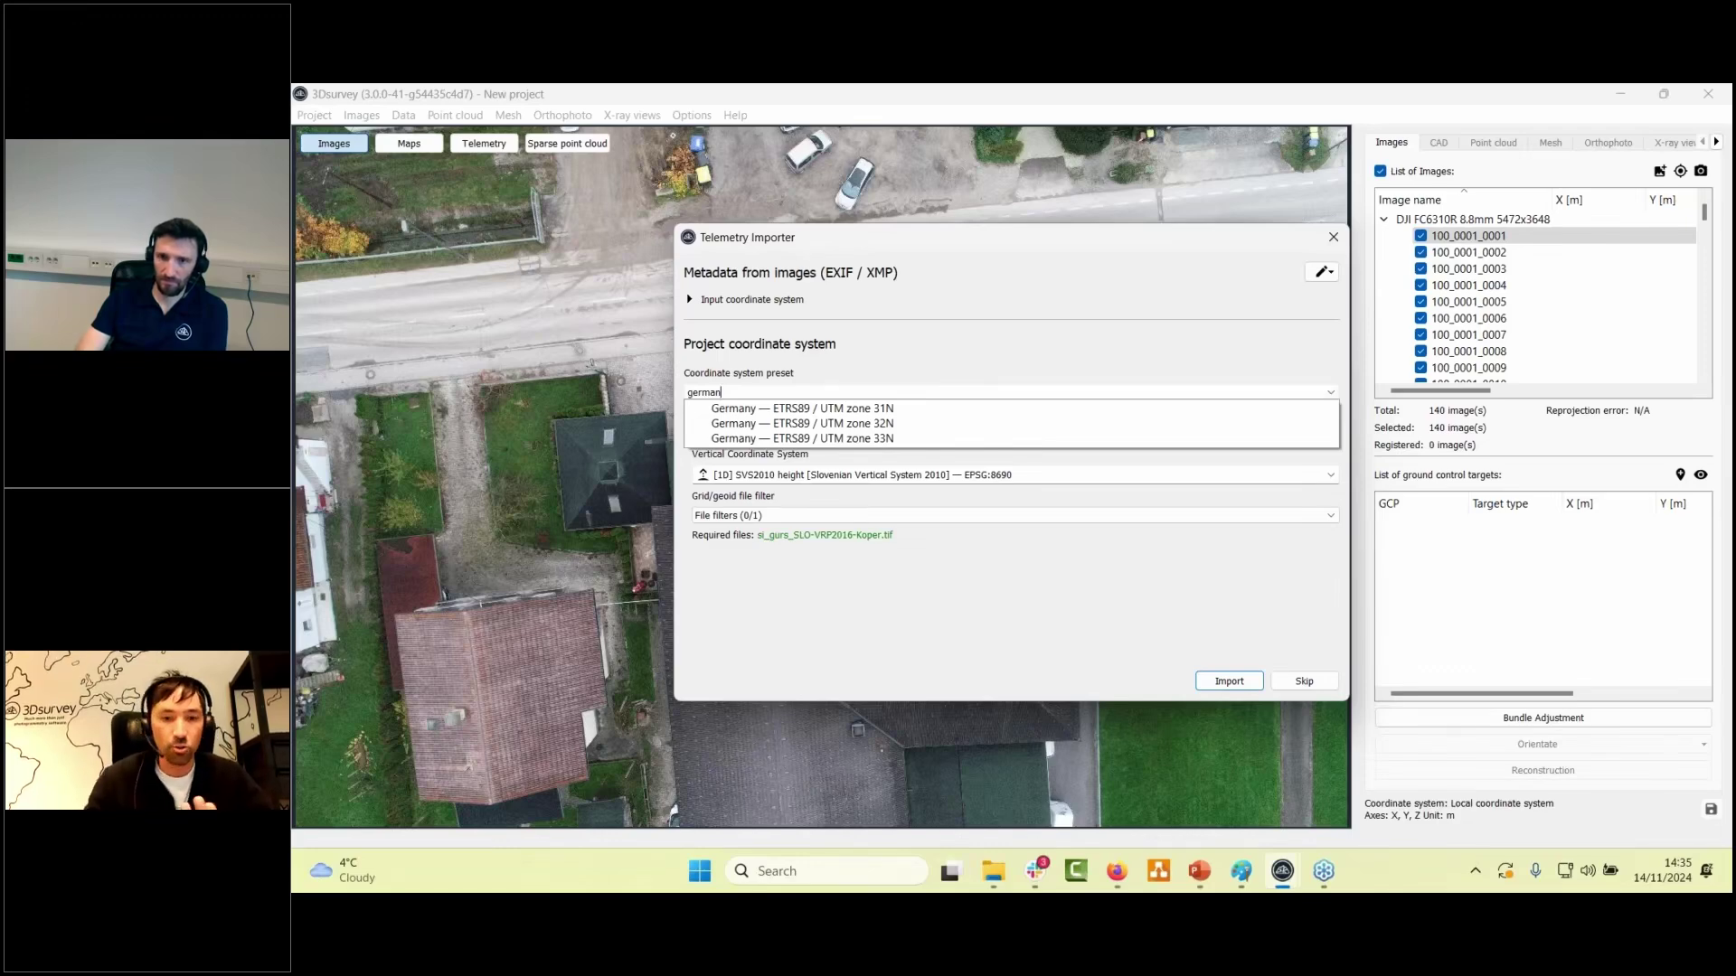
left_click(882, 380)
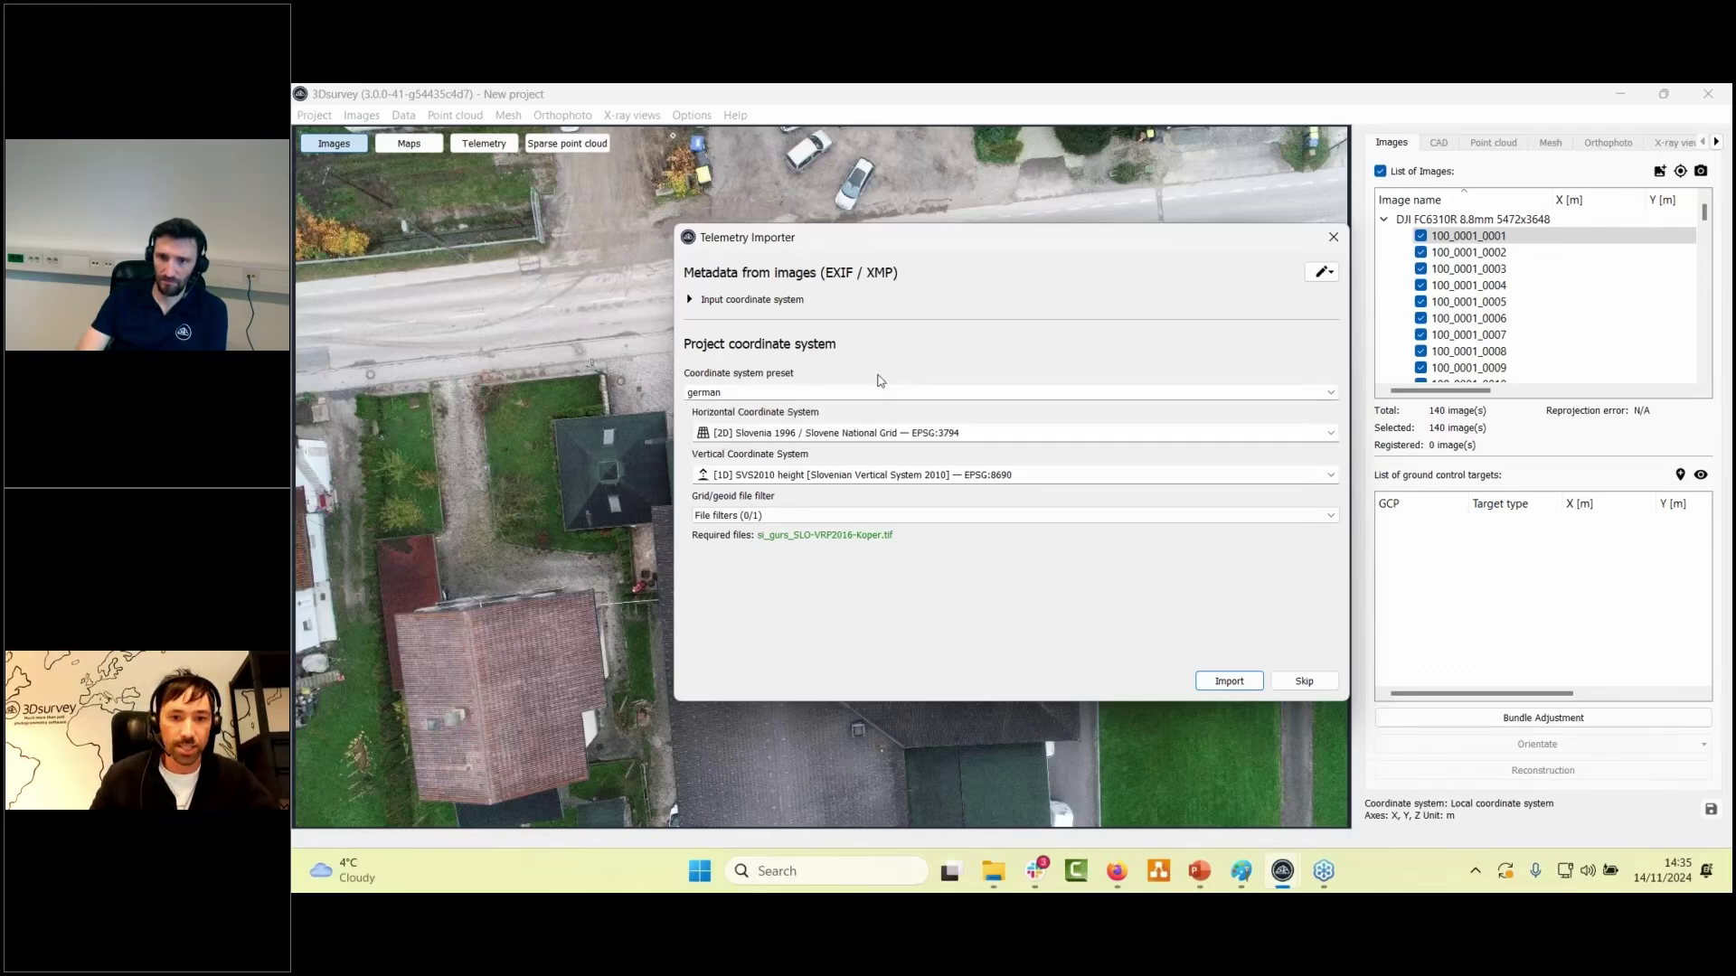
- Check the horizontal coordinate system list, keeping Slovenia 1996 selected
triple_click(798, 433)
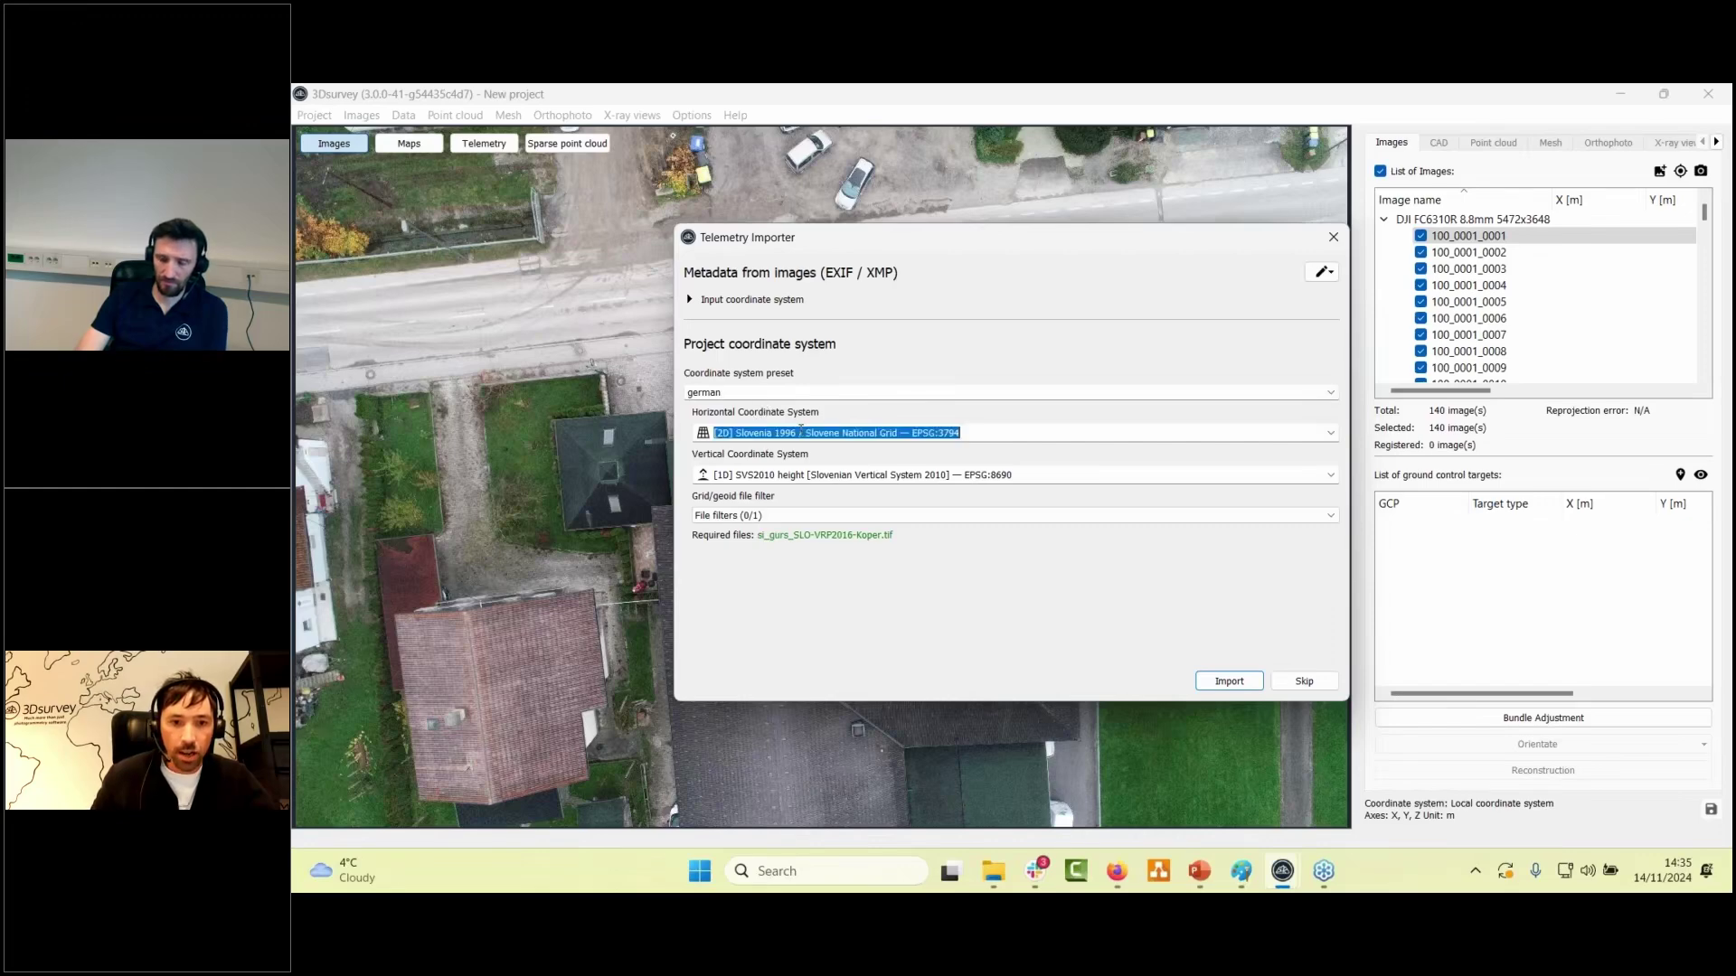
left_click(1329, 435)
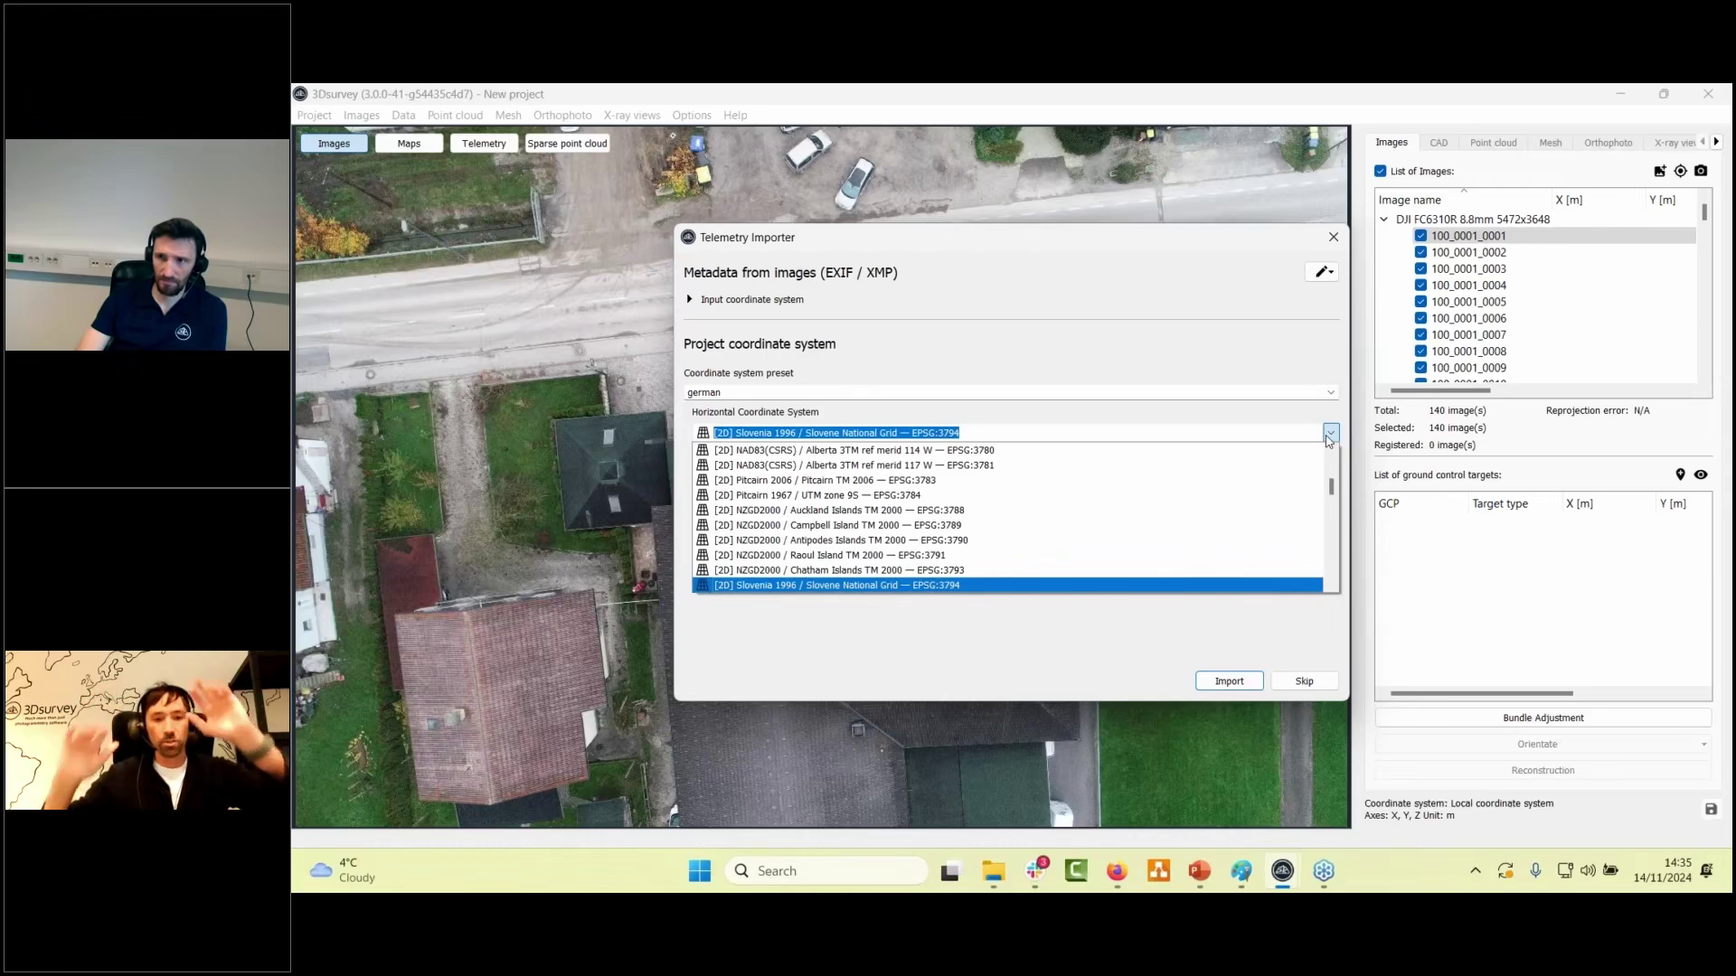
left_click(1274, 414)
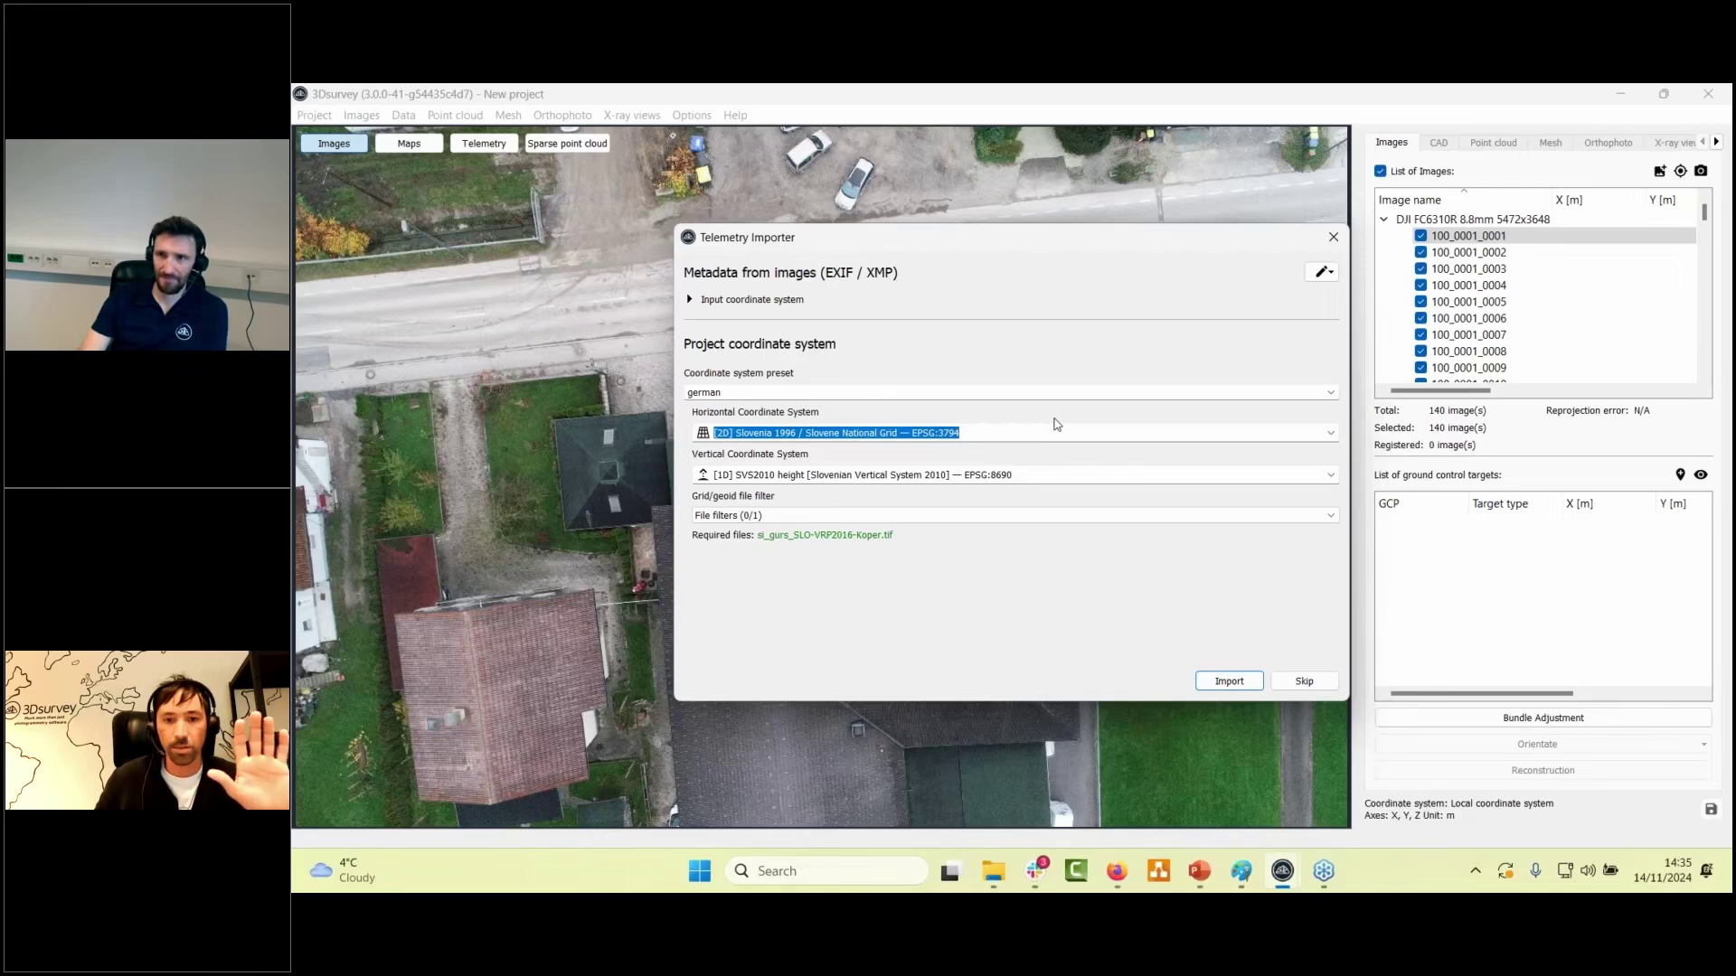
- Import the image telemetry using the Slovenia — D96 TM coordinate preset
double_click(748, 393)
type("sloveni")
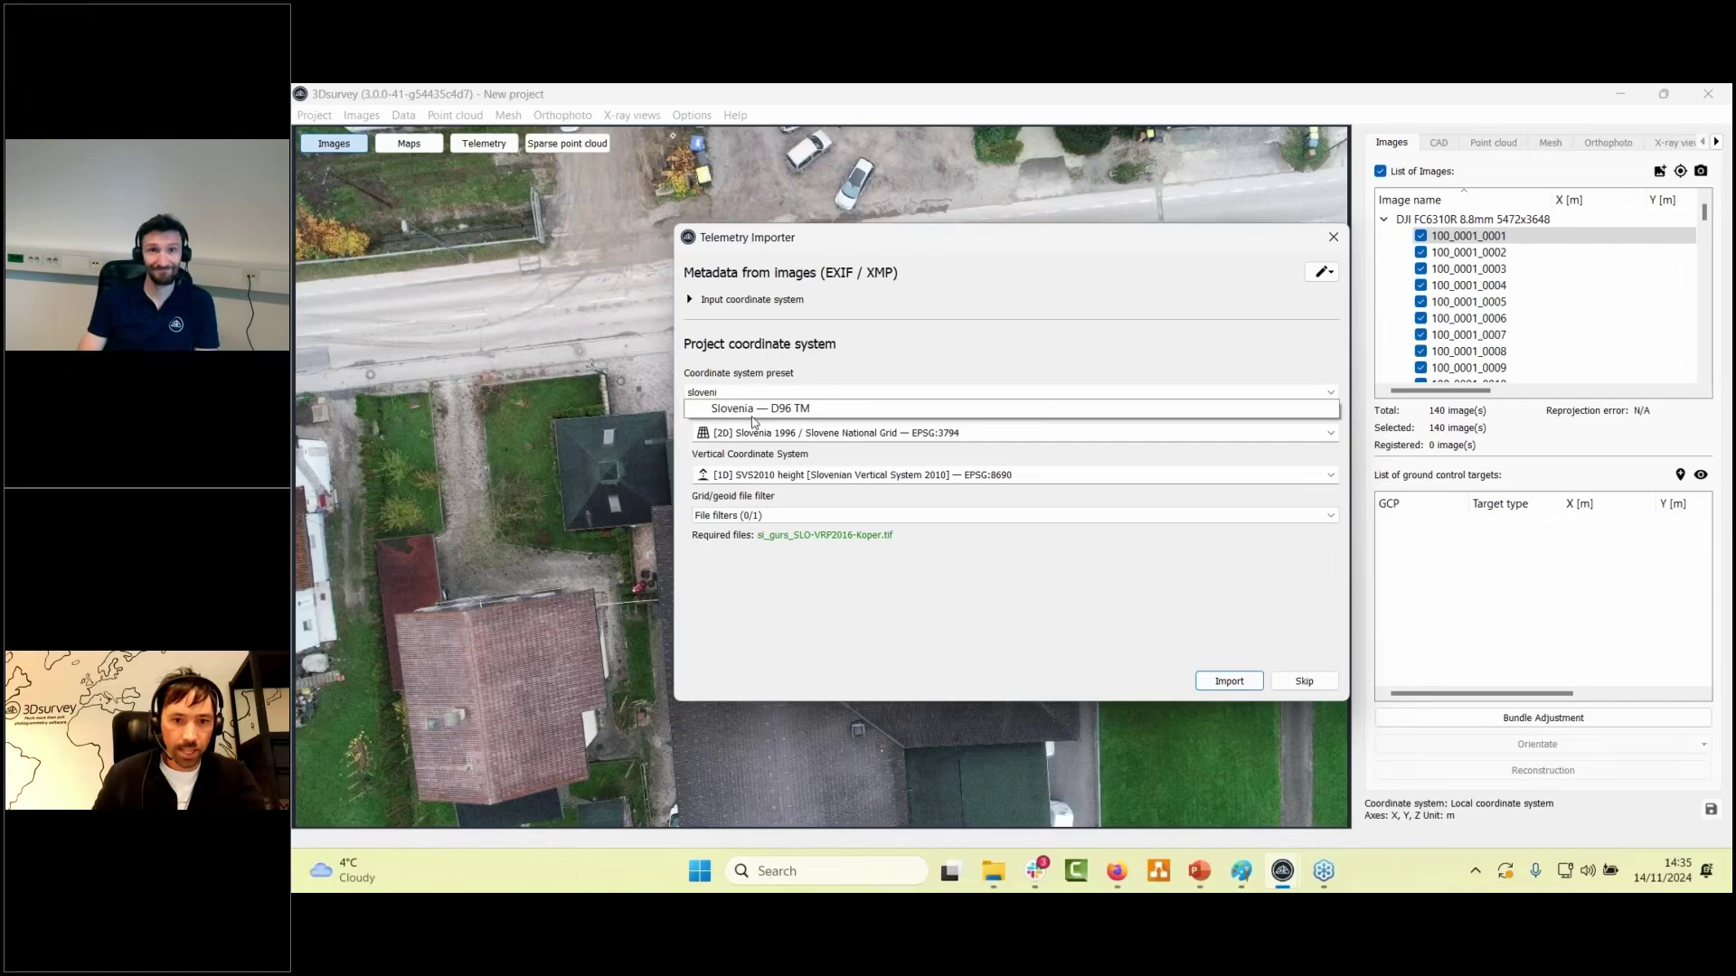
key("Return")
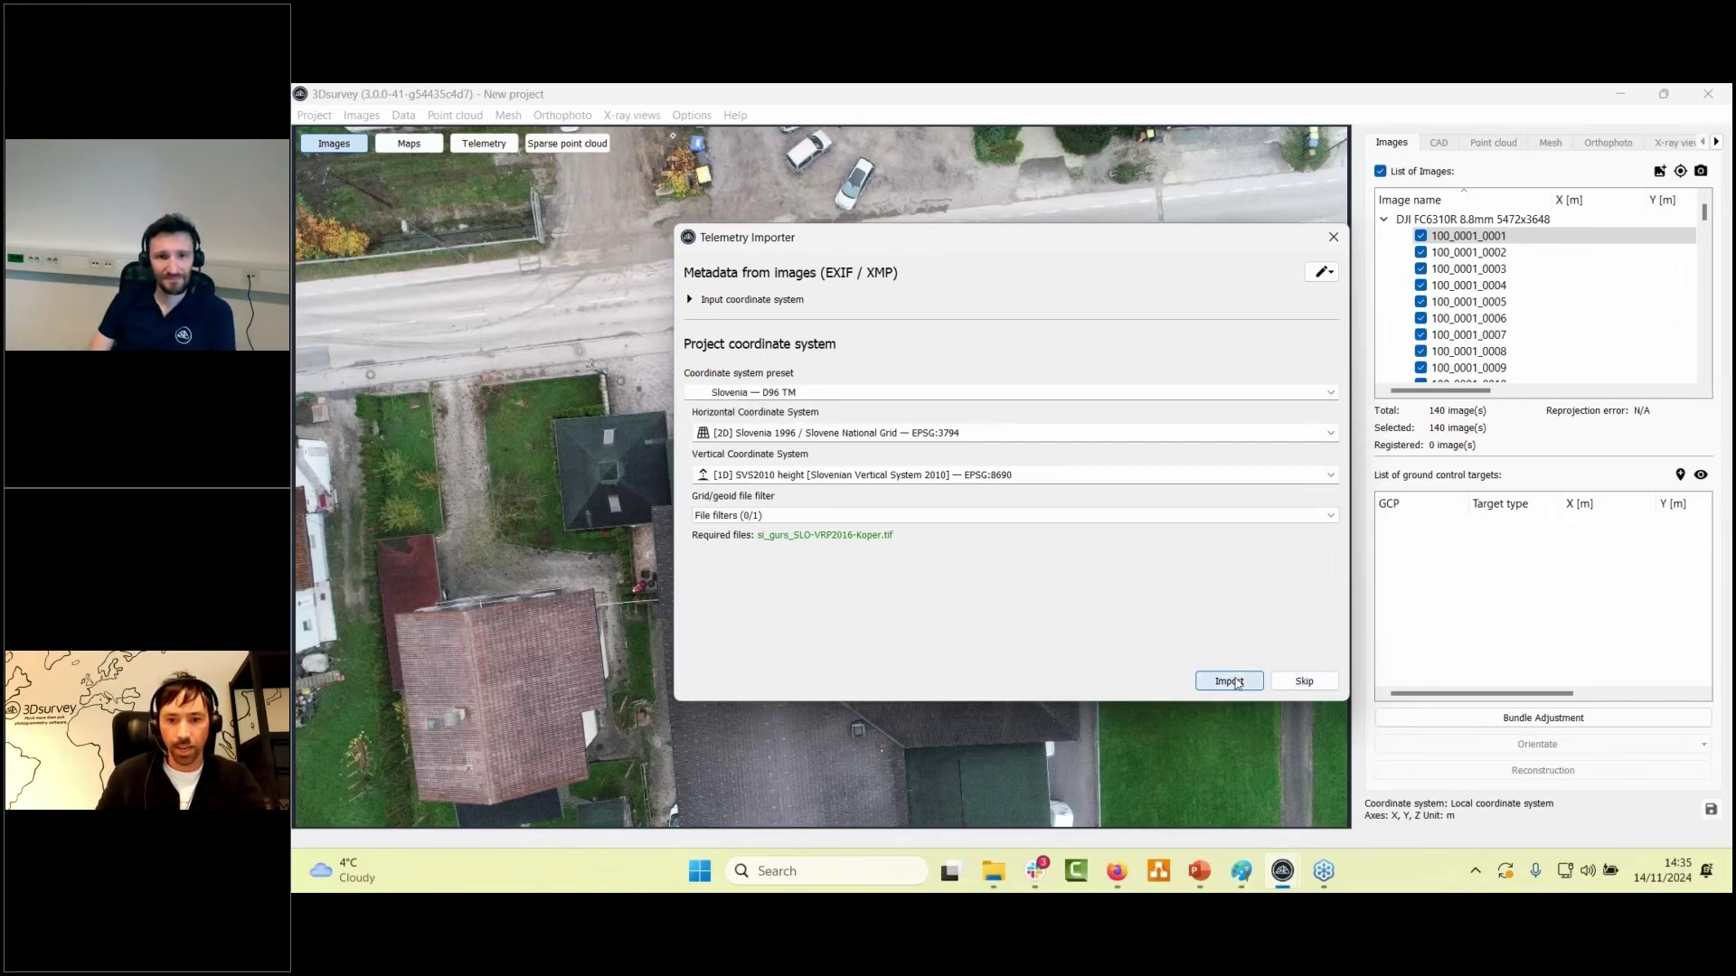
left_click(1228, 681)
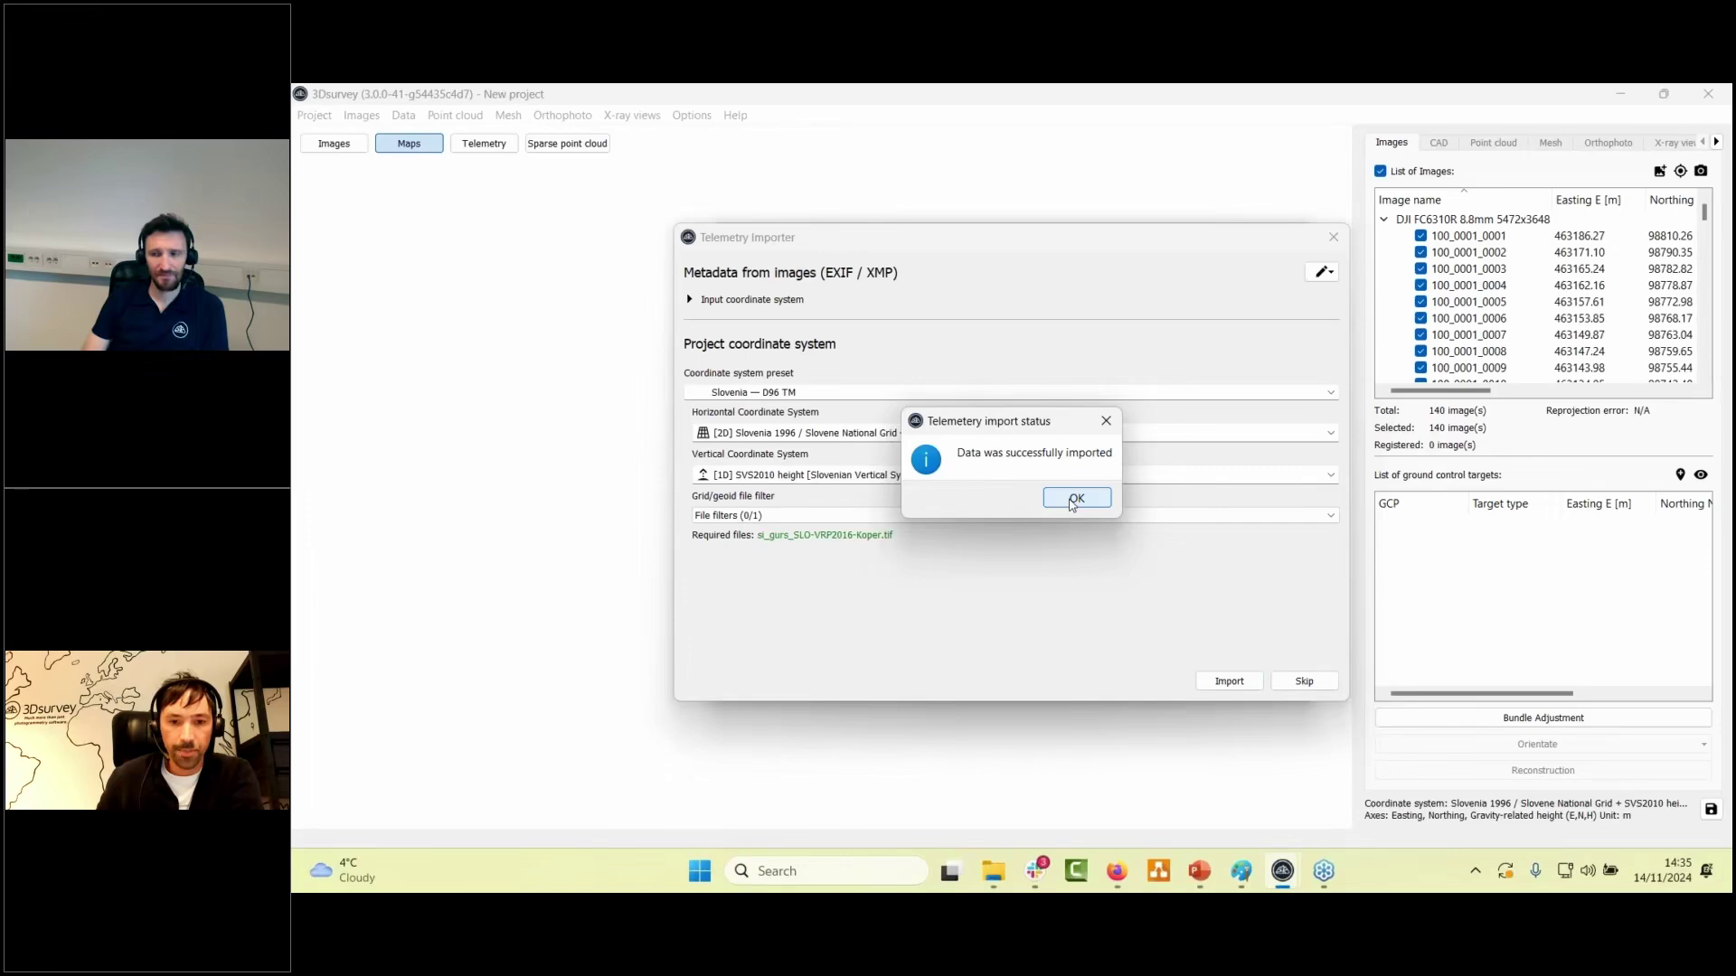
- Acknowledge the import, widen the Telemetry table to check the precision columns, then close it
left_click(1075, 499)
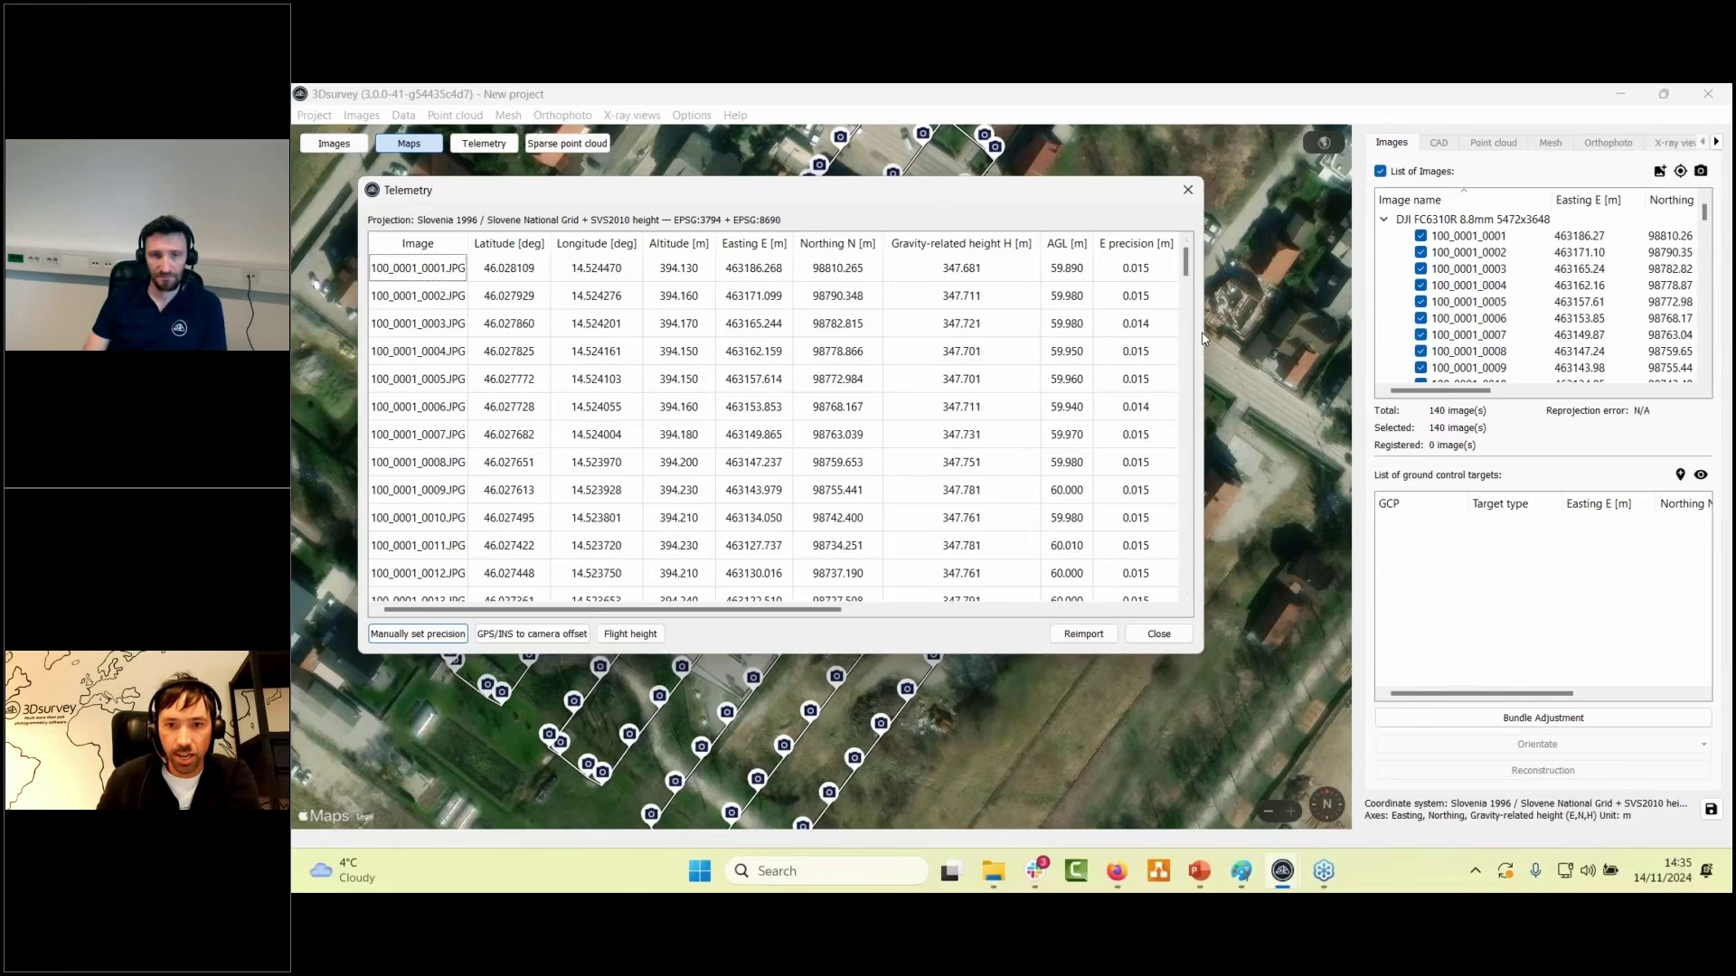
left_click_drag(1205, 335, 1373, 333)
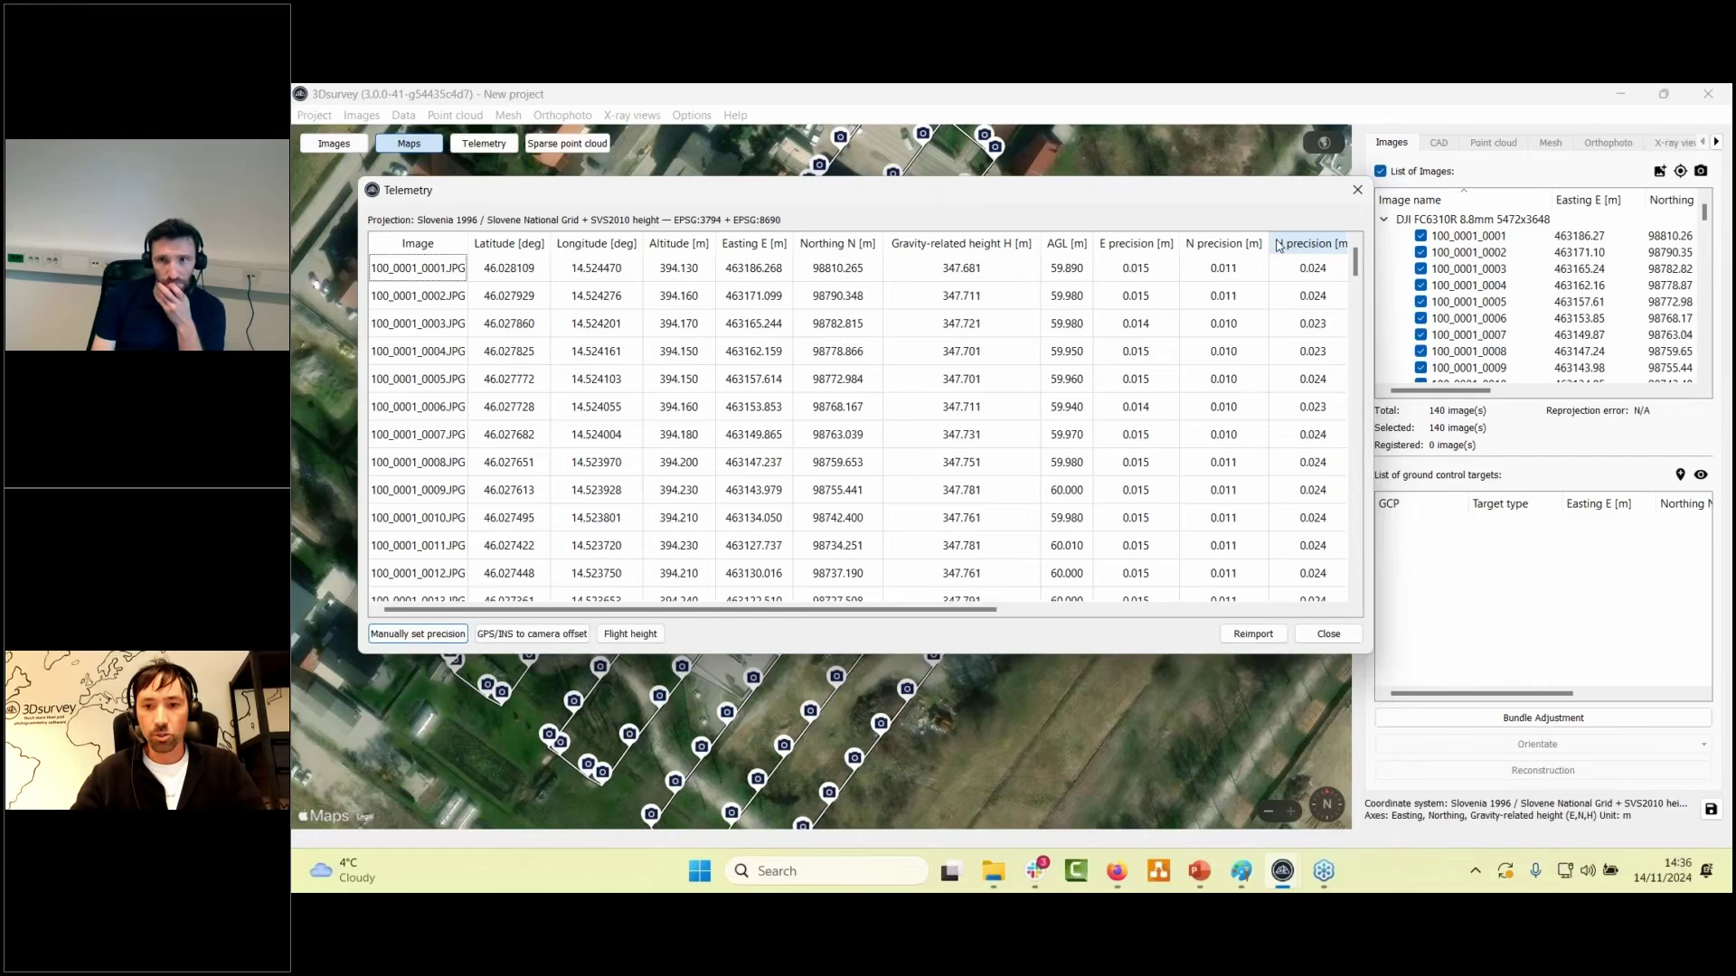
left_click(1329, 633)
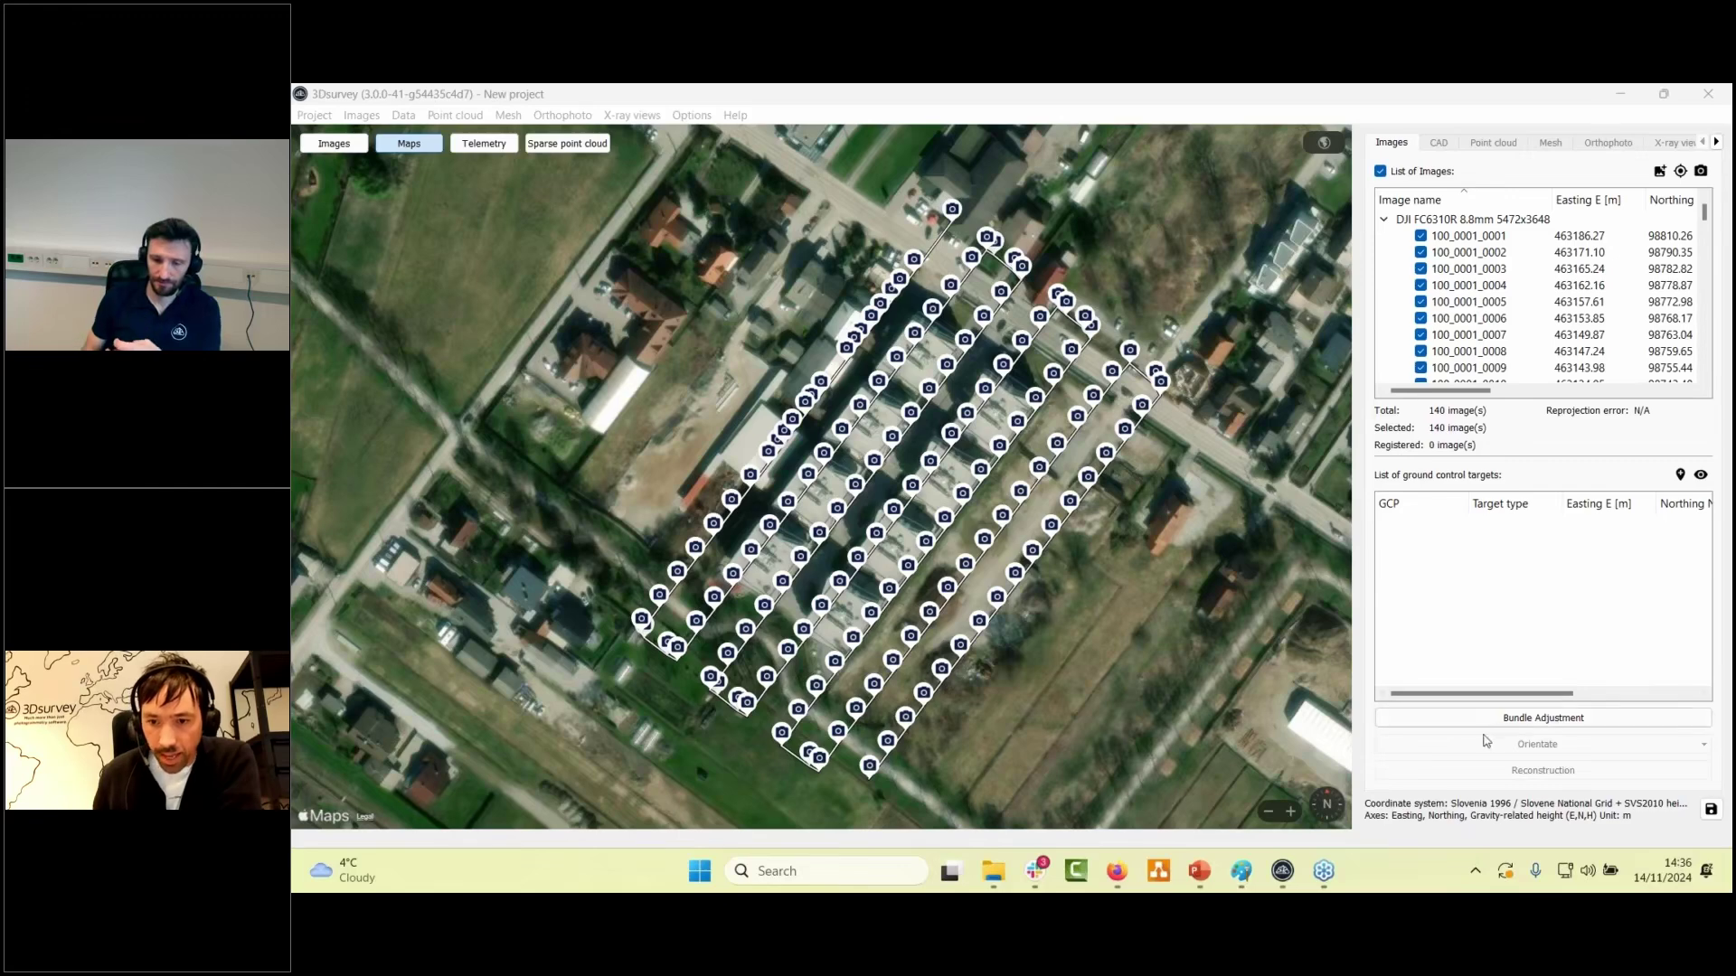
- Open the Bundle adjustment dialog for the 140 imported images
left_click(1526, 719)
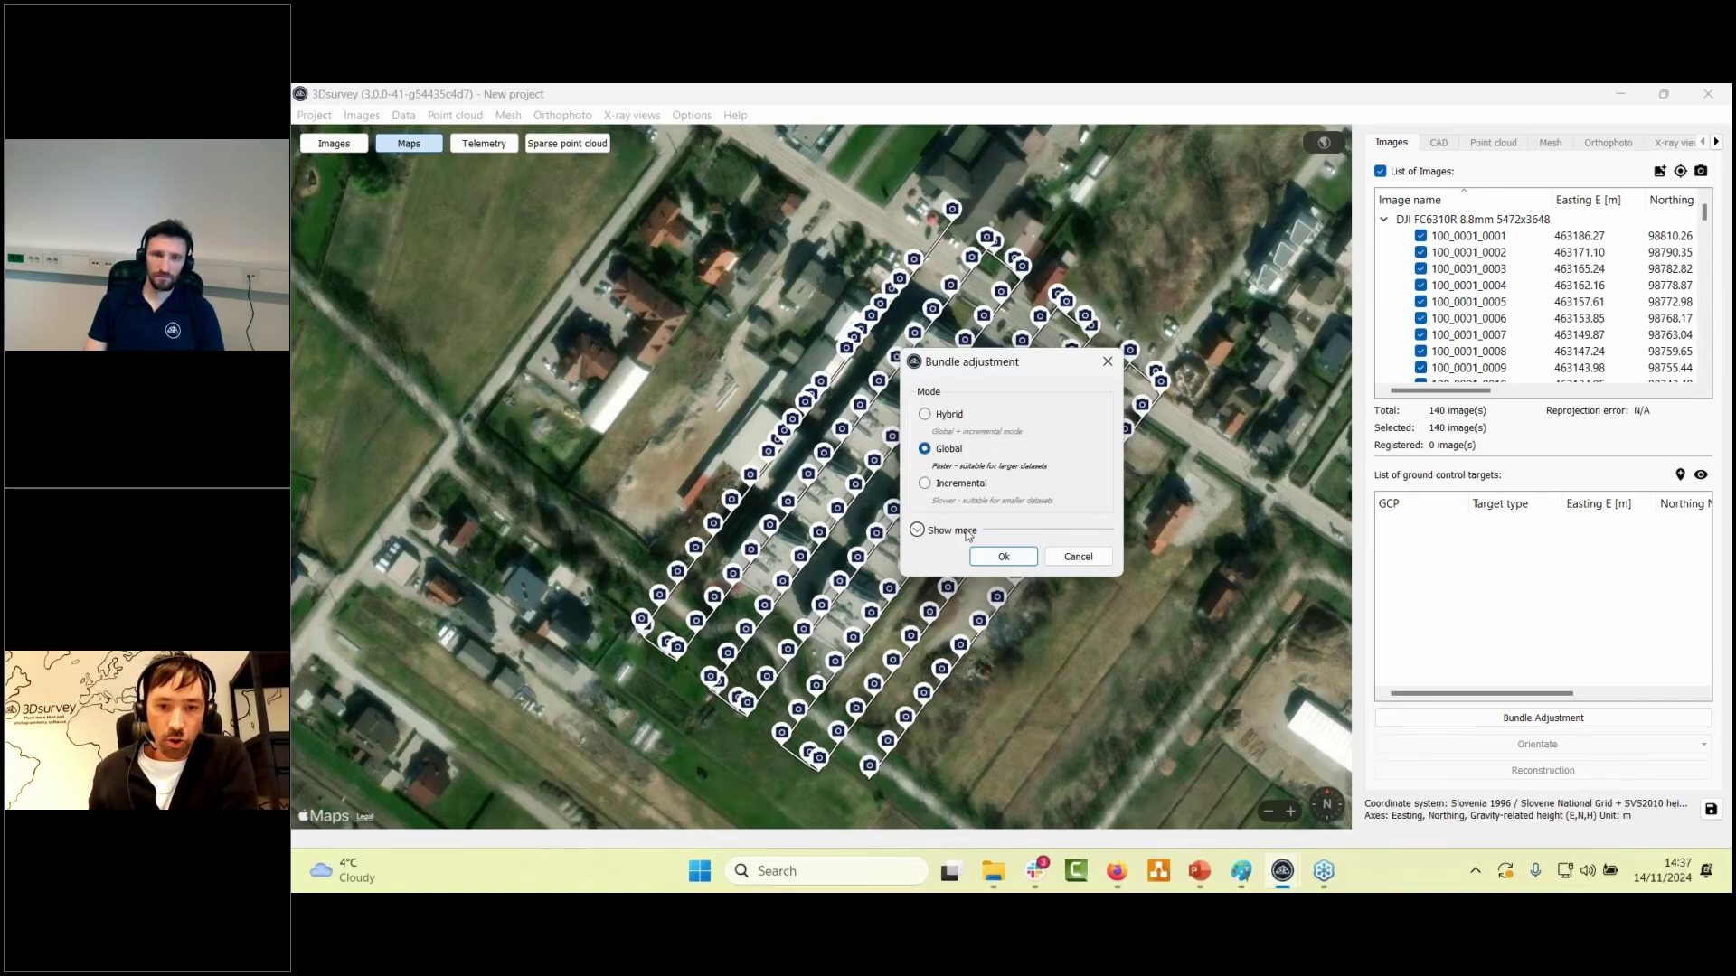
- Review the advanced settings (20.000 max features), keep detection level Normal, and cancel bundle adjustment
left_click(966, 532)
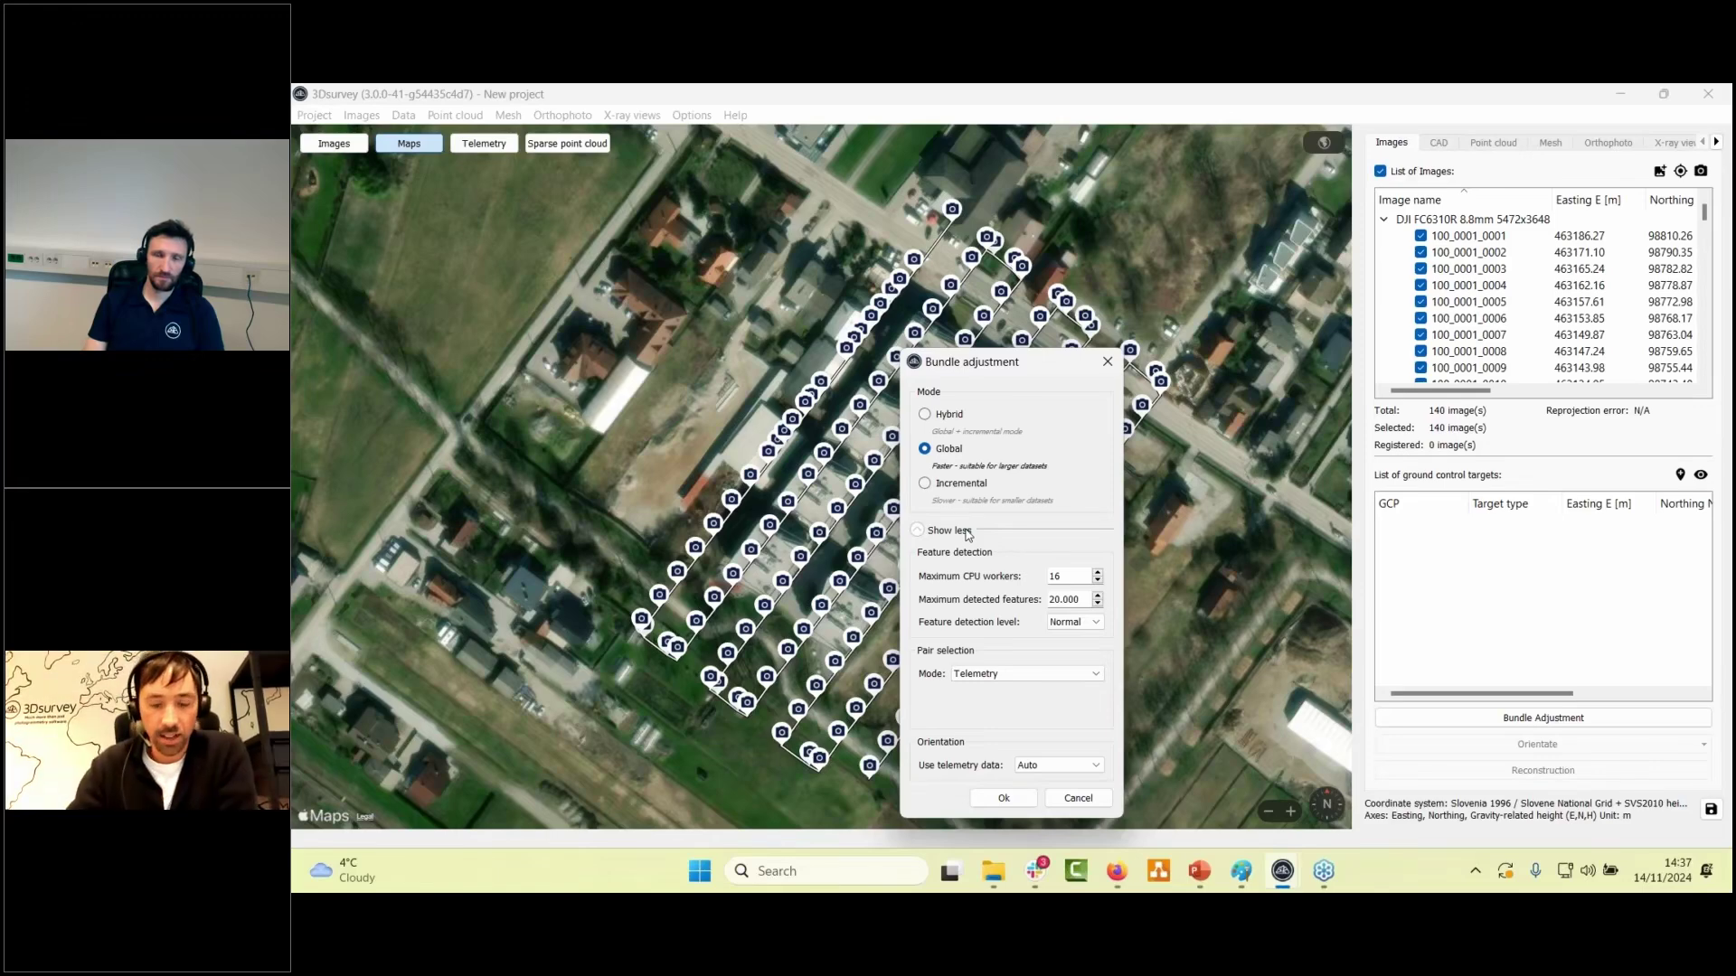
double_click(1066, 598)
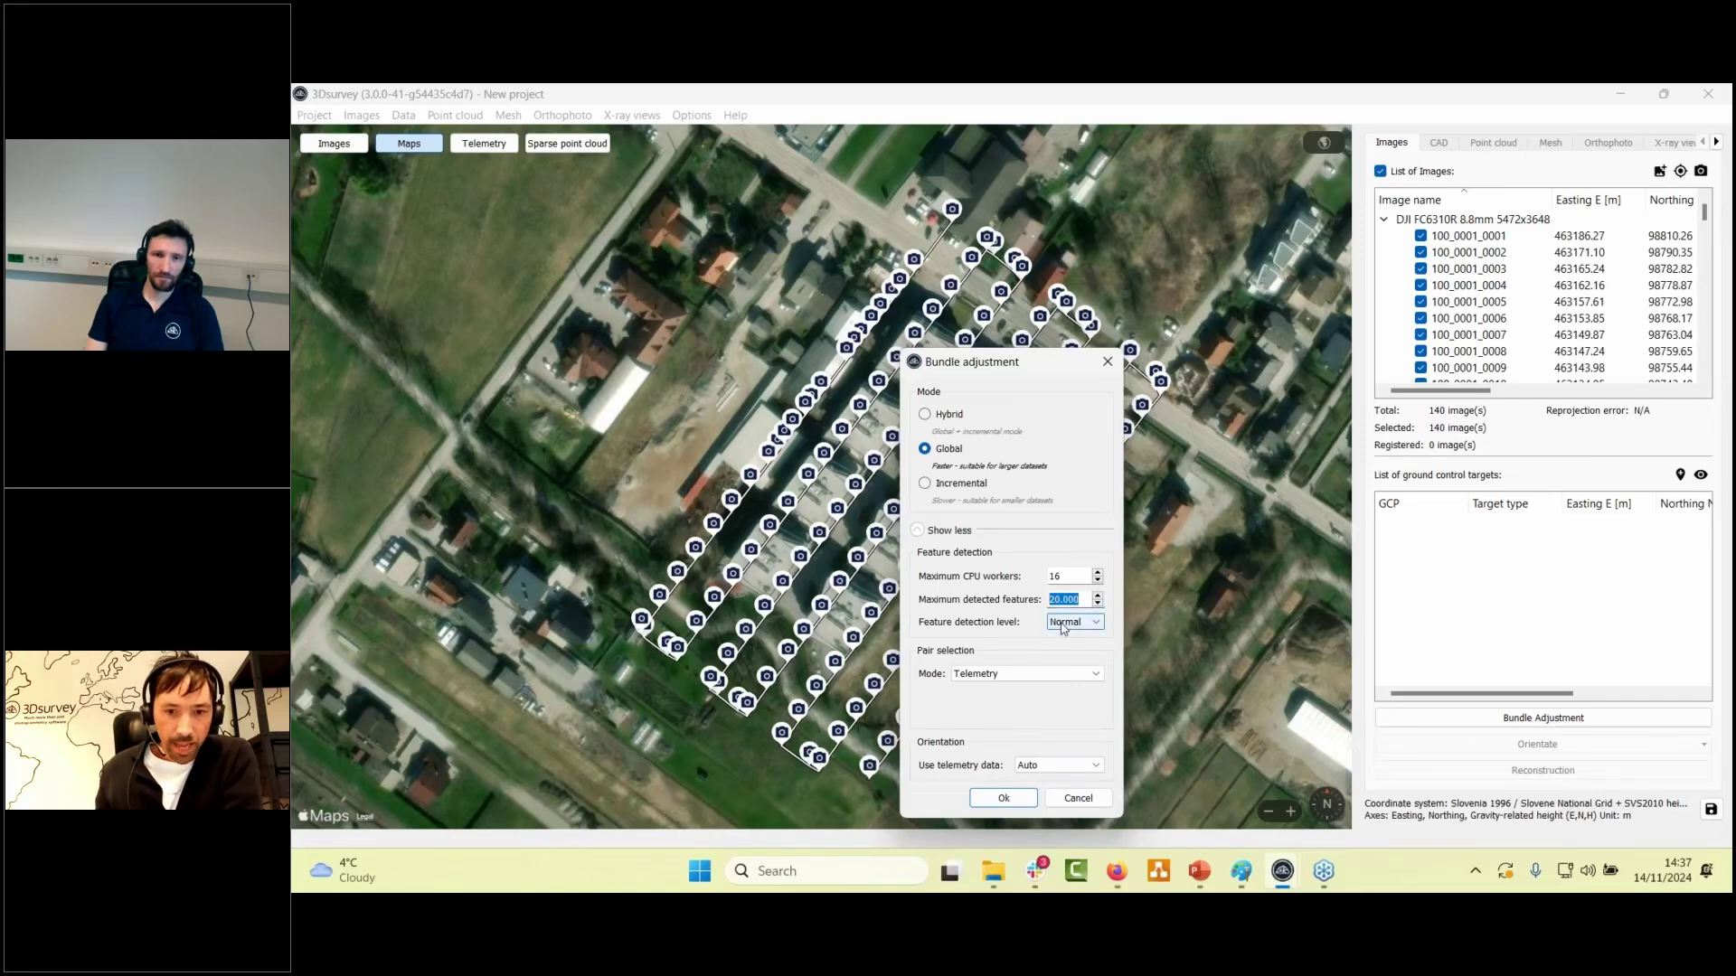
left_click(1081, 600)
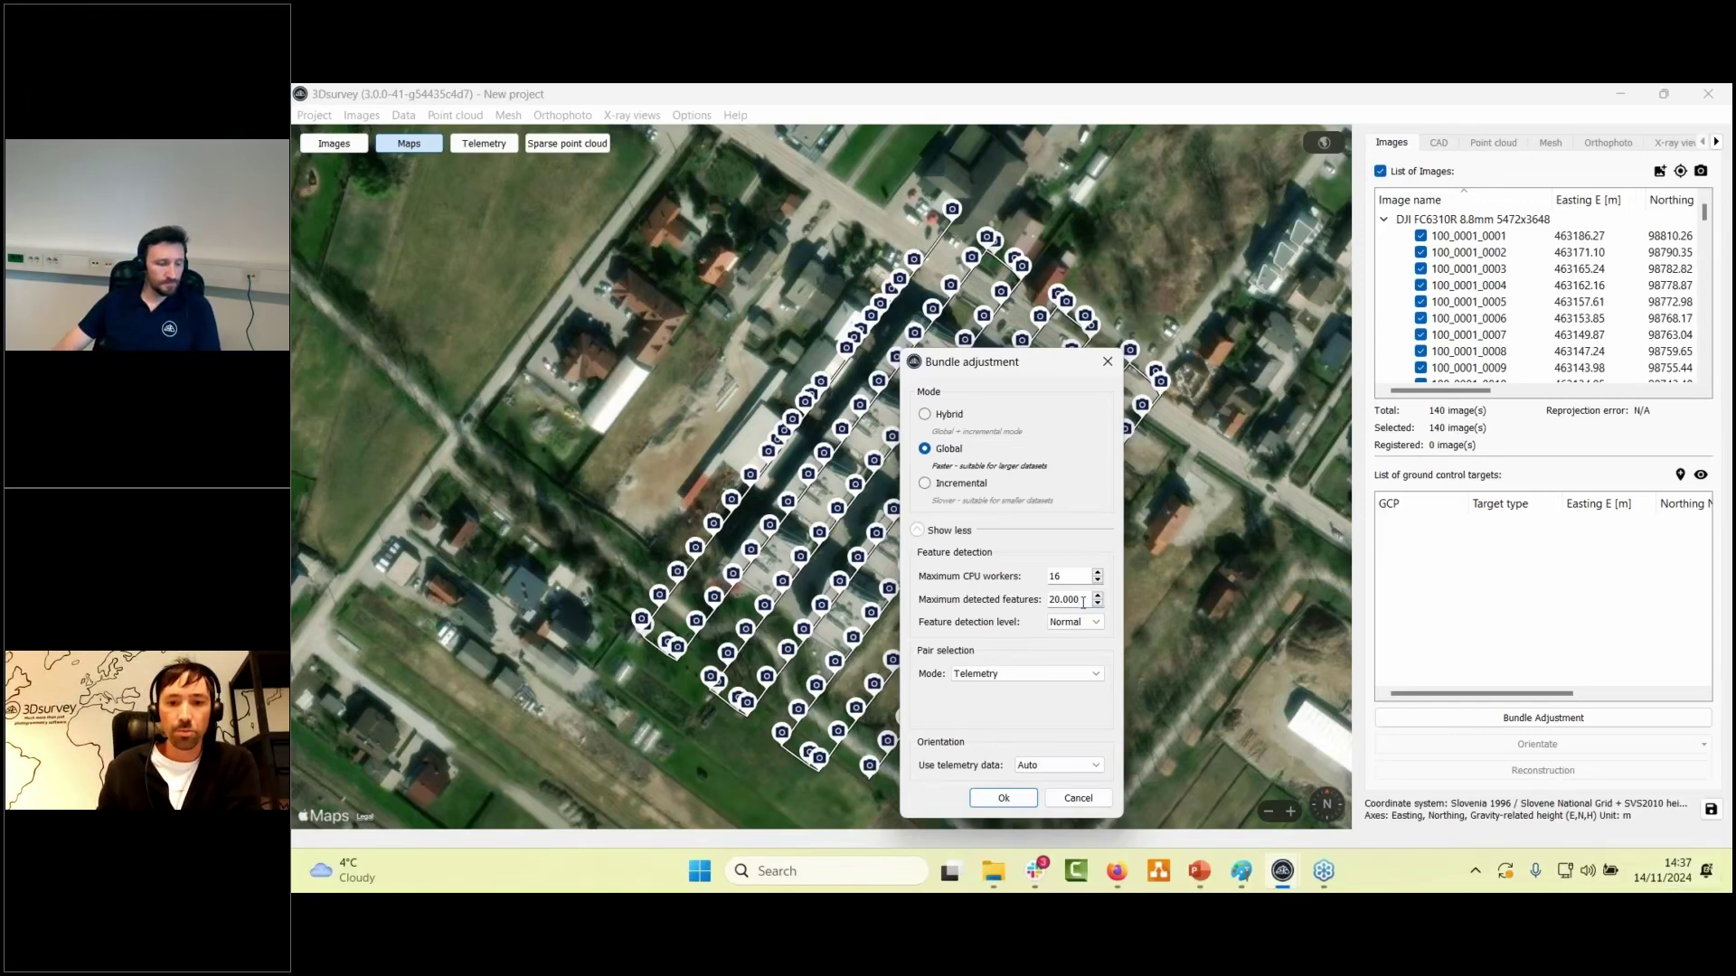
left_click_drag(1083, 602, 1027, 602)
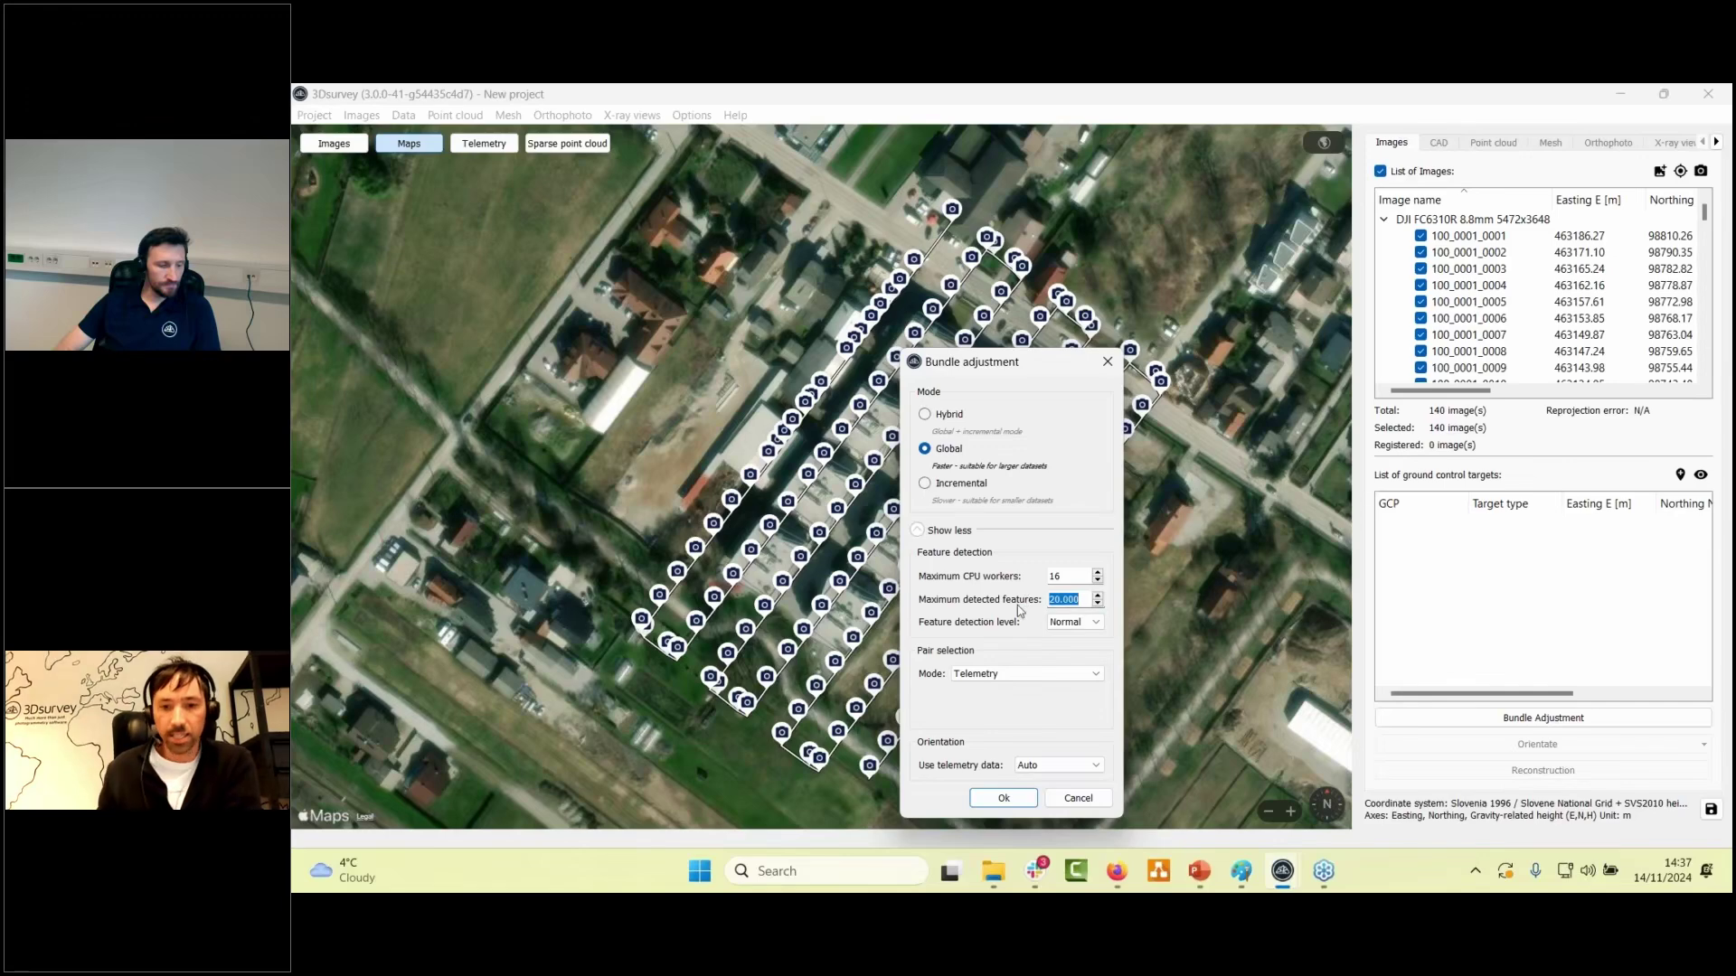
left_click(1074, 624)
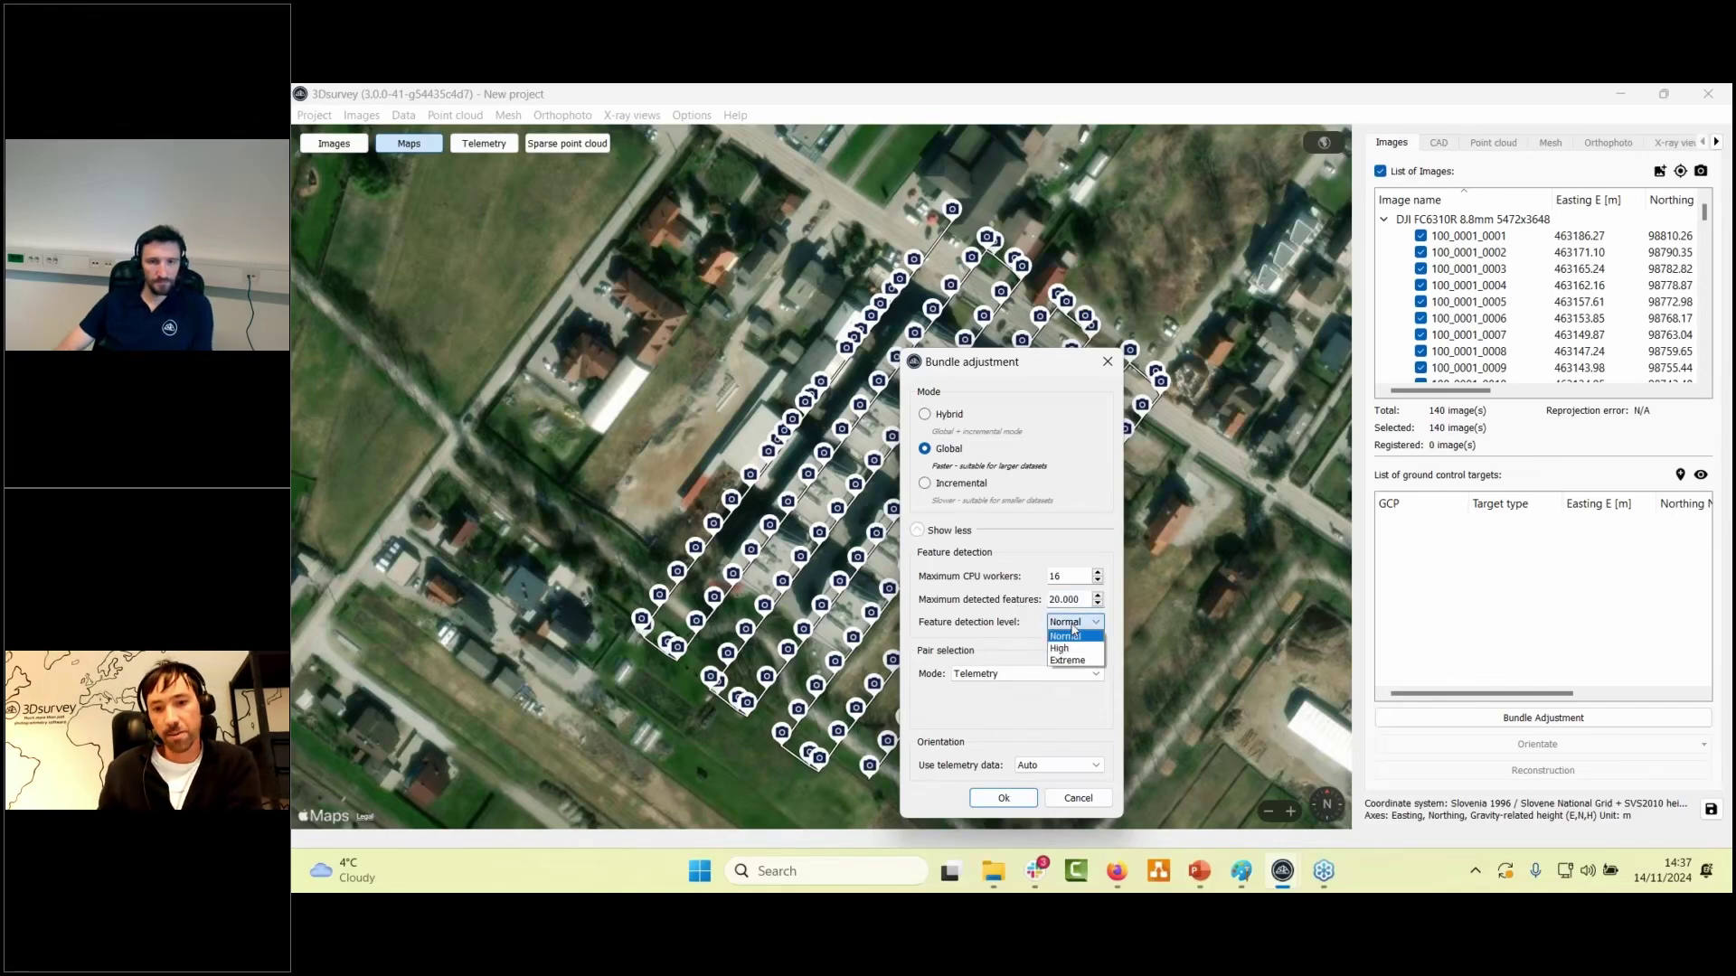
left_click(1072, 636)
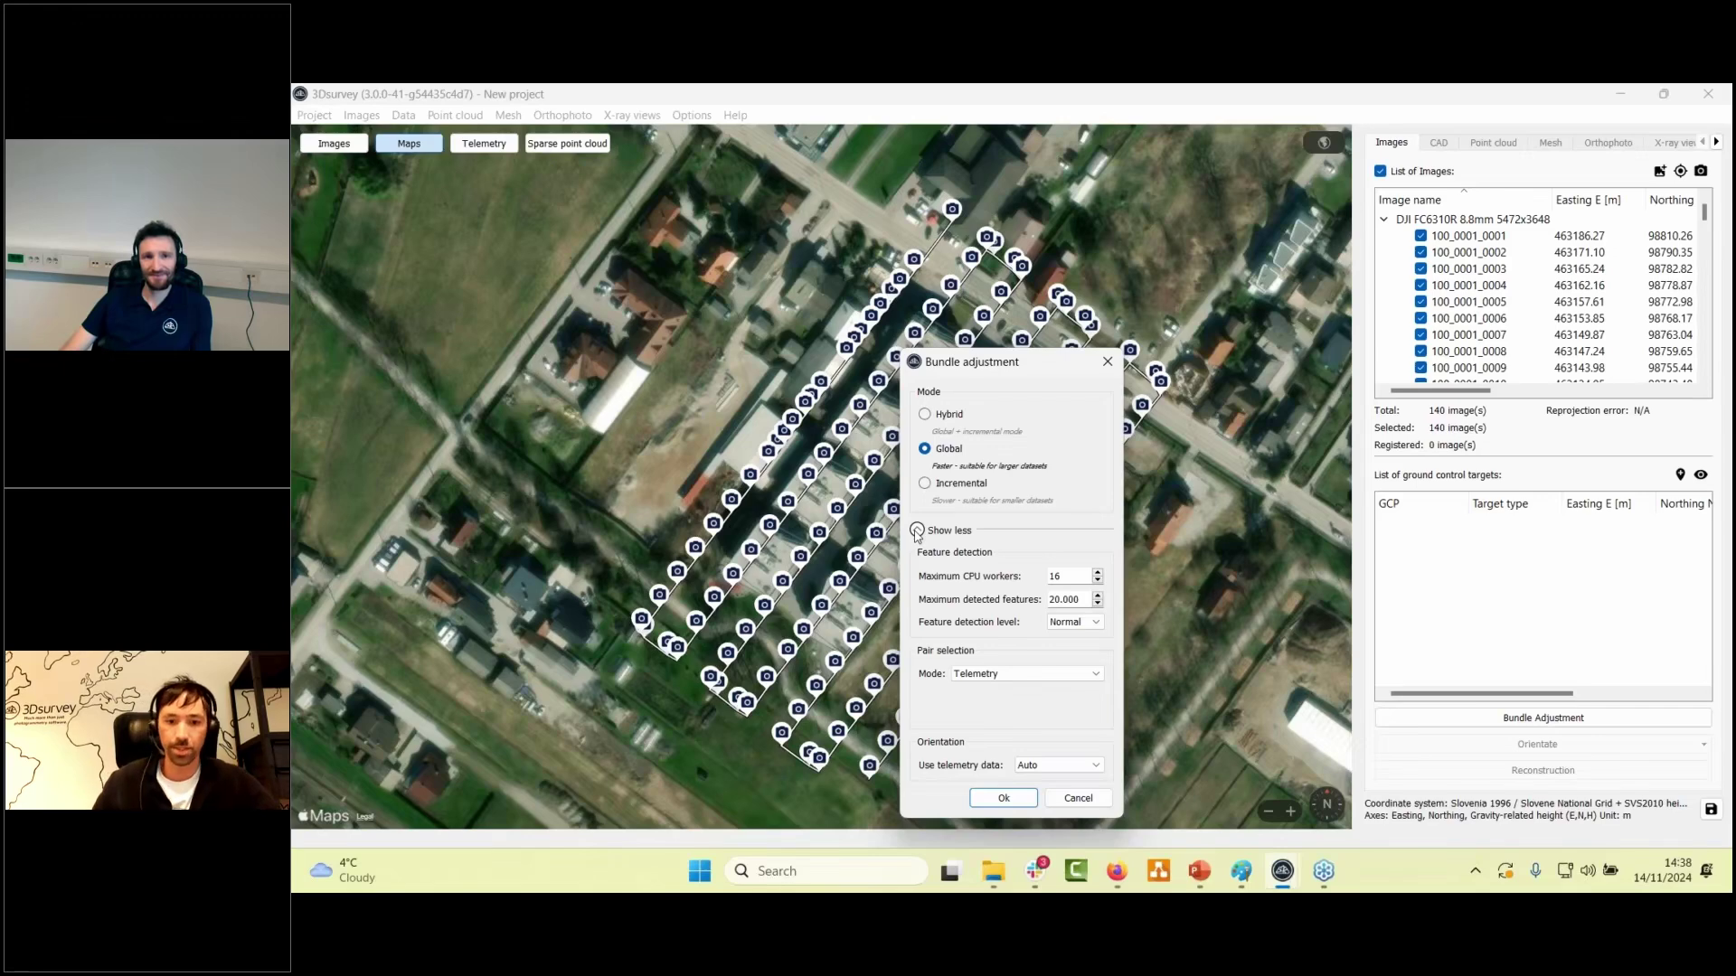
left_click(918, 532)
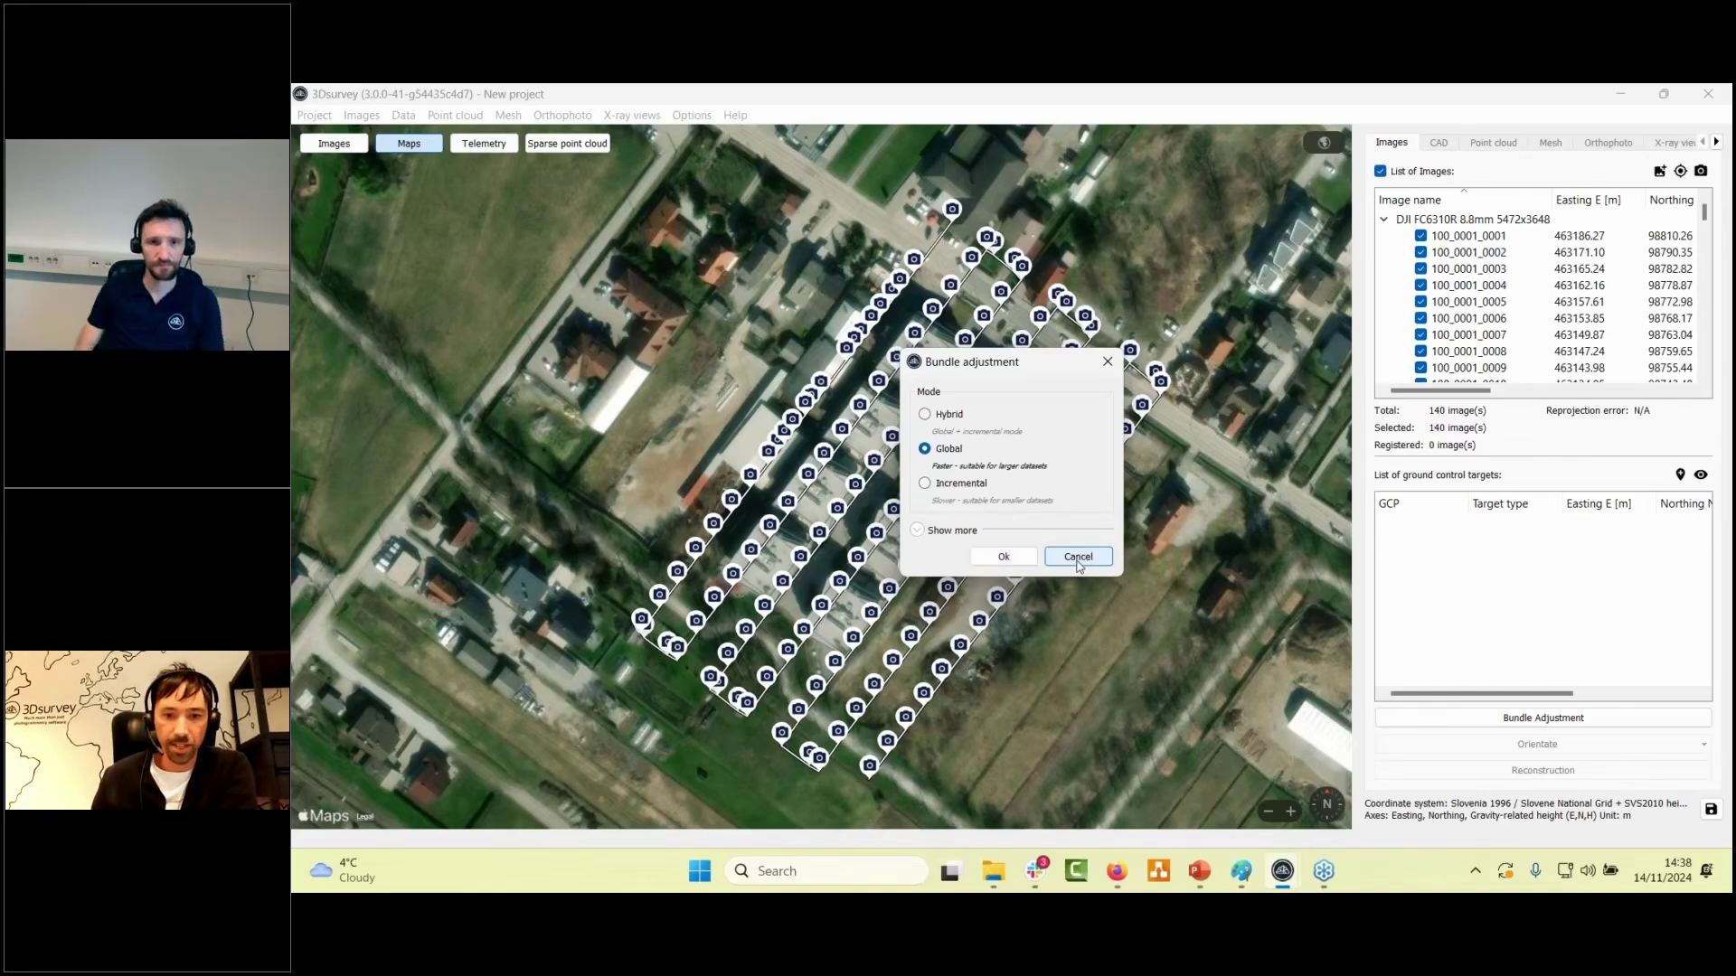
left_click(1078, 557)
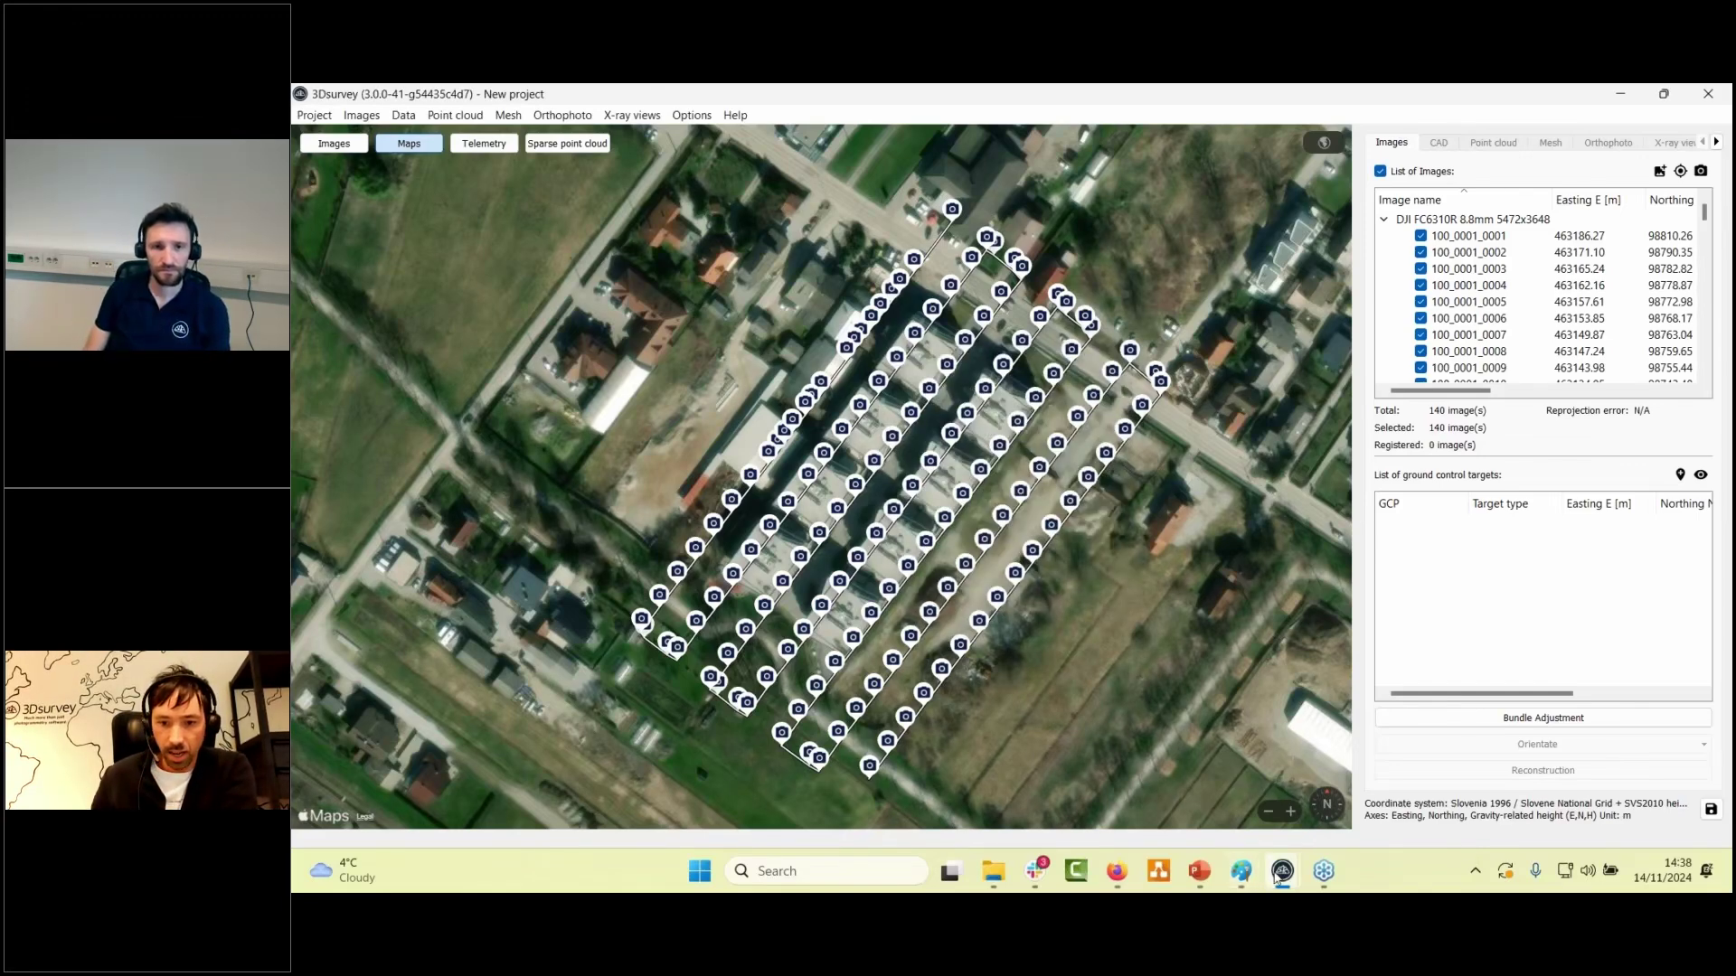
- Switch to the Construction Site_Webinar project and display its sparse point cloud
mouse_move(1285, 874)
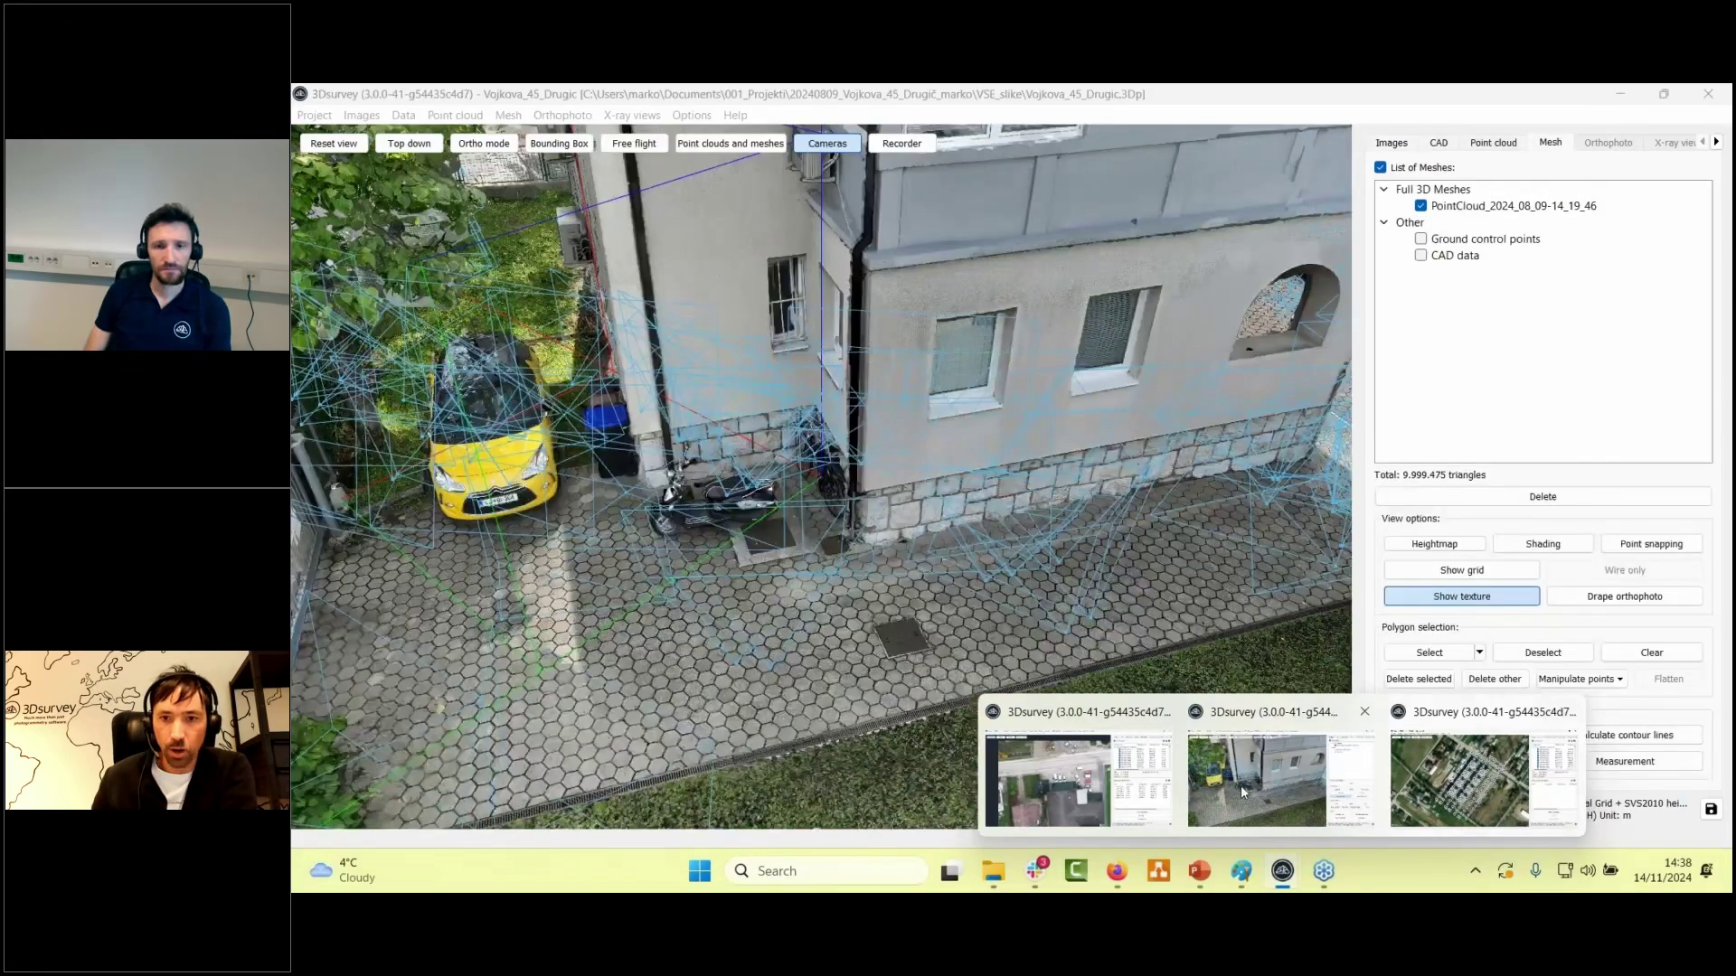
left_click(1078, 783)
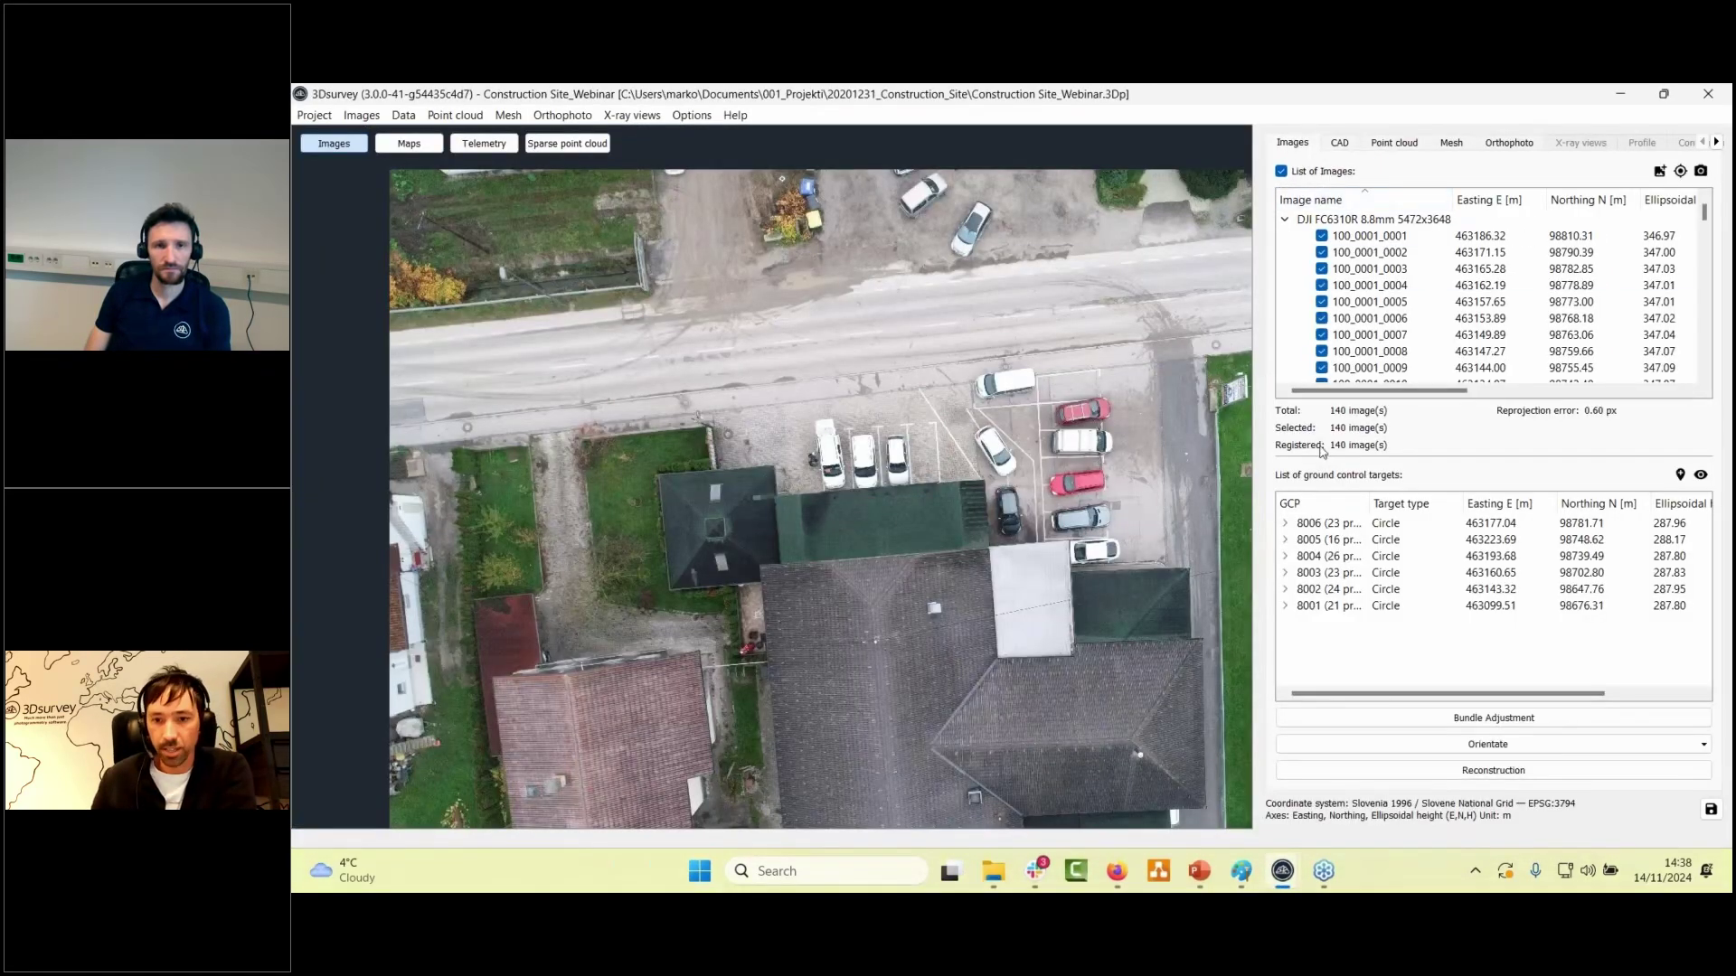
left_click(604, 147)
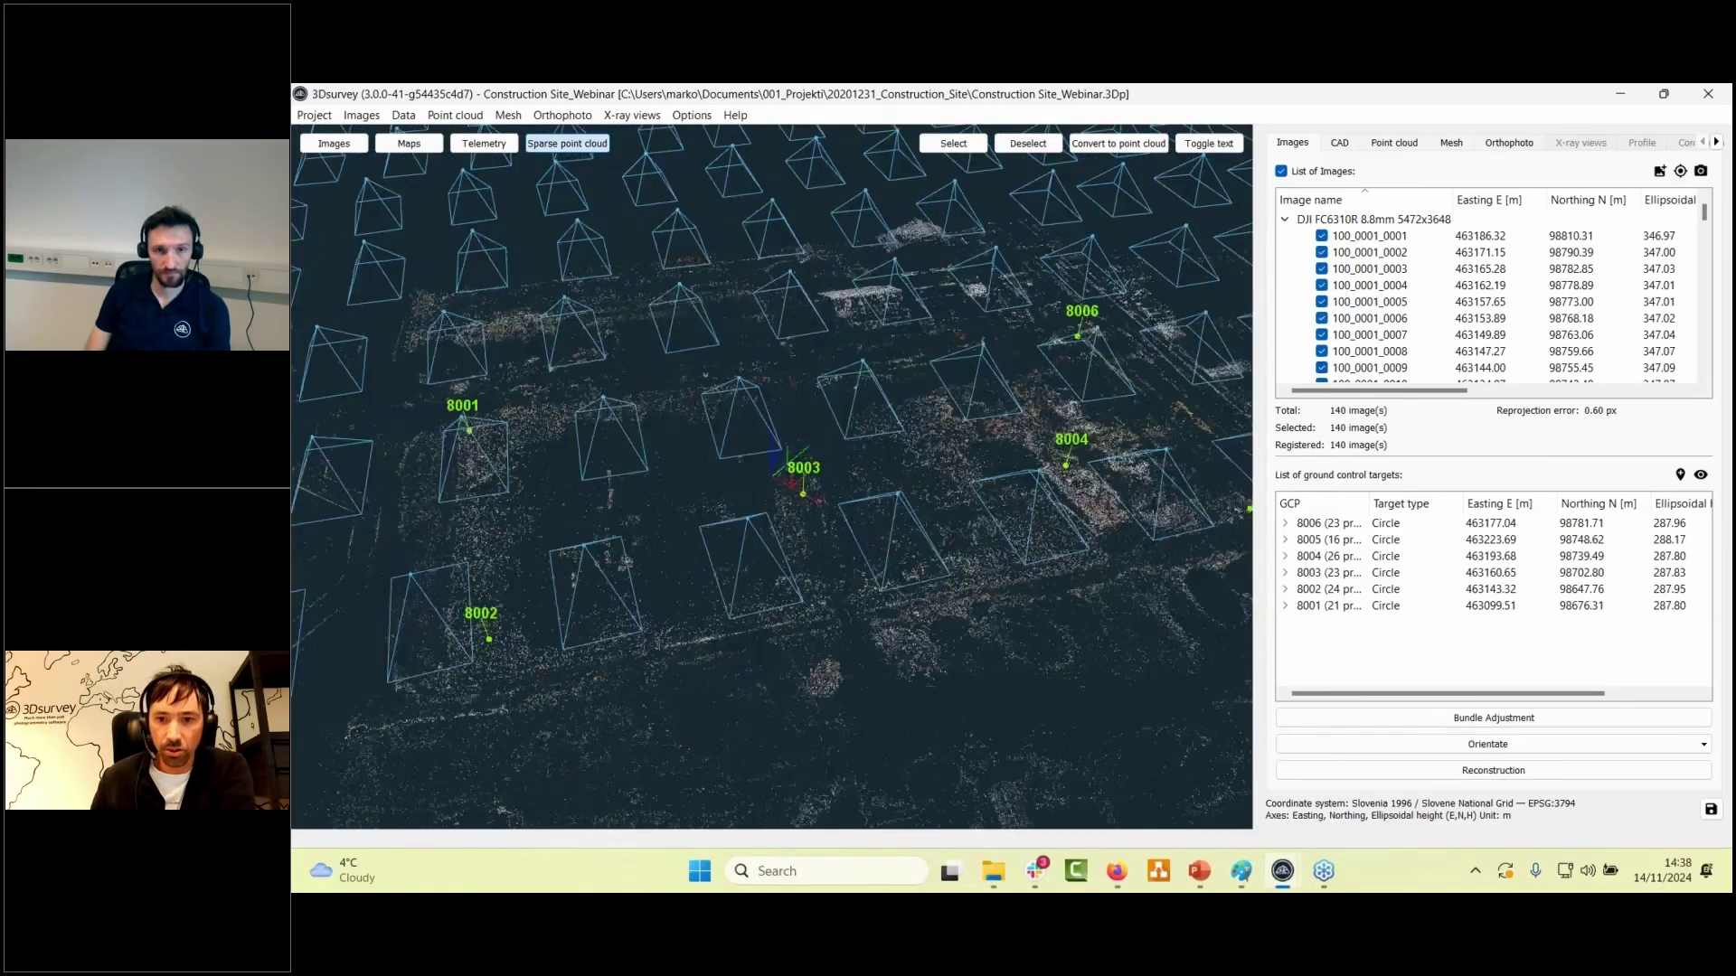
left_click_drag(700, 489, 840, 574)
scroll(887, 555, "up", 3)
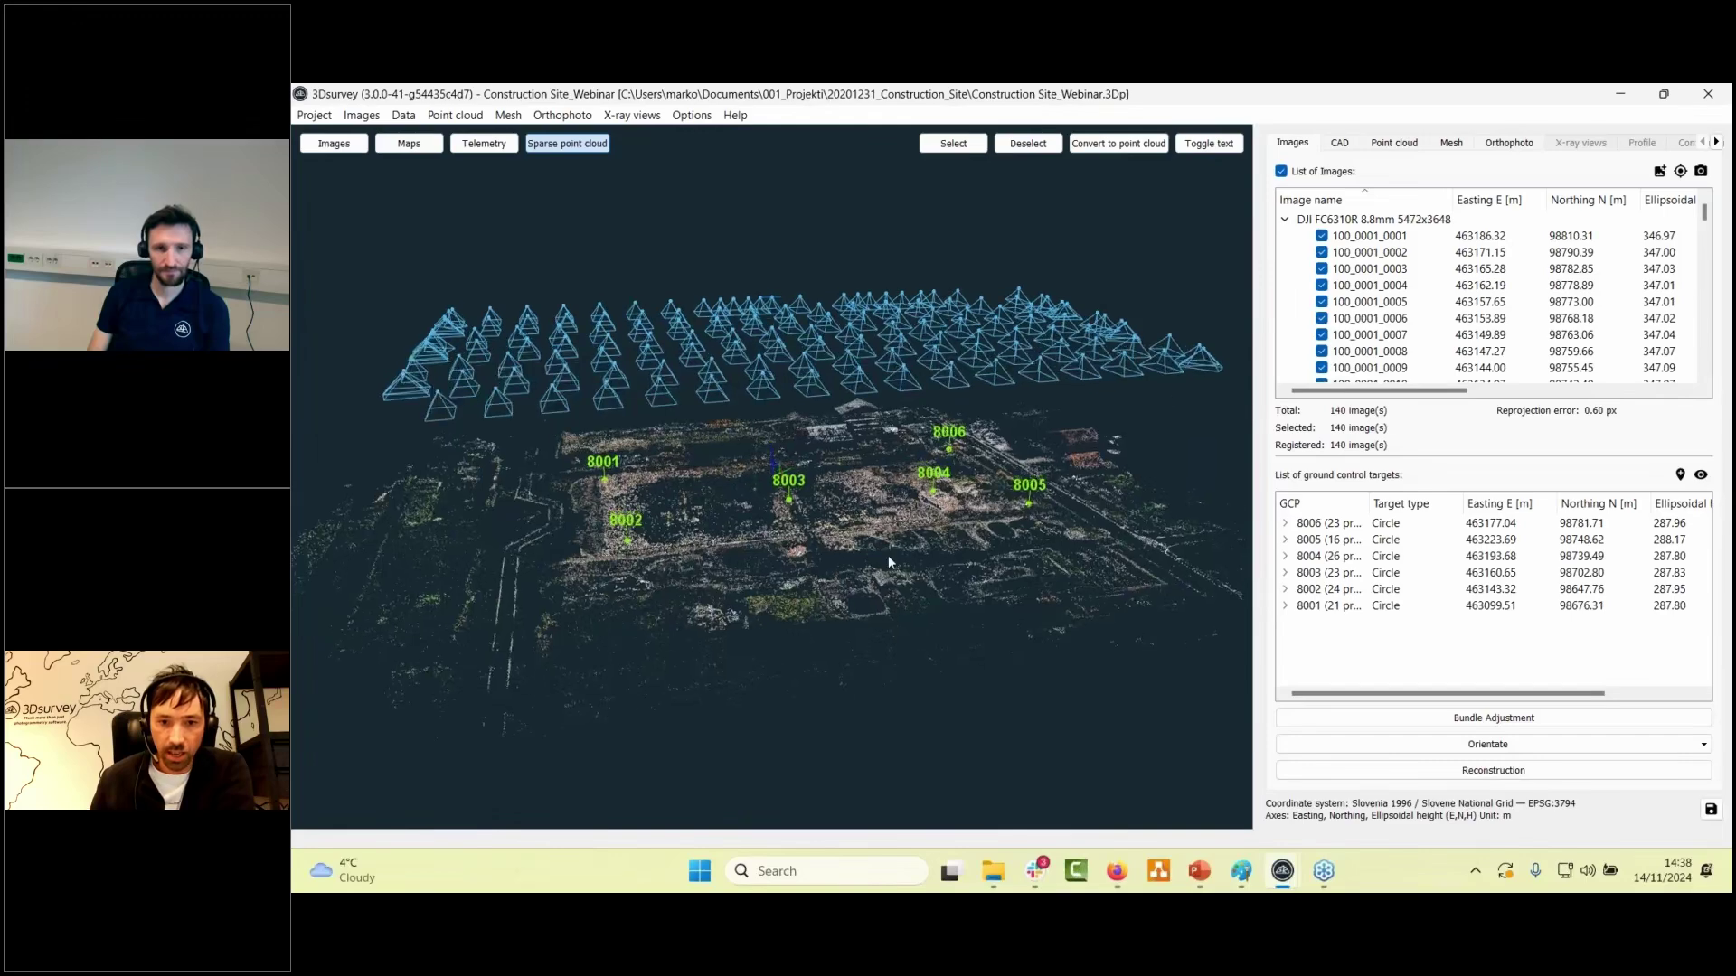
- Pick an orientation method from the Orientate list and orbit to an oblique view of the site
left_click(1482, 744)
left_click(1425, 803)
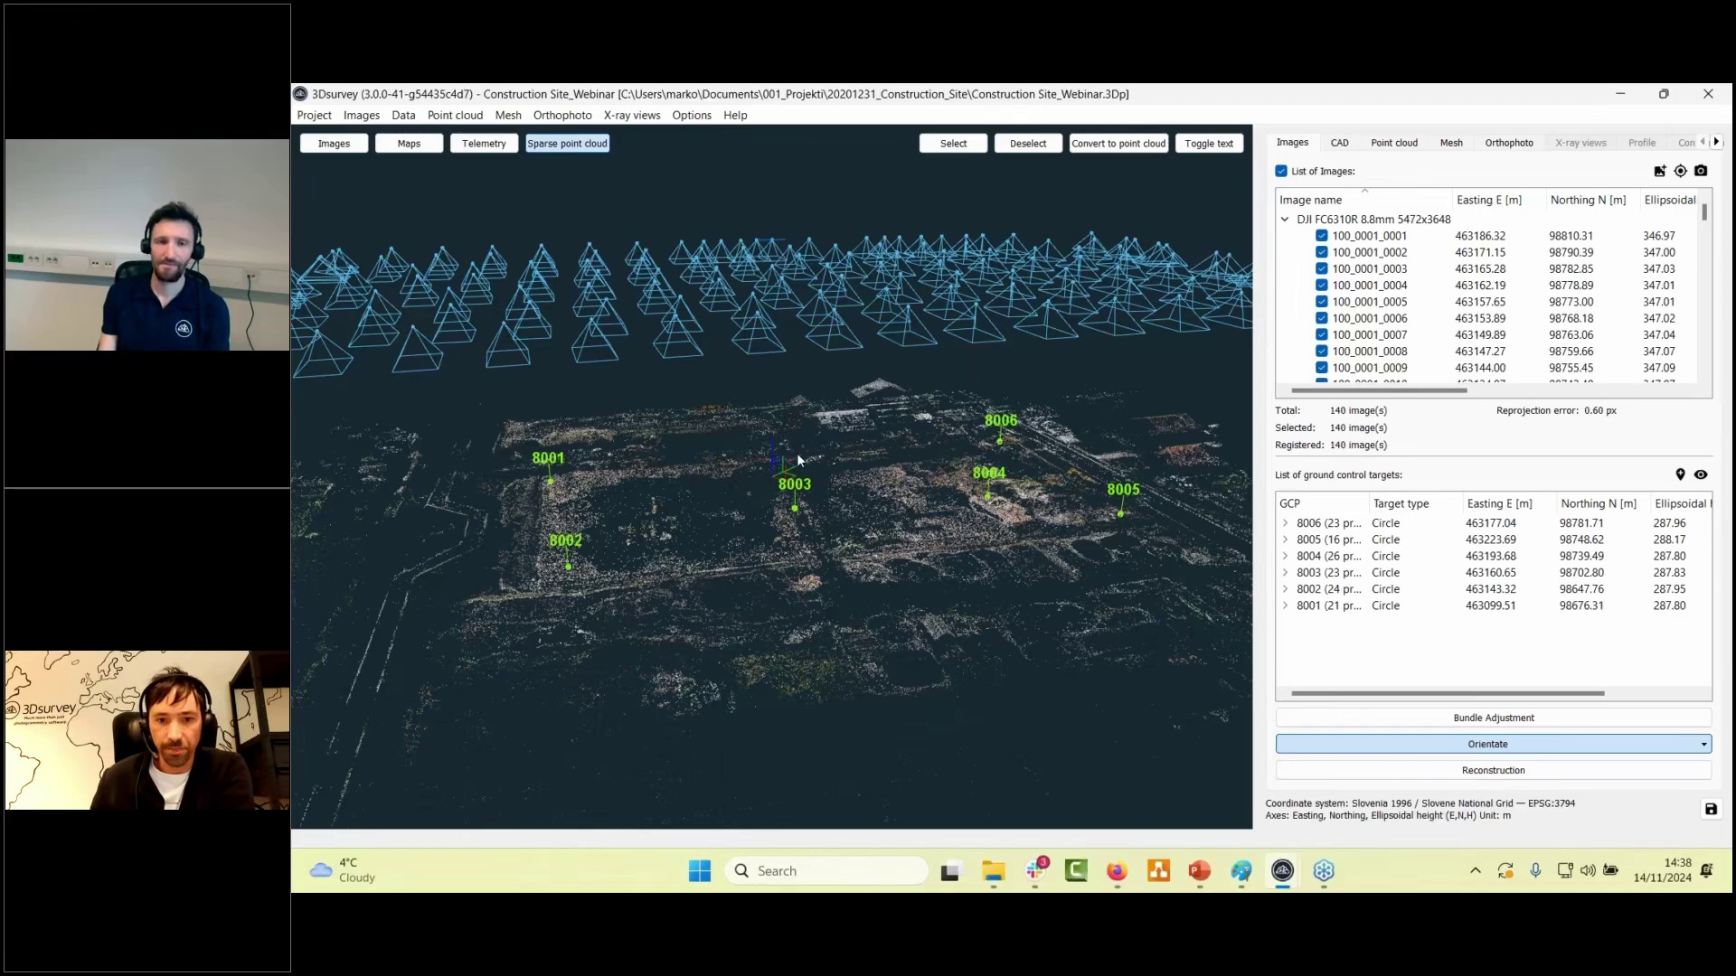
scroll(798, 460, "down", 1)
left_click_drag(1086, 636, 915, 499)
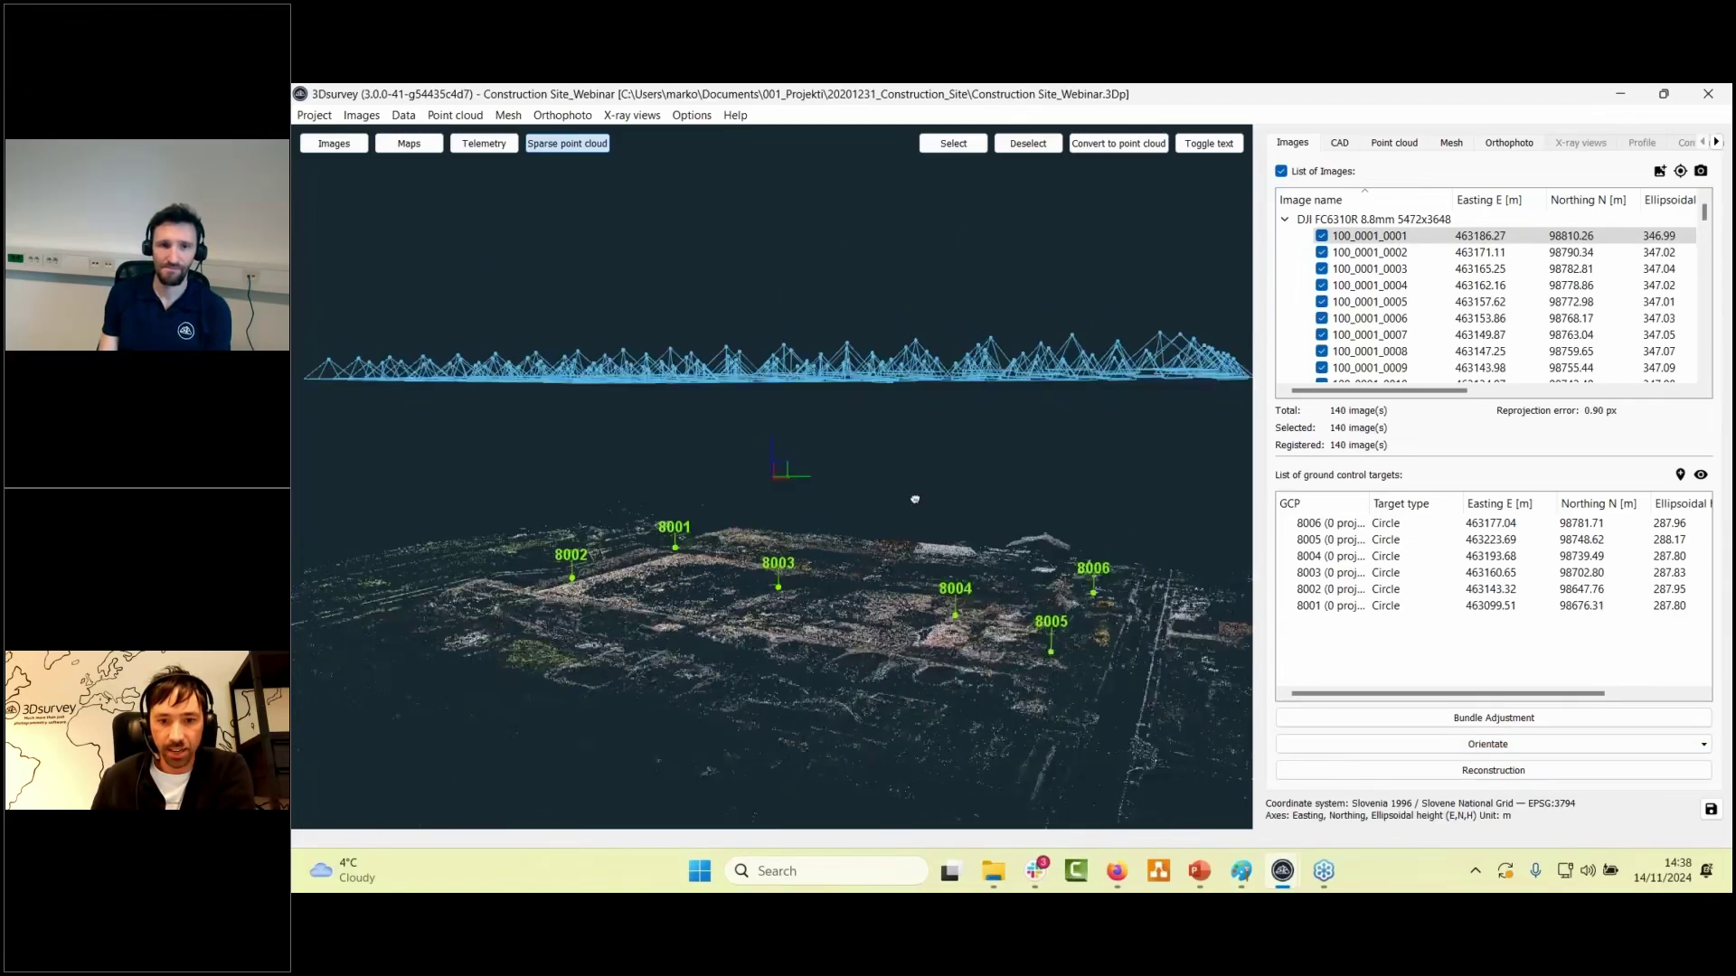
scroll(946, 673, "up", 5)
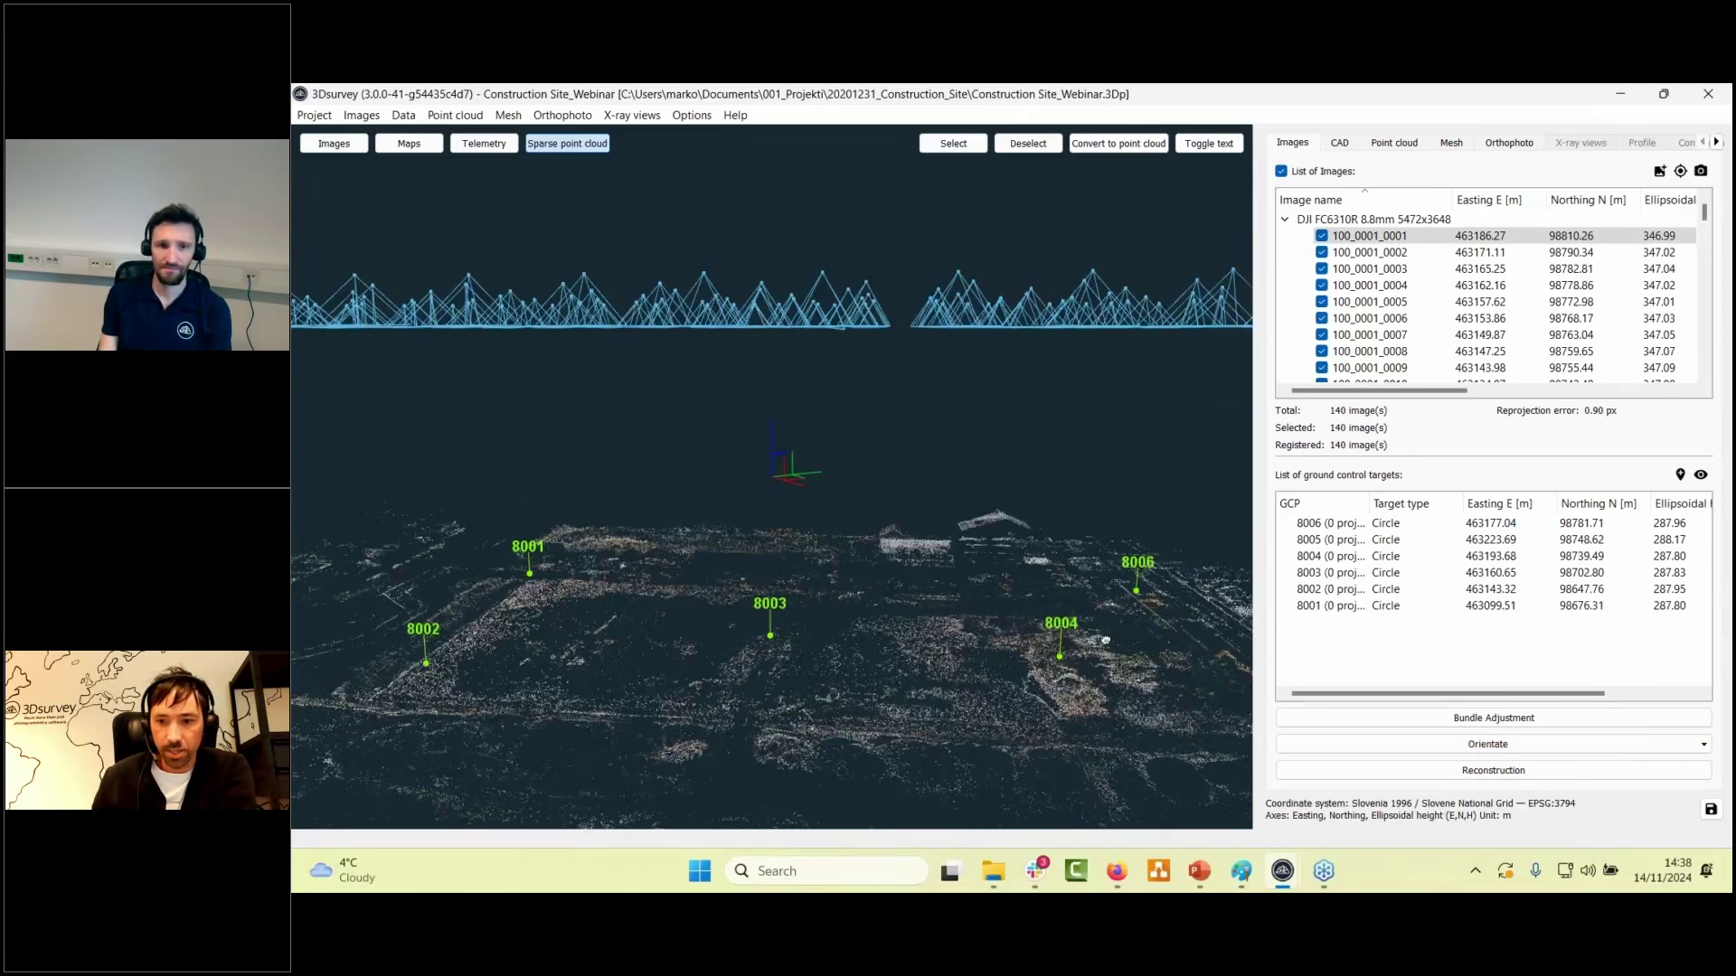
left_click_drag(1105, 641, 798, 640)
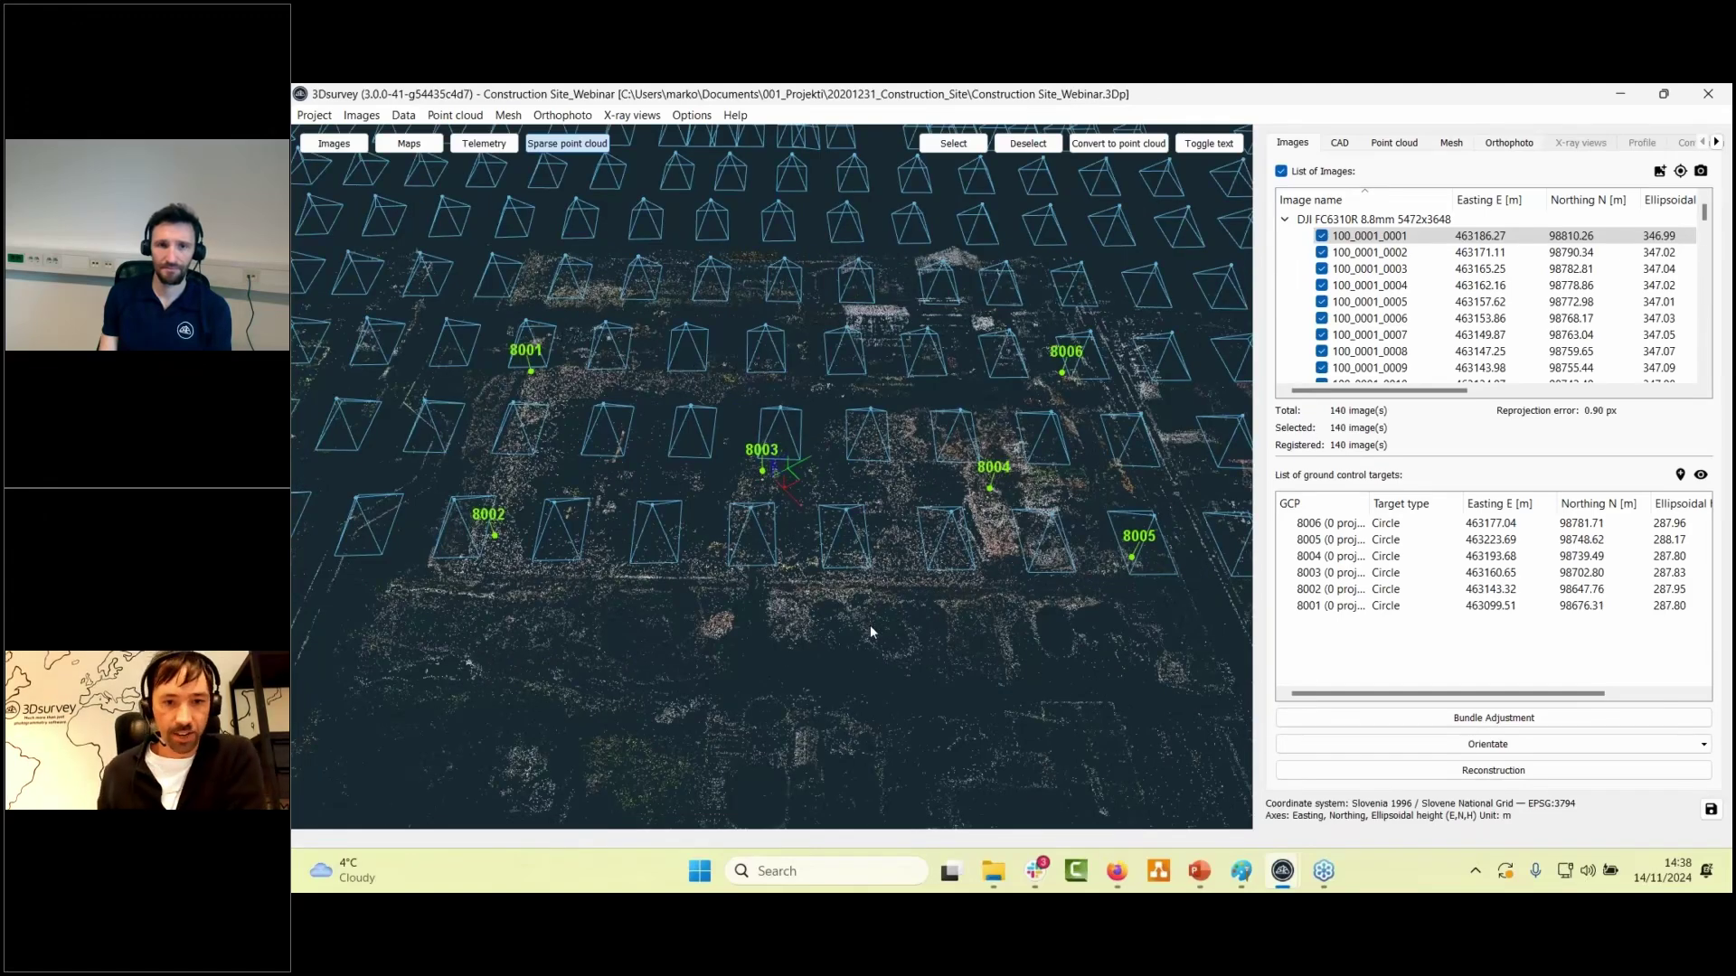
left_click_drag(877, 636, 882, 542)
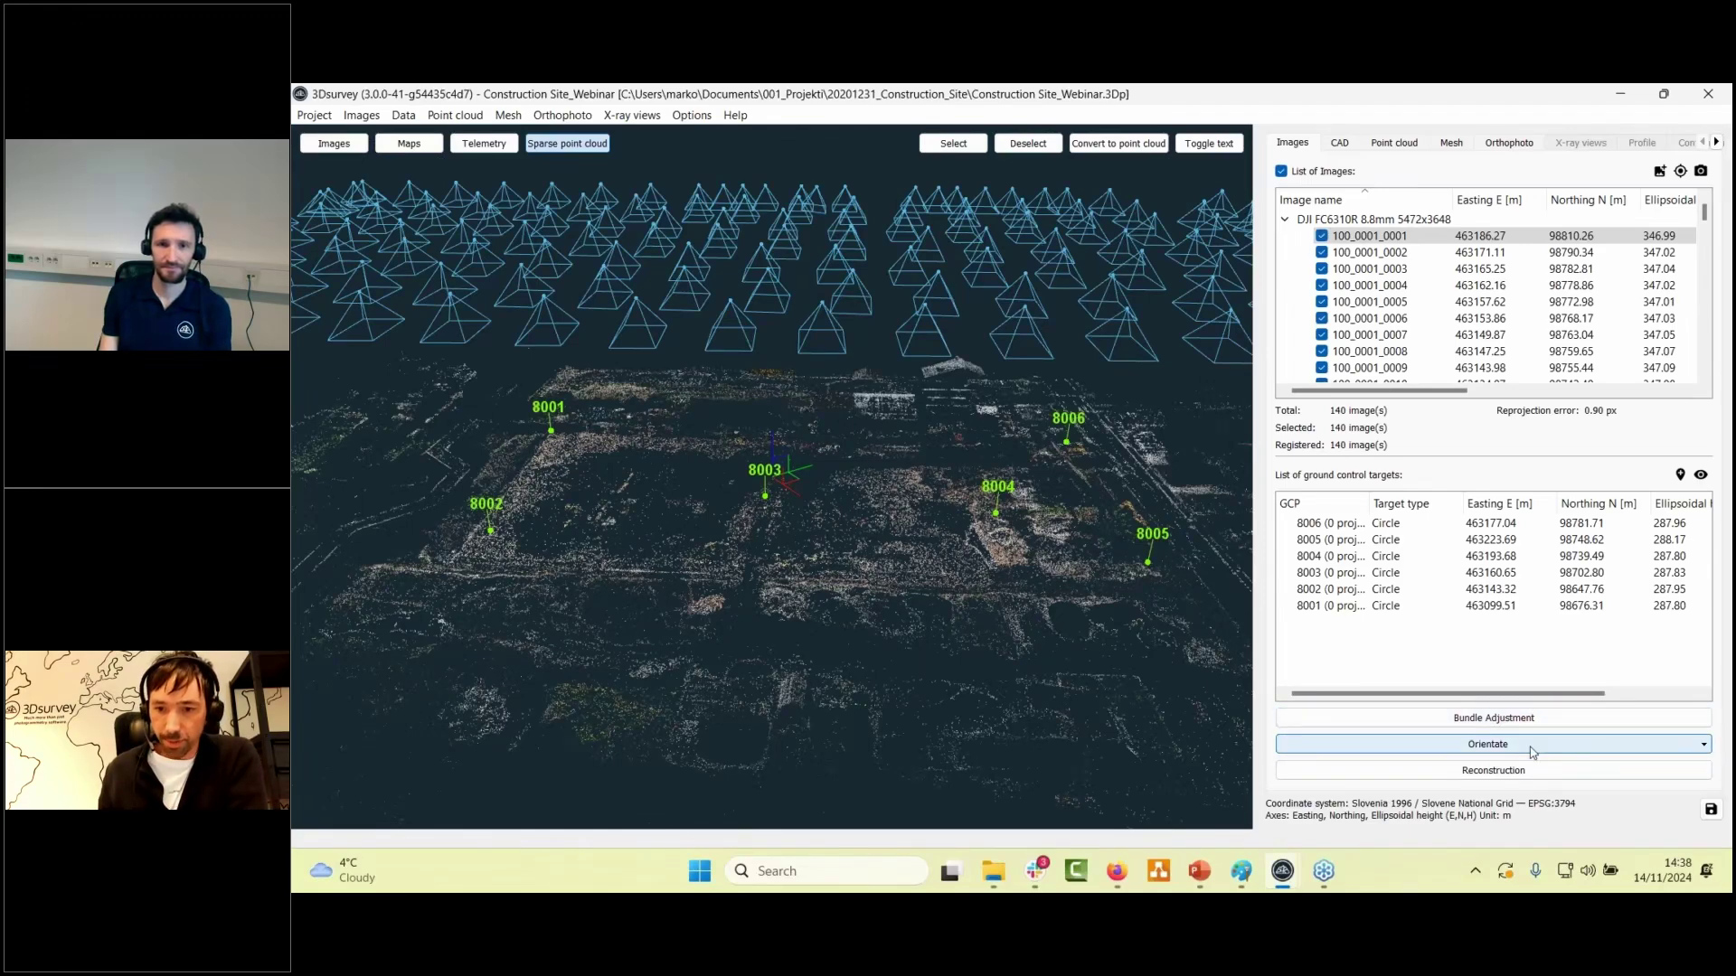
left_click(299, 117)
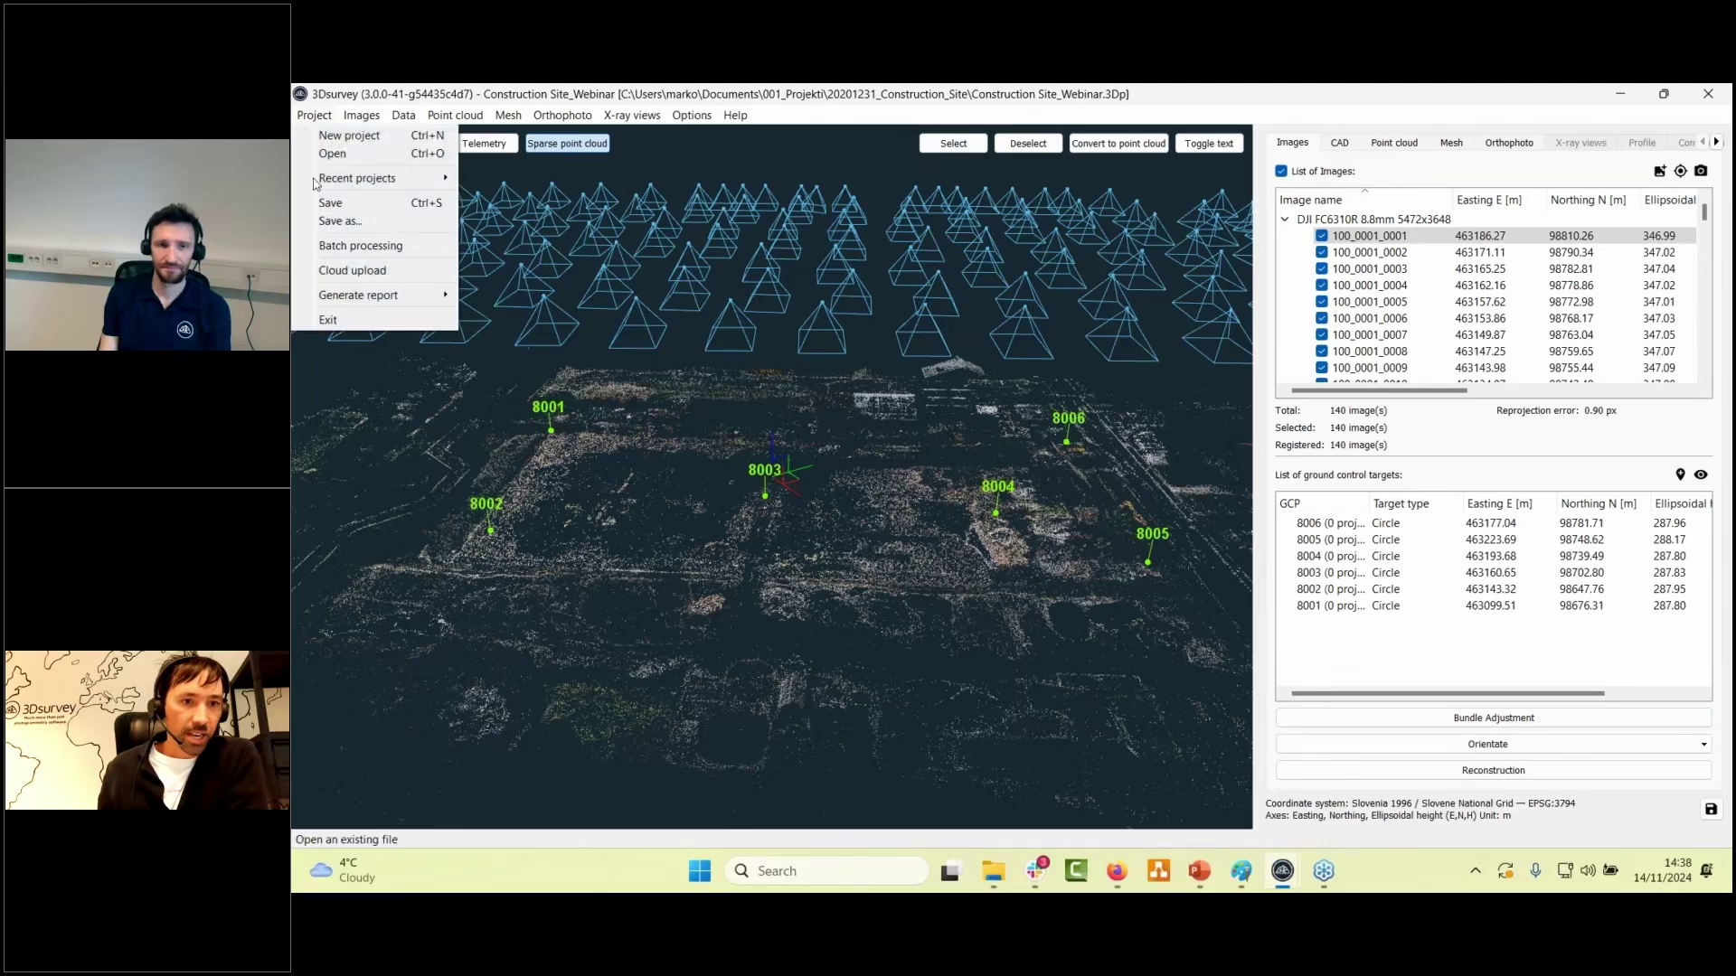
- Review the batch processing steps (140 telemetry images, 6 GCPs) and close without running
left_click(340, 251)
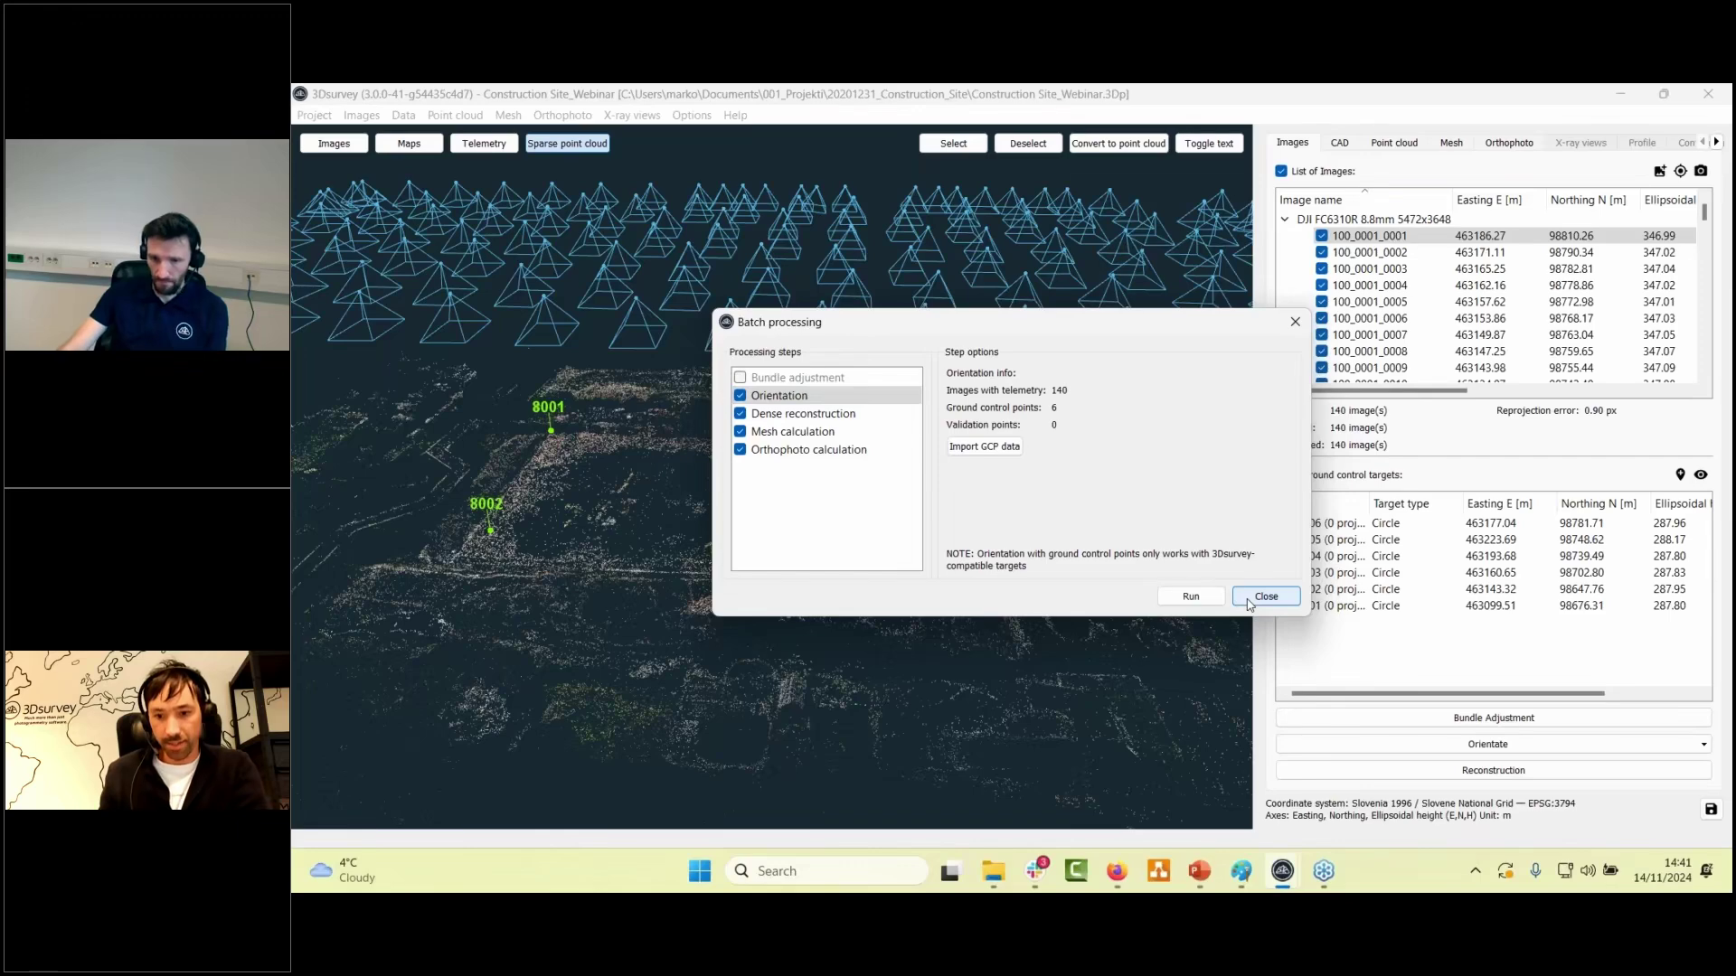
left_click(1264, 597)
- Start orientation with GCP data and step through the aerial photos to 100_0001_0021.JPG
left_click(1429, 744)
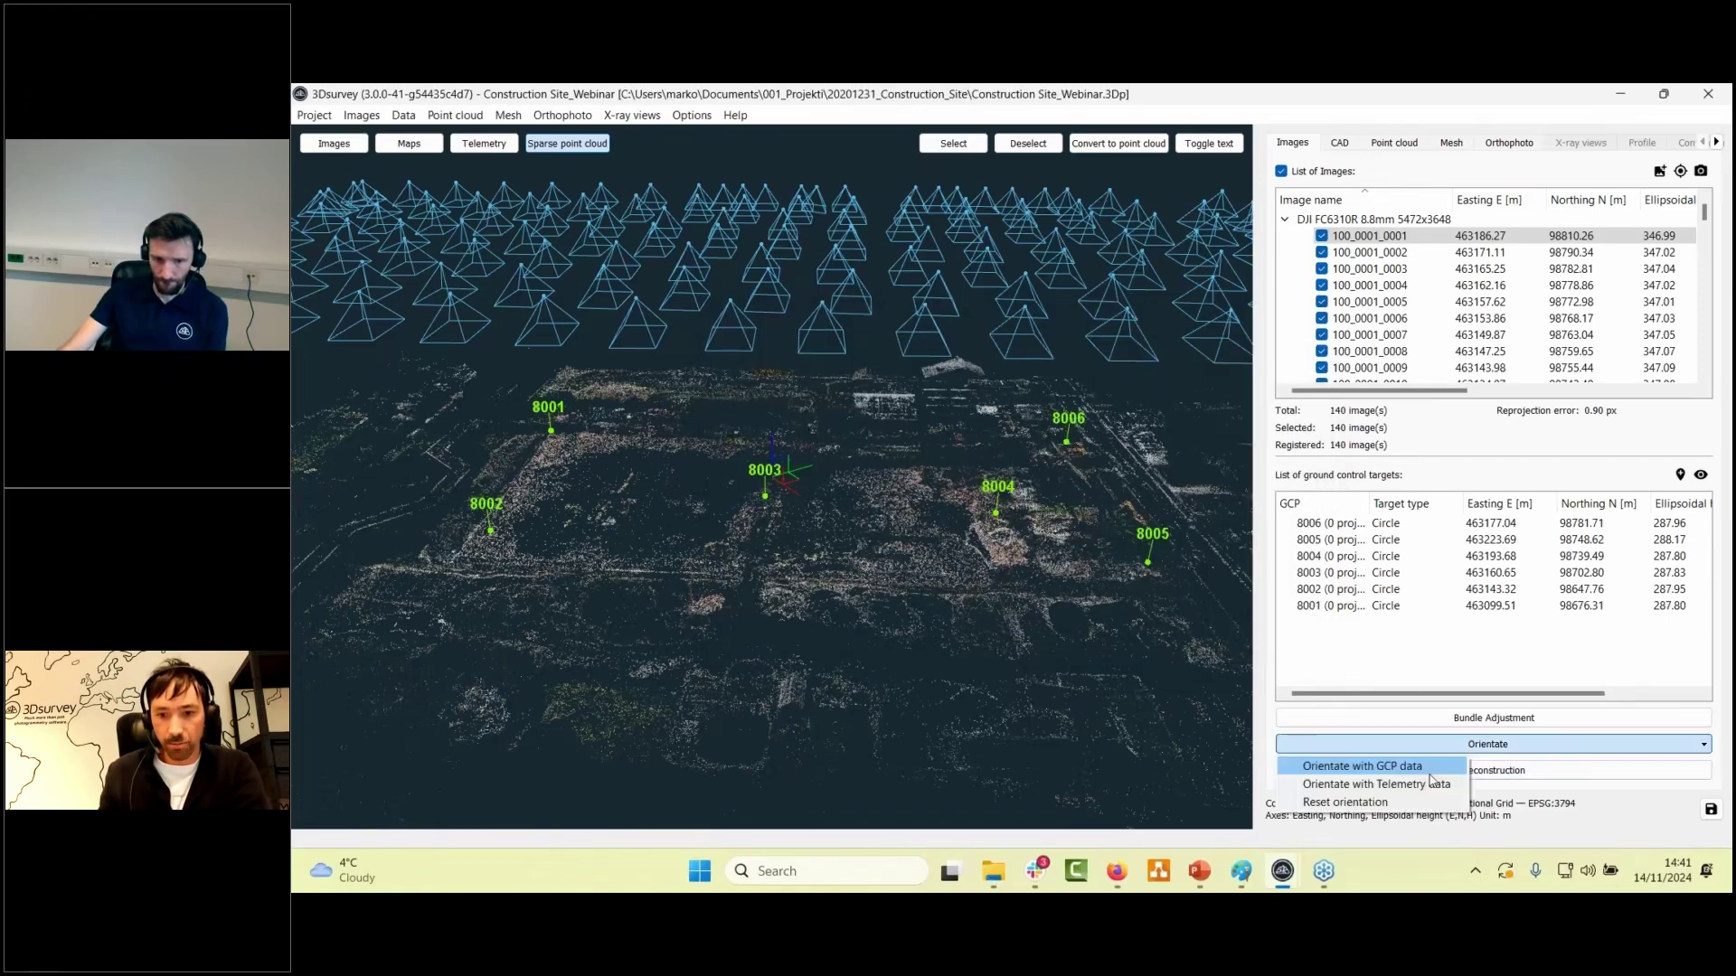
left_click(1433, 773)
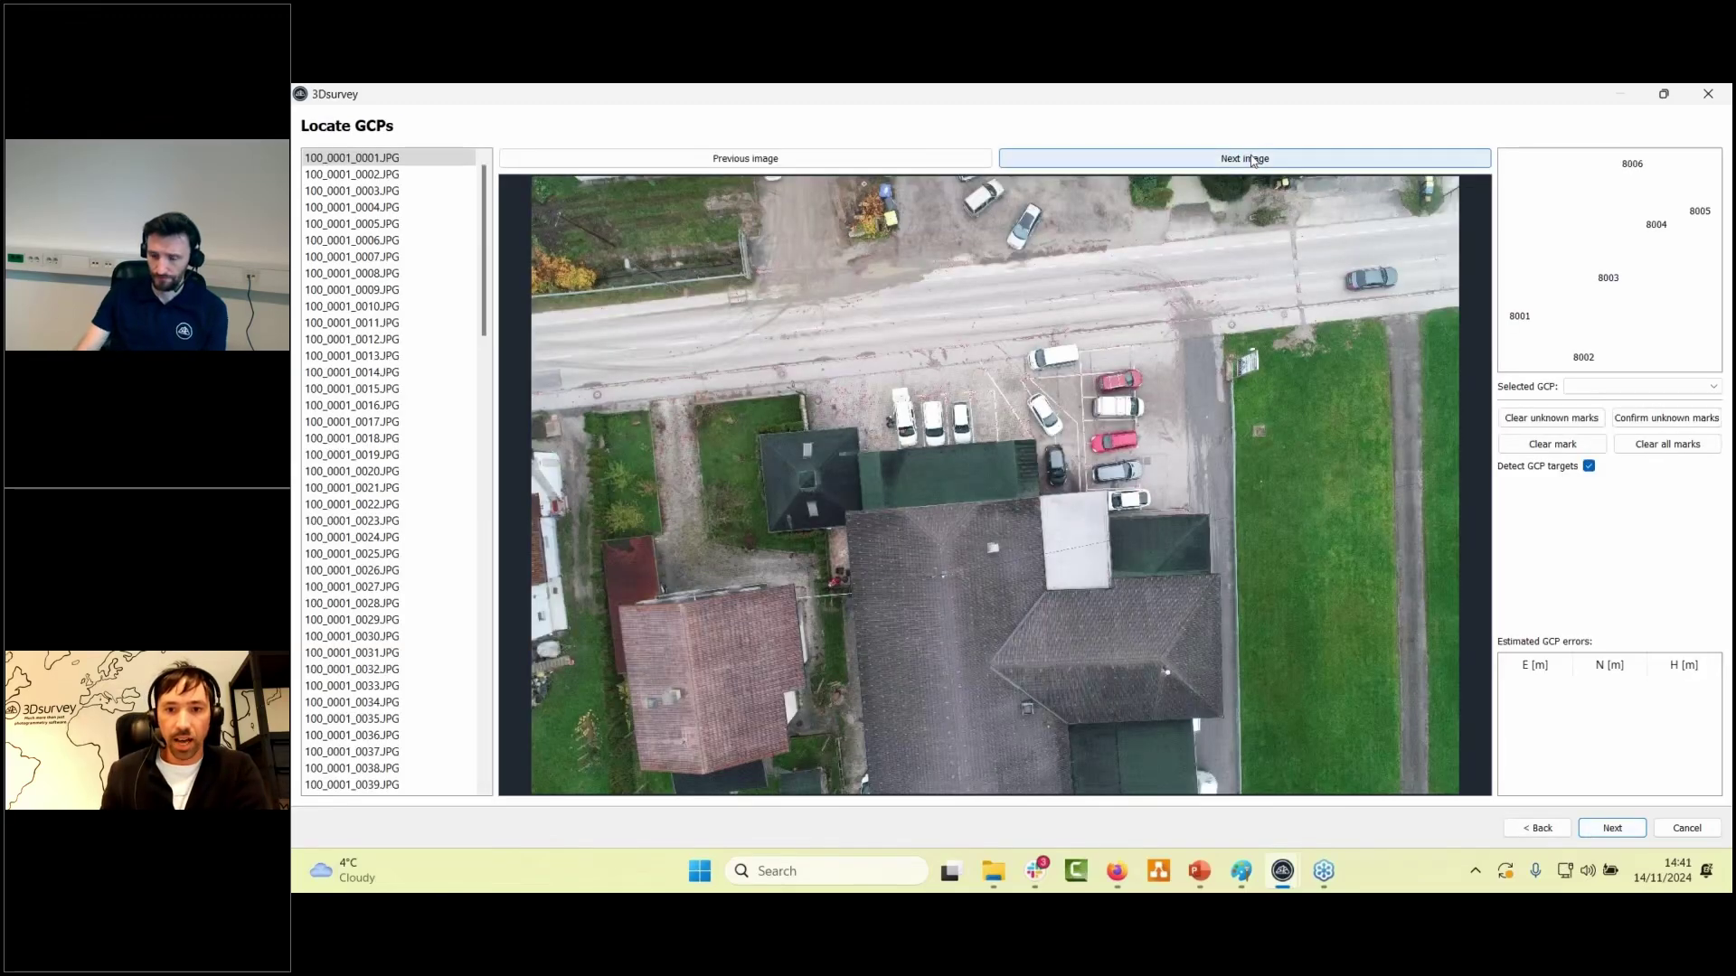
left_click(1253, 159)
left_click(1252, 159)
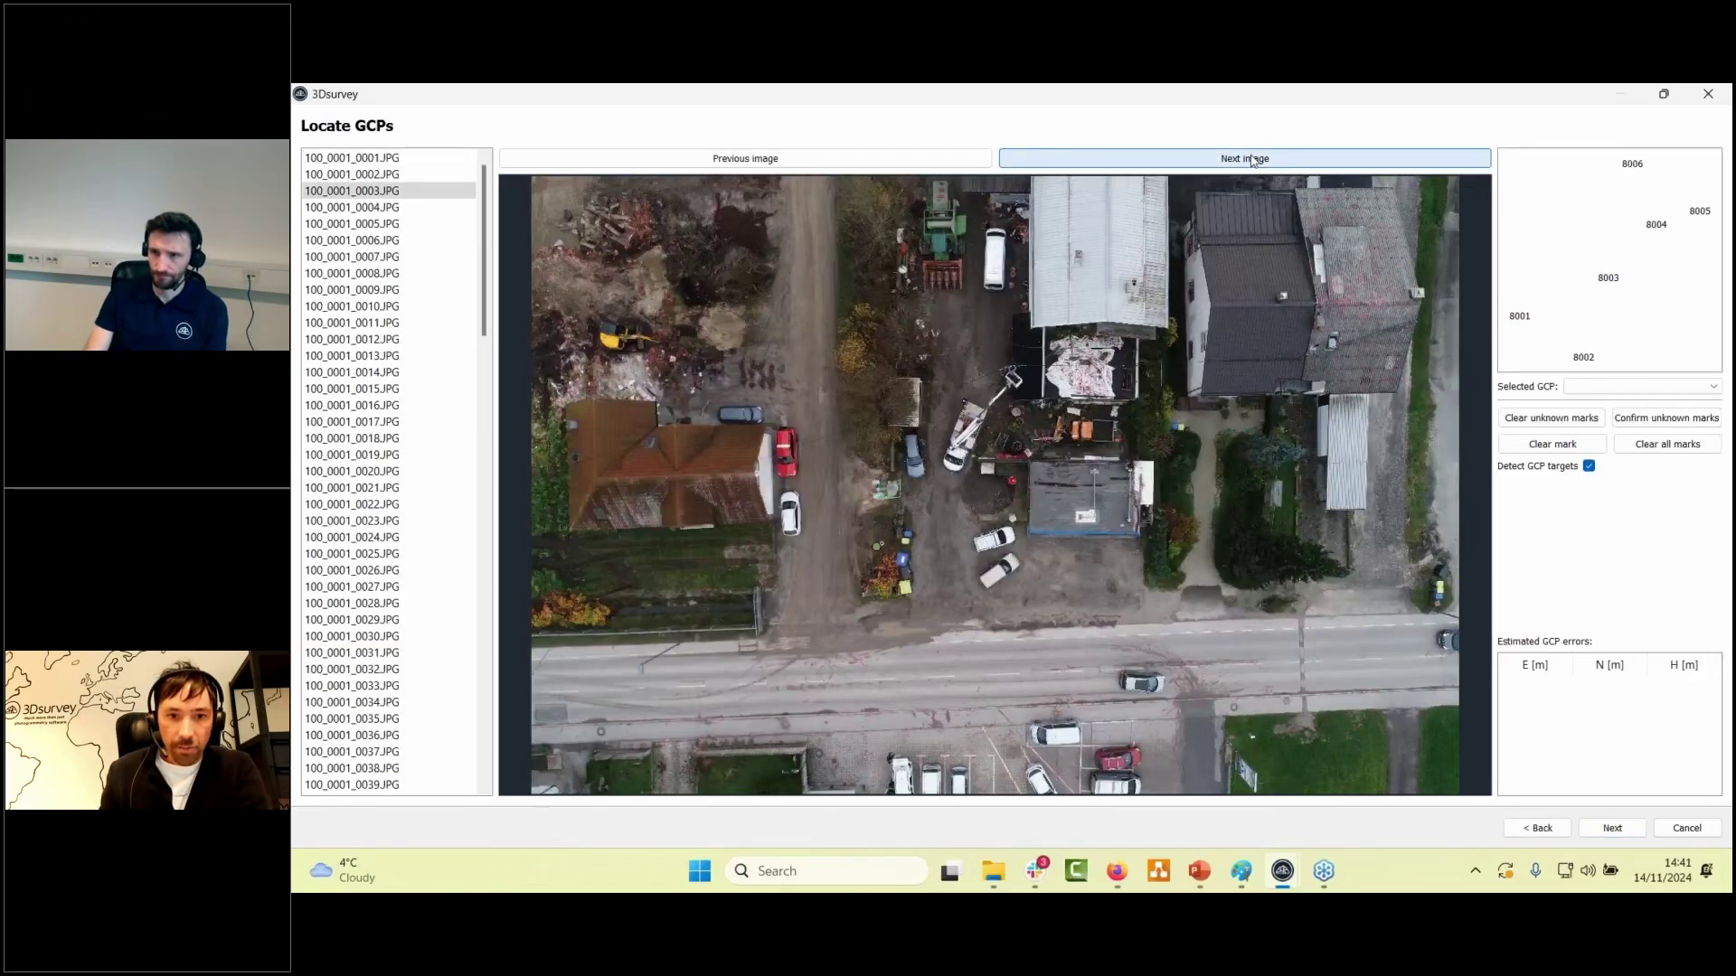
left_click(1252, 160)
left_click(1252, 159)
left_click(1252, 159)
left_click(1252, 159)
left_click(1252, 159)
left_click(1252, 159)
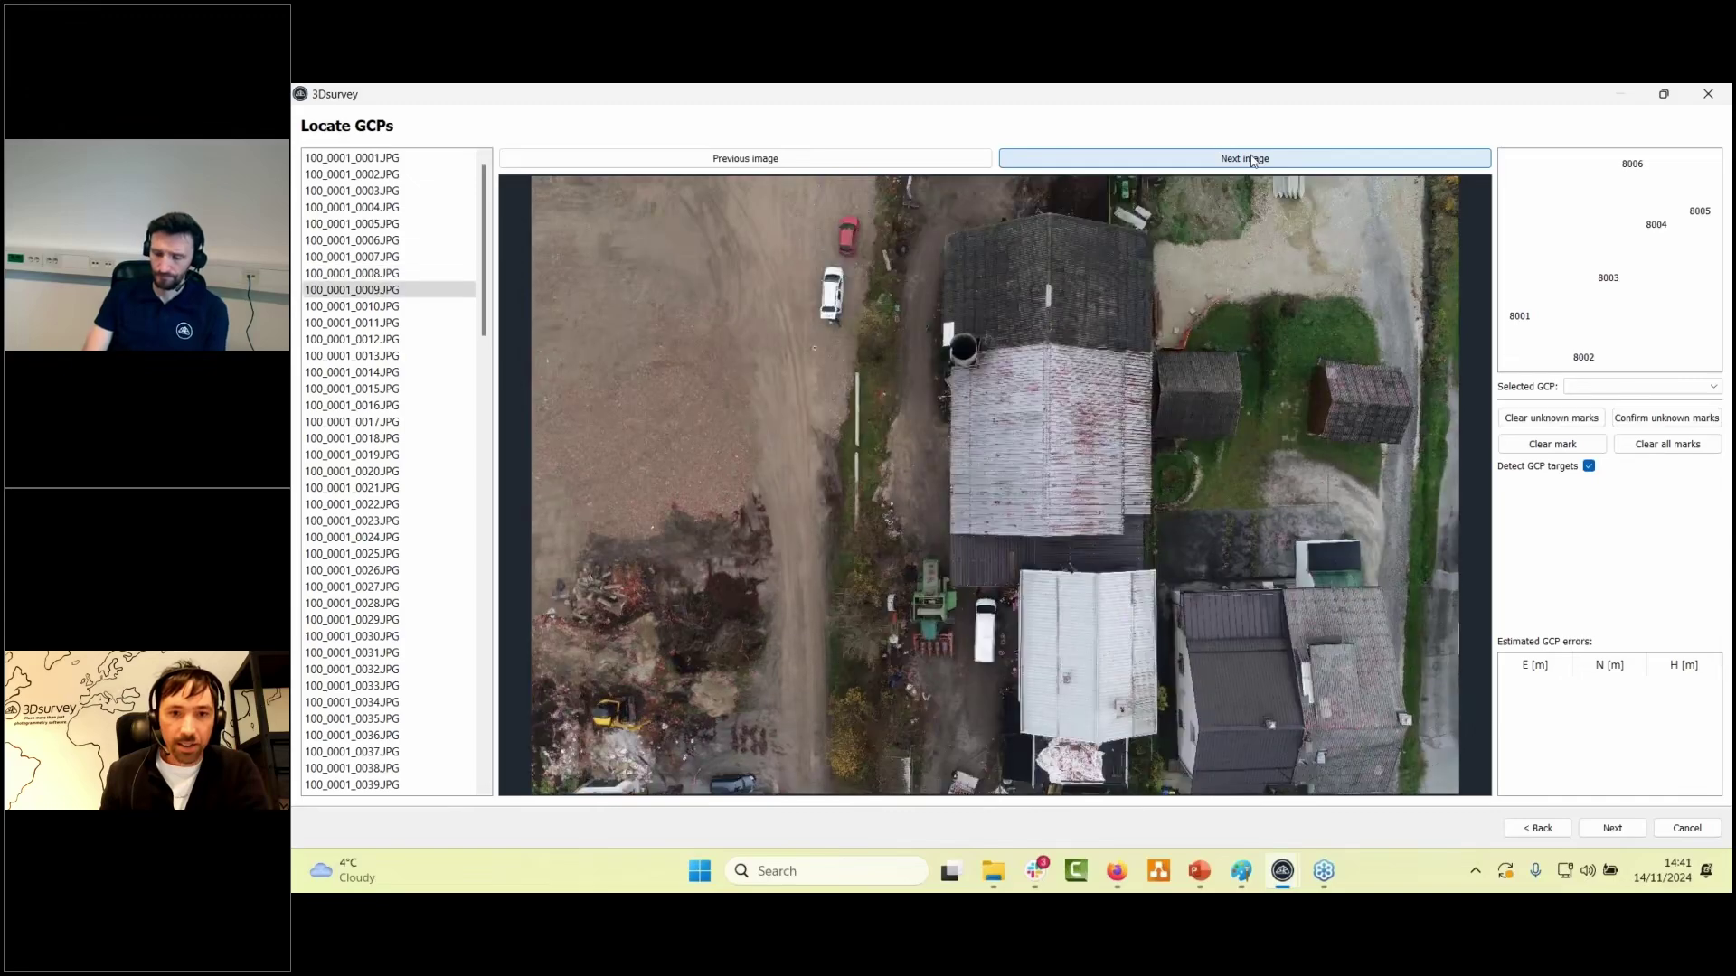
left_click(1253, 159)
left_click(1252, 159)
left_click(1252, 159)
left_click(1252, 159)
left_click(1252, 159)
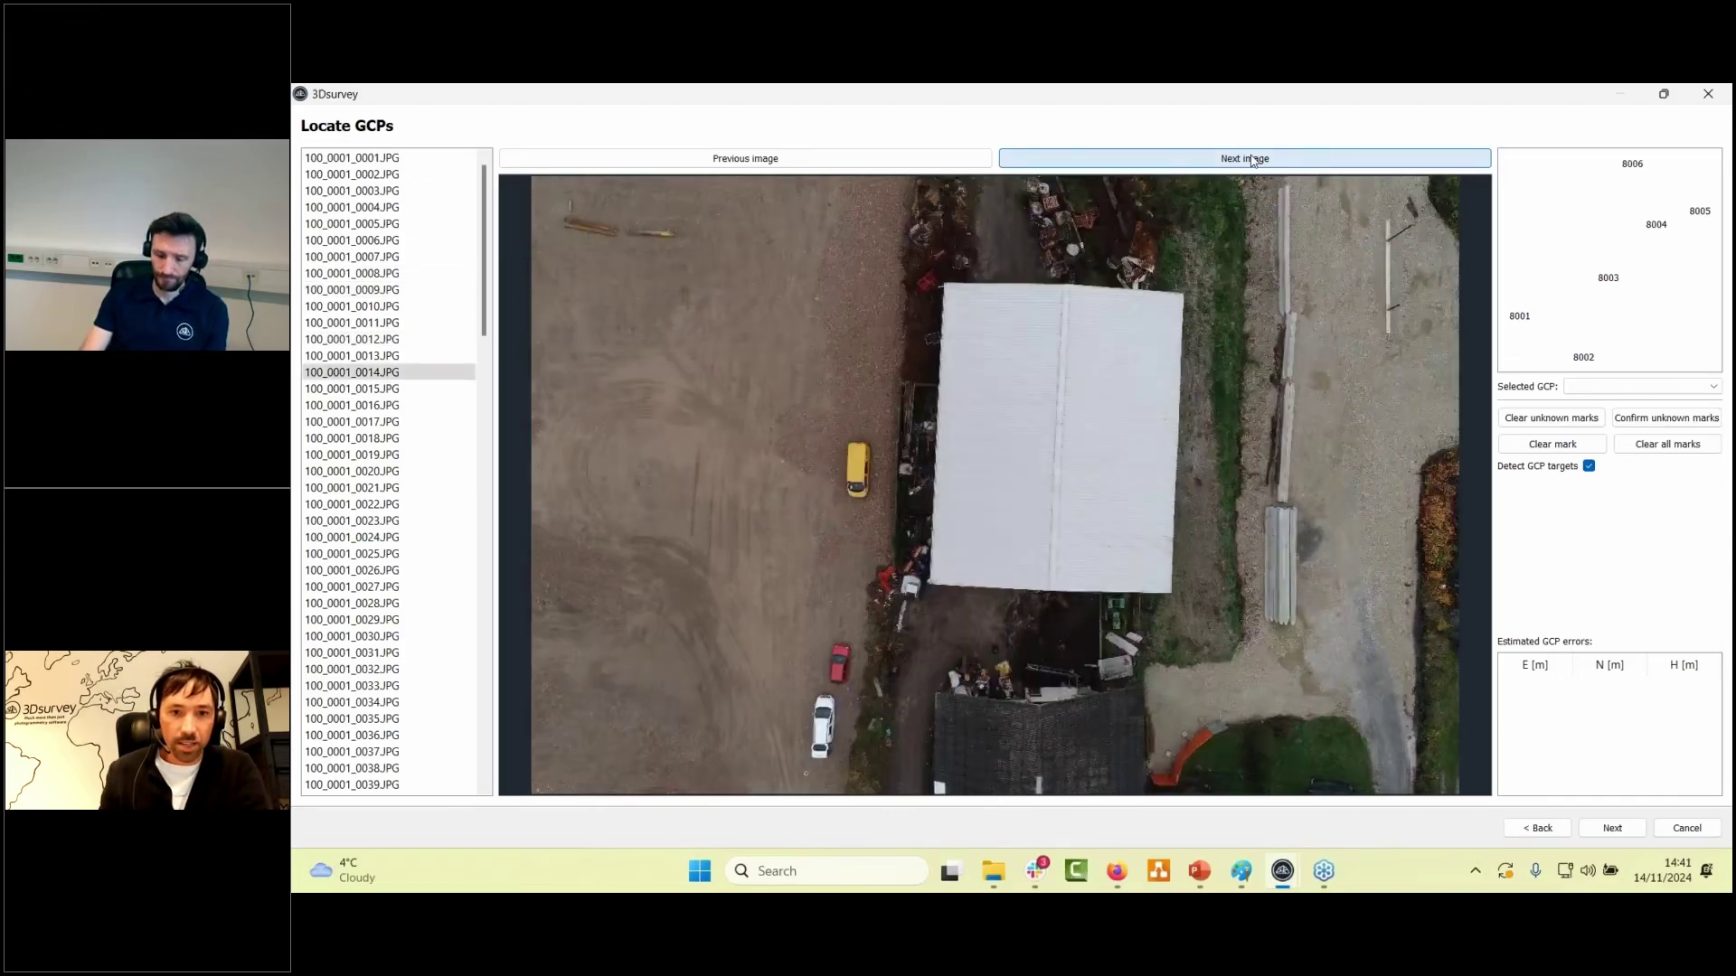
left_click(1252, 159)
left_click(1252, 159)
left_click(1252, 159)
left_click(1252, 159)
left_click(1253, 159)
left_click(1252, 159)
left_click(1252, 159)
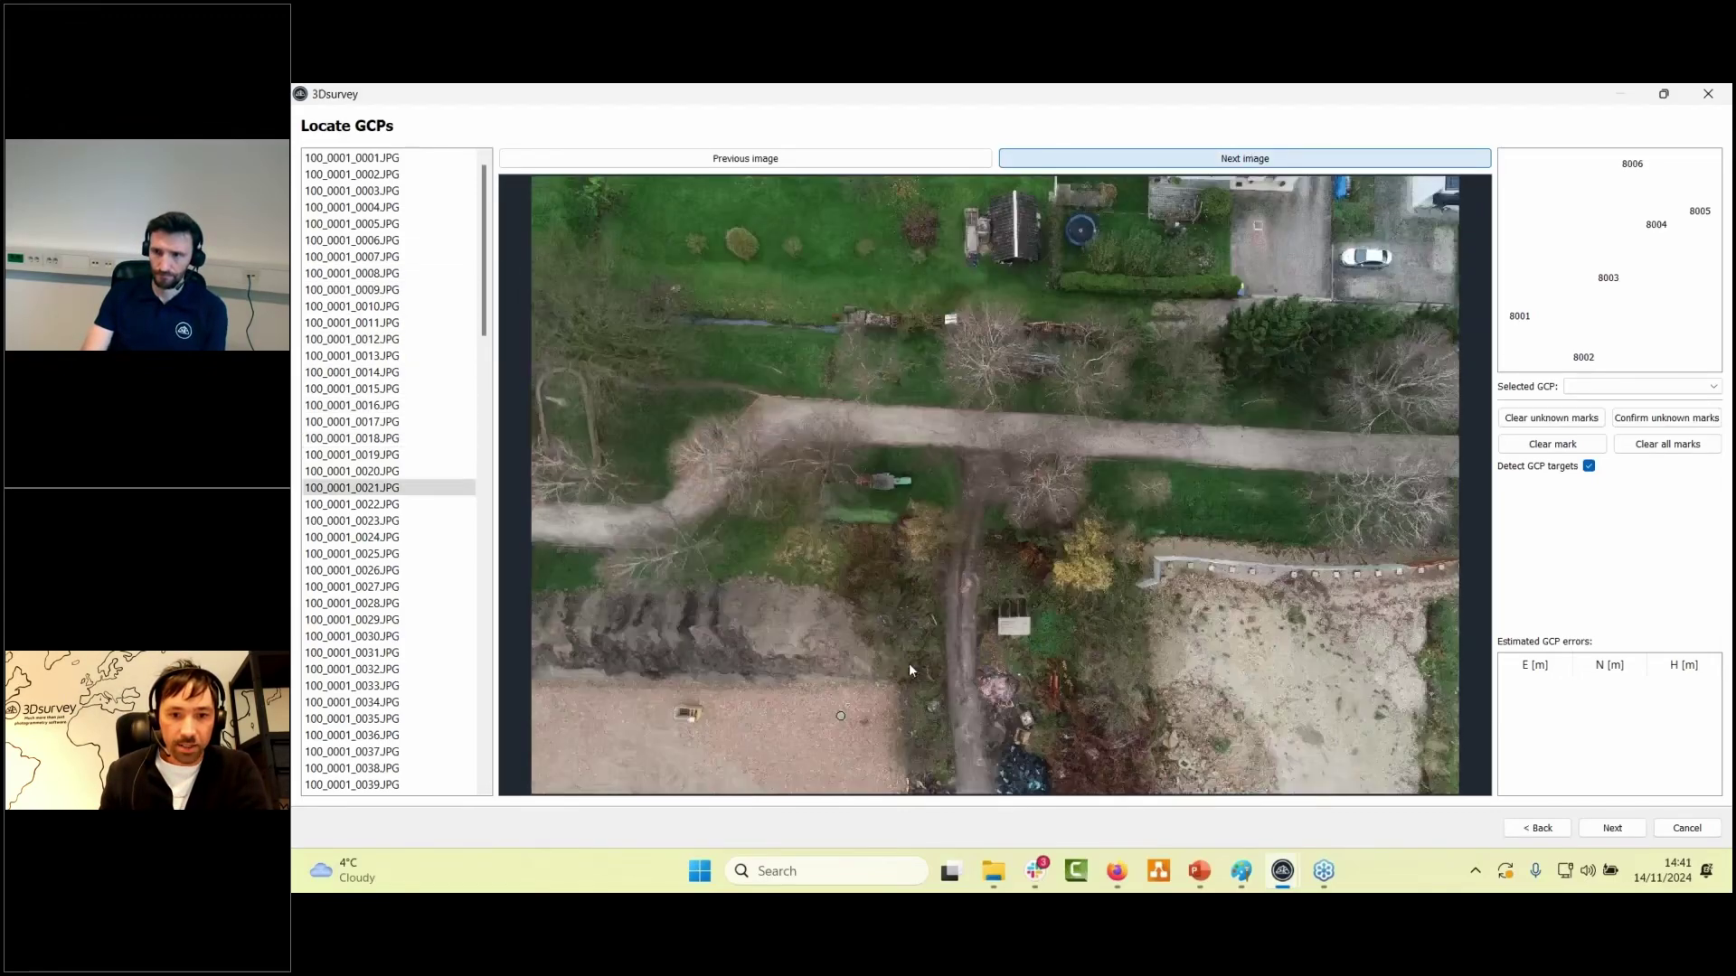
key("space")
key("space")
left_click(891, 161)
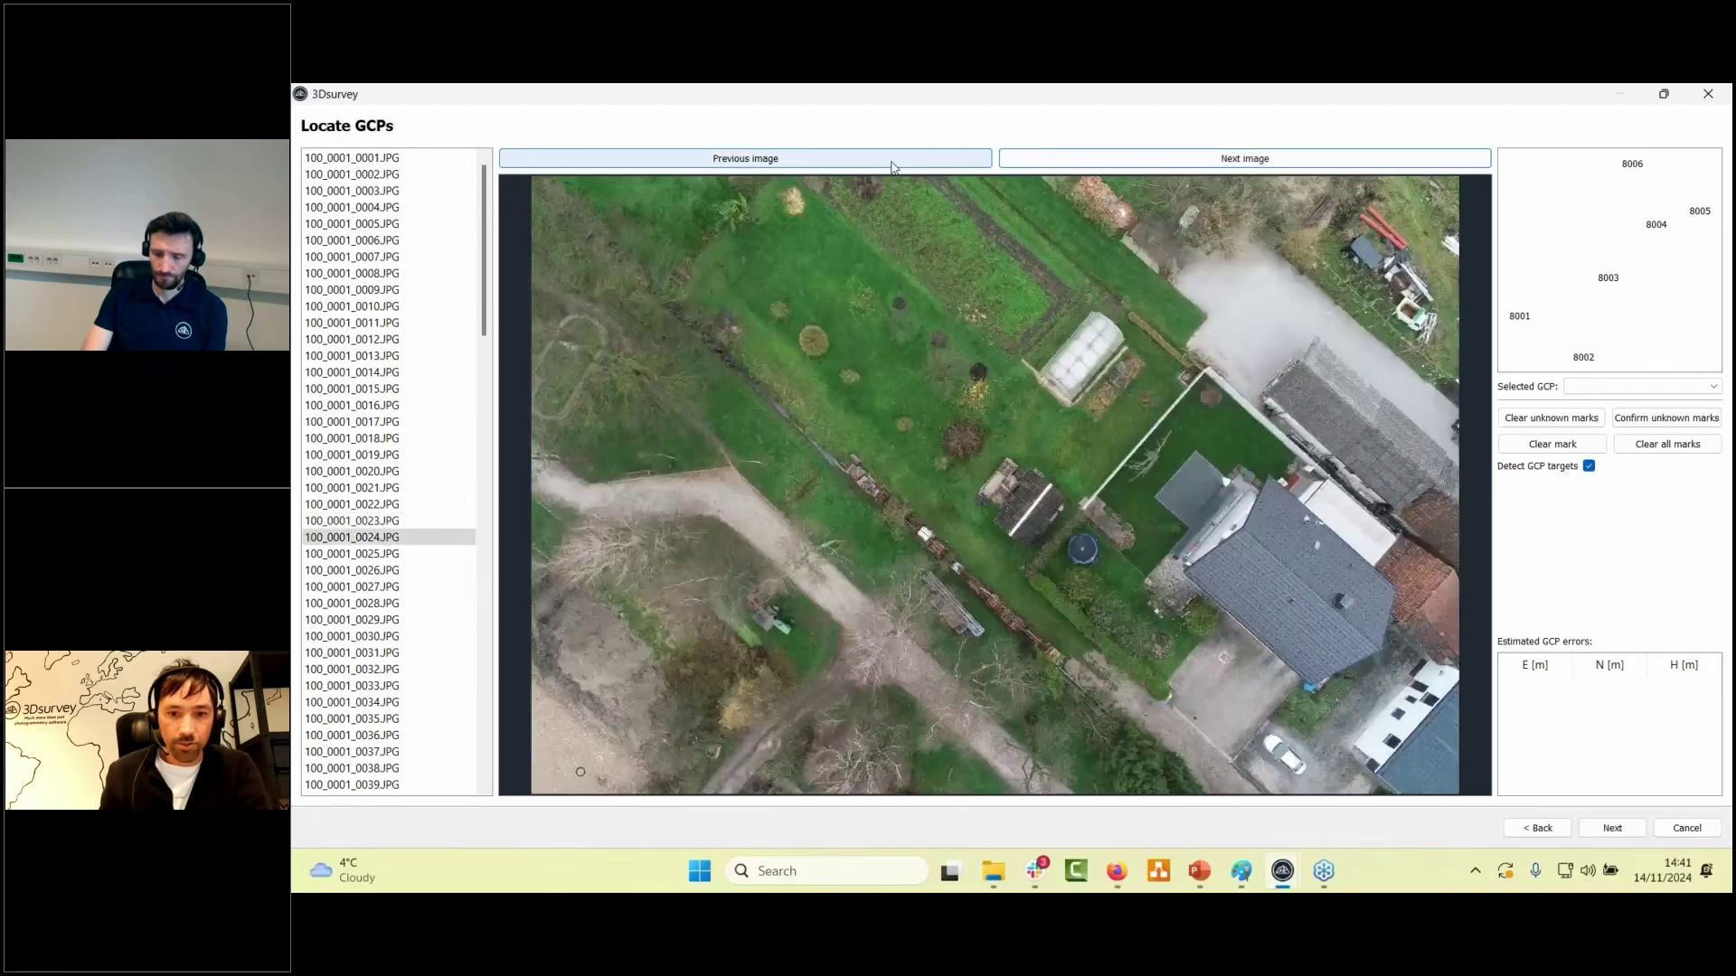
left_click(891, 161)
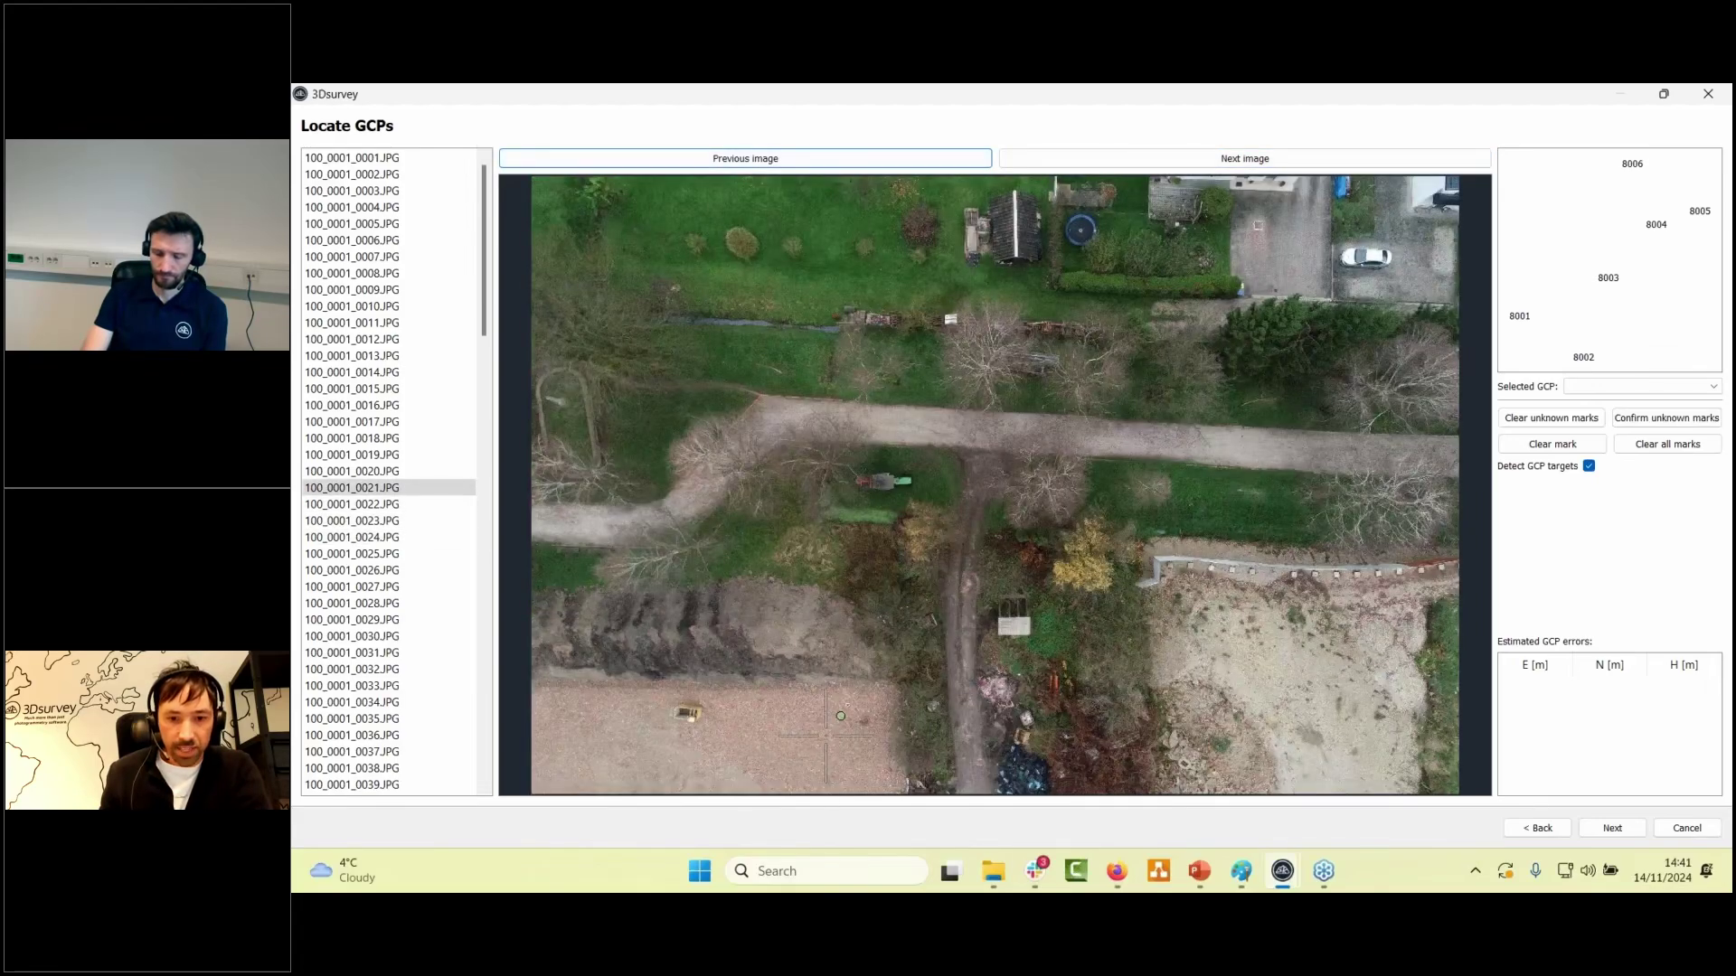
- Zoom and pan the photo to center ground control target 8001
scroll(825, 735, "up", 4)
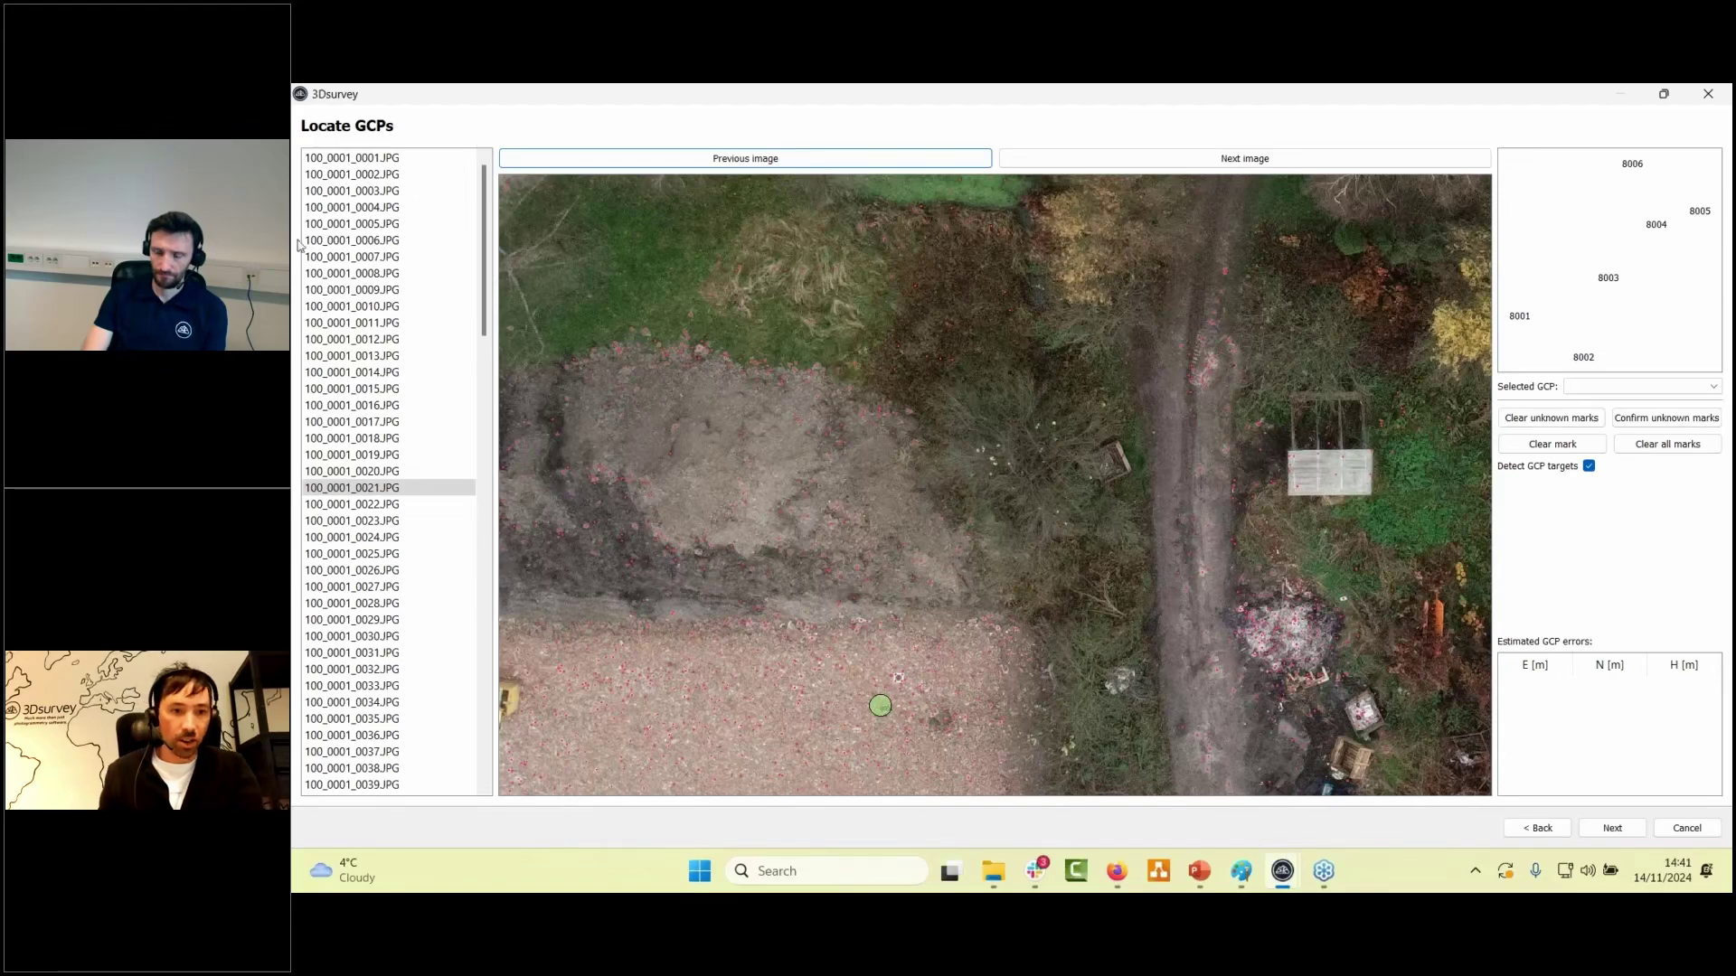
scroll(432, 438, "down", 4)
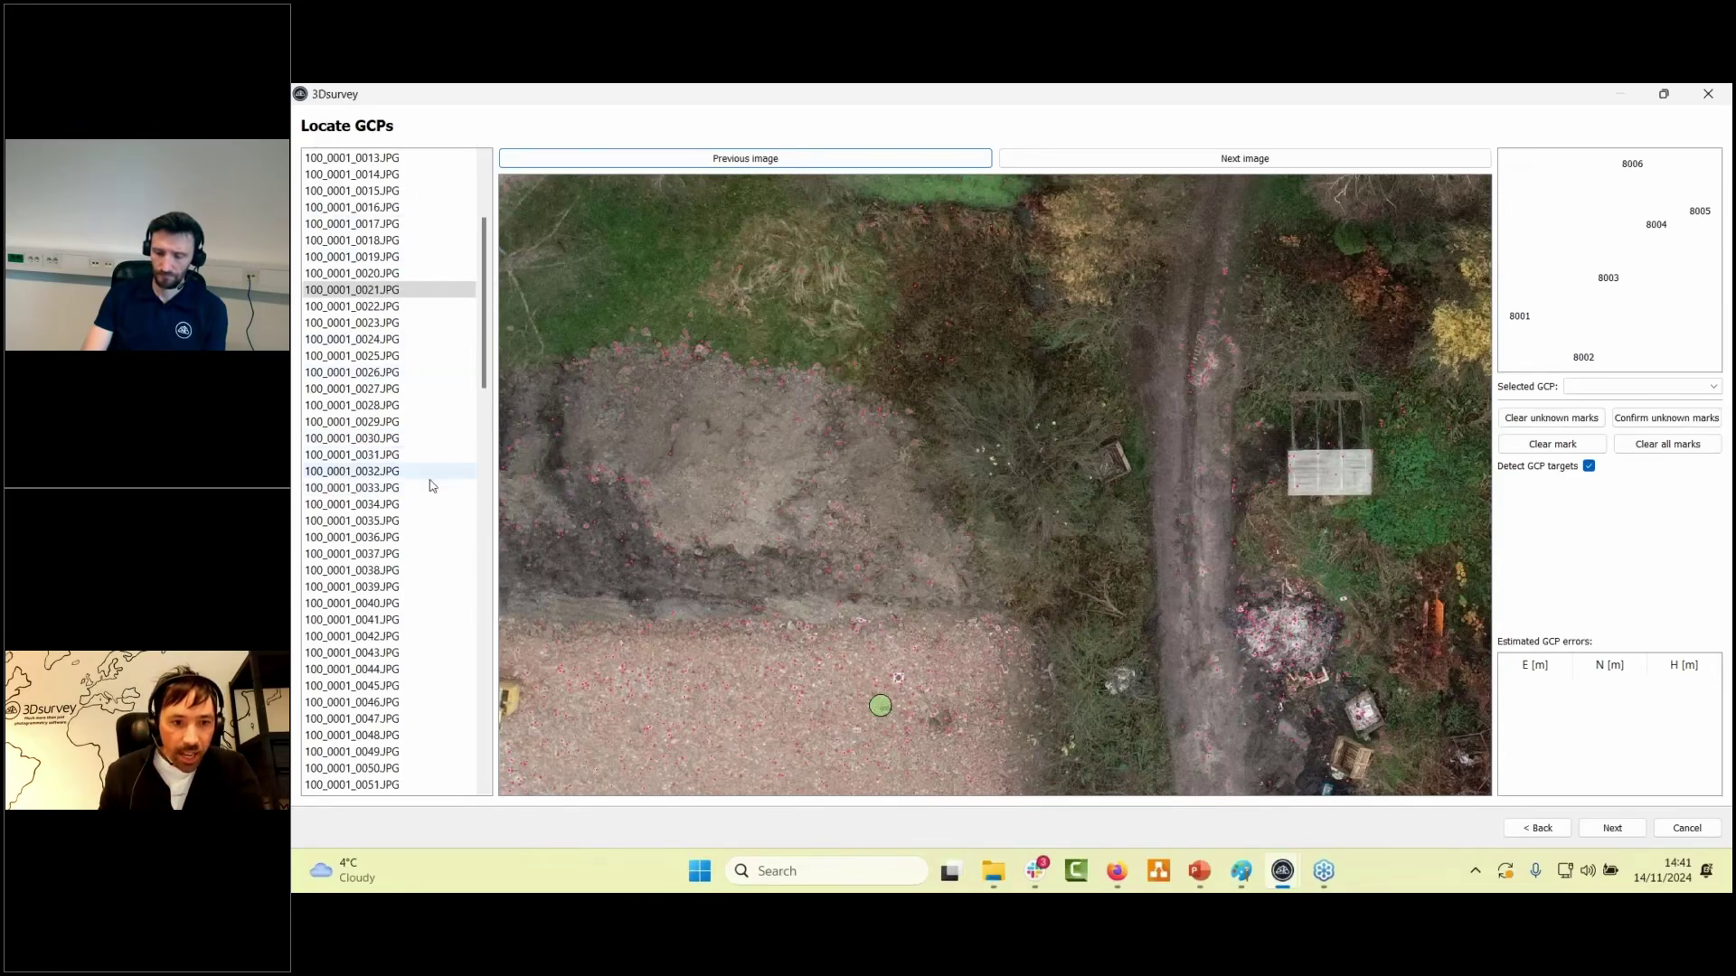
scroll(920, 707, "up", 1)
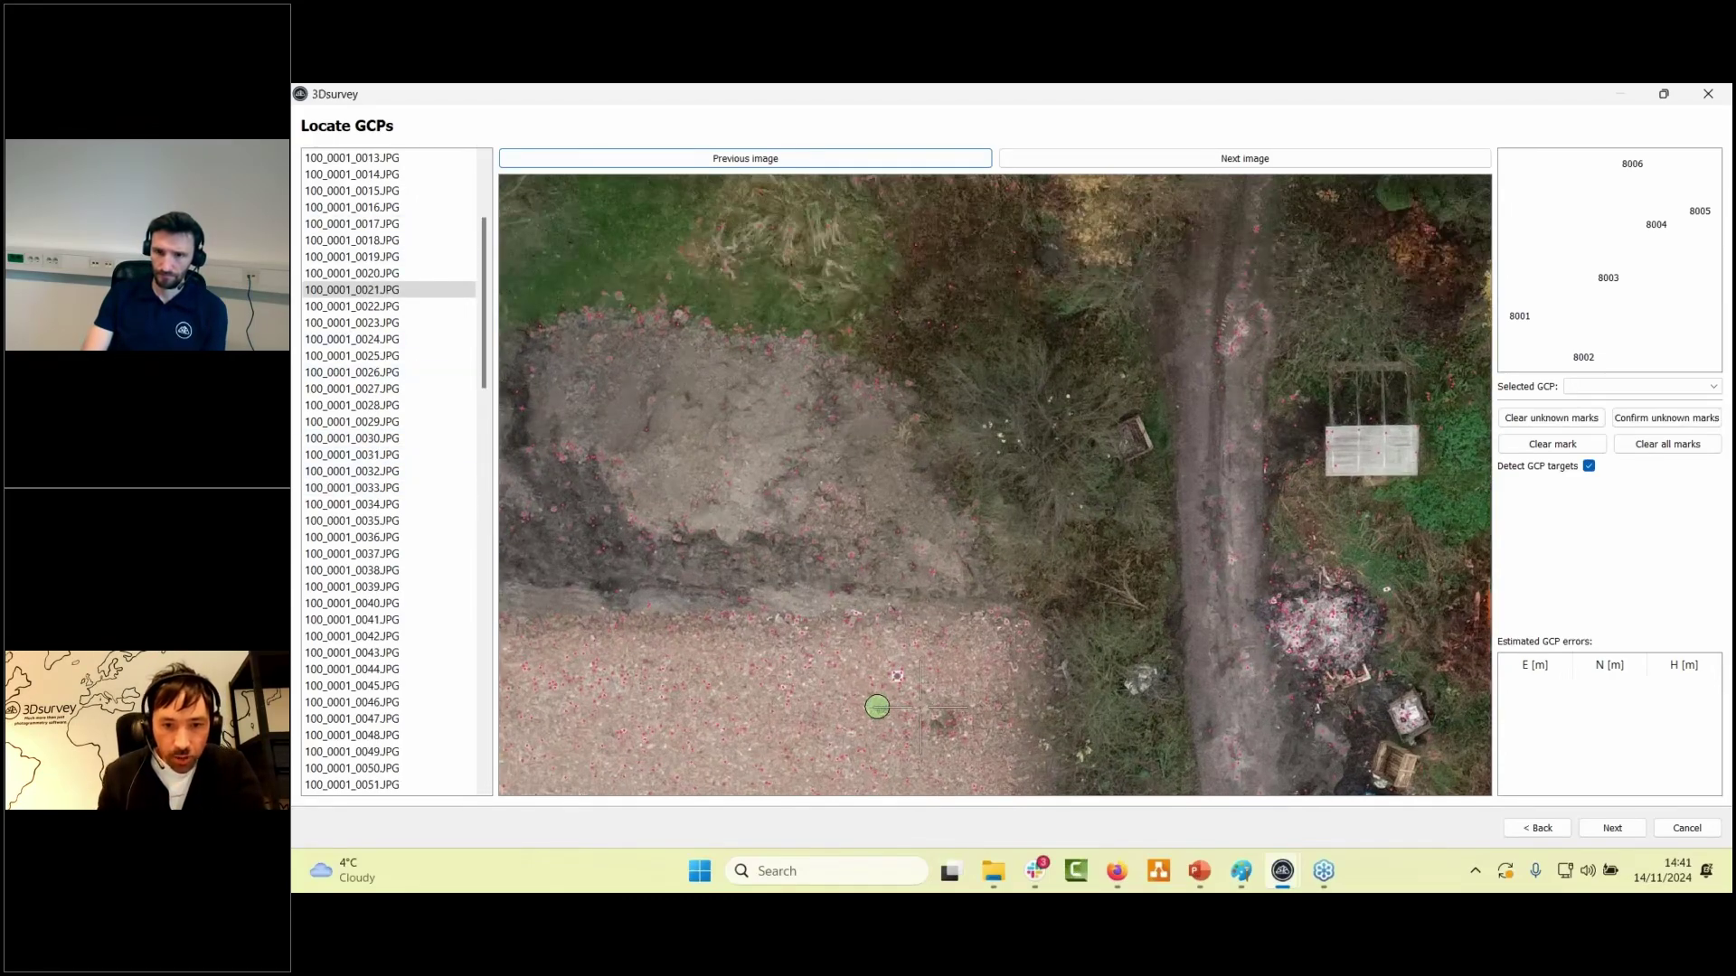
scroll(920, 707, "up", 3)
scroll(872, 732, "up", 2)
left_click_drag(930, 566, 1069, 282)
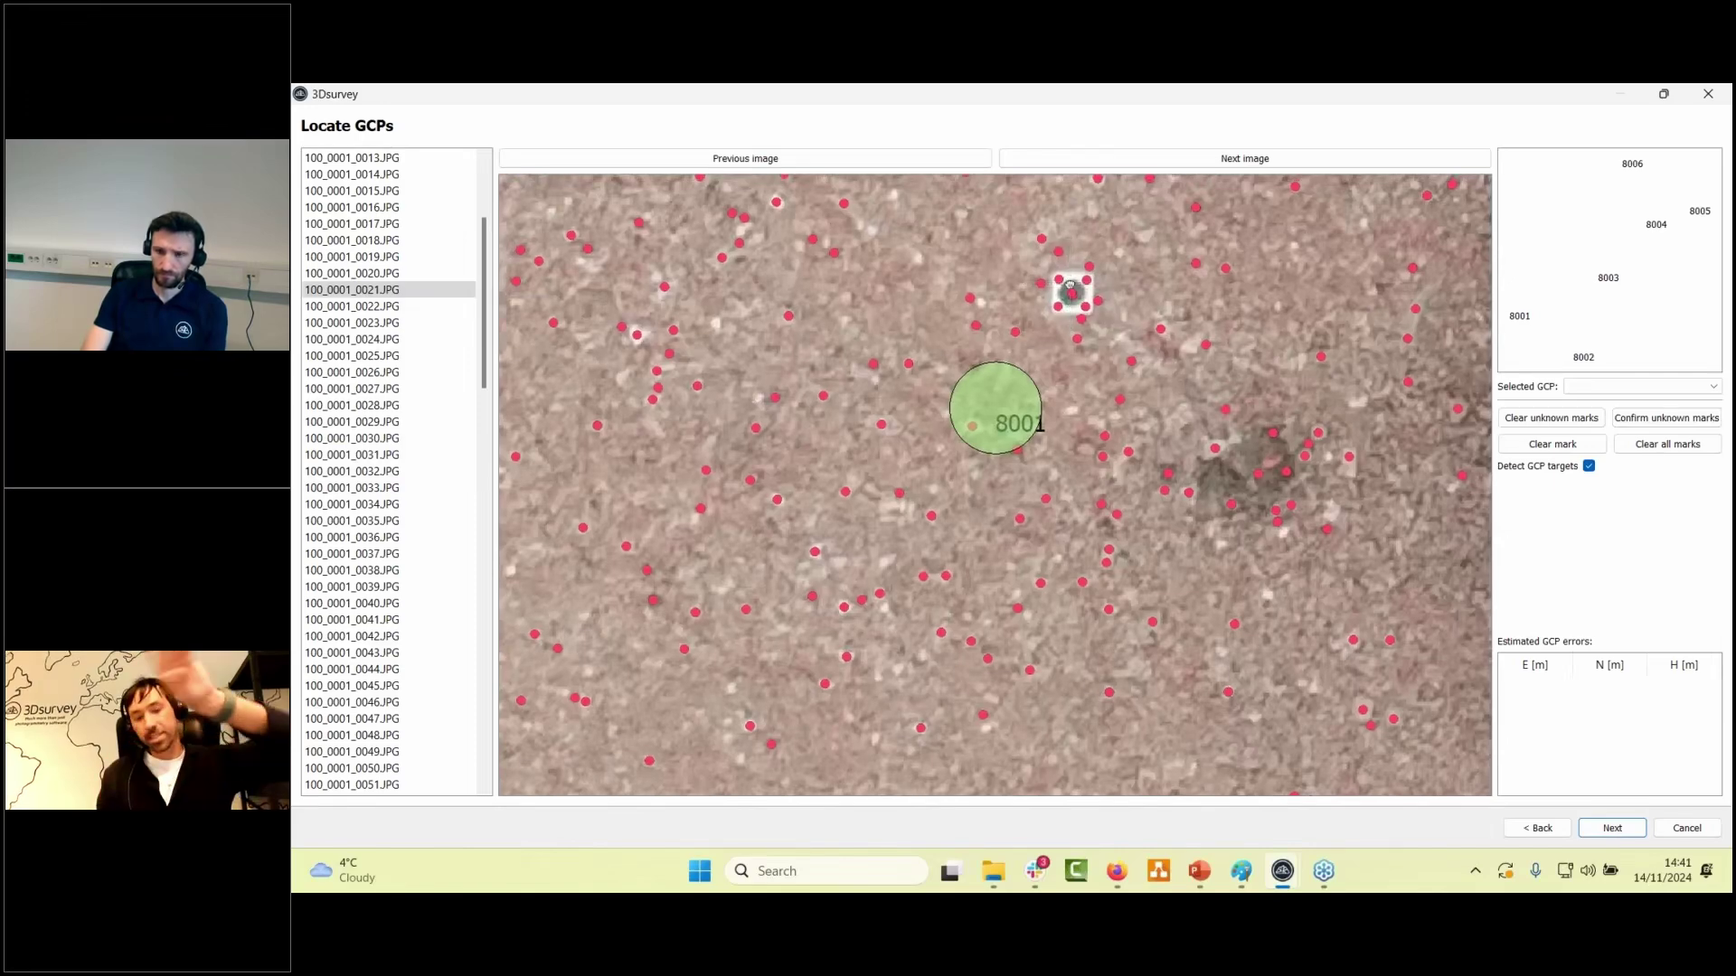
left_click_drag(1071, 282, 1064, 440)
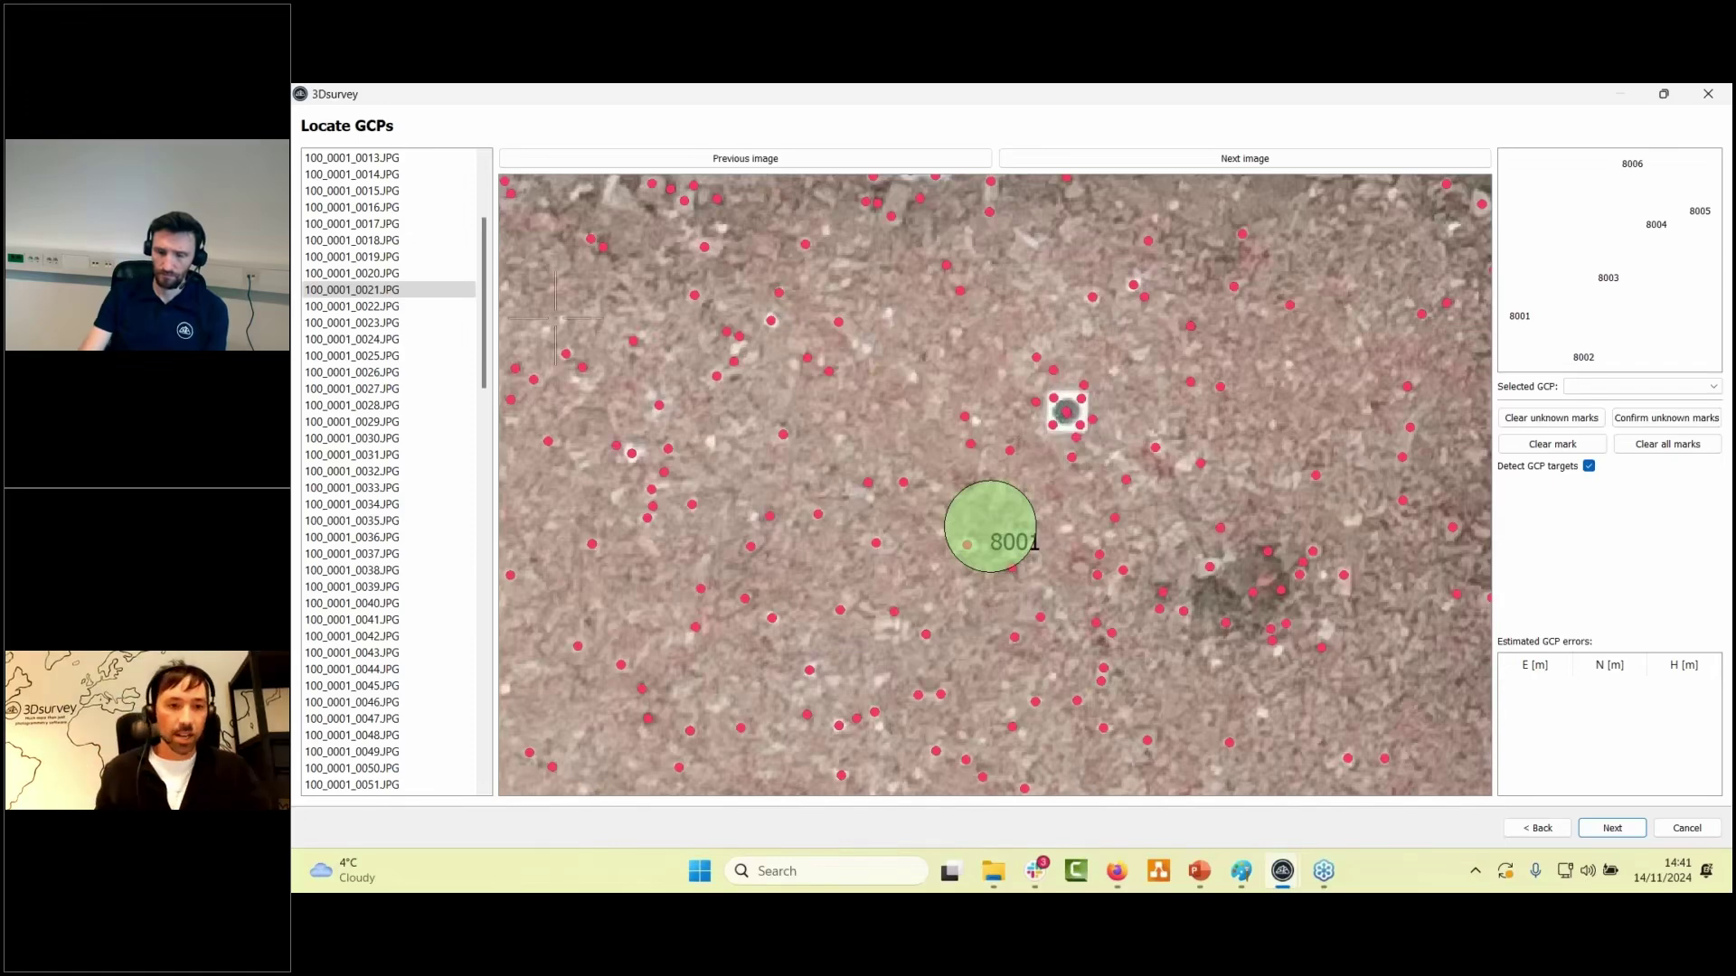
- Check GCP targets in images 0027, 0036, 0045, 0055 and 0078
left_click(342, 387)
scroll(342, 387, "down", 3)
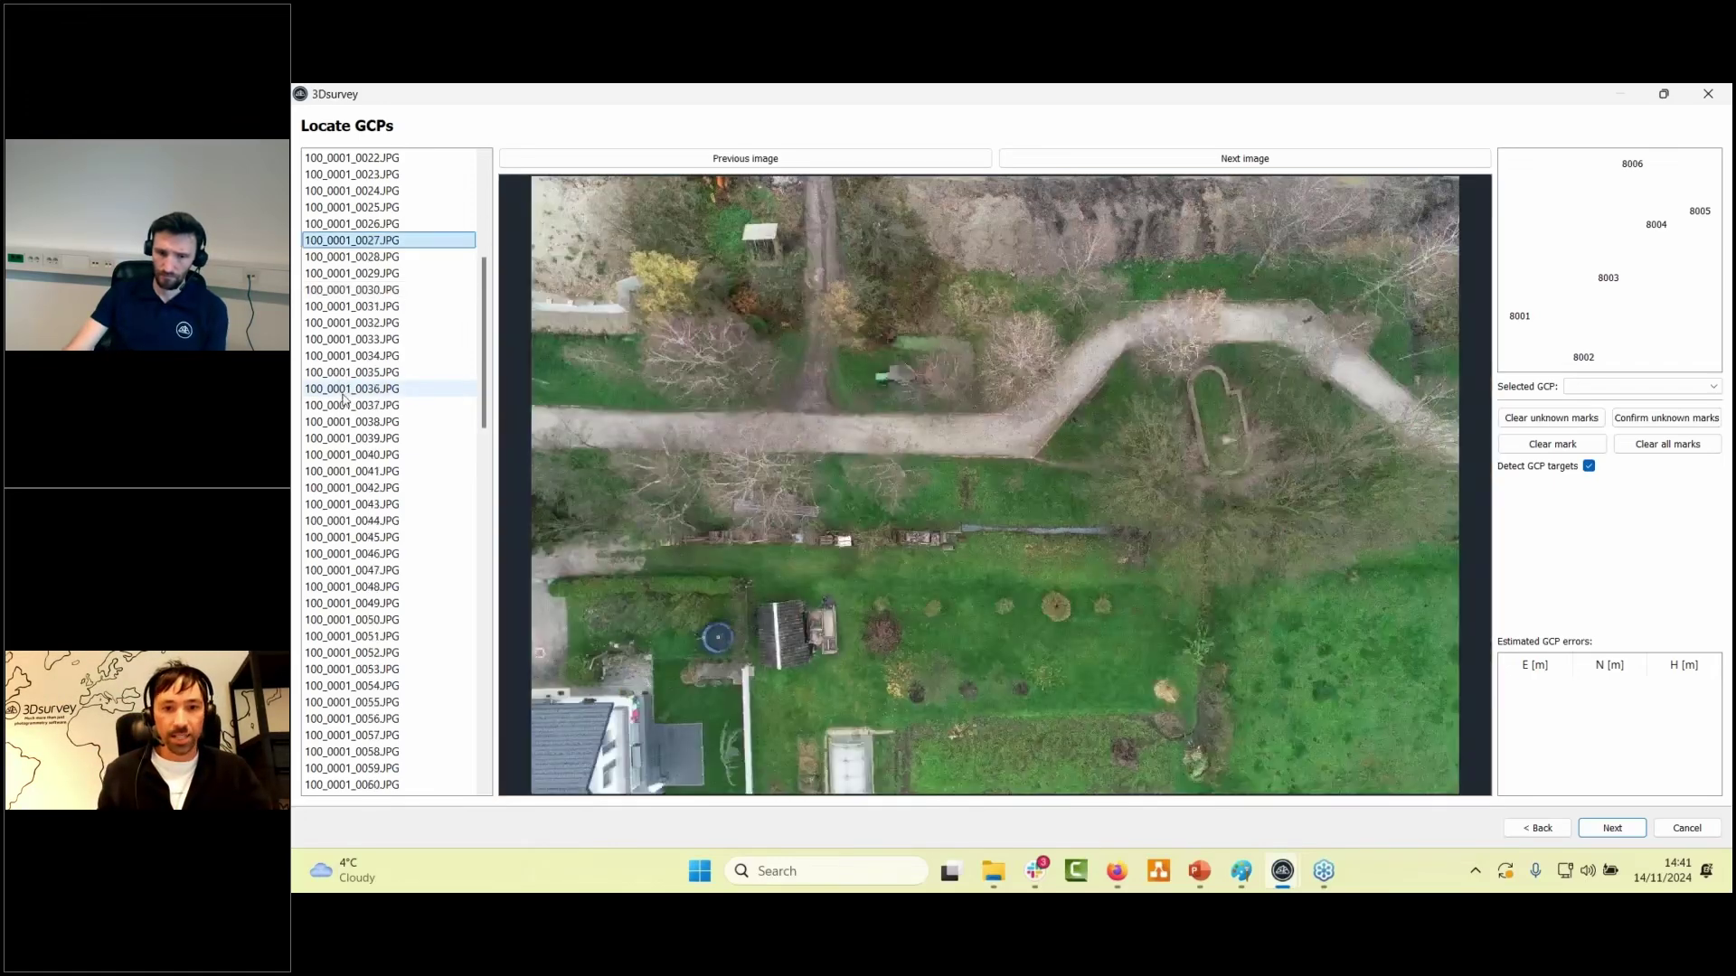
left_click(344, 389)
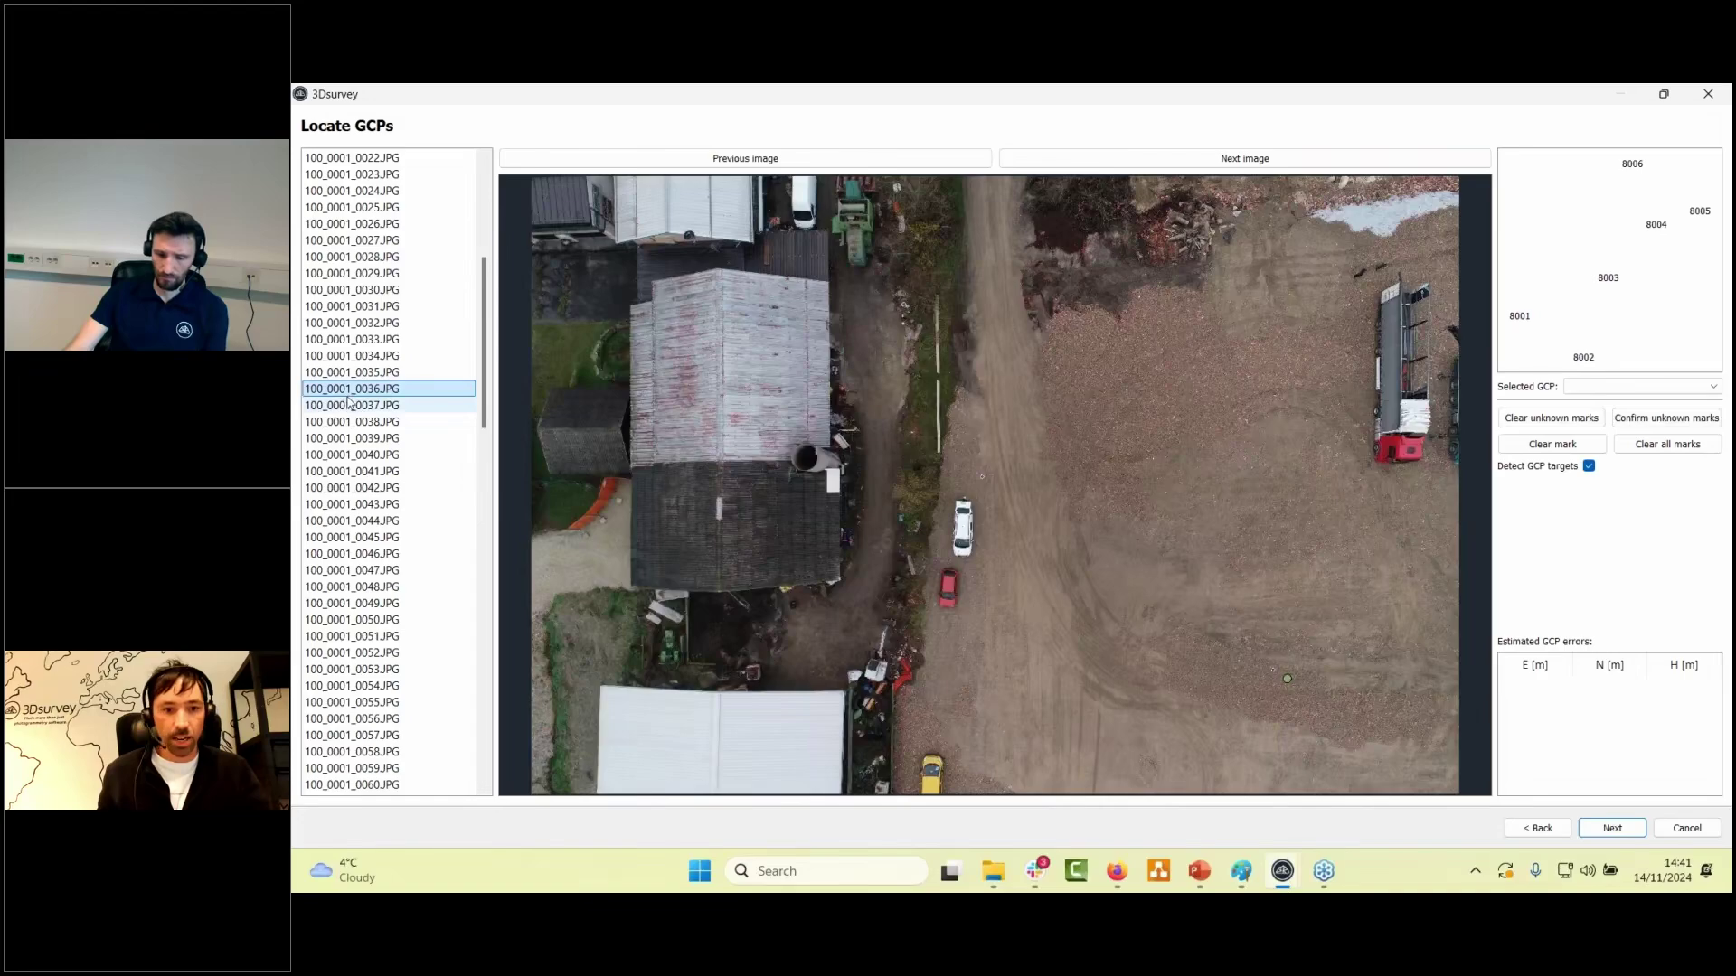
scroll(348, 401, "down", 3)
left_click(348, 393)
scroll(358, 389, "down", 3)
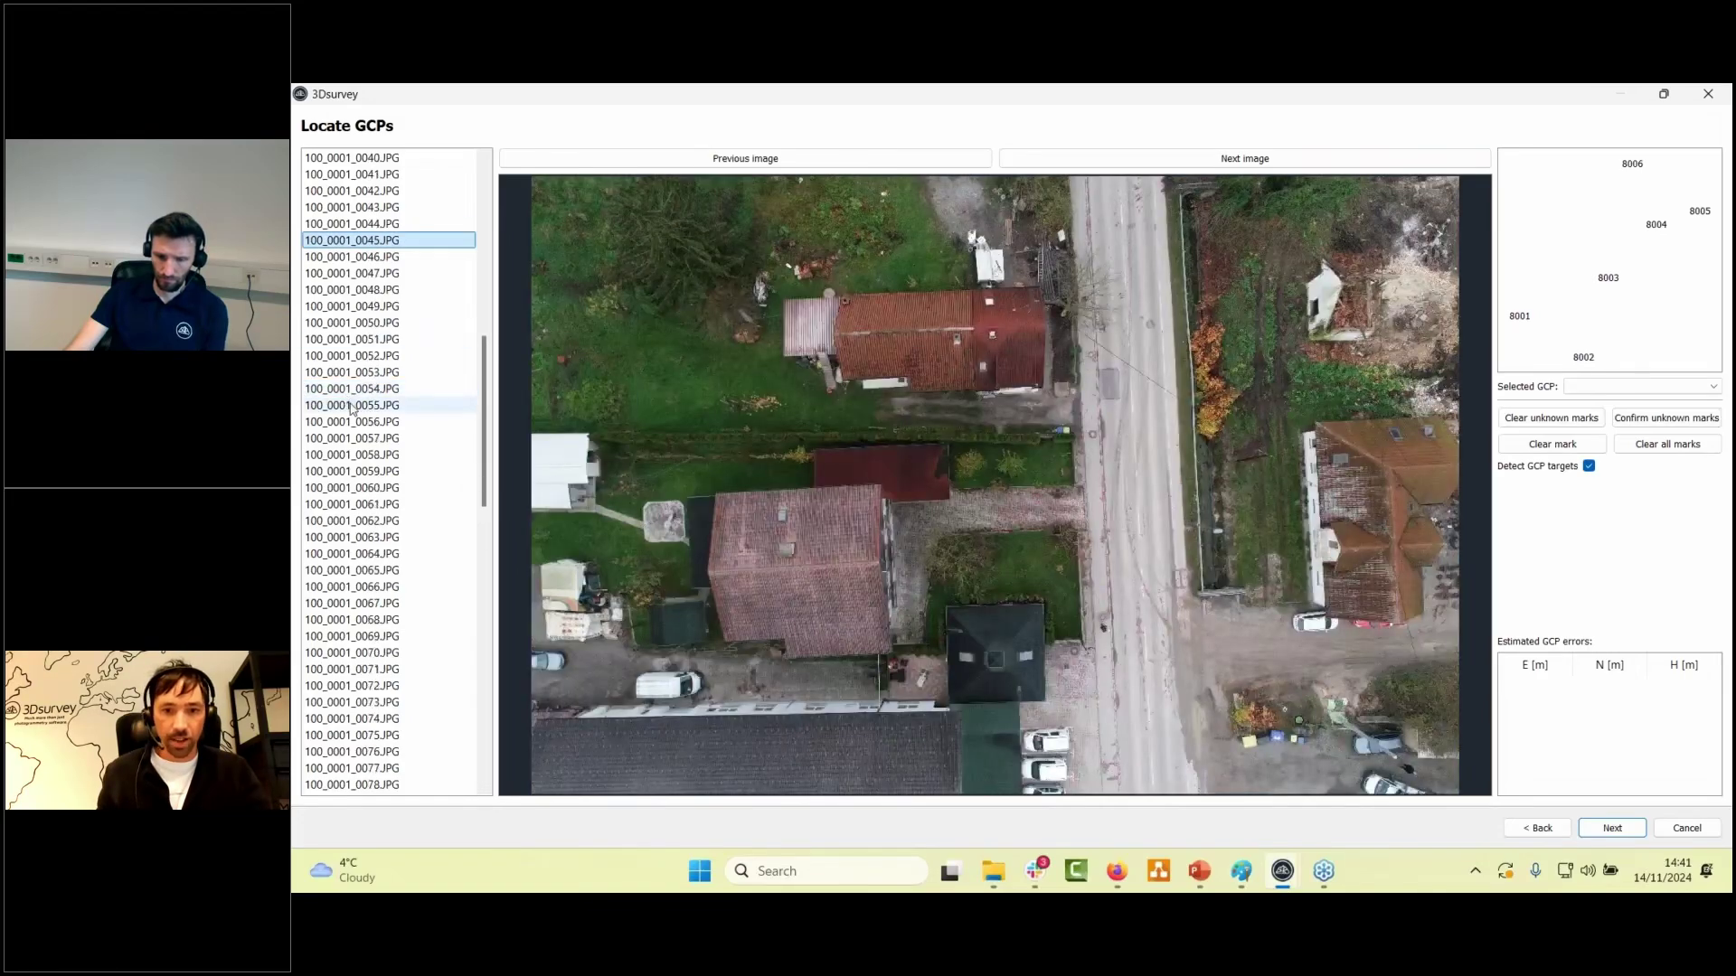
left_click(366, 404)
scroll(366, 404, "down", 1)
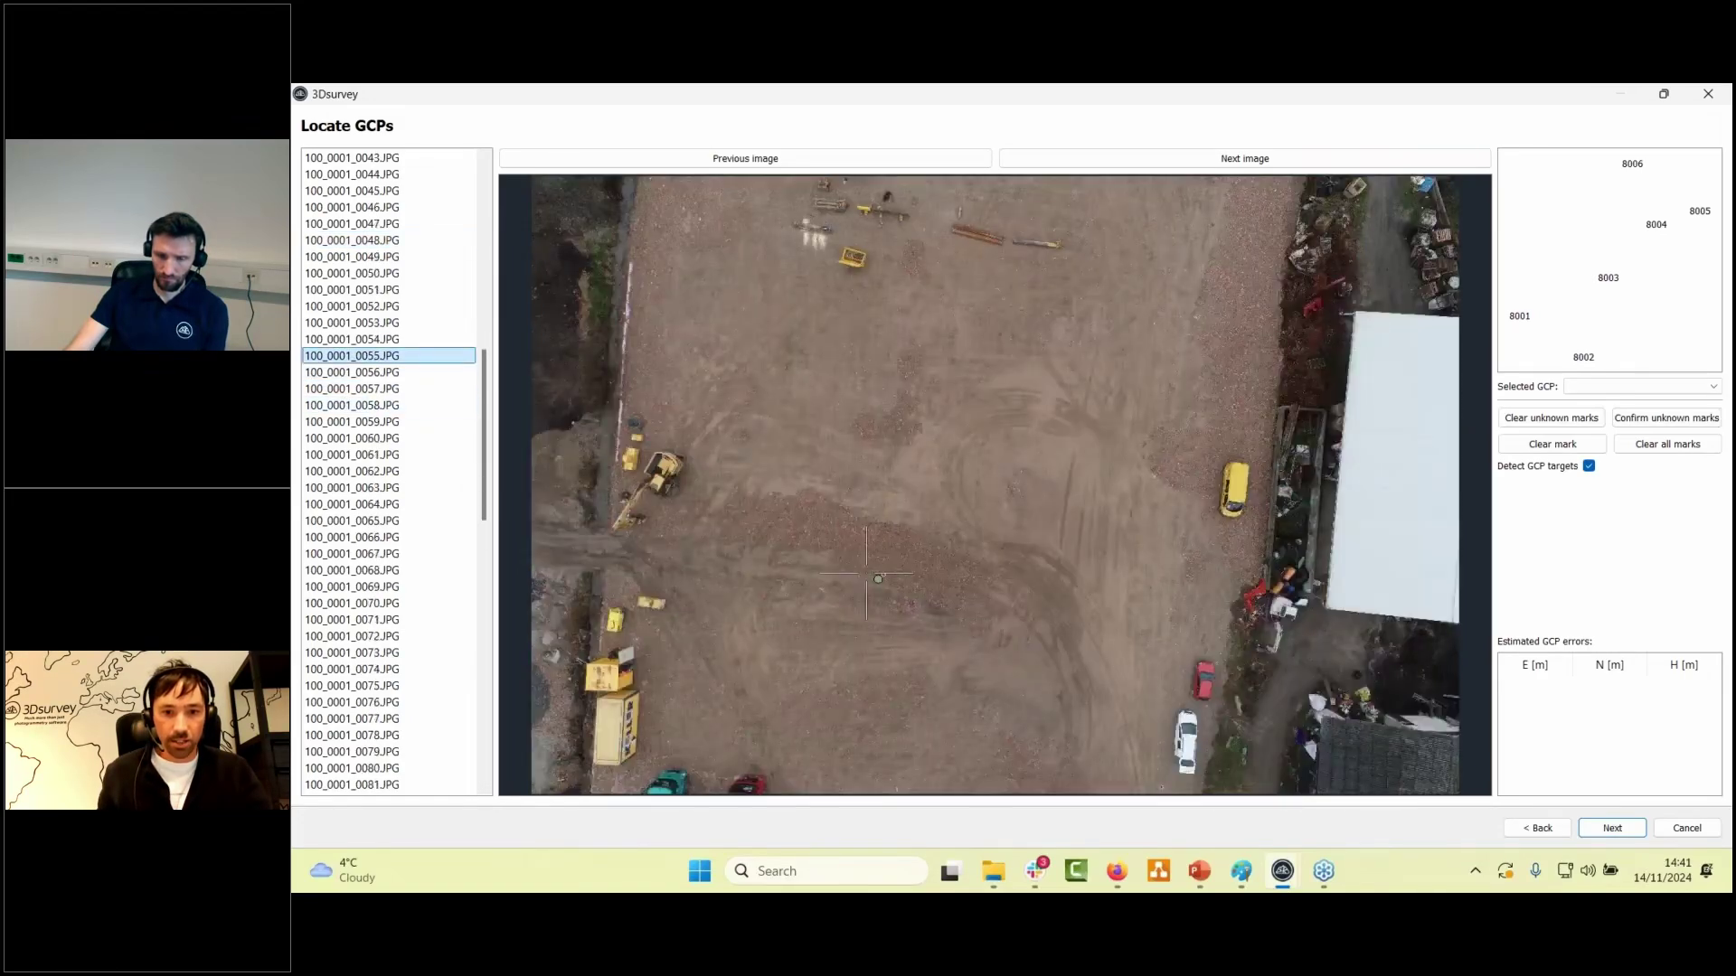
scroll(949, 587, "up", 3)
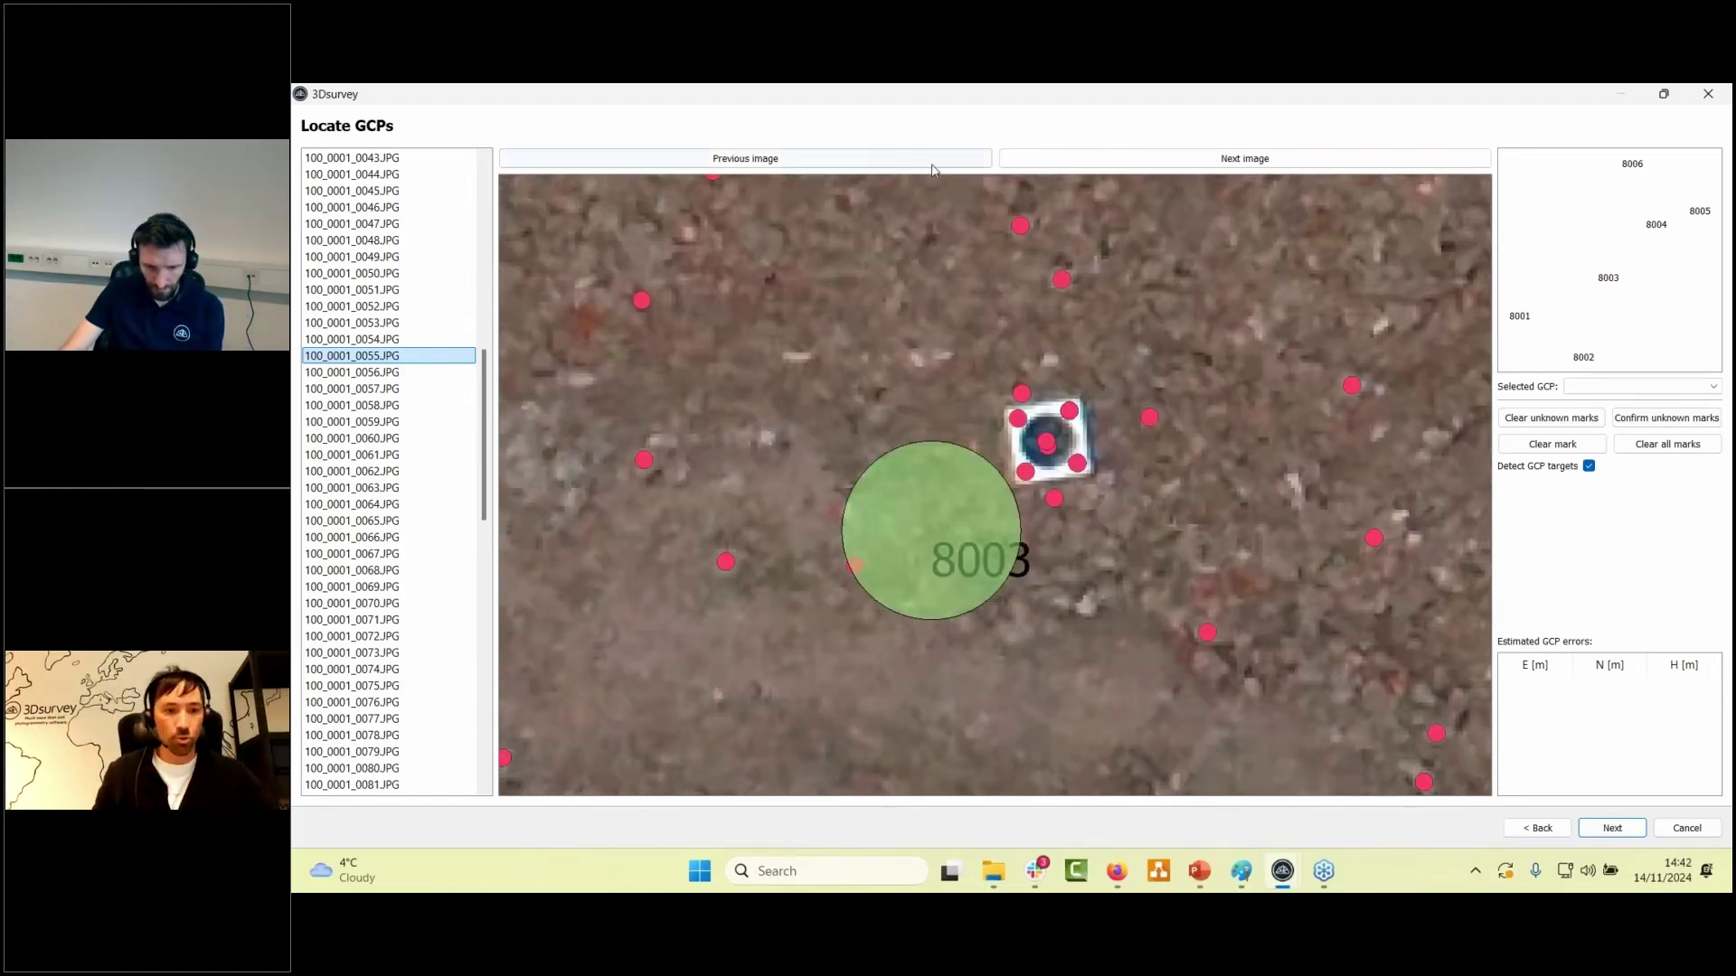
scroll(374, 434, "down", 6)
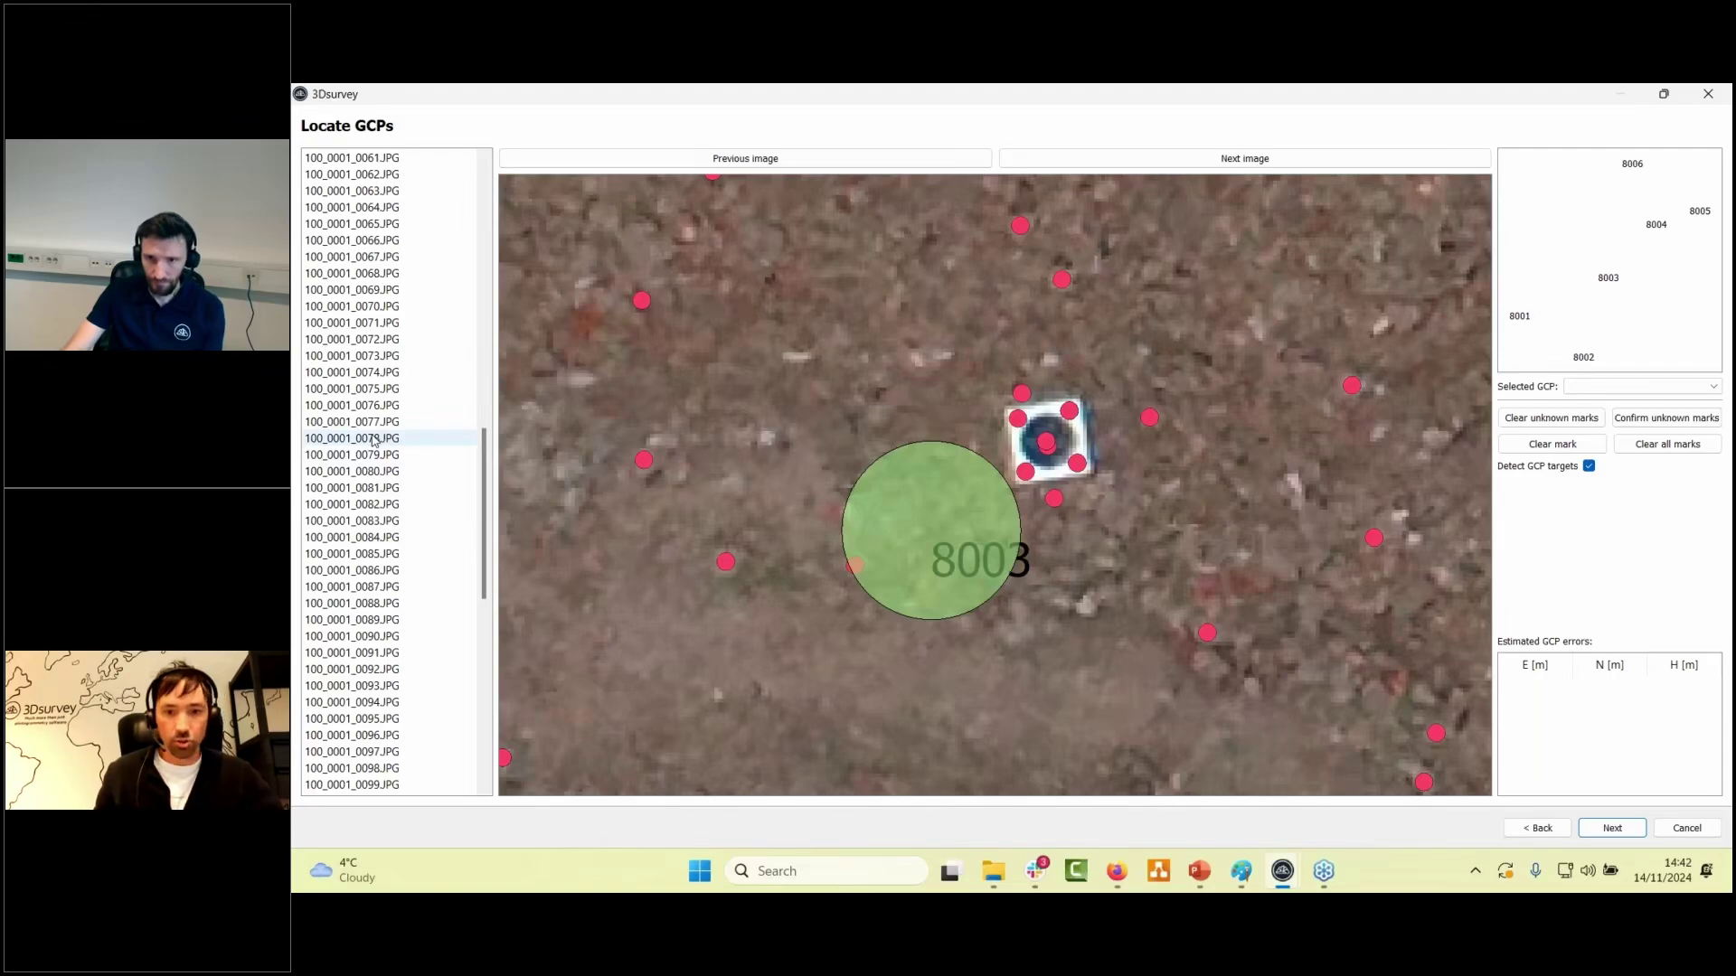
left_click(374, 440)
scroll(931, 369, "up", 5)
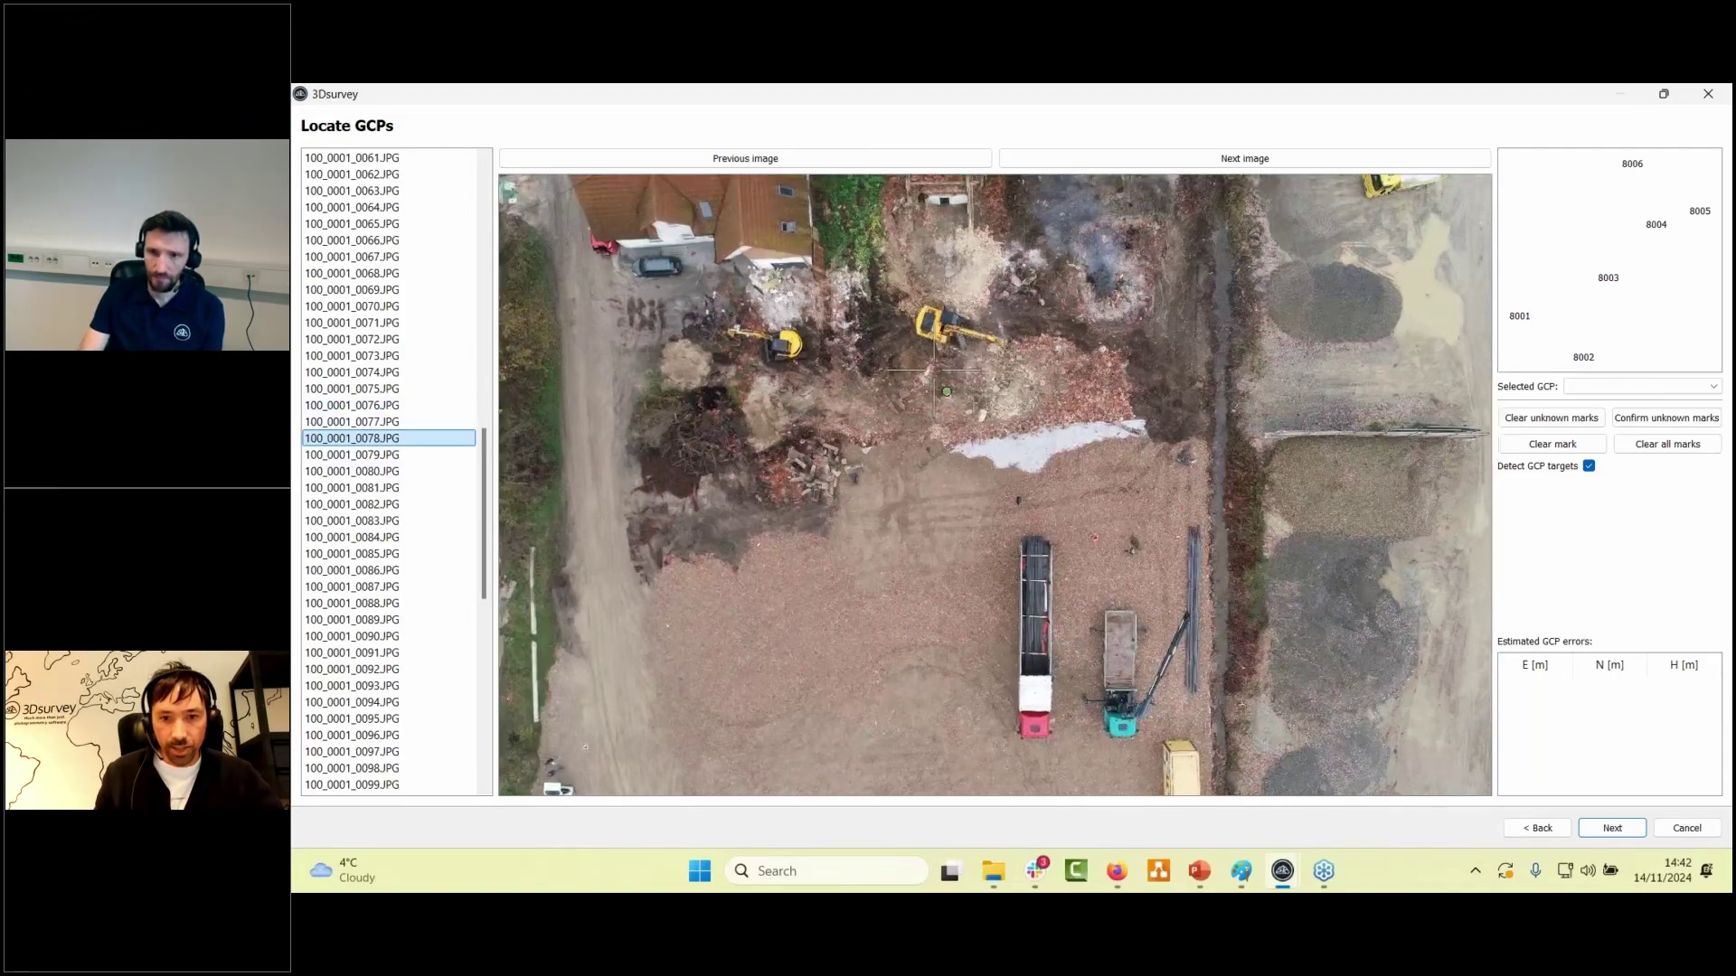
scroll(1044, 424, "up", 2)
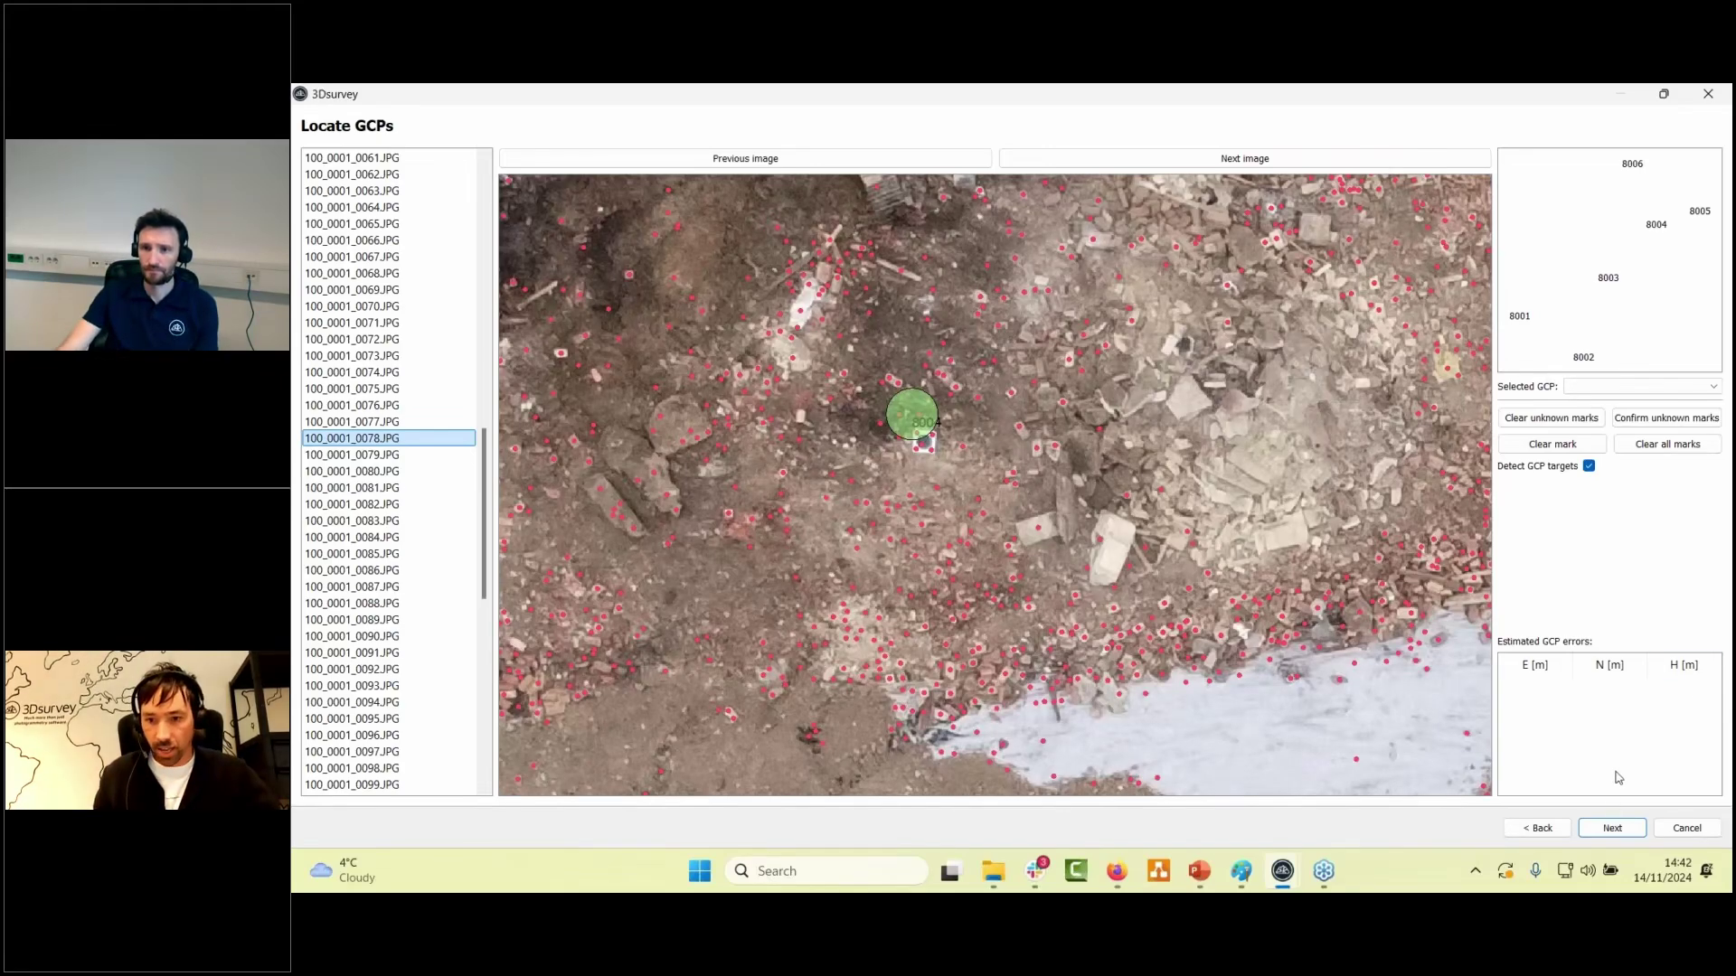
- Detect targets on all images, review the GCP 8006–8001 thumbnails, and run the orientation
left_click(1618, 829)
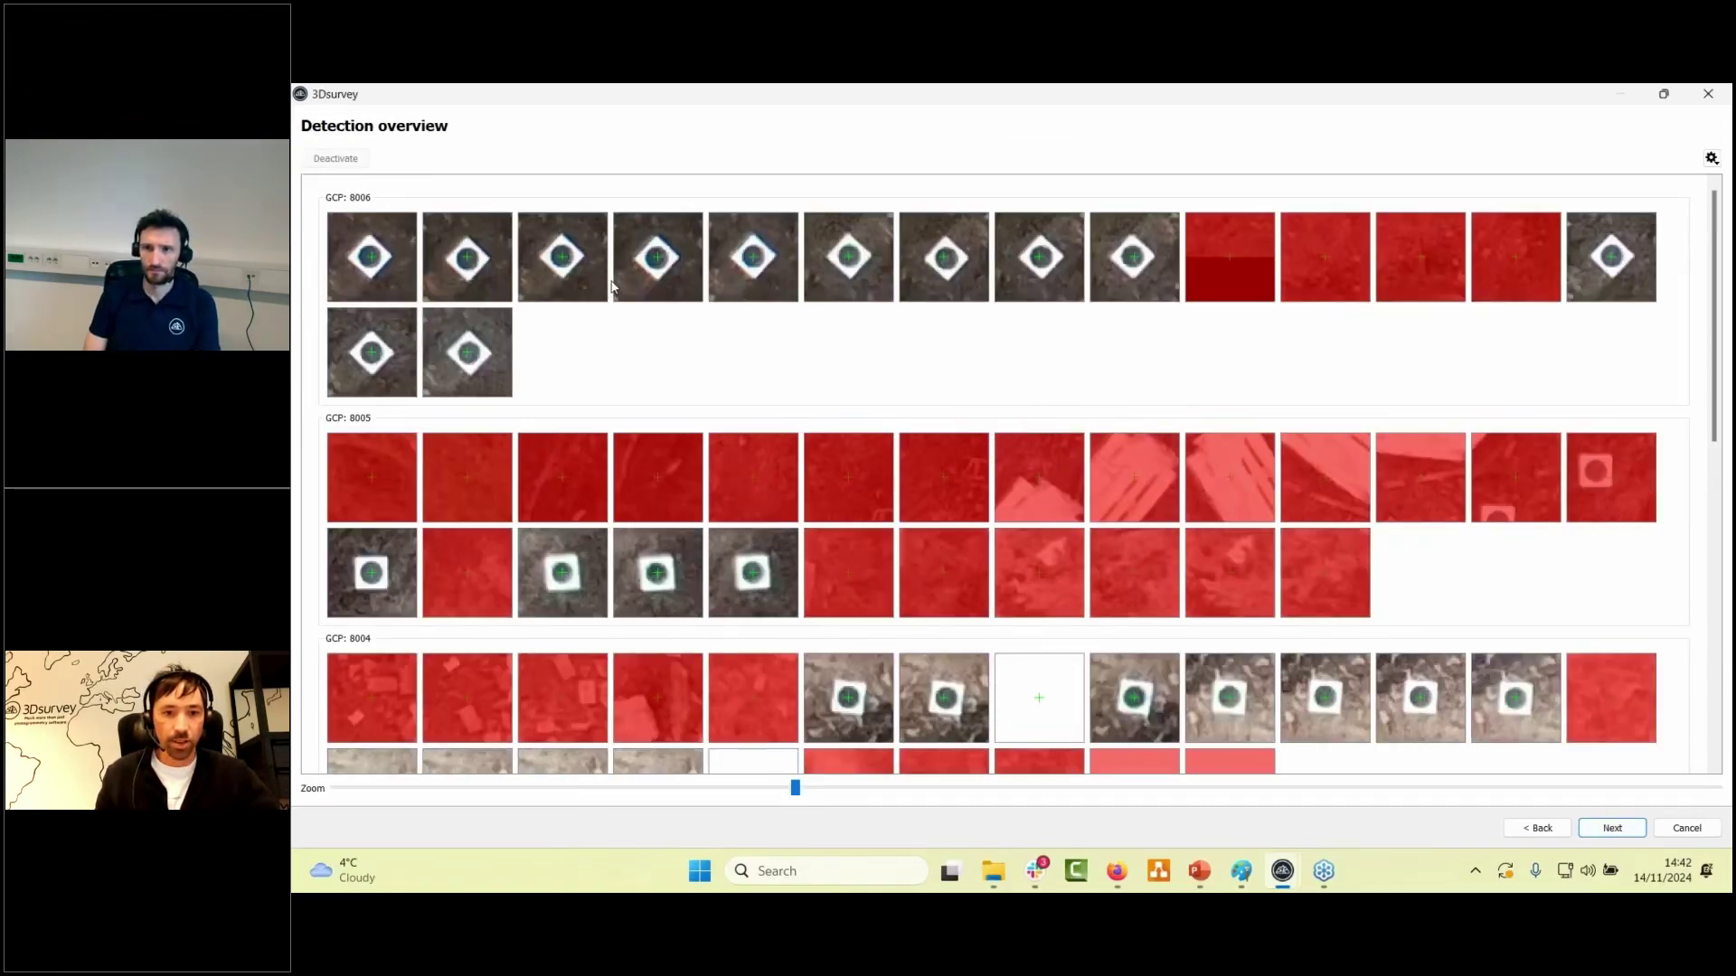
scroll(703, 287, "down", 2)
scroll(761, 279, "down", 6)
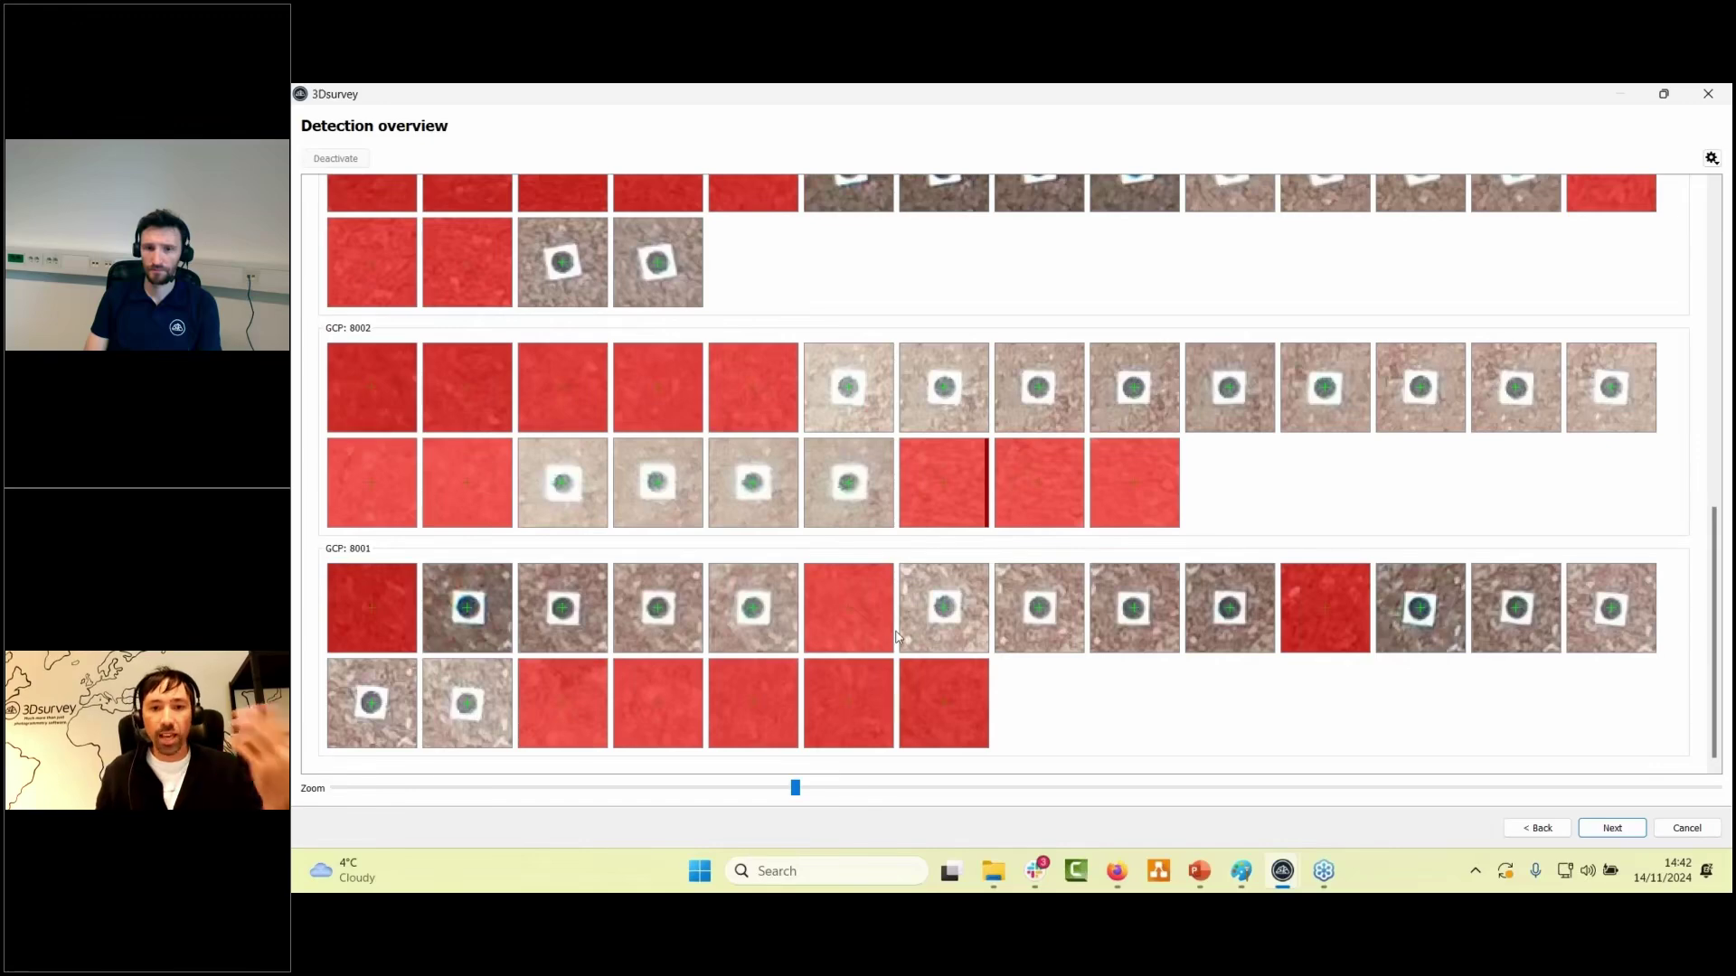
scroll(910, 623, "up", 5)
scroll(911, 624, "up", 4)
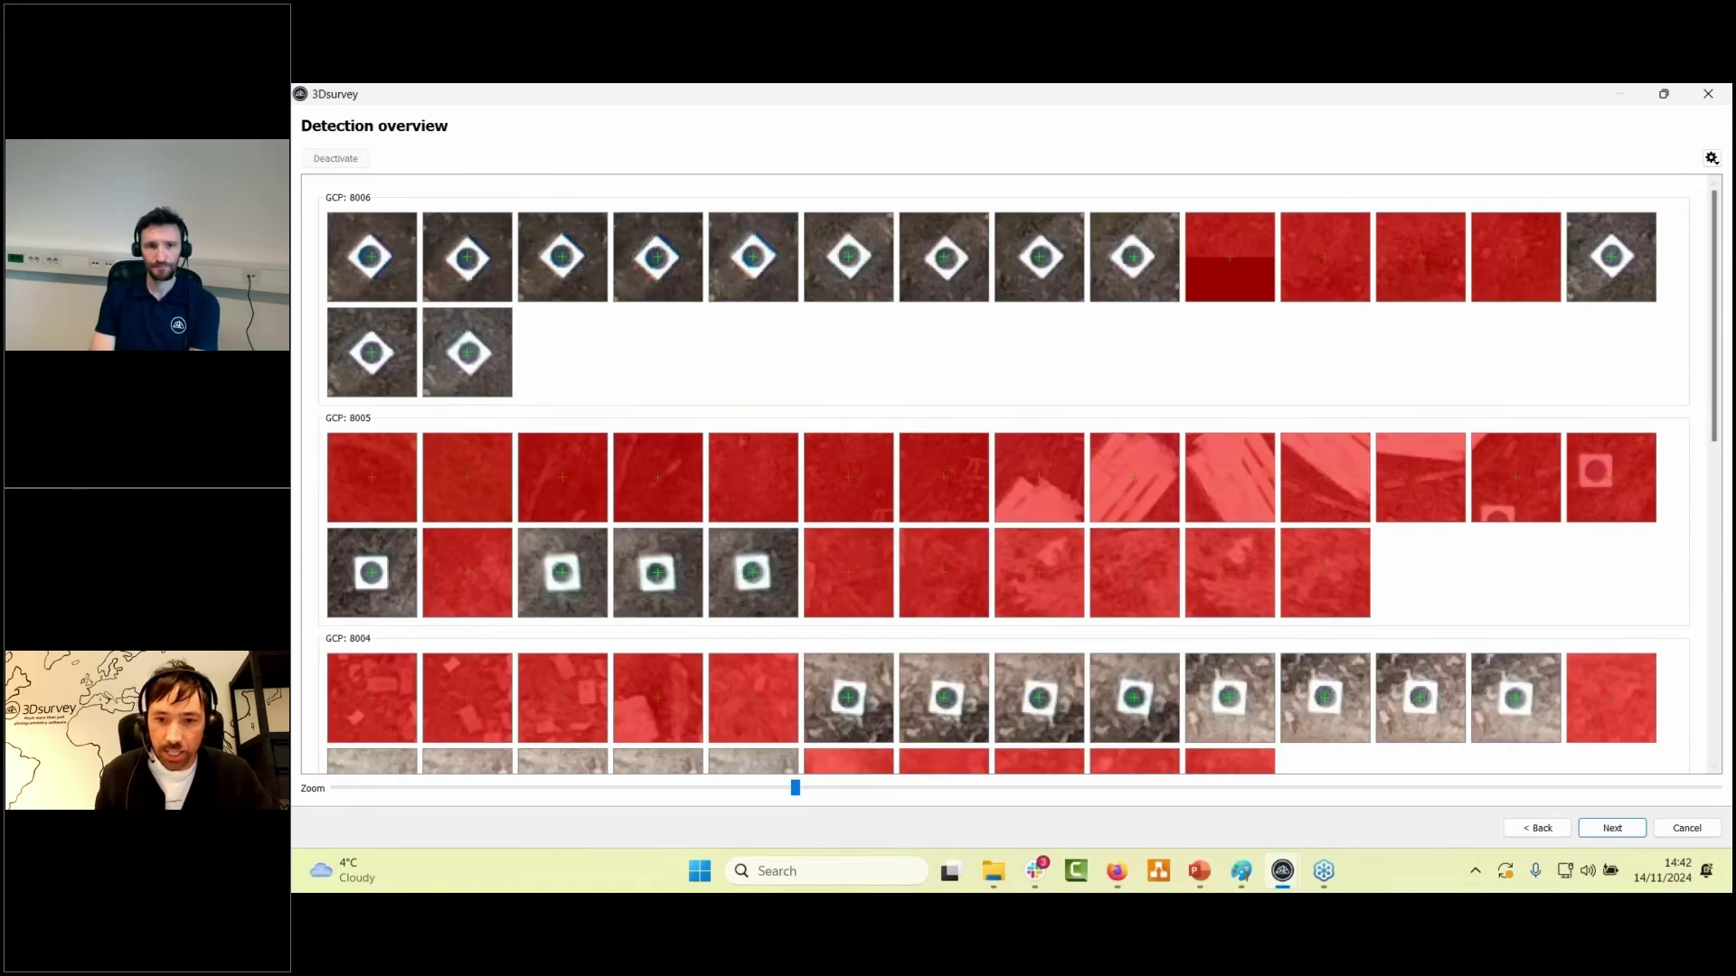
scroll(1048, 449, "down", 4)
scroll(1179, 417, "down", 4)
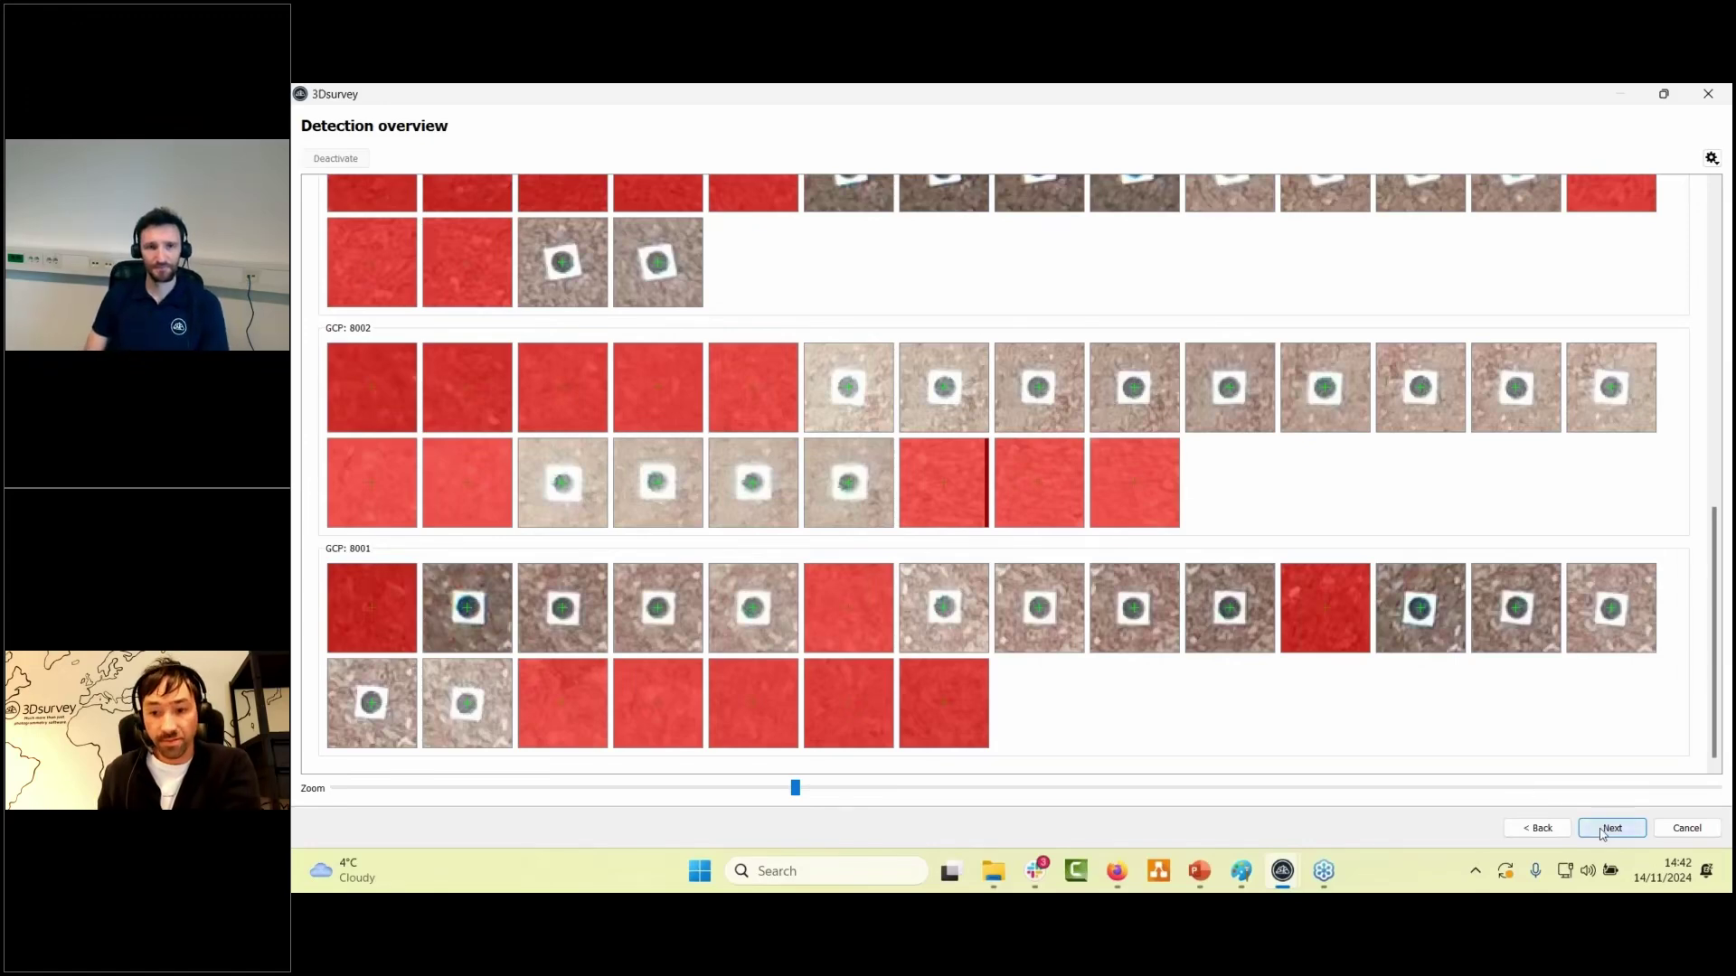
left_click(1609, 829)
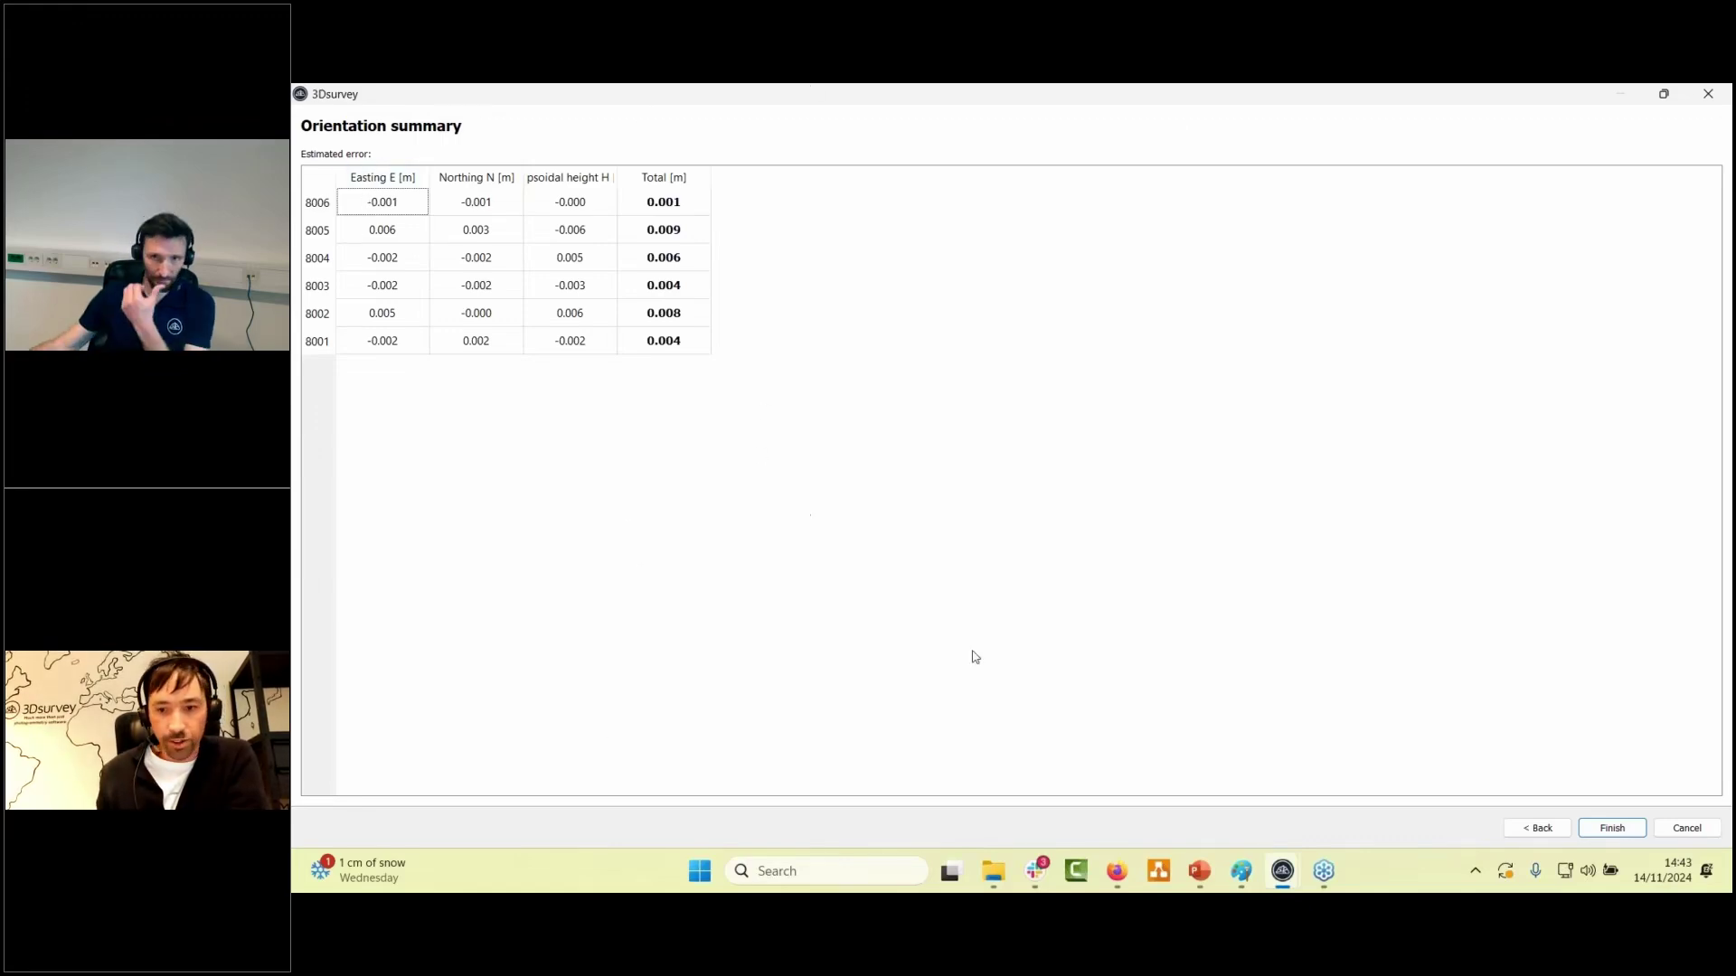
- Finish the orientation wizard once all GCP errors are 0.001–0.009 m
left_click(1604, 838)
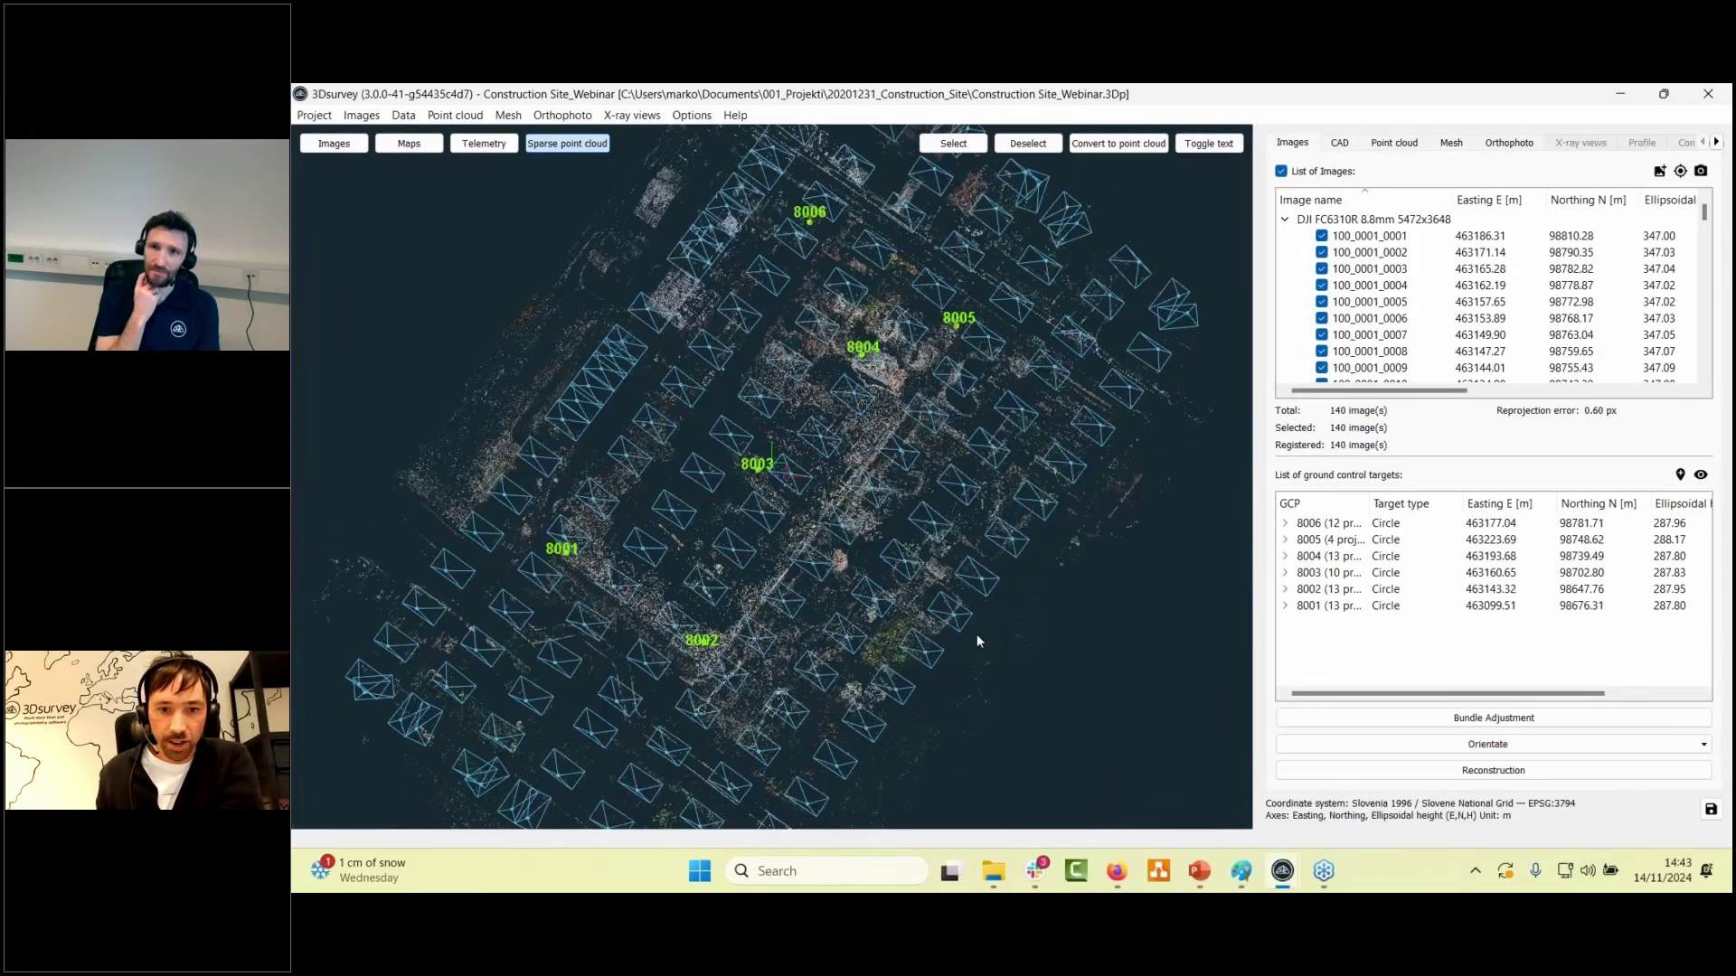
- Orbit the sparse cloud from top-down to a low side view
left_click_drag(977, 633, 917, 552)
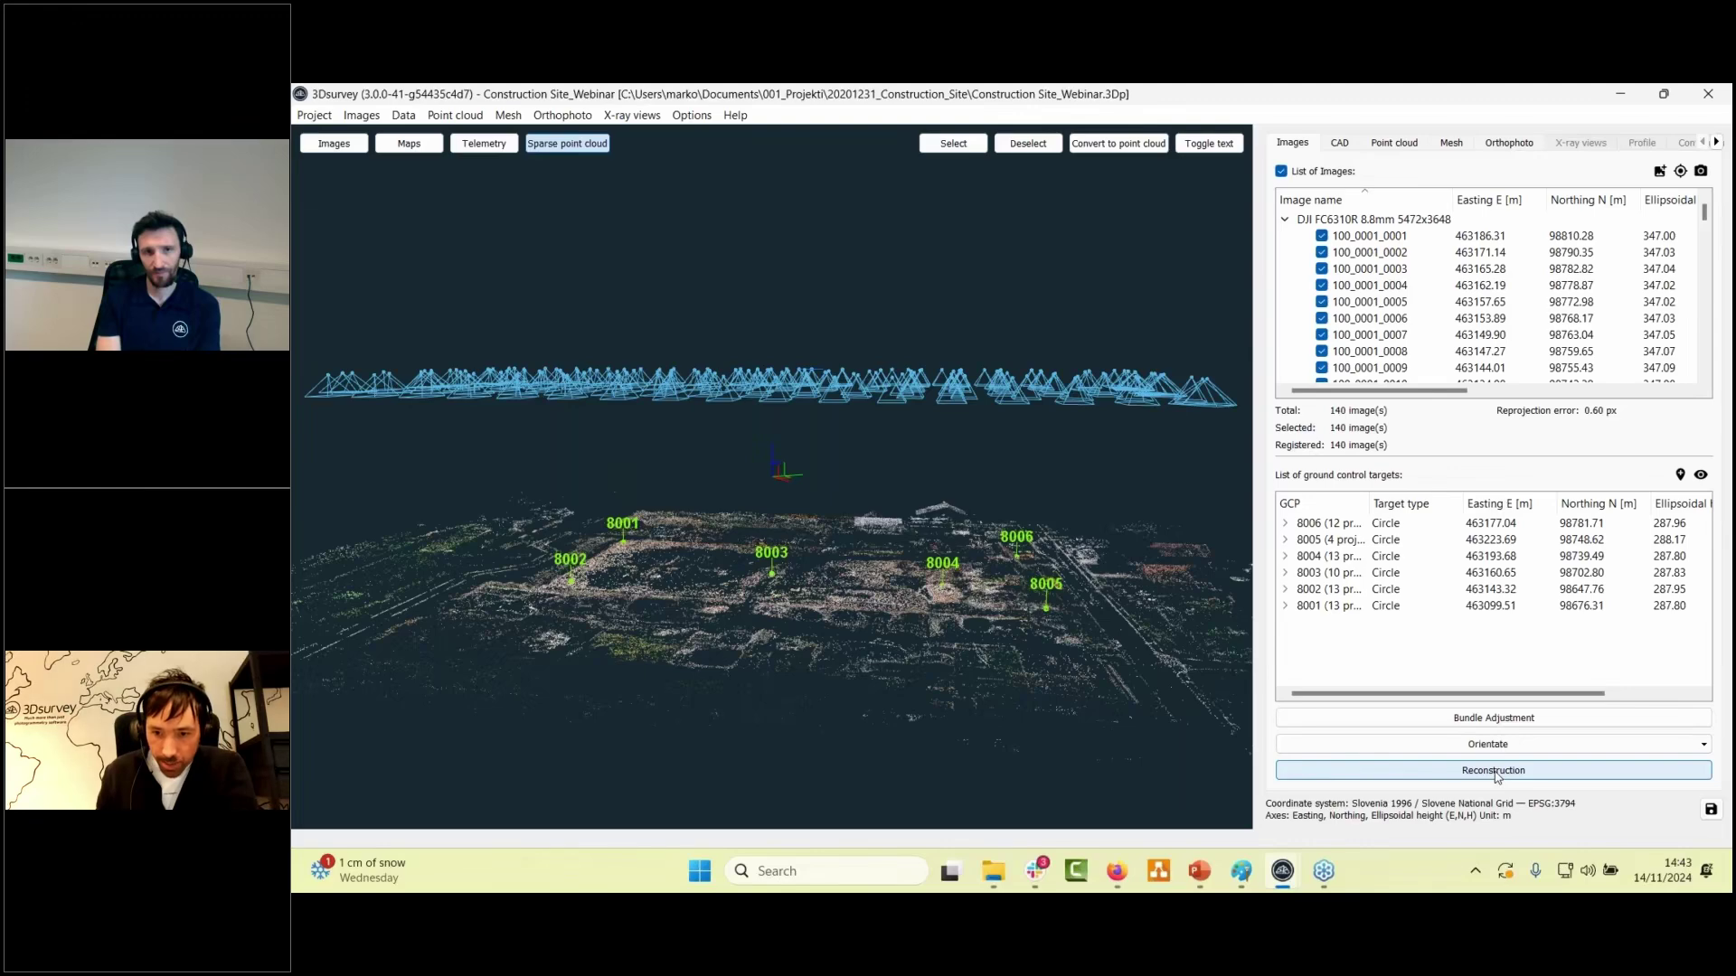
left_click(1497, 773)
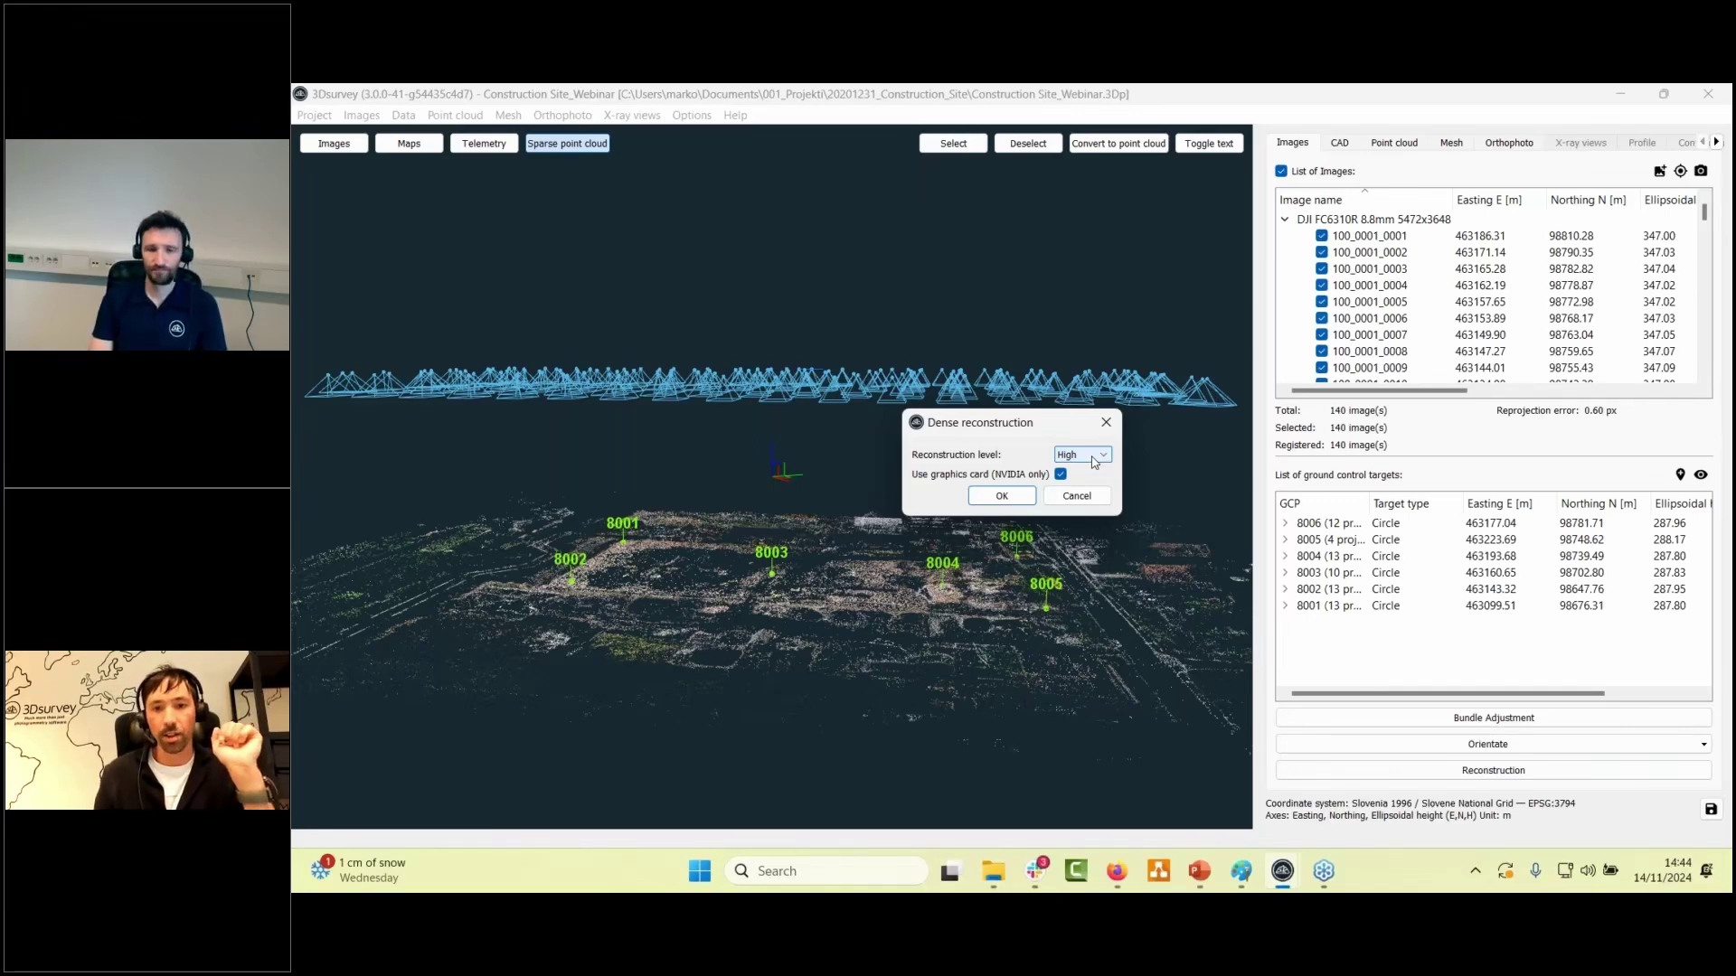
left_click(1094, 462)
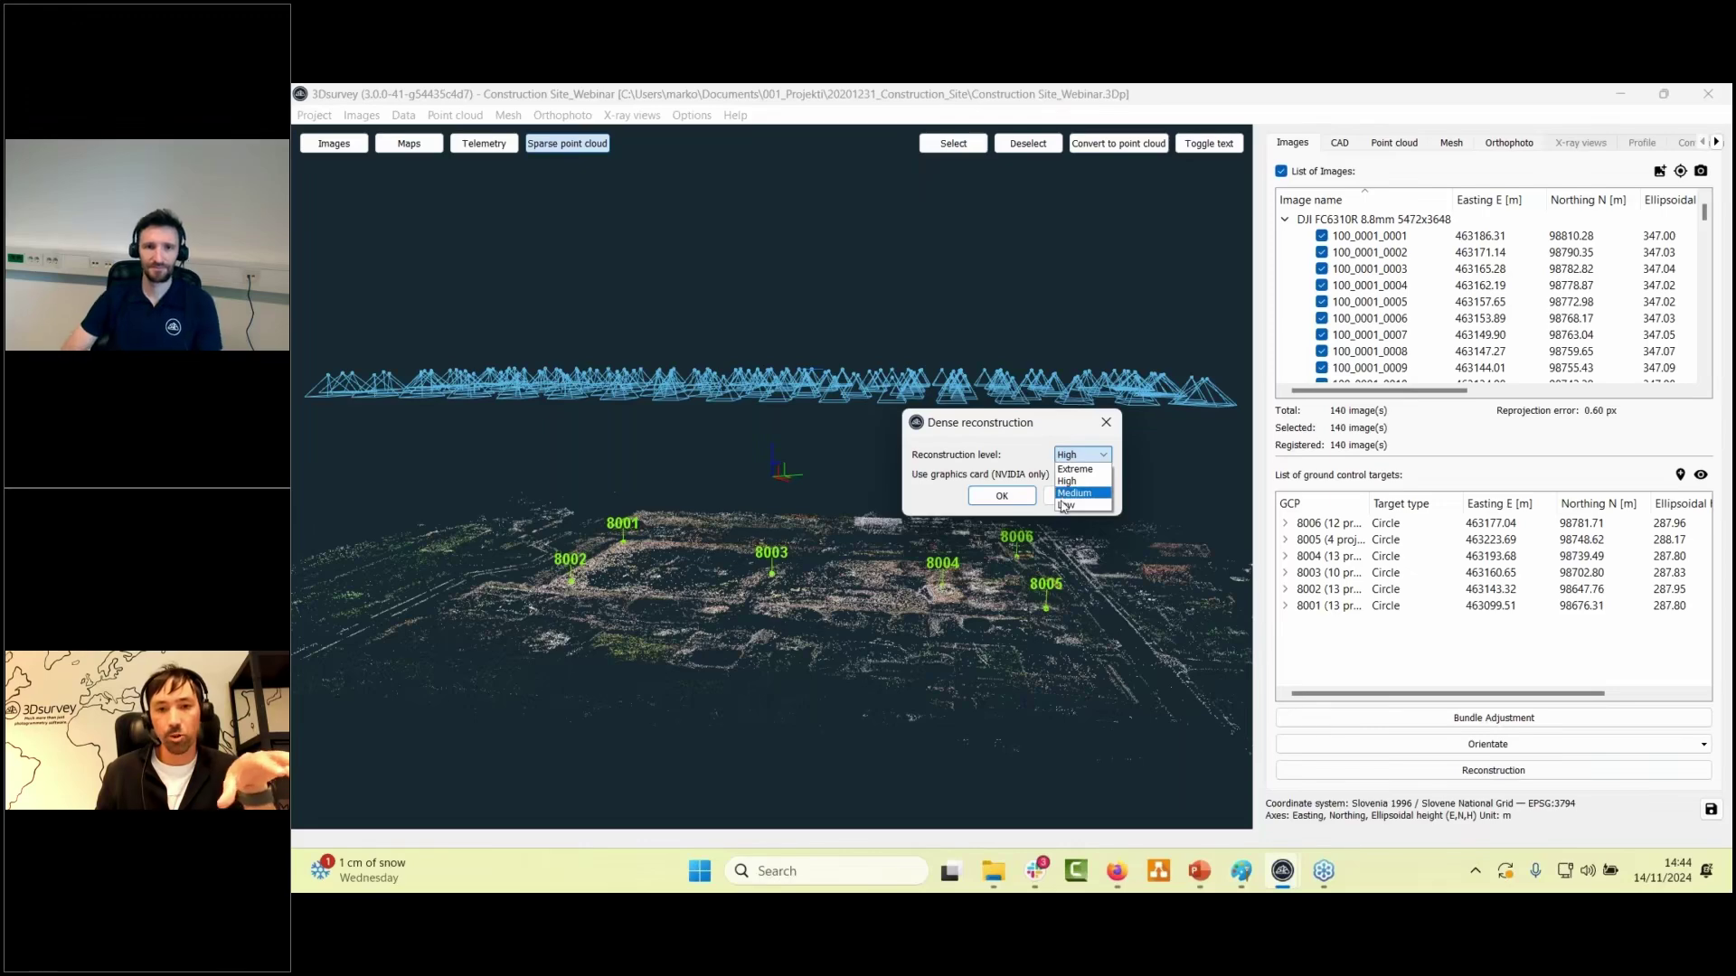
left_click(1036, 452)
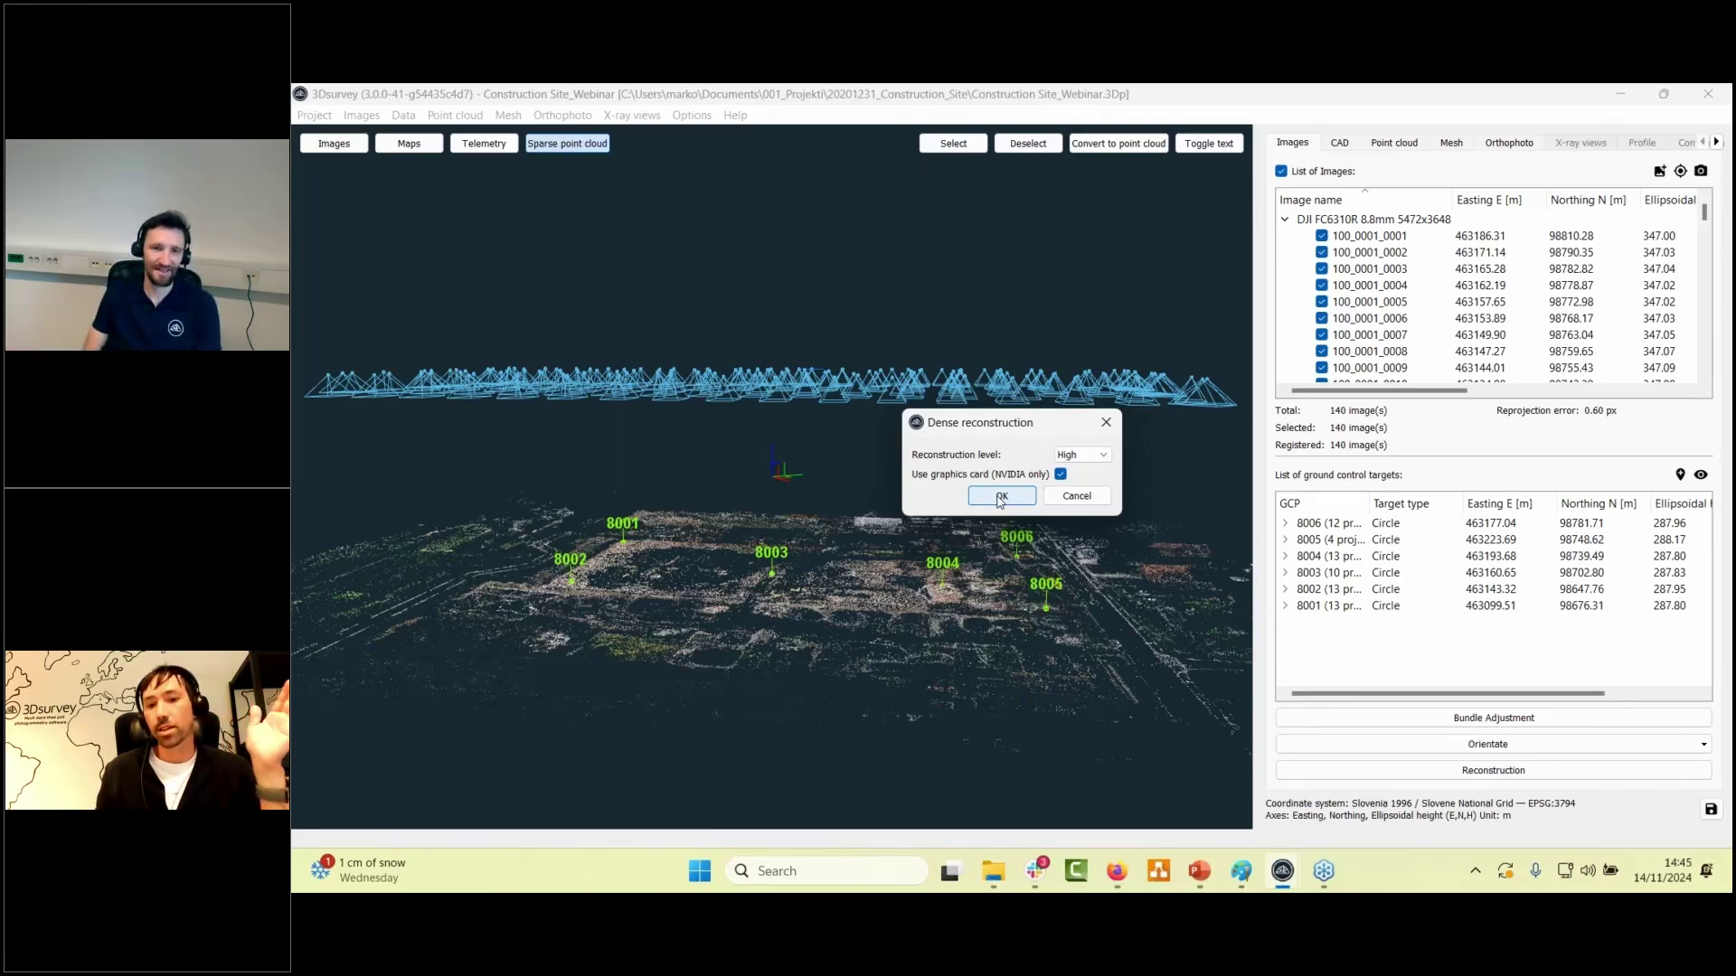
left_click(1082, 455)
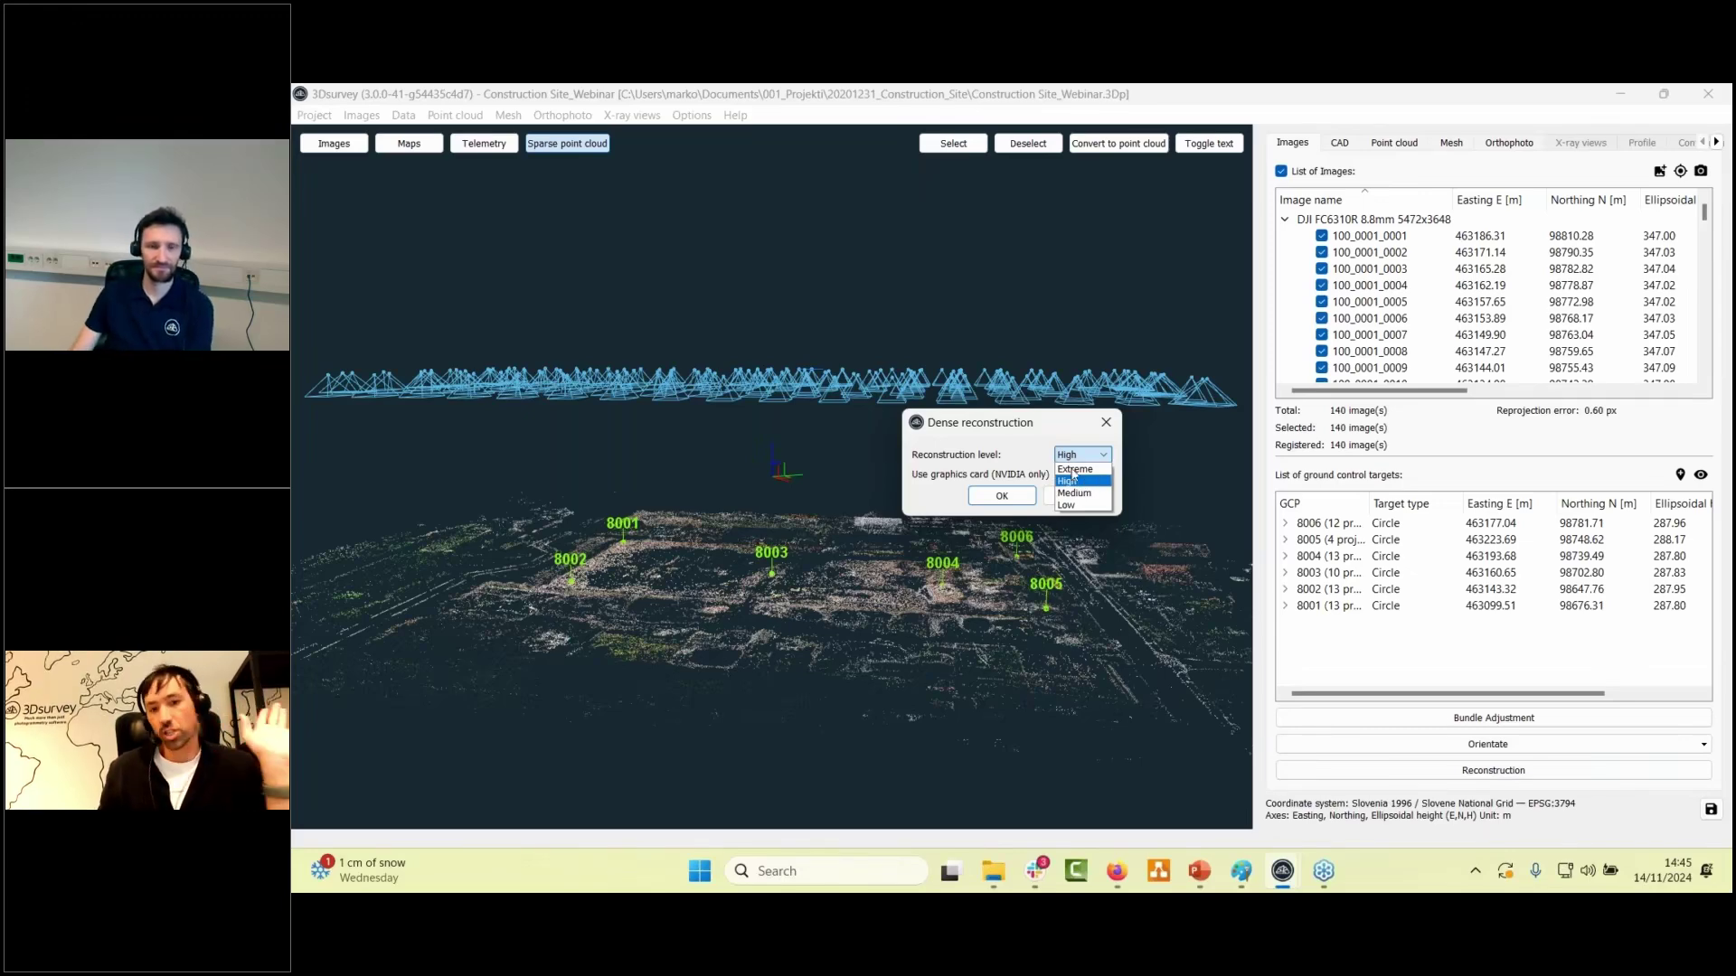
left_click(1074, 480)
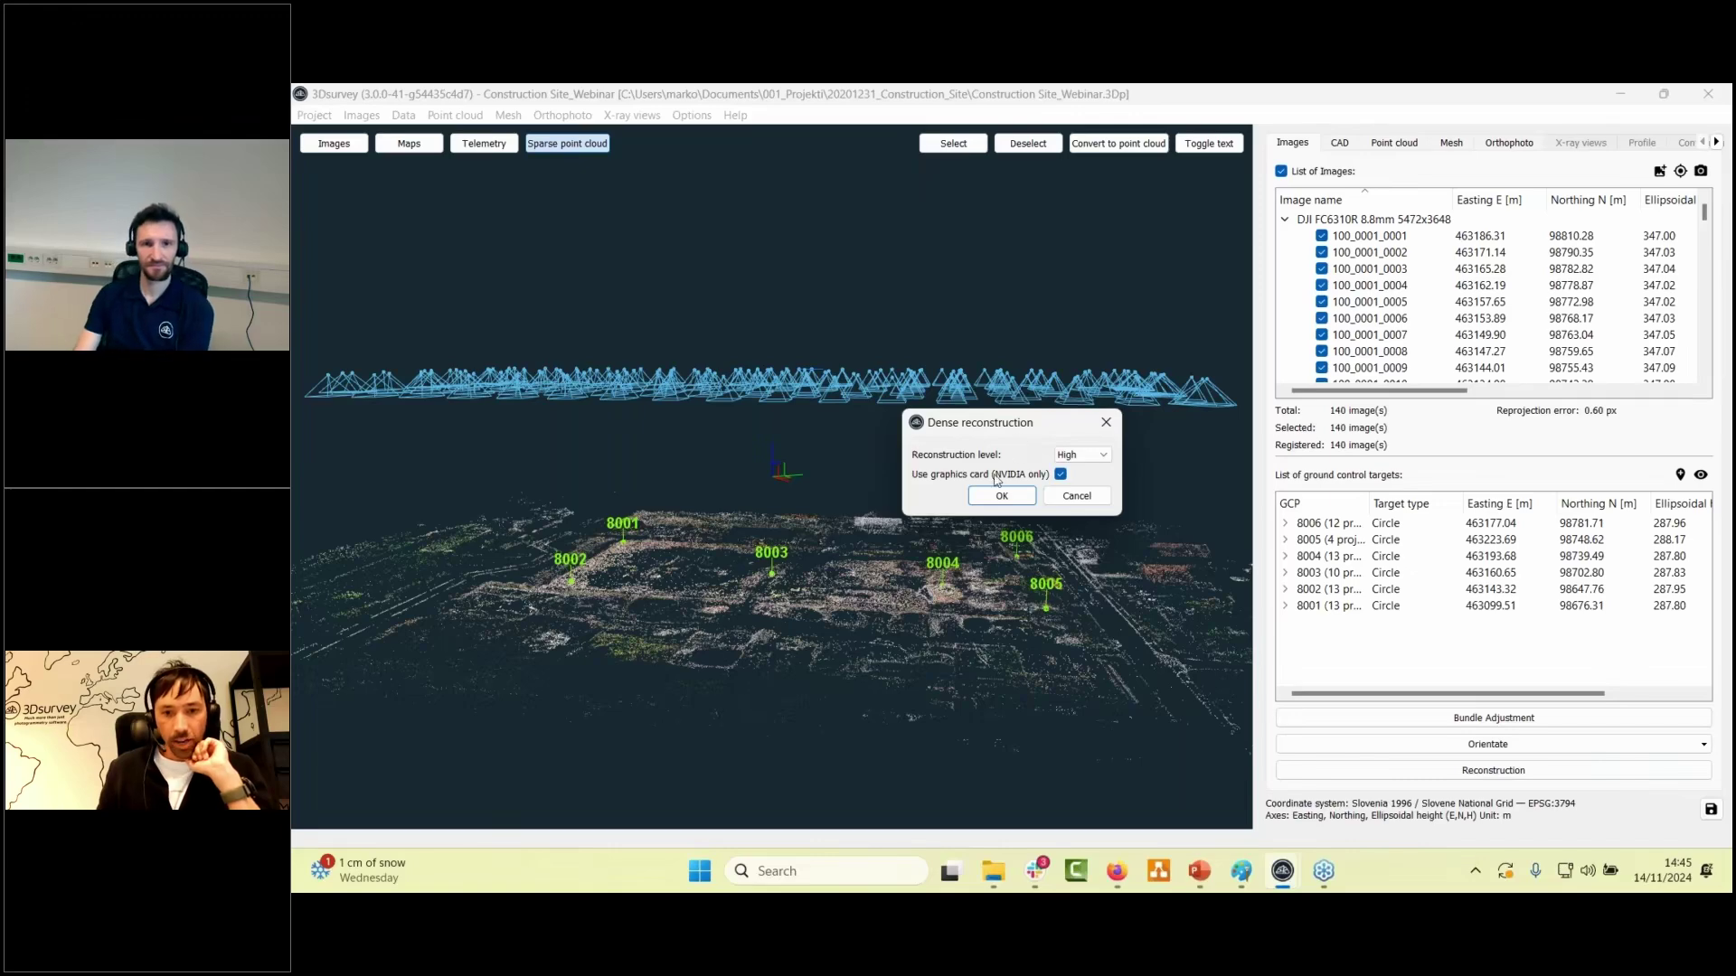
left_click(1065, 499)
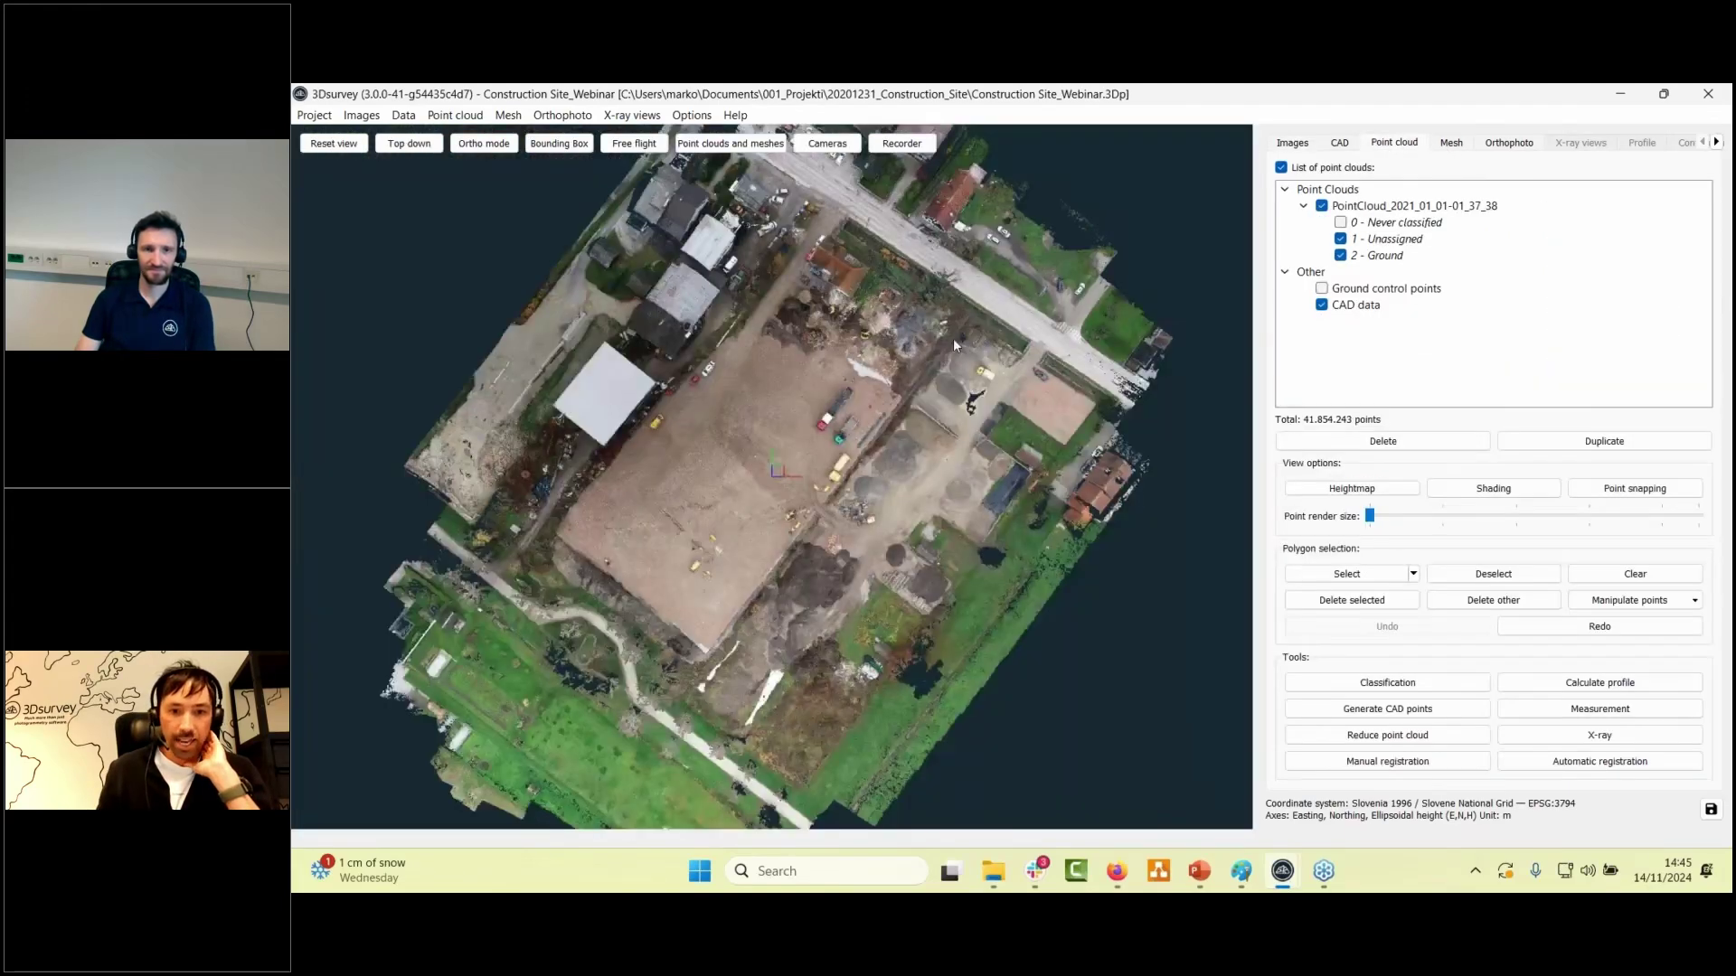
- Orbit and zoom around the classified point cloud, then view the Mesh menu options
left_click_drag(953, 338, 895, 567)
scroll(895, 567, "up", 6)
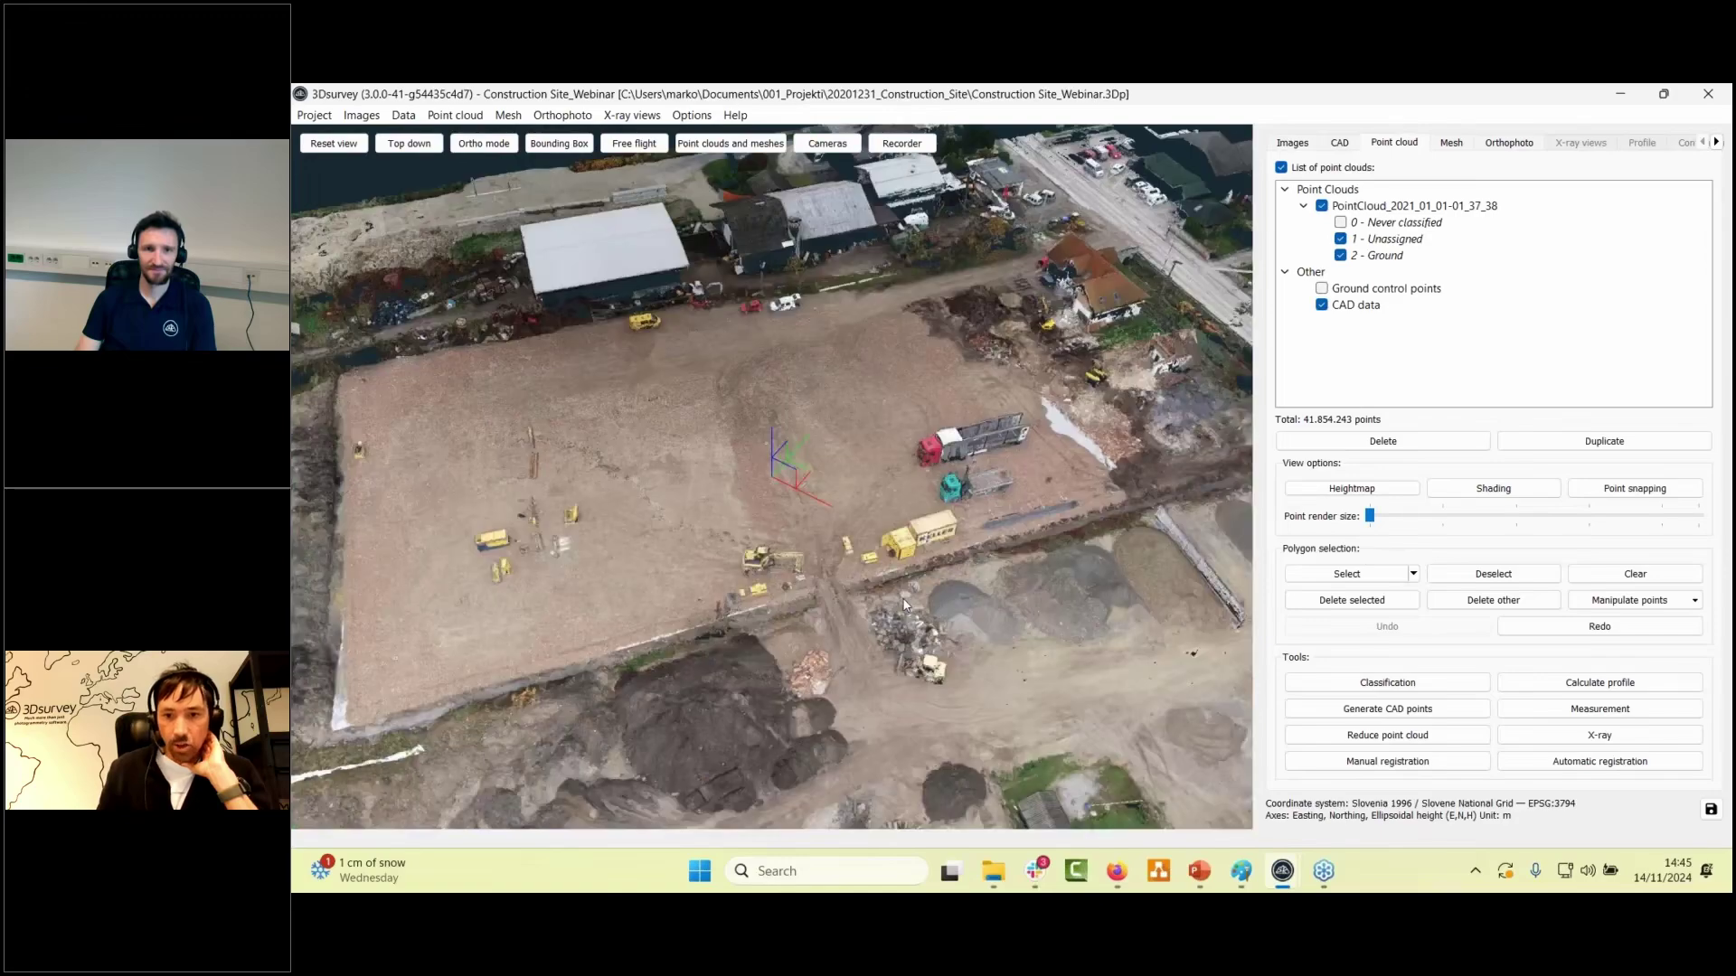
left_click_drag(850, 513, 1091, 525)
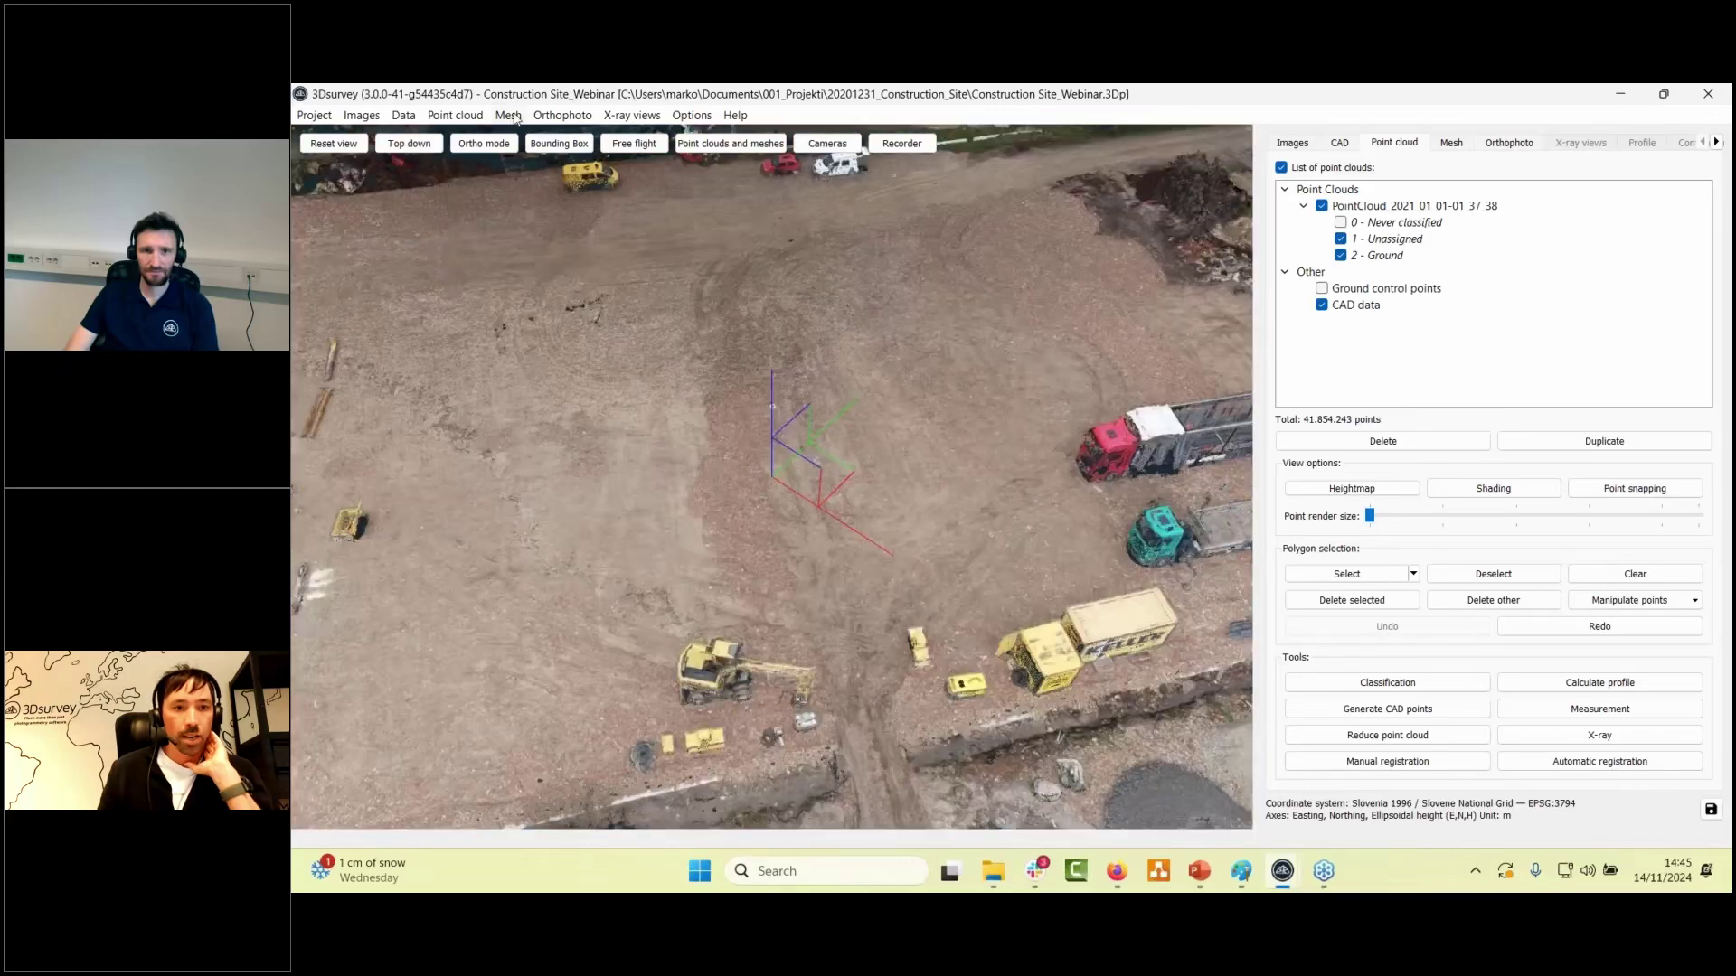
left_click(508, 115)
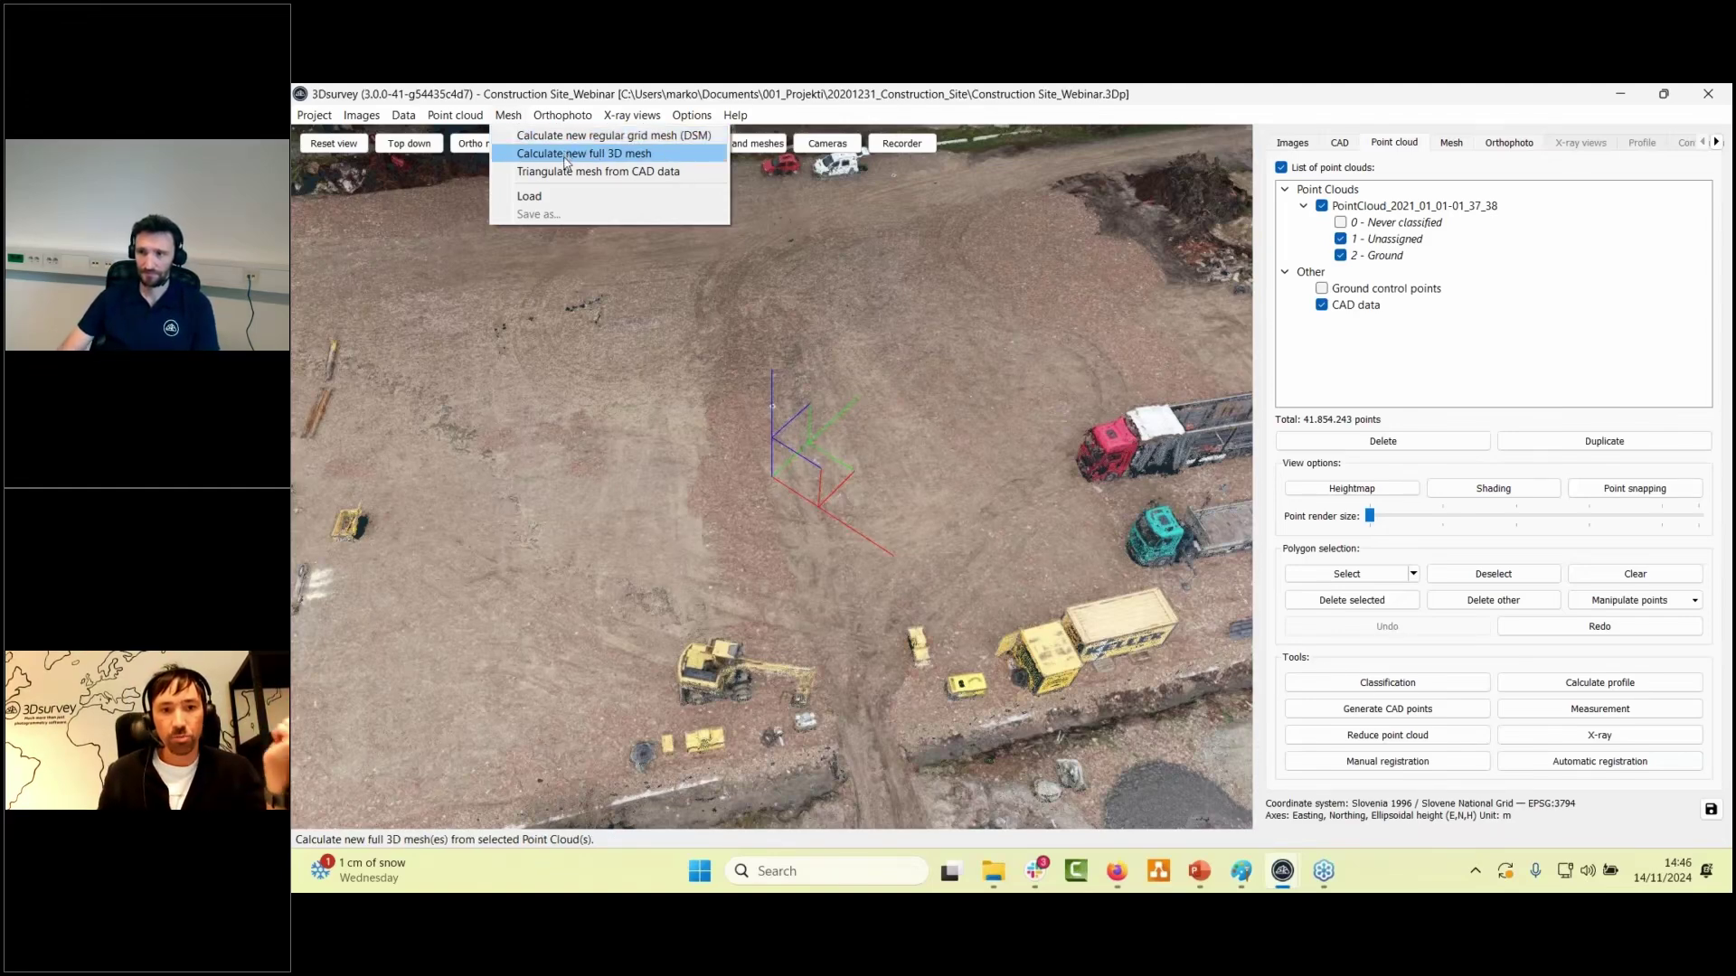
- Close the mesh options, show the textured mesh, and zoom in on the excavator
left_click(1594, 142)
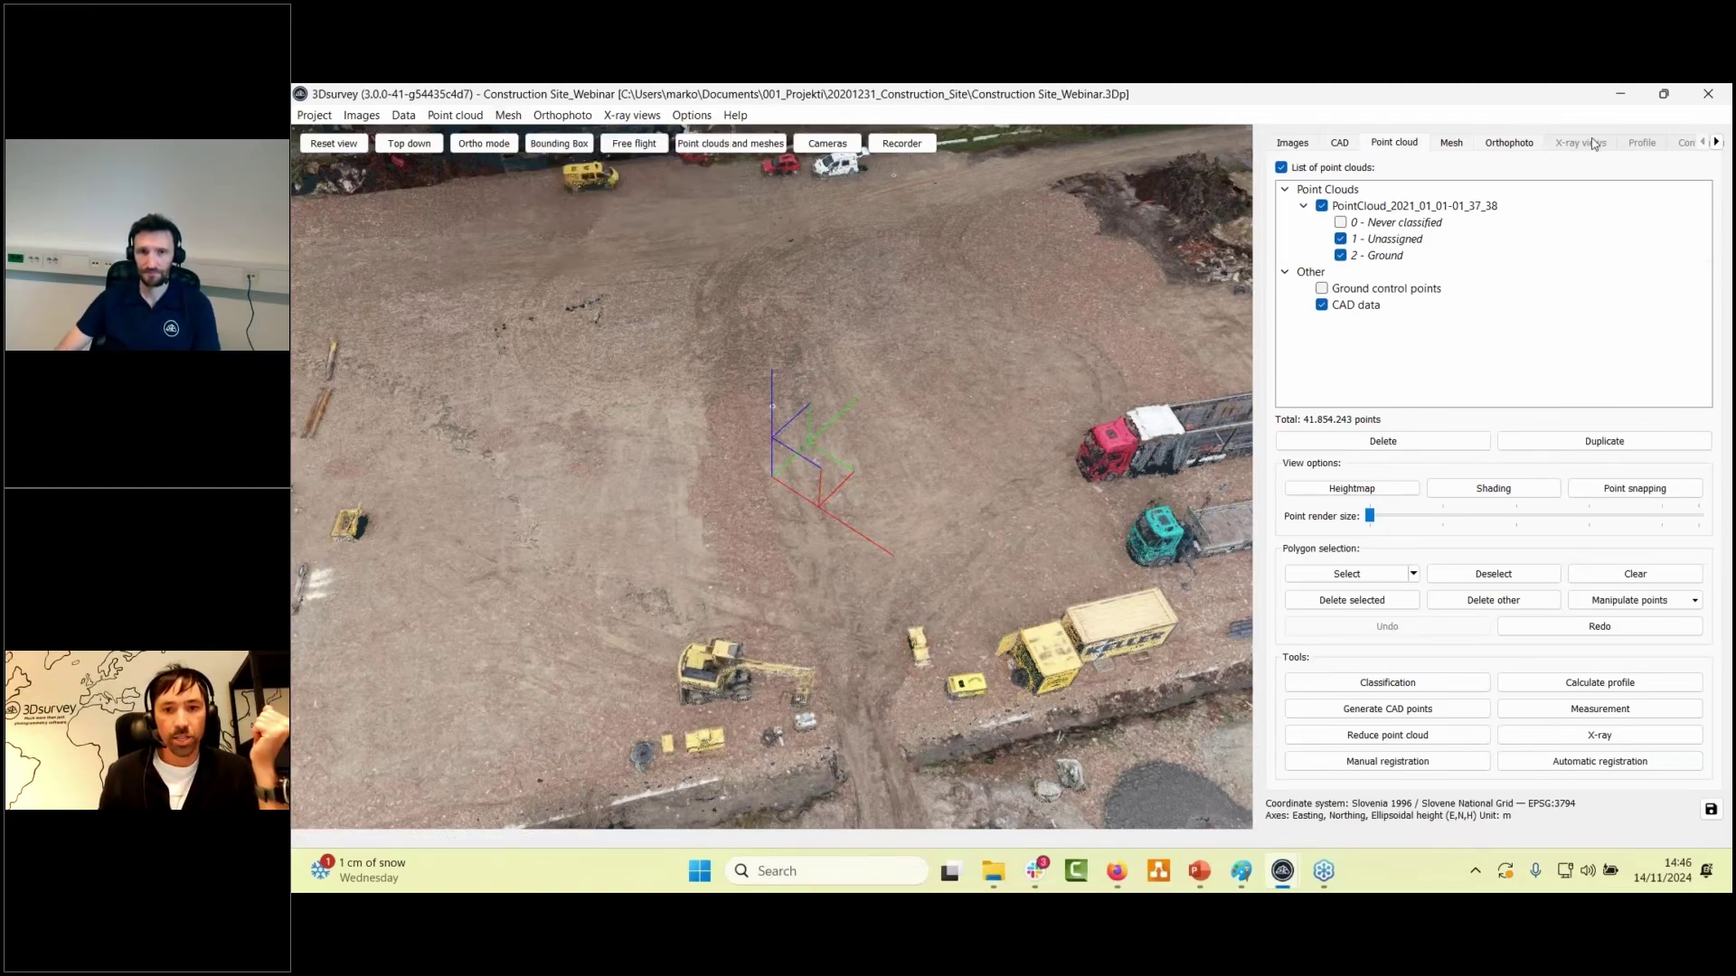
left_click(1451, 143)
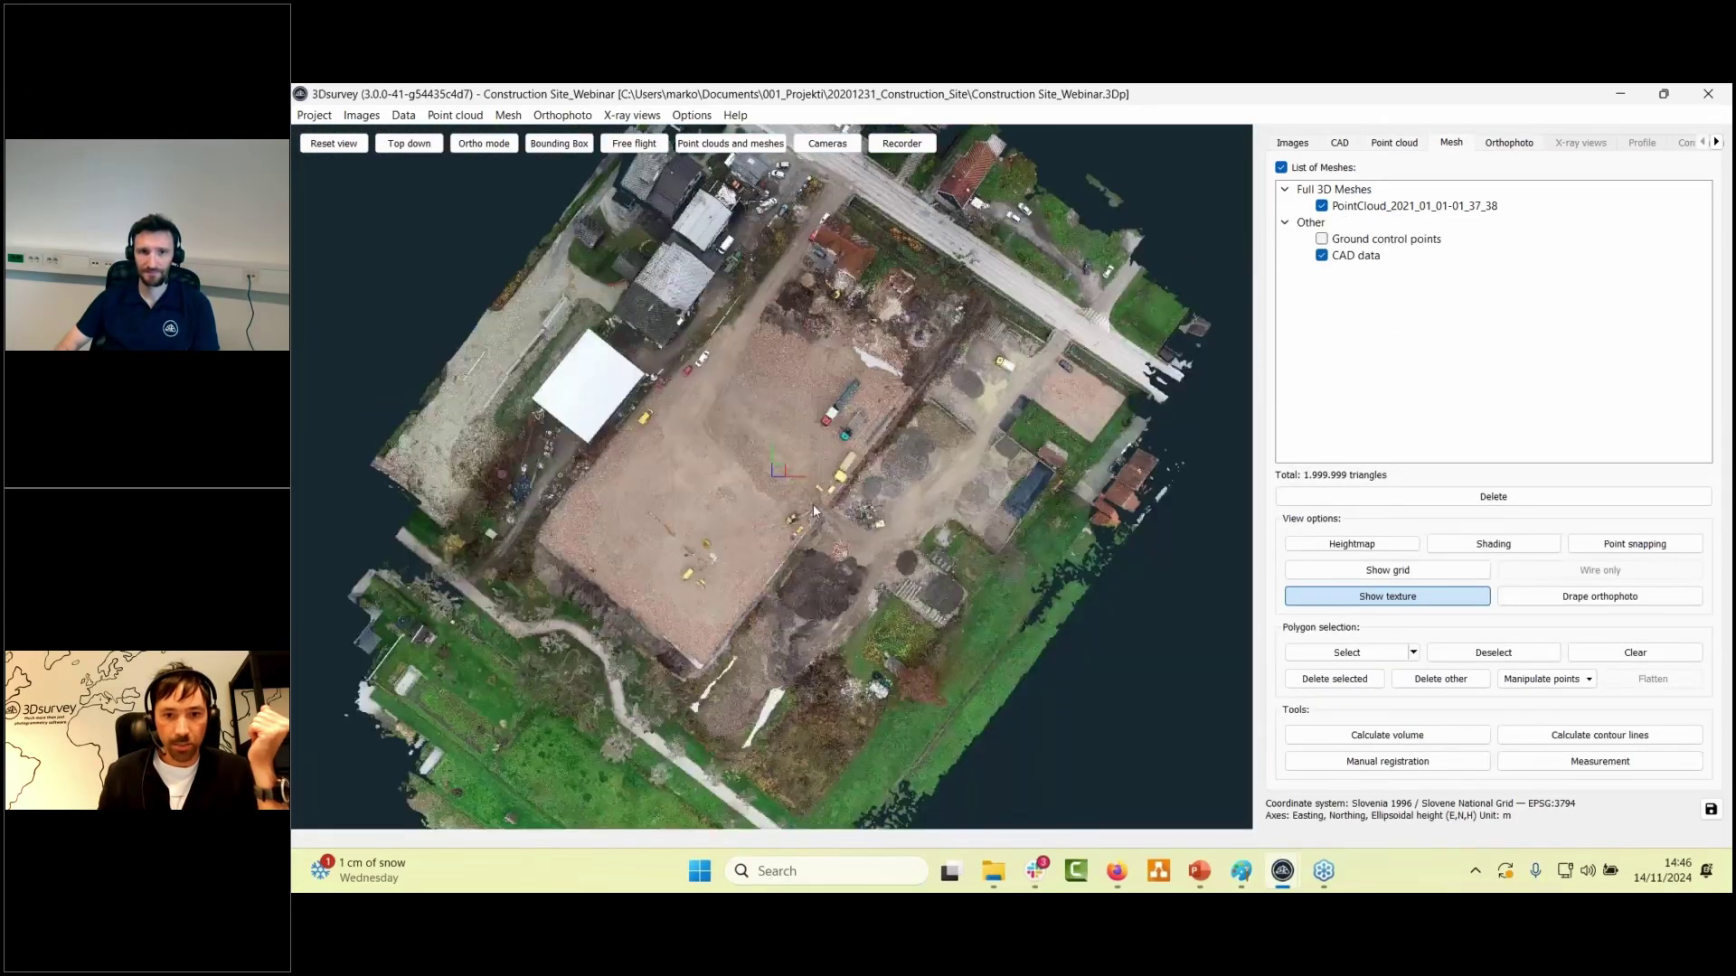
scroll(812, 503, "up", 5)
left_click_drag(874, 529, 859, 416)
right_click_drag(859, 416, 796, 217)
scroll(882, 426, "up", 3)
left_click_drag(881, 427, 1076, 411)
- Orbit around the textured mesh to survey more of the site from a higher angle
scroll(904, 415, "down", 5)
right_click_drag(904, 380, 981, 552)
scroll(981, 551, "up", 2)
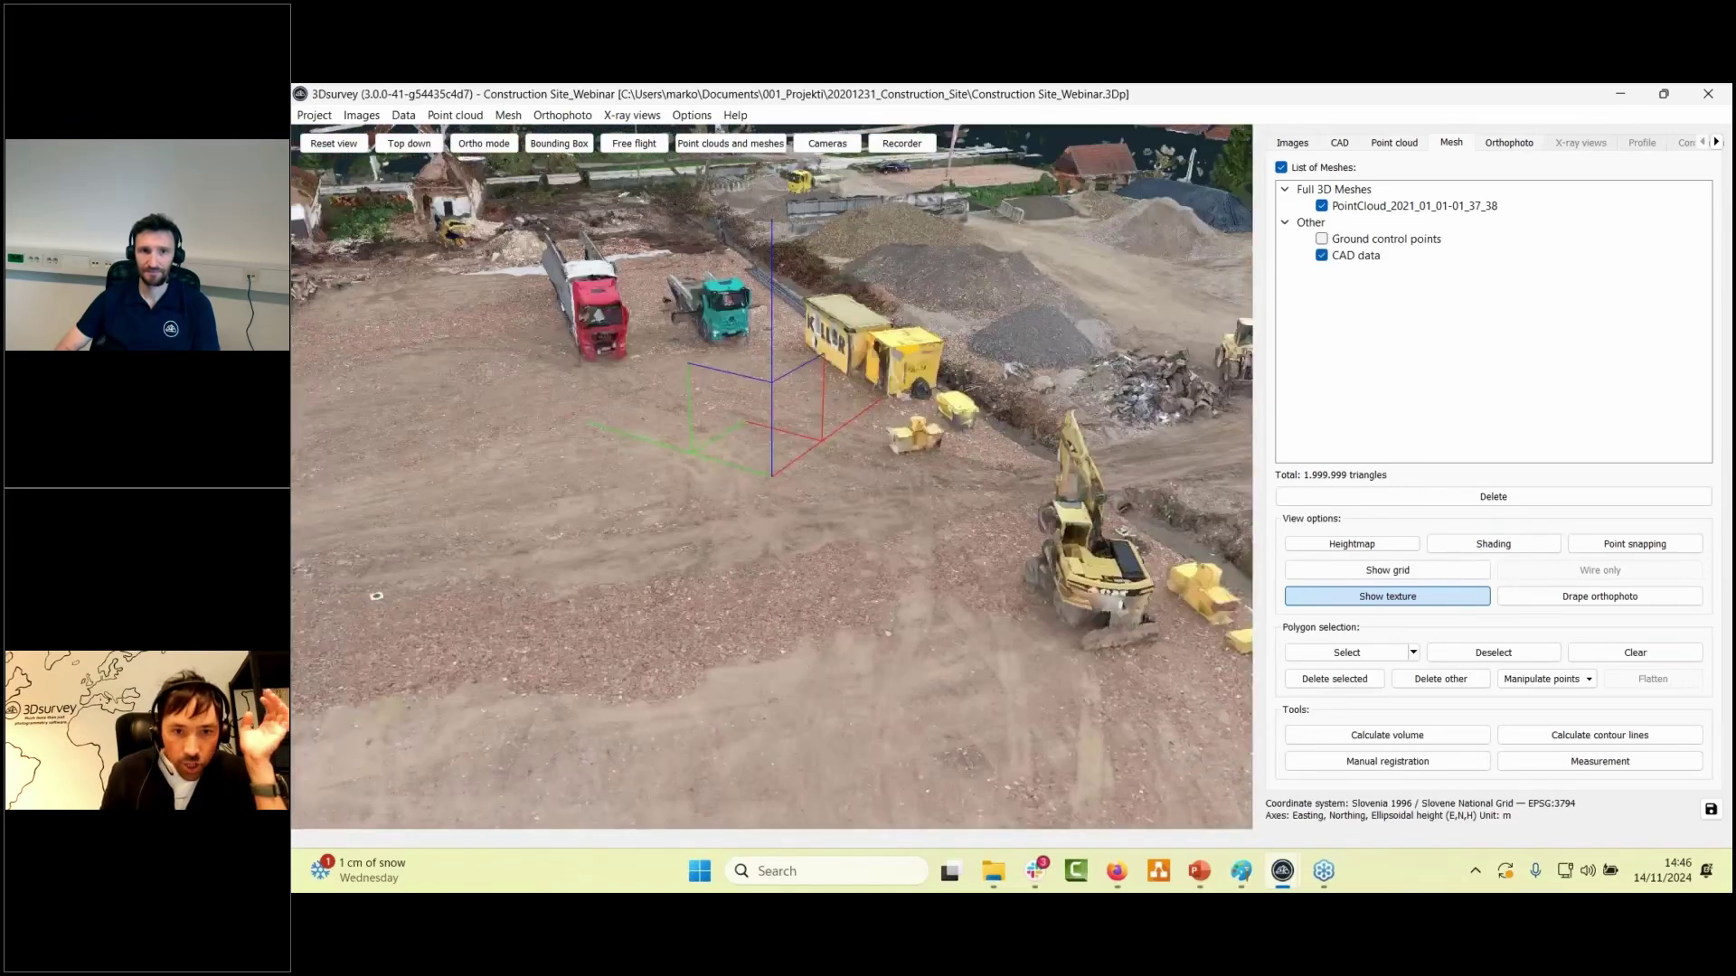
scroll(859, 389, "down", 3)
left_click_drag(859, 389, 676, 369)
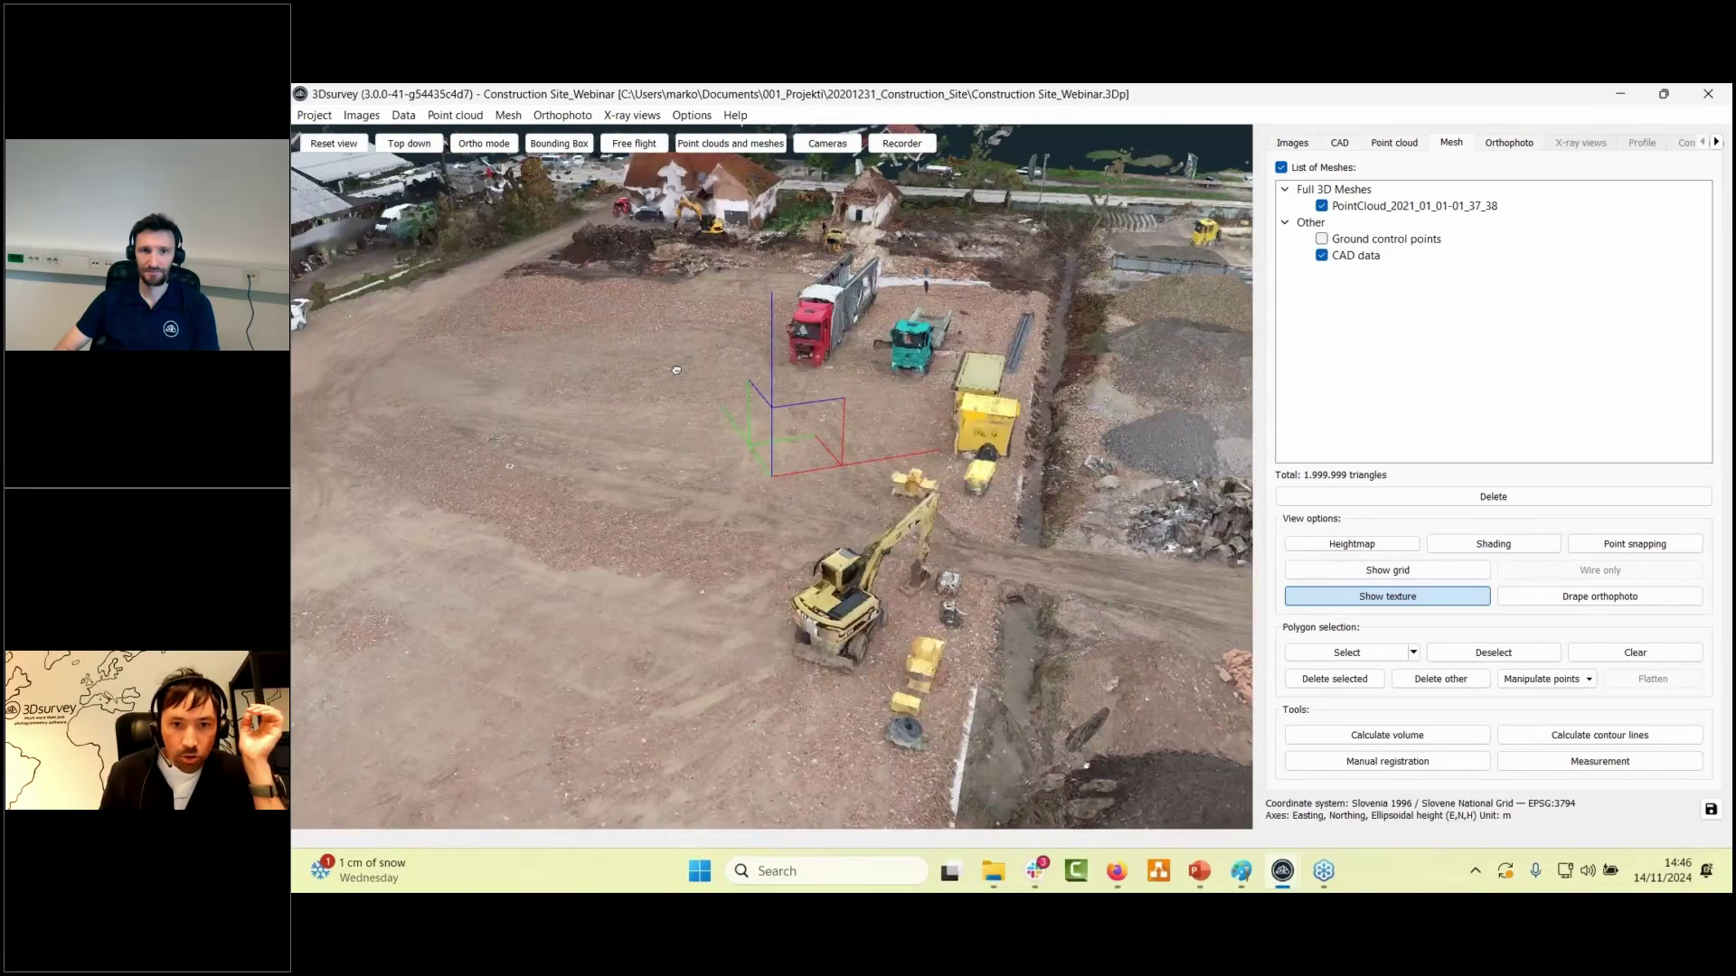
scroll(895, 452, "up", 5)
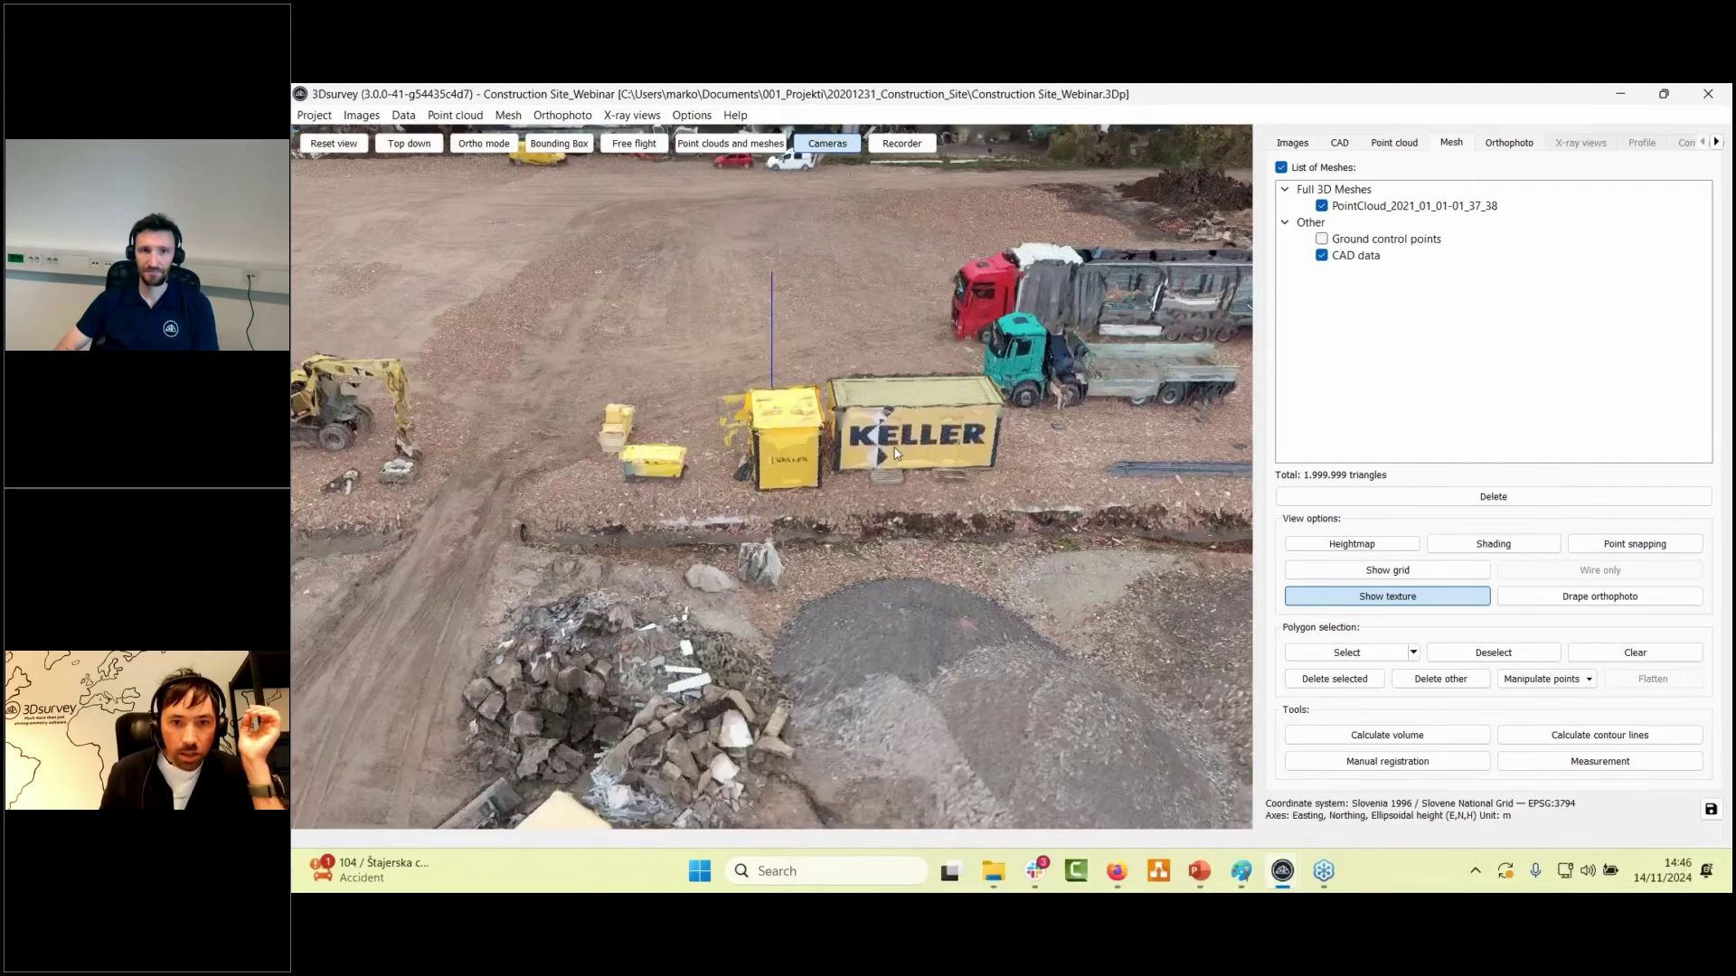
scroll(895, 452, "down", 5)
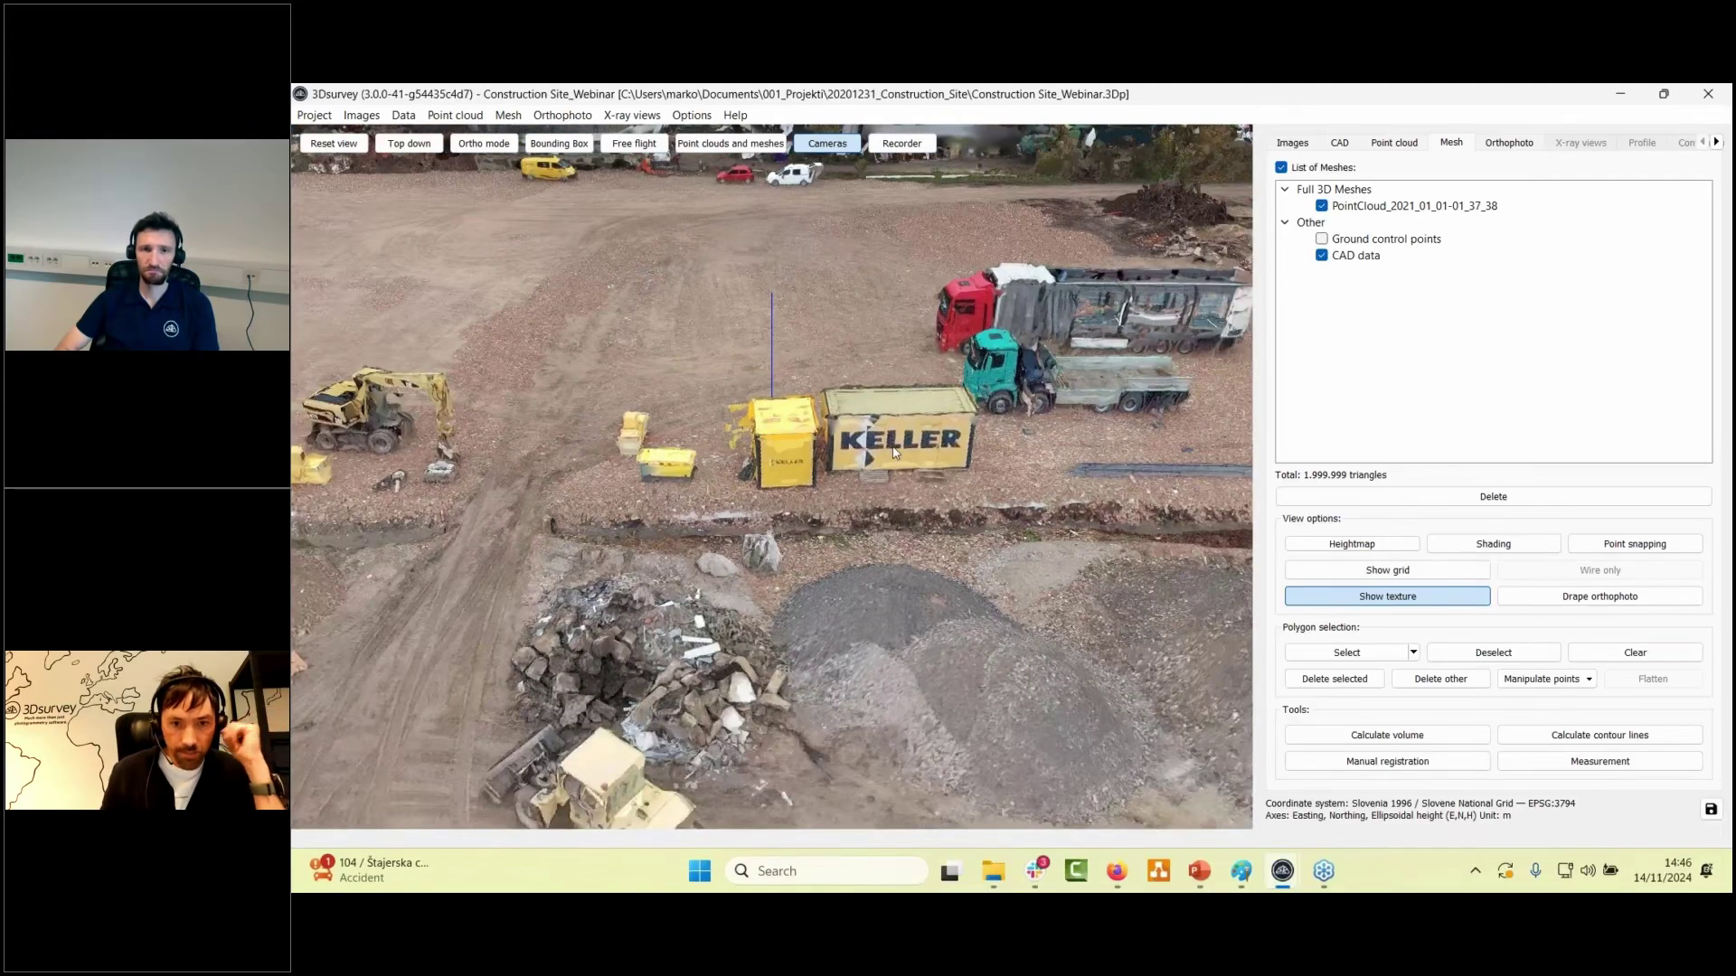
scroll(895, 452, "down", 5)
left_click_drag(810, 407, 805, 472)
scroll(839, 548, "up", 6)
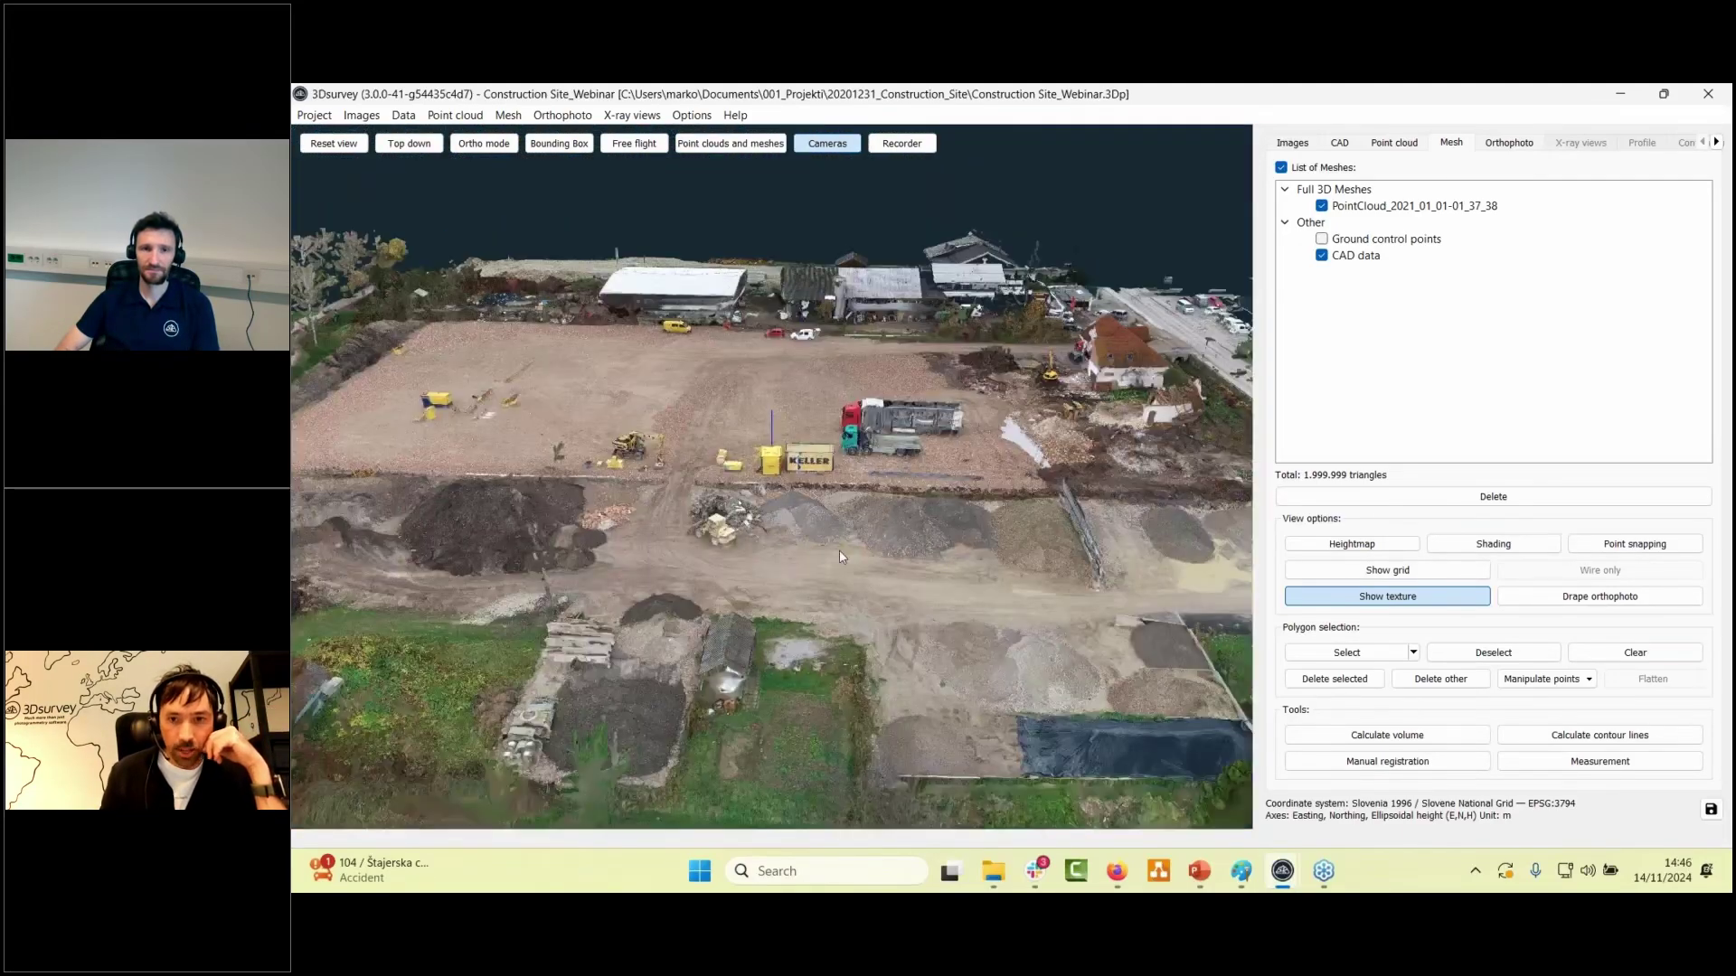
- Hide the drone camera positions, look over the containers, and open the mesh calculation options
left_click(828, 143)
scroll(839, 525, "up", 2)
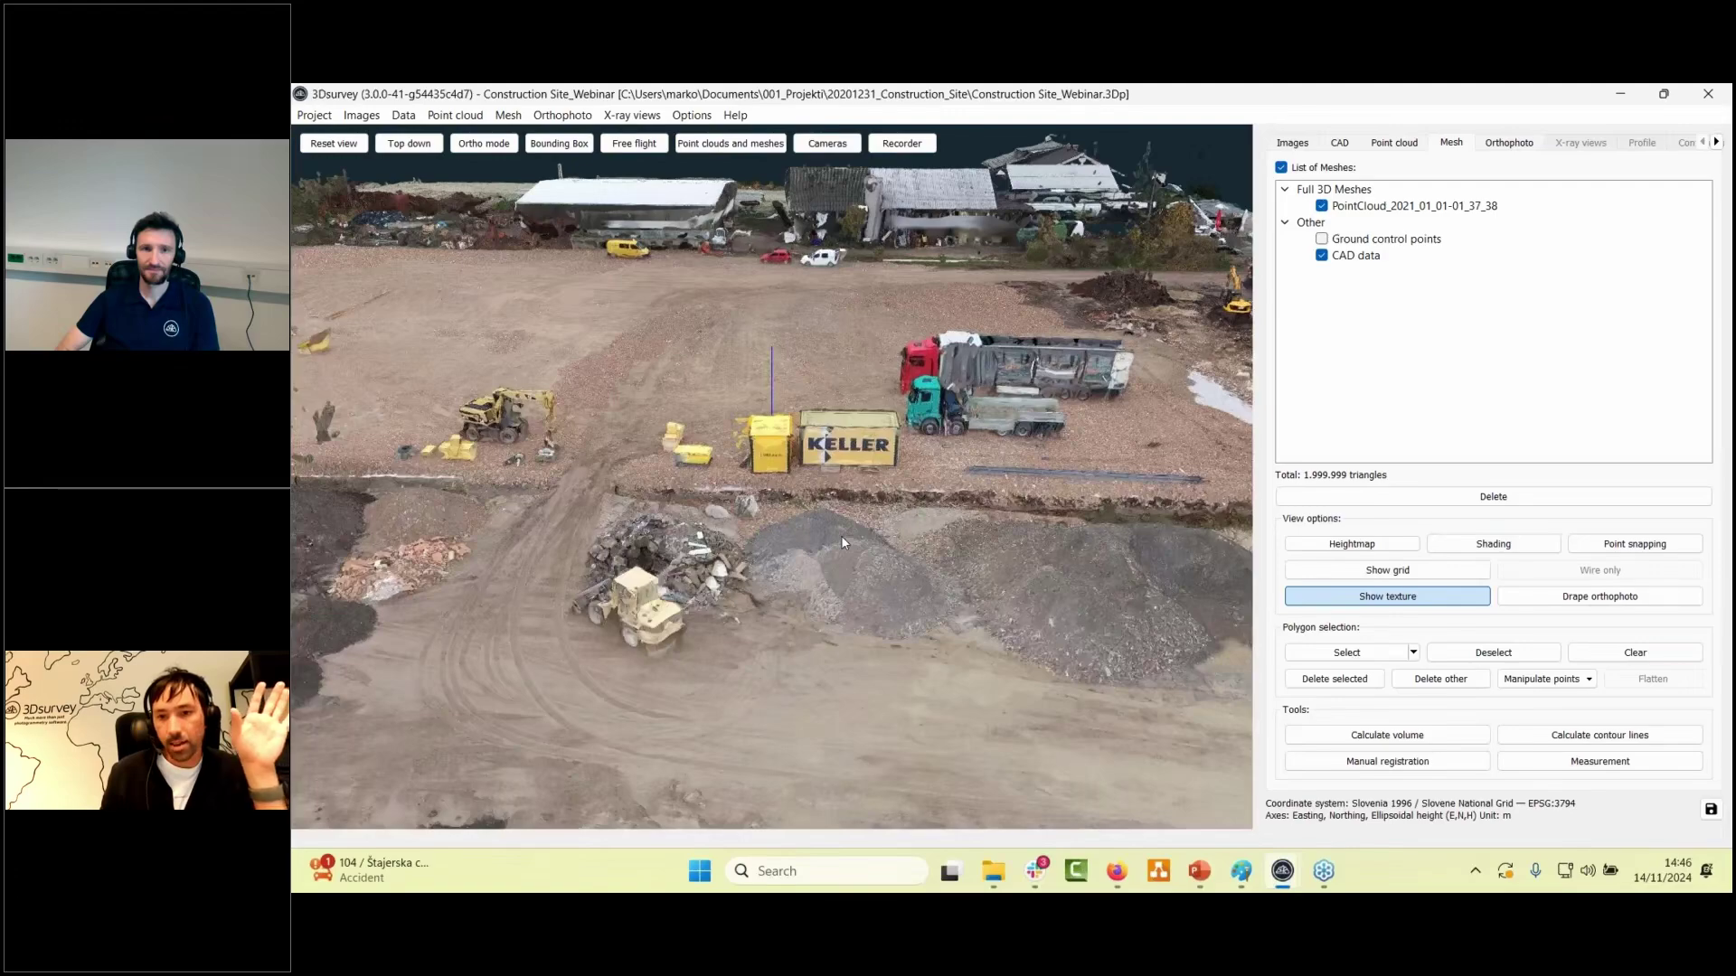
scroll(840, 540, "up", 3)
left_click_drag(841, 539, 878, 597)
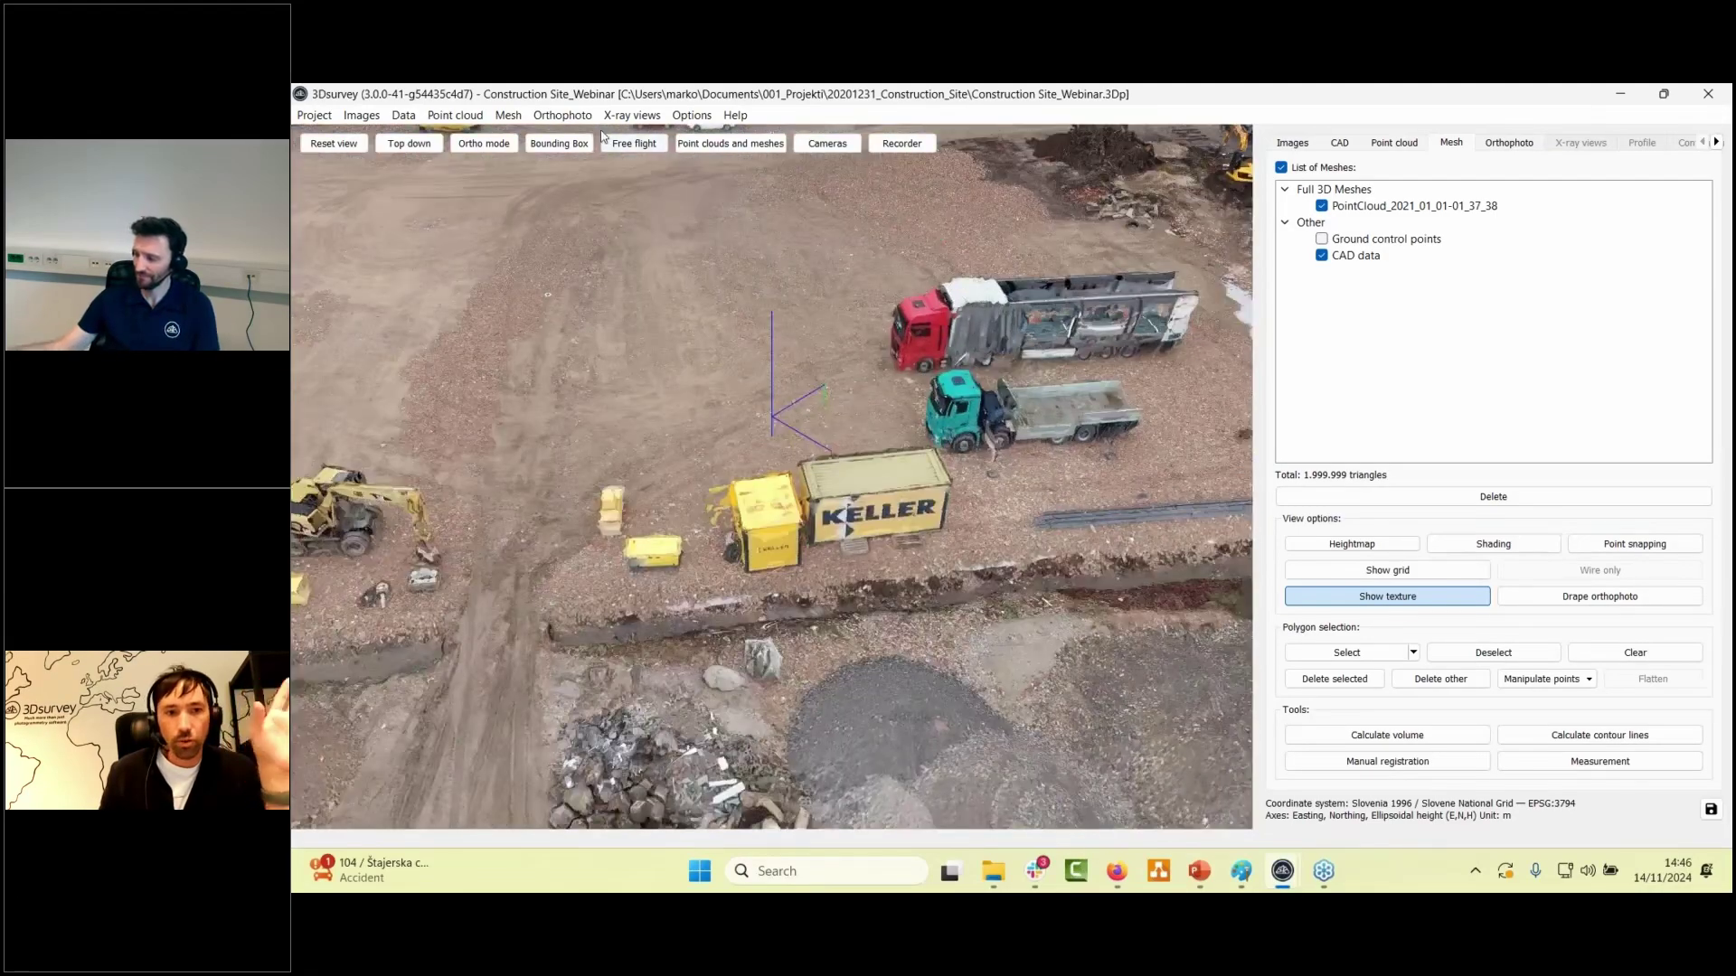
left_click(507, 117)
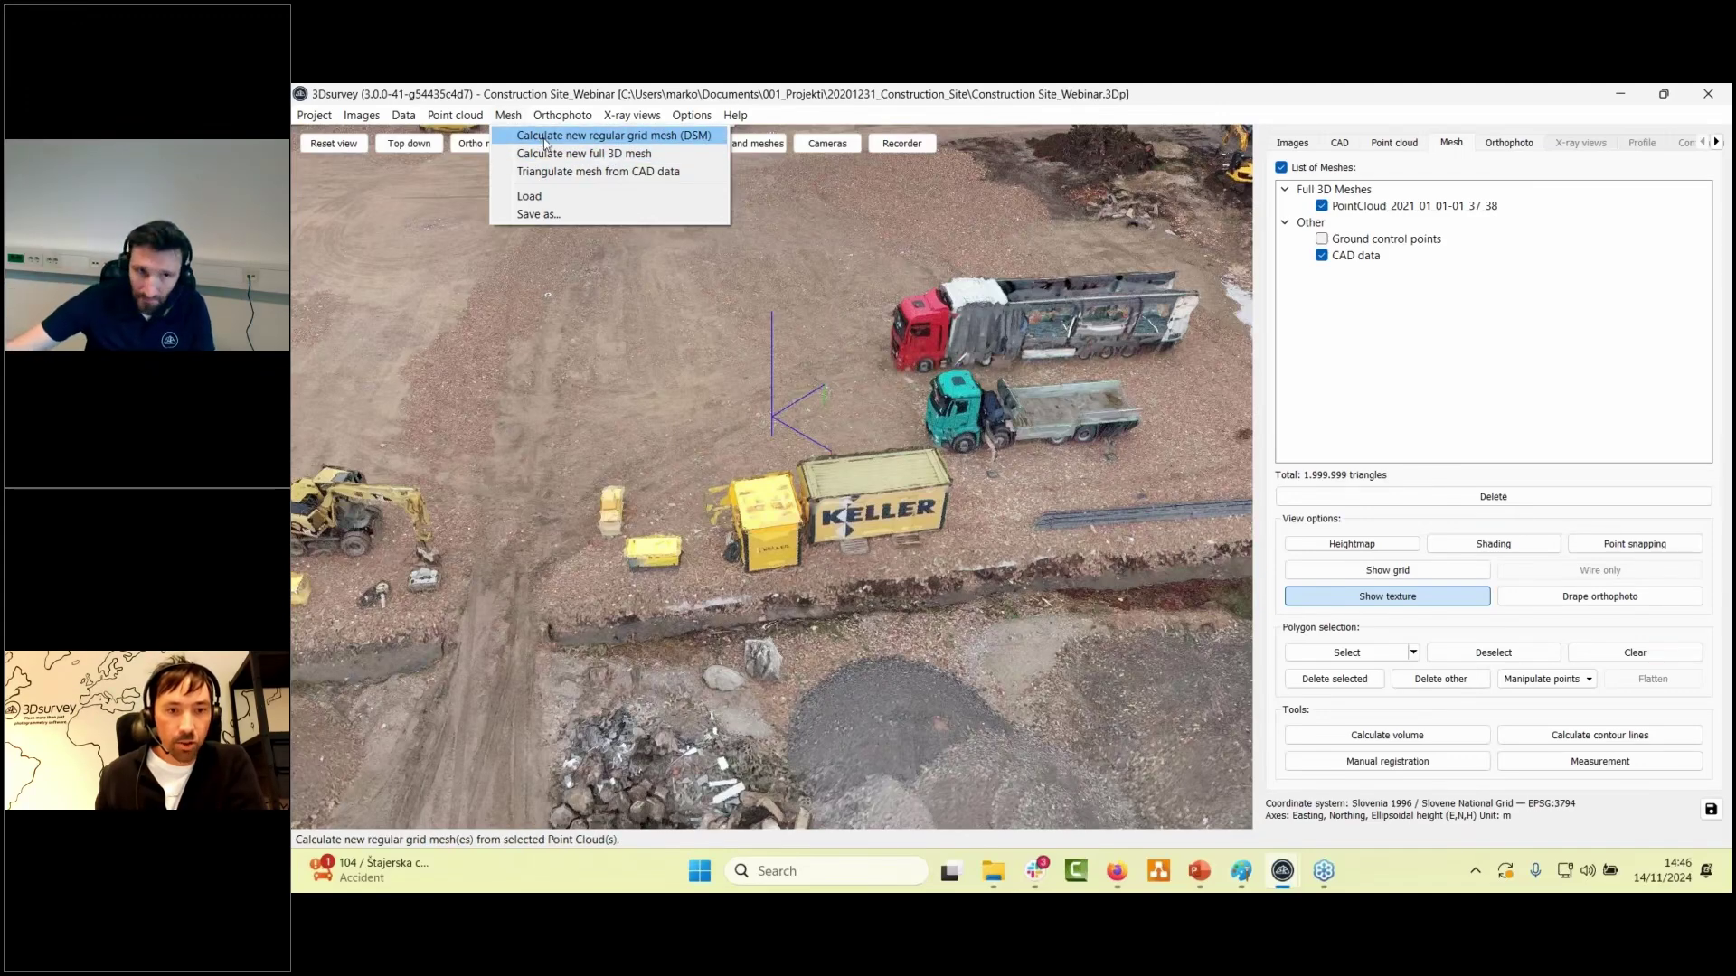
left_click(508, 115)
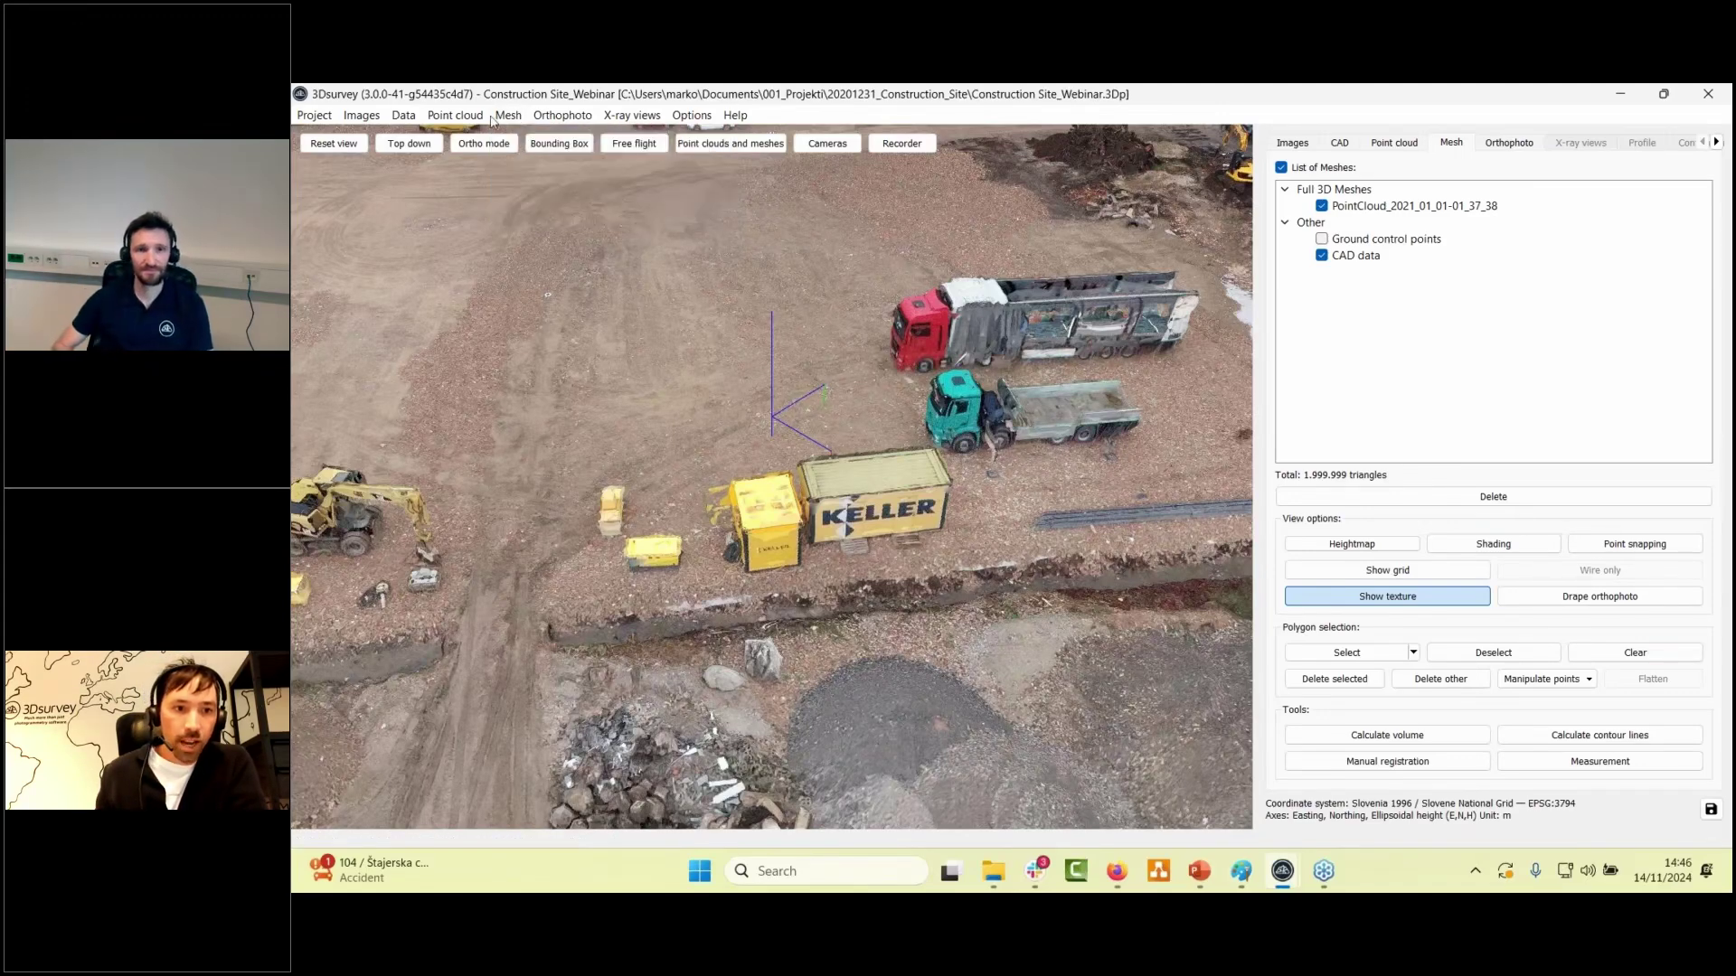
left_click(314, 114)
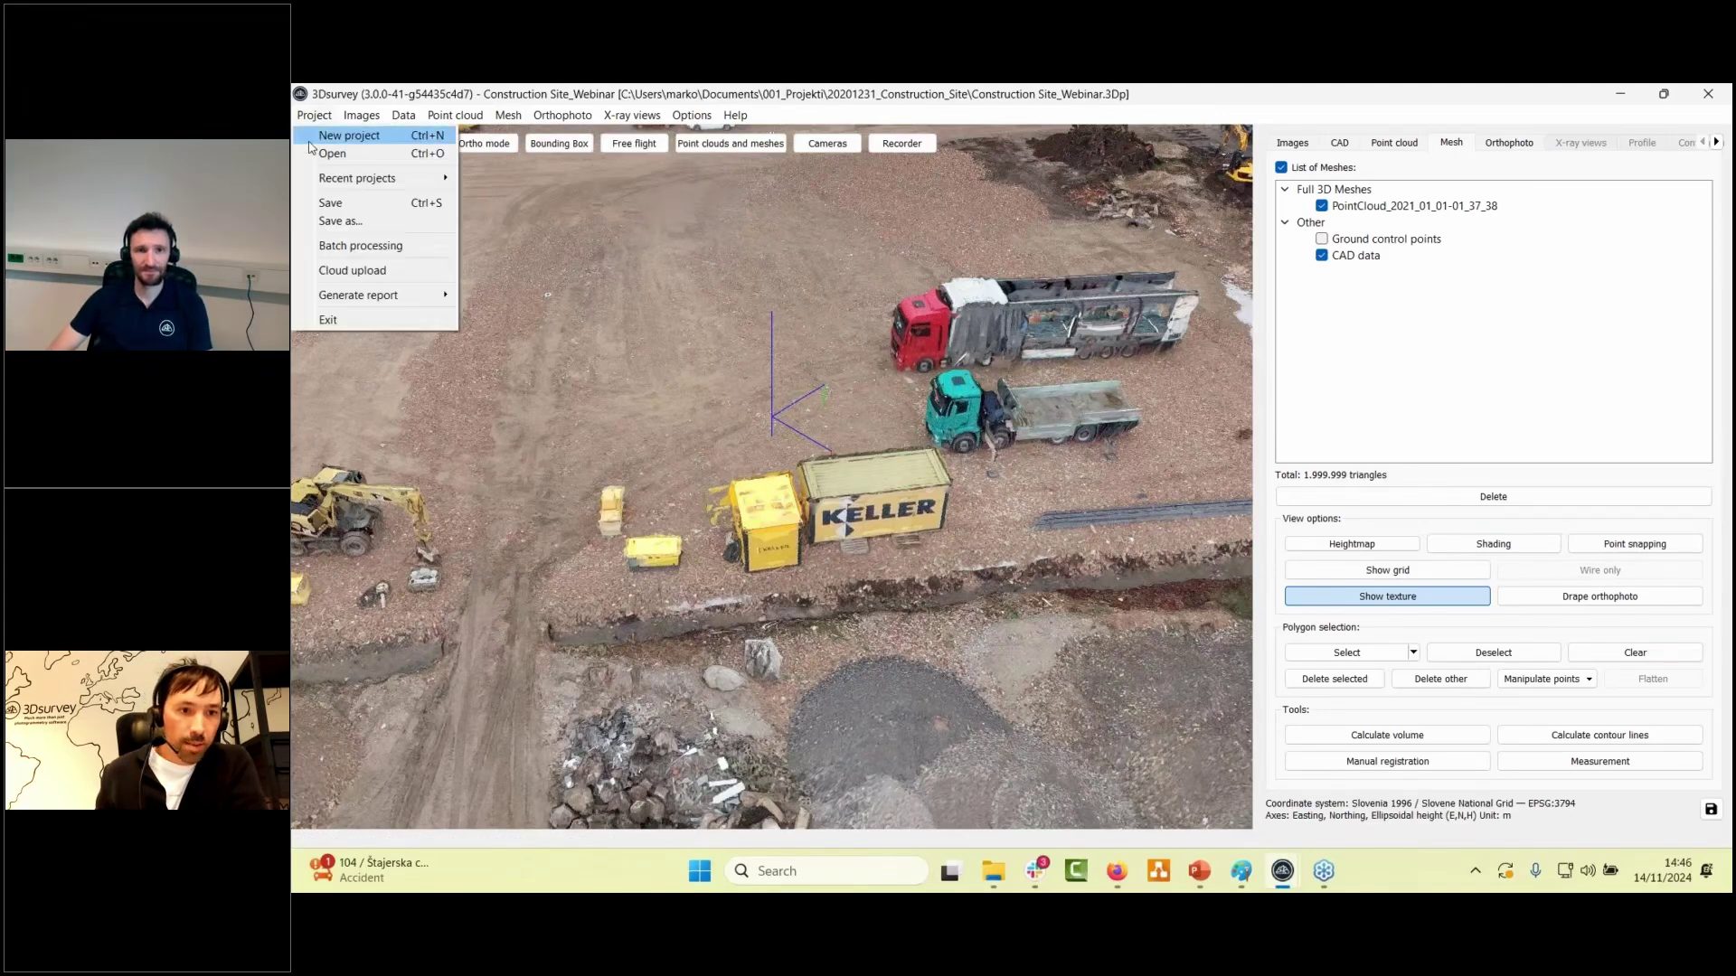
left_click(330, 250)
left_click(868, 431)
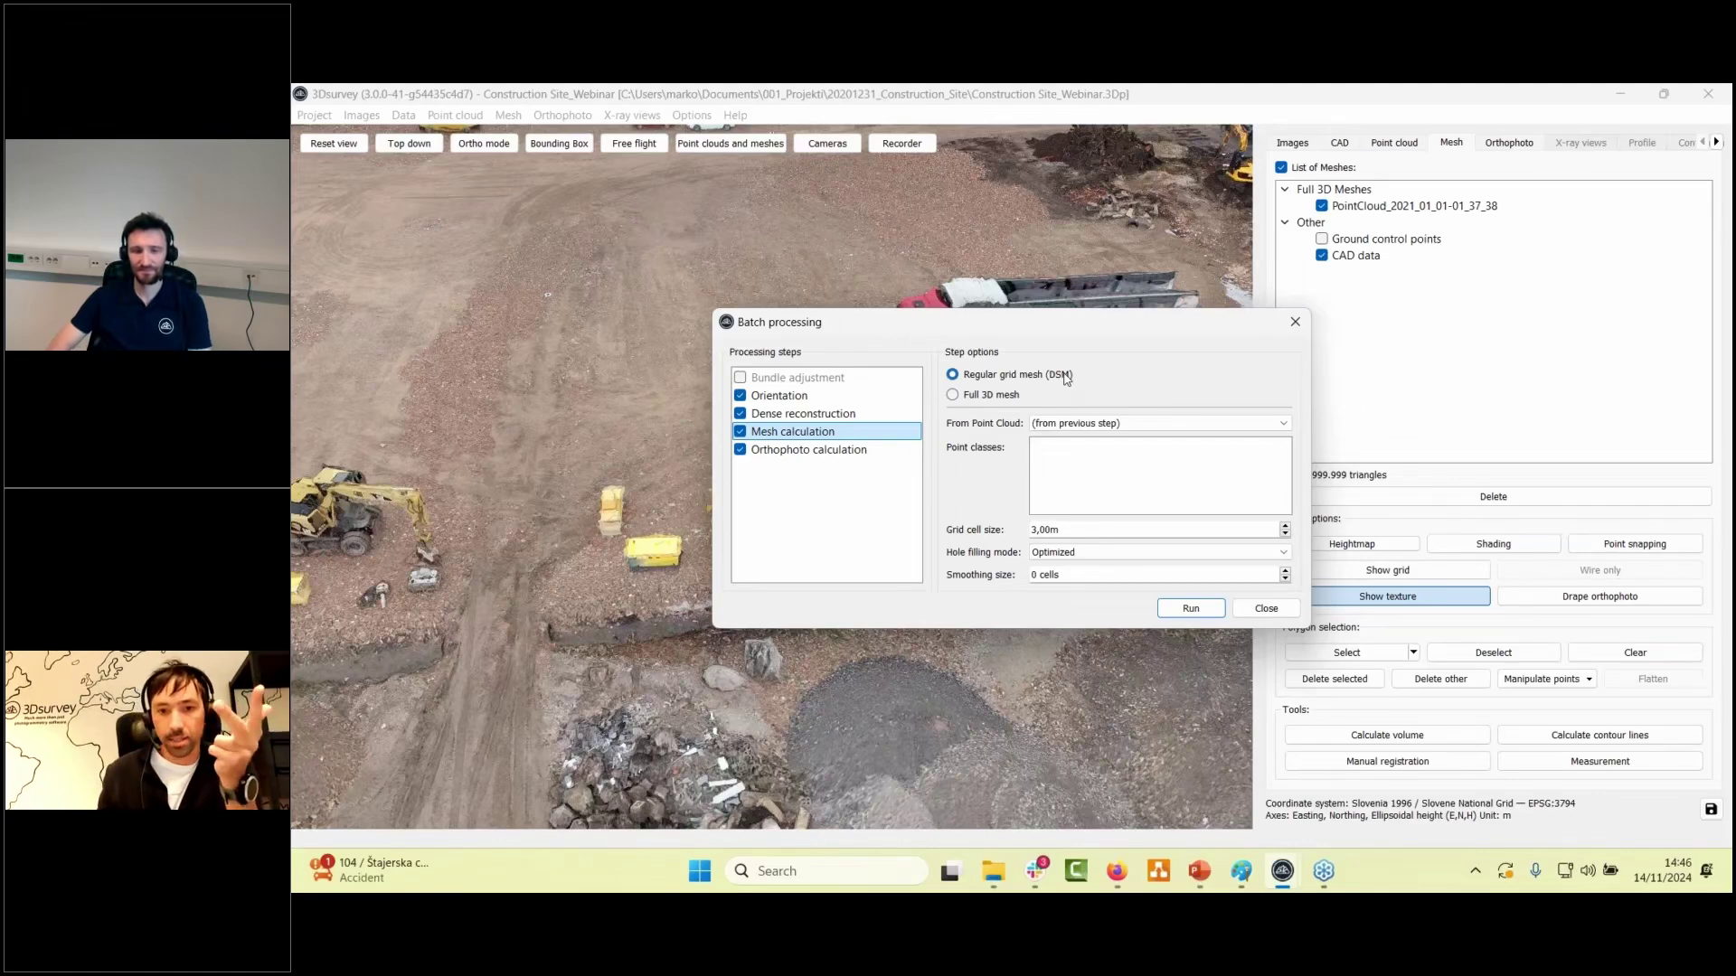
left_click(952, 395)
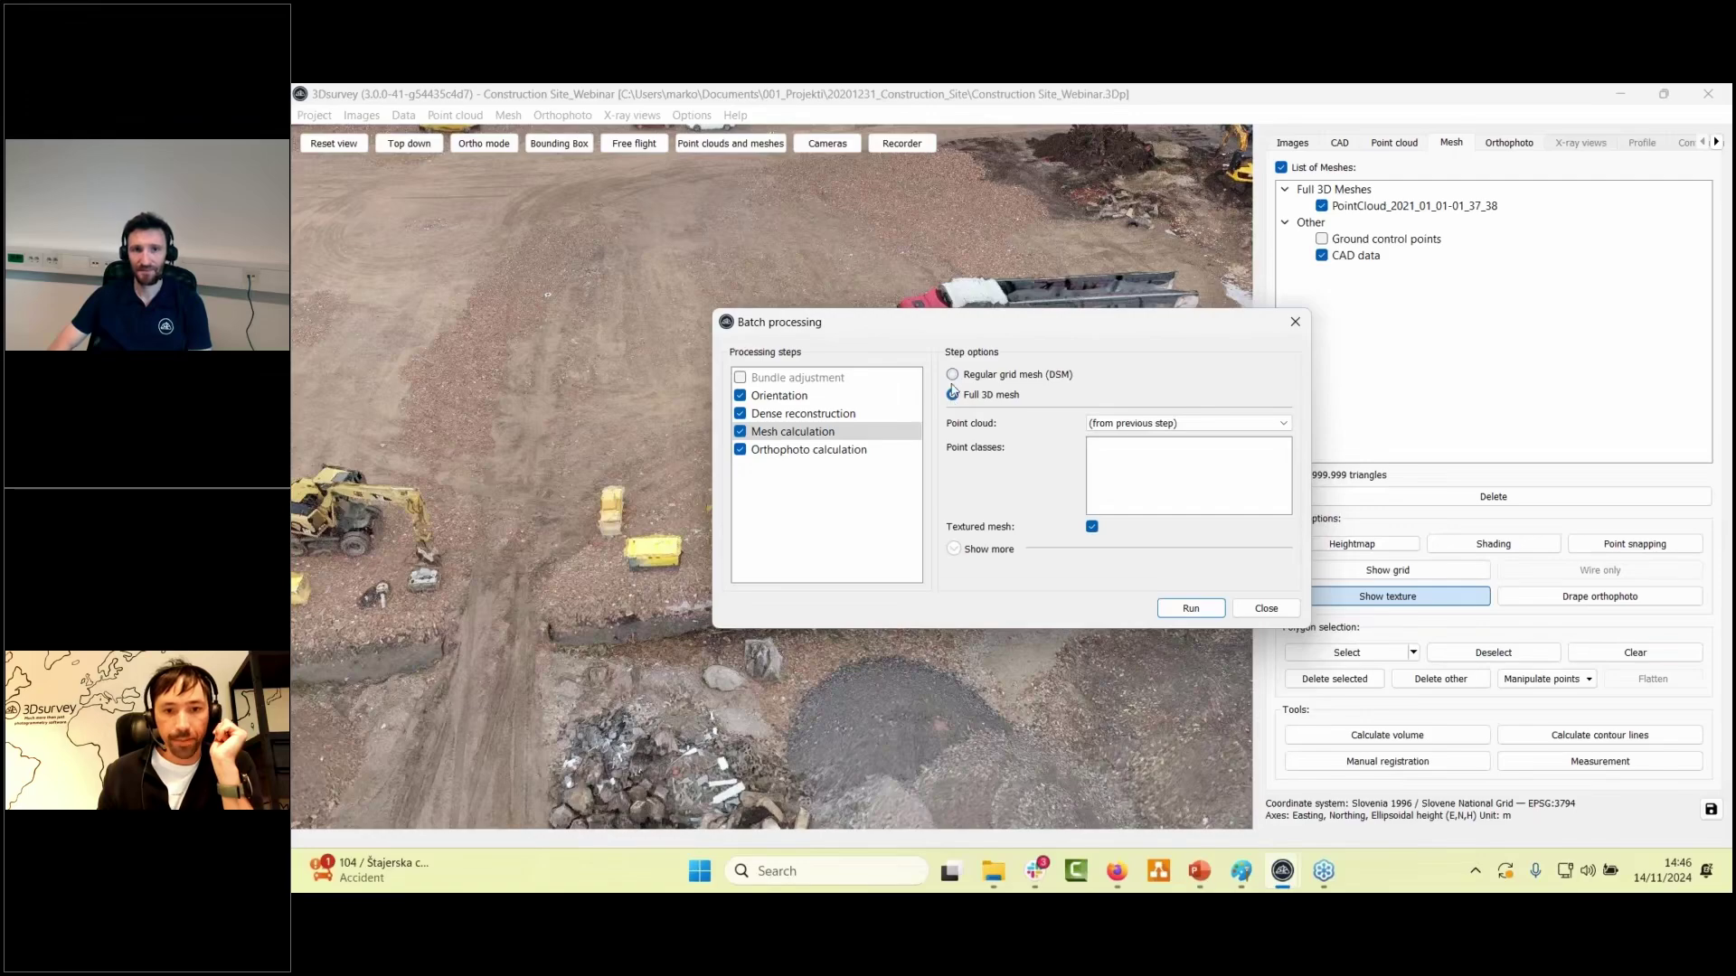
left_click(953, 376)
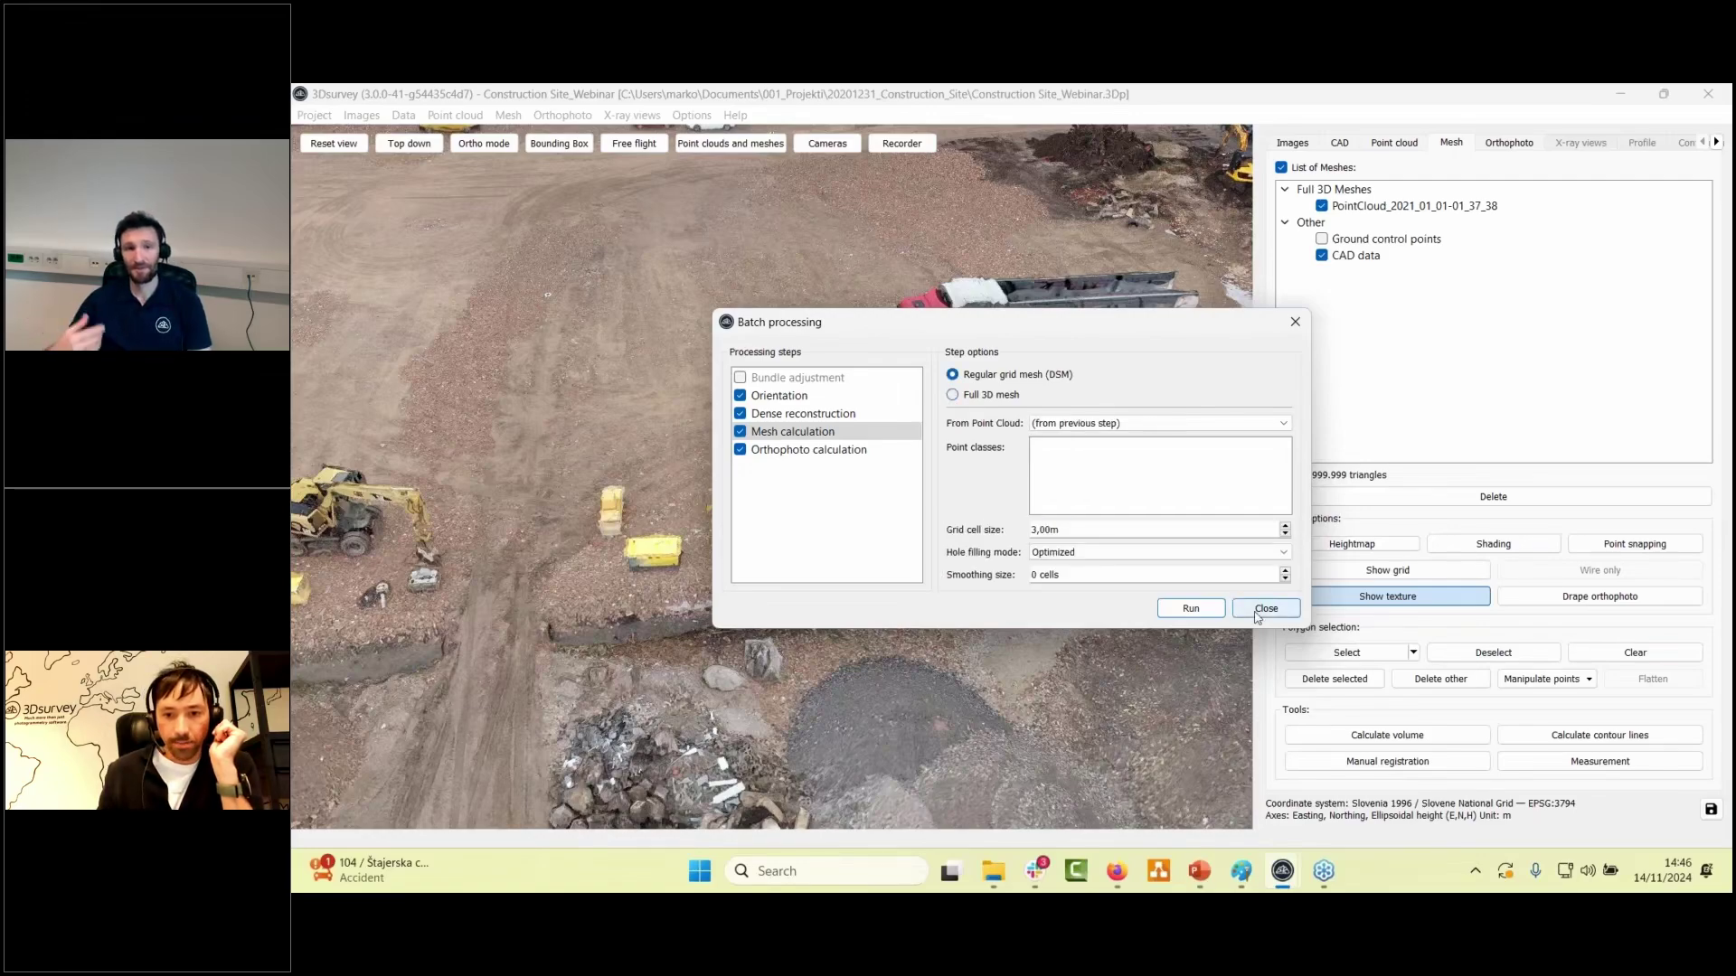
left_click(1265, 608)
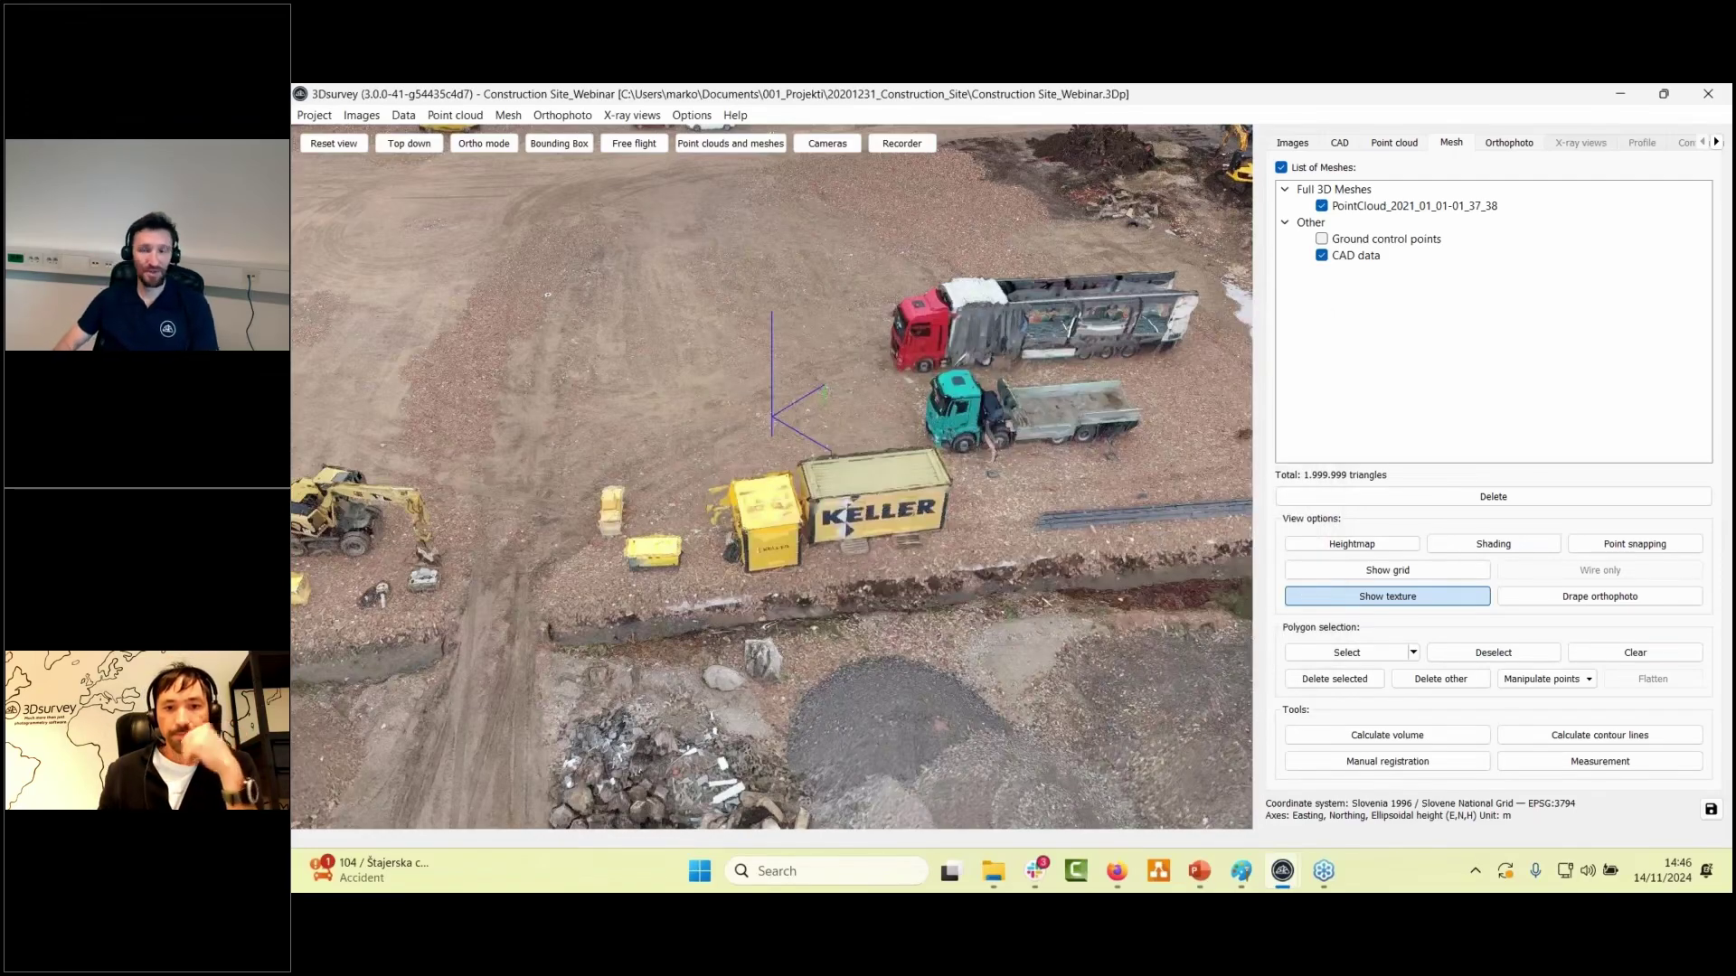
left_click_drag(814, 488, 687, 380)
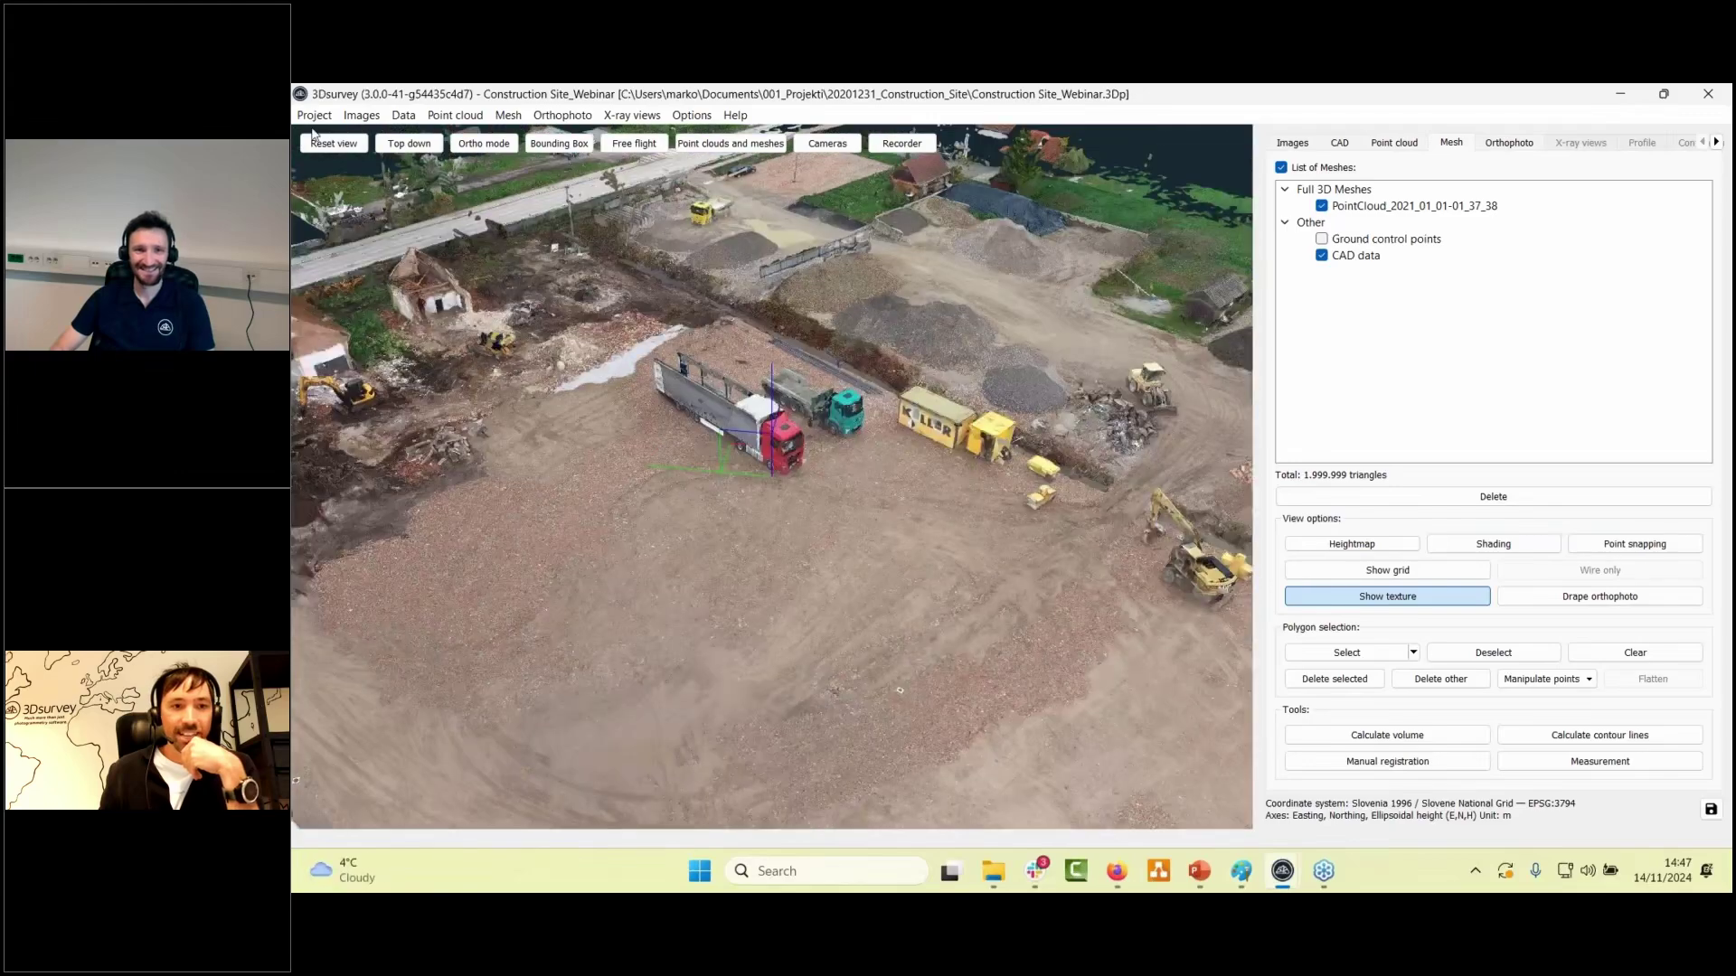
- Dismiss the Project menu unchanged, switch to the Point cloud tab, and rotate the view slightly
left_click(314, 115)
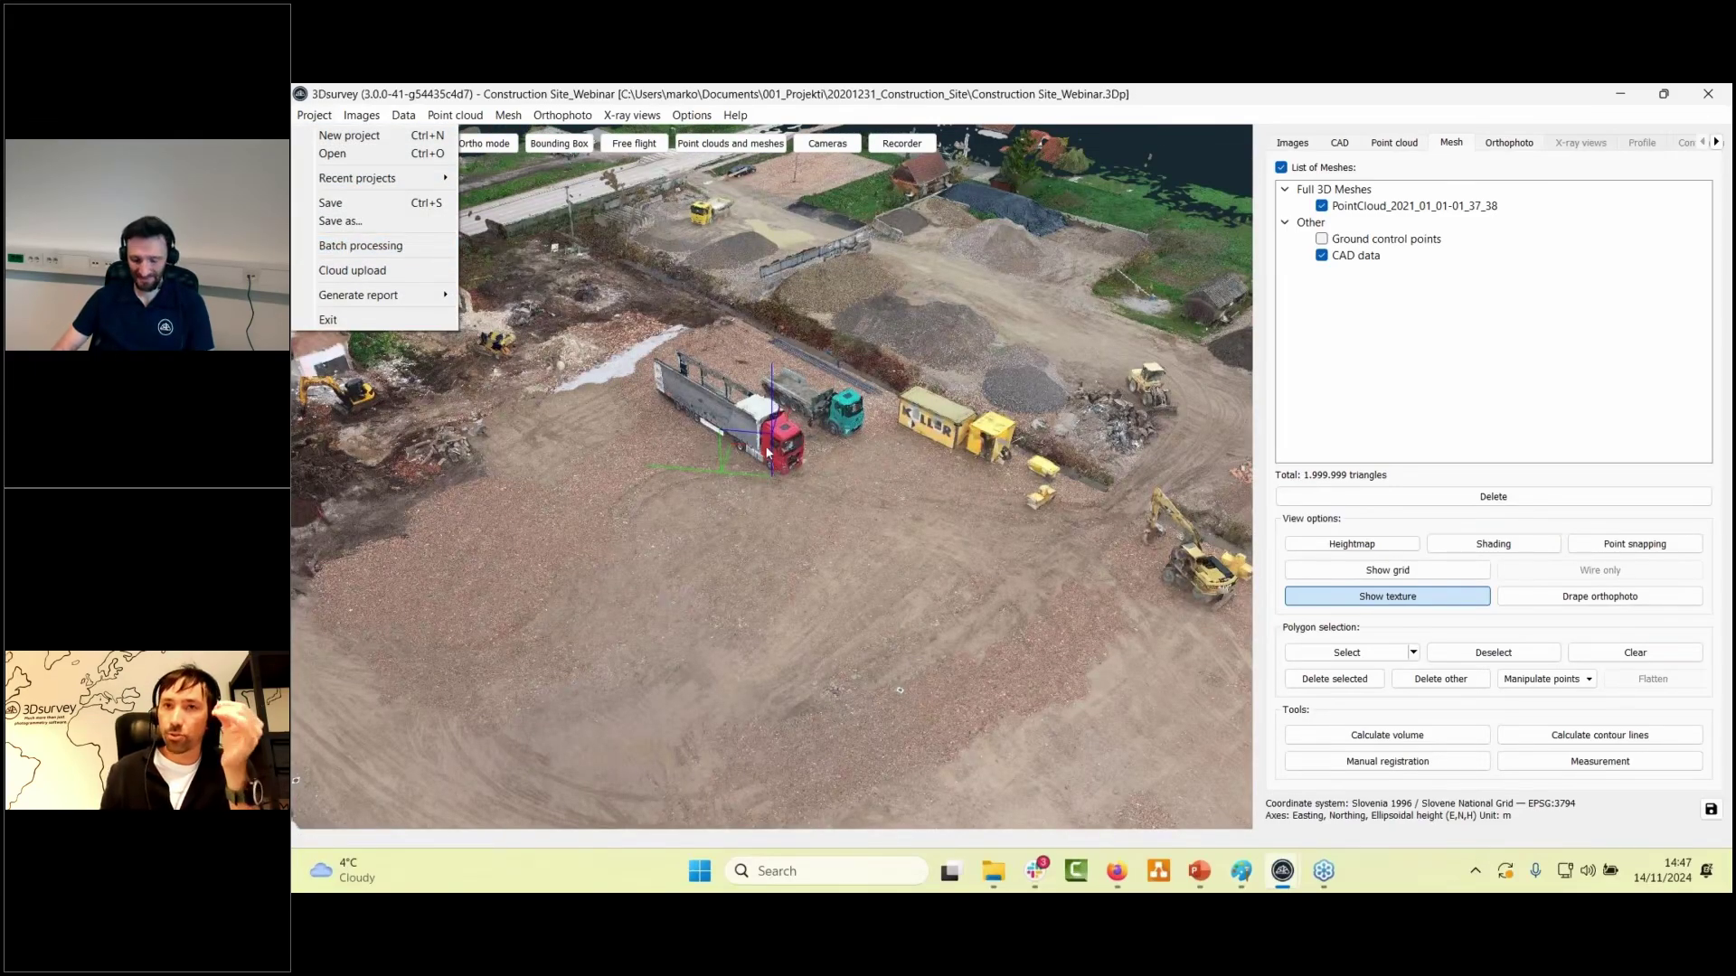
left_click(817, 514)
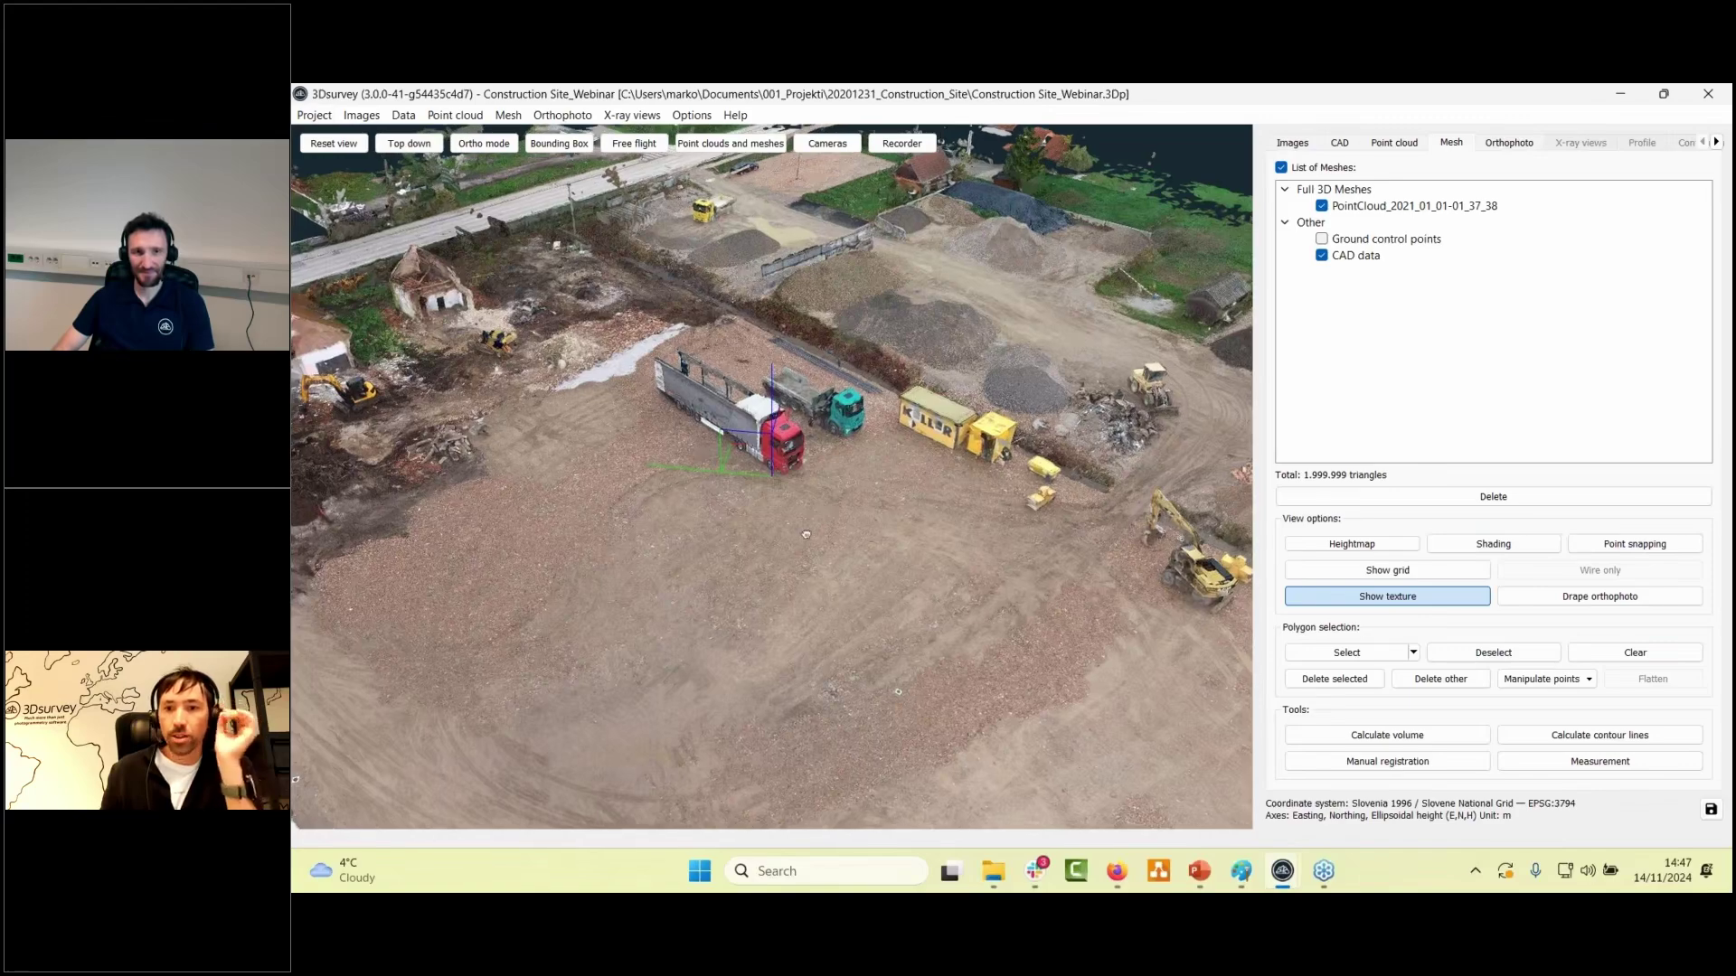
left_click(1394, 142)
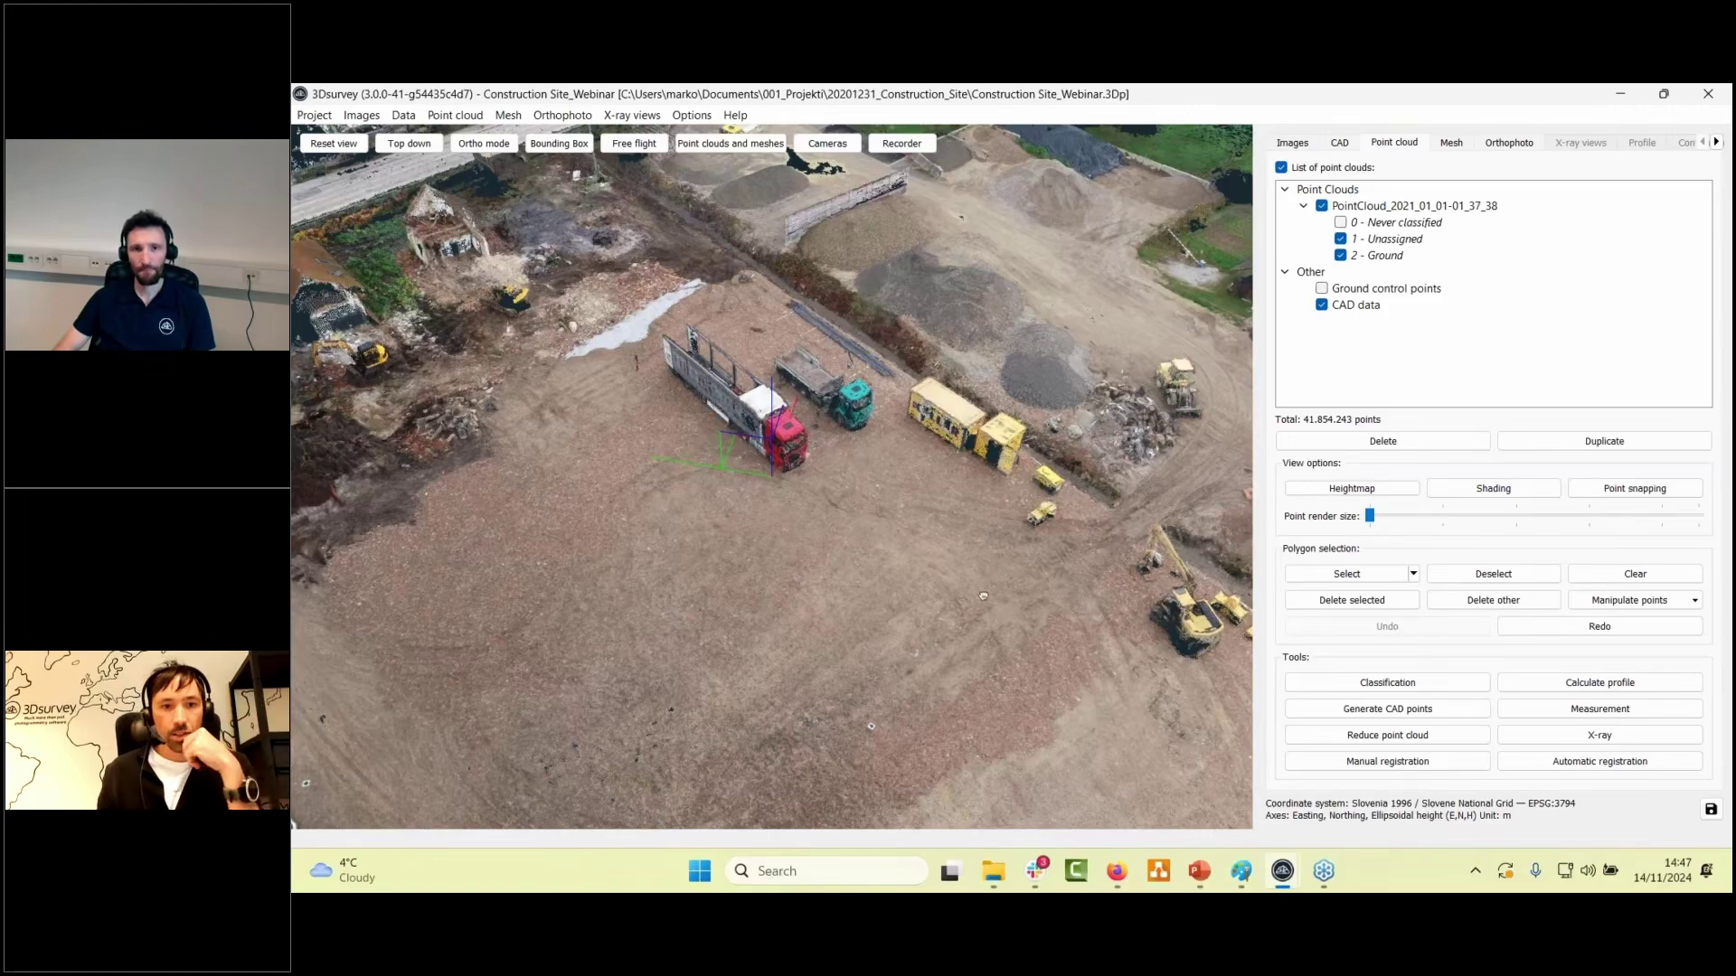
left_click_drag(982, 596, 809, 568)
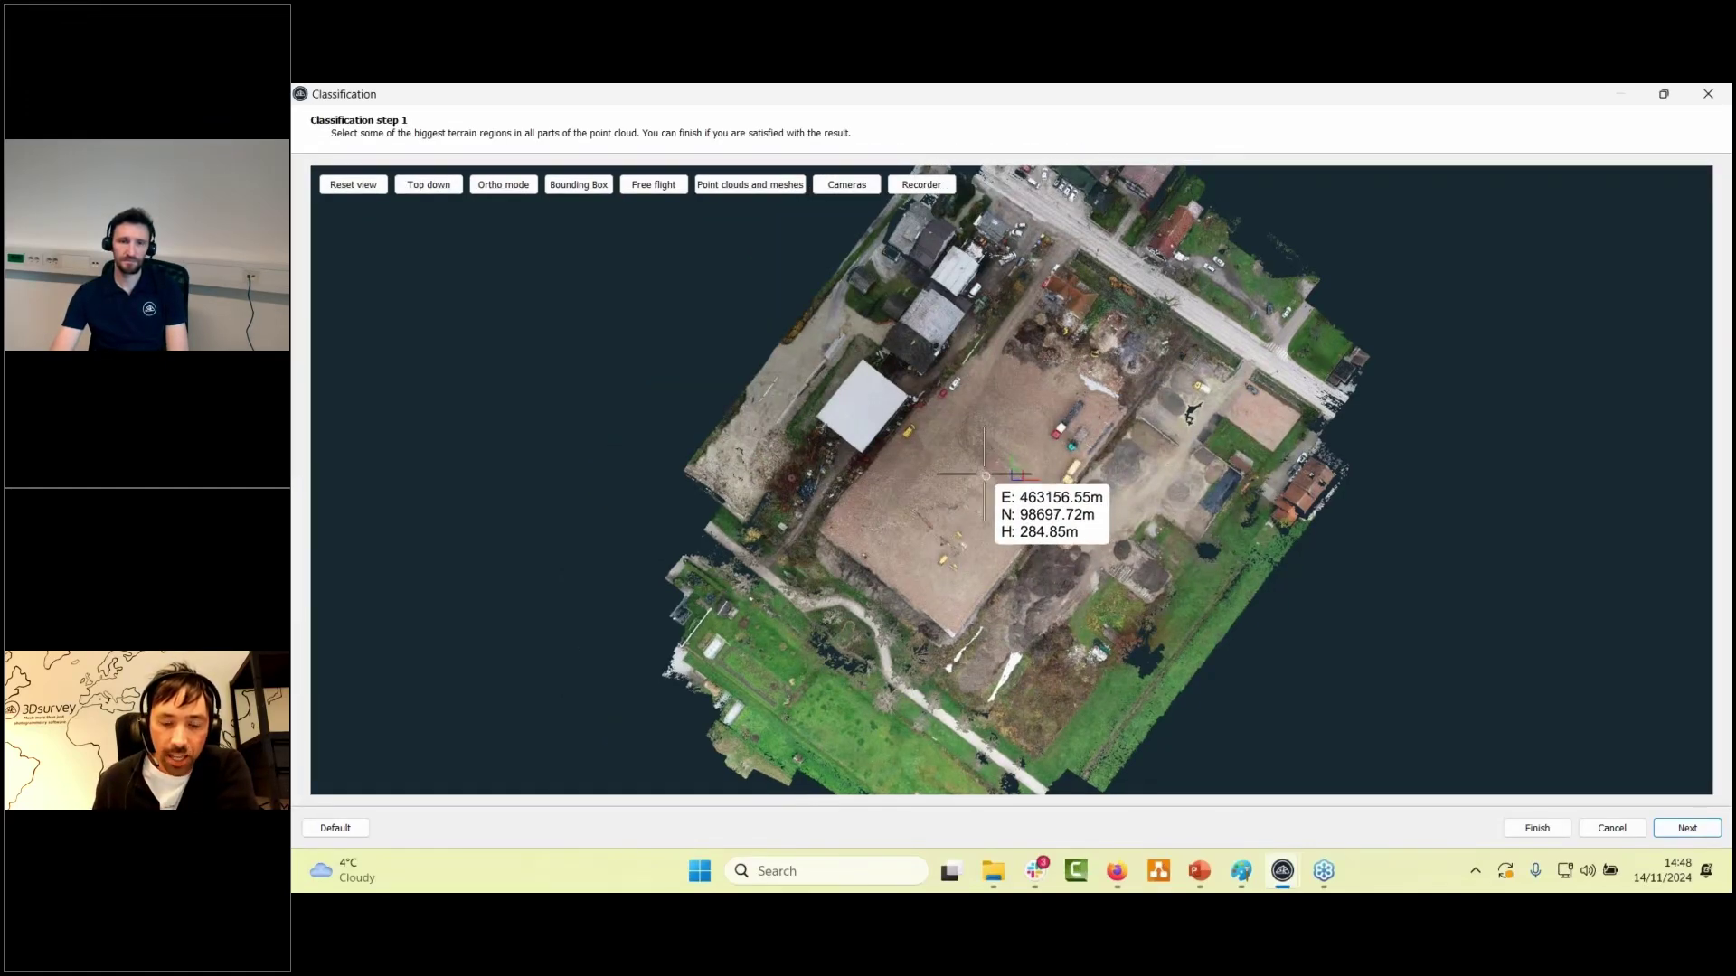
- Mark a large terrain region as ground and advance the classification to completion
left_click(985, 474)
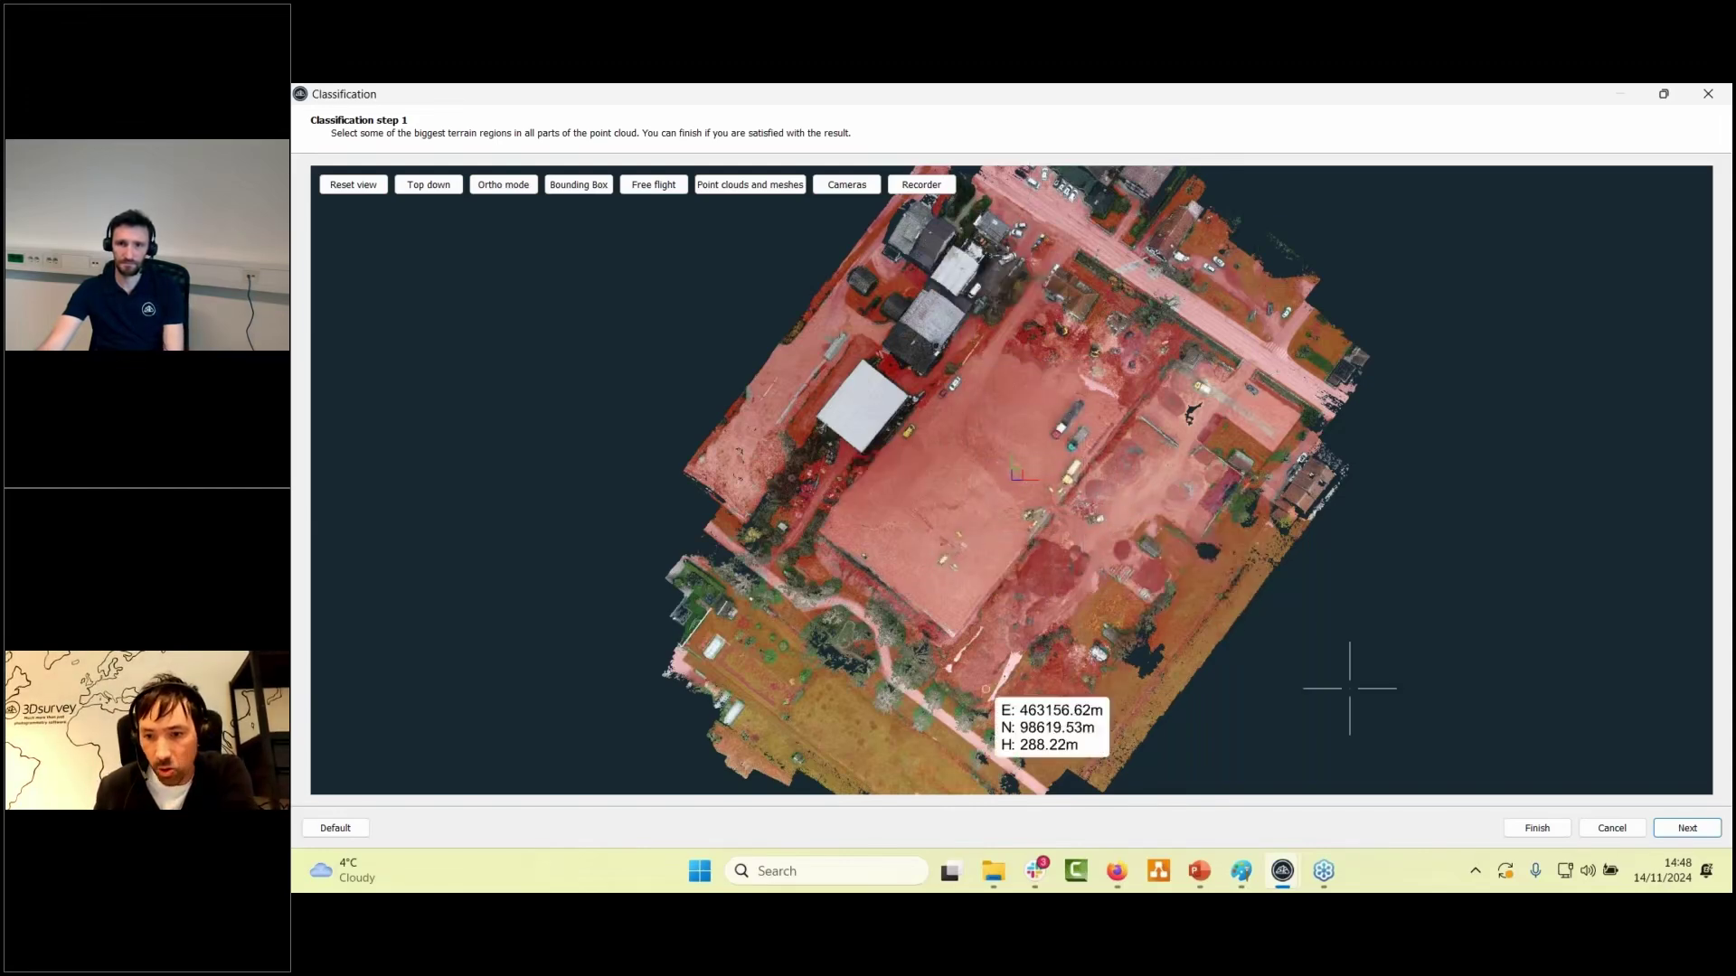
left_click(1687, 829)
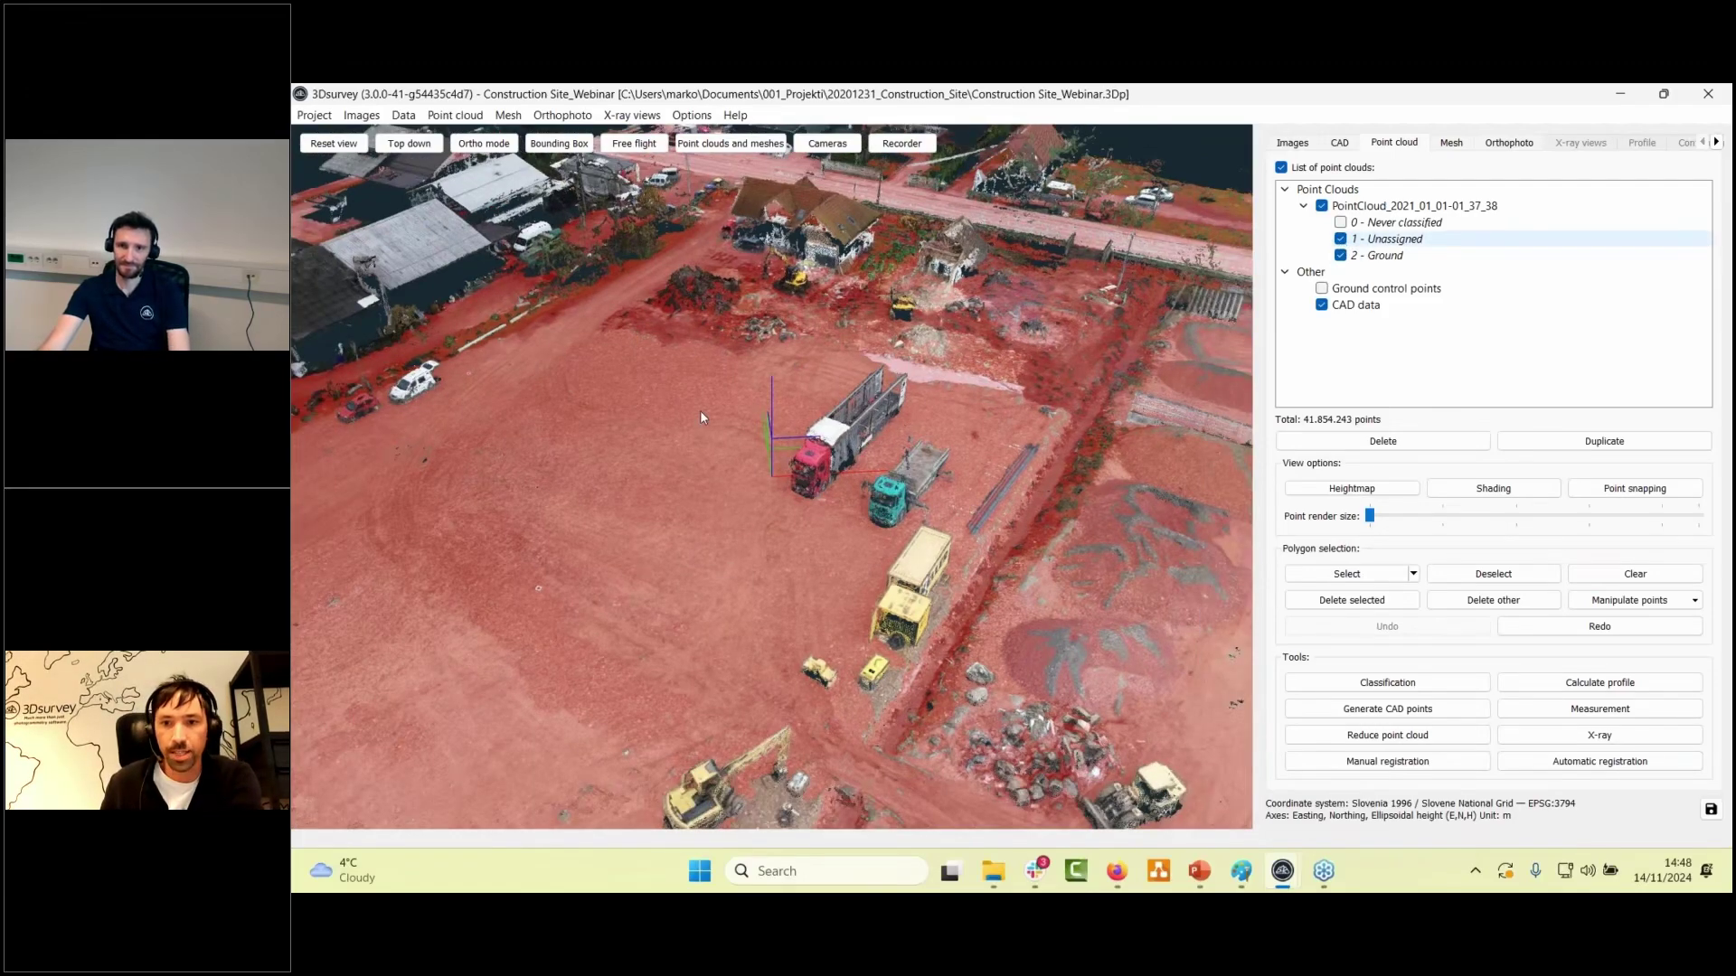
- Hide the Unassigned points, clear the red tint, and orbit to a near top-down view
left_click(1340, 239)
left_click(1635, 575)
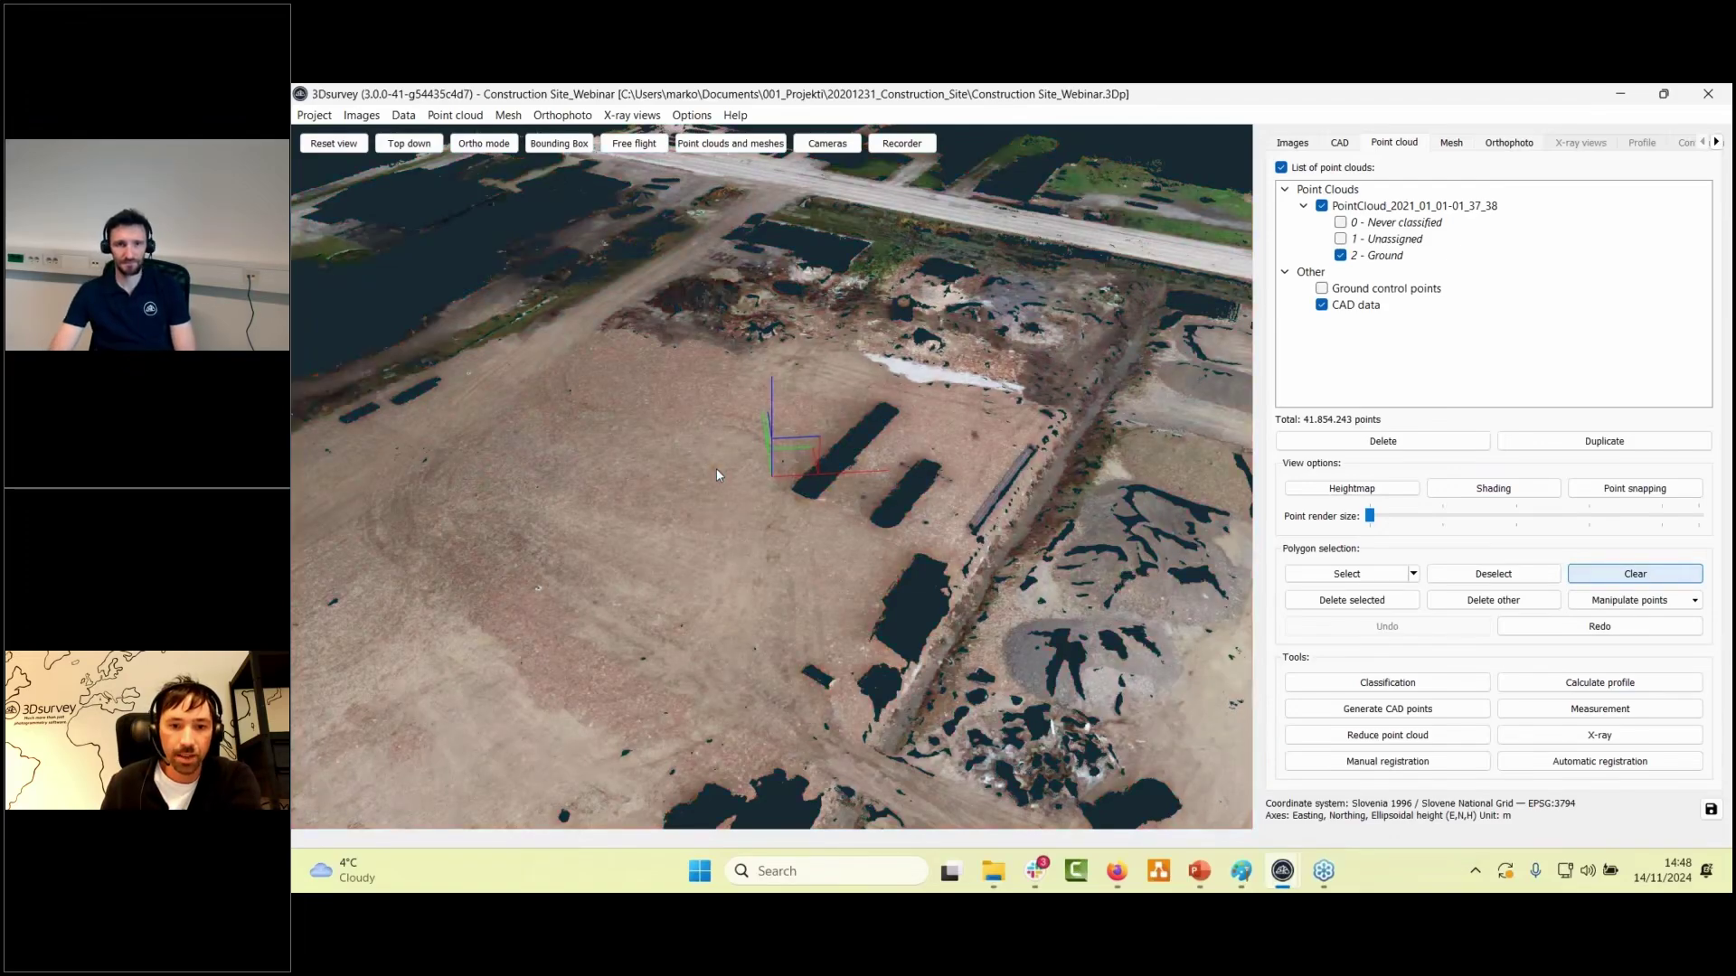
scroll(714, 472, "down", 5)
left_click_drag(699, 572, 904, 493)
scroll(913, 482, "up", 4)
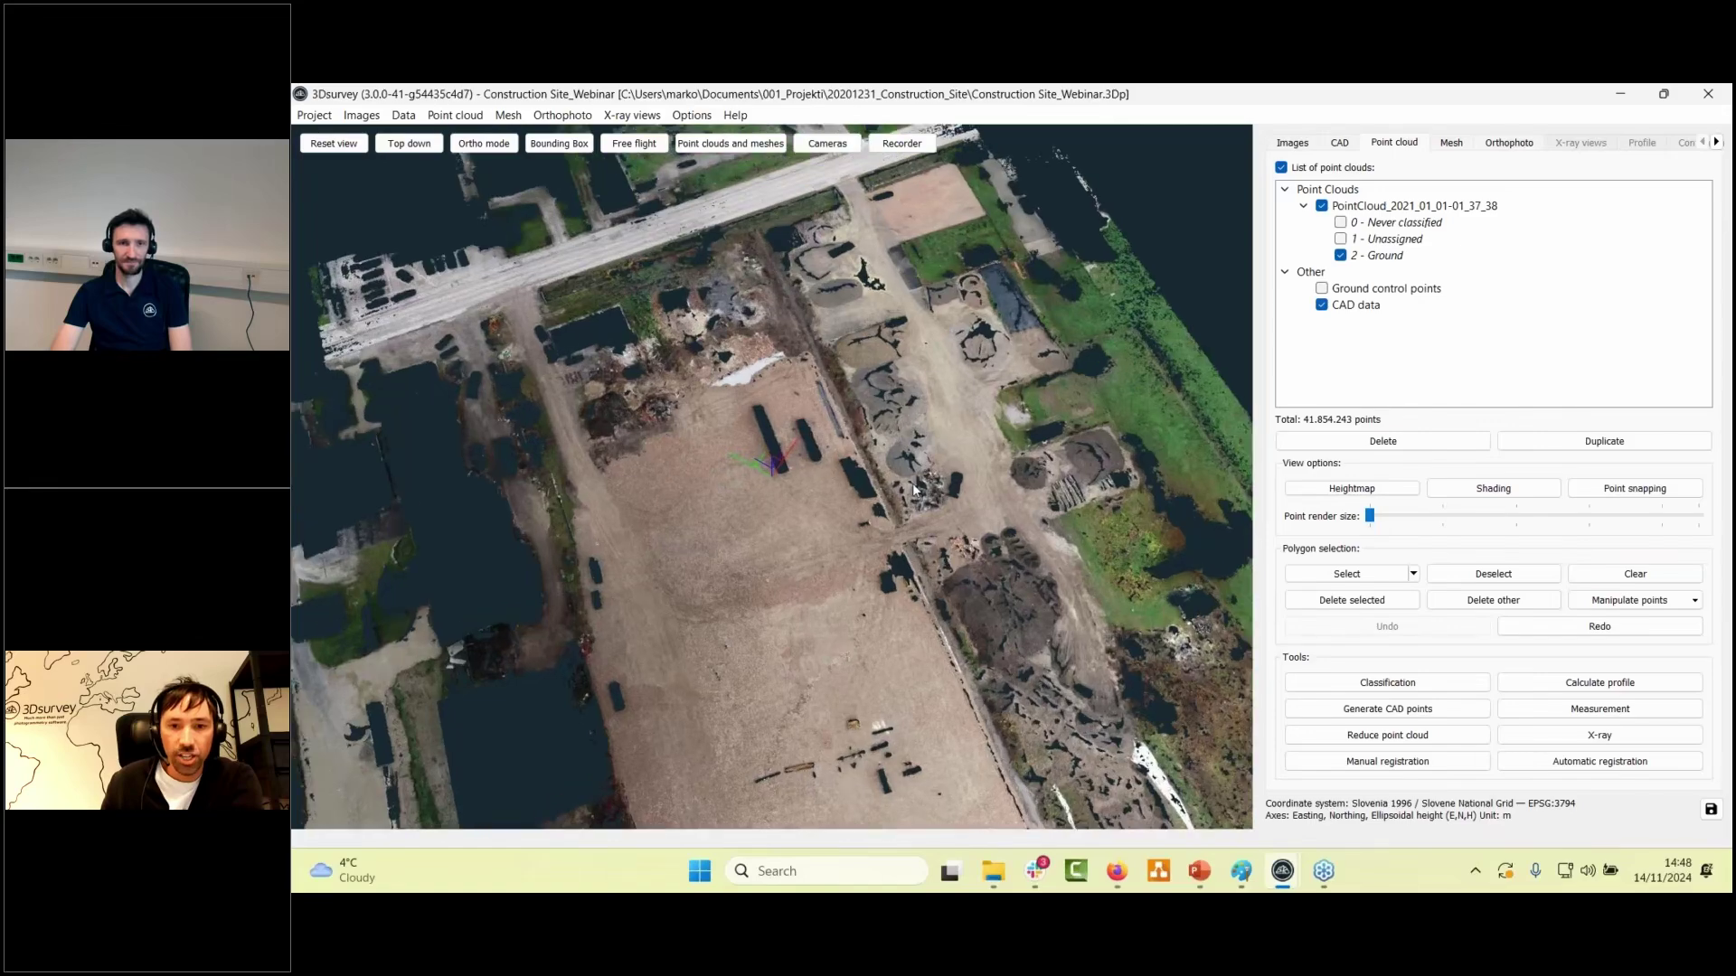
scroll(977, 434, "up", 5)
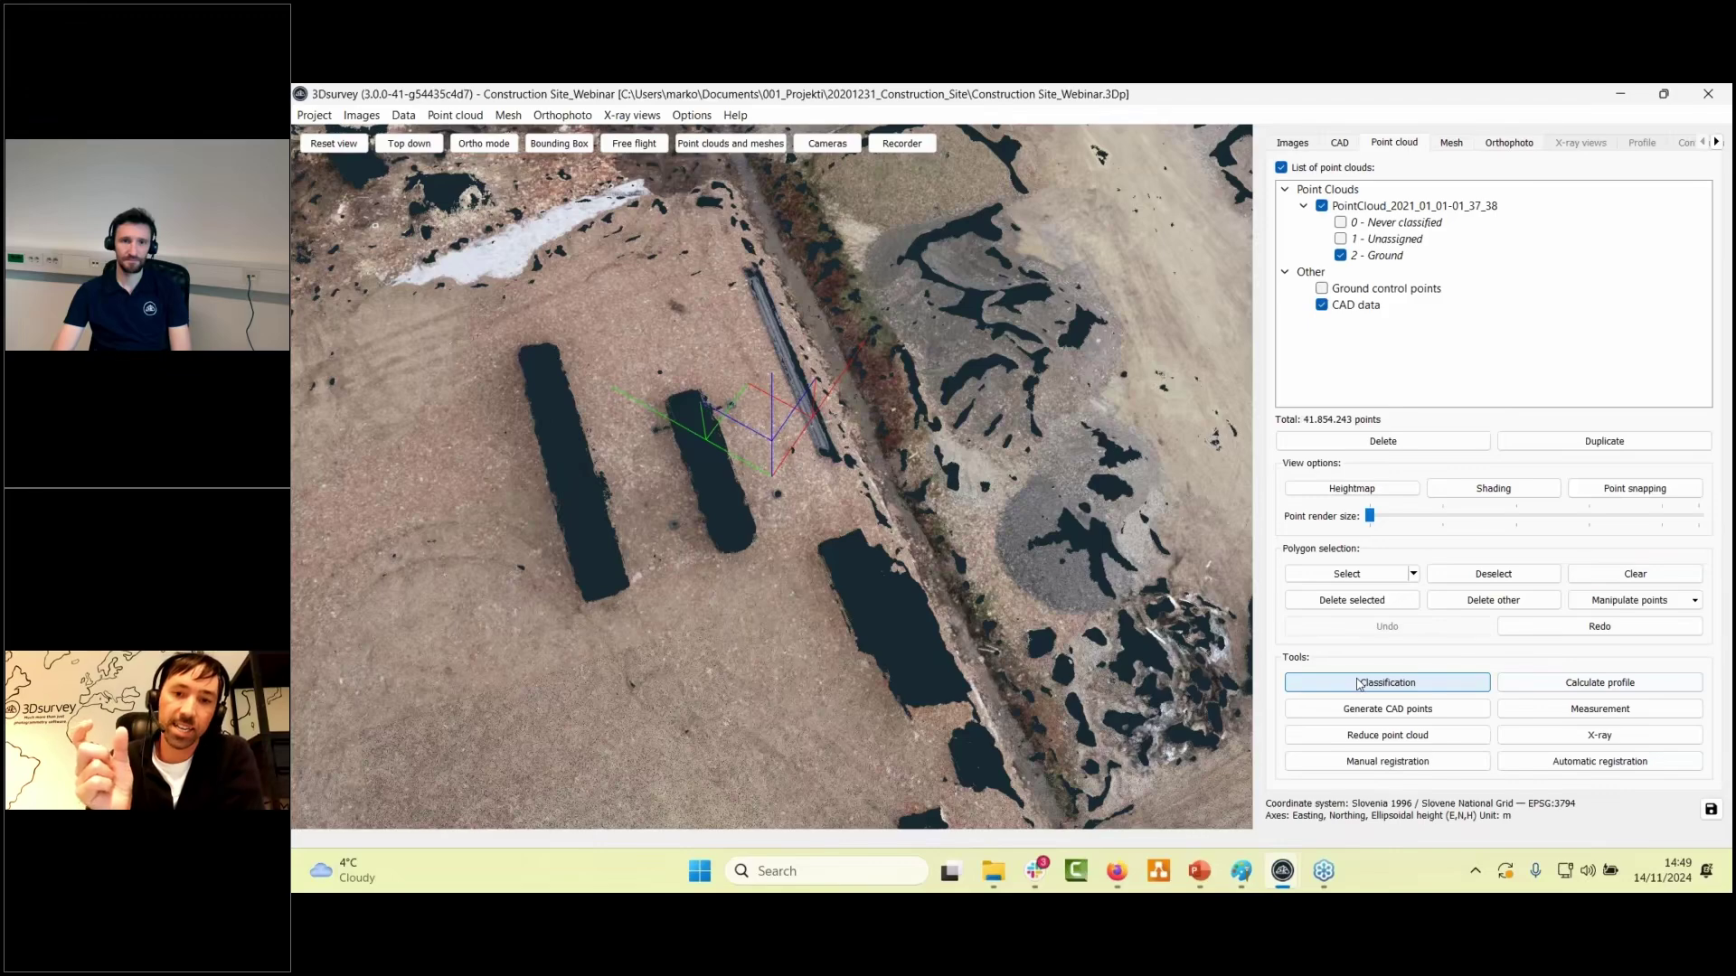
- Reopen Classification with grid cell size 0,20m, smoothing factor 0, smoothing max distance 0,08m
left_click(1358, 685)
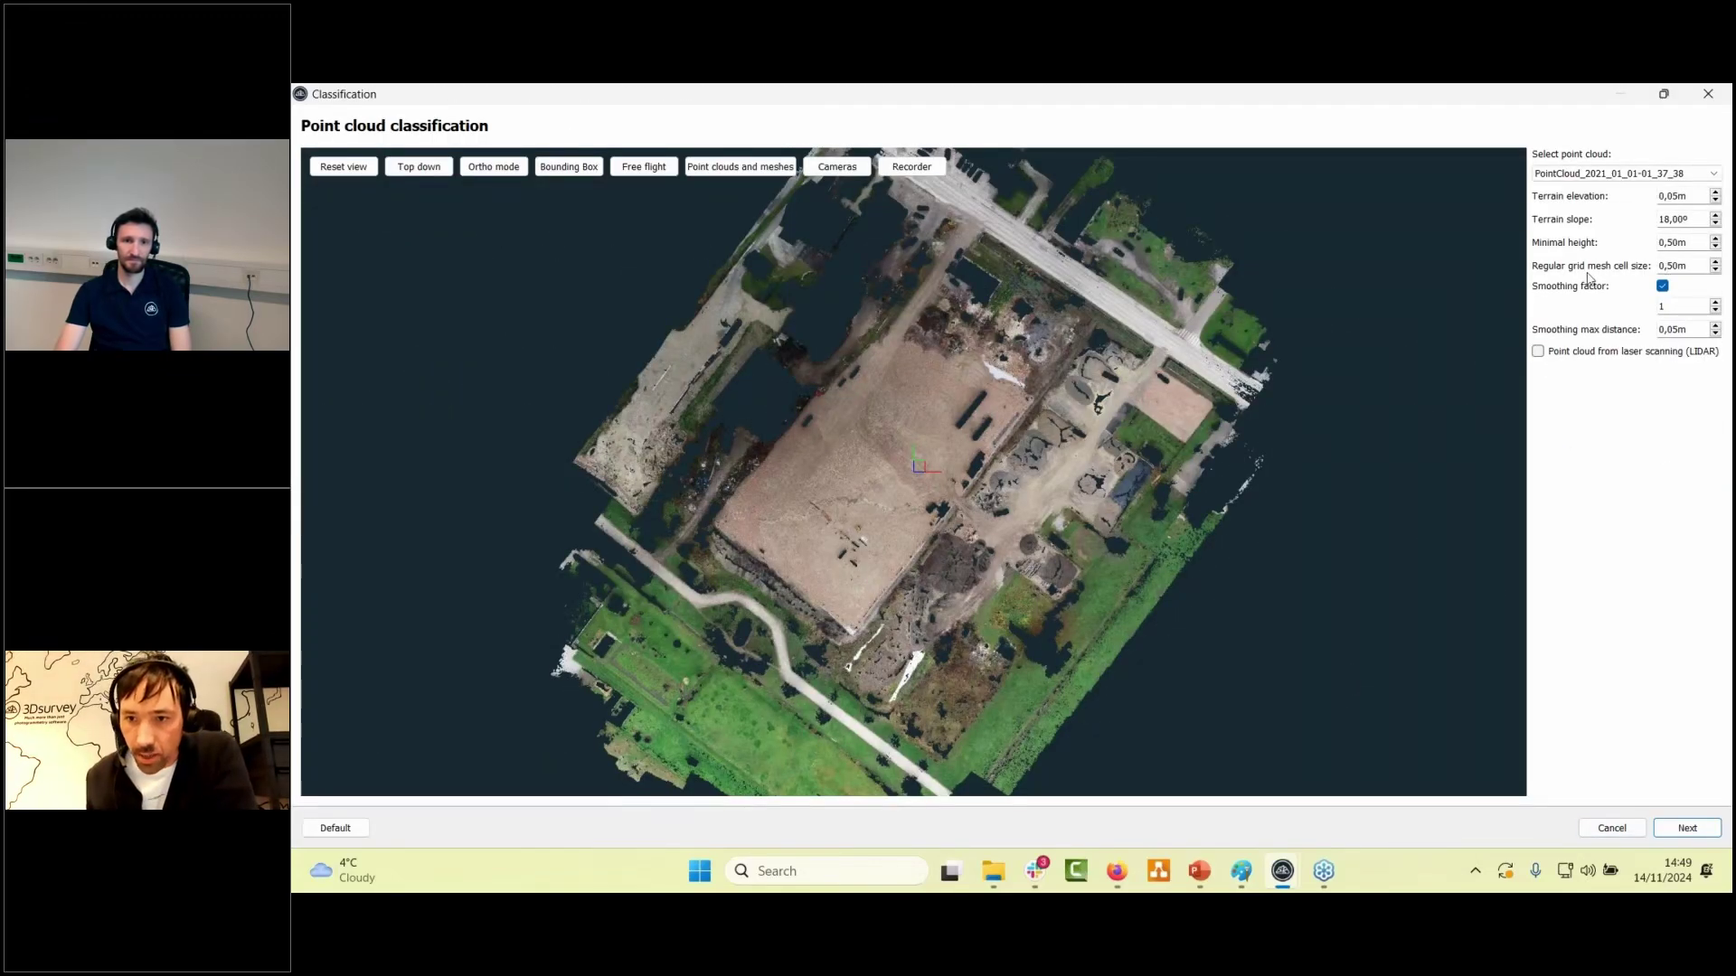
left_click(1715, 269)
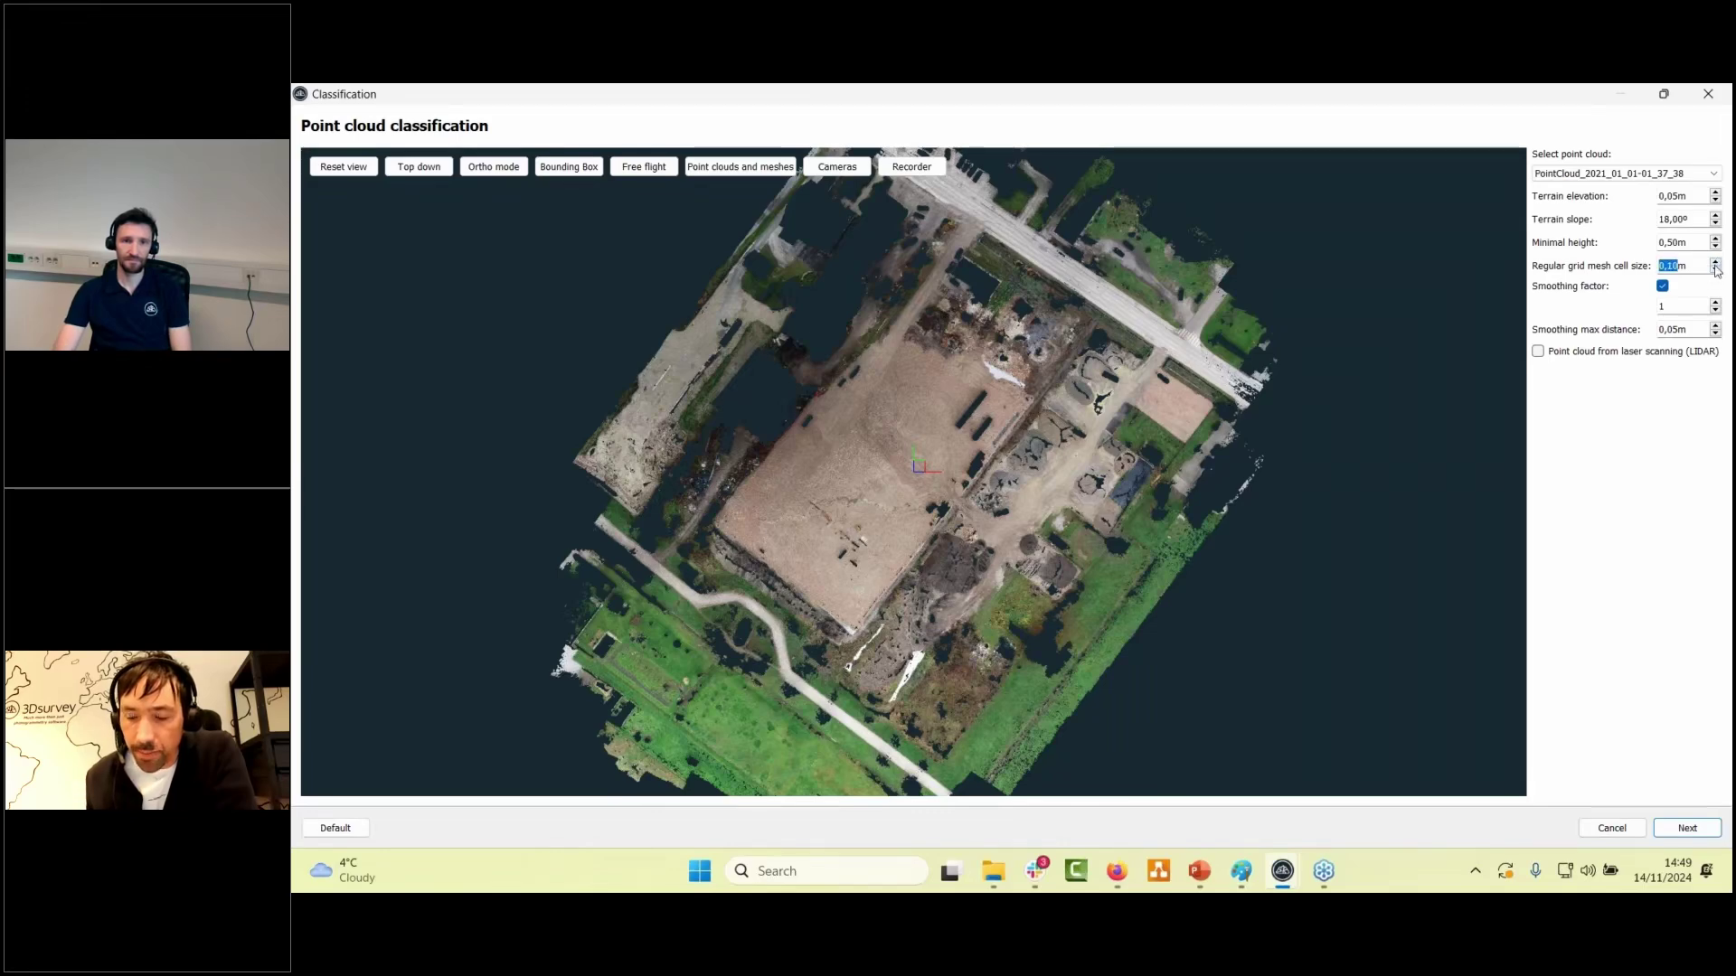
left_click(1687, 265)
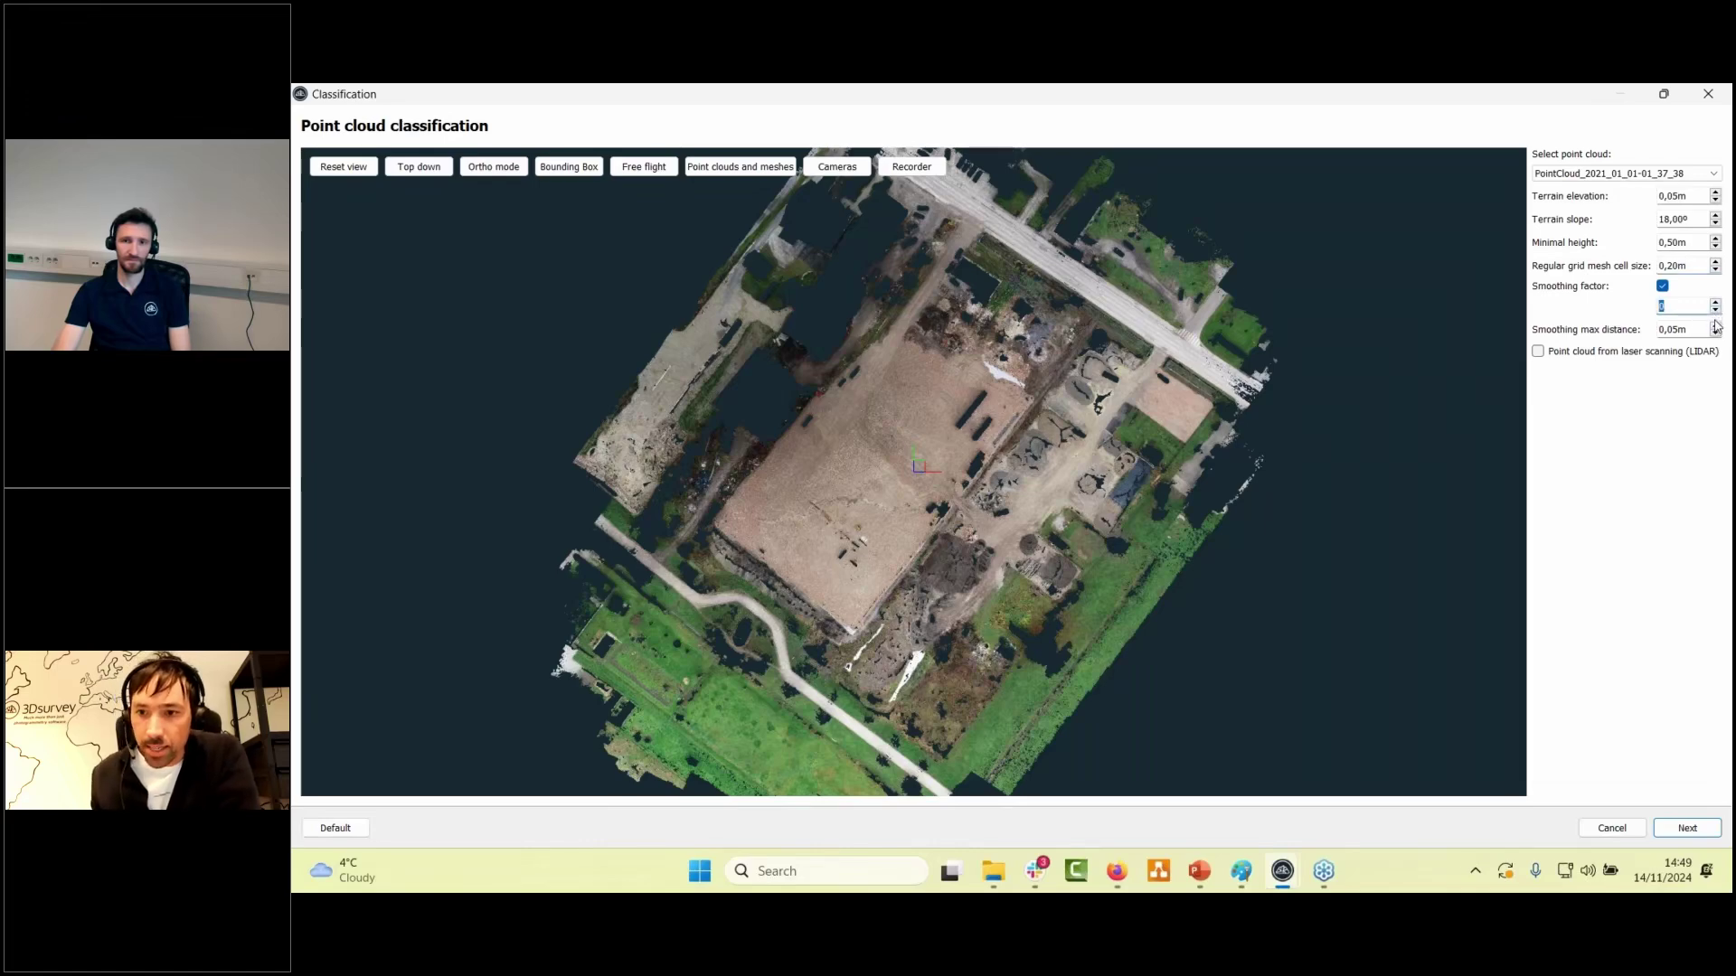
left_click(1716, 331)
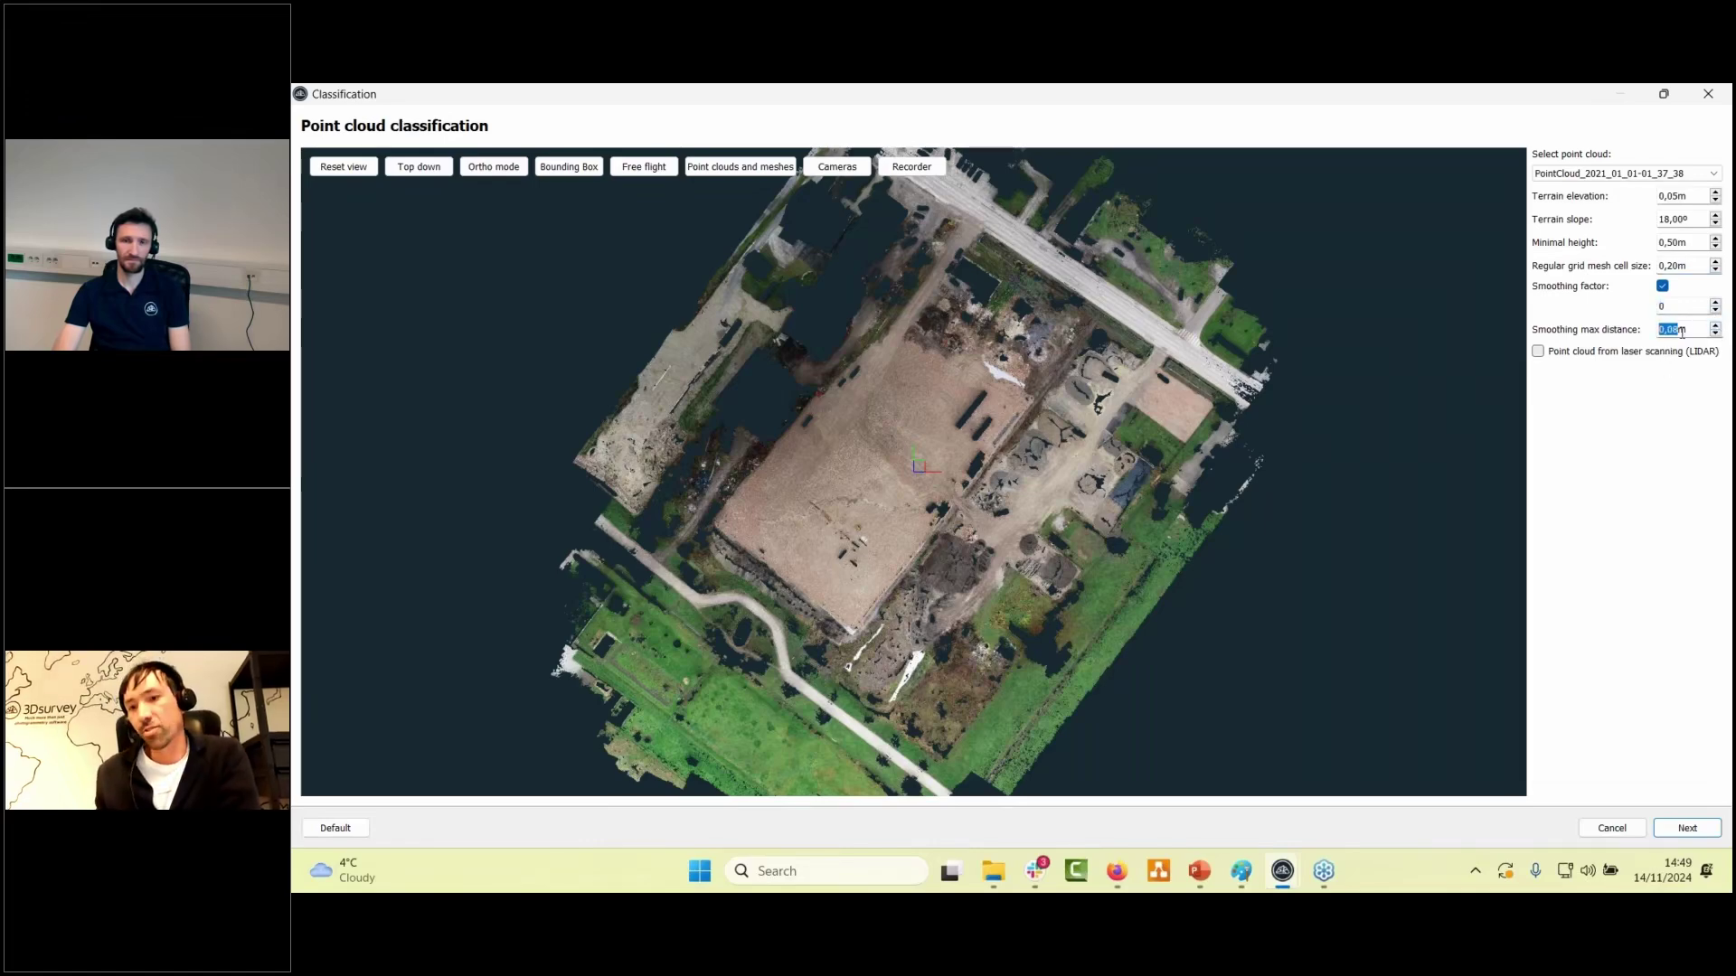
left_click(1685, 331)
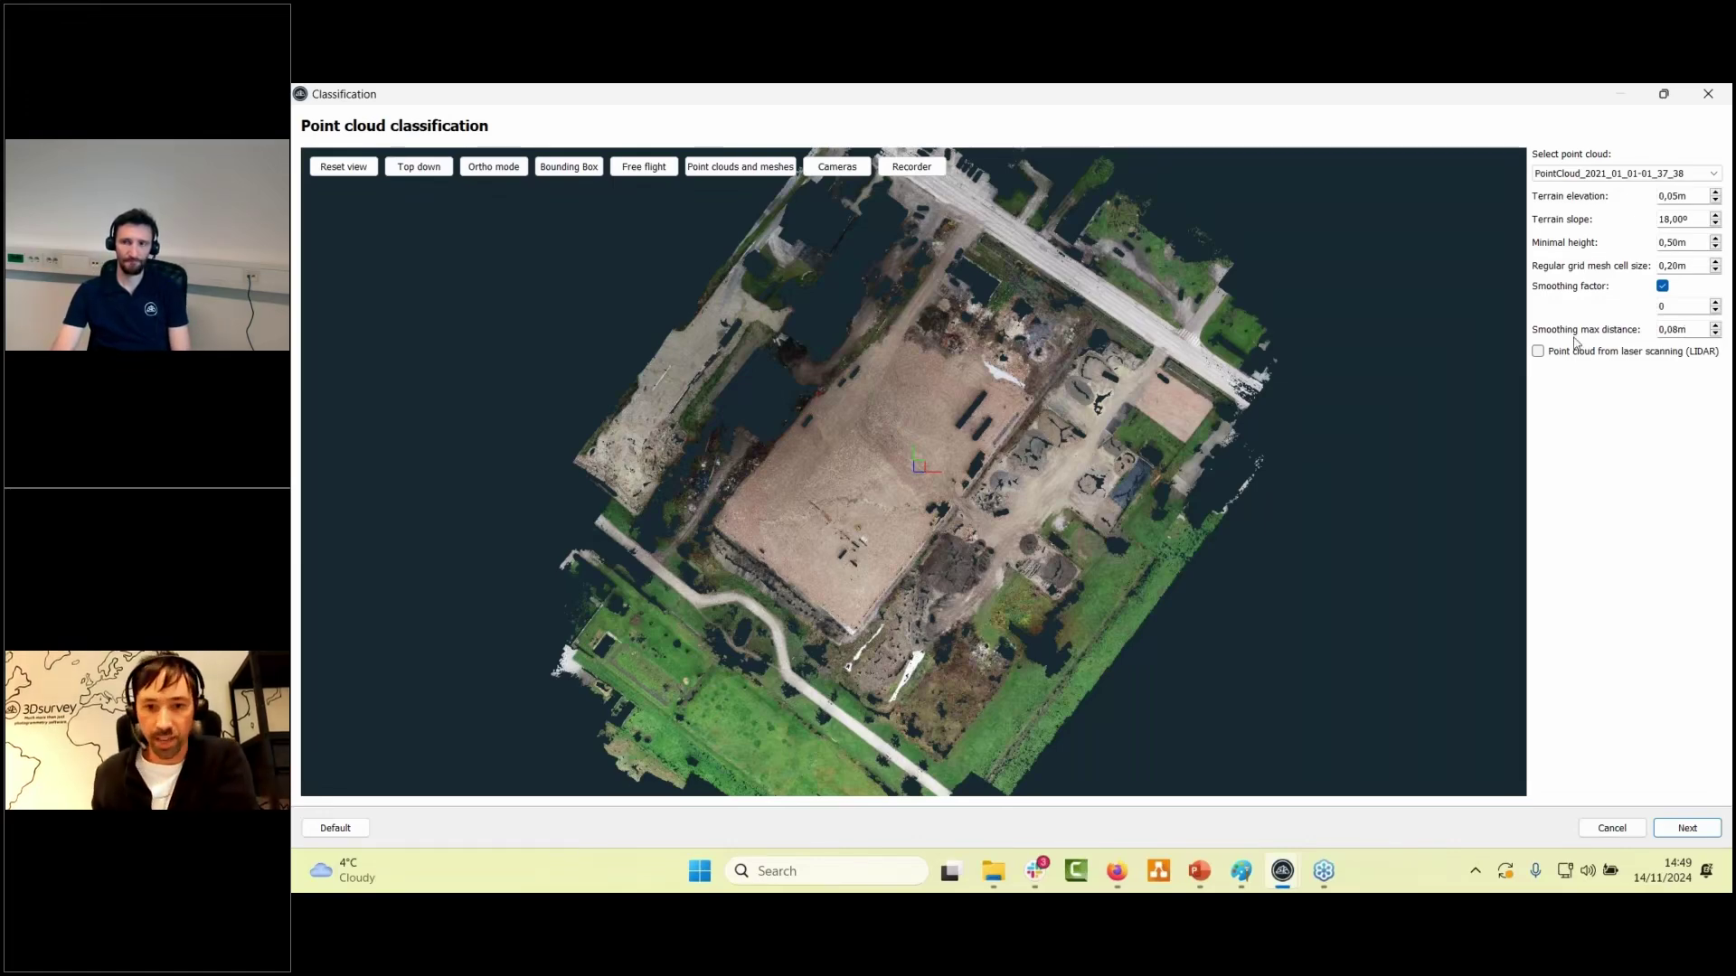
left_click(1655, 173)
left_click(1655, 188)
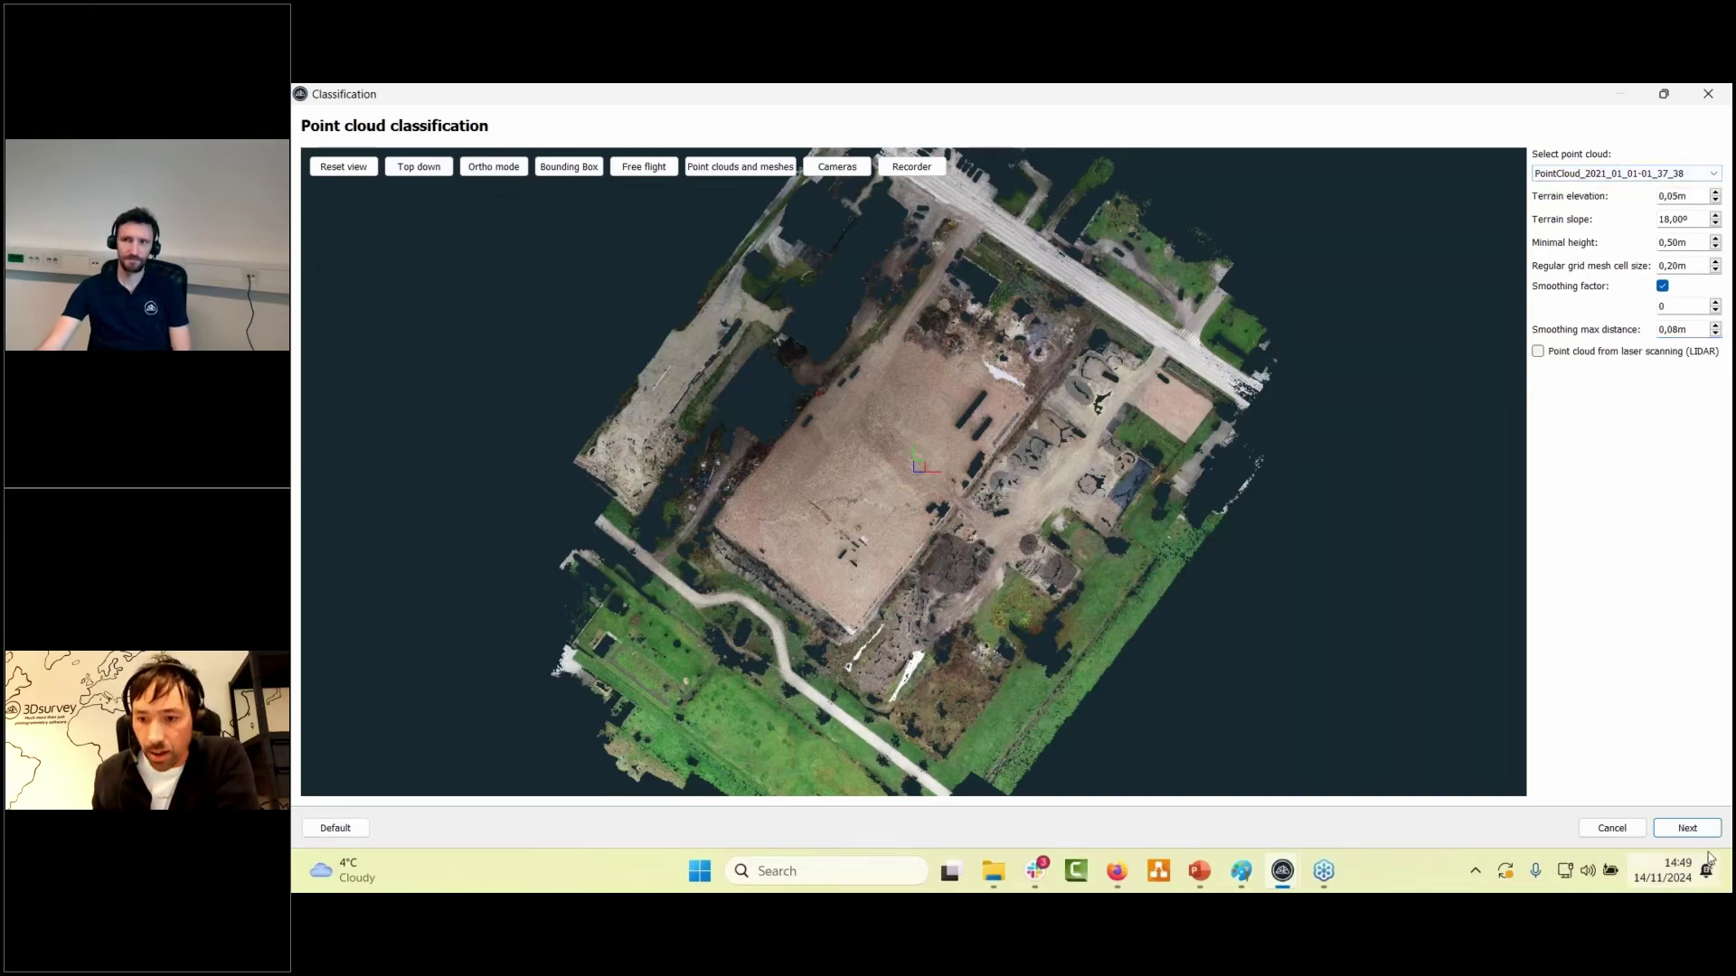
- Cancel the classification dialog and orbit around the ground-only point cloud of the site
left_click(1630, 834)
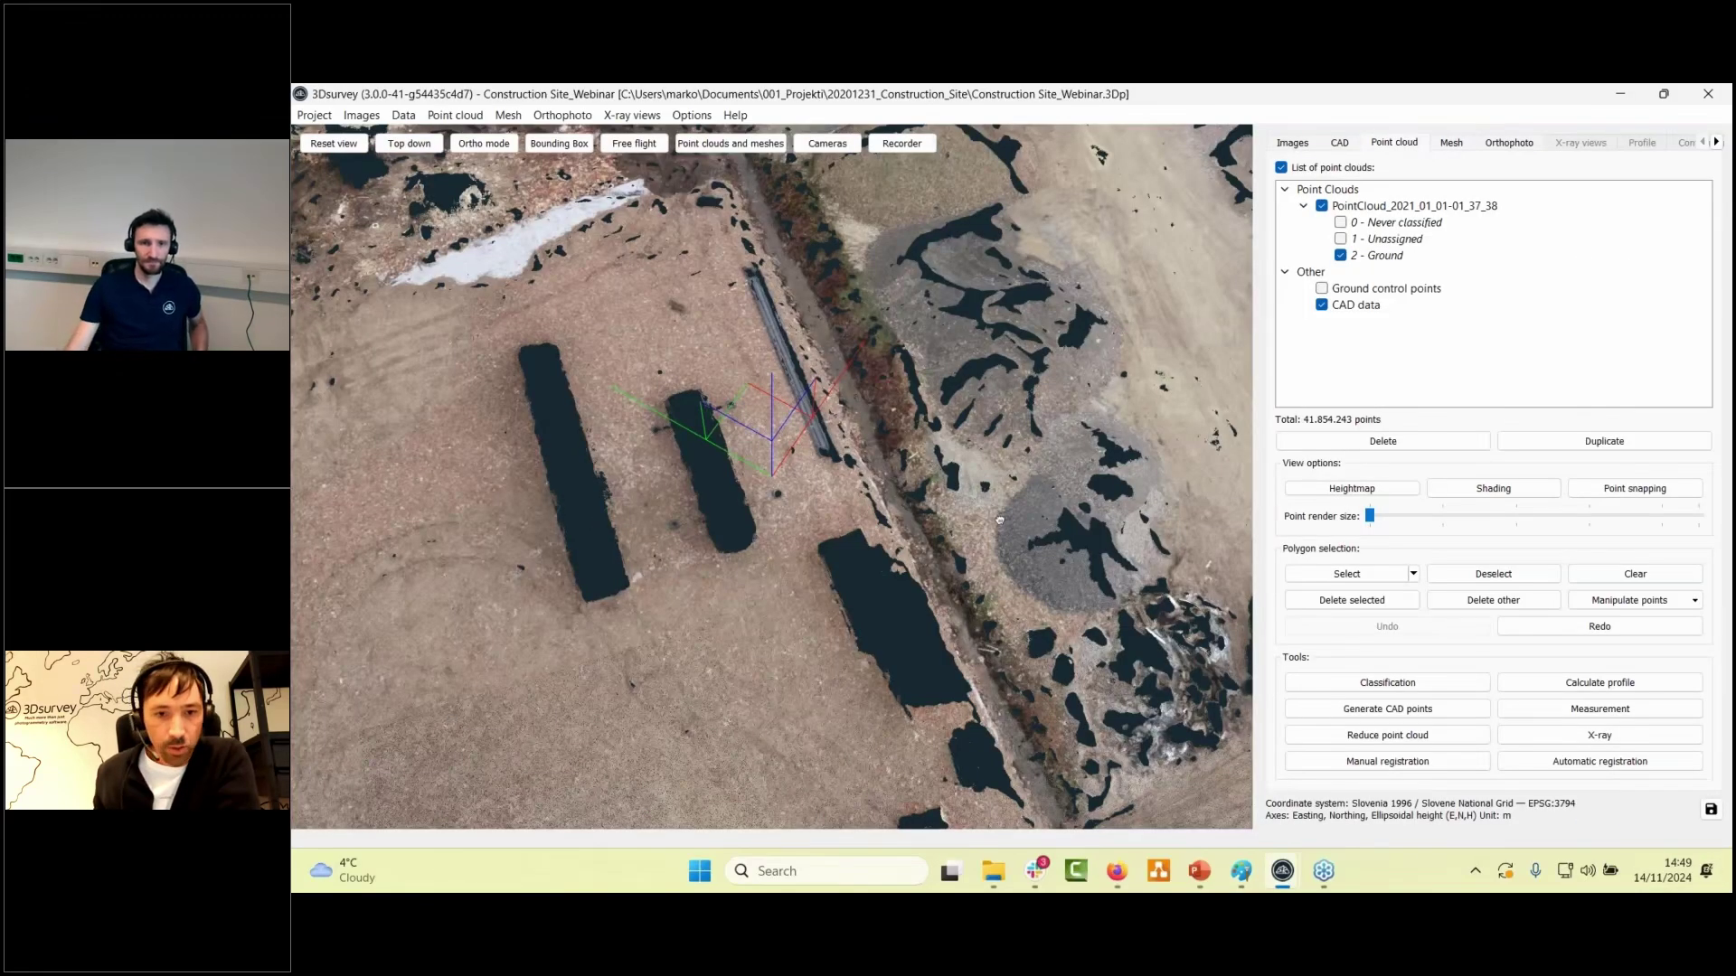
scroll(1000, 521, "down", 6)
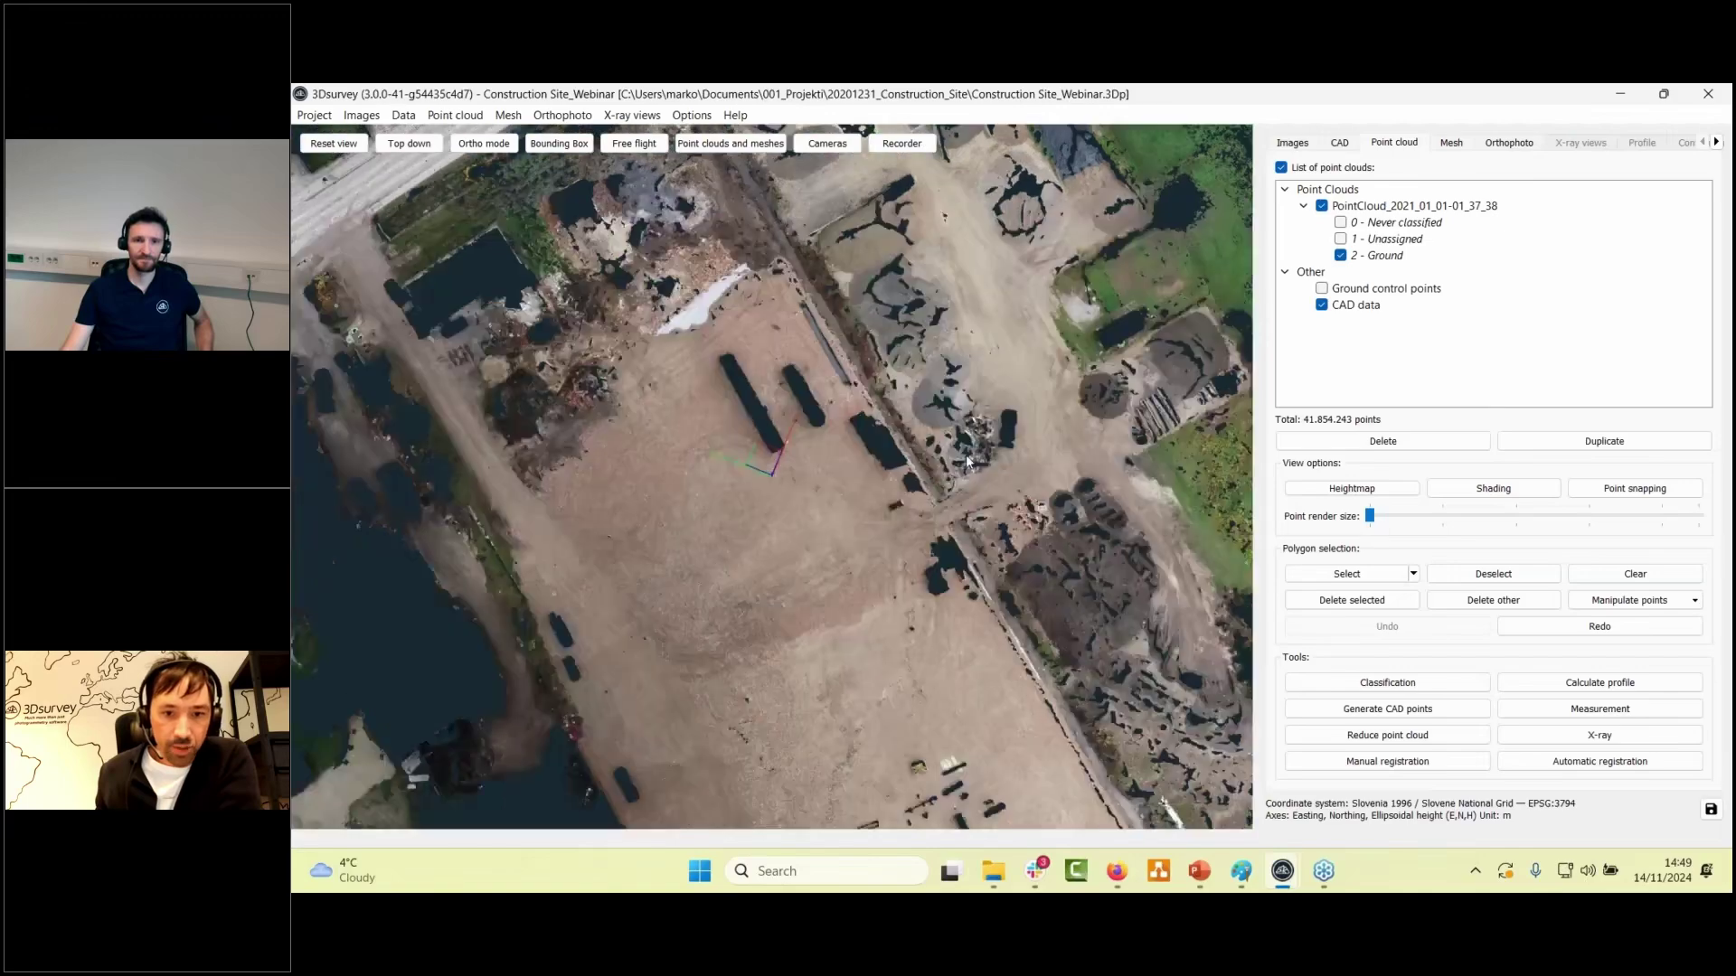
scroll(965, 454, "down", 1)
left_click_drag(966, 453, 891, 343)
right_click_drag(890, 344, 945, 325)
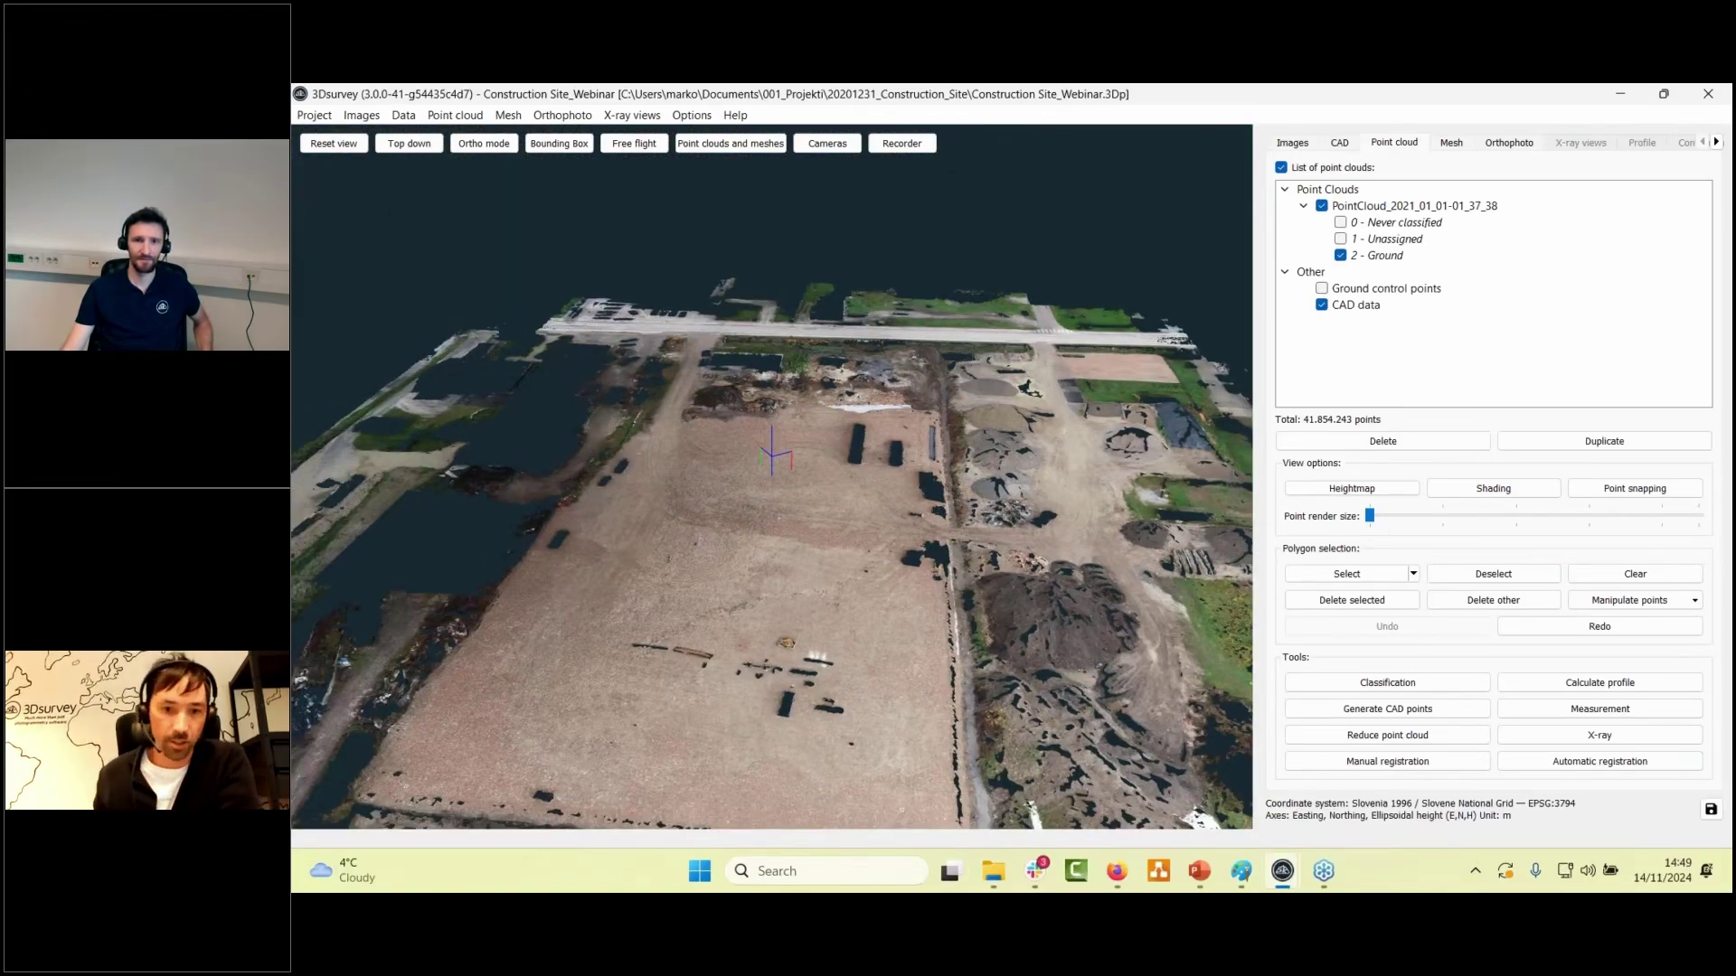
left_click_drag(942, 576, 1031, 714)
right_click_drag(1030, 714, 995, 714)
scroll(639, 565, "down", 3)
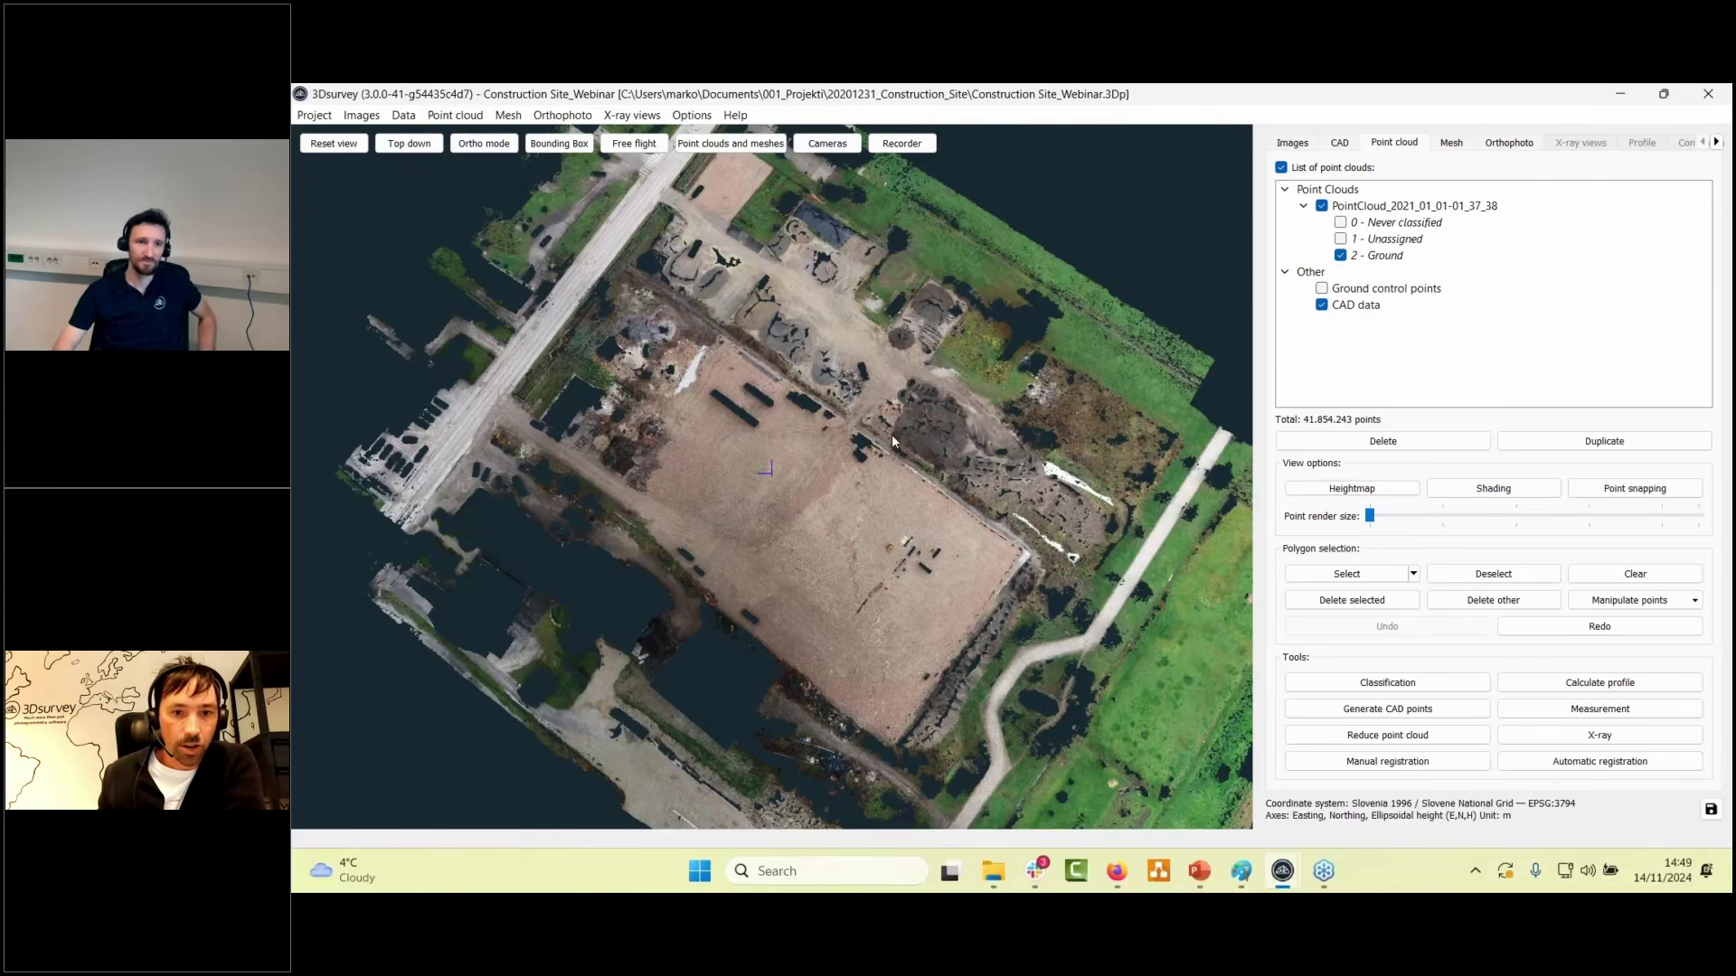
left_click_drag(783, 309, 785, 308)
left_click_drag(803, 381, 640, 197)
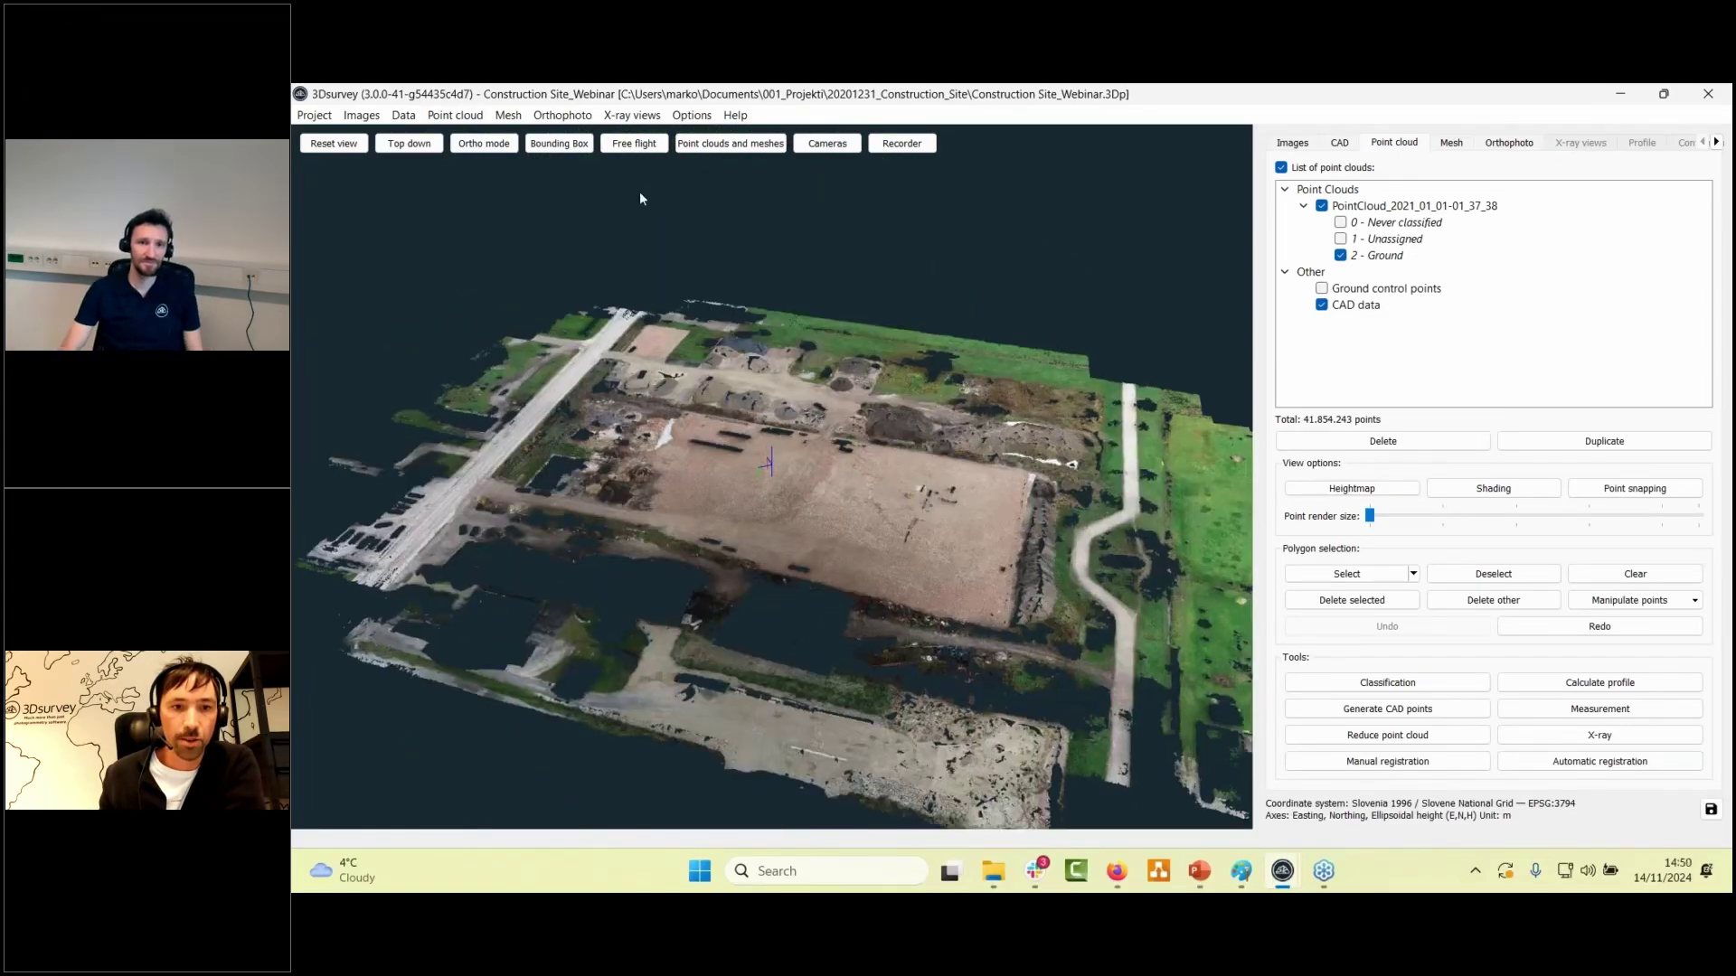
- Calculate a new regular grid DSM mesh at 0,5m cell size, yielding 2,368,343 triangles
left_click(509, 116)
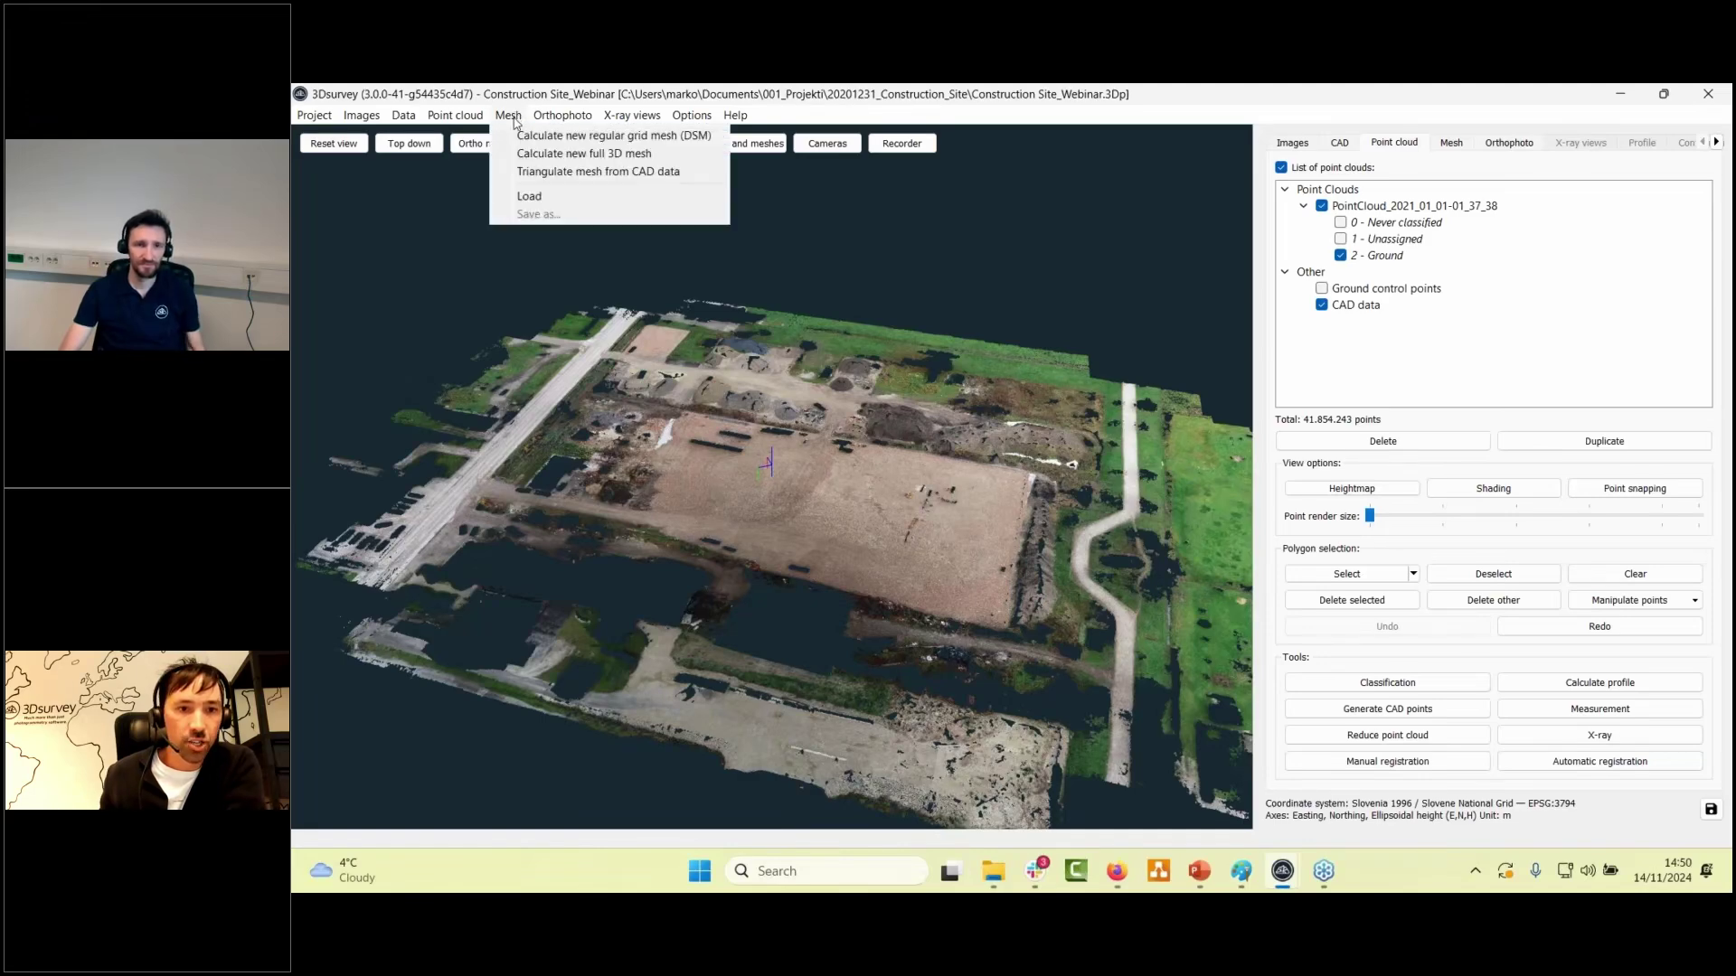
left_click(541, 136)
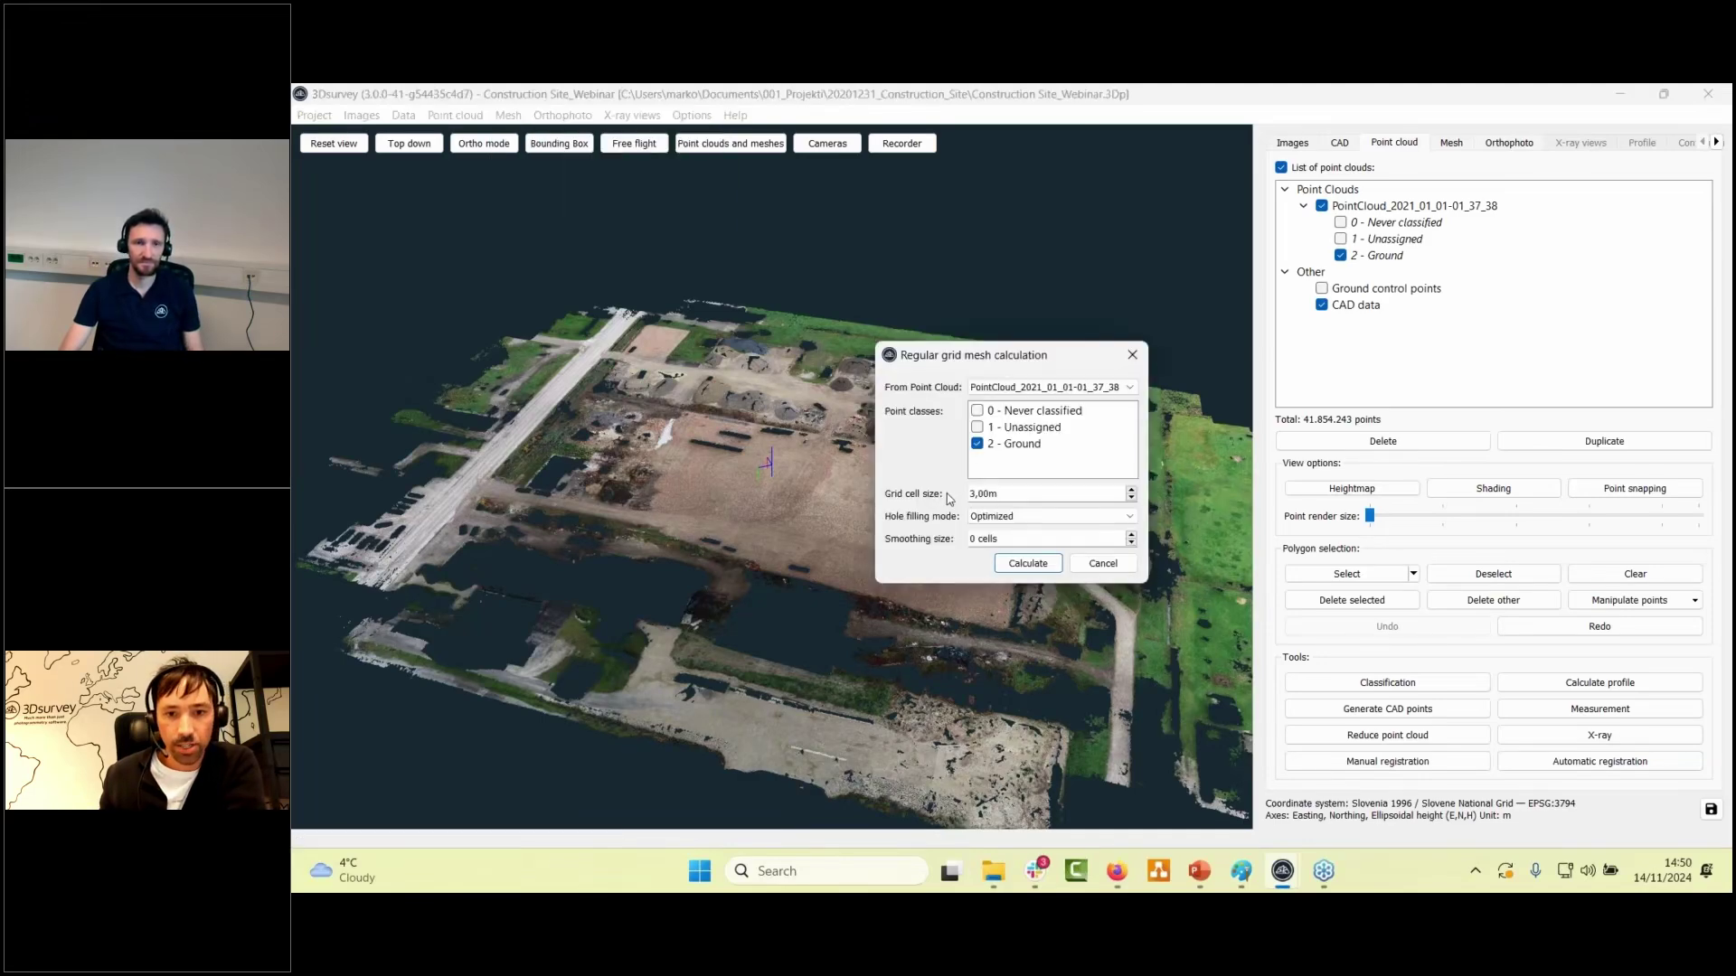
double_click(952, 490)
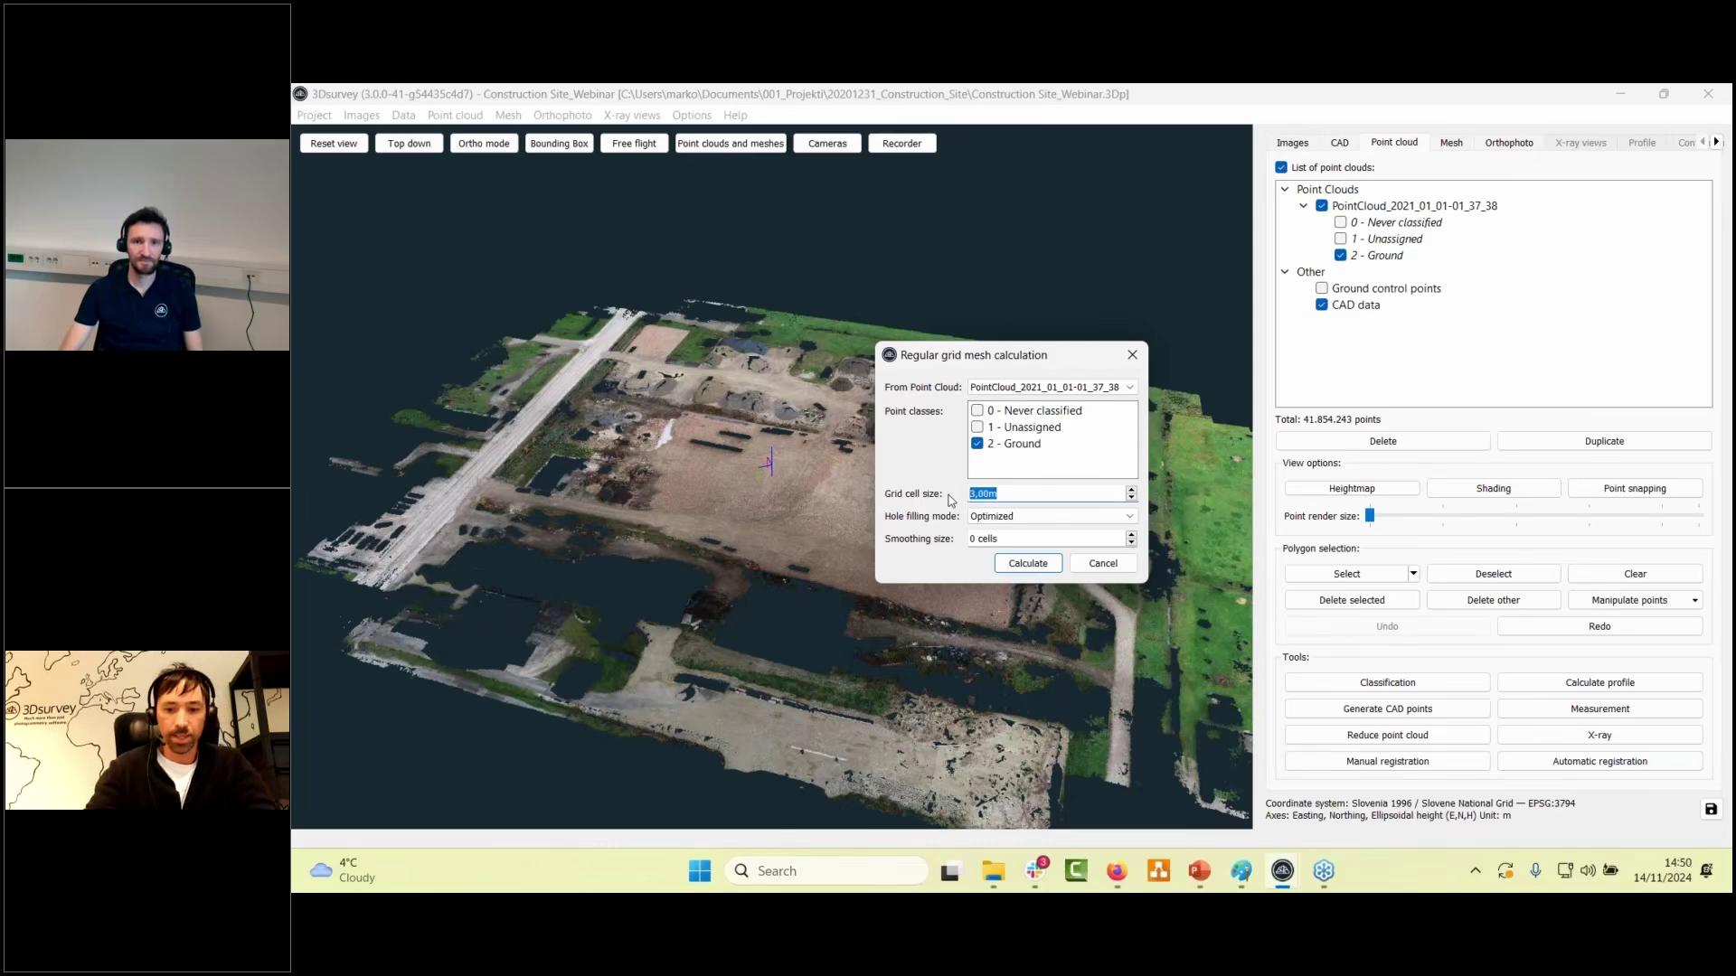
type("0,5m")
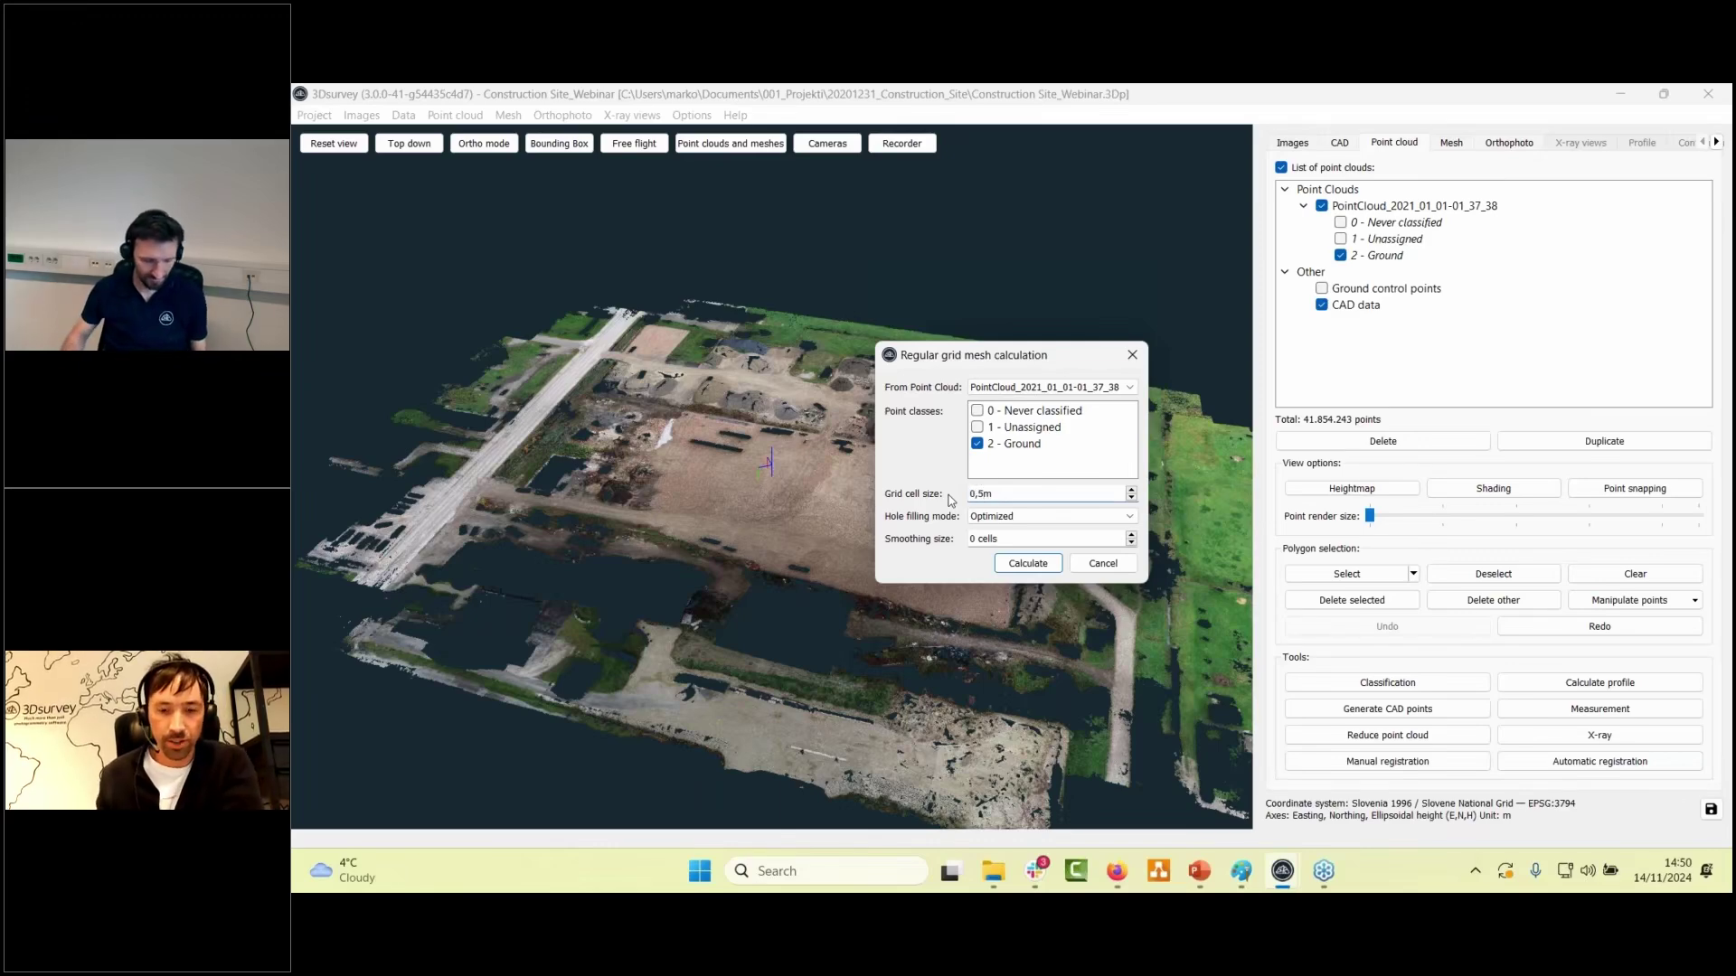
key("Tab")
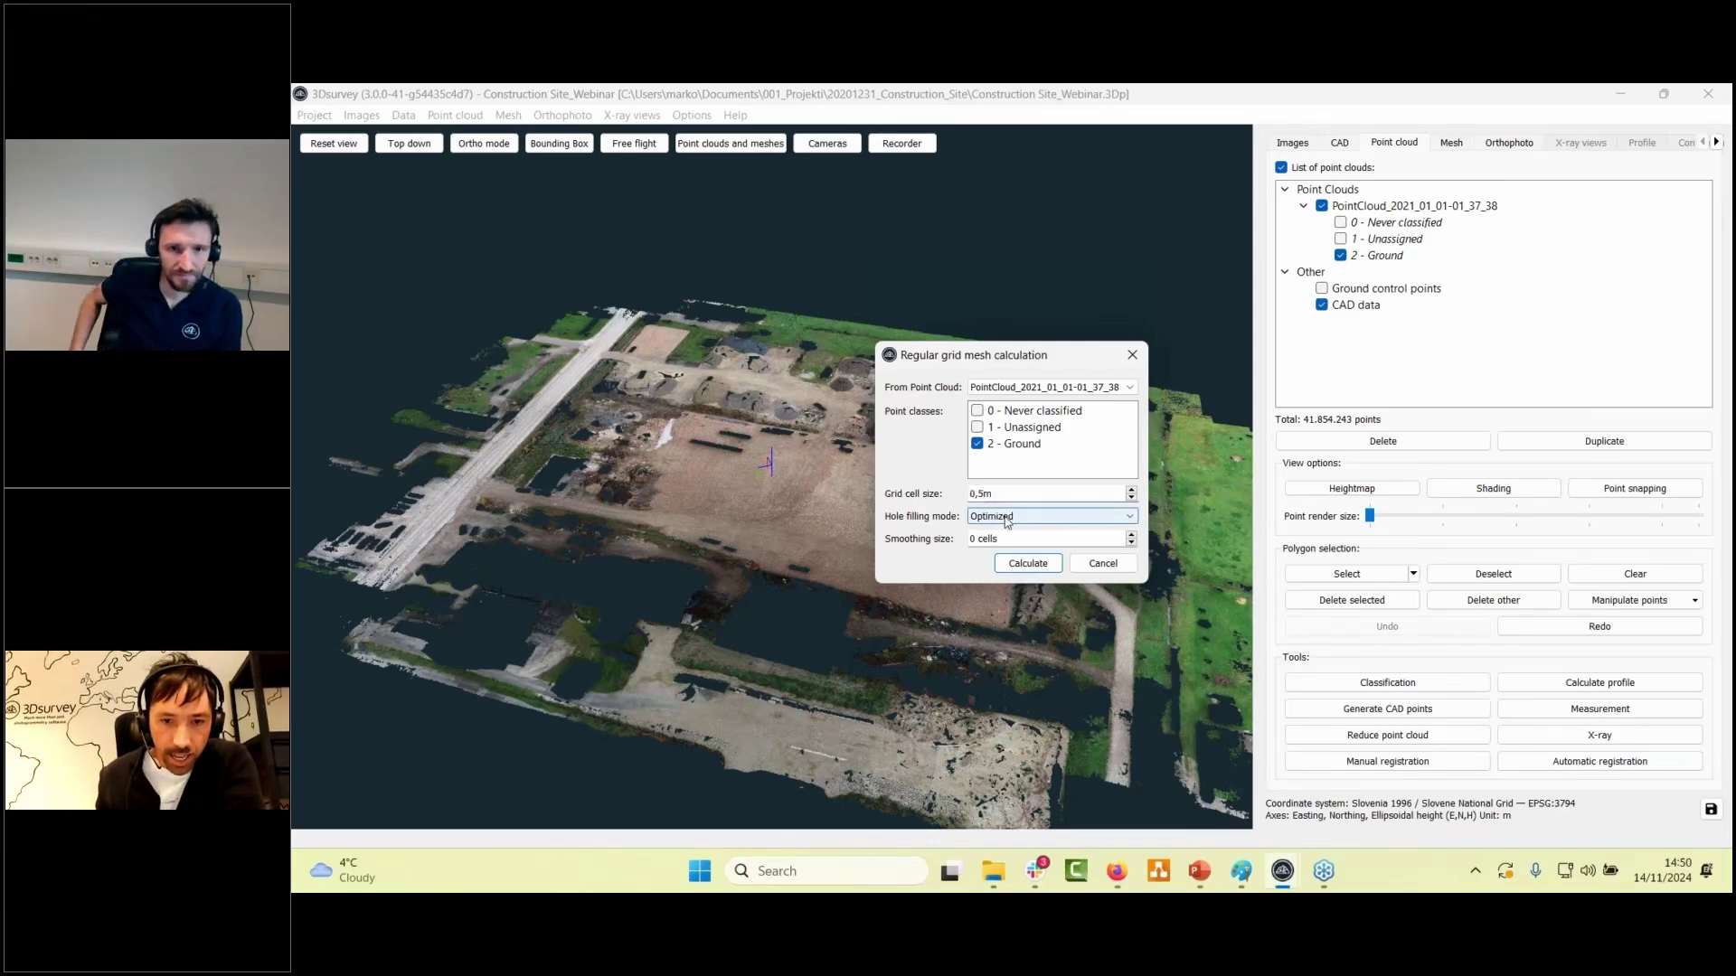
left_click(1011, 565)
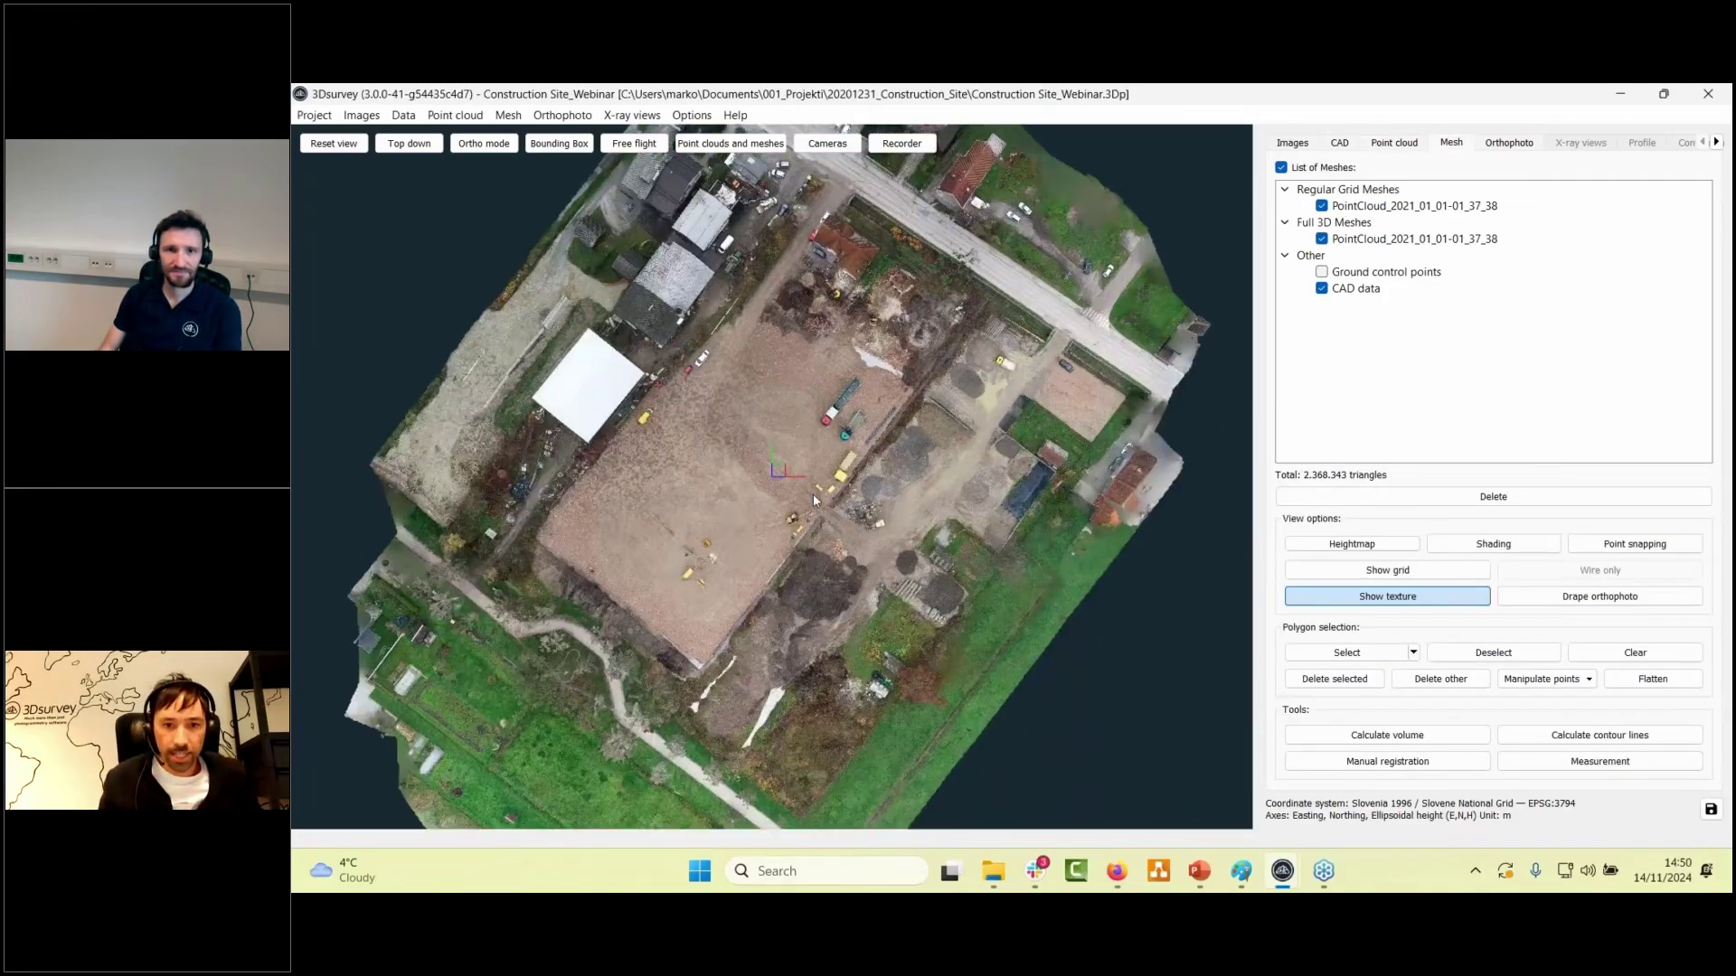
- Hide the Full 3D Mesh, leave Heightmap off, and overlay the DSM's wireframe grid
scroll(813, 498, "up", 6)
left_click_drag(839, 459, 904, 307)
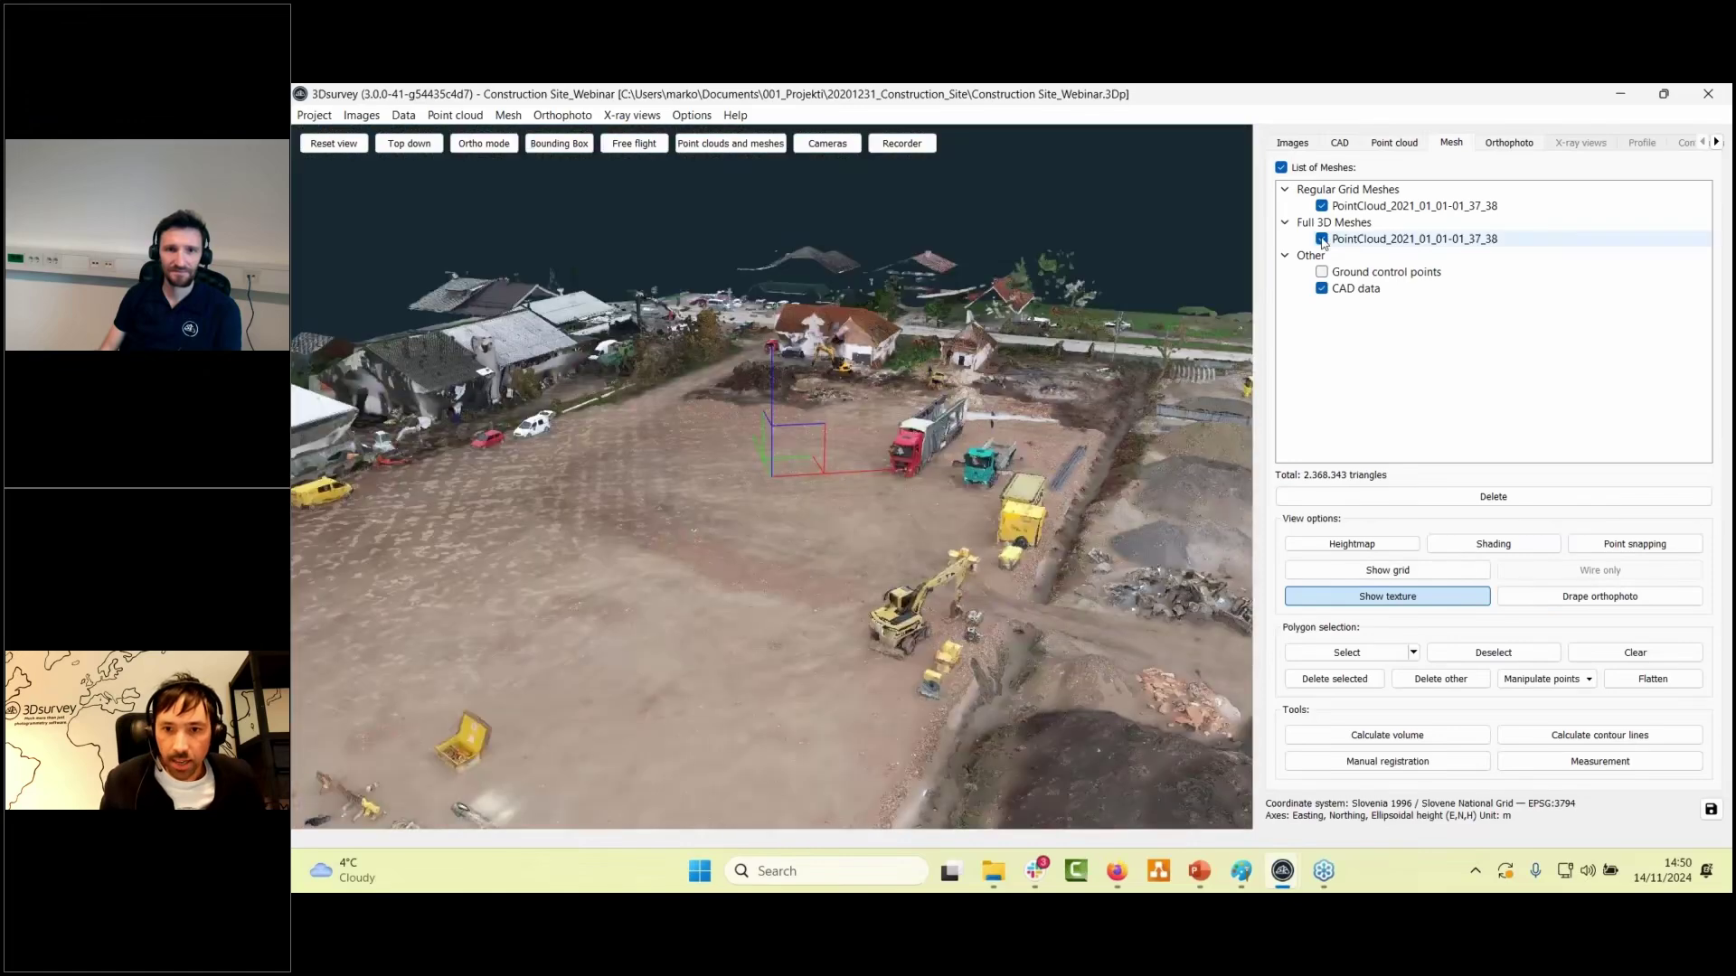
left_click(1322, 238)
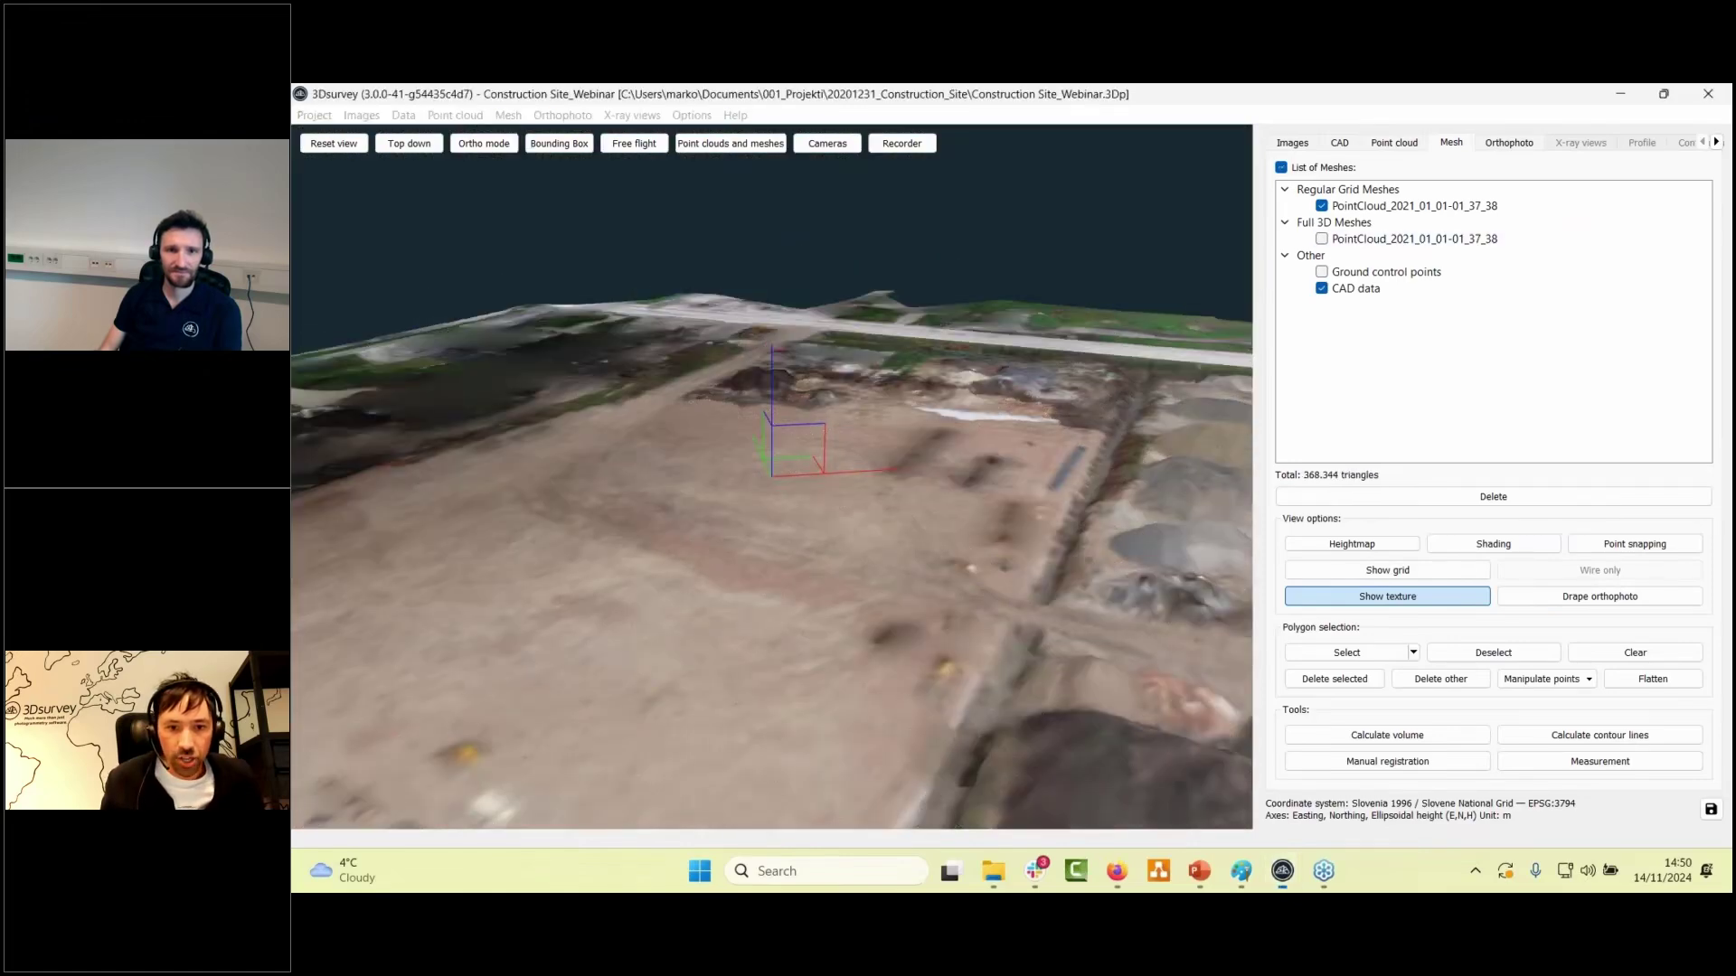
left_click(1378, 546)
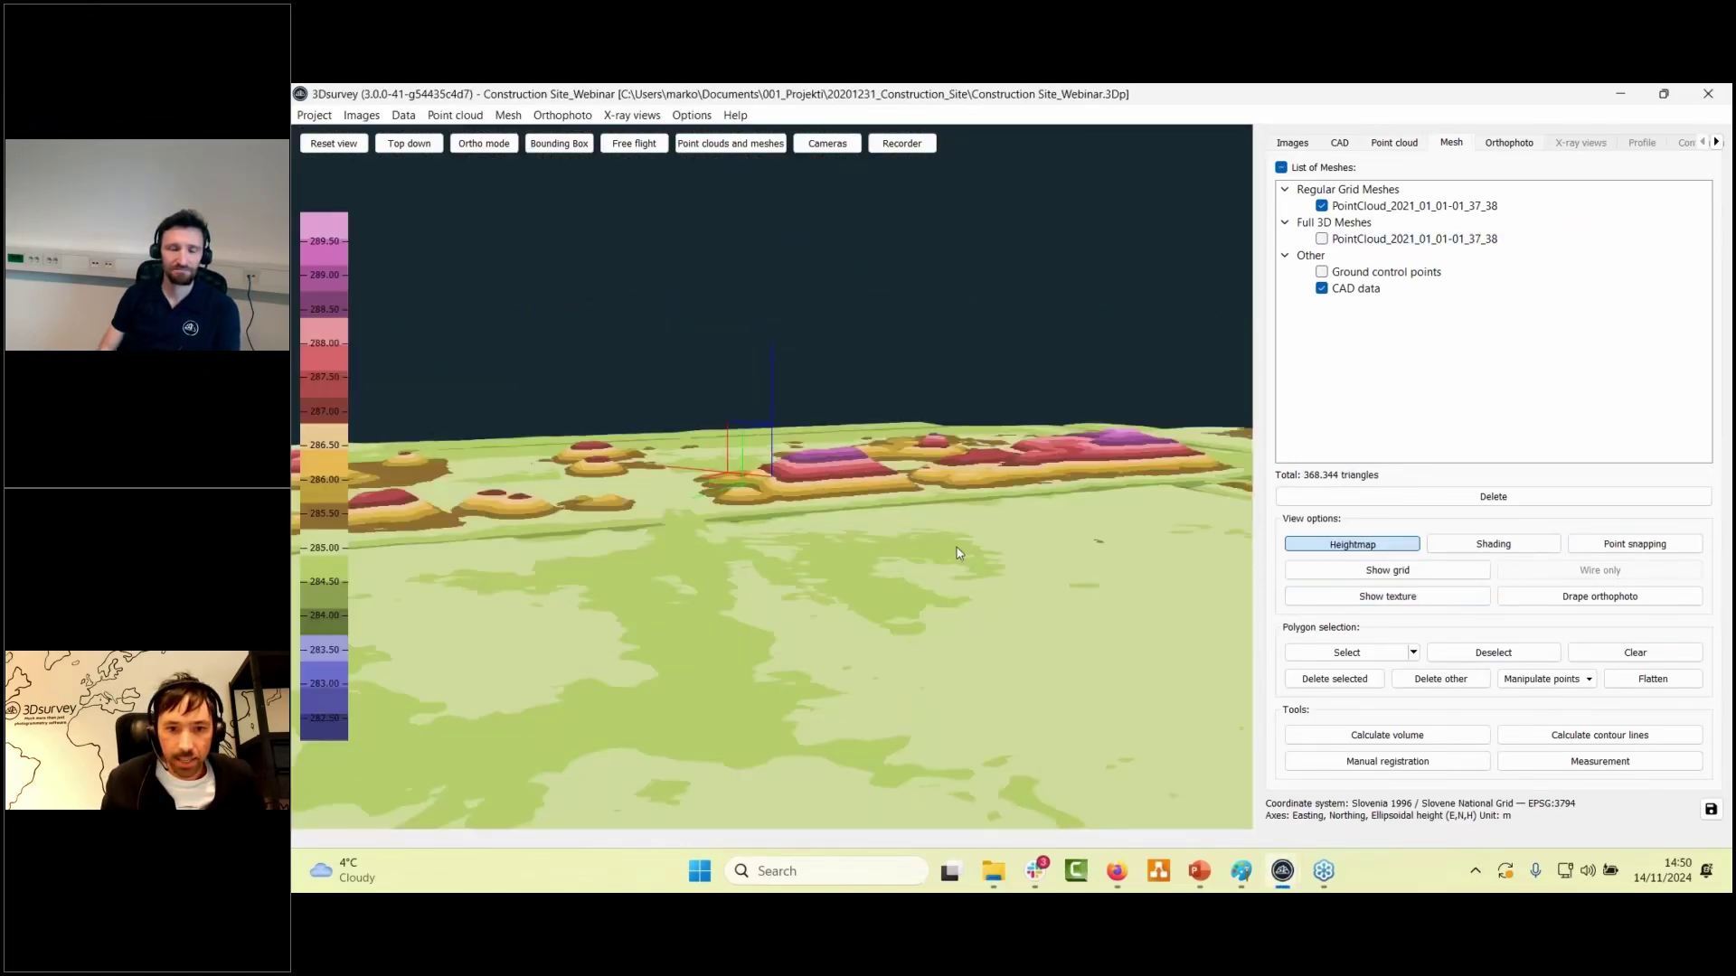
left_click(1336, 548)
left_click(1309, 575)
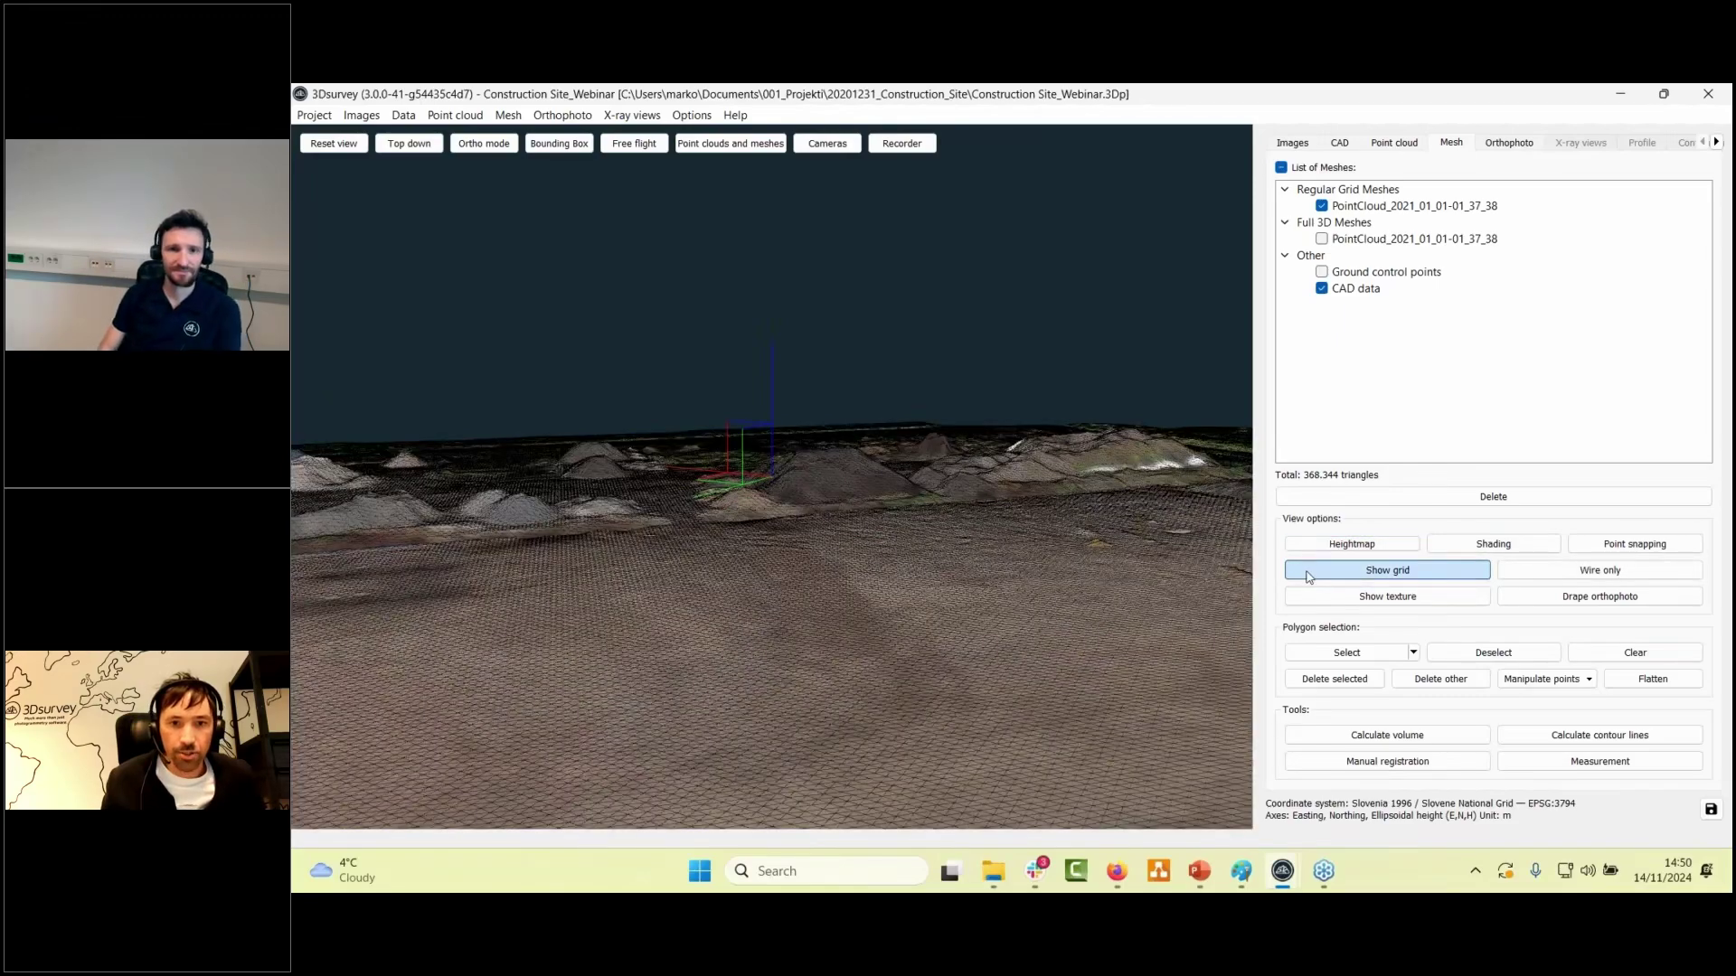
left_click_drag(891, 519, 1023, 614)
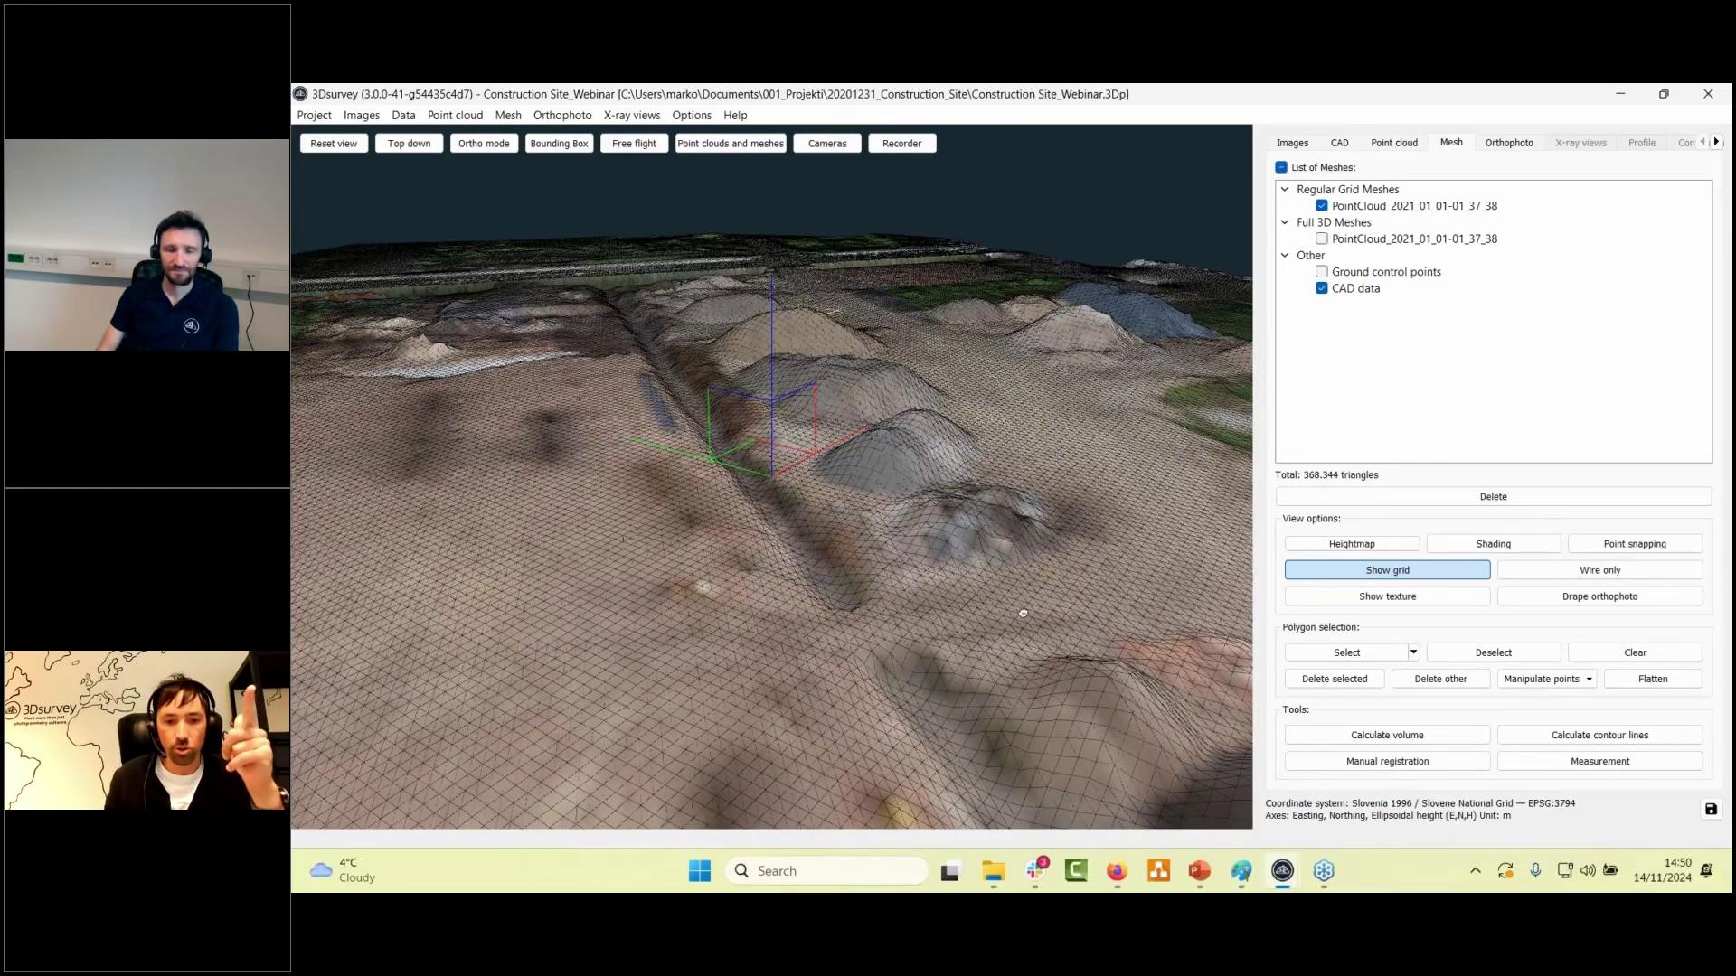
- Generate contour lines from the DSM mesh with a 1m contour interval
left_click(1570, 737)
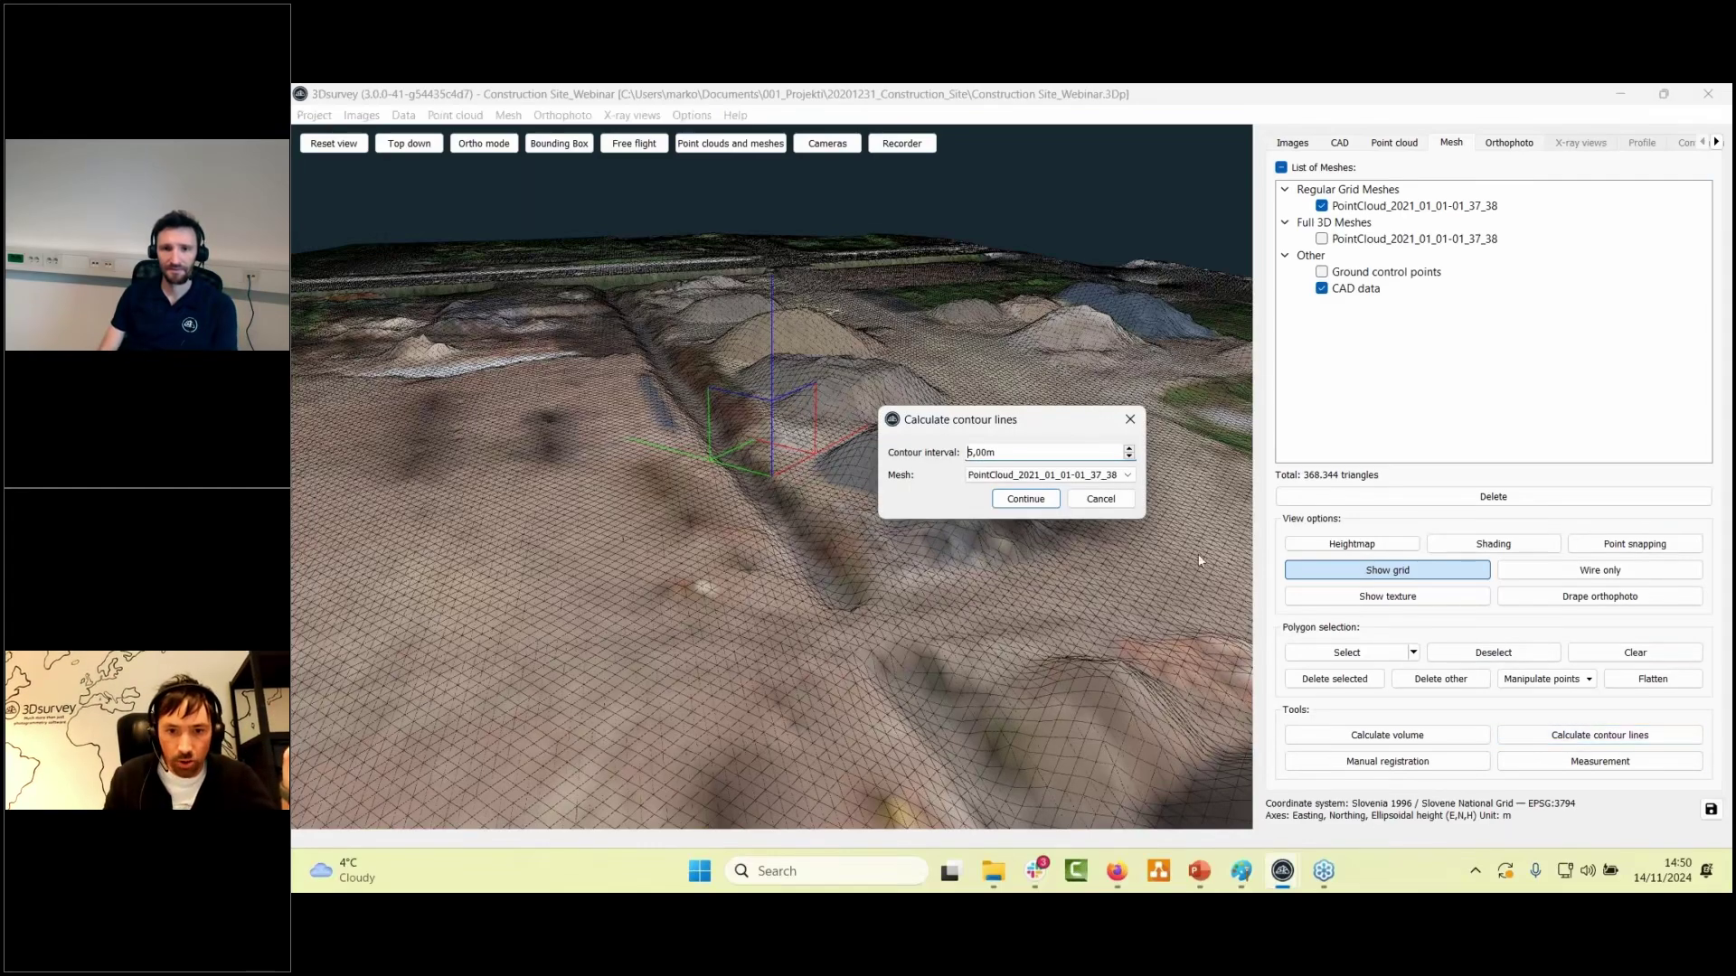
type("1")
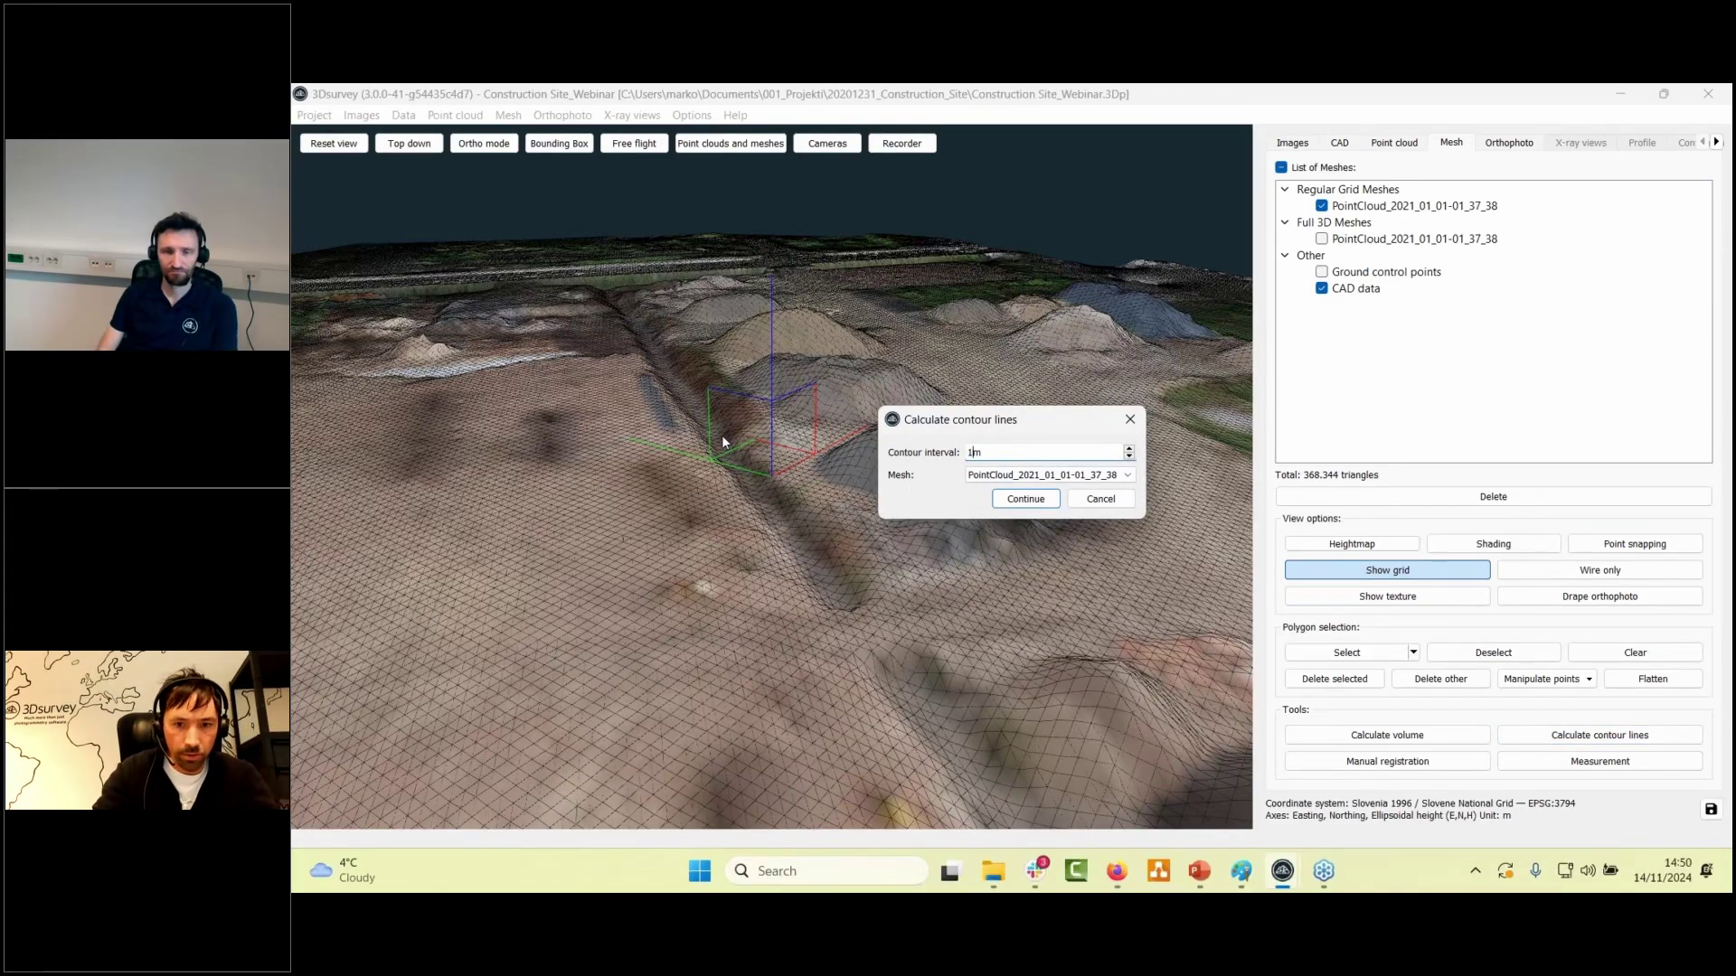
left_click(1022, 497)
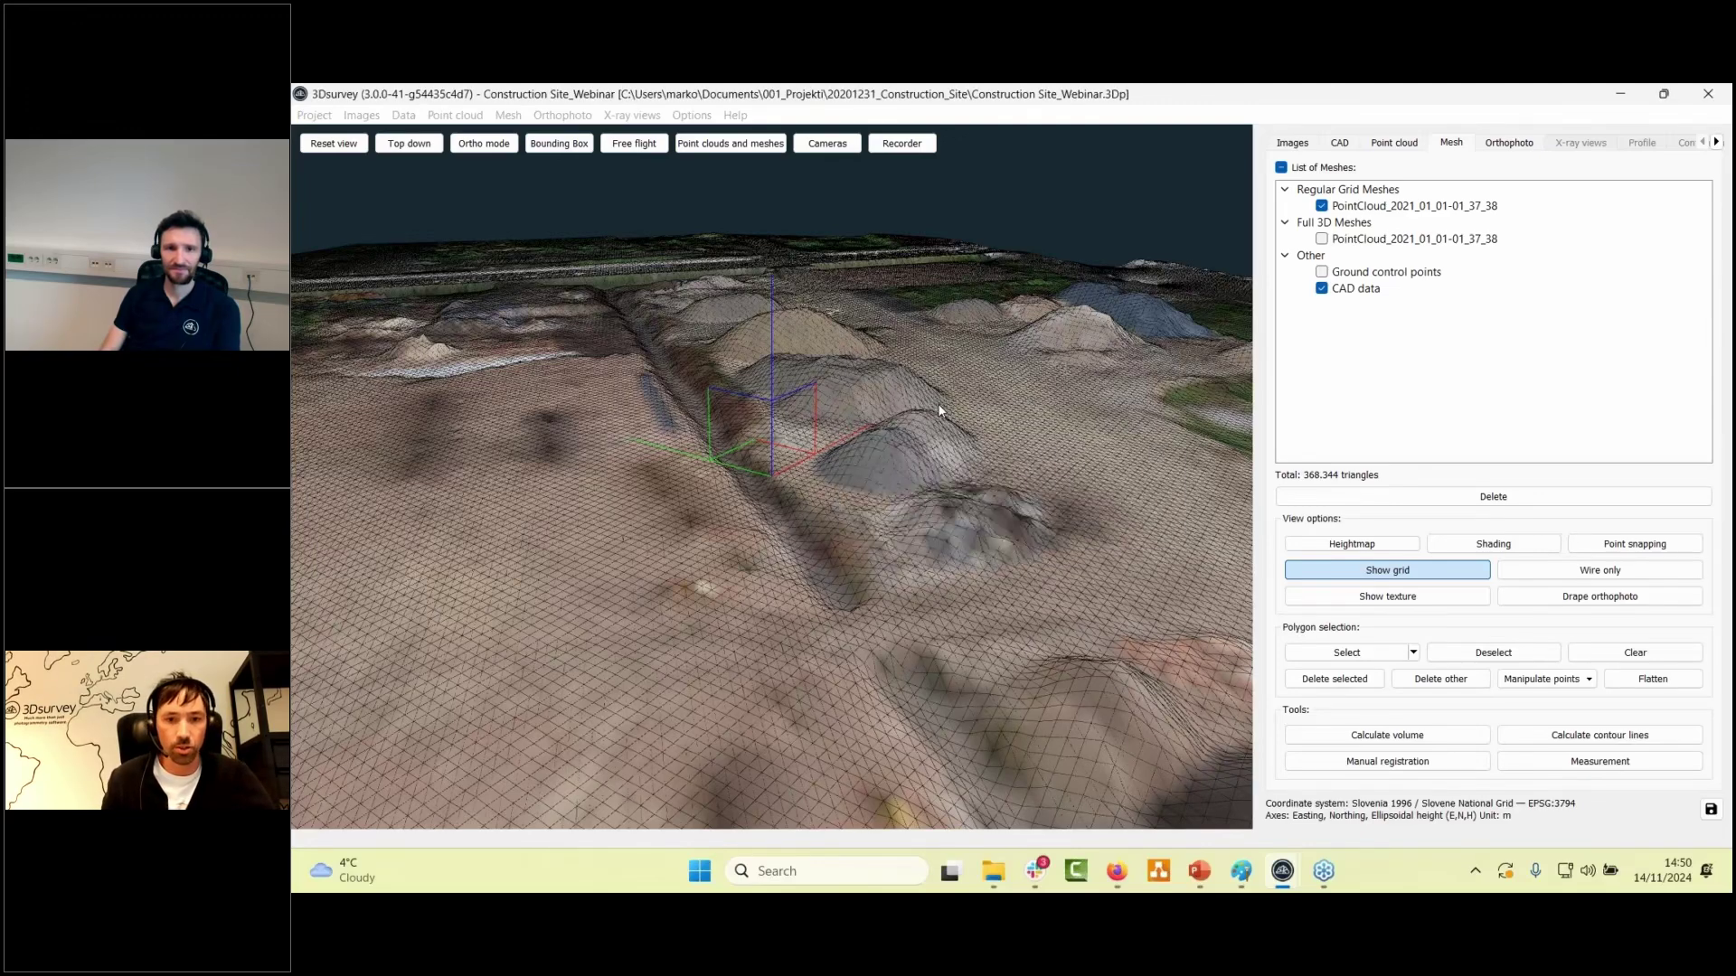
left_click_drag(899, 450, 827, 544)
scroll(827, 545, "down", 3)
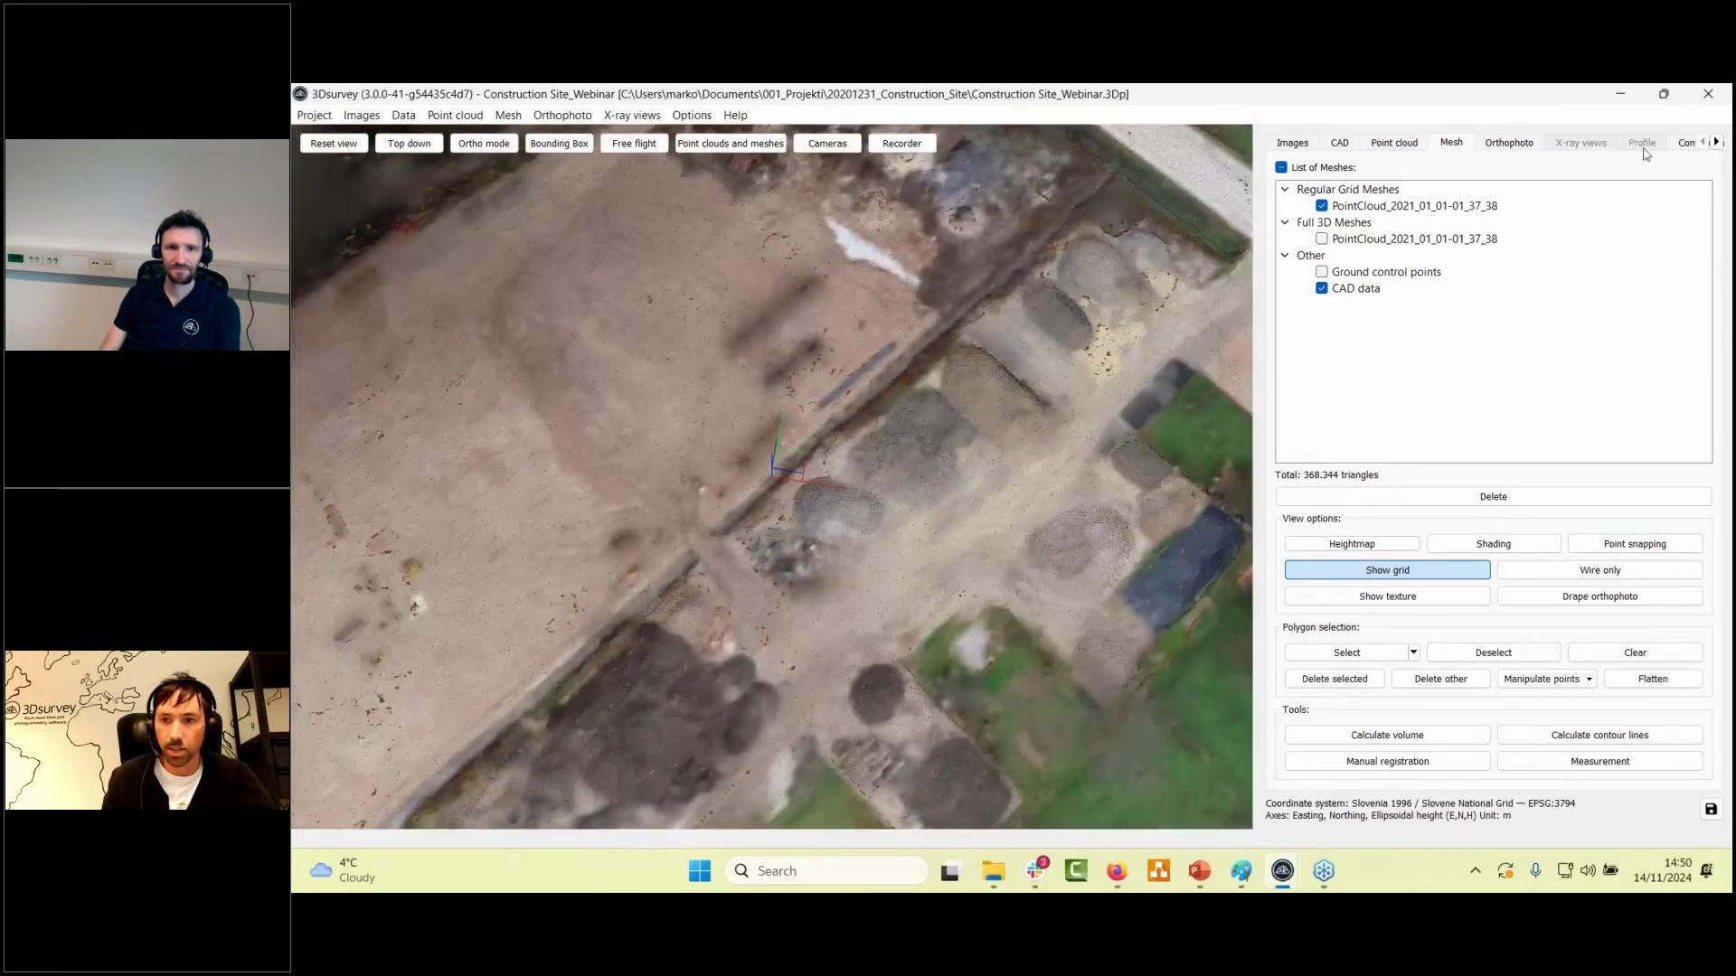
- Show Contour Lines_1 and pan and orbit to inspect the contours around the stockpiles
left_click(1687, 143)
scroll(899, 391, "up", 3)
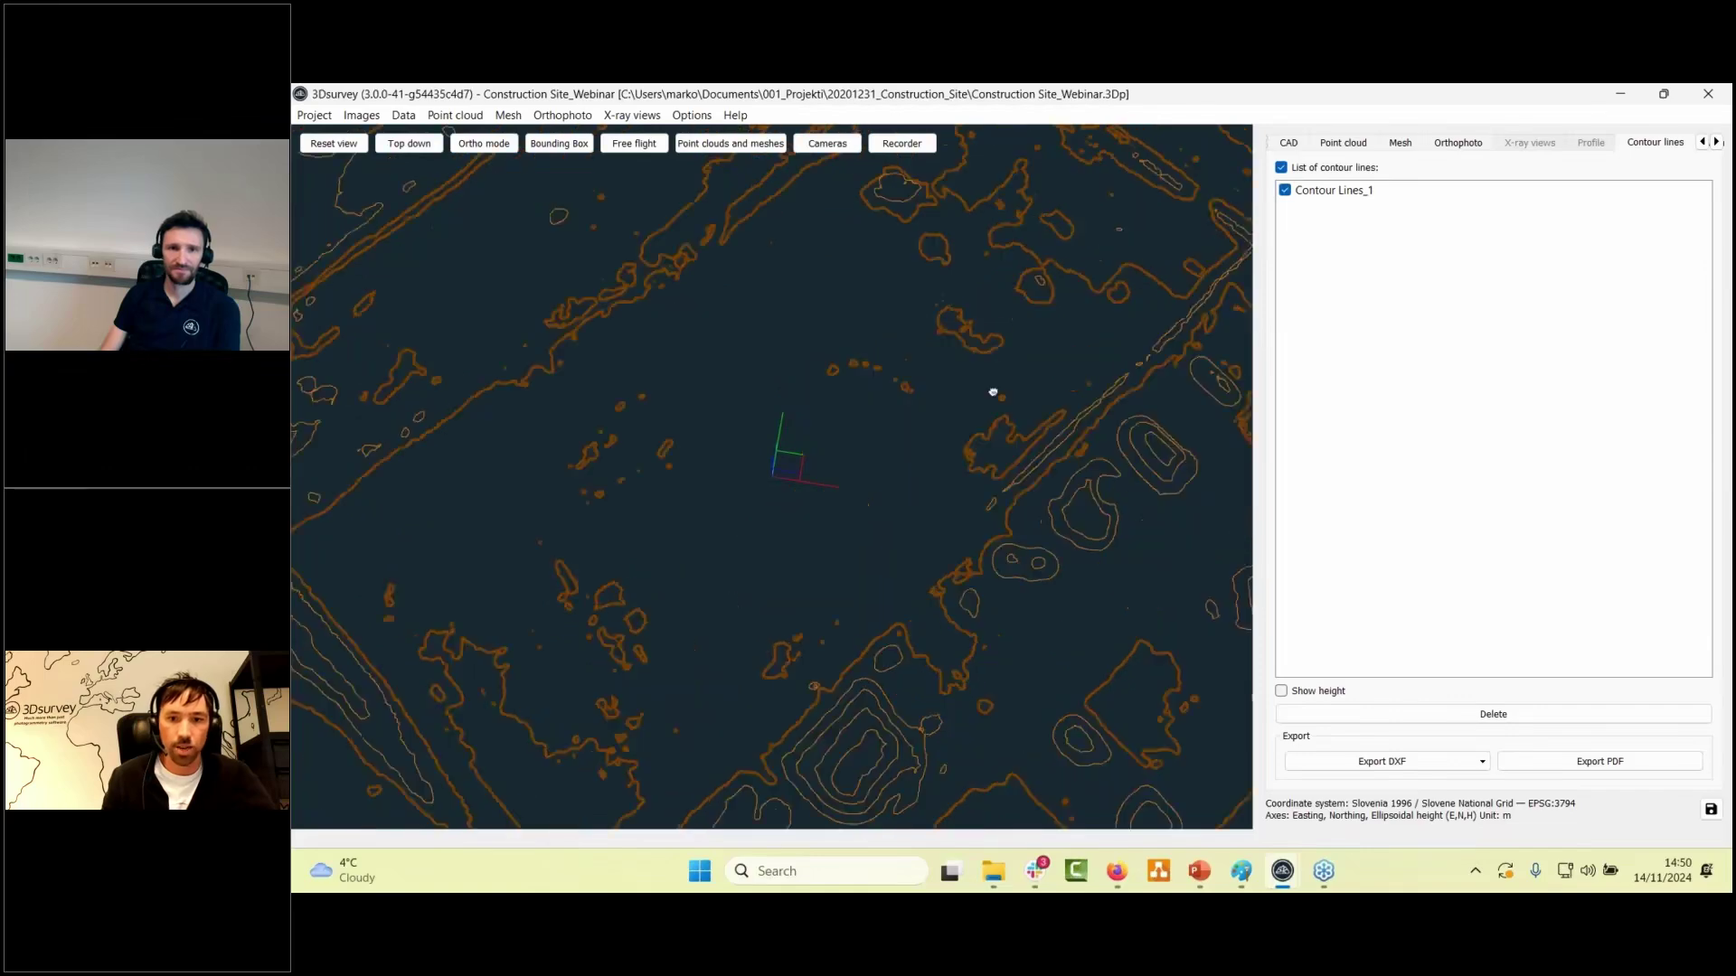
middle_click_drag(965, 416, 868, 378)
scroll(868, 377, "up", 4)
middle_click_drag(532, 265, 910, 483)
scroll(909, 482, "down", 2)
left_click_drag(904, 492, 1068, 489)
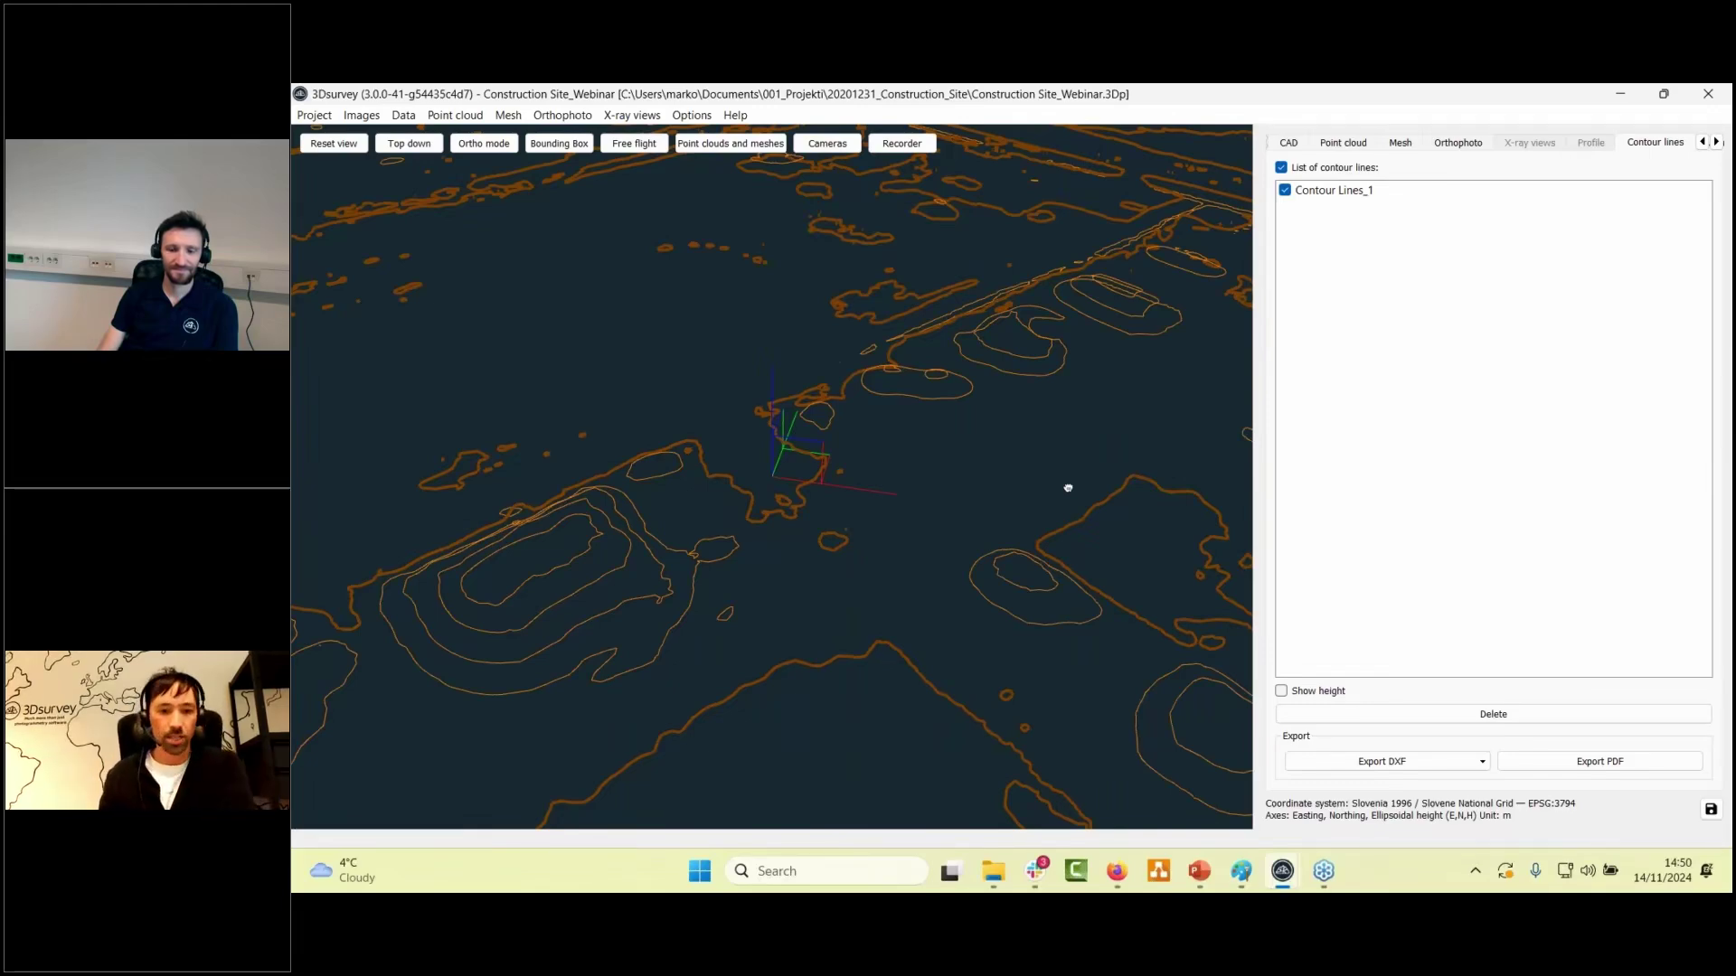
left_click_drag(895, 388, 835, 360)
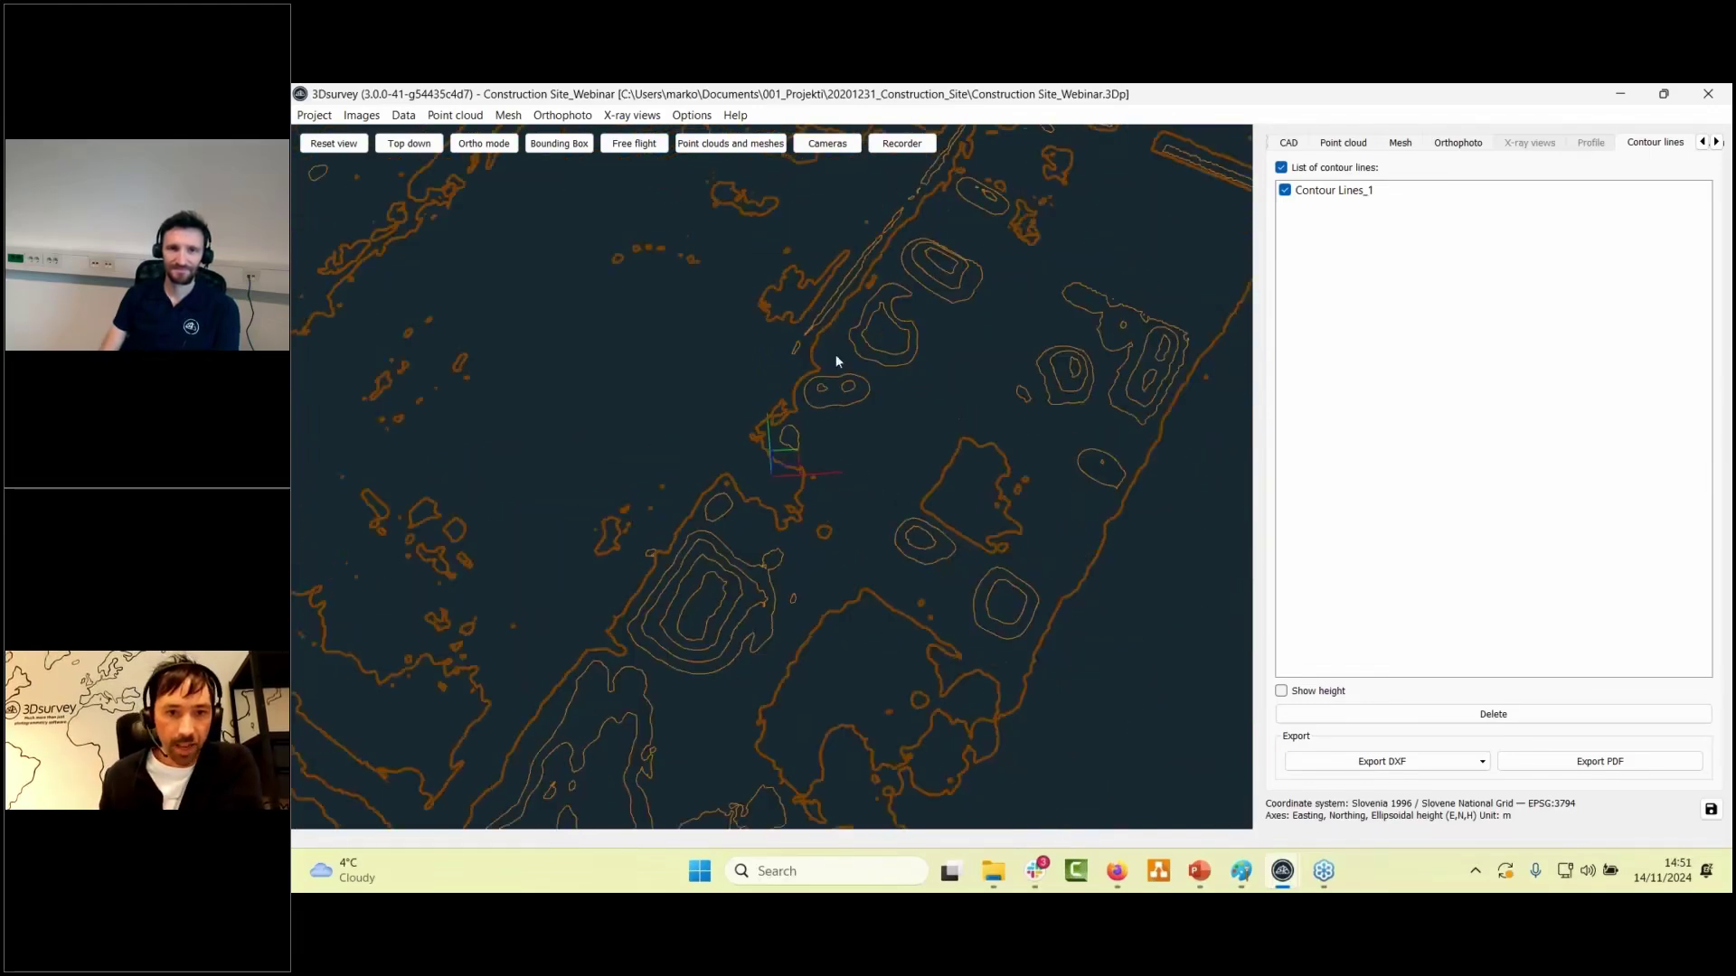
left_click_drag(762, 286, 876, 371)
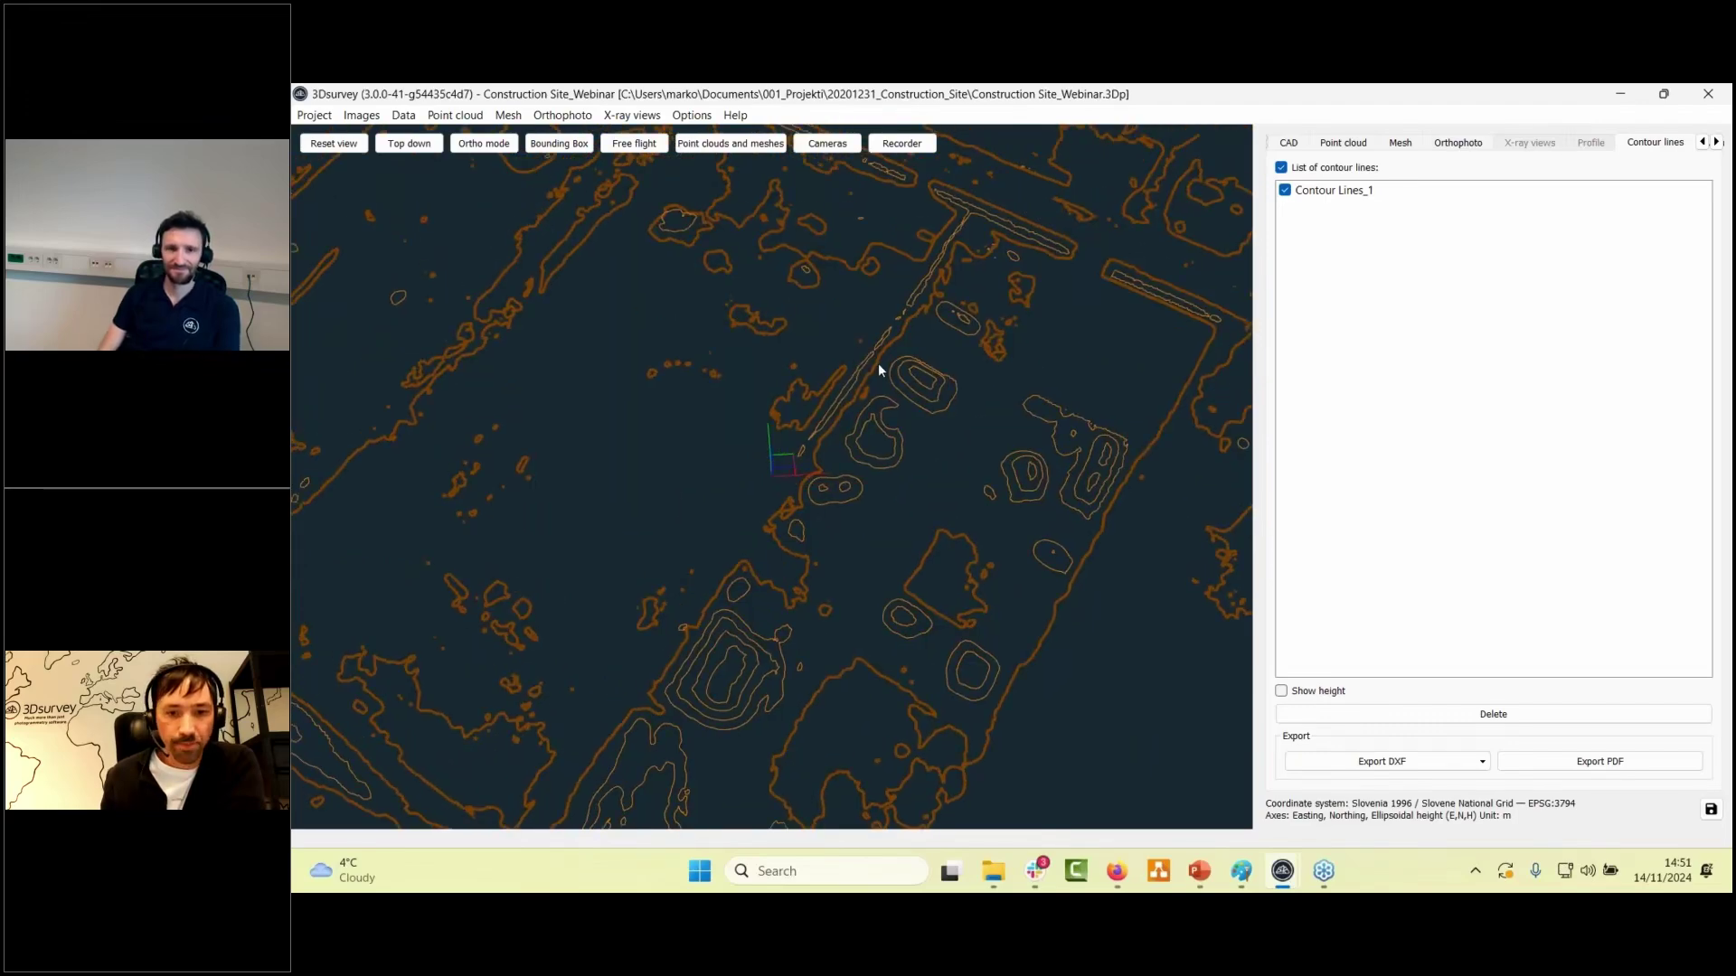
- View the zoomed-out DSM mesh, then bring back PowerPoint's 'Today's plan' webinar slide
left_click(1401, 143)
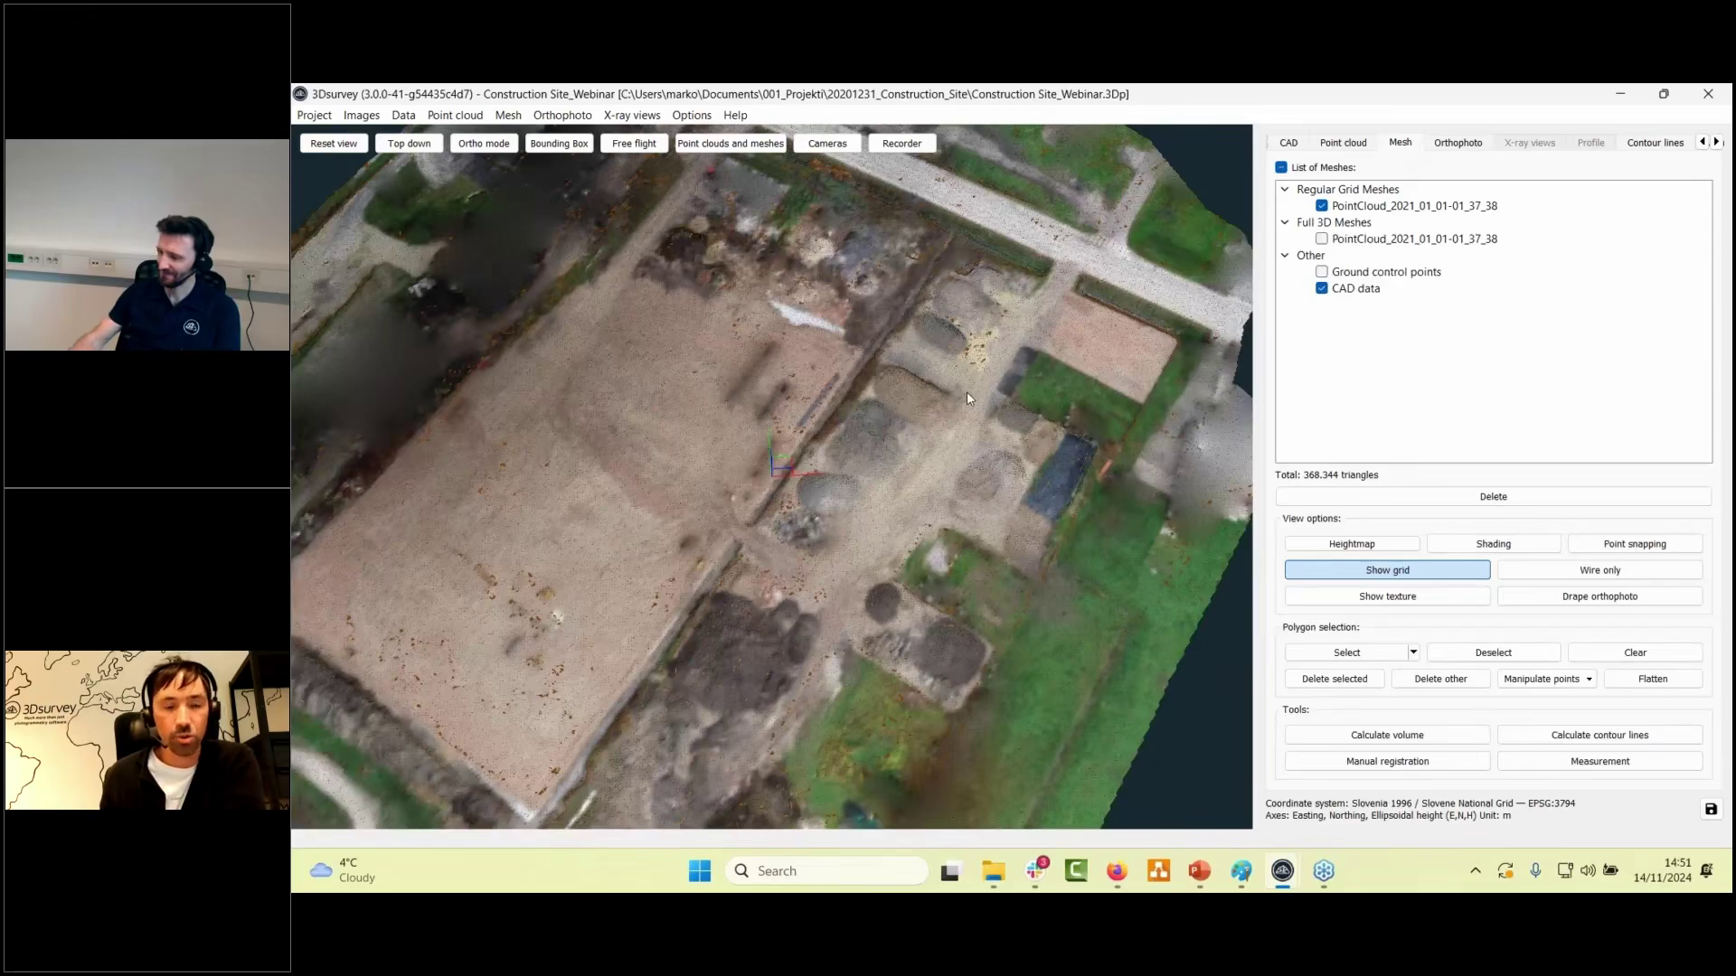
scroll(968, 397, "down", 2)
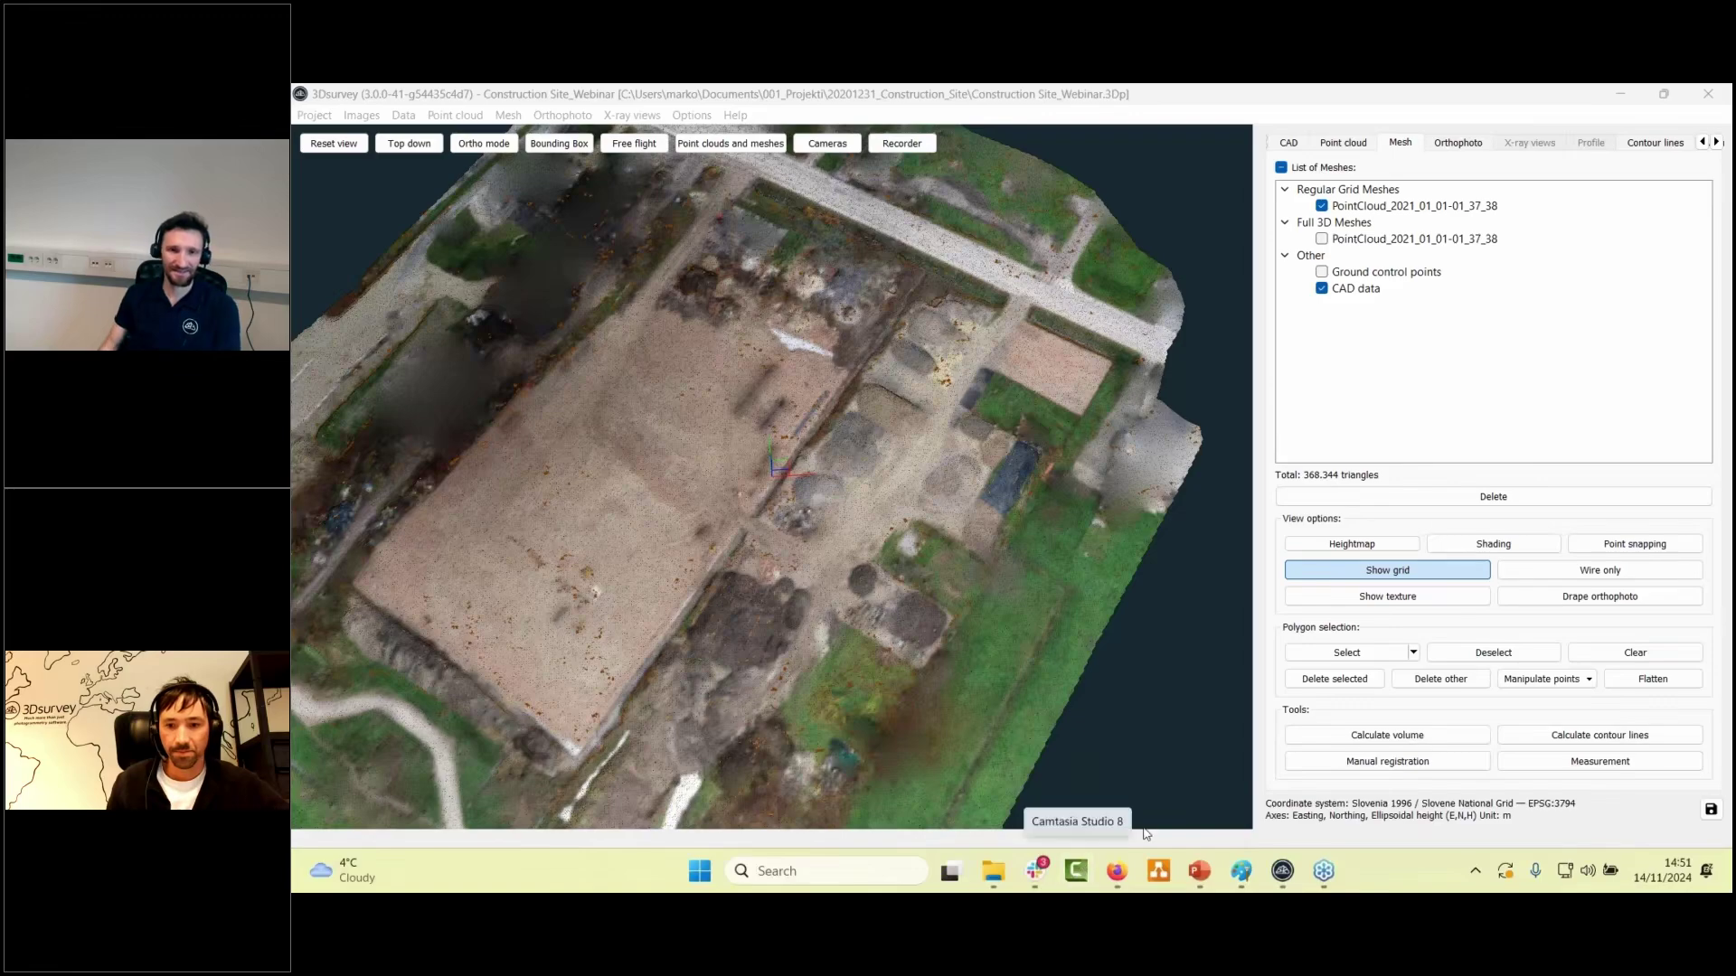
left_click(1197, 878)
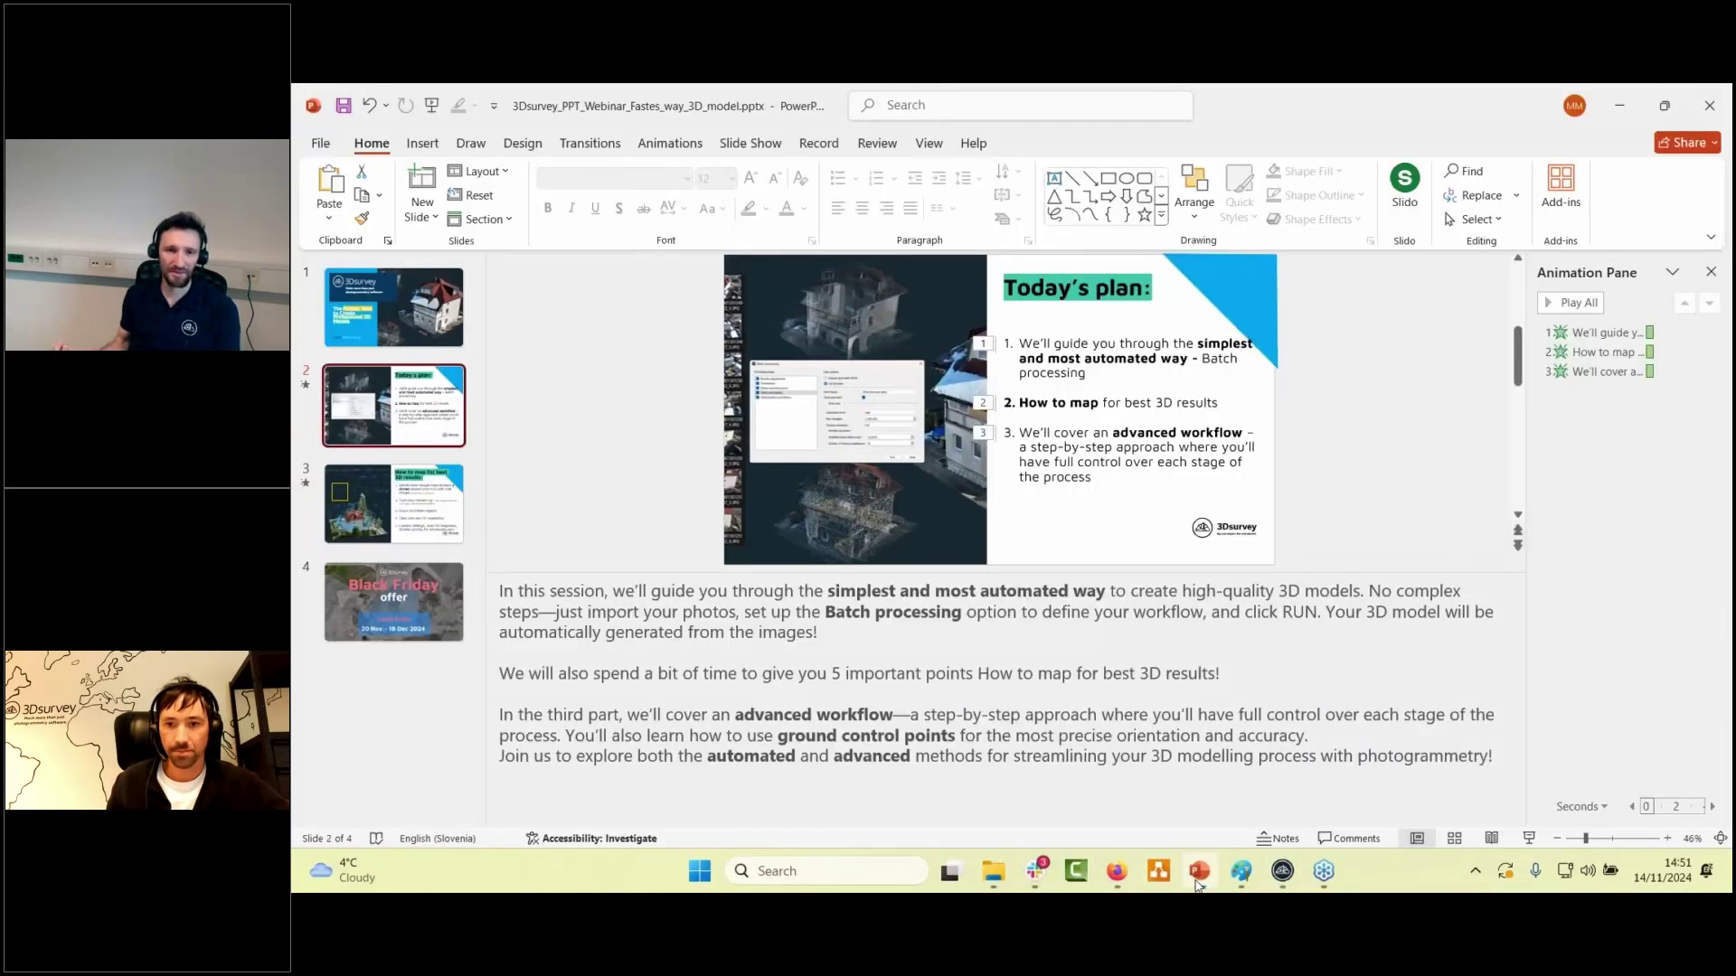
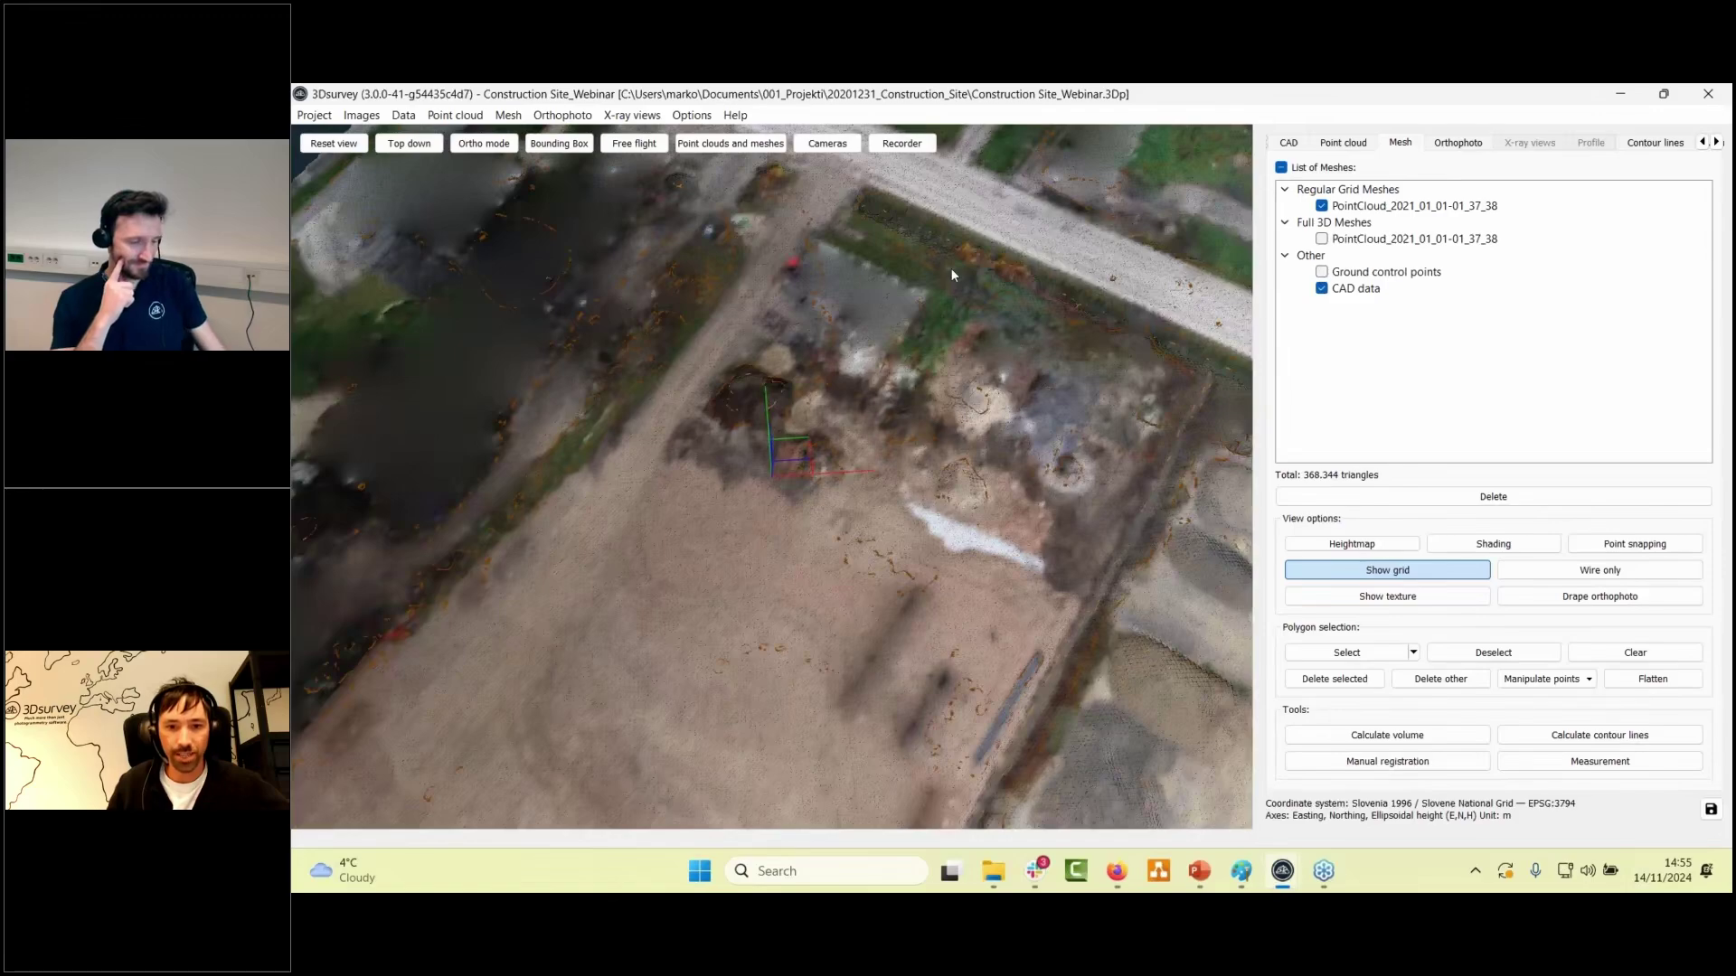
- Zoom toward the road and orbit down to a low oblique view of the grid mesh
scroll(814, 578, "up", 3)
scroll(813, 578, "up", 2)
left_click_drag(920, 607, 885, 337)
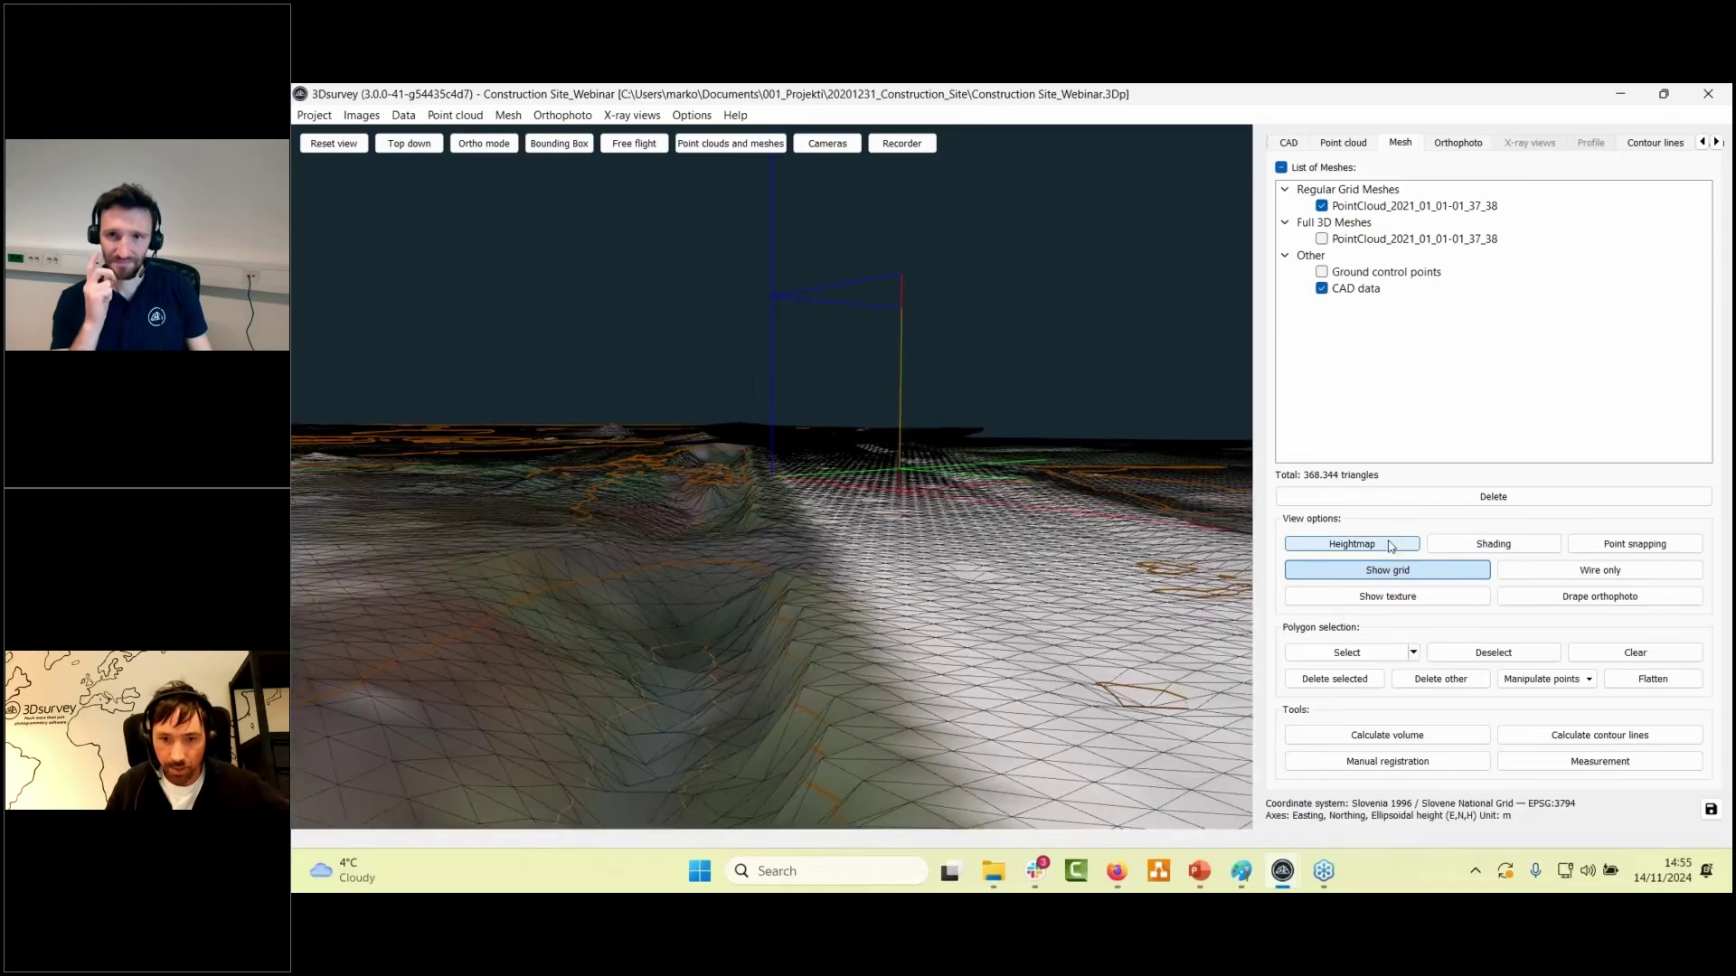
key("h")
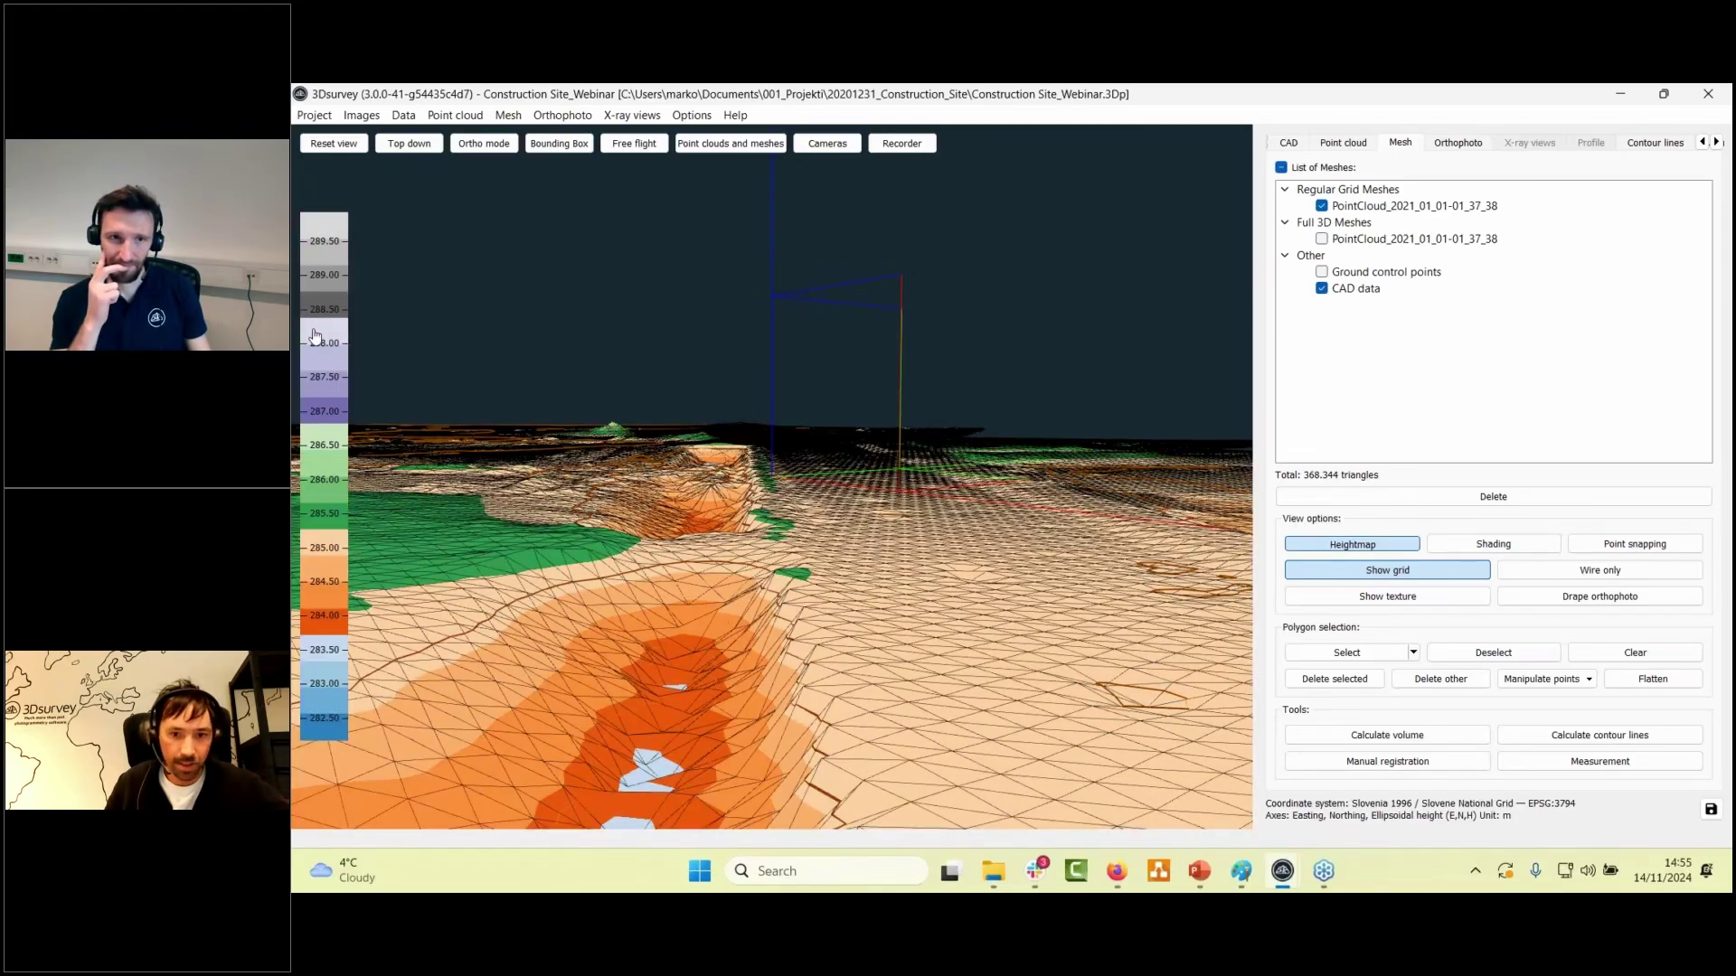
left_click(314, 336)
left_click(316, 339)
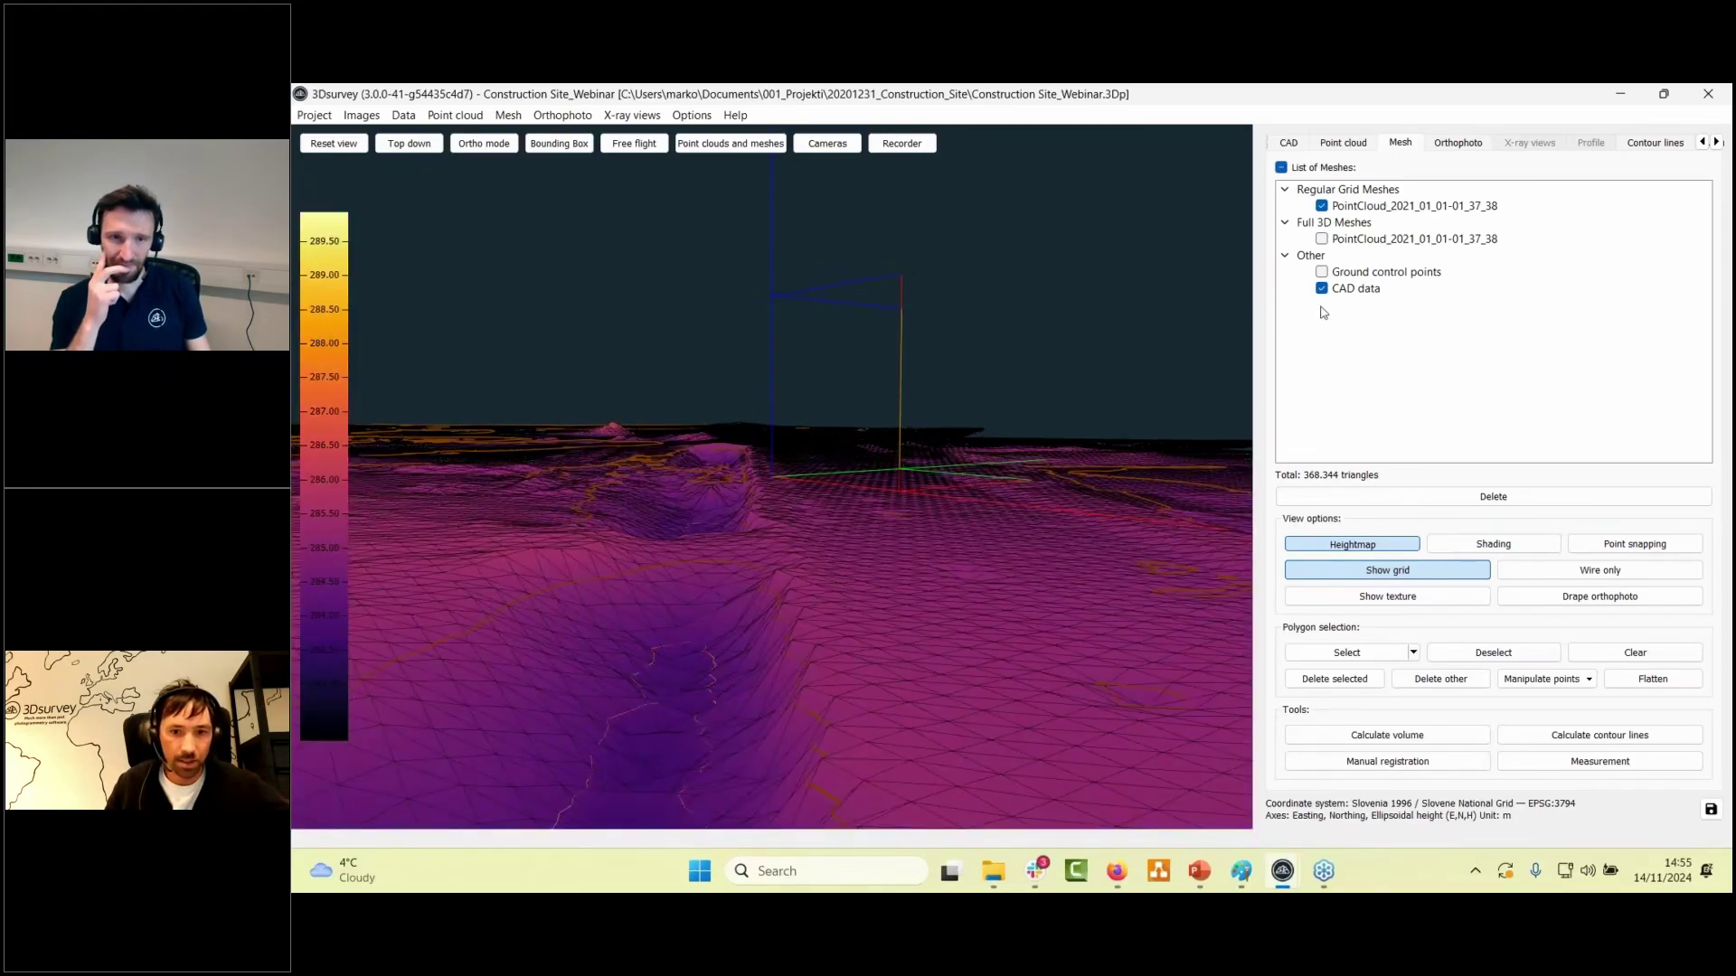
left_click_drag(1115, 442, 1049, 551)
left_click(1356, 546)
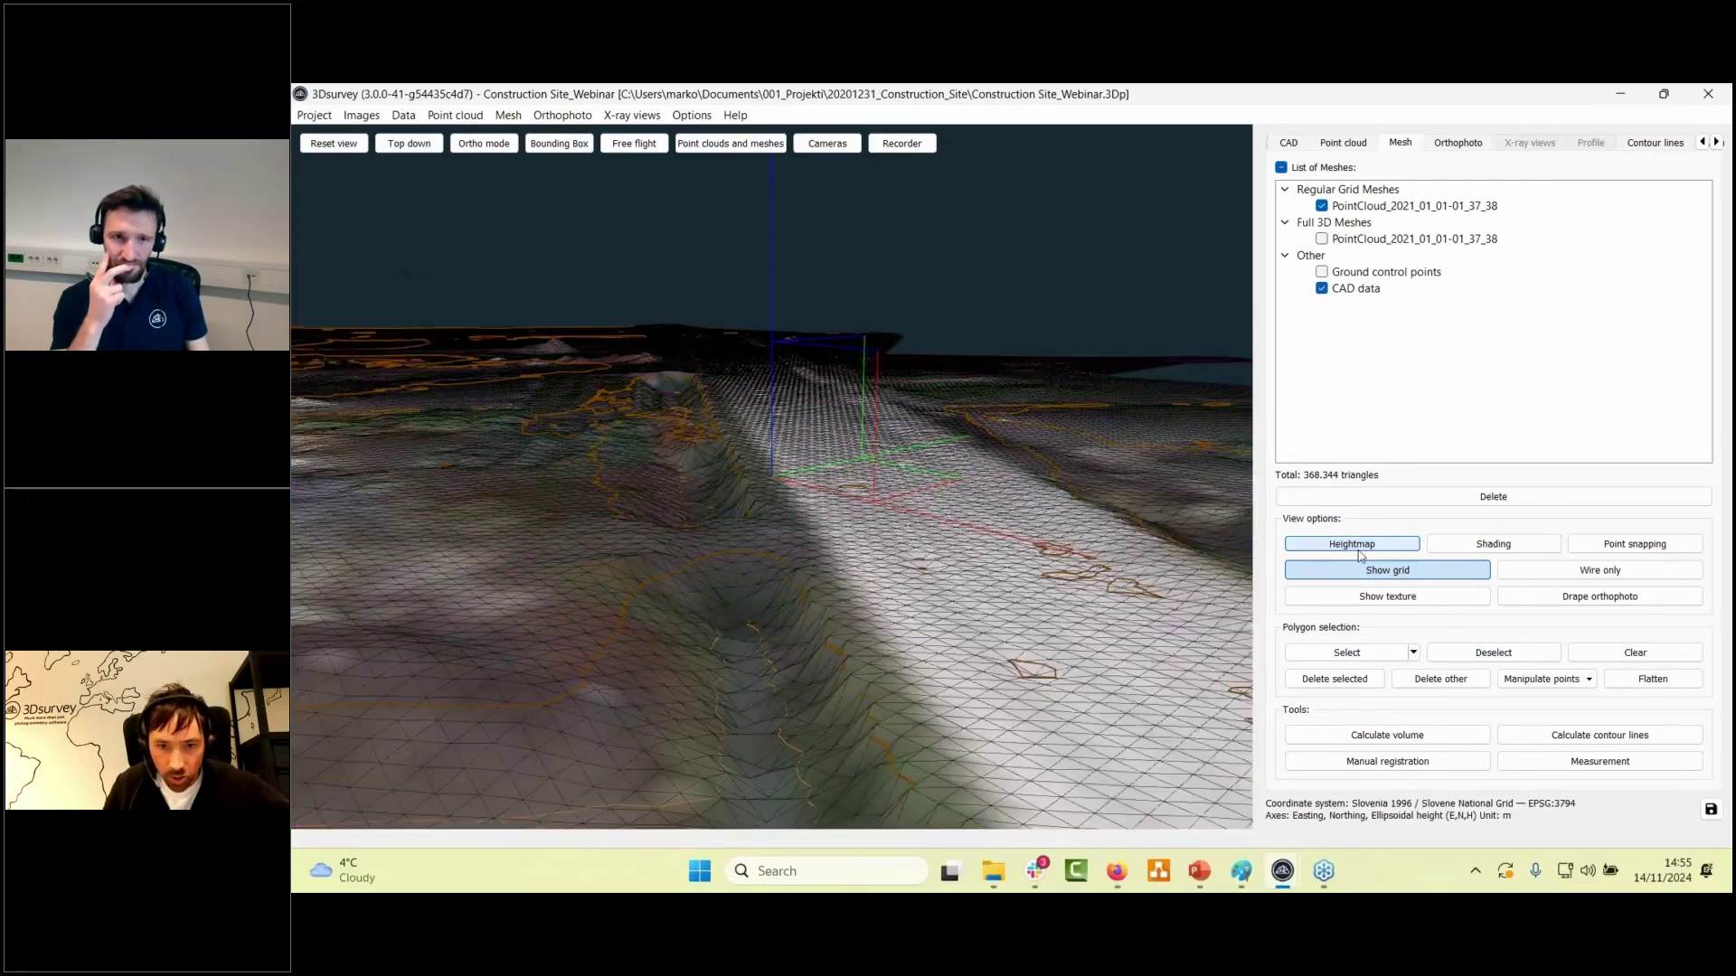
left_click_drag(1131, 615, 1022, 597)
- Polygon-select a road patch on the grid mesh and flatten it
left_click(1347, 653)
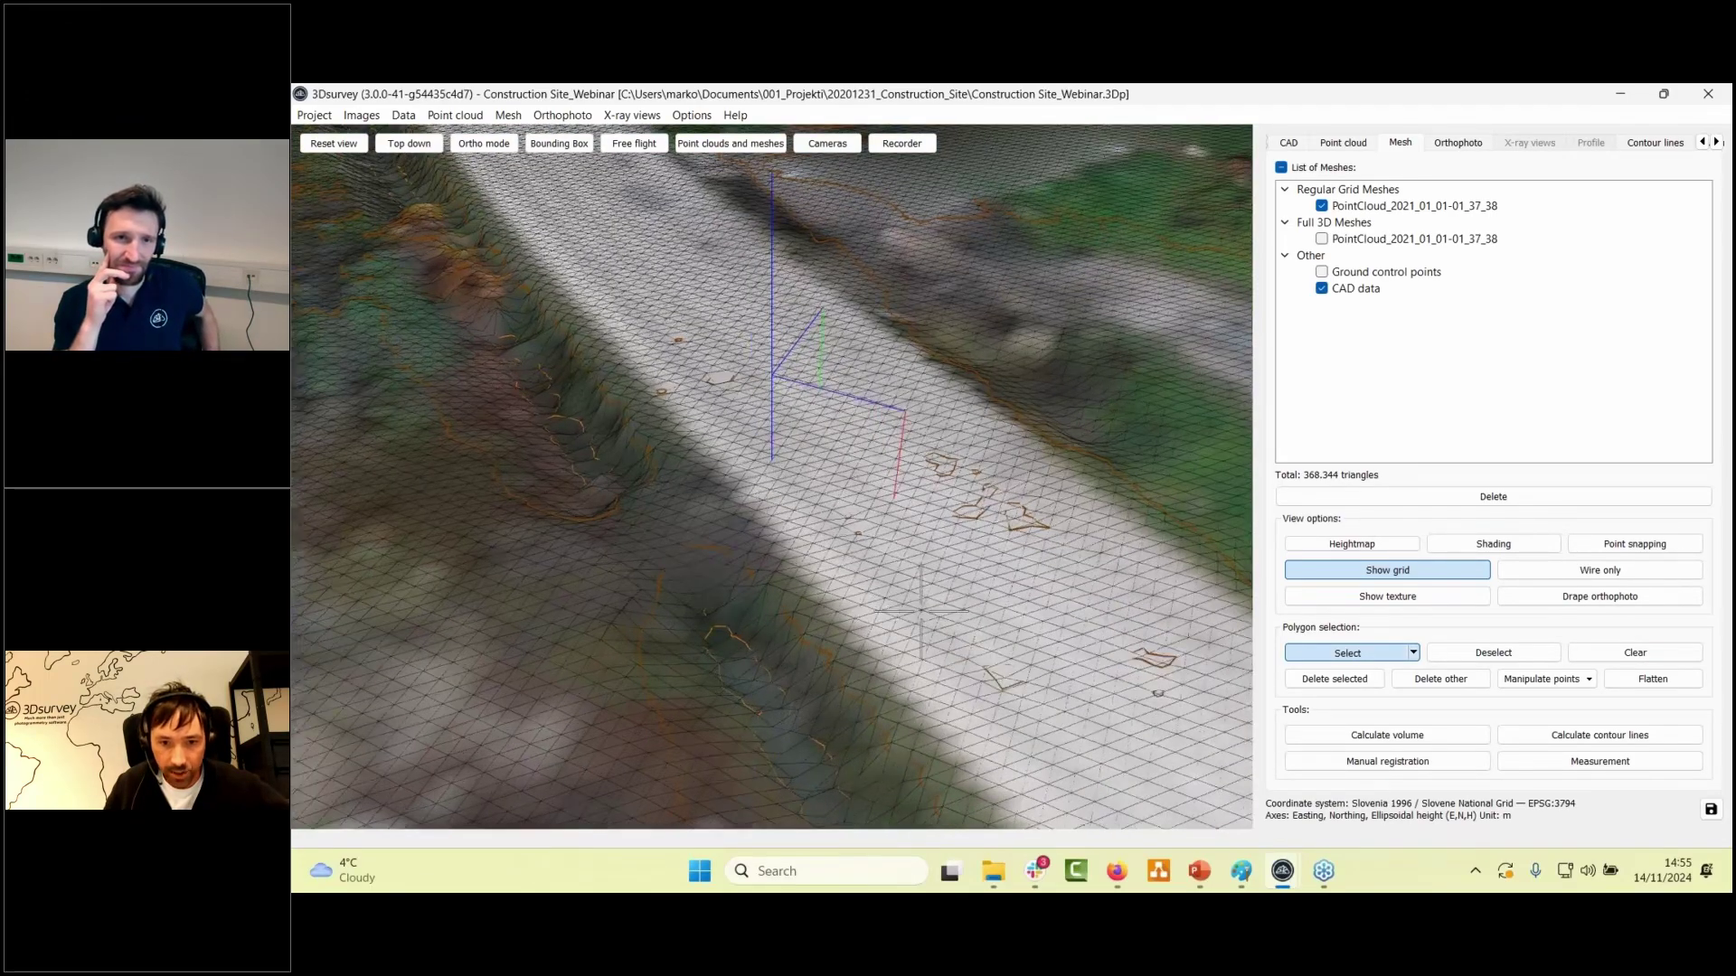
left_click(932, 587)
left_click(1003, 565)
left_click(1067, 610)
left_click(1049, 687)
right_click(1032, 644)
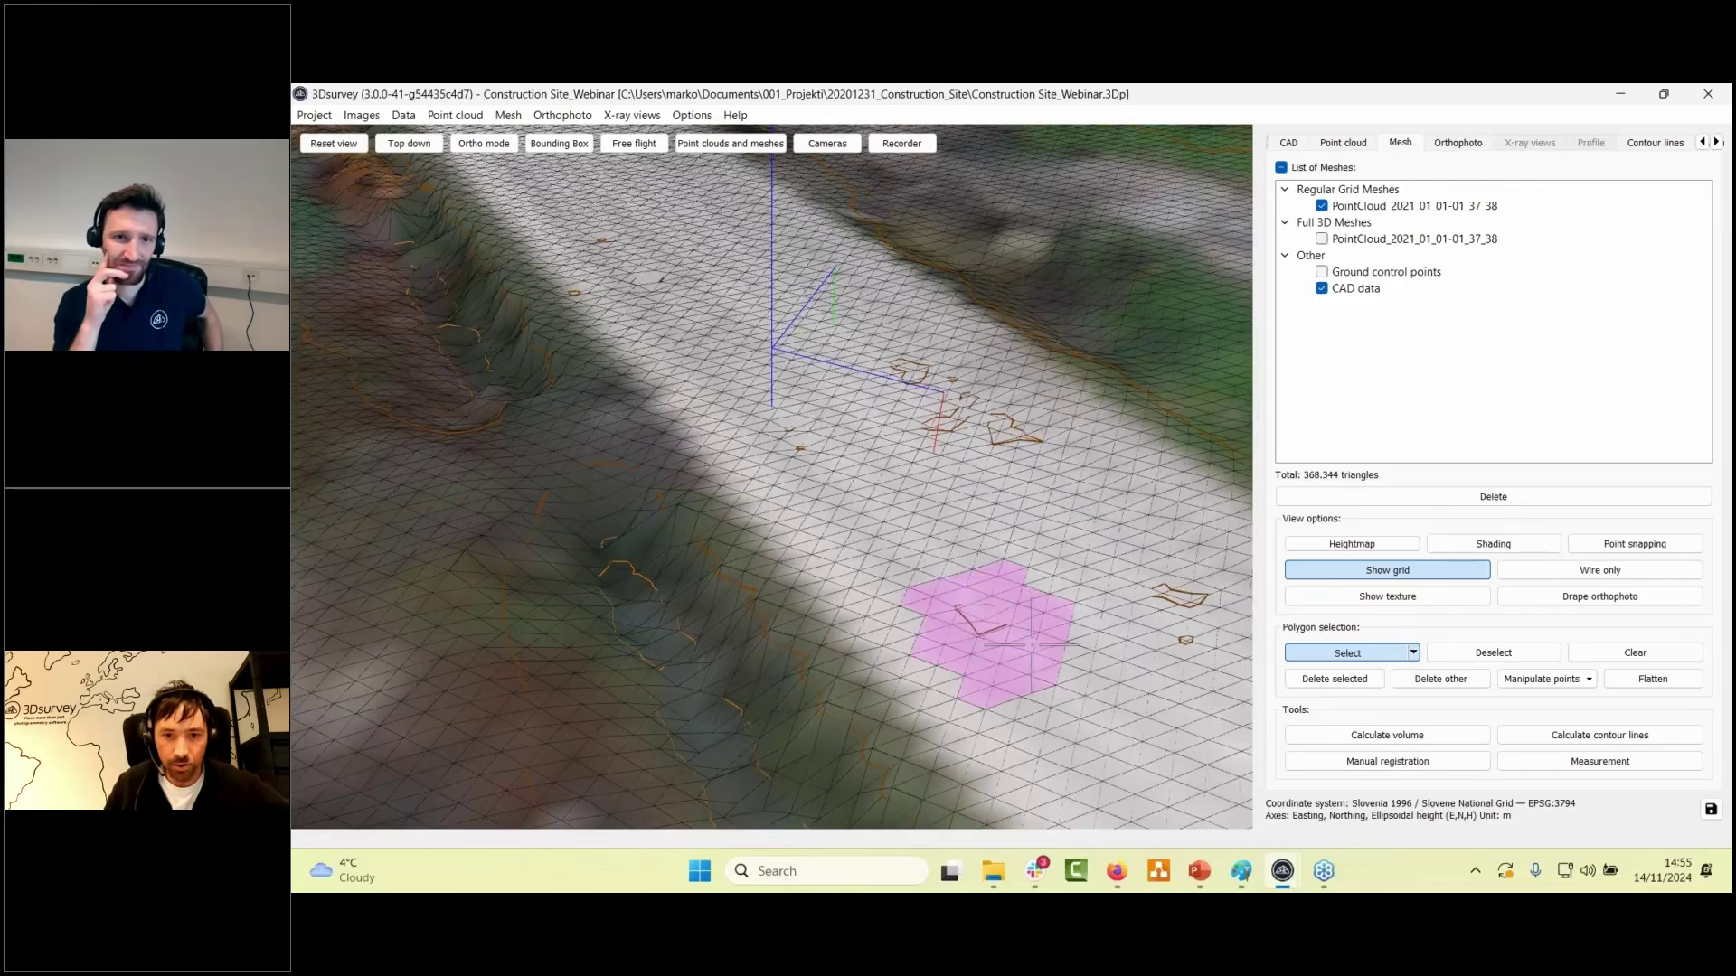
left_click_drag(1032, 643, 935, 632)
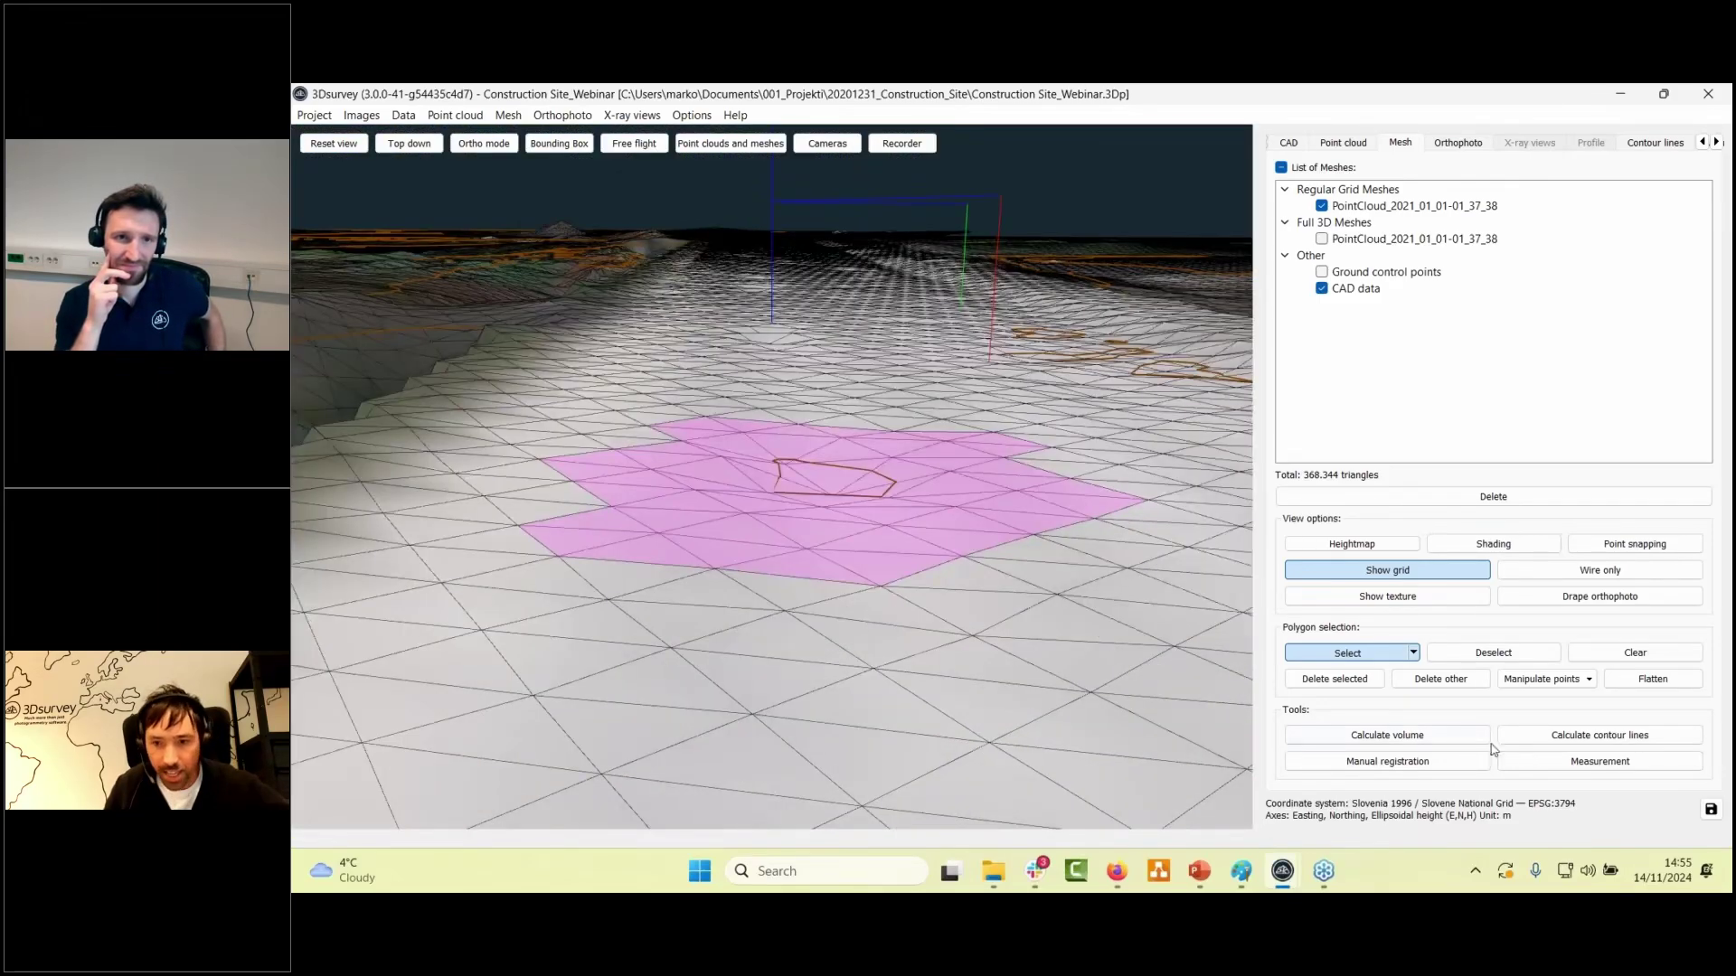
left_click(1650, 682)
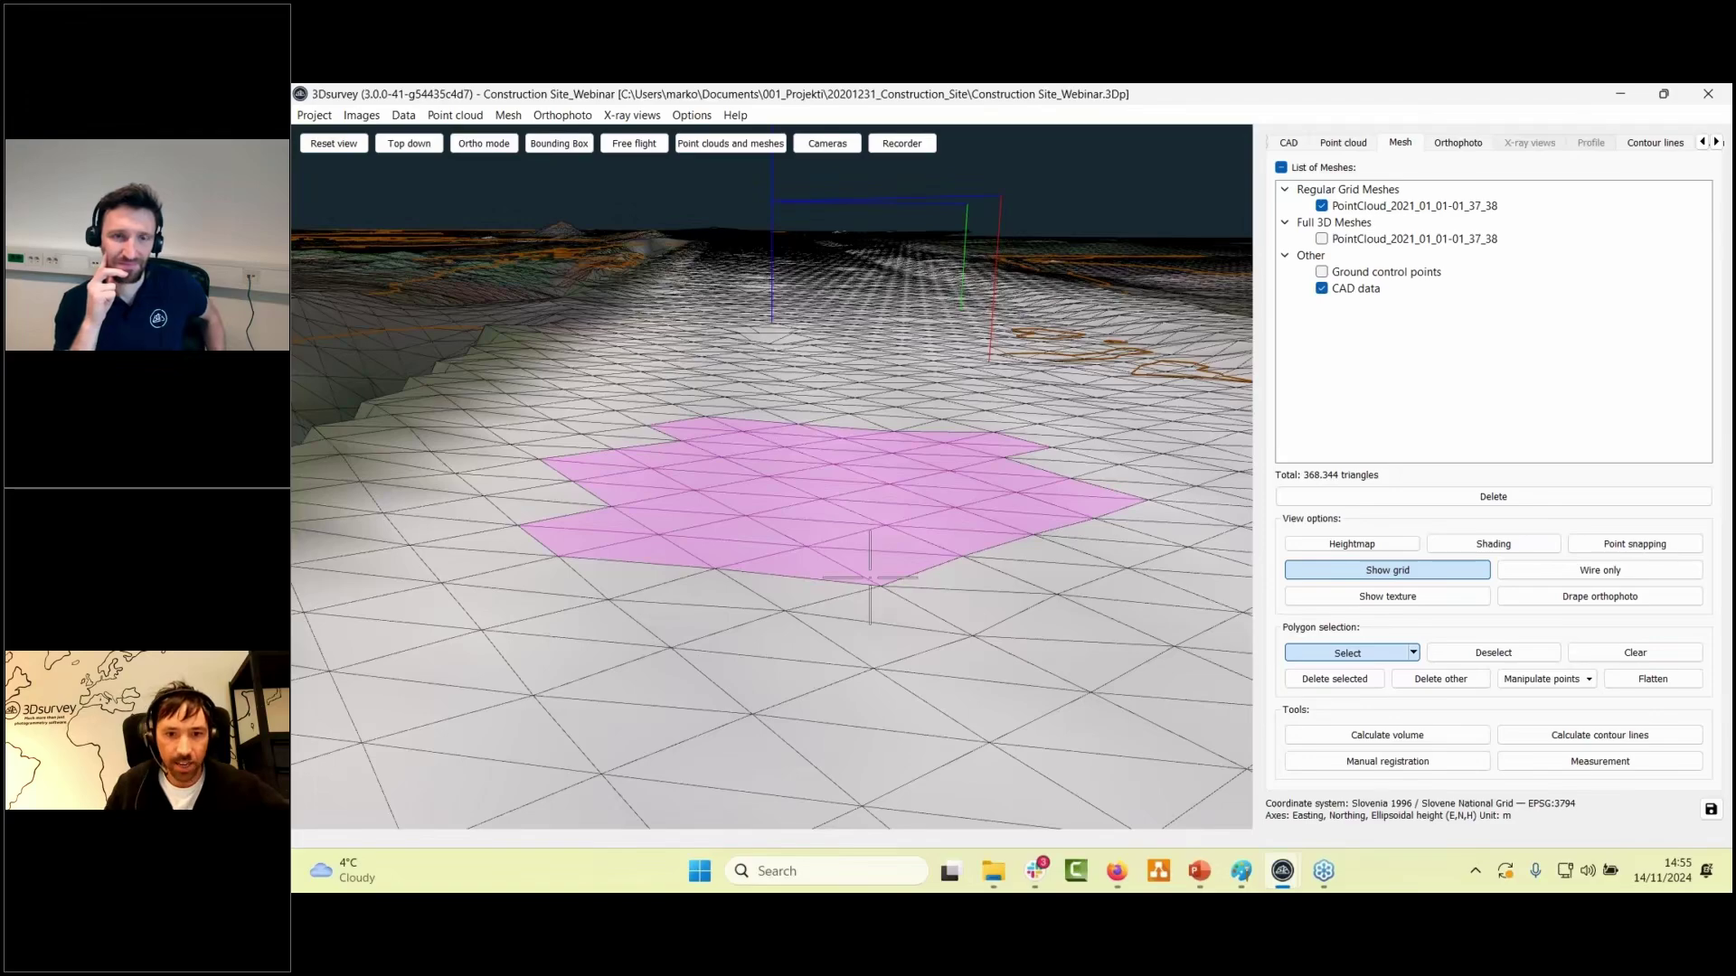
- Select a second road patch and flatten it as well
left_click_drag(869, 577, 877, 624)
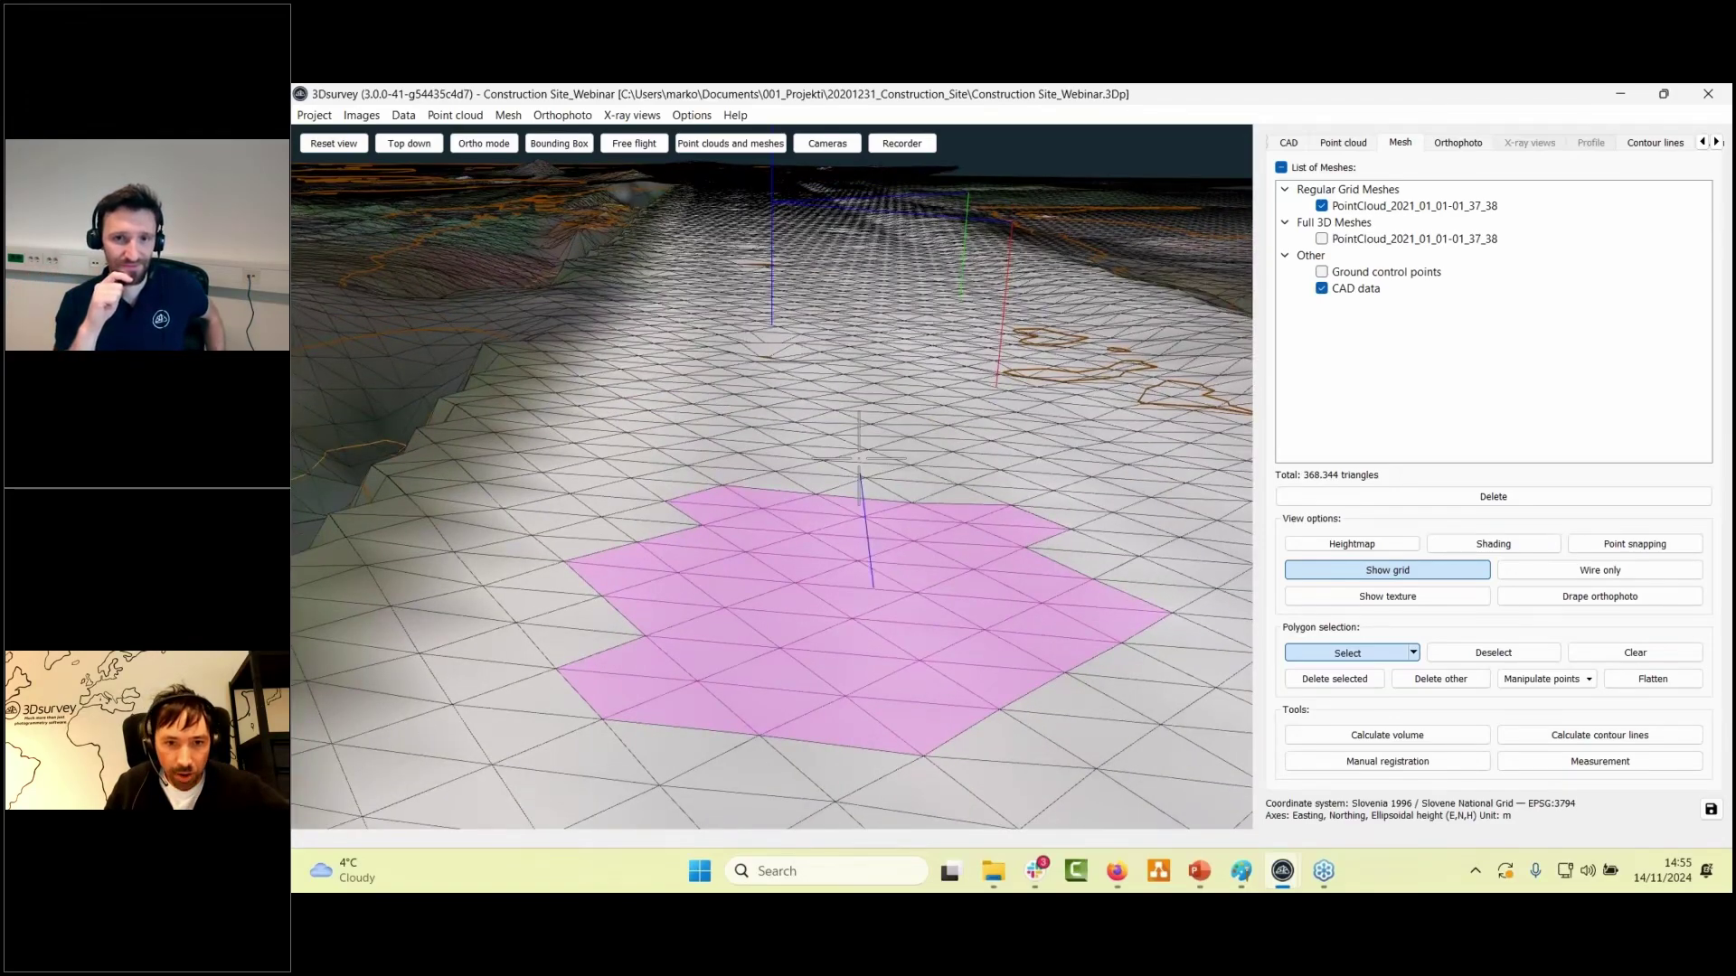
mouse_move(859, 457)
left_mouse_down()
mouse_move(894, 398)
mouse_move(862, 365)
mouse_move(841, 387)
left_mouse_up()
left_click(898, 423)
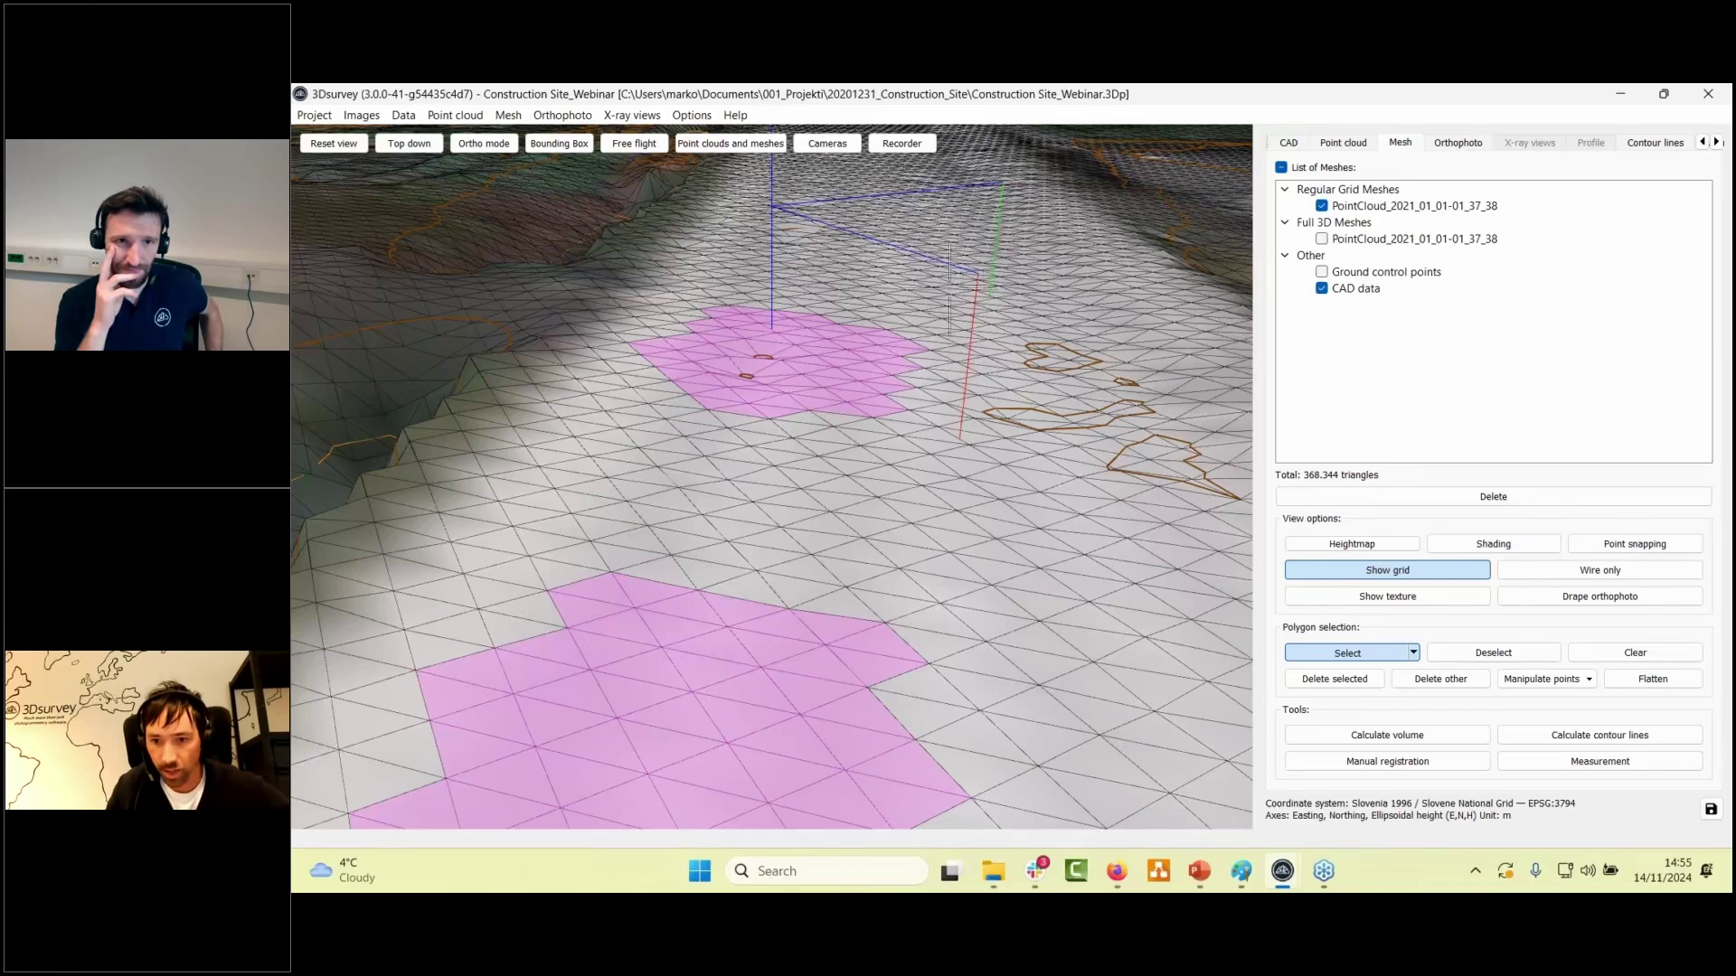
left_click(1644, 684)
left_click_drag(814, 529, 904, 529)
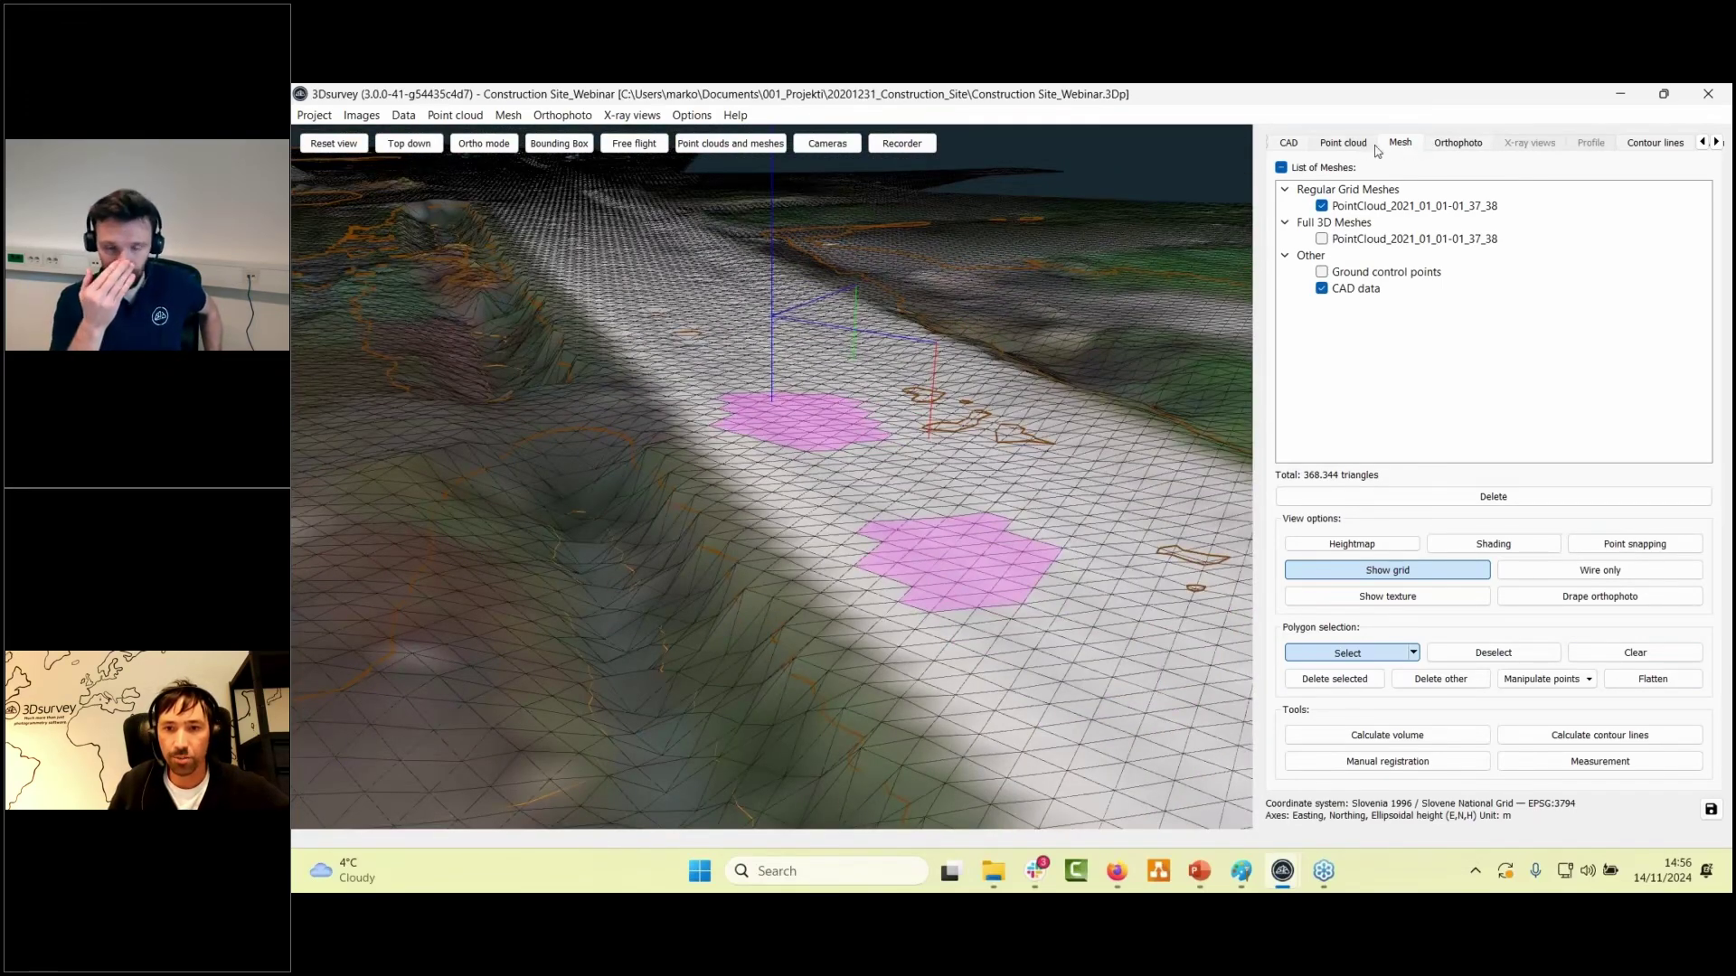
- Show the Ground point cloud with larger rendered points from above, then open the Mesh menu
left_click(1345, 143)
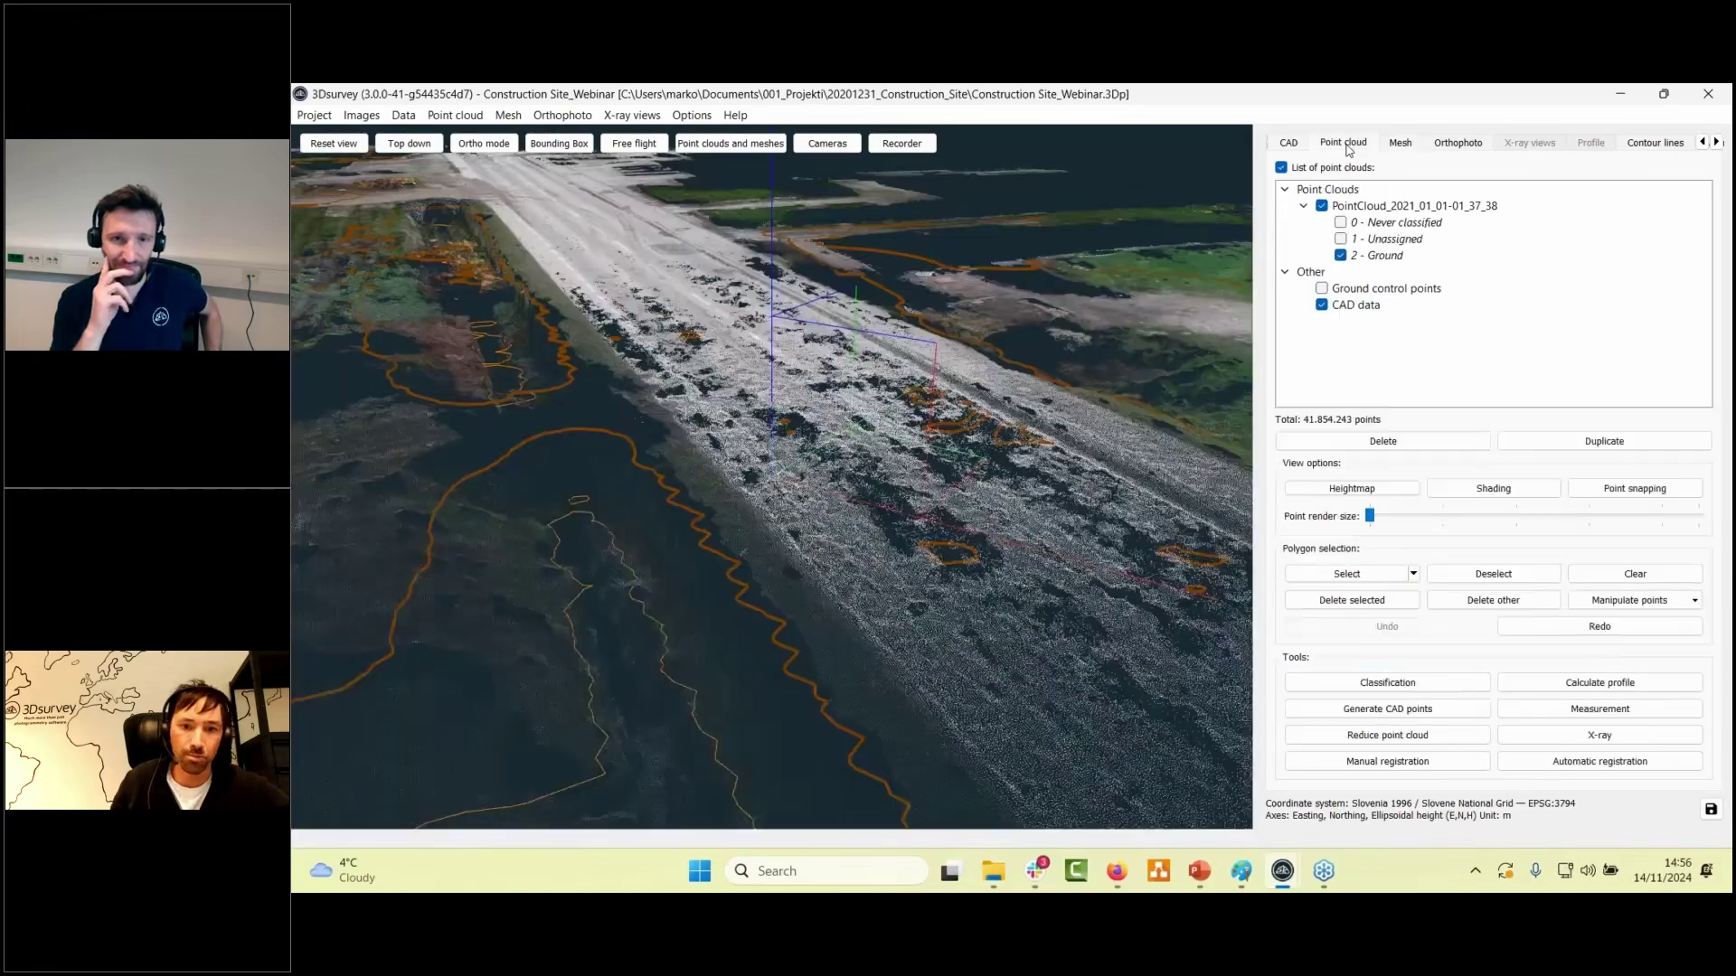
left_click_drag(940, 470, 787, 466)
scroll(787, 465, "up", 3)
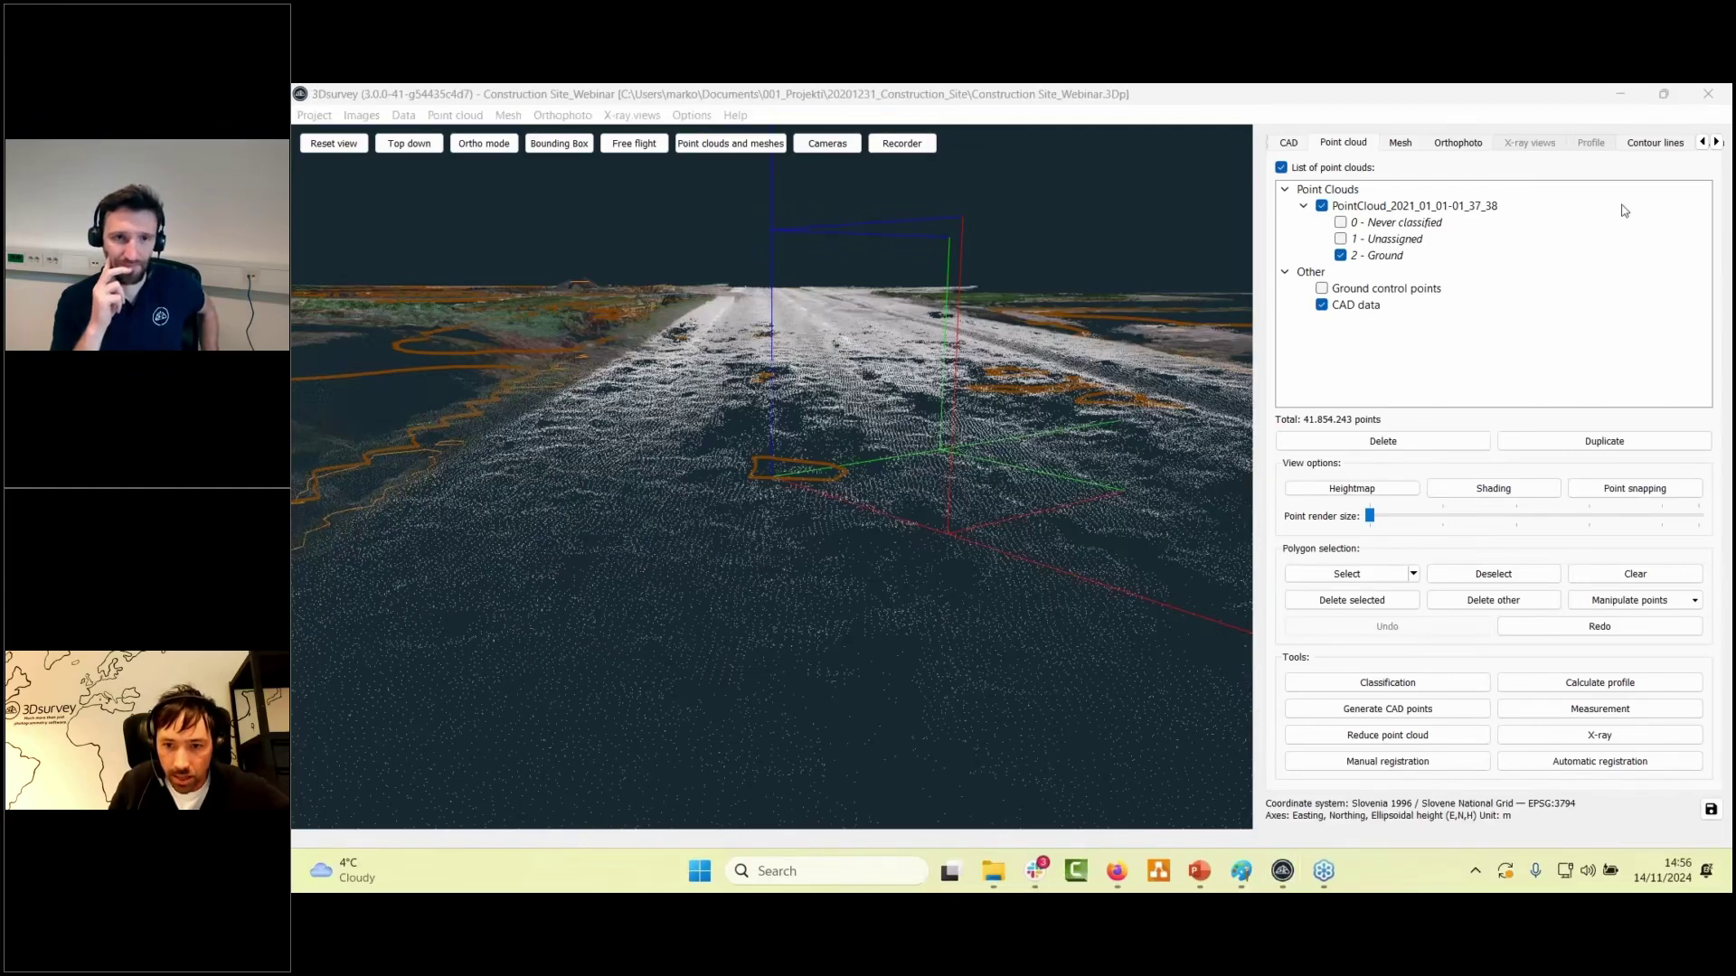
left_click(1402, 520)
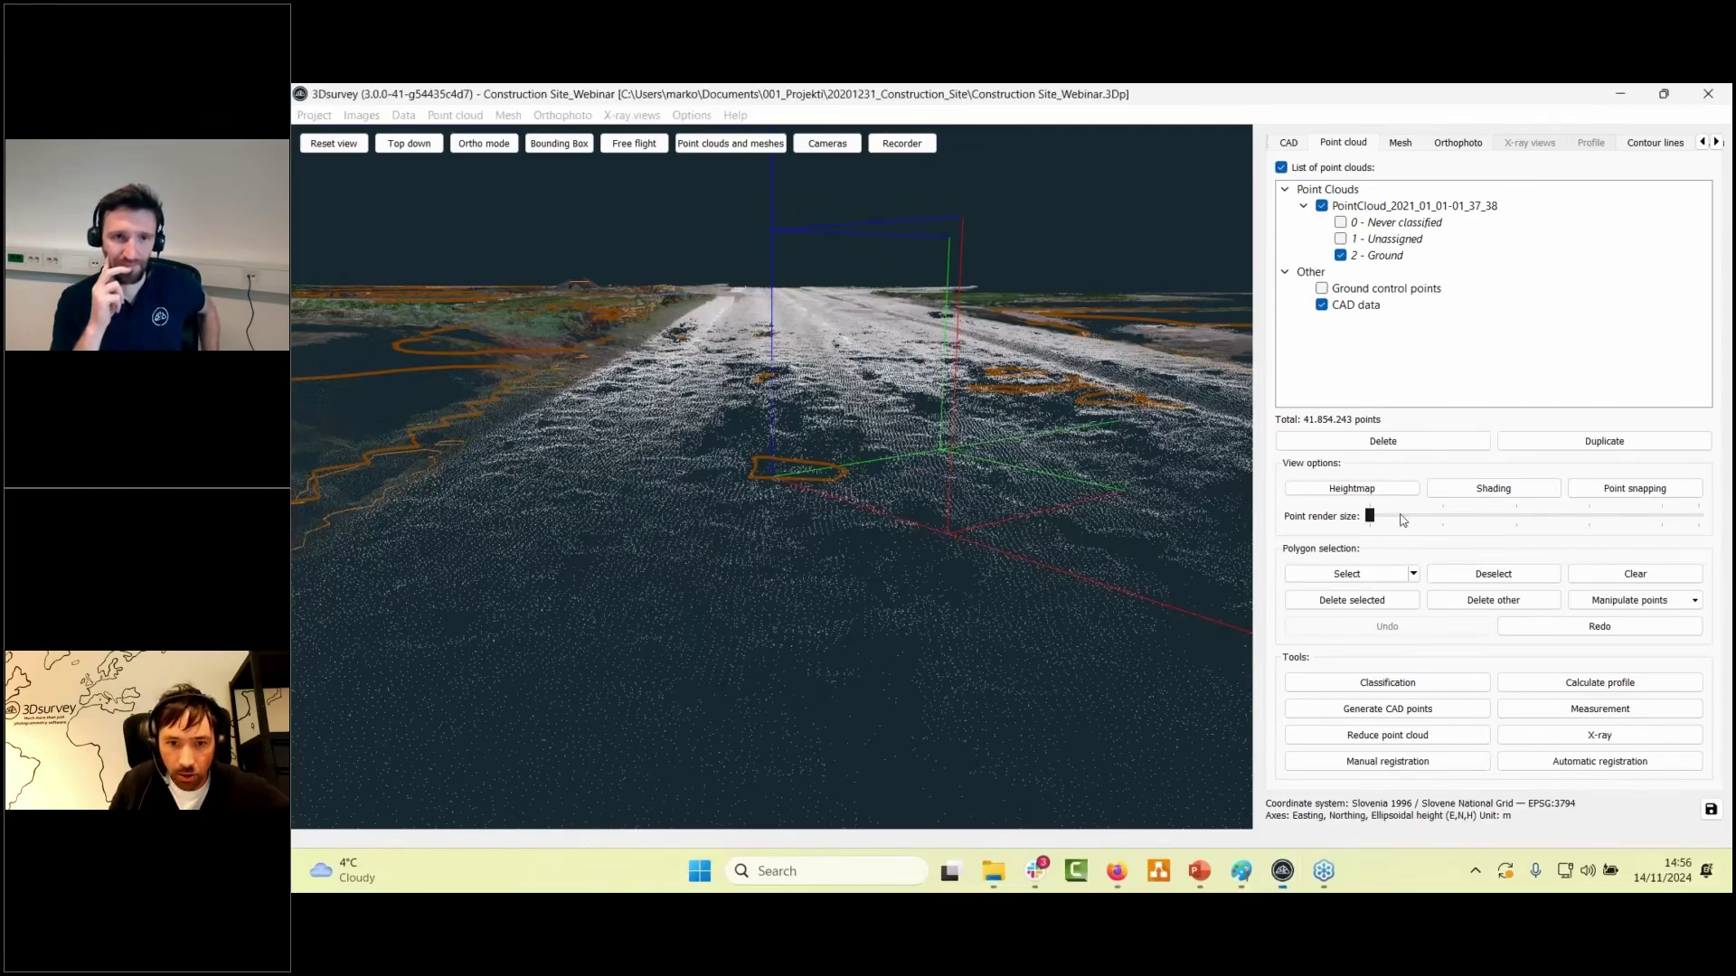
left_click(1481, 519)
left_click_drag(724, 407, 786, 615)
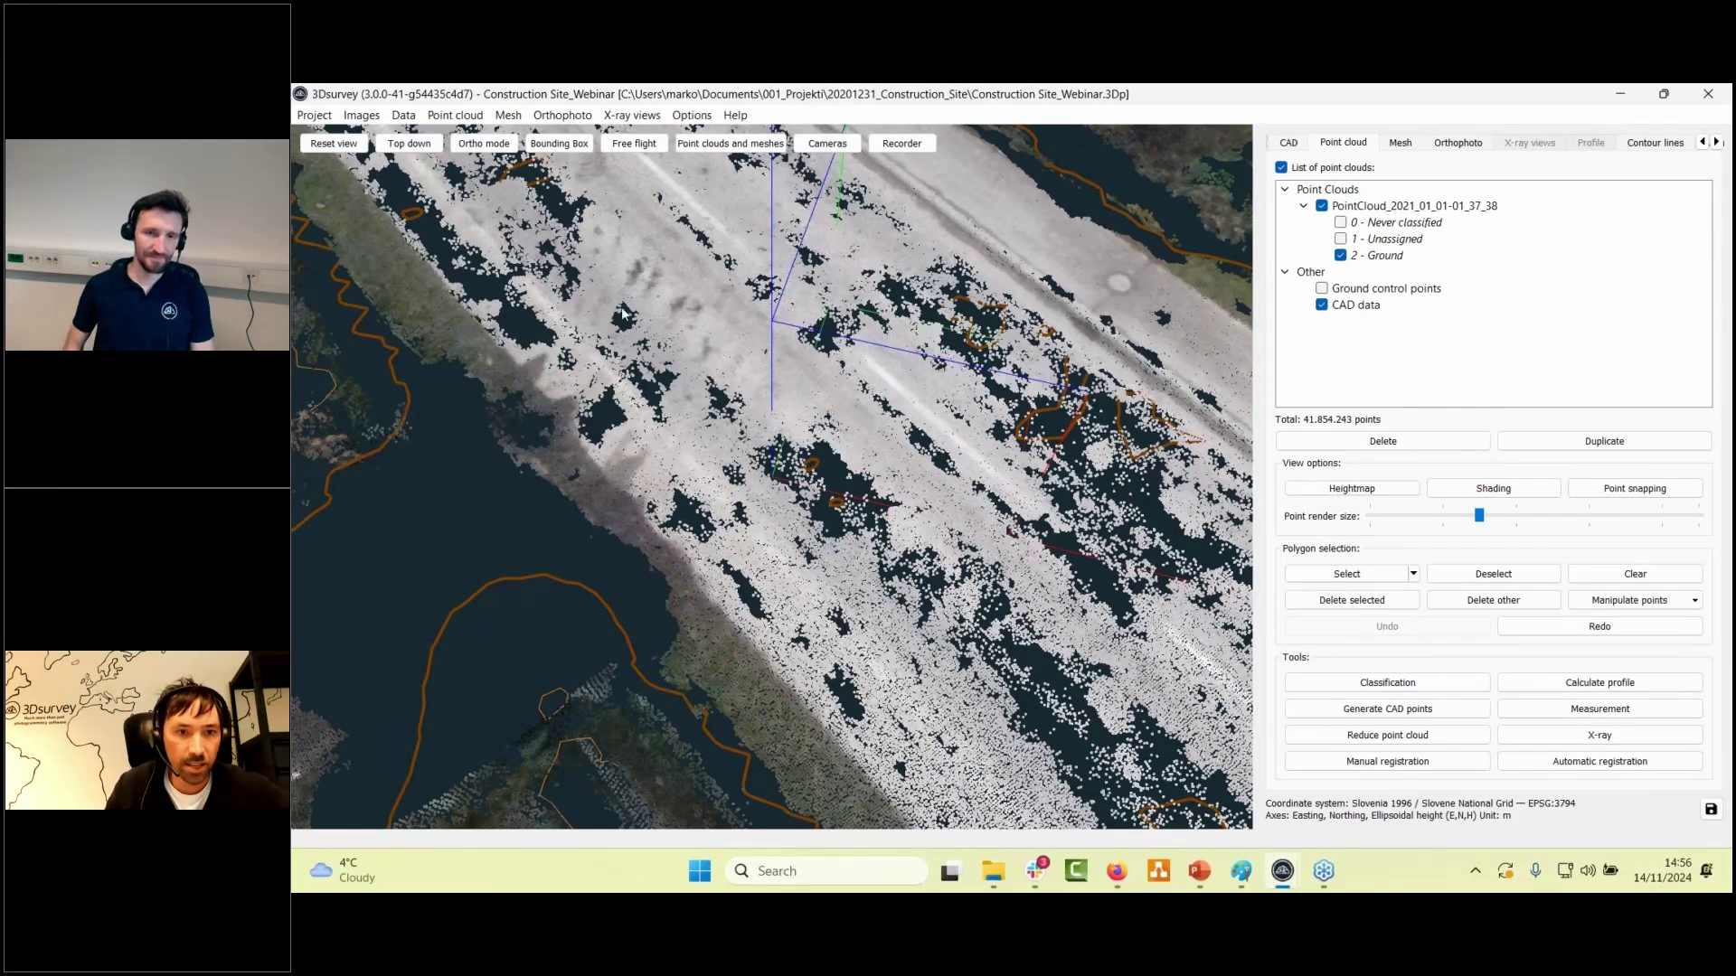
left_click(511, 117)
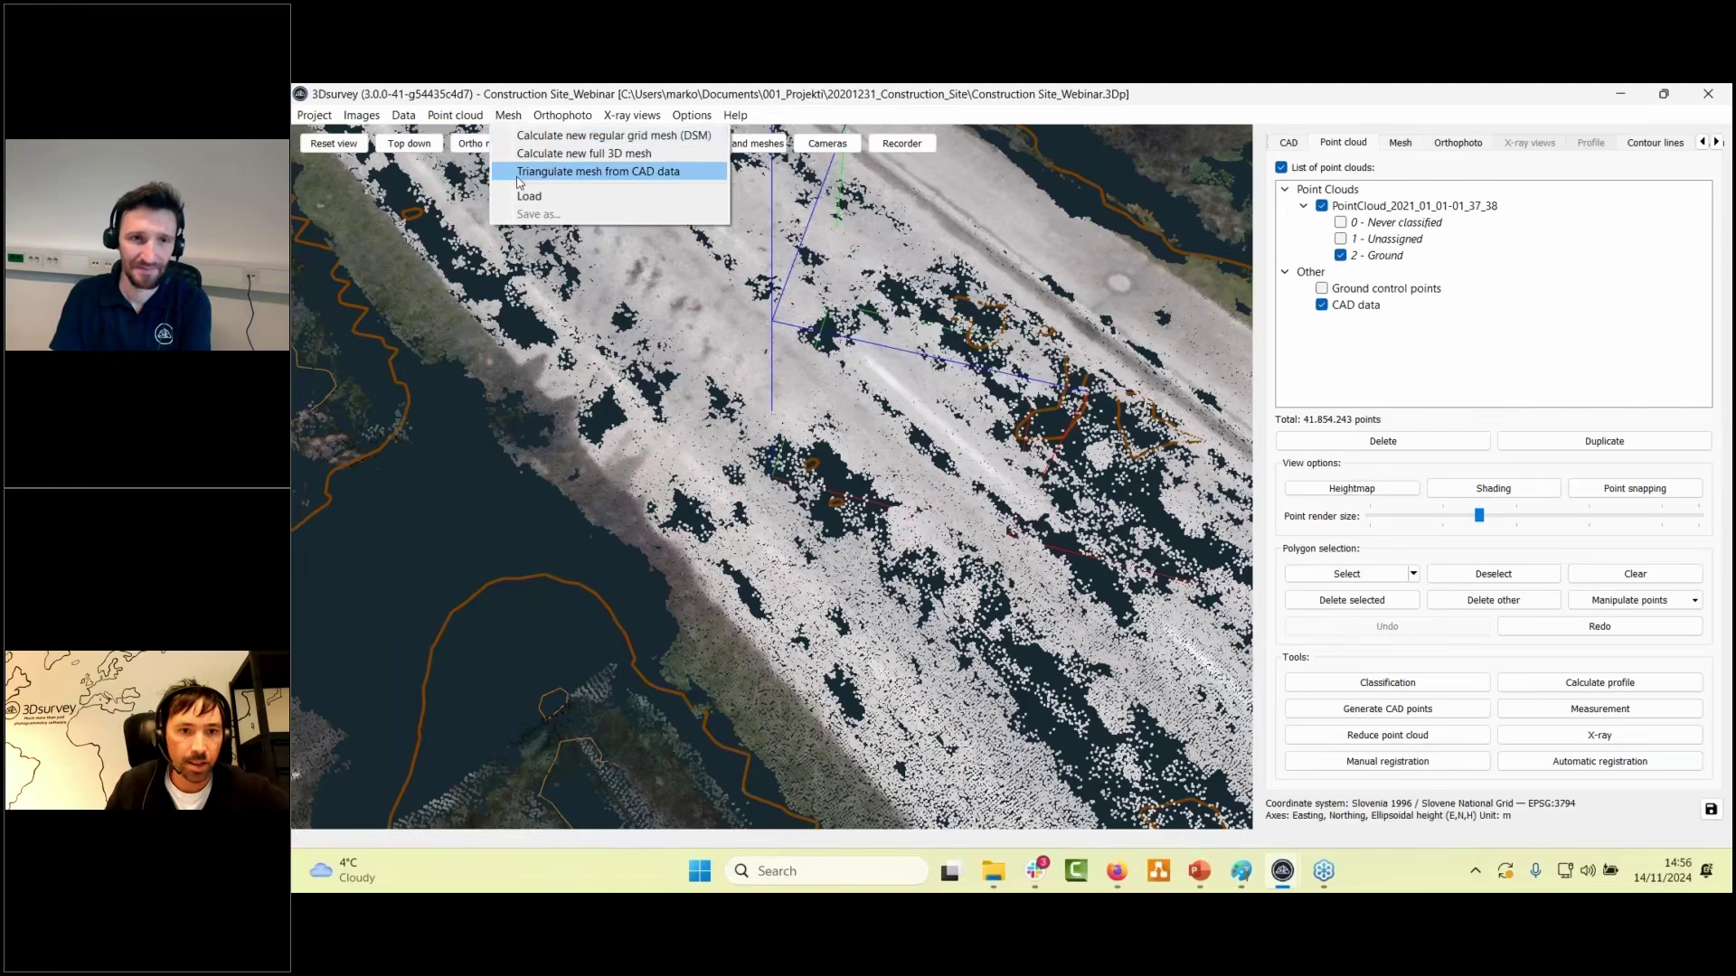
- Calculate a regular grid mesh (DSM) with Optimized hole filling and a 1-cell smoothing size
left_click(559, 137)
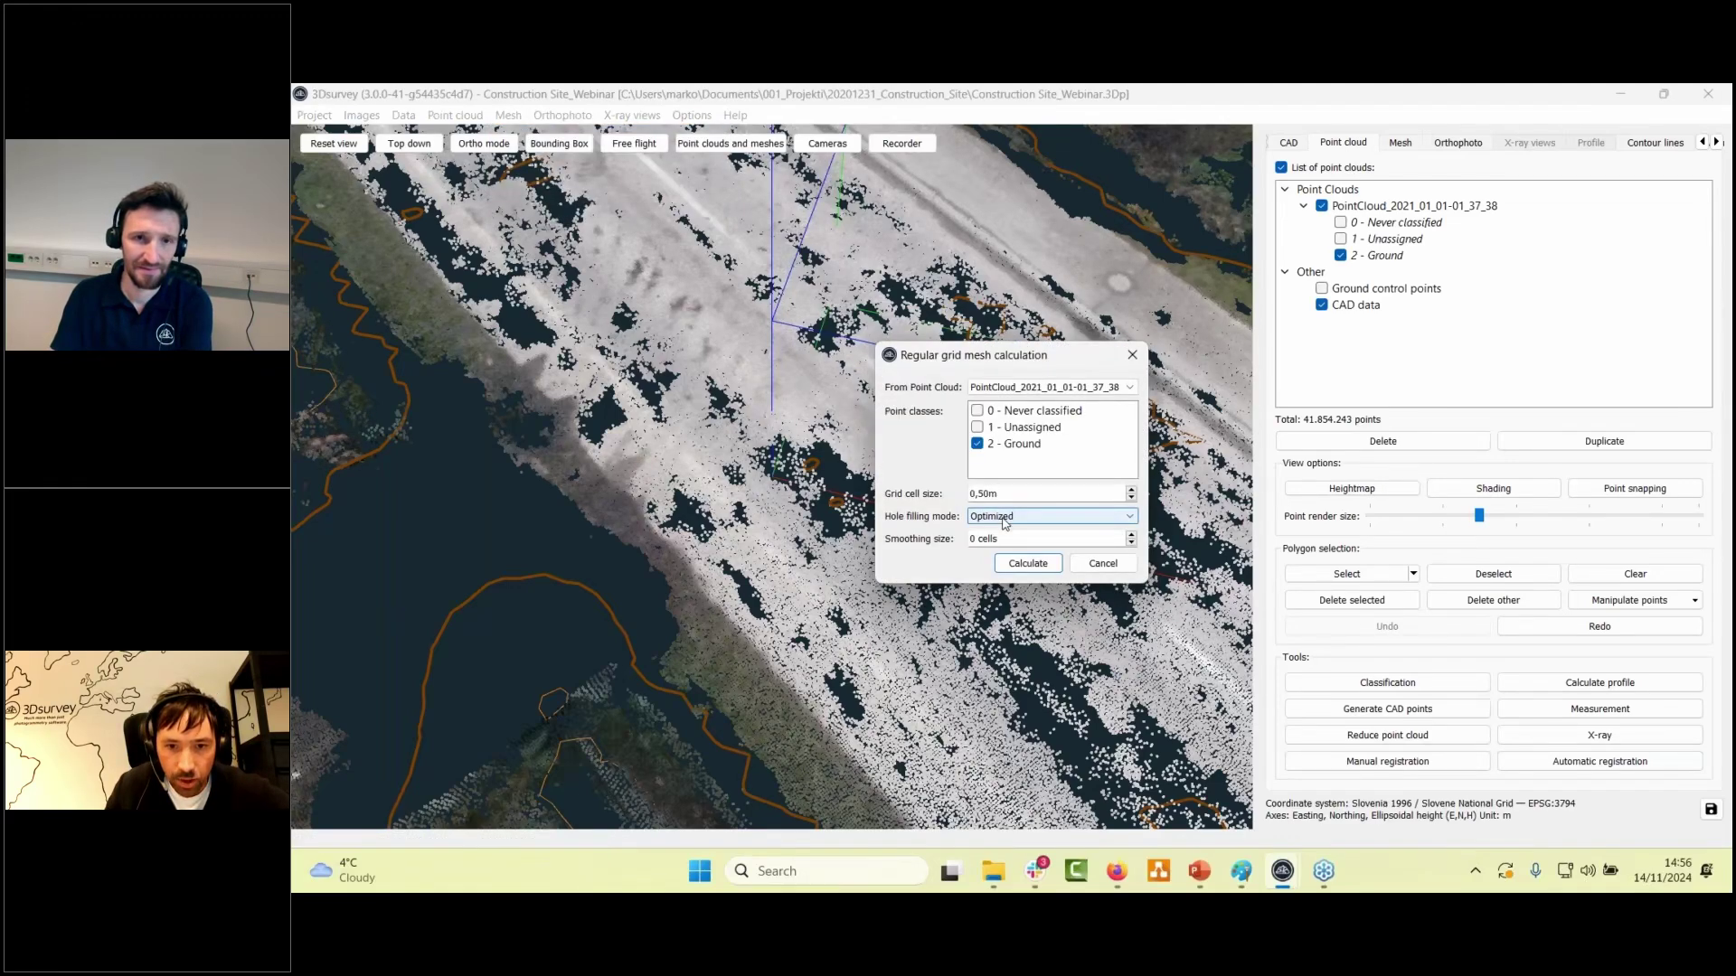
left_click(1004, 522)
left_click(999, 522)
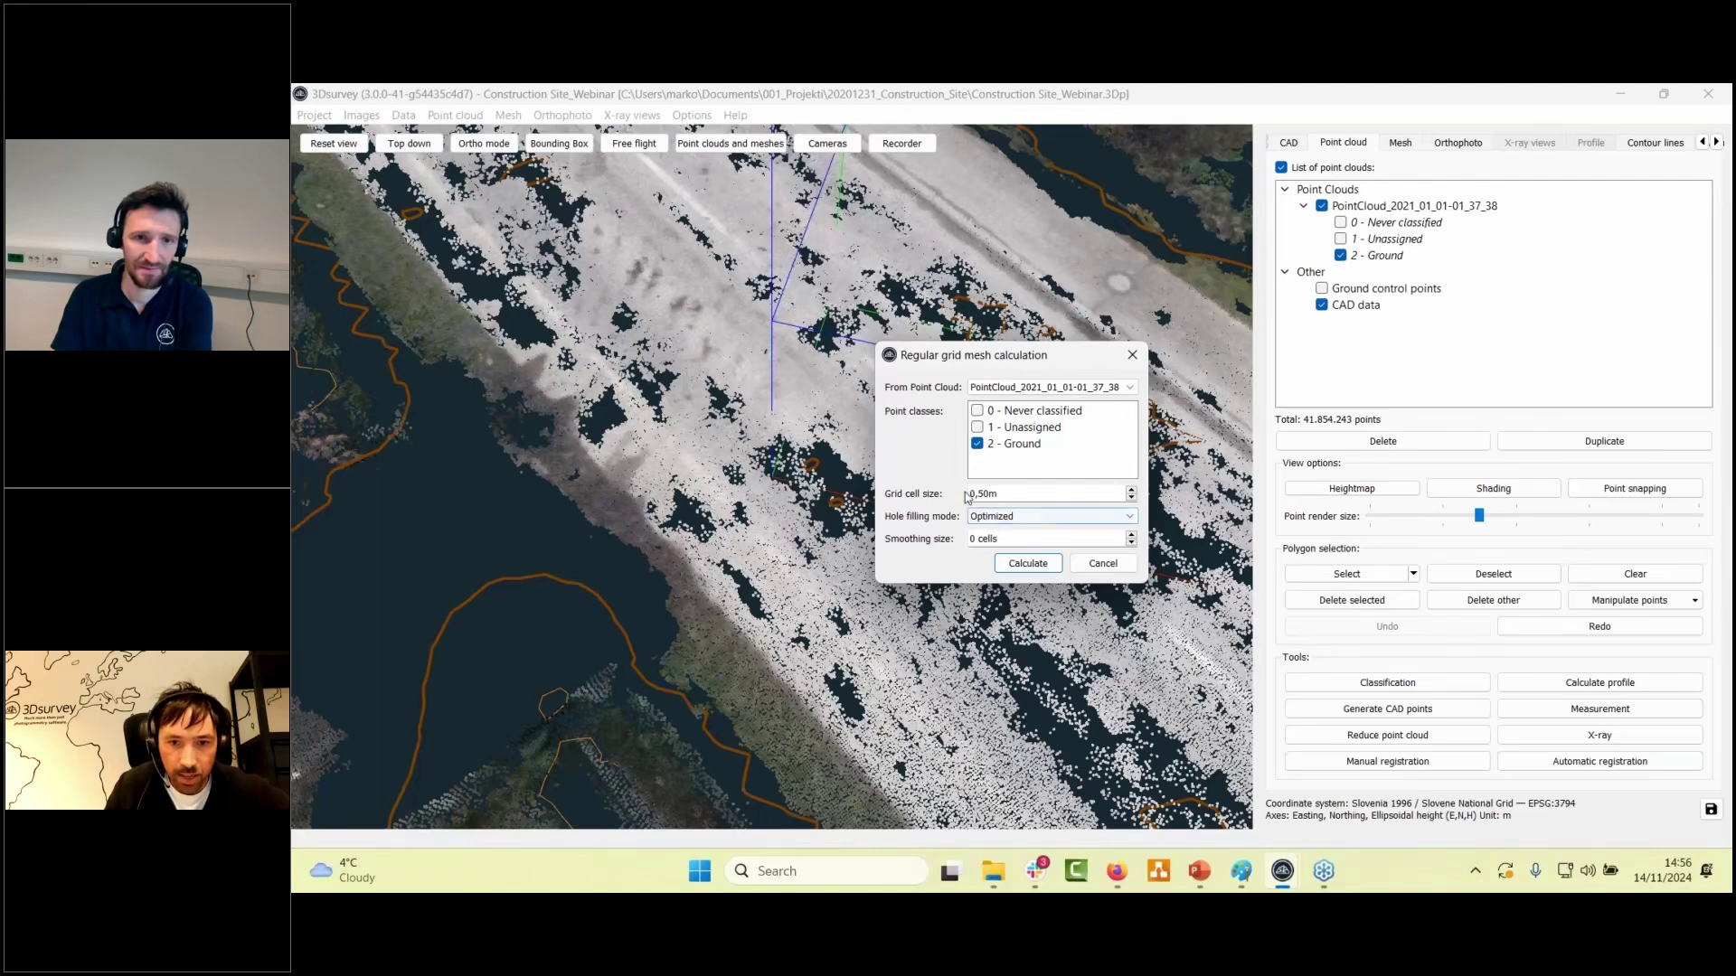
left_click(1131, 535)
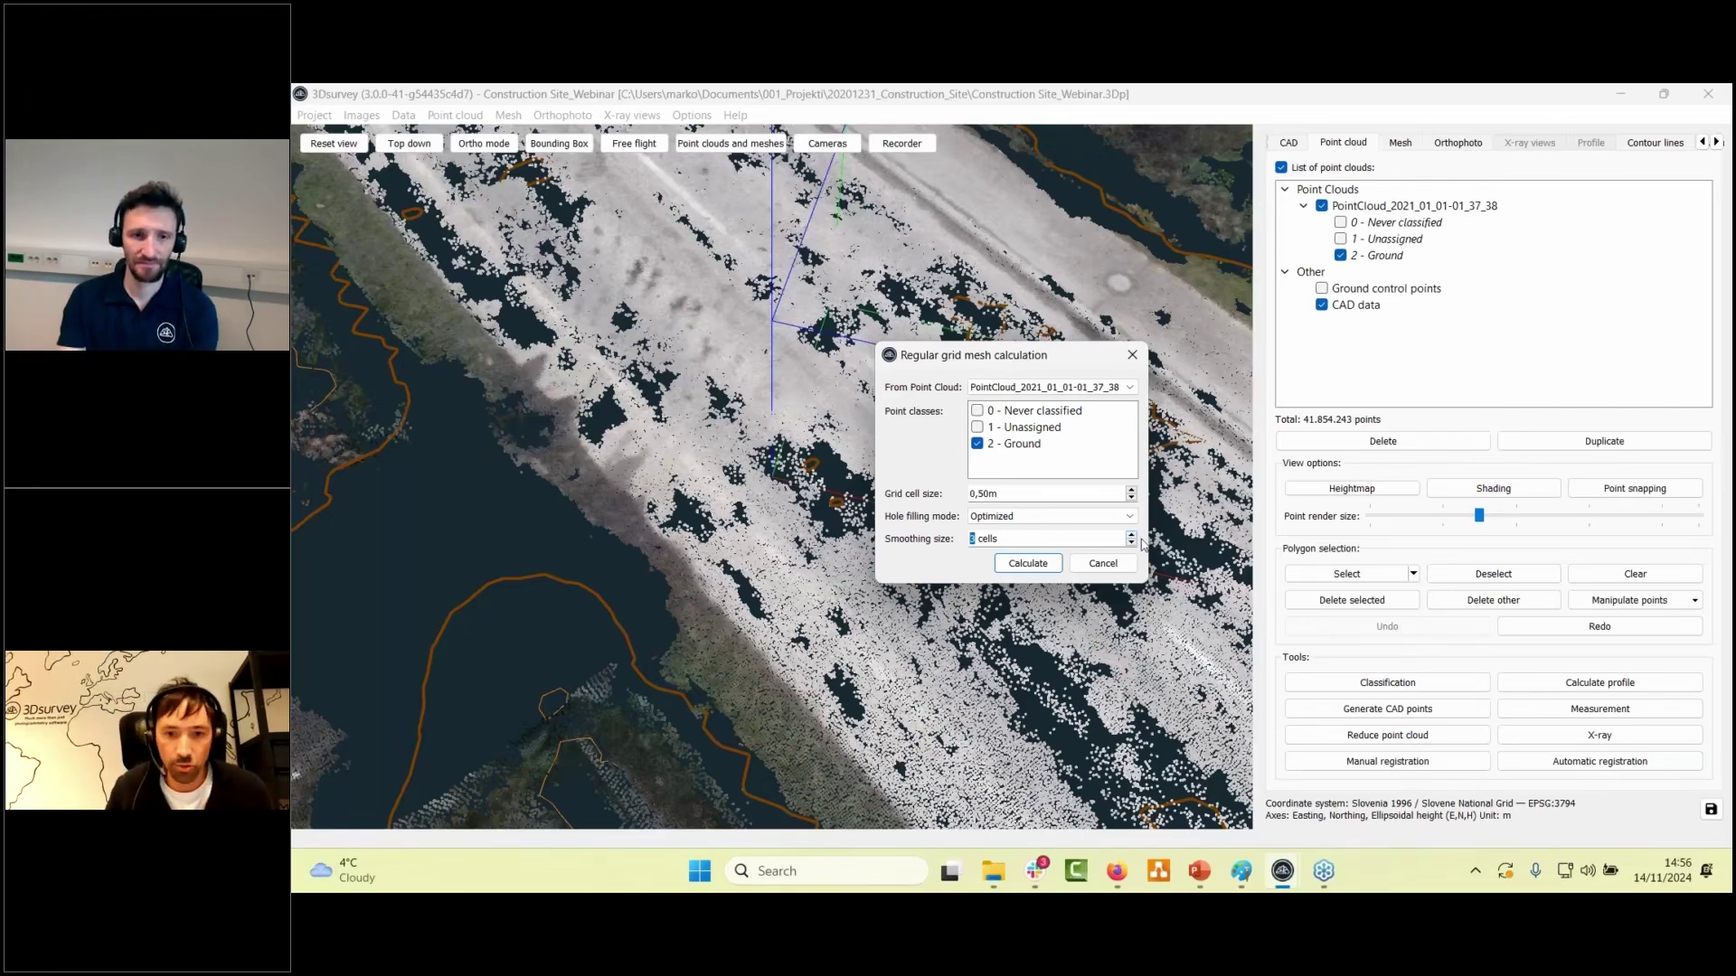
left_click(1028, 563)
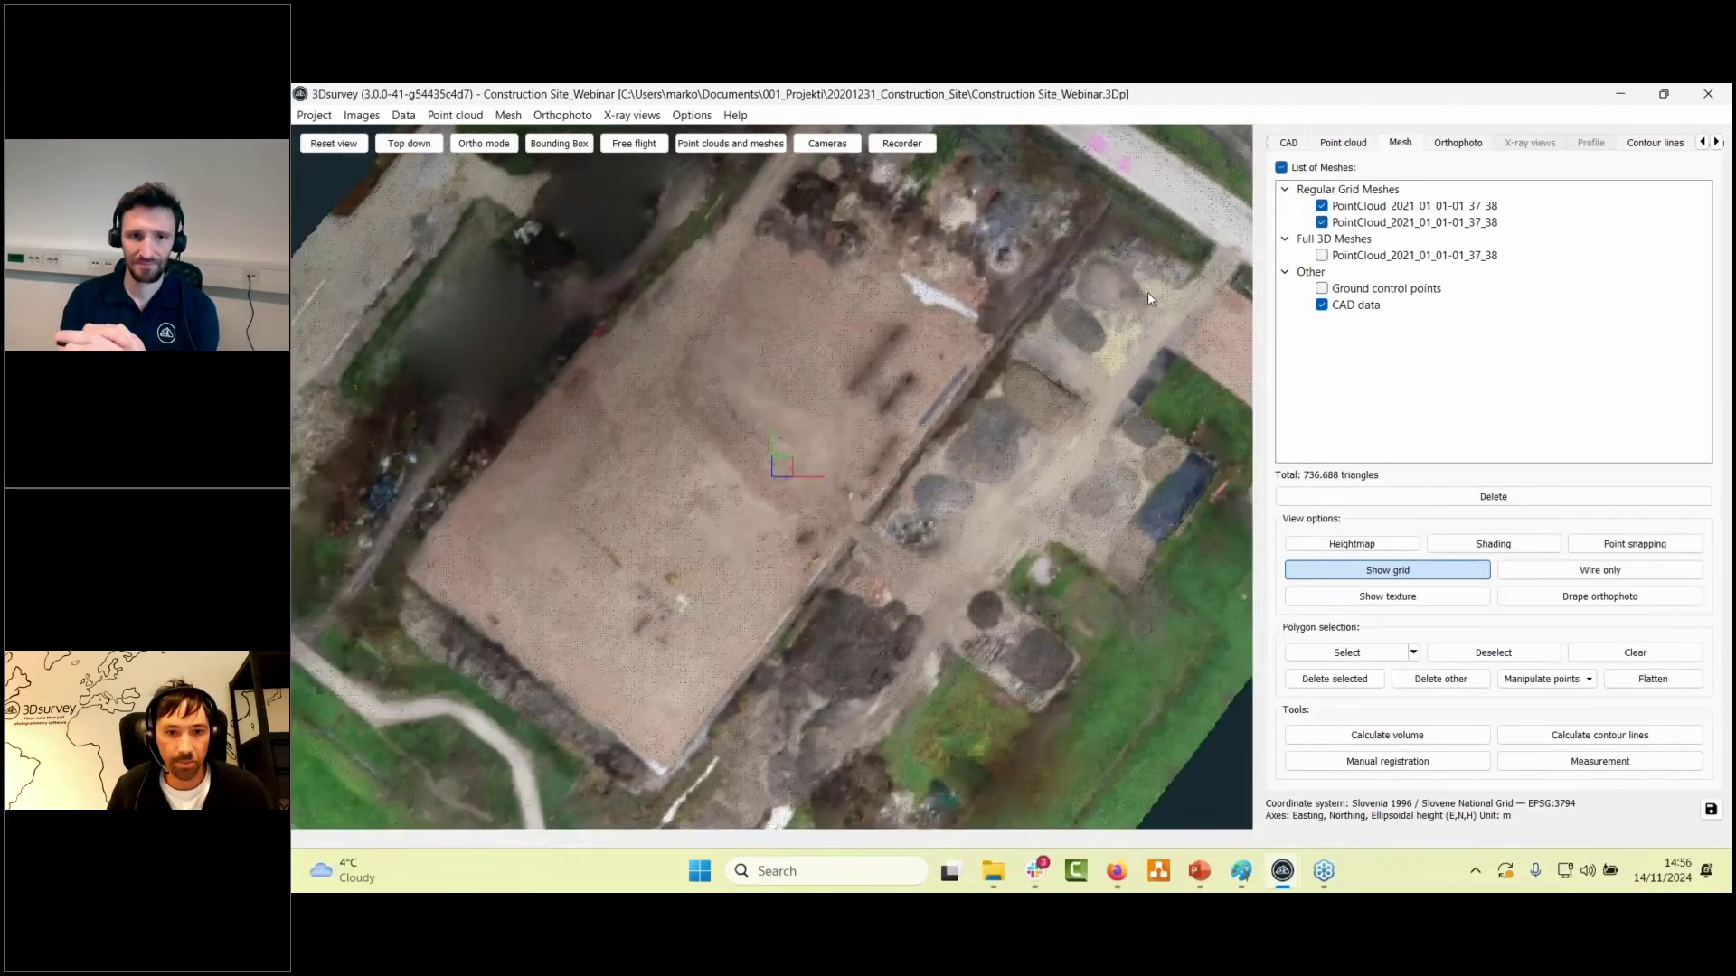
left_click_drag(1147, 291, 736, 504)
scroll(736, 505, "up", 5)
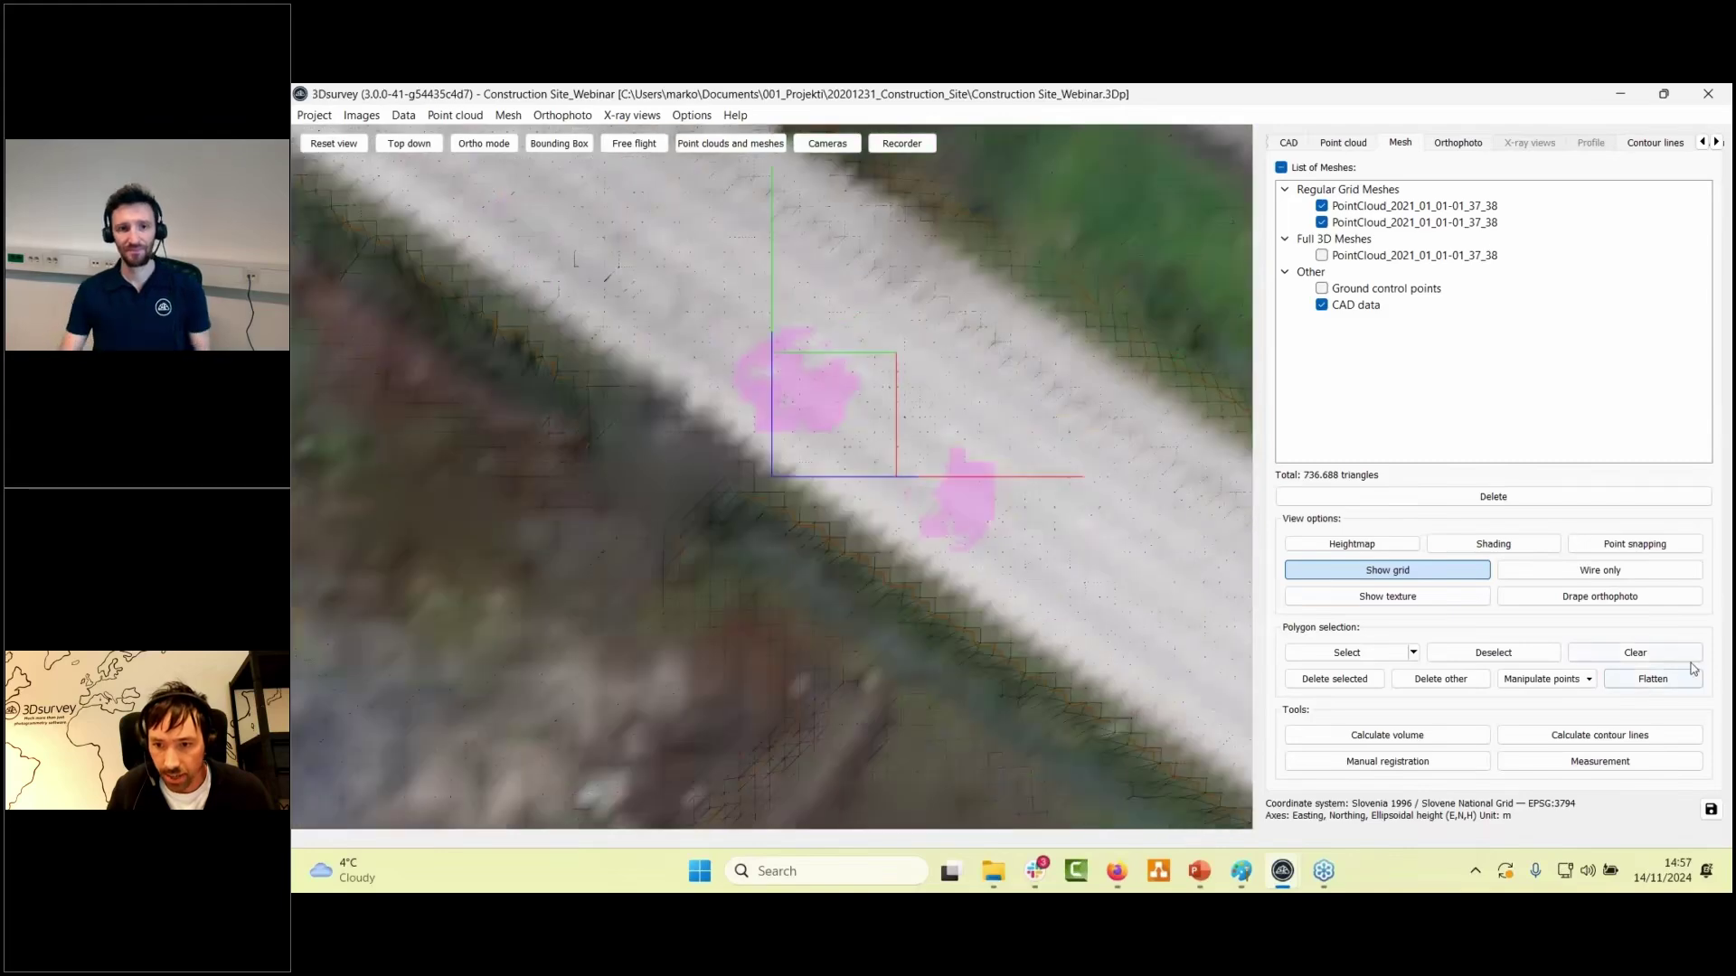
left_click(1687, 660)
scroll(937, 506, "down", 1)
scroll(938, 507, "down", 2)
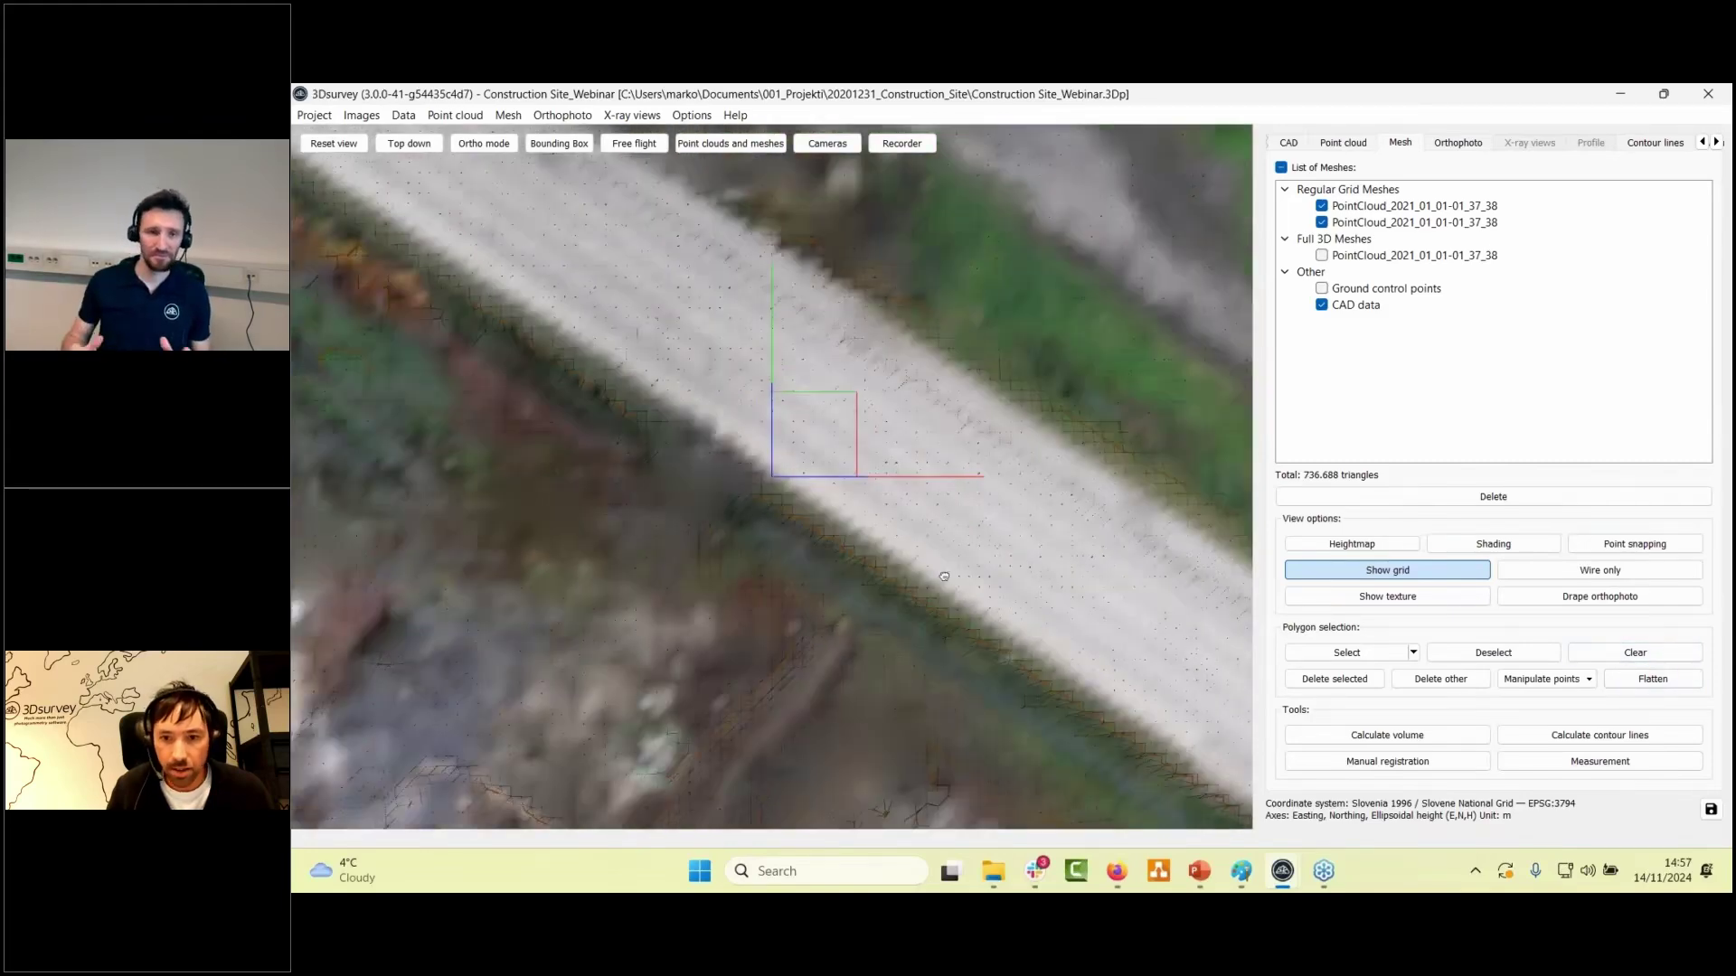
left_click(1347, 653)
scroll(613, 335, "up", 1)
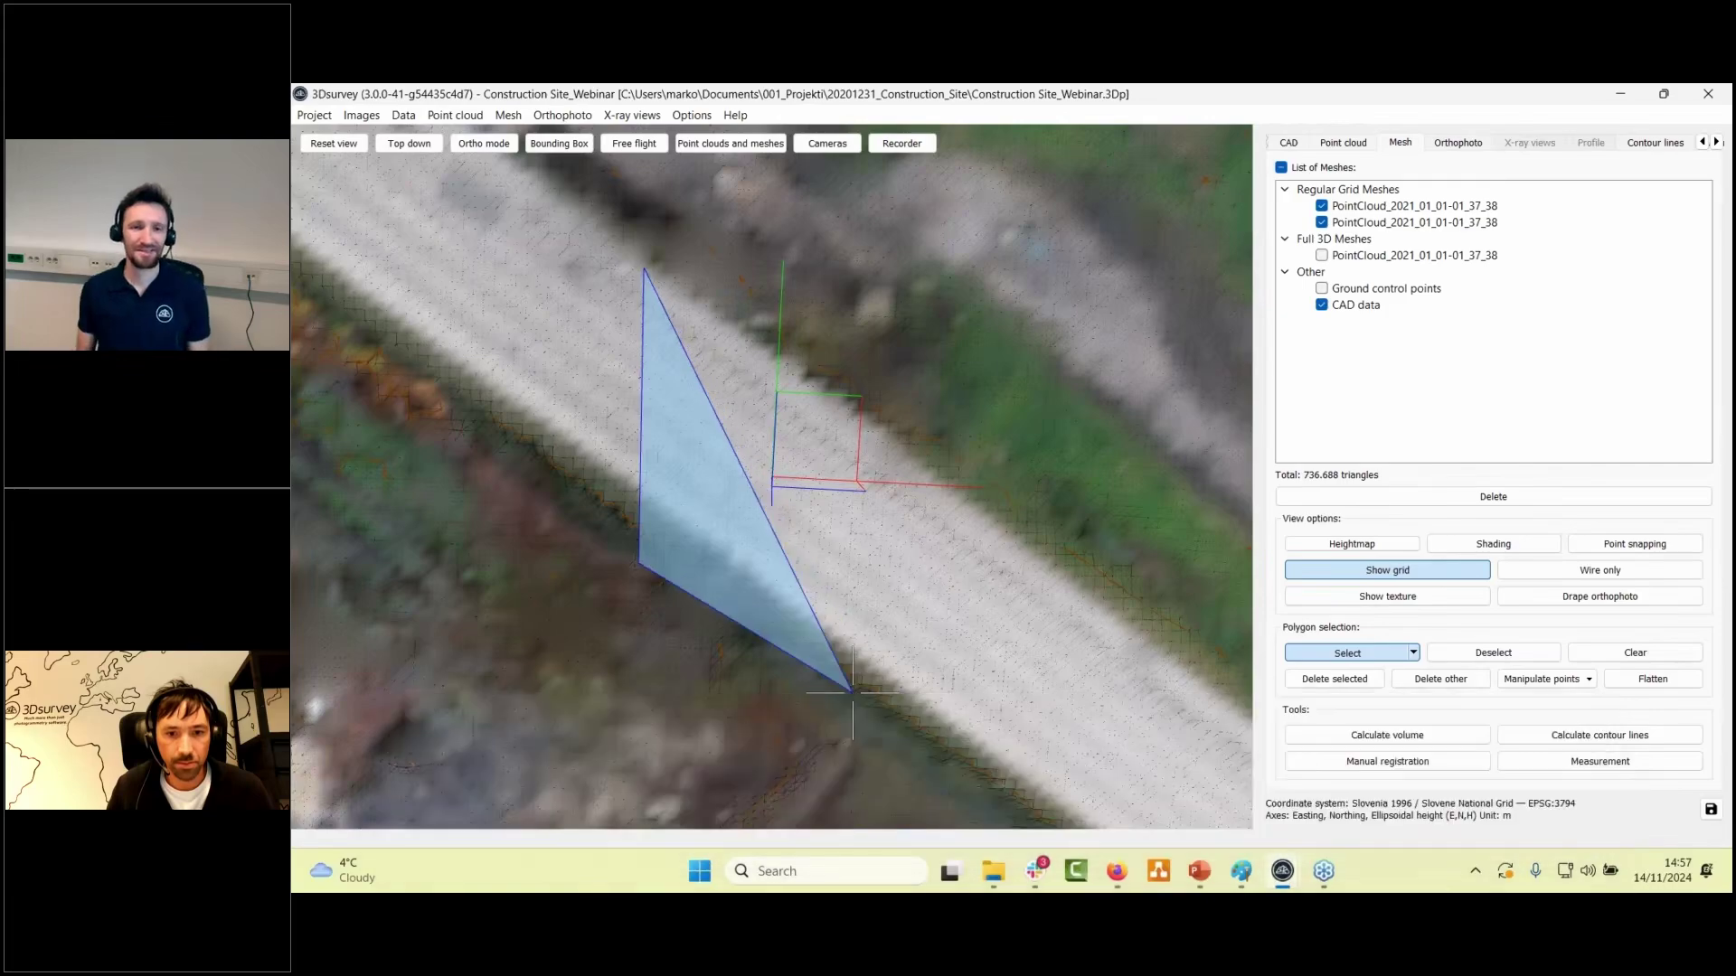
left_click(853, 689)
double_click(1136, 487)
left_click_drag(1058, 493, 912, 615)
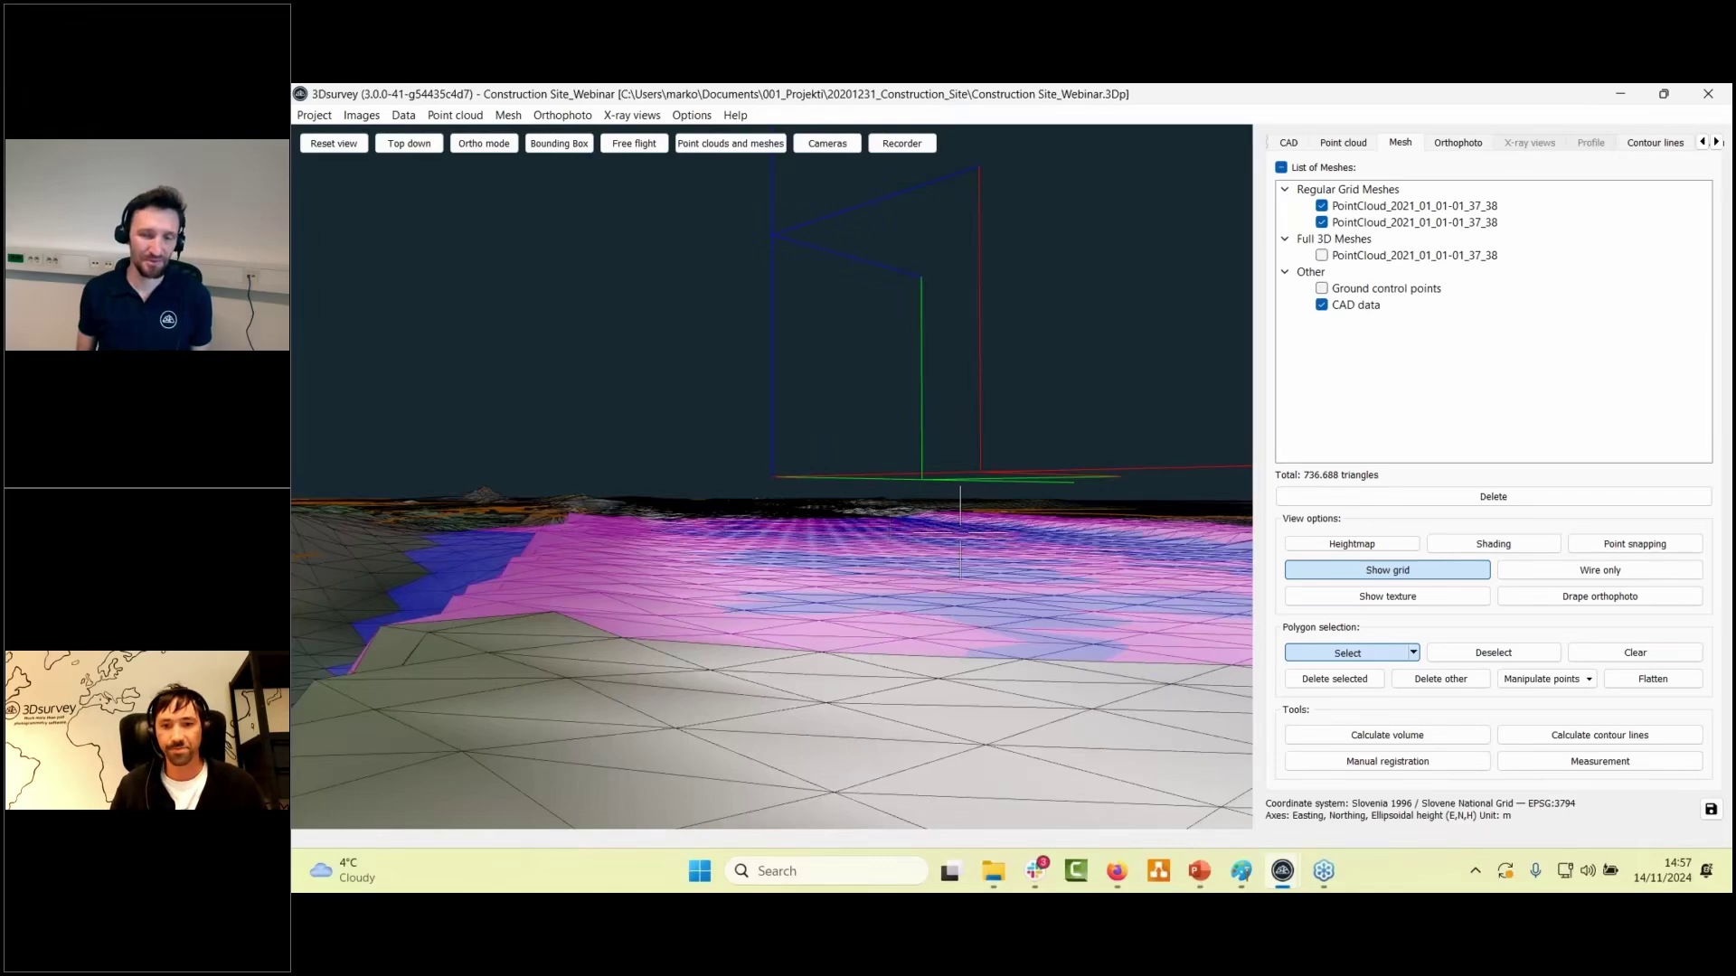
left_click(1321, 207)
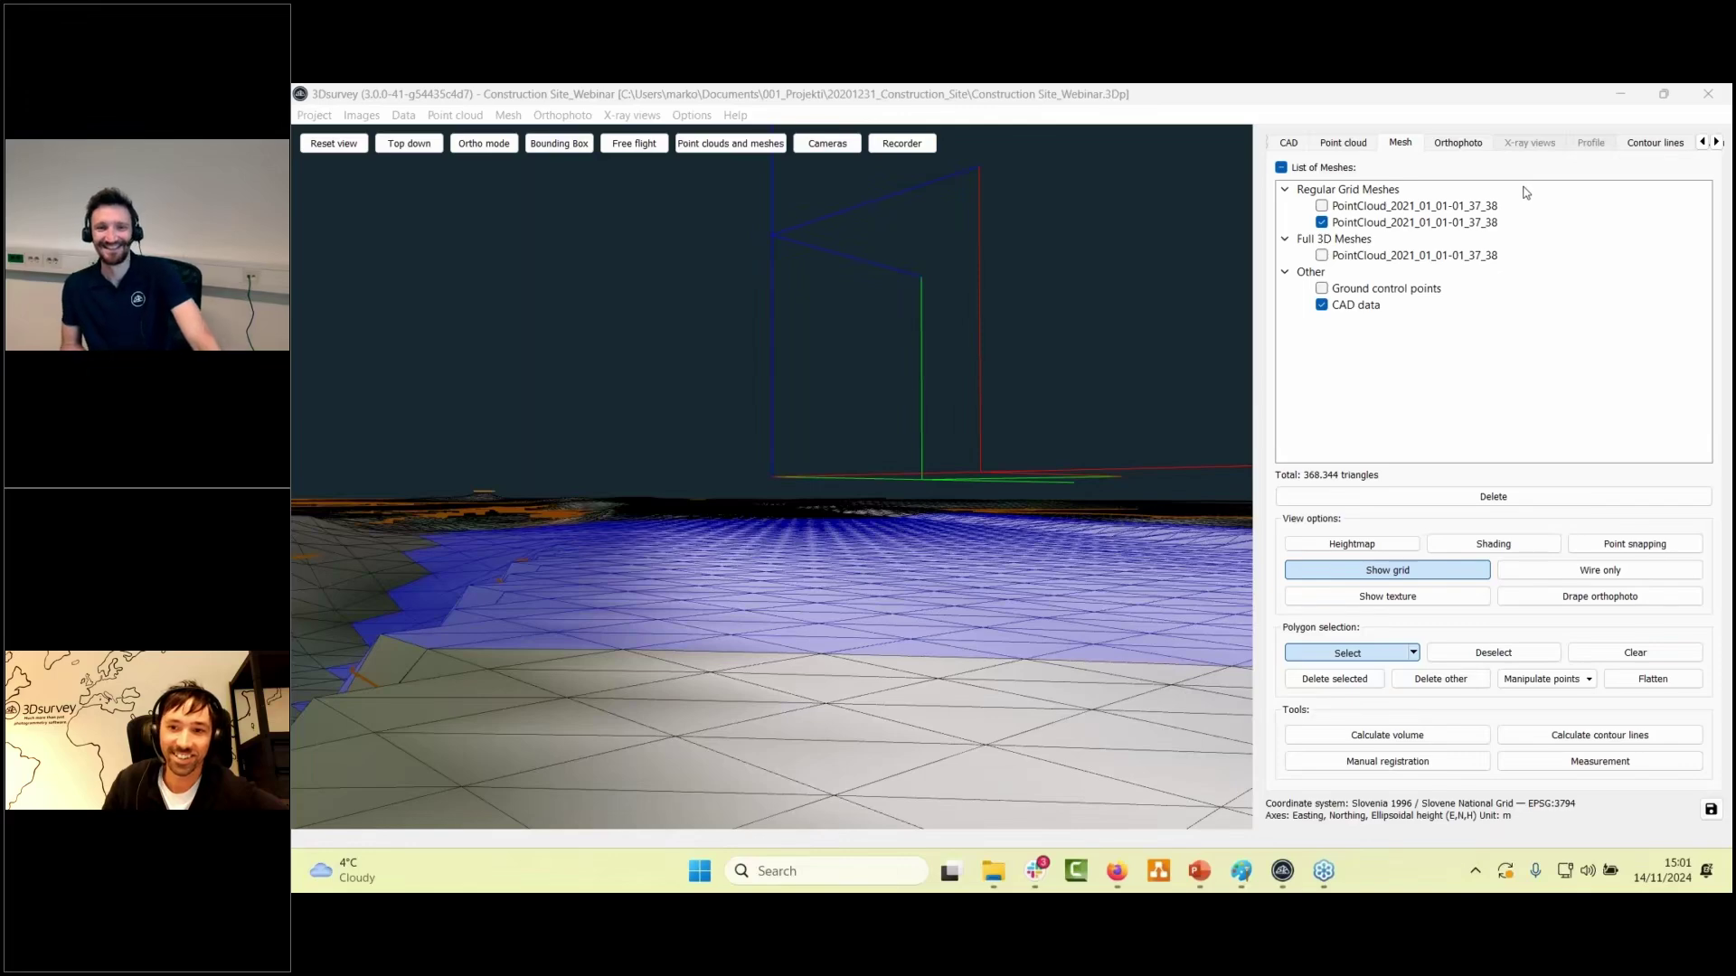
left_click(1073, 469)
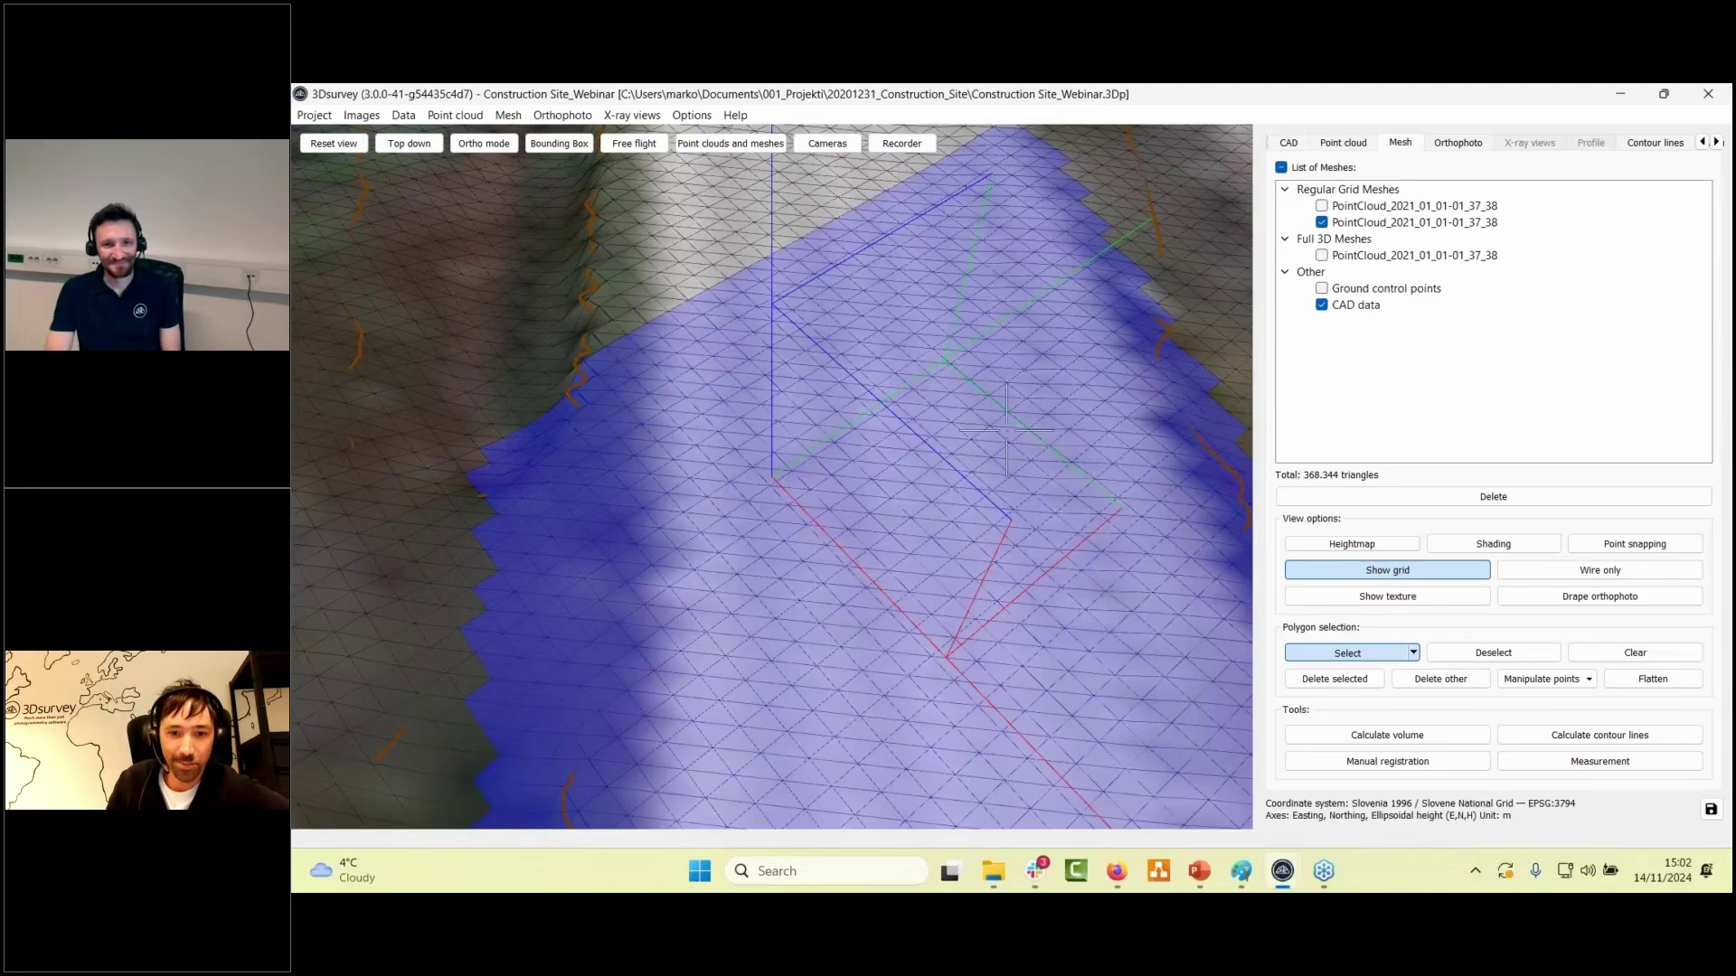
left_click_drag(1002, 458, 1030, 542)
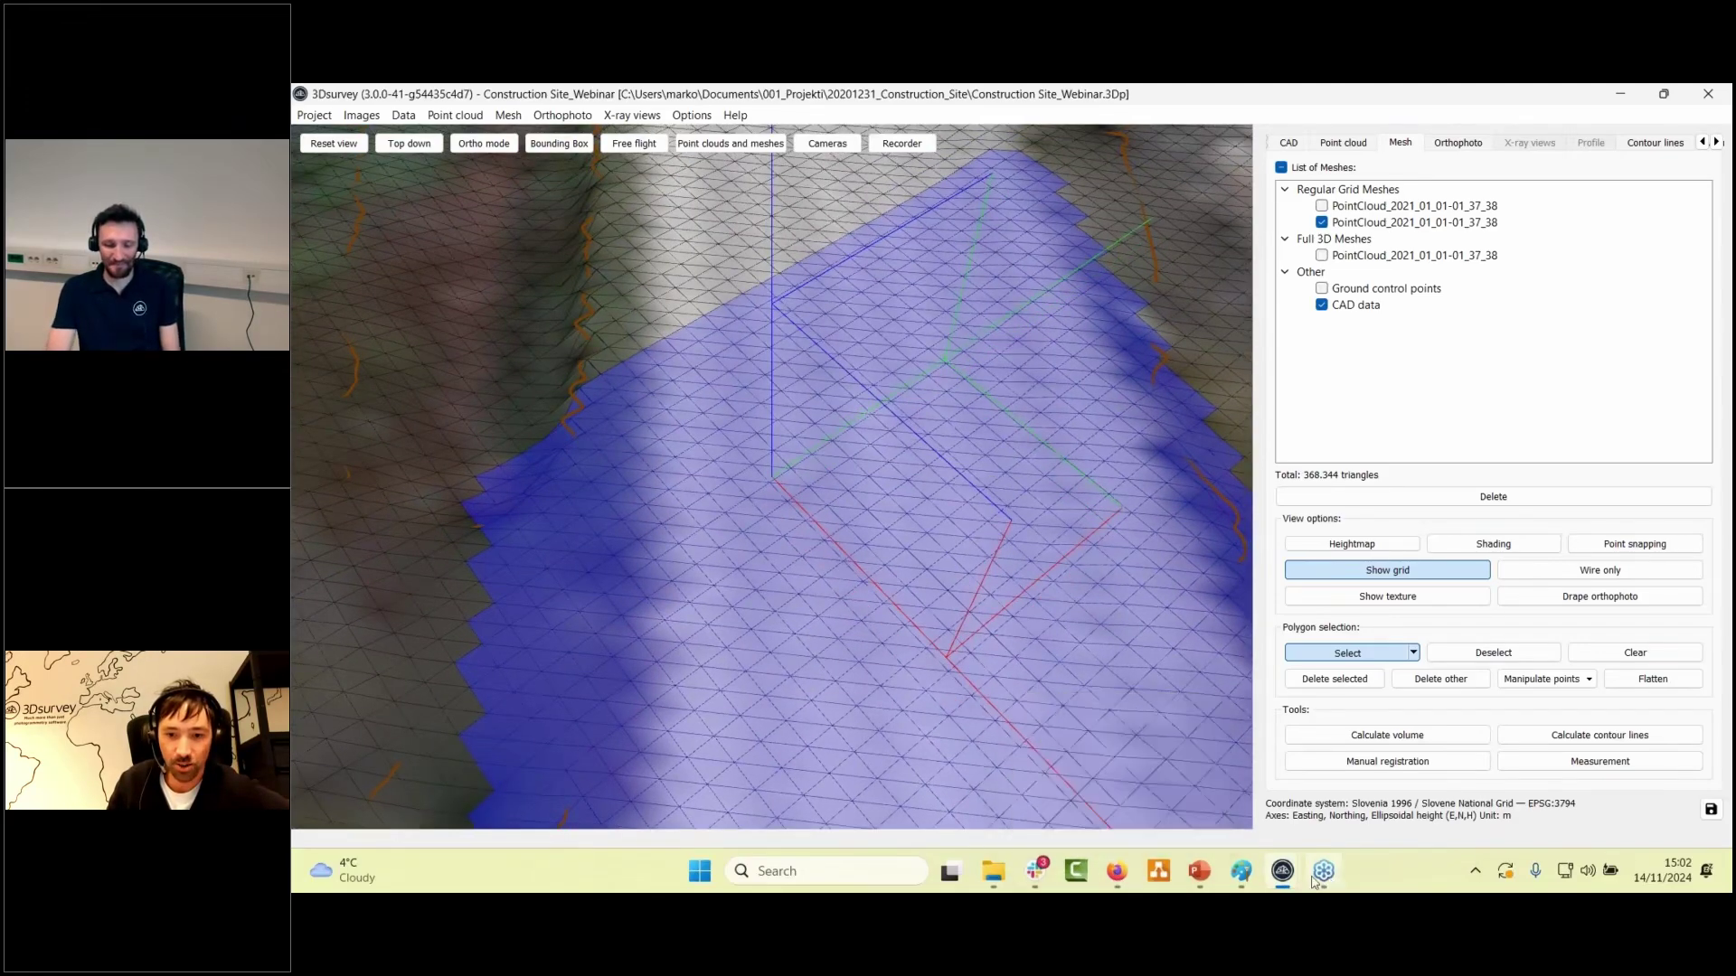
mouse_move(1282, 873)
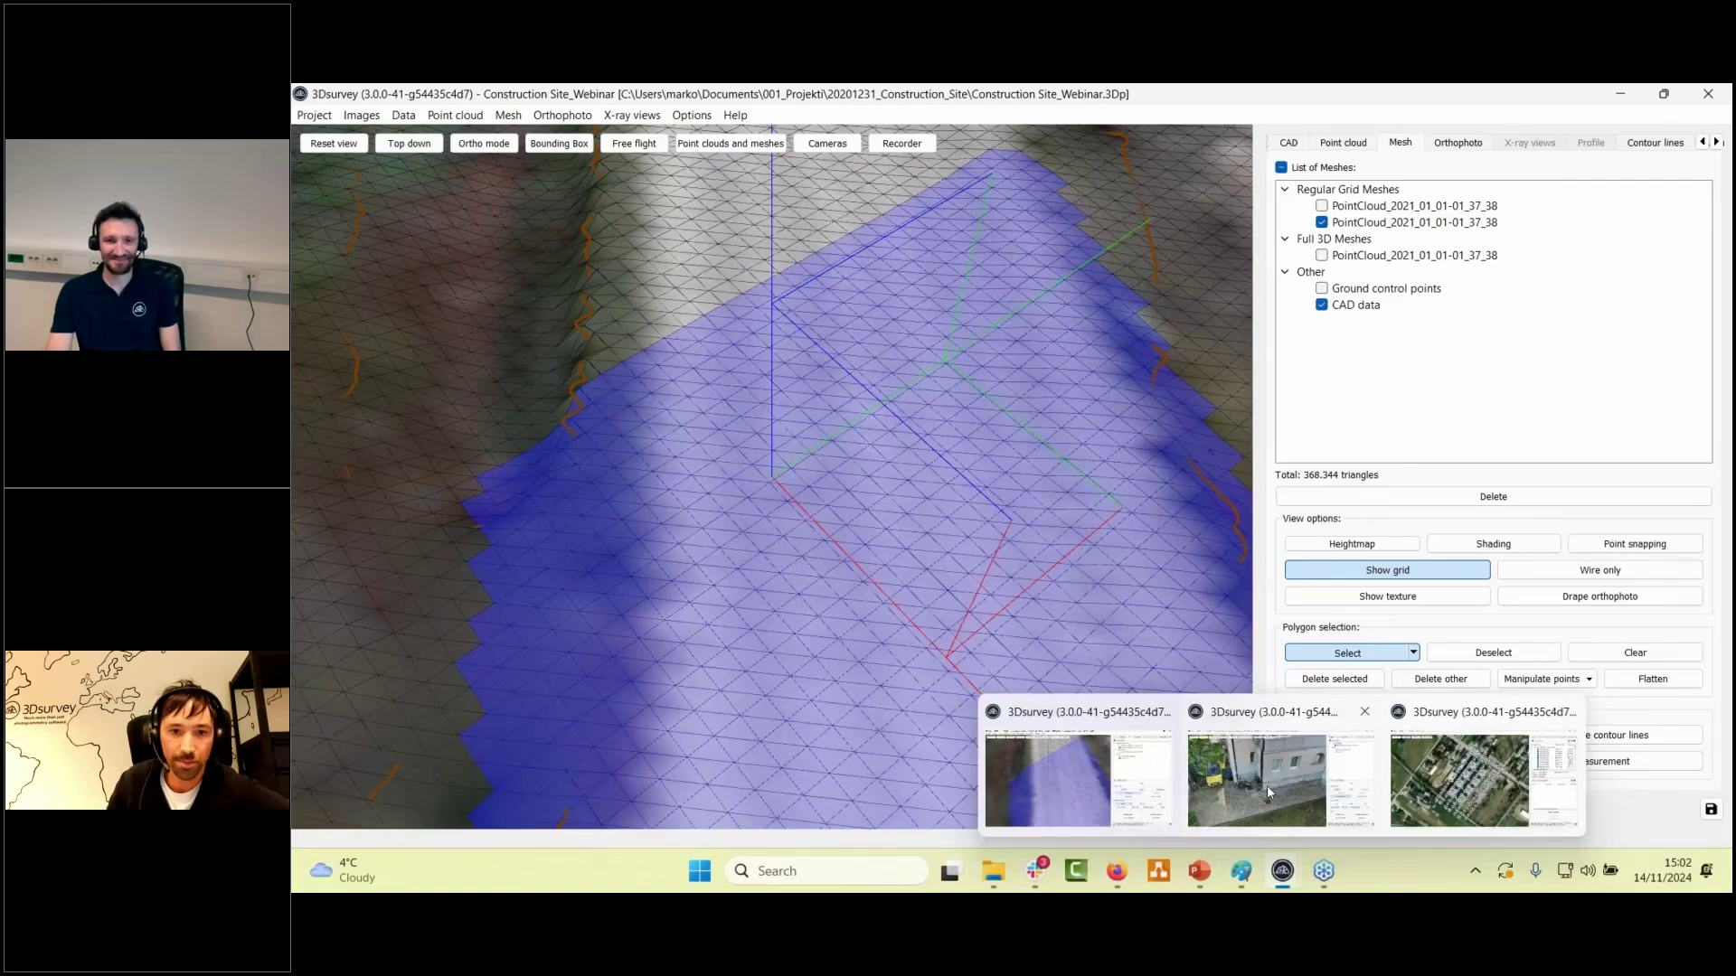
left_click(1266, 786)
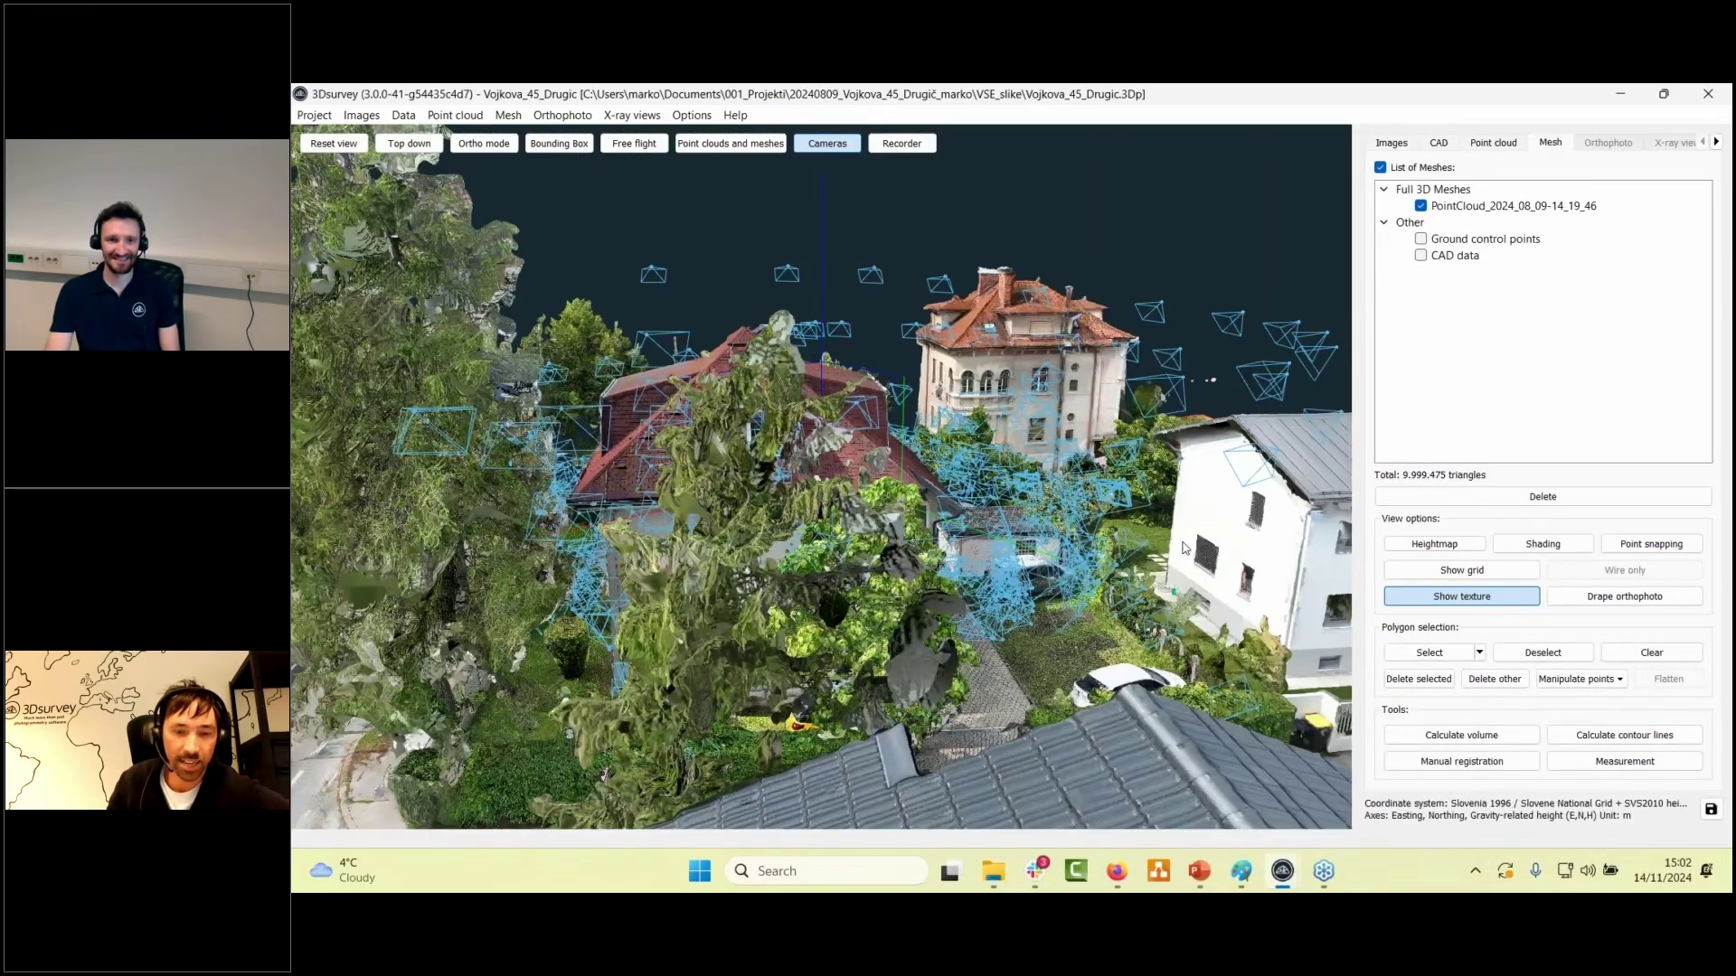
left_click_drag(1185, 548, 850, 496)
right_click_drag(849, 495, 985, 334)
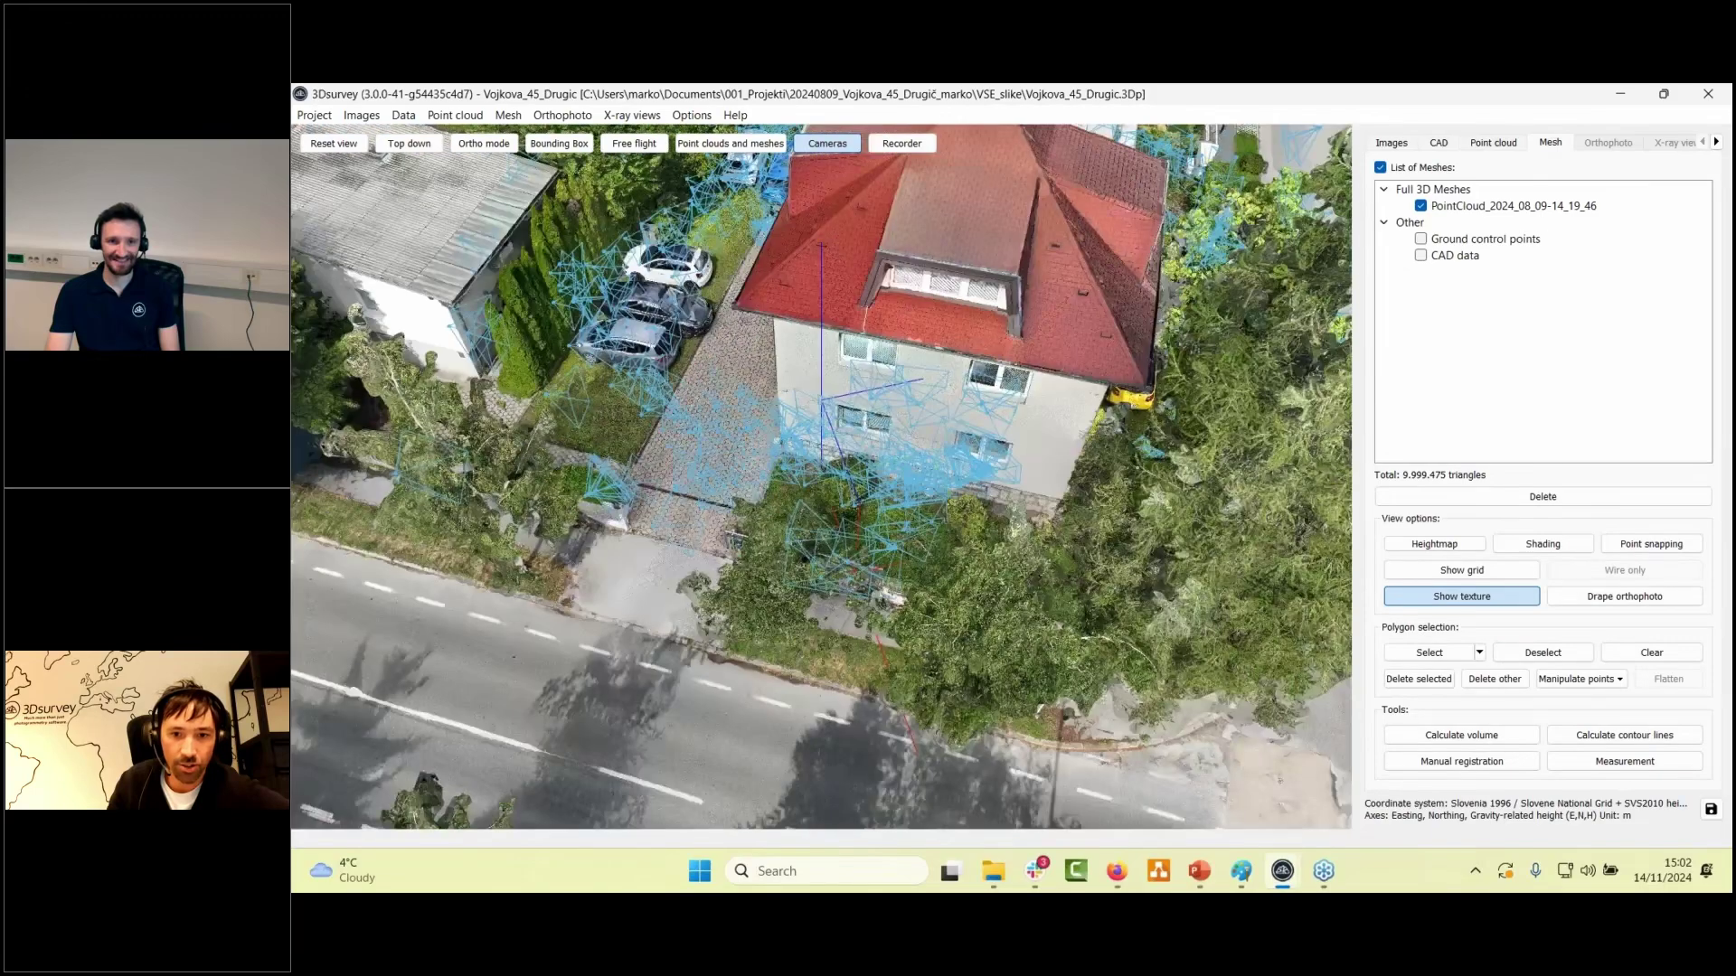
right_click_drag(633, 605, 746, 720)
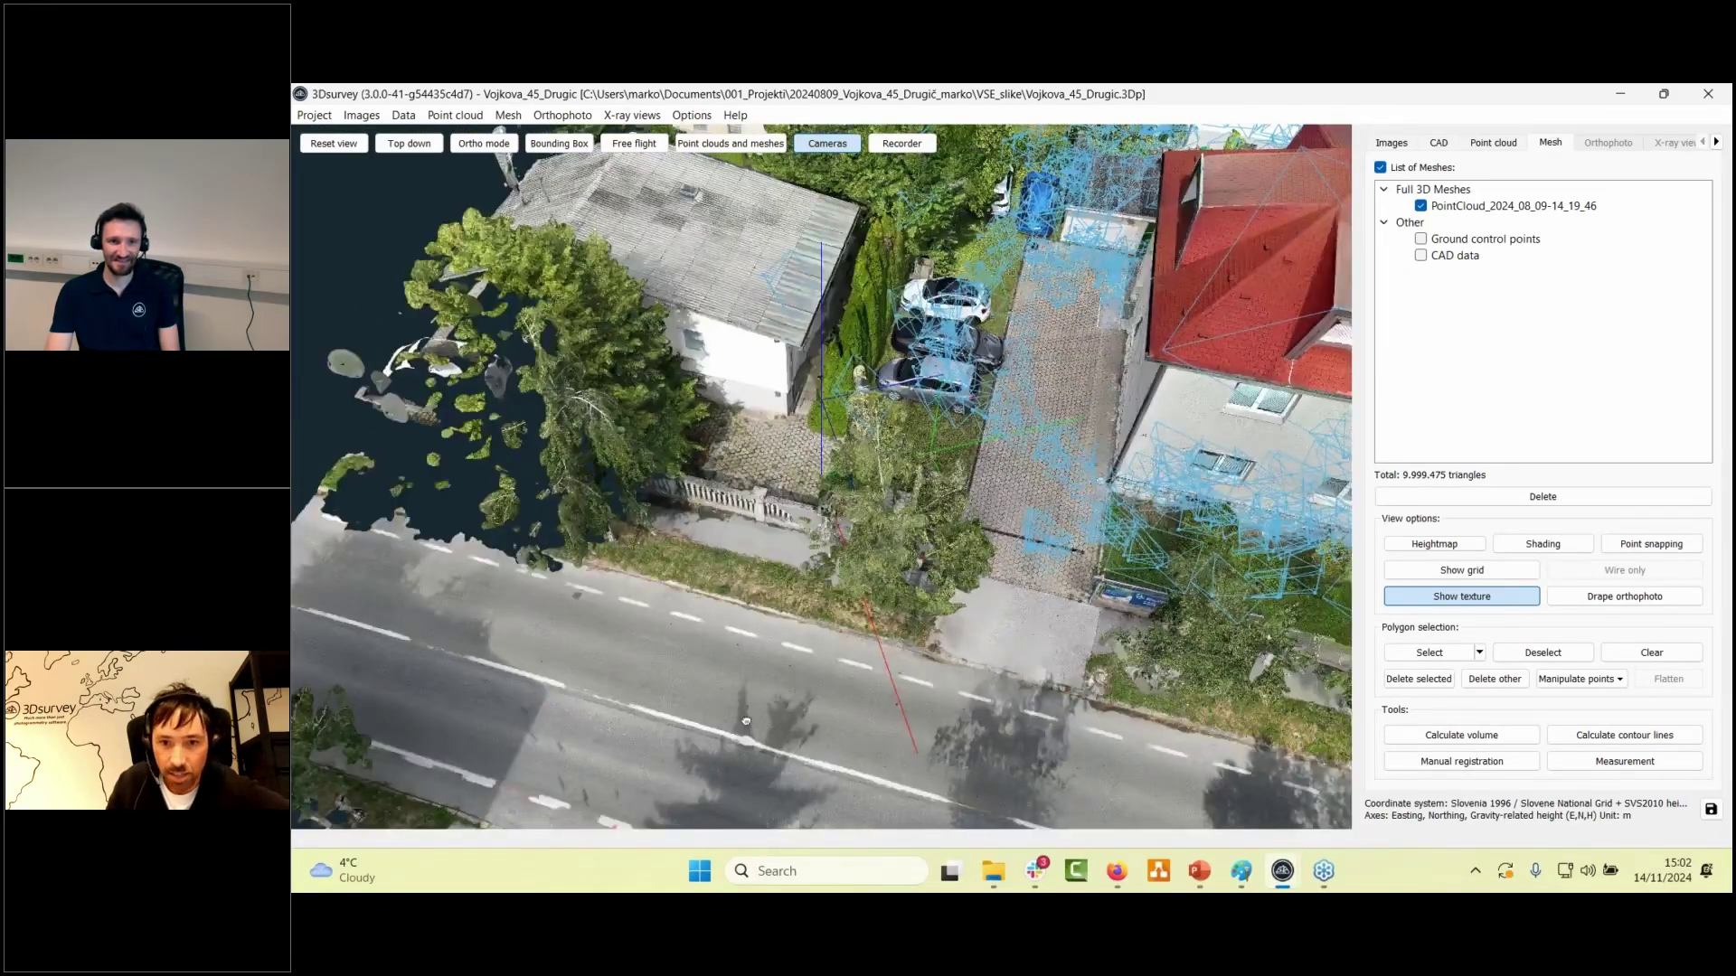
left_click_drag(746, 721, 1173, 463)
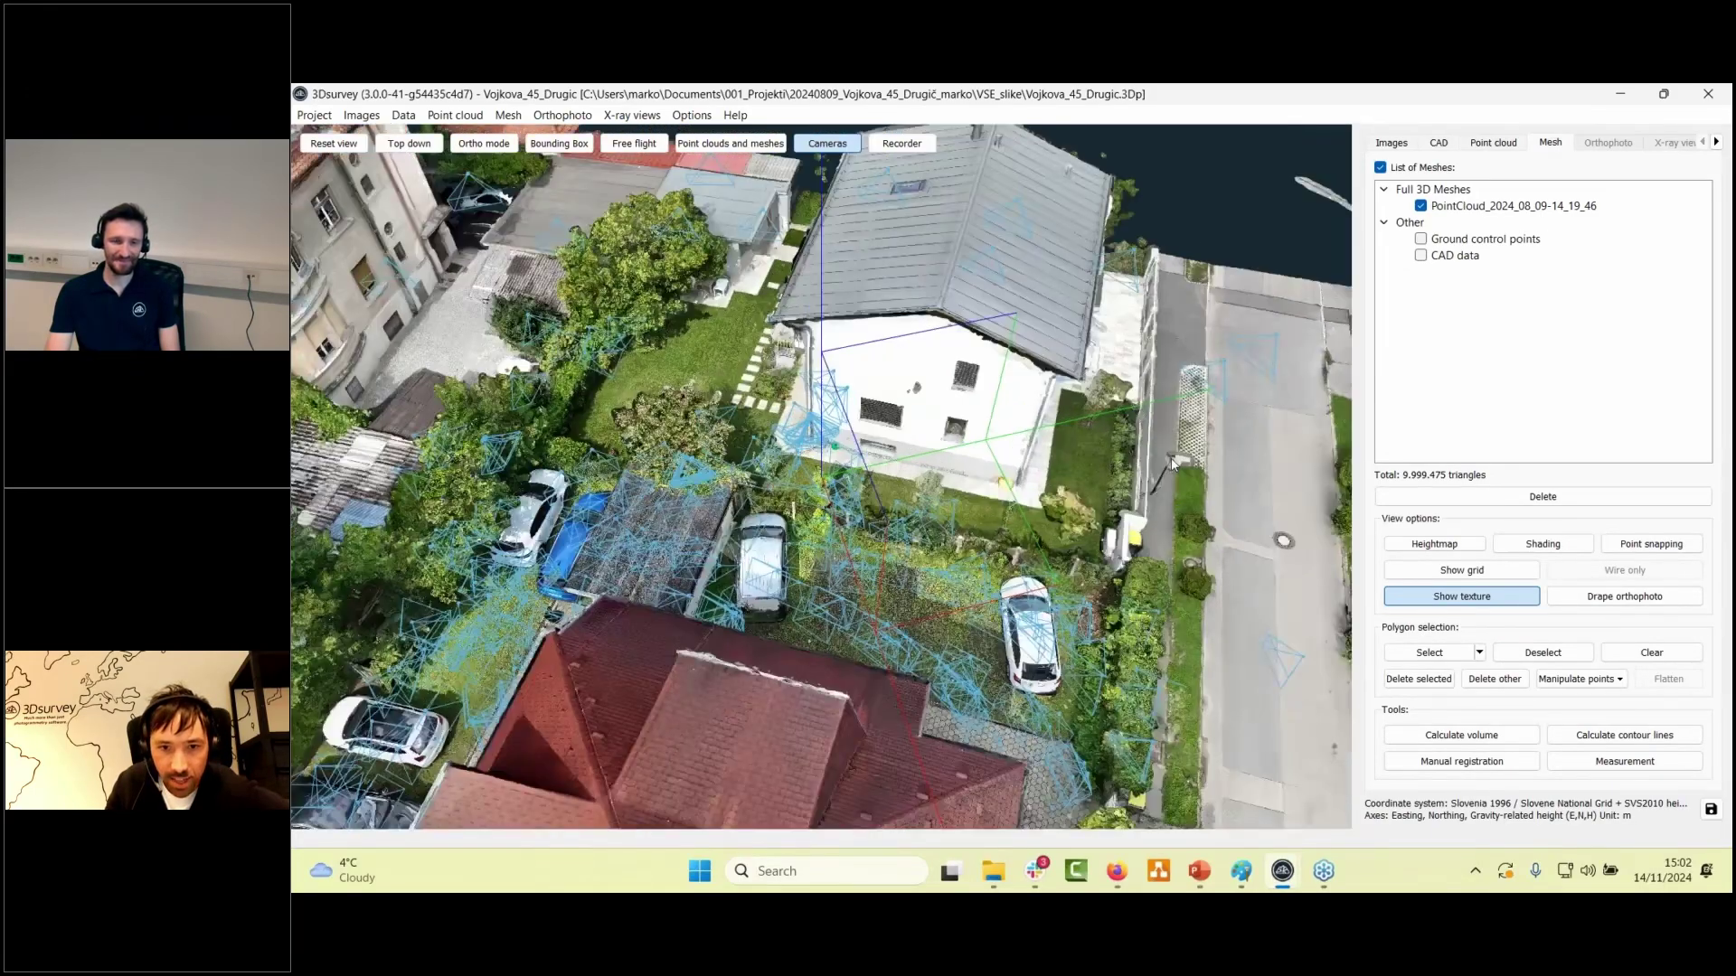
scroll(1173, 464, "up", 10)
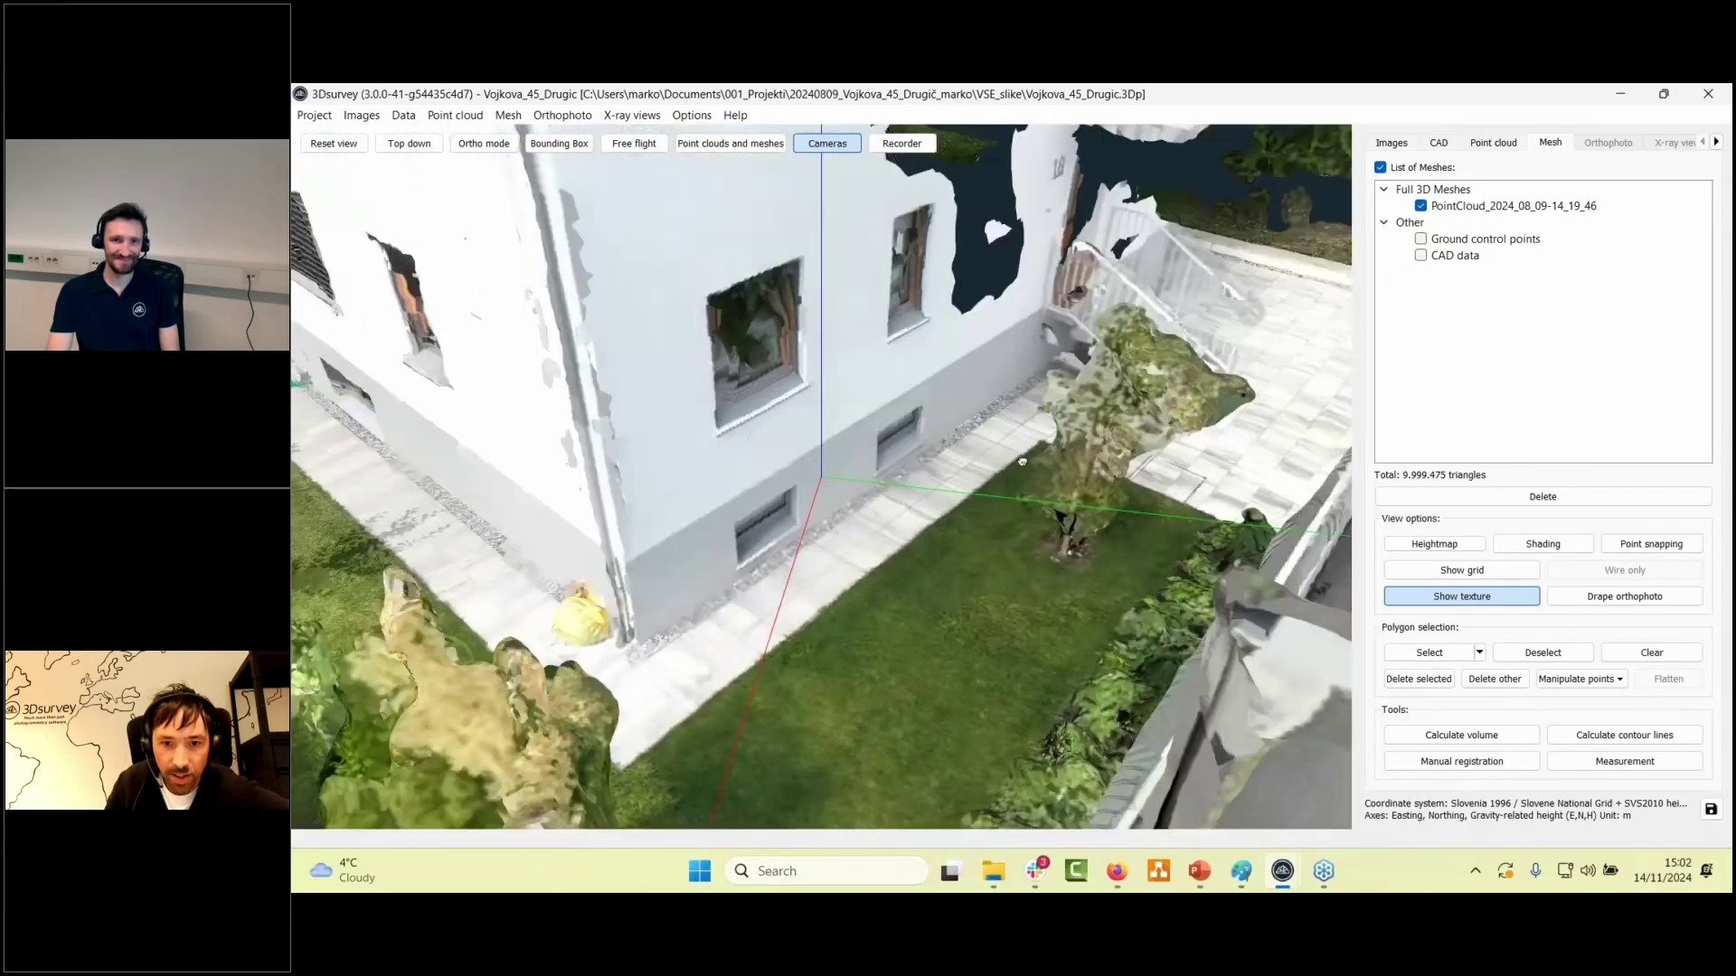
mouse_move(1022, 462)
left_mouse_down()
mouse_move(1271, 450)
mouse_move(1151, 509)
mouse_move(1043, 430)
mouse_move(1154, 451)
mouse_move(1085, 489)
mouse_move(1329, 601)
mouse_move(1094, 371)
mouse_move(1083, 310)
mouse_move(918, 492)
mouse_move(995, 418)
mouse_move(1111, 581)
mouse_move(1040, 551)
mouse_move(914, 597)
mouse_move(1015, 493)
left_mouse_up()
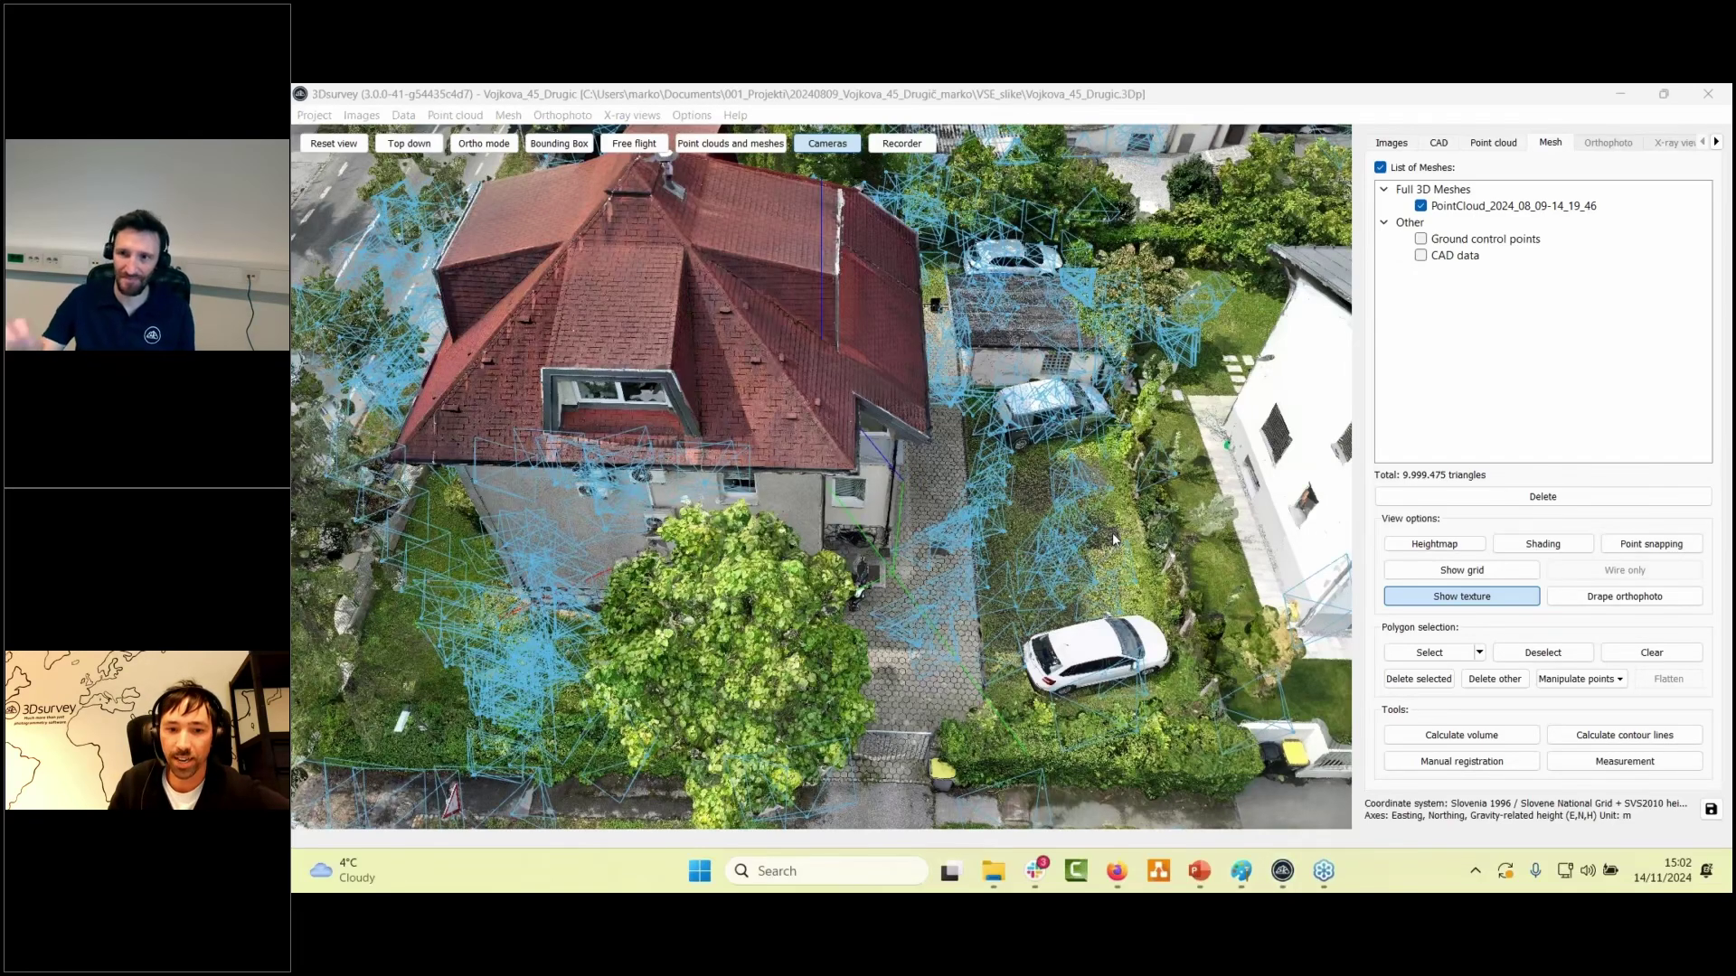
left_click(1501, 146)
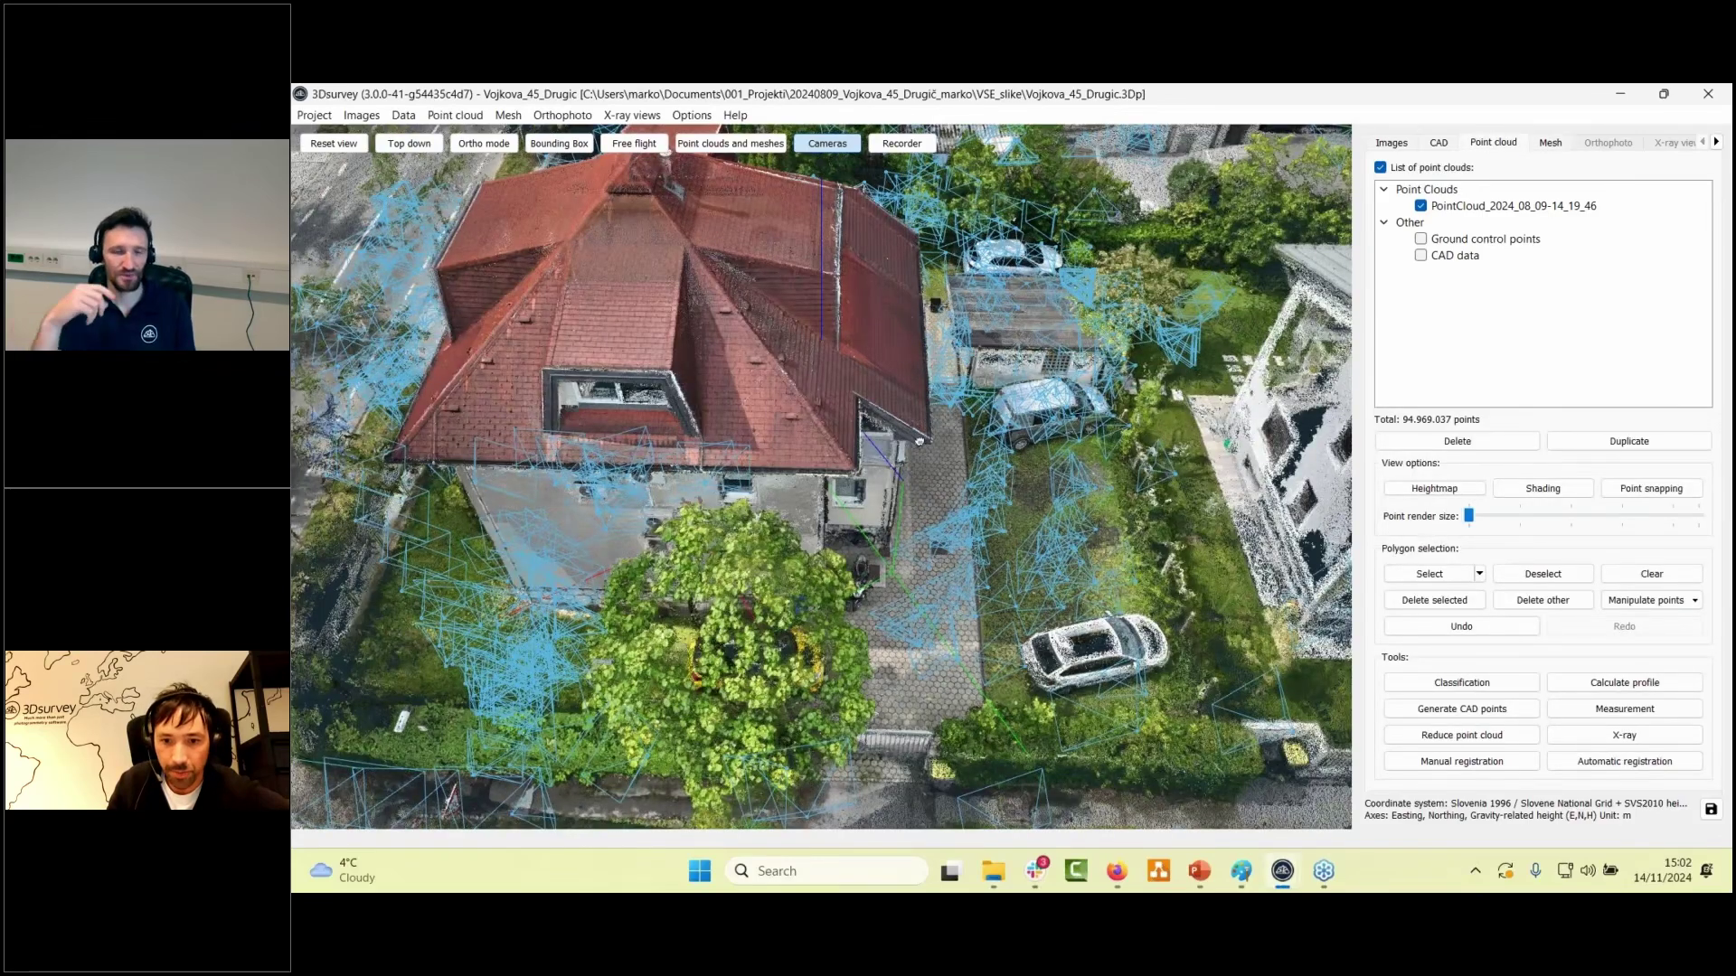
left_click_drag(919, 441, 1168, 422)
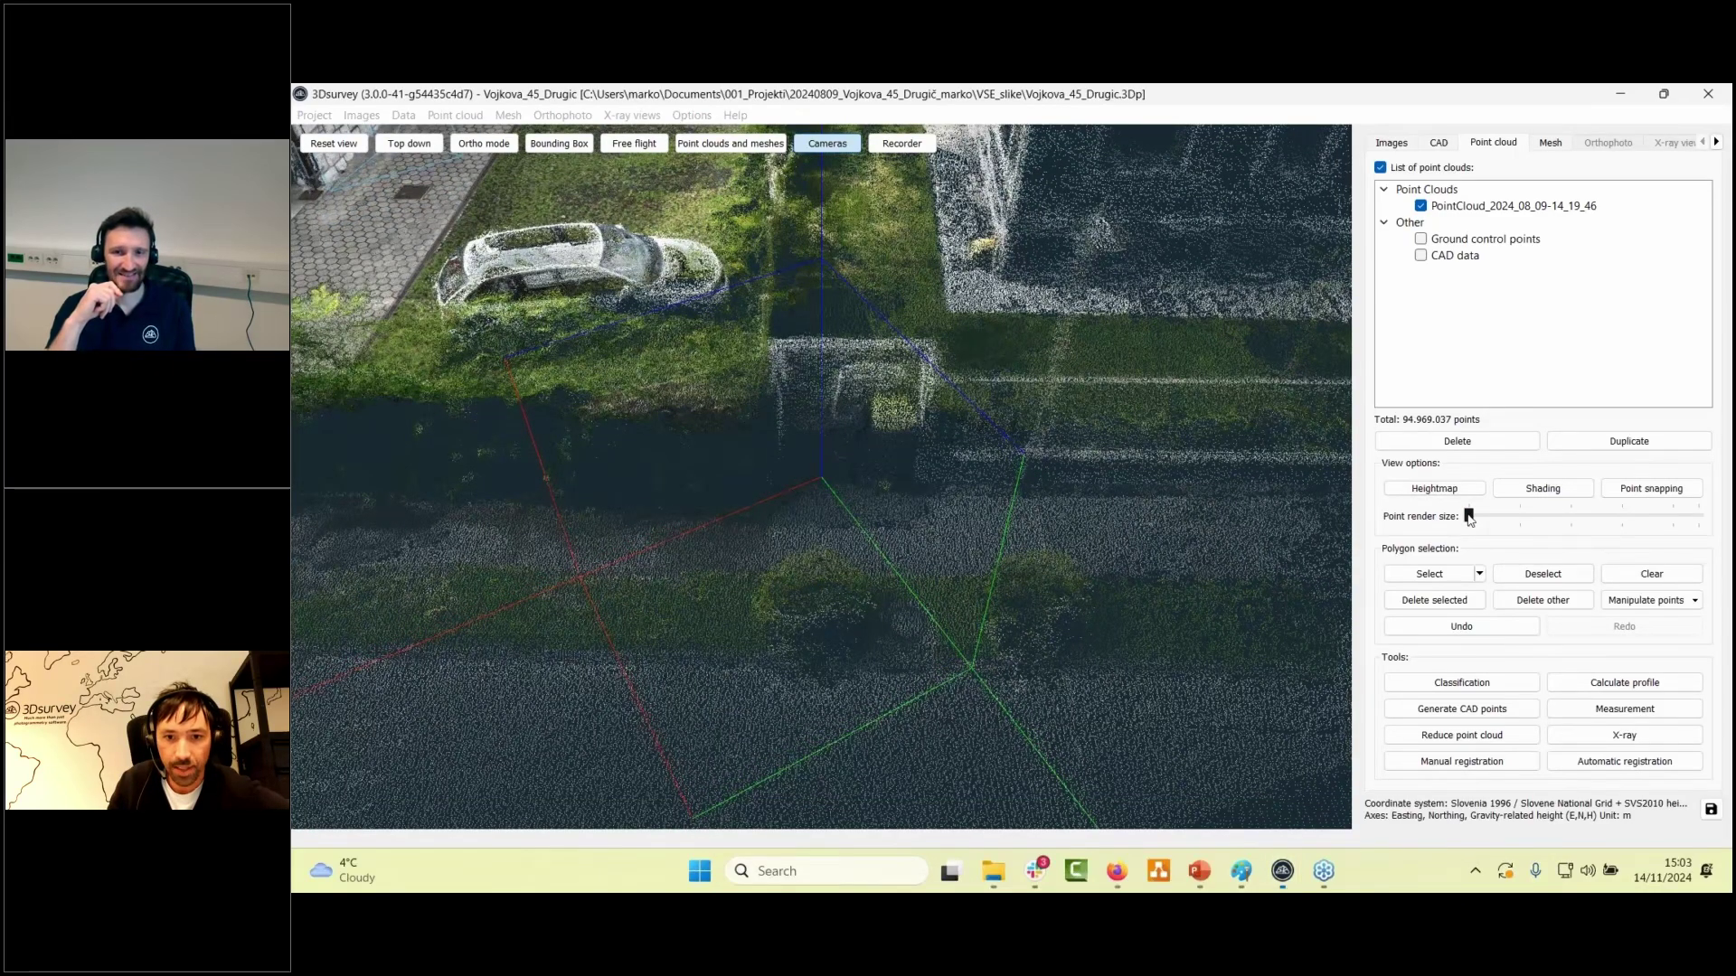
left_click_drag(1468, 516, 1570, 515)
left_click_drag(1061, 371, 1133, 336)
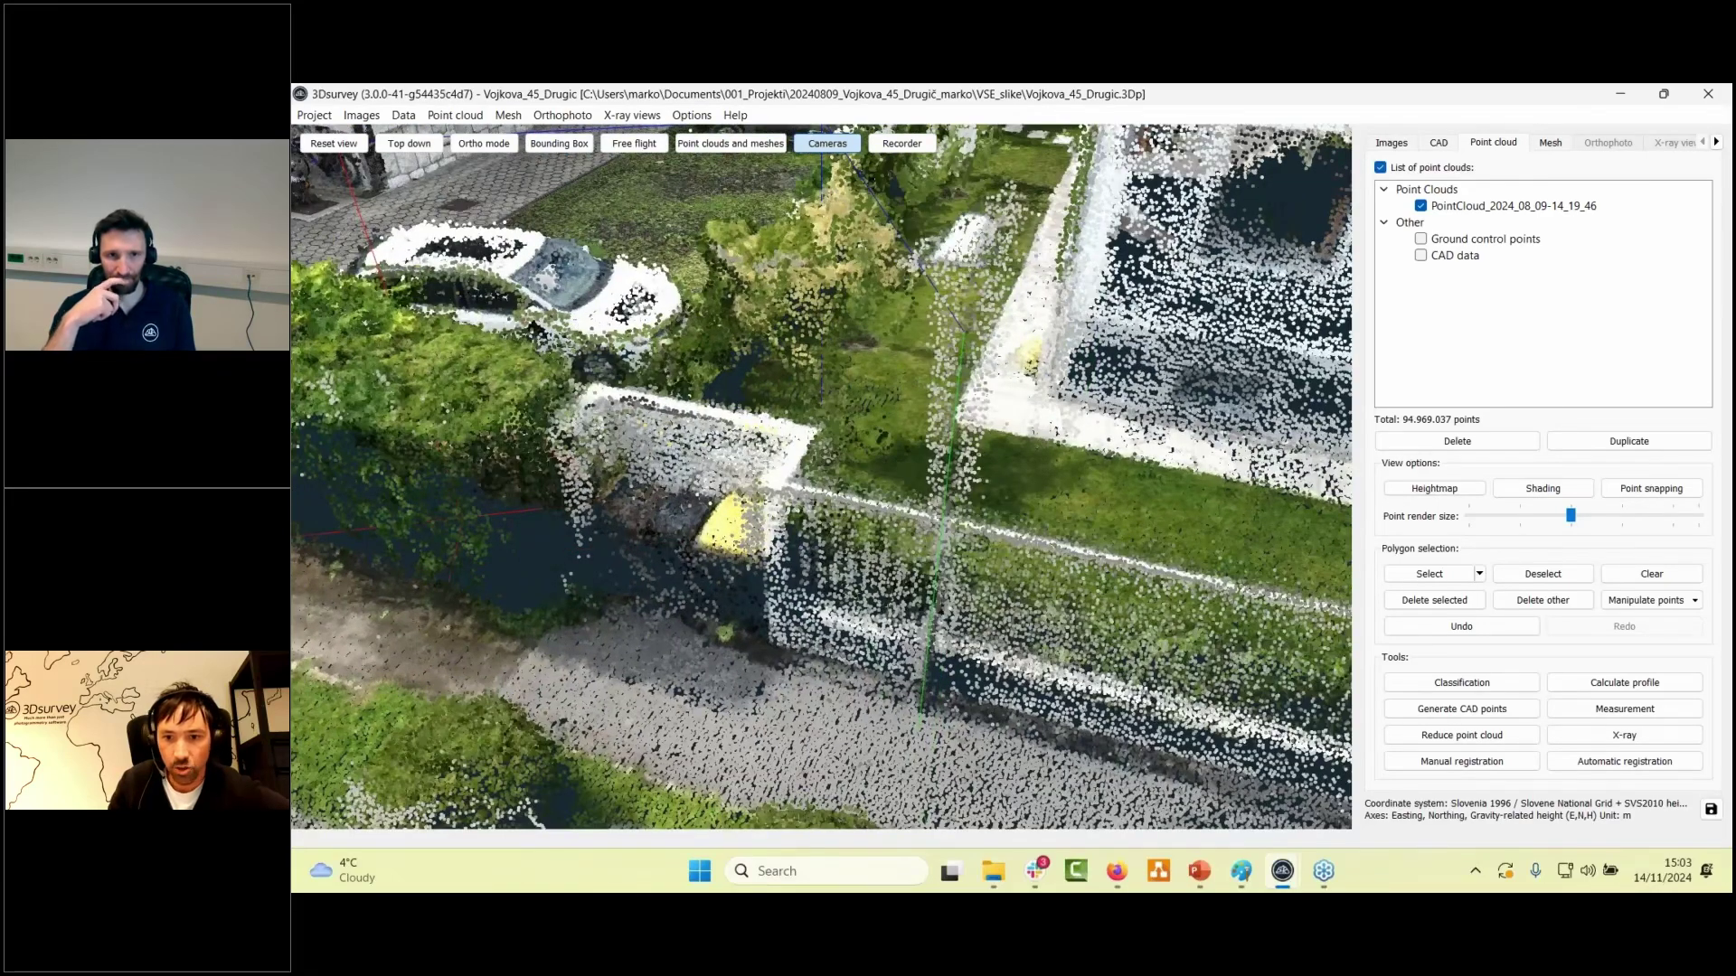
left_click_drag(1571, 515, 1647, 515)
left_click(1479, 573)
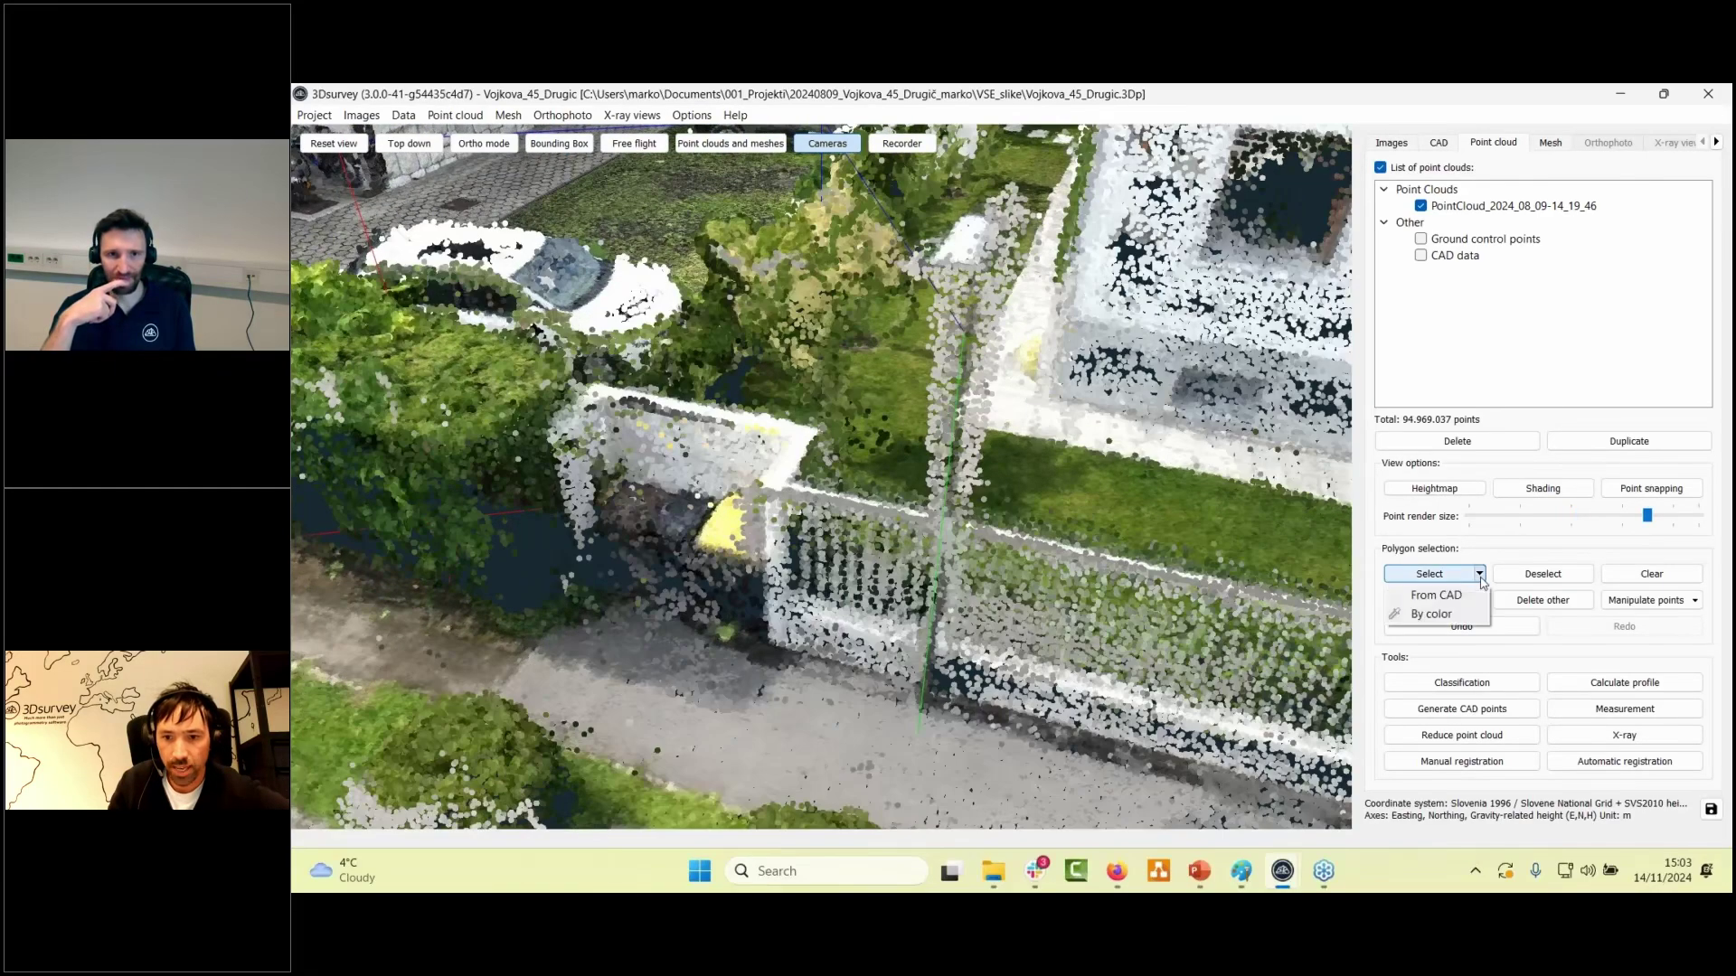
- Select points by colour using a light grey sample, with the tolerance set to 17
left_click(1436, 615)
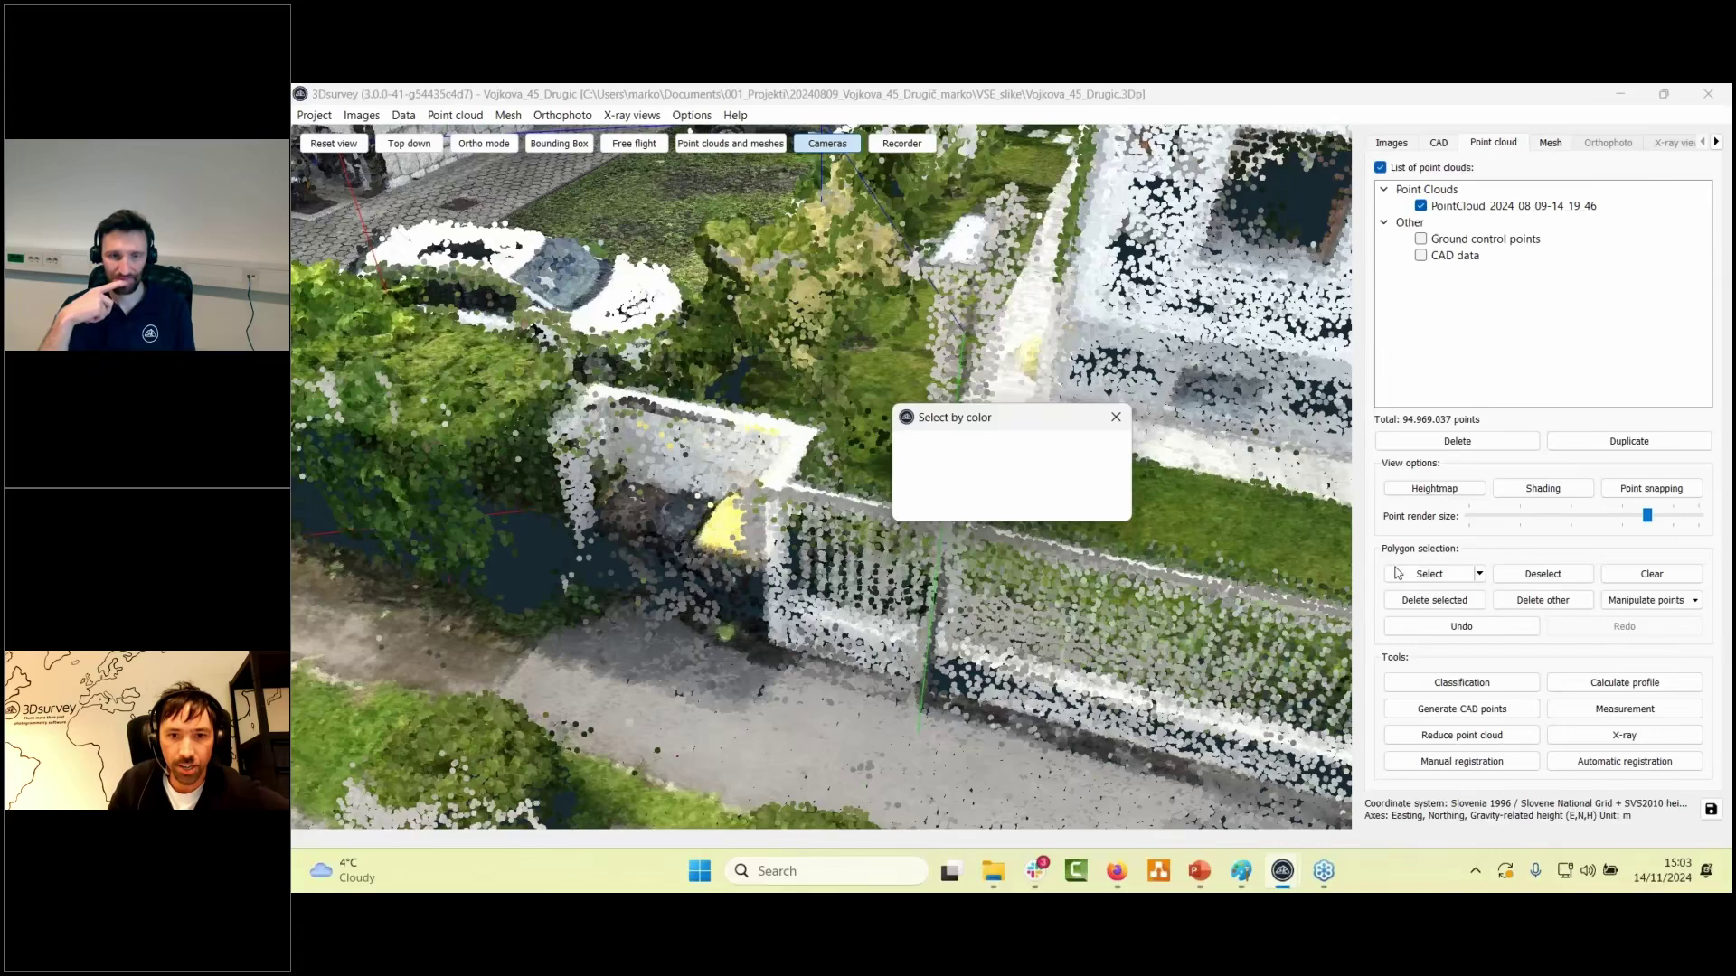
left_click(1053, 390)
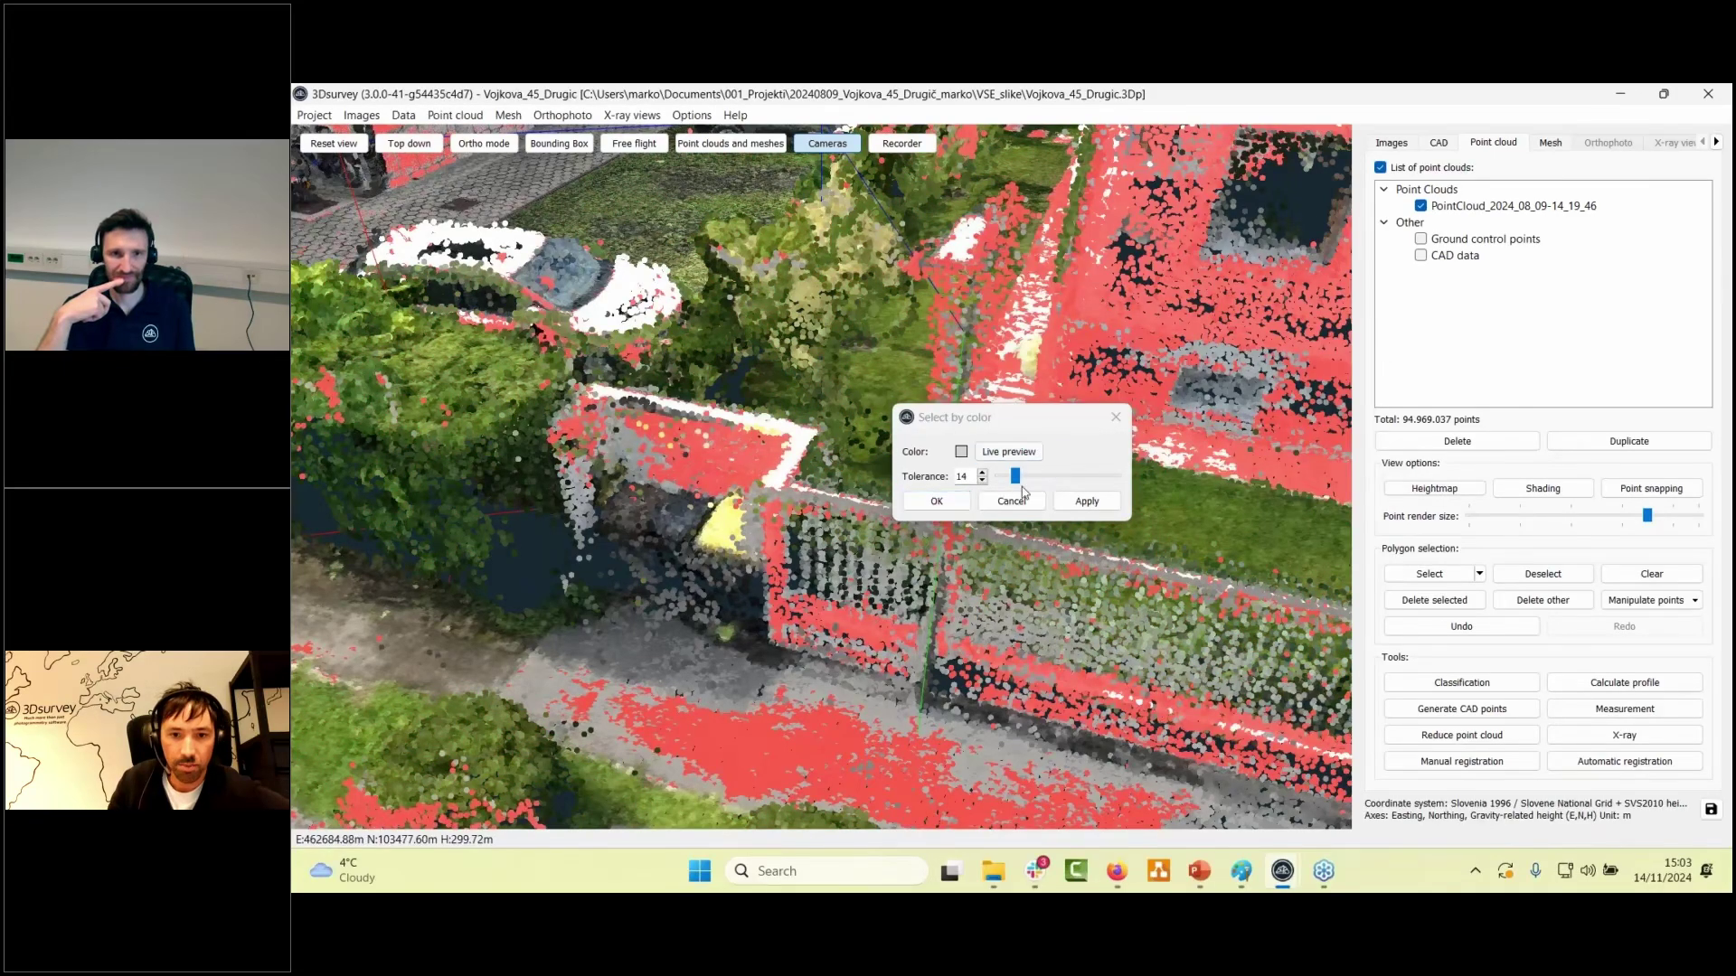
left_click(1020, 480)
left_click_drag(1021, 480, 1019, 477)
left_click_drag(995, 417, 1451, 267)
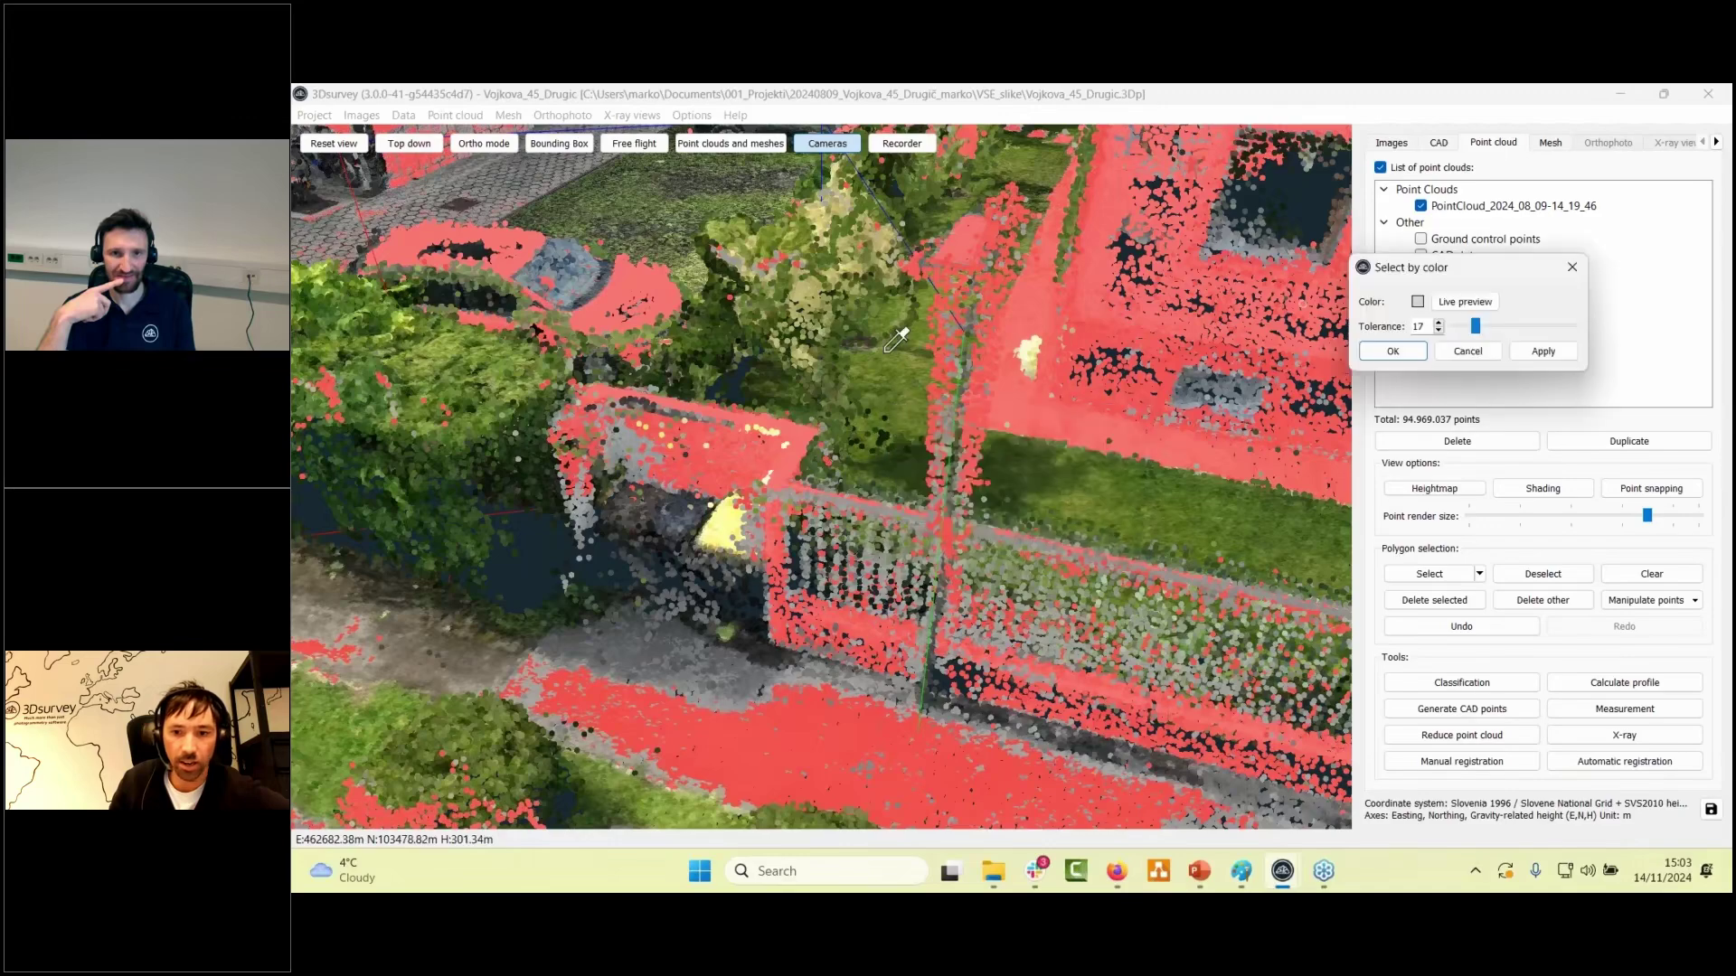
left_click(1371, 630)
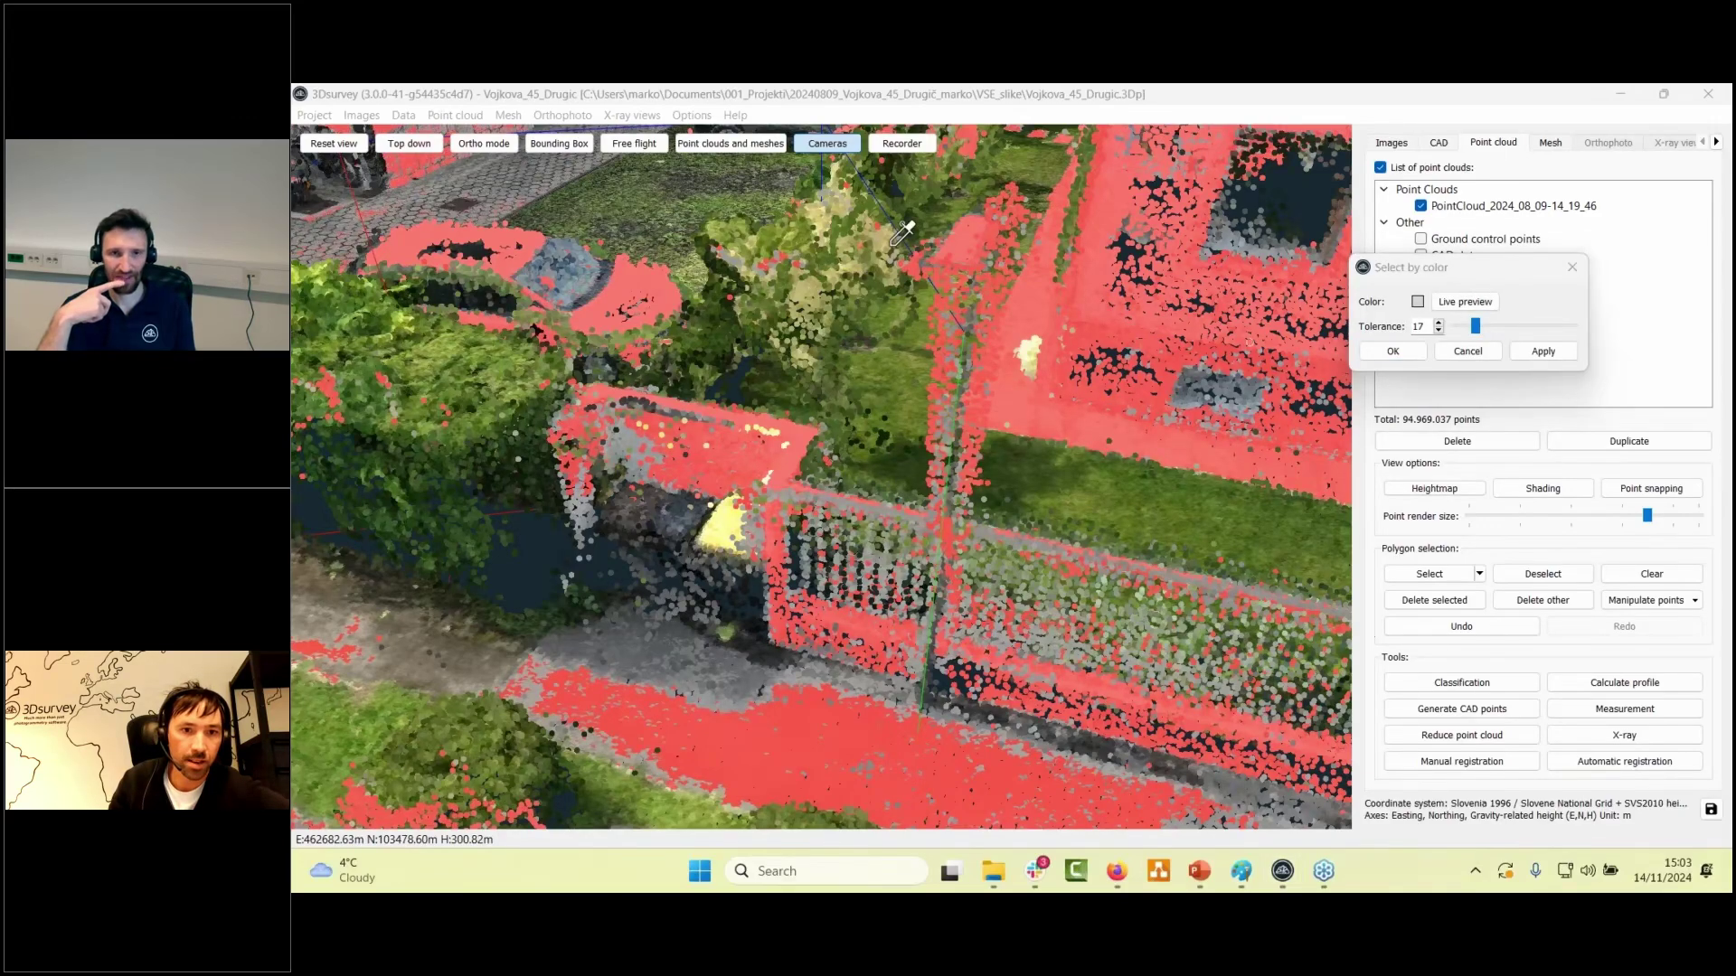
- Show the bounding box, zoom out, and hide the camera positions
left_click(558, 145)
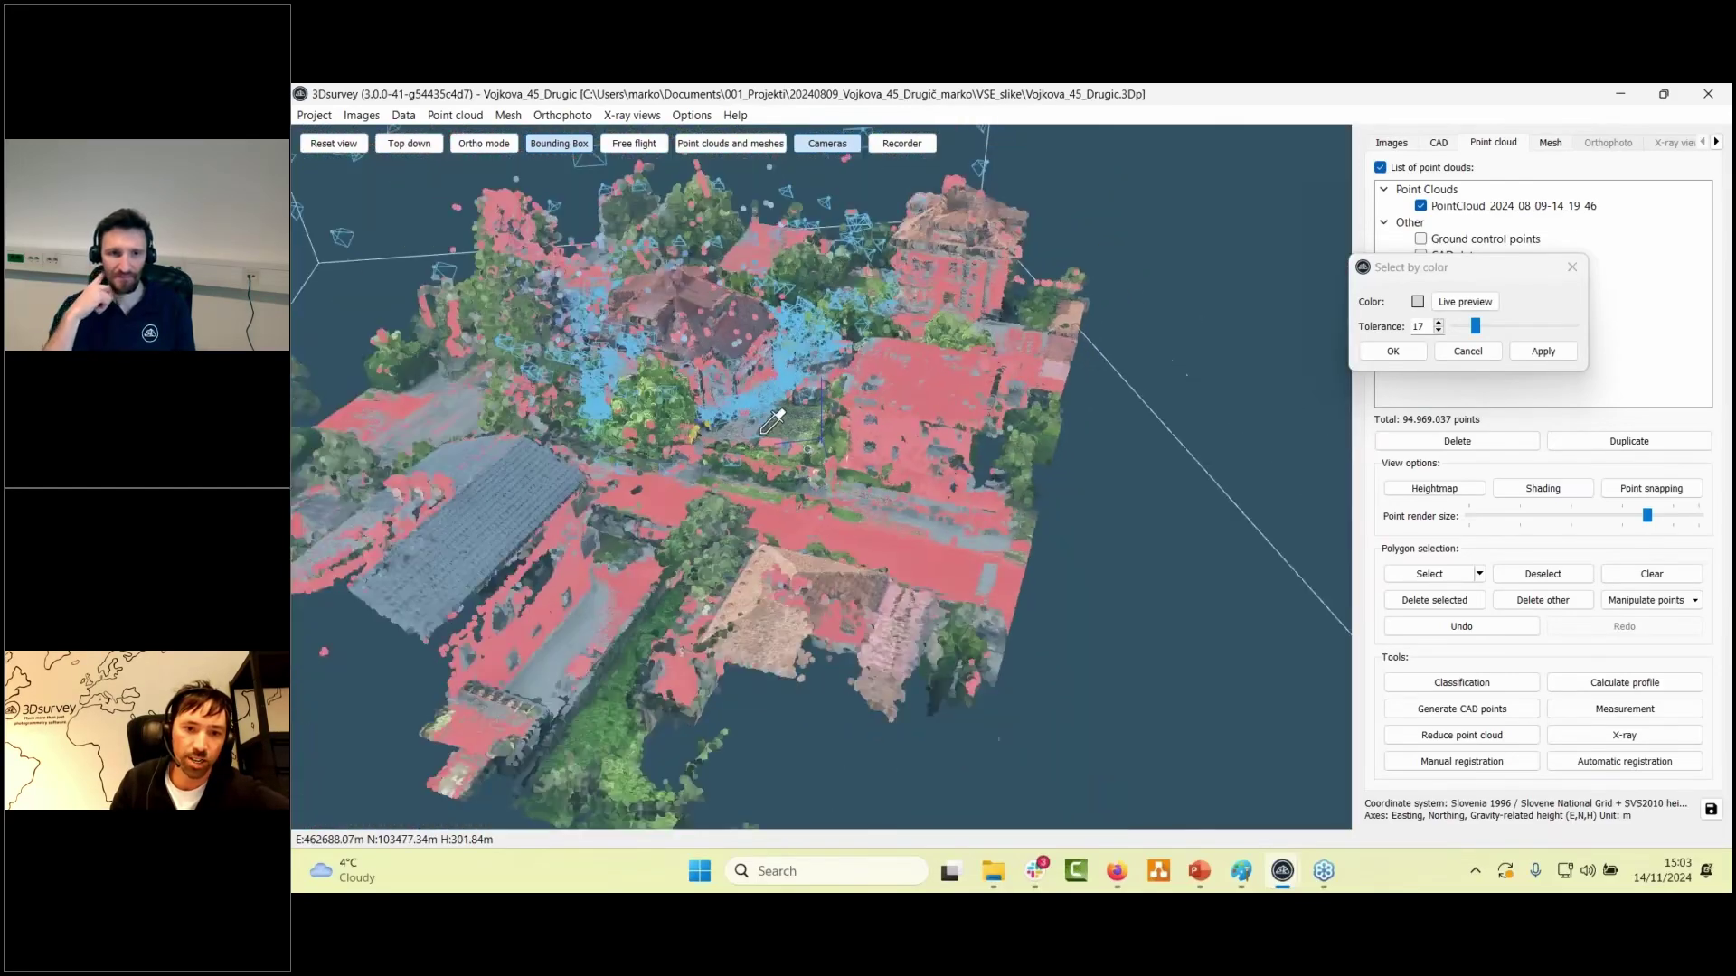
scroll(773, 423, "down", 4)
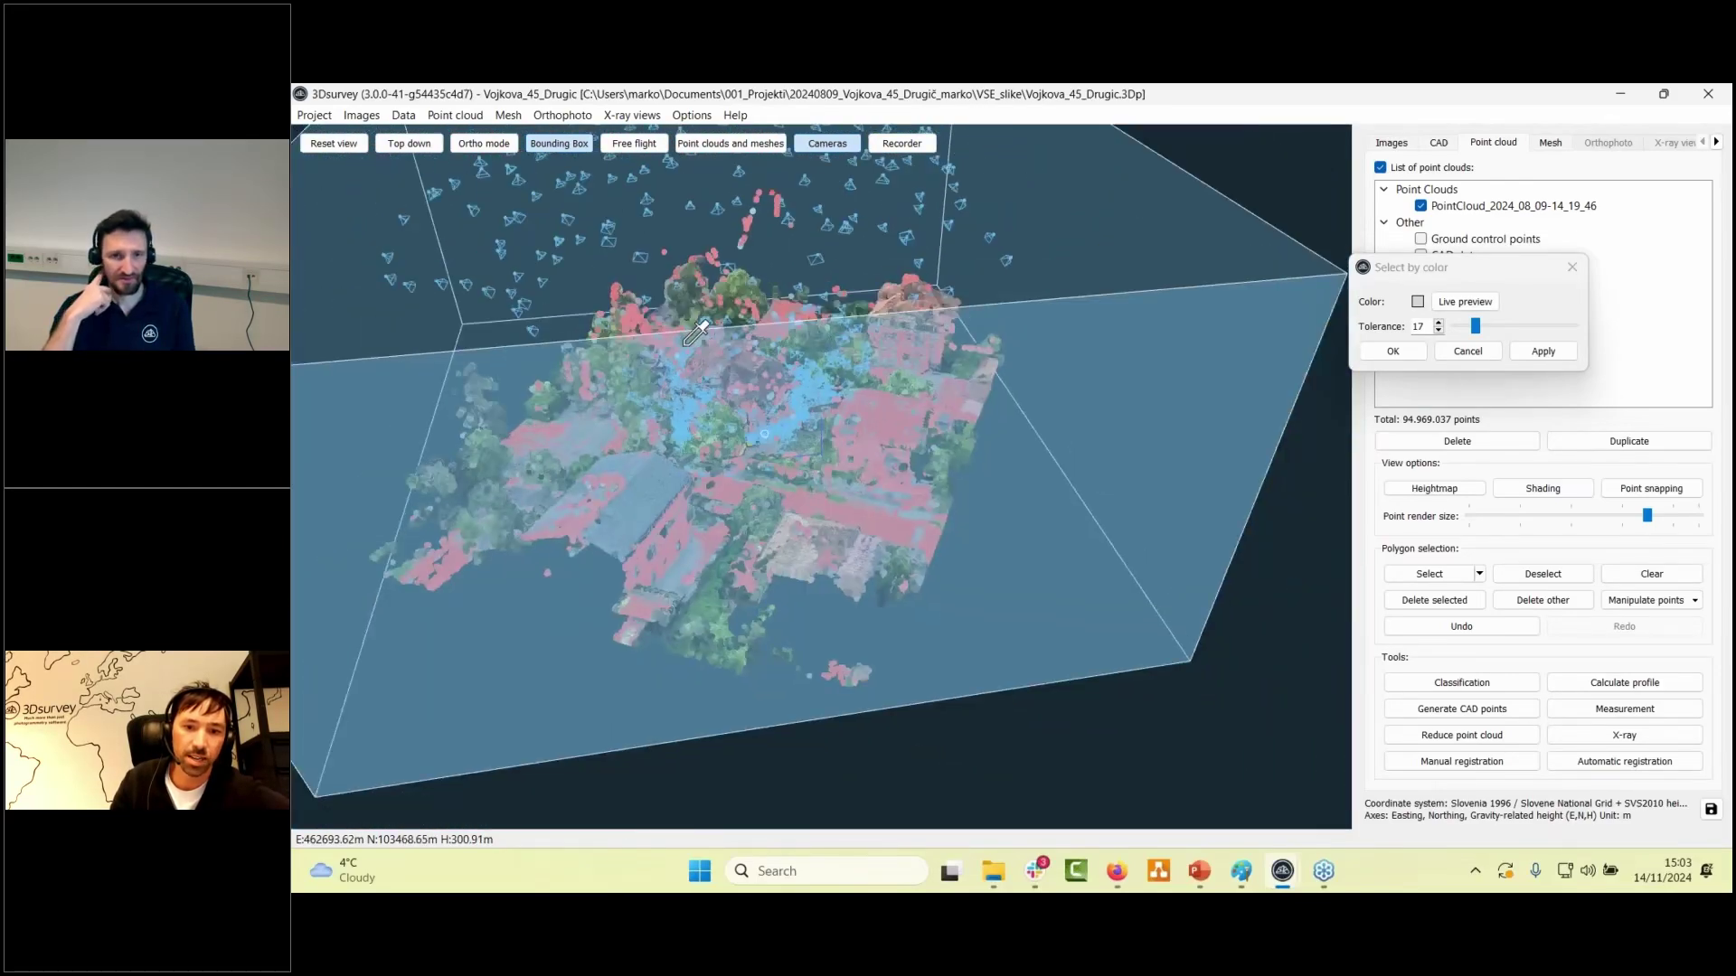
scroll(690, 410, "up", 2, "ctrl")
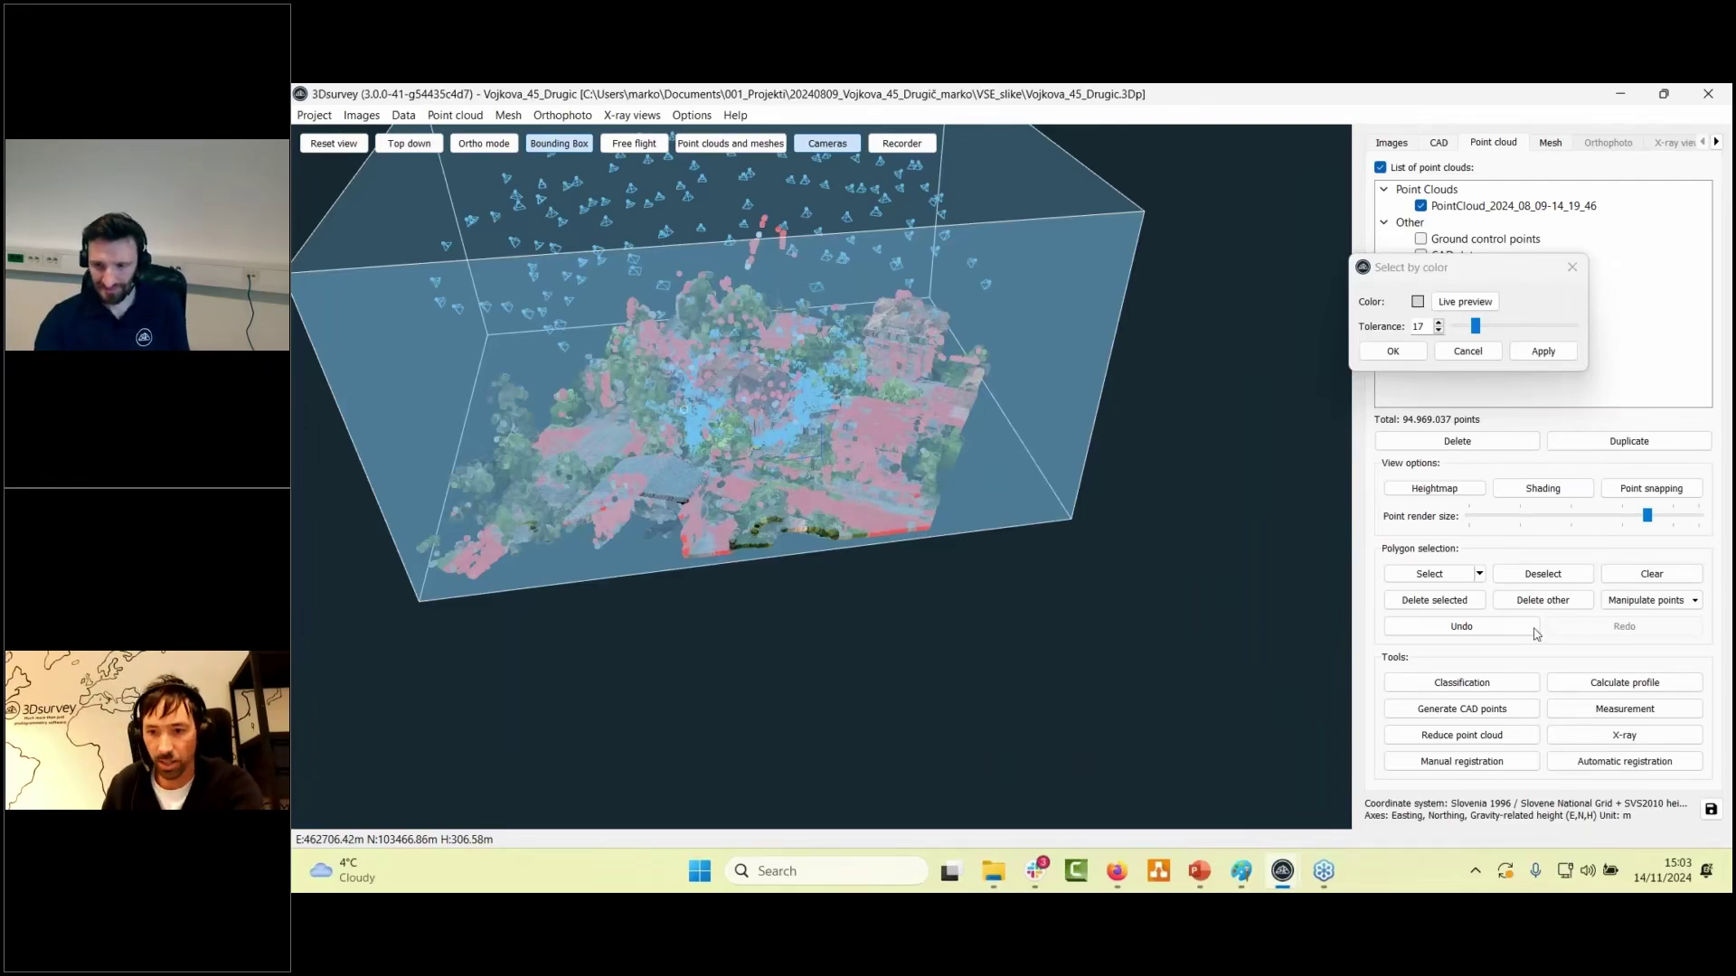
left_click(1433, 579)
left_click(801, 168)
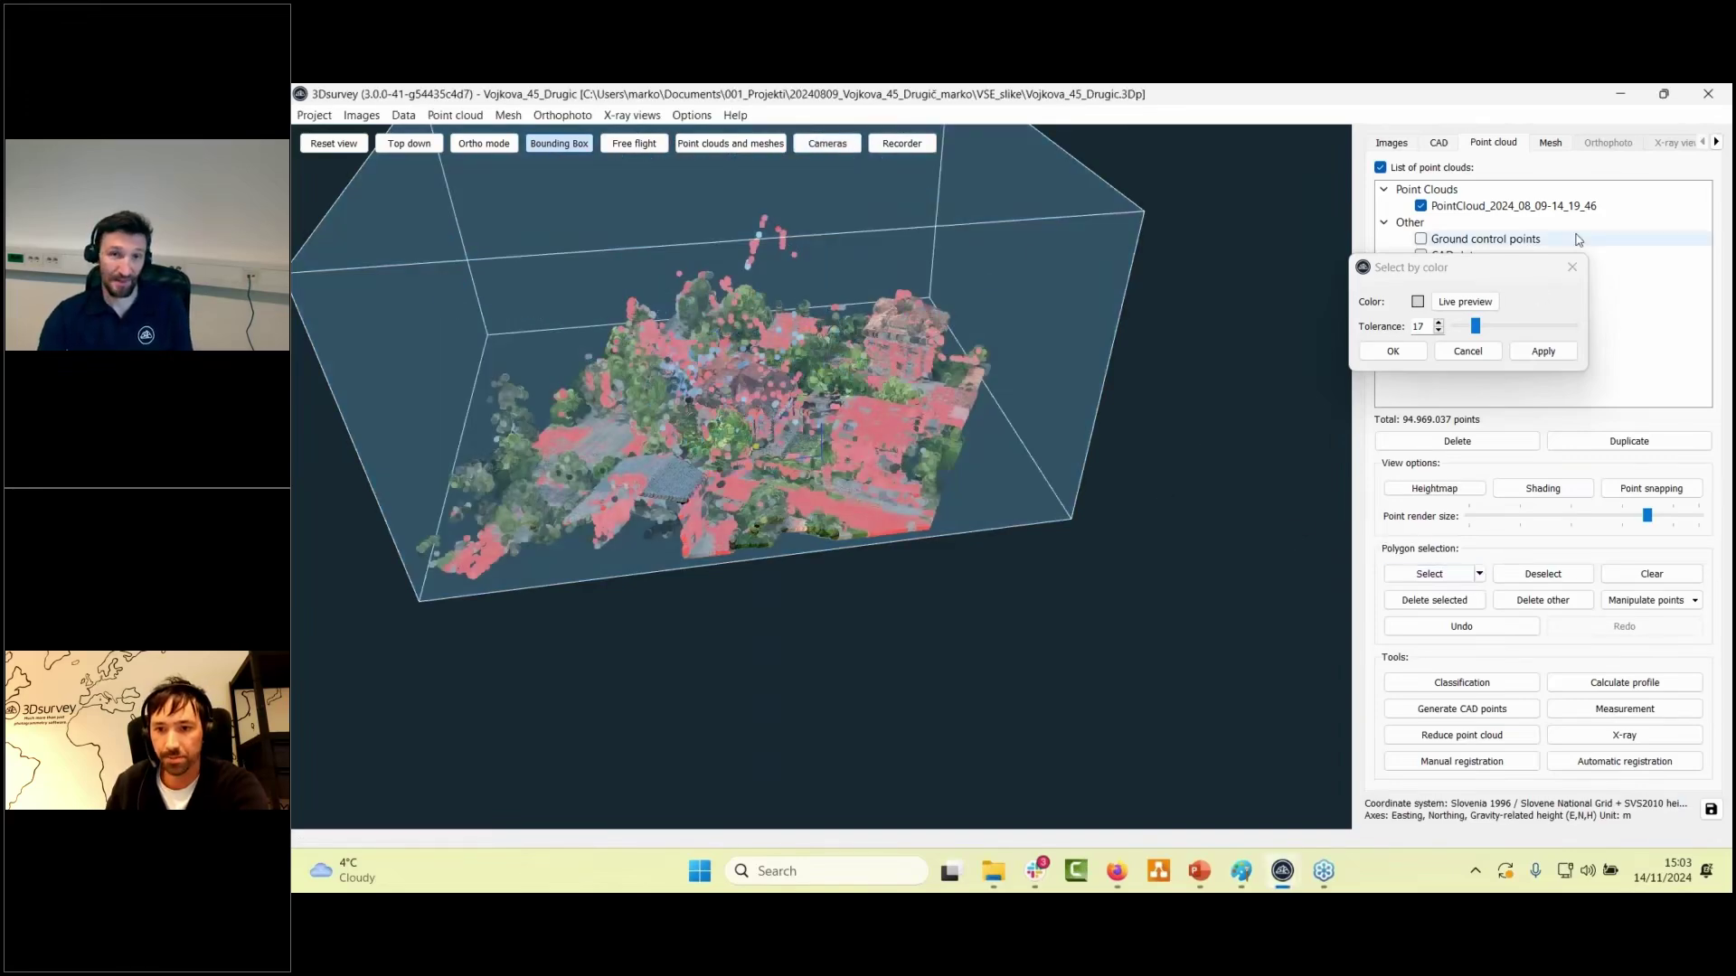
- Close the Select by color dialog without applying it and shrink the point render size to minimum
left_click(1572, 268)
left_click(1572, 269)
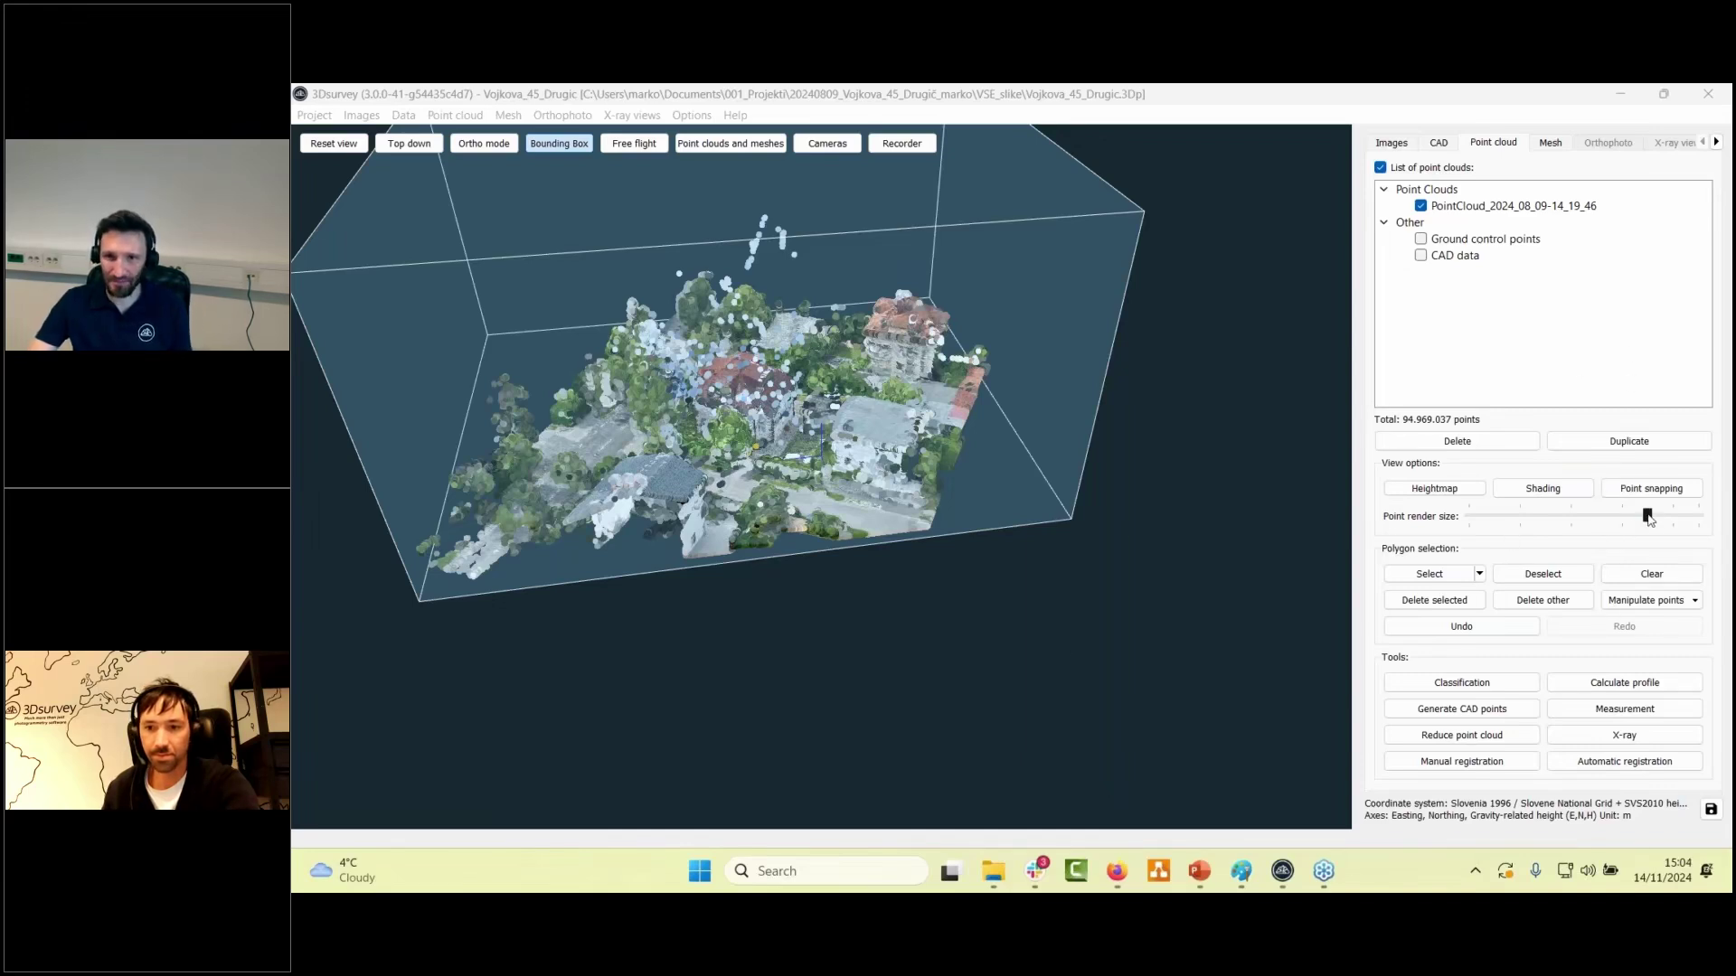
left_click_drag(1647, 516, 1424, 529)
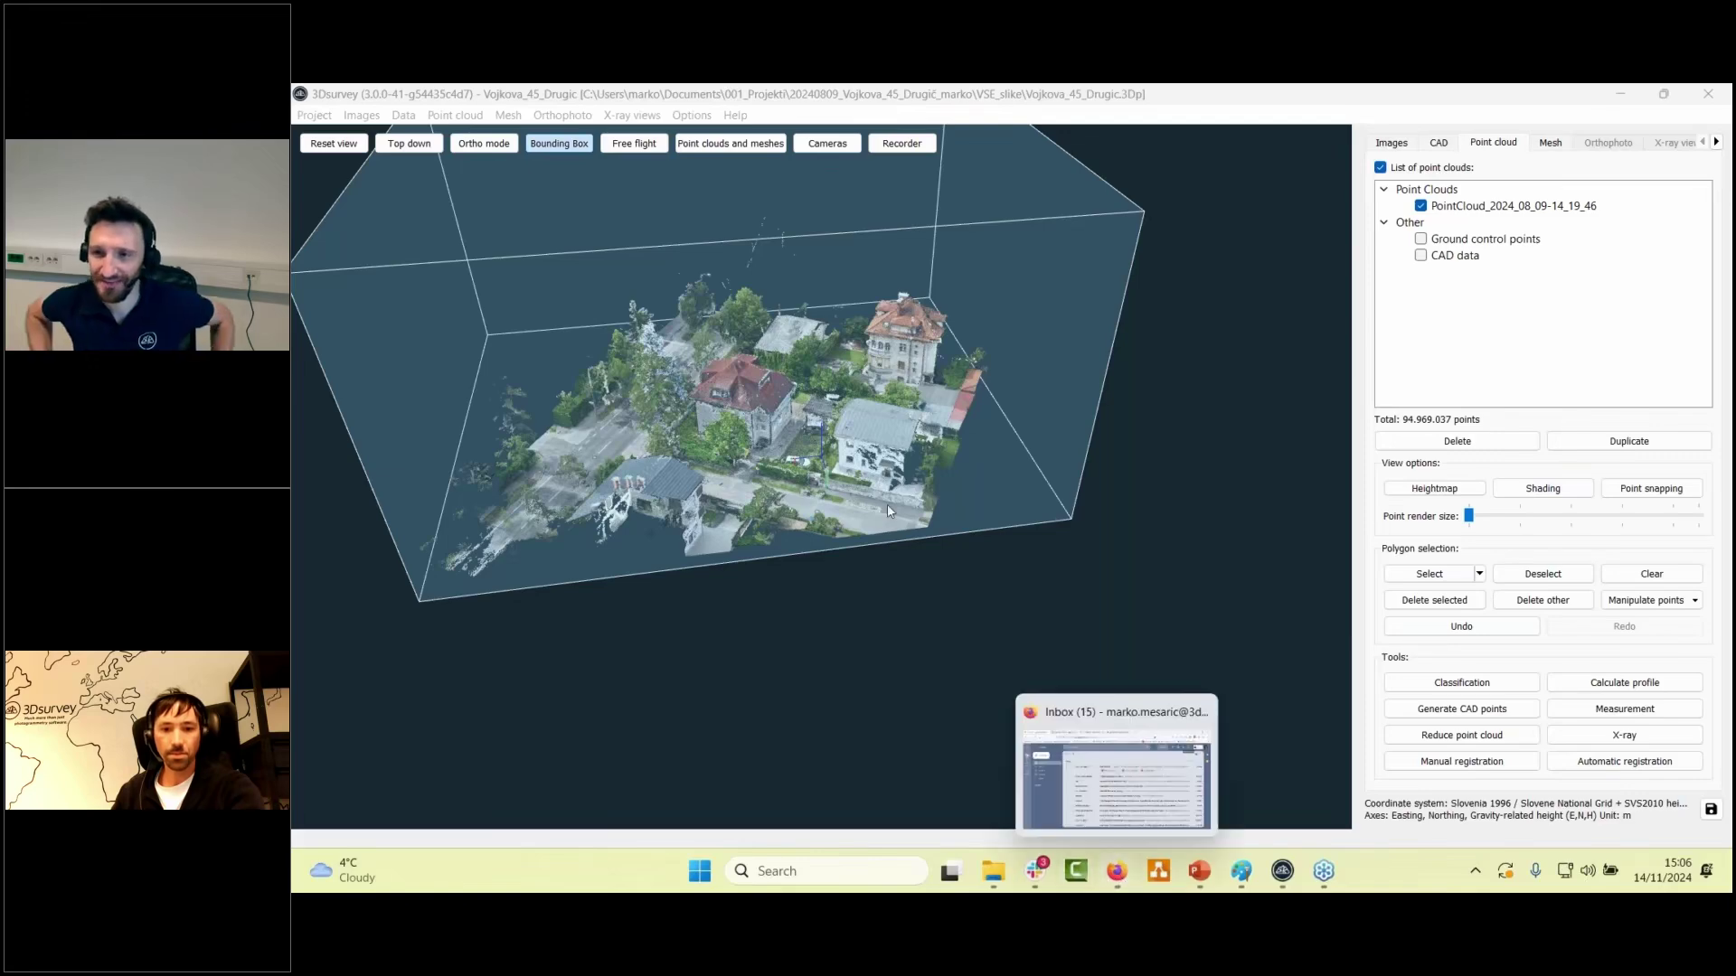
- View the cloud top-down, hide the bounding box, and centre the red-roofed house
left_click(409, 142)
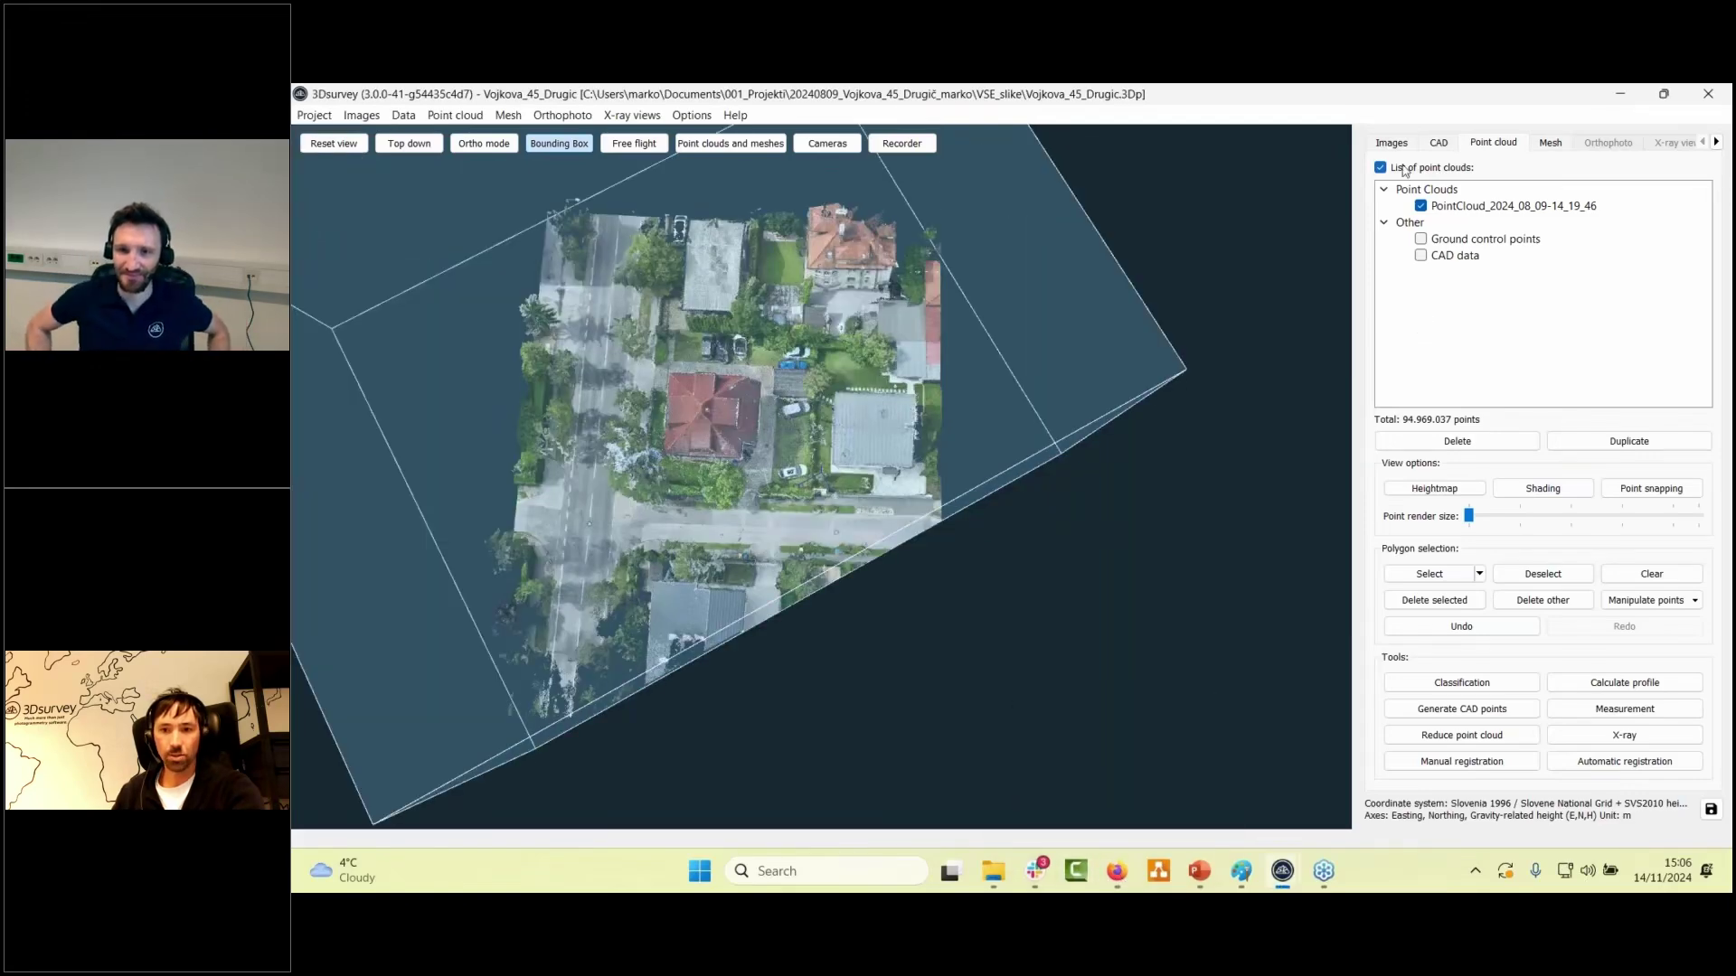
left_click(555, 144)
middle_click_drag(938, 368, 1064, 416)
scroll(1063, 412, "up", 3)
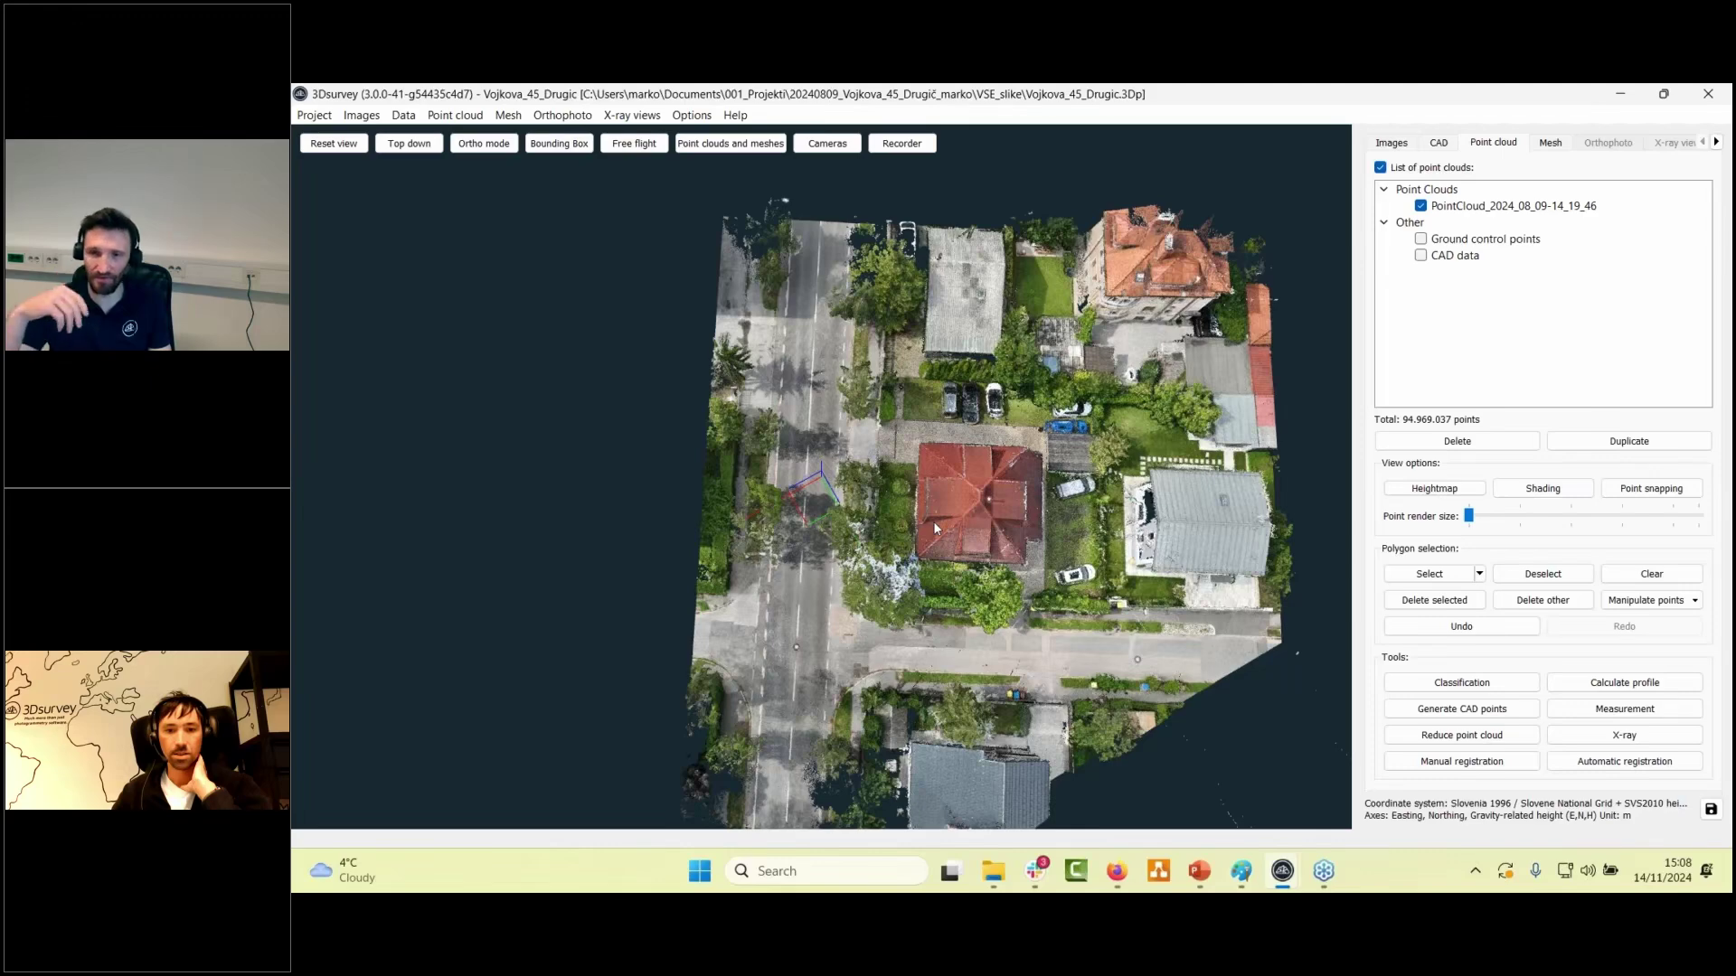
- Show the camera positions and tilt to an oblique overview of the whole scene
left_click(825, 145)
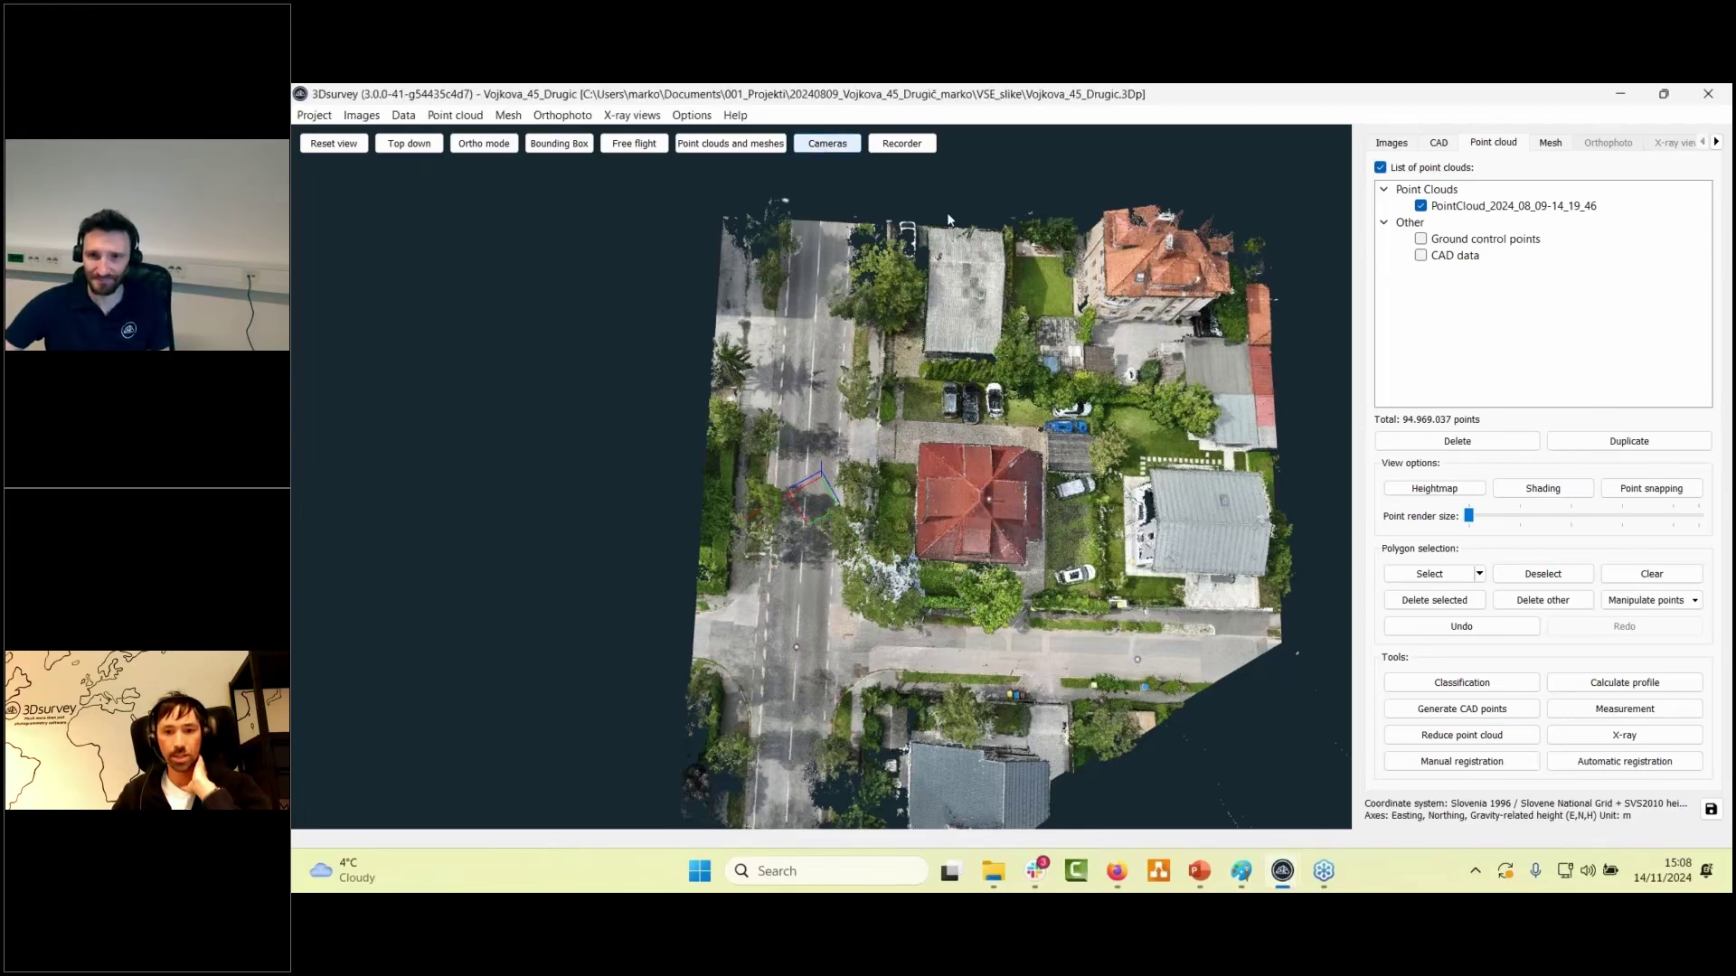
scroll(1006, 653, "up", 4)
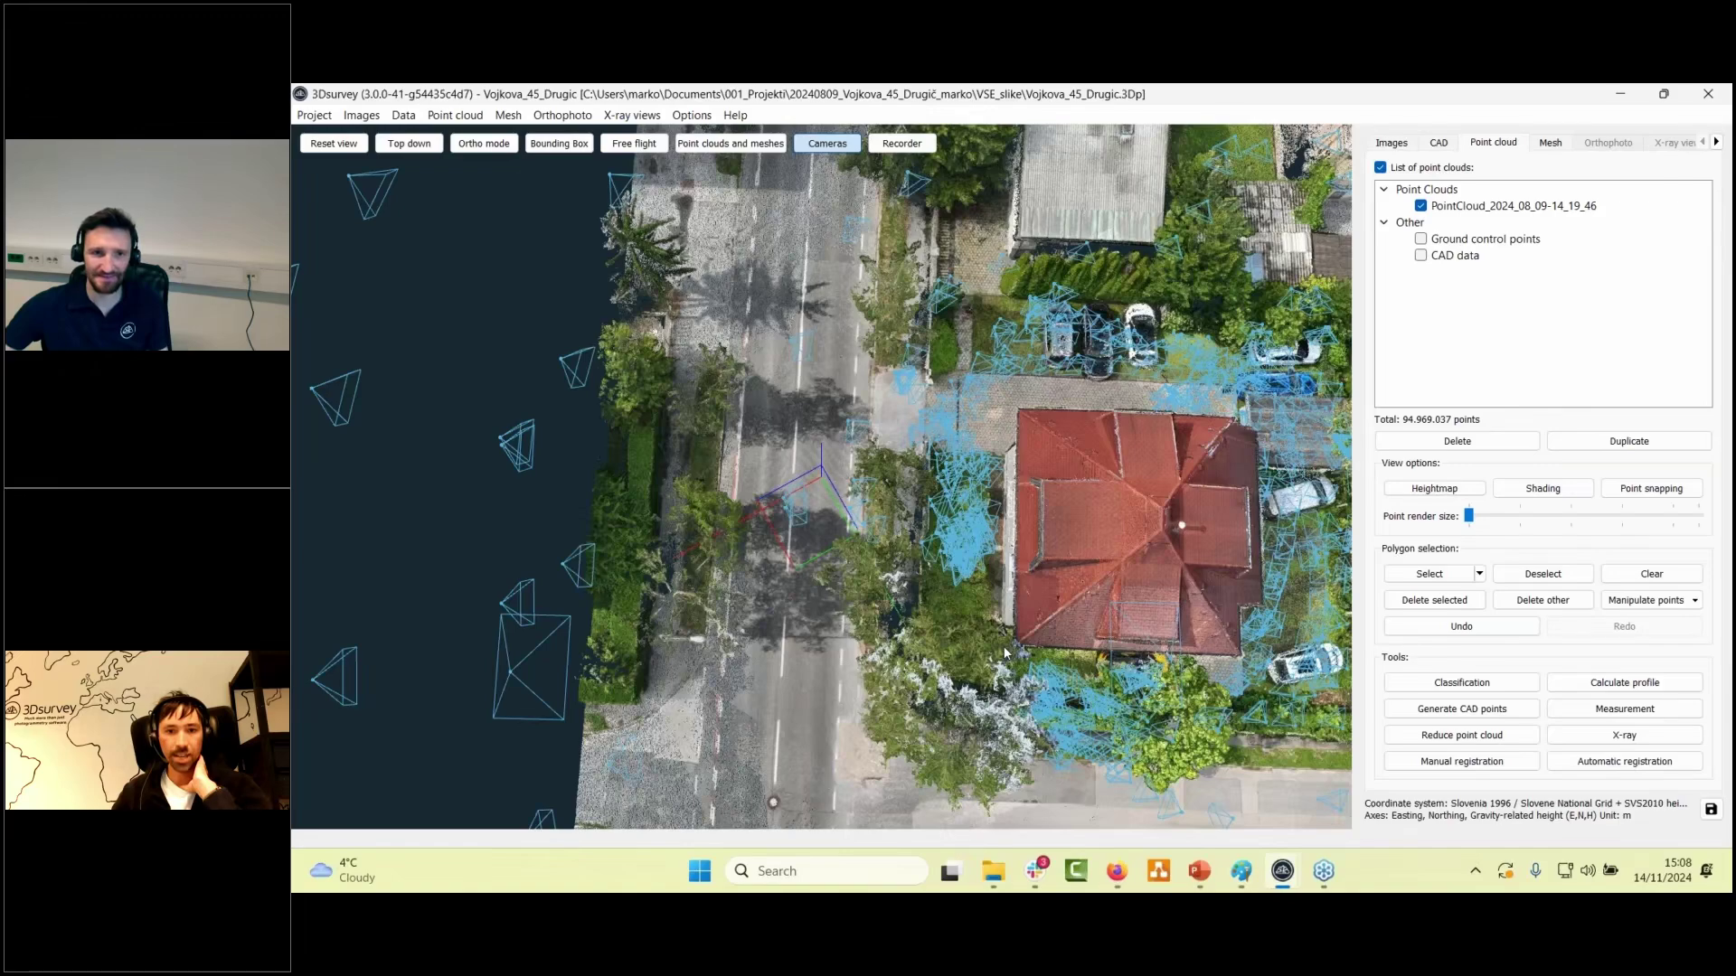
scroll(1006, 653, "down", 5)
left_click_drag(1005, 653, 856, 181)
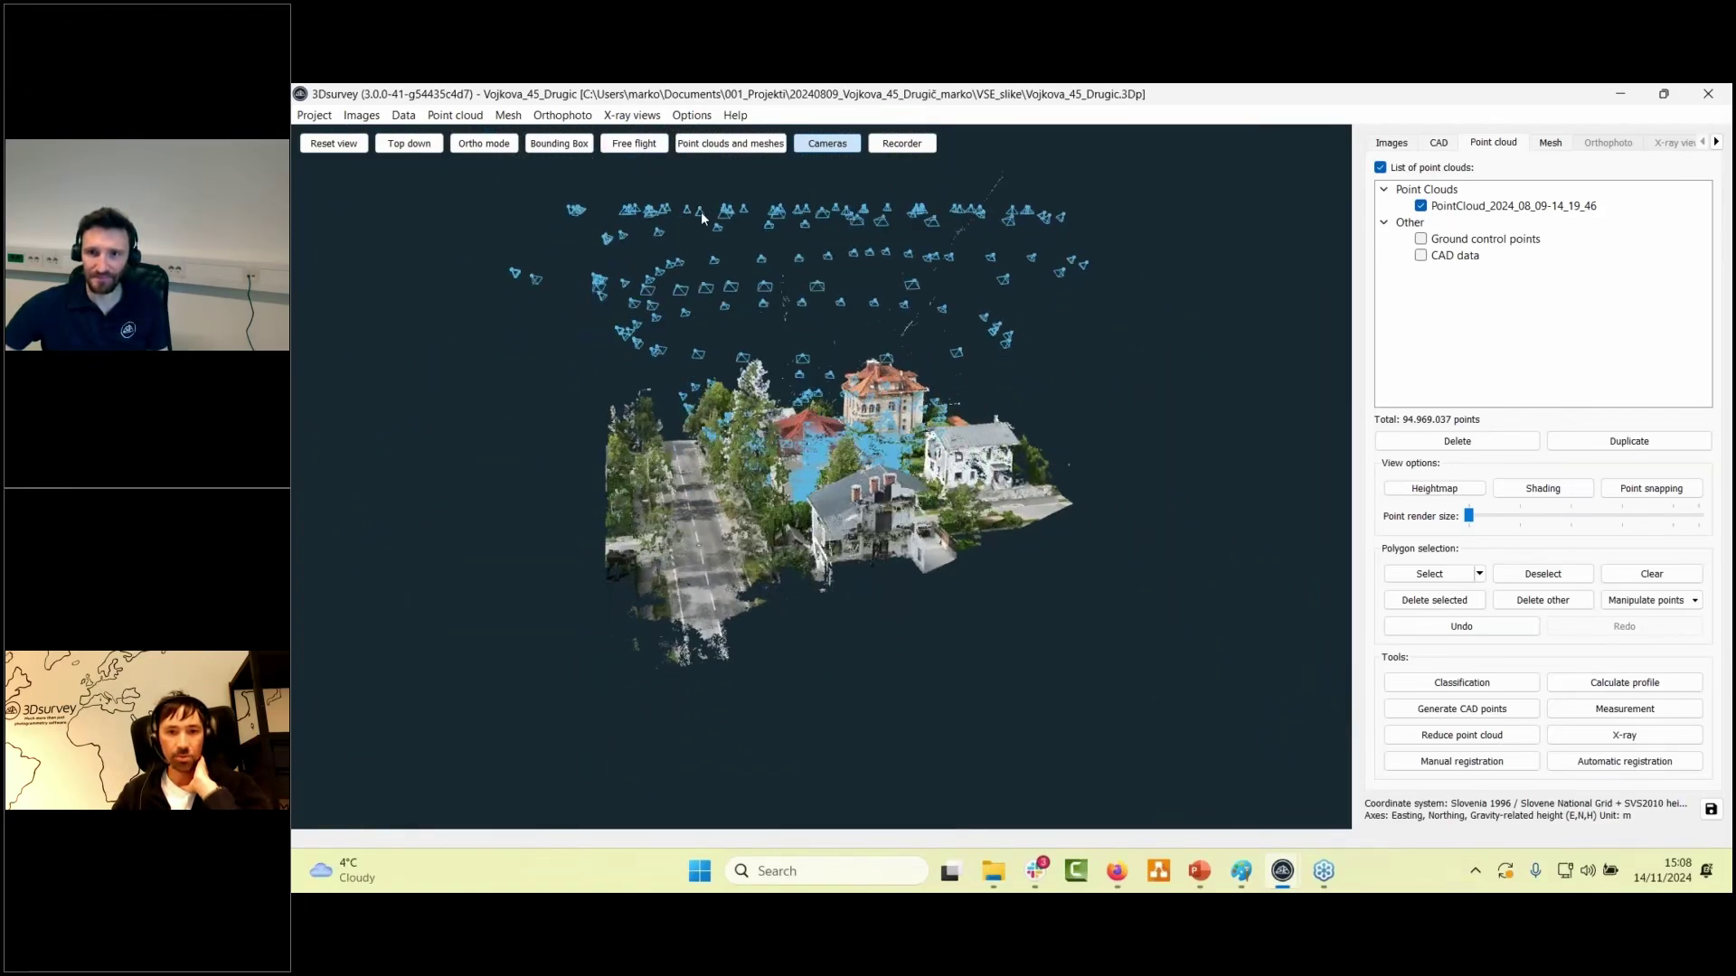
left_click_drag(721, 241, 805, 416)
scroll(823, 434, "up", 5)
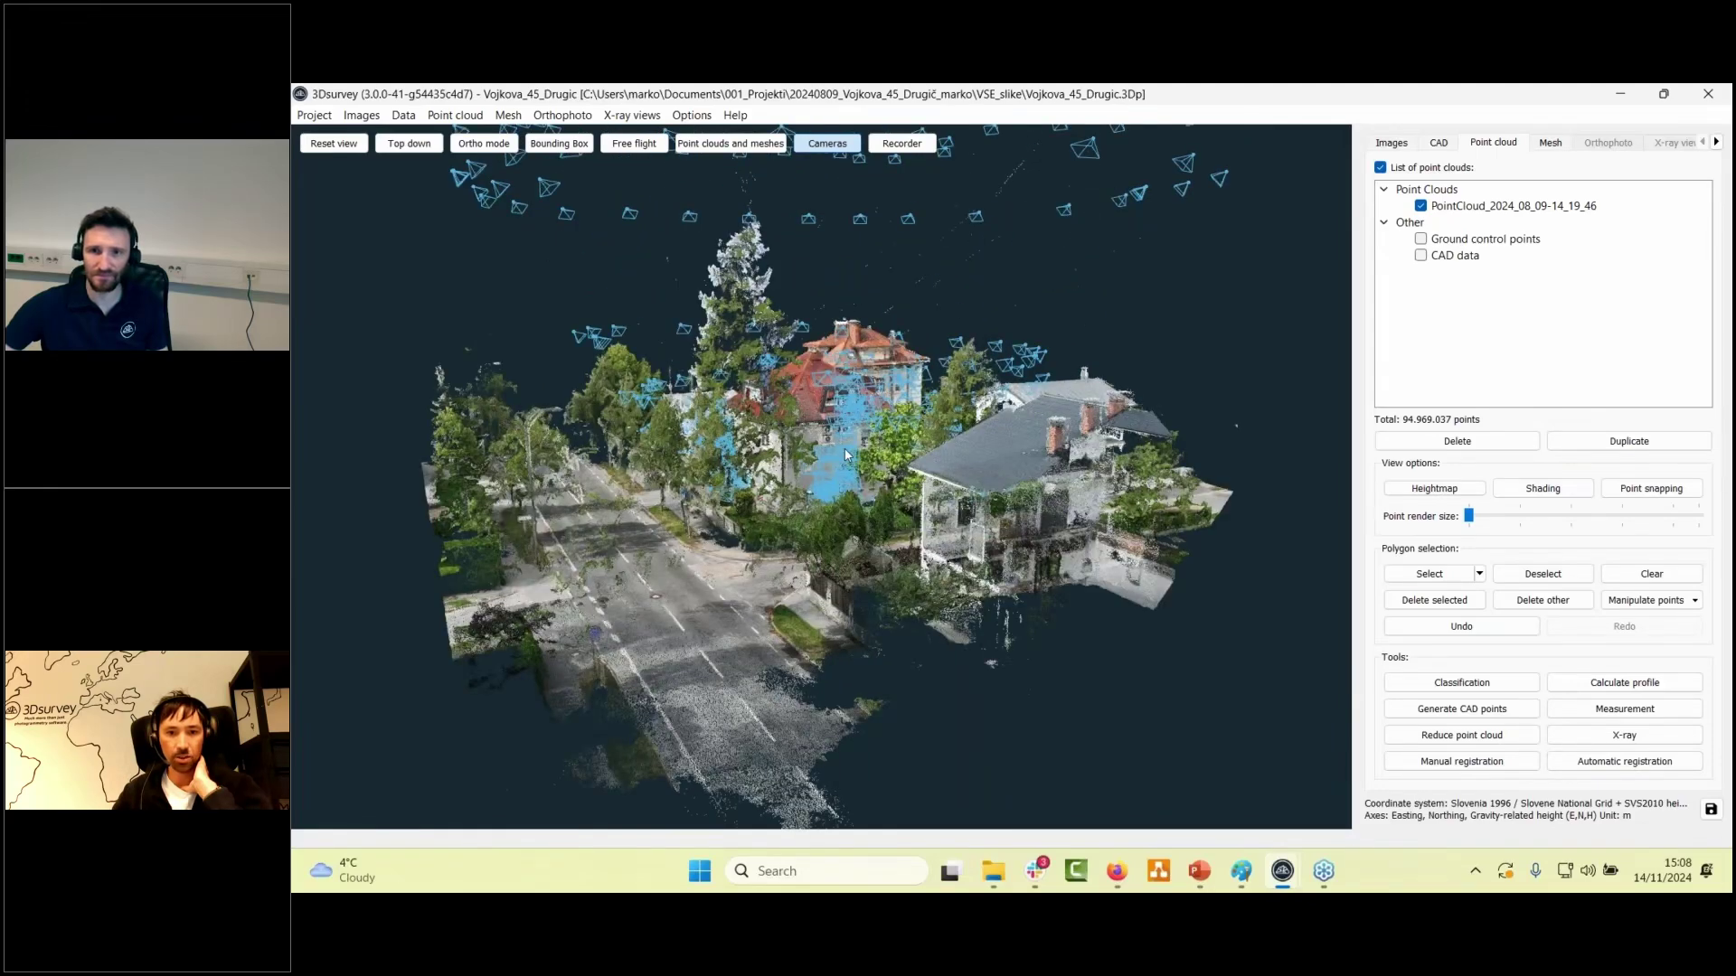
scroll(848, 470, "up", 5)
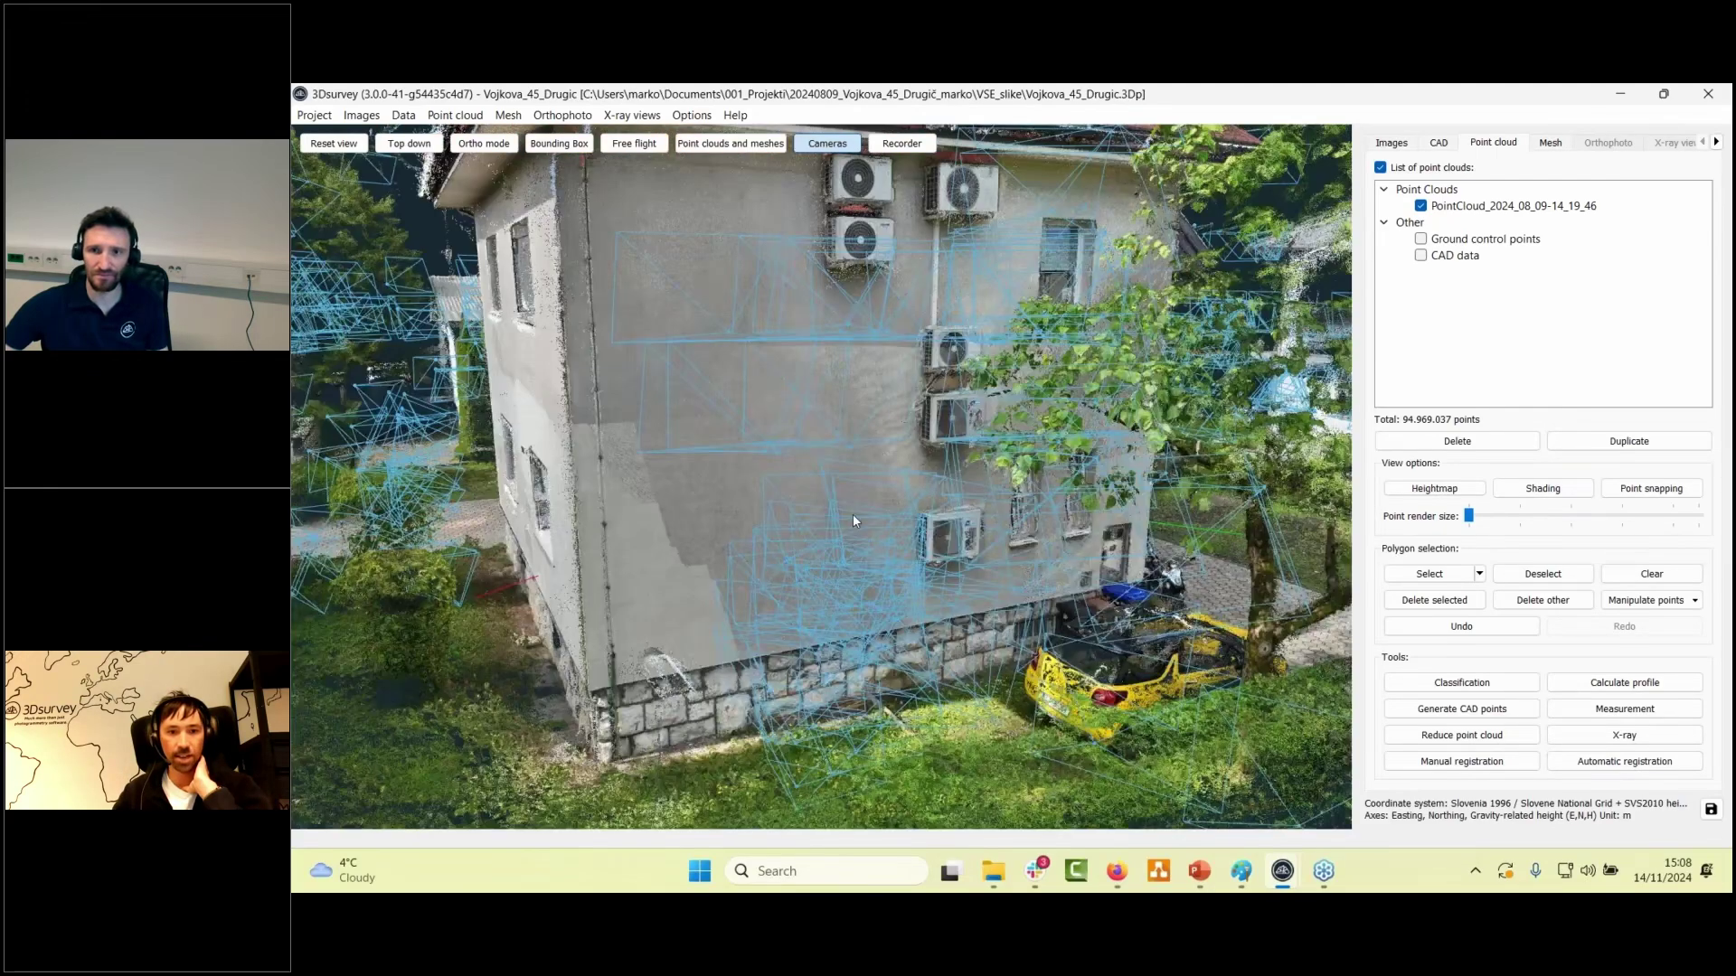
- Orbit around the red-roofed house to view its side walls at an oblique angle
left_click_drag(853, 514, 1091, 589)
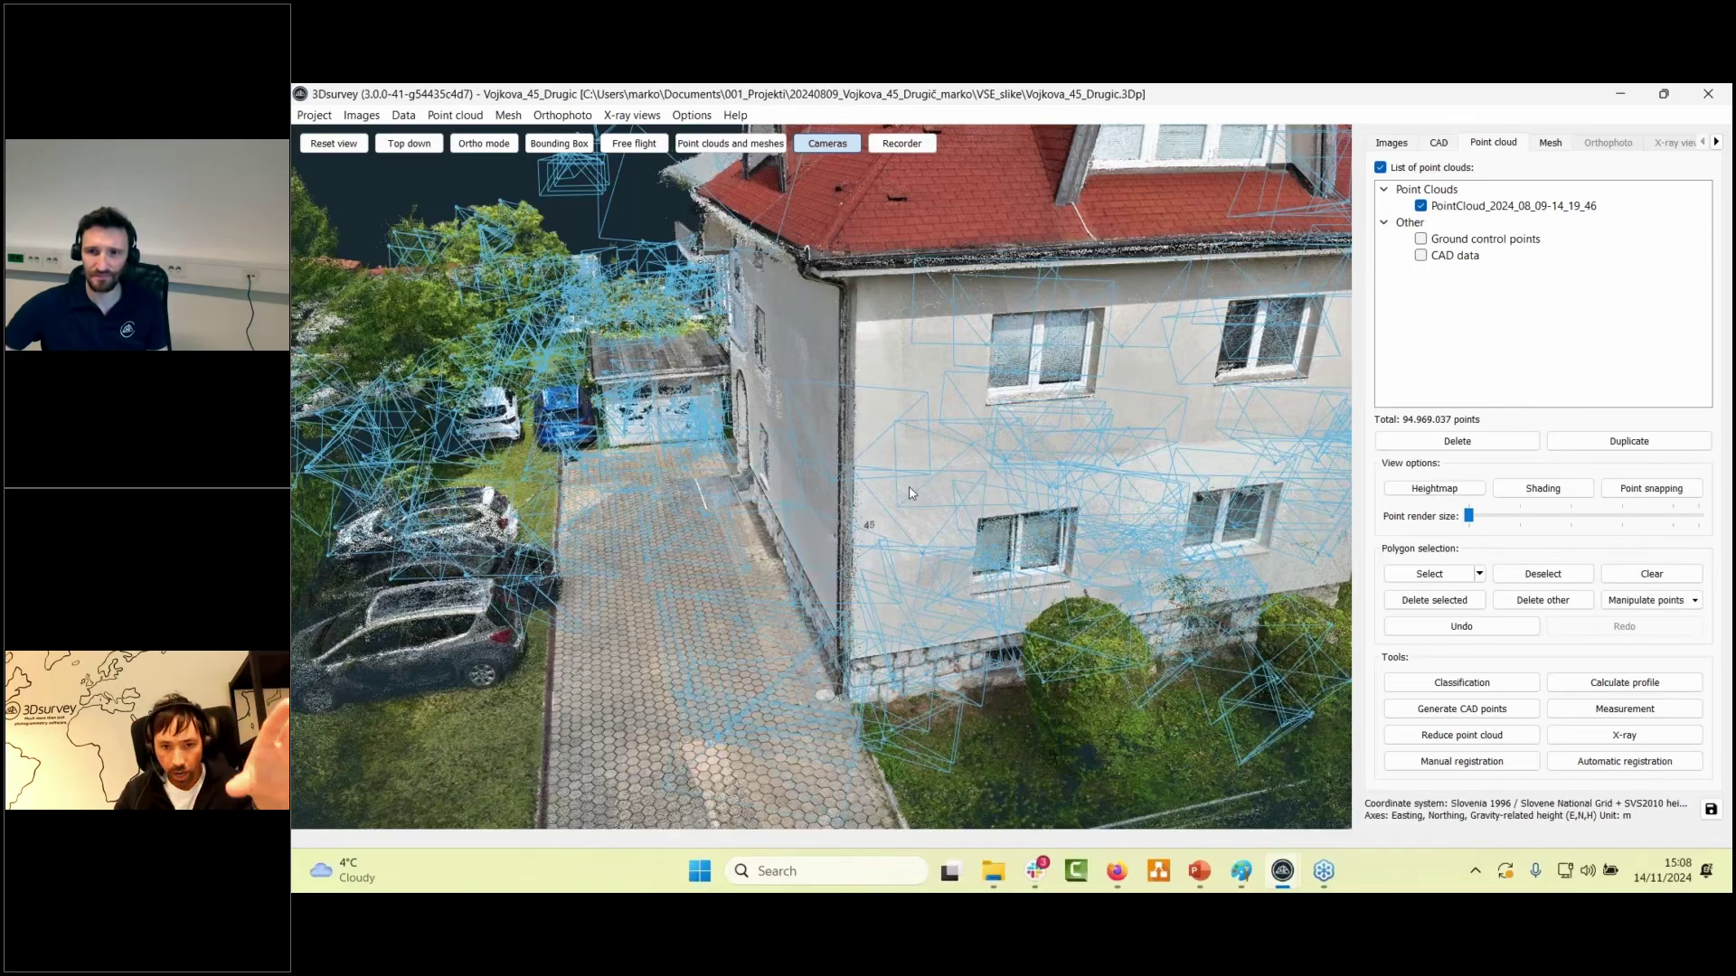
scroll(911, 496, "down", 2)
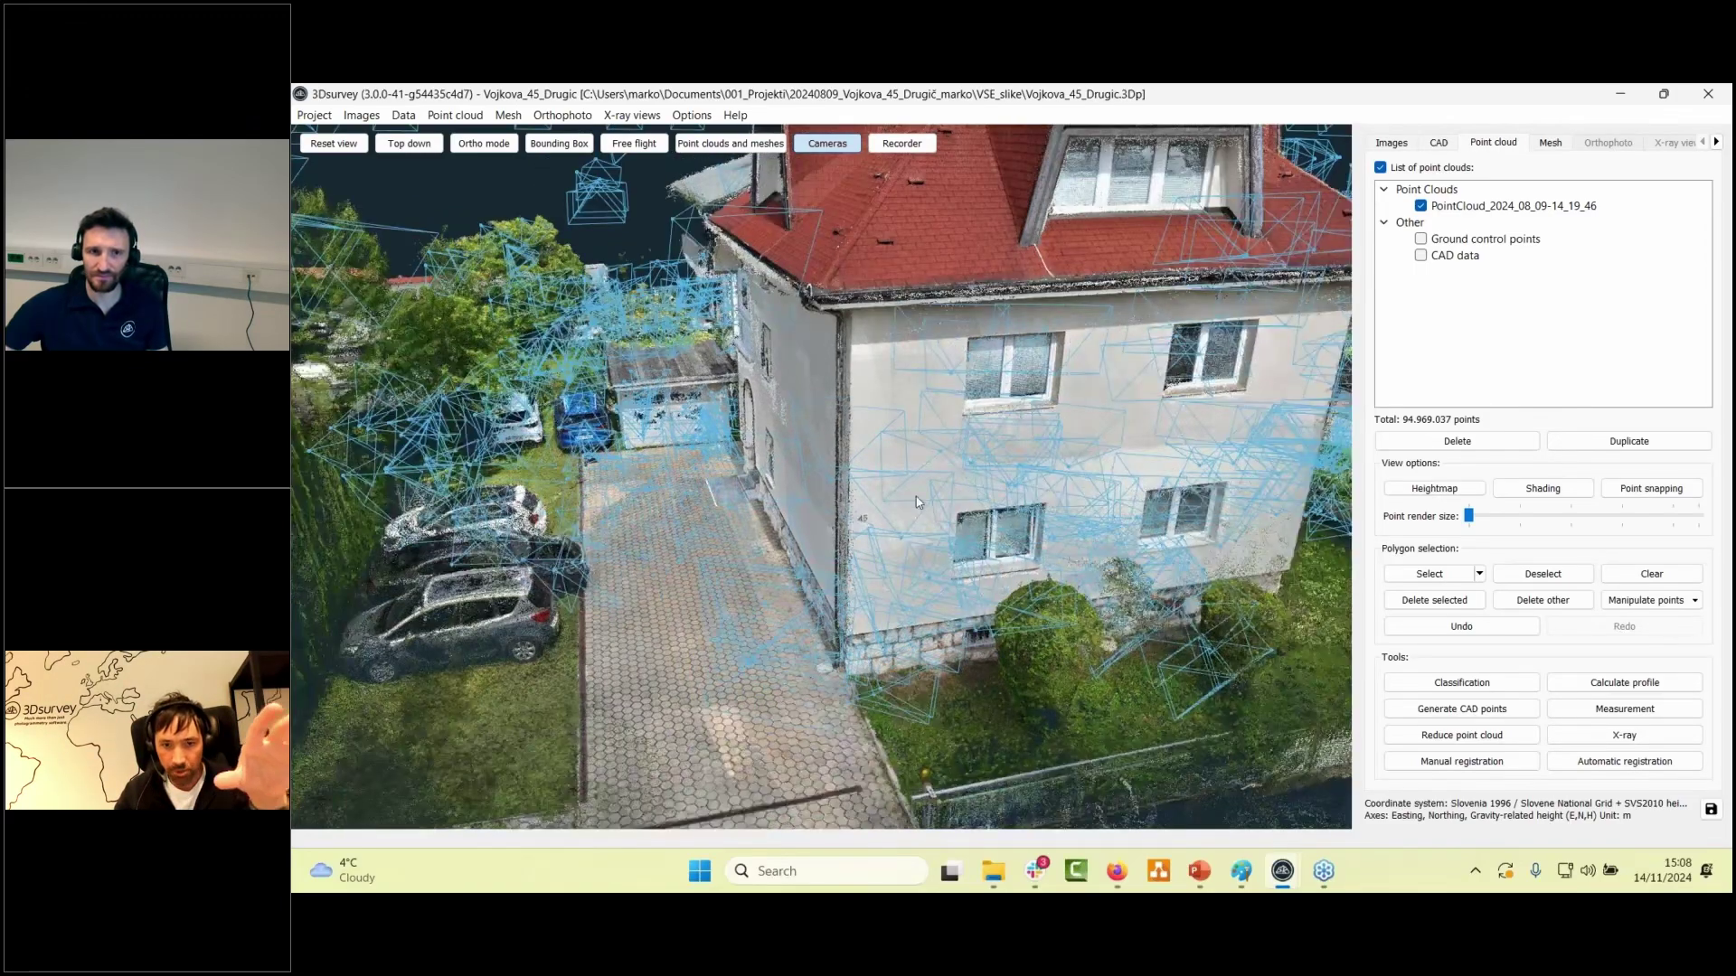
scroll(917, 502, "down", 3)
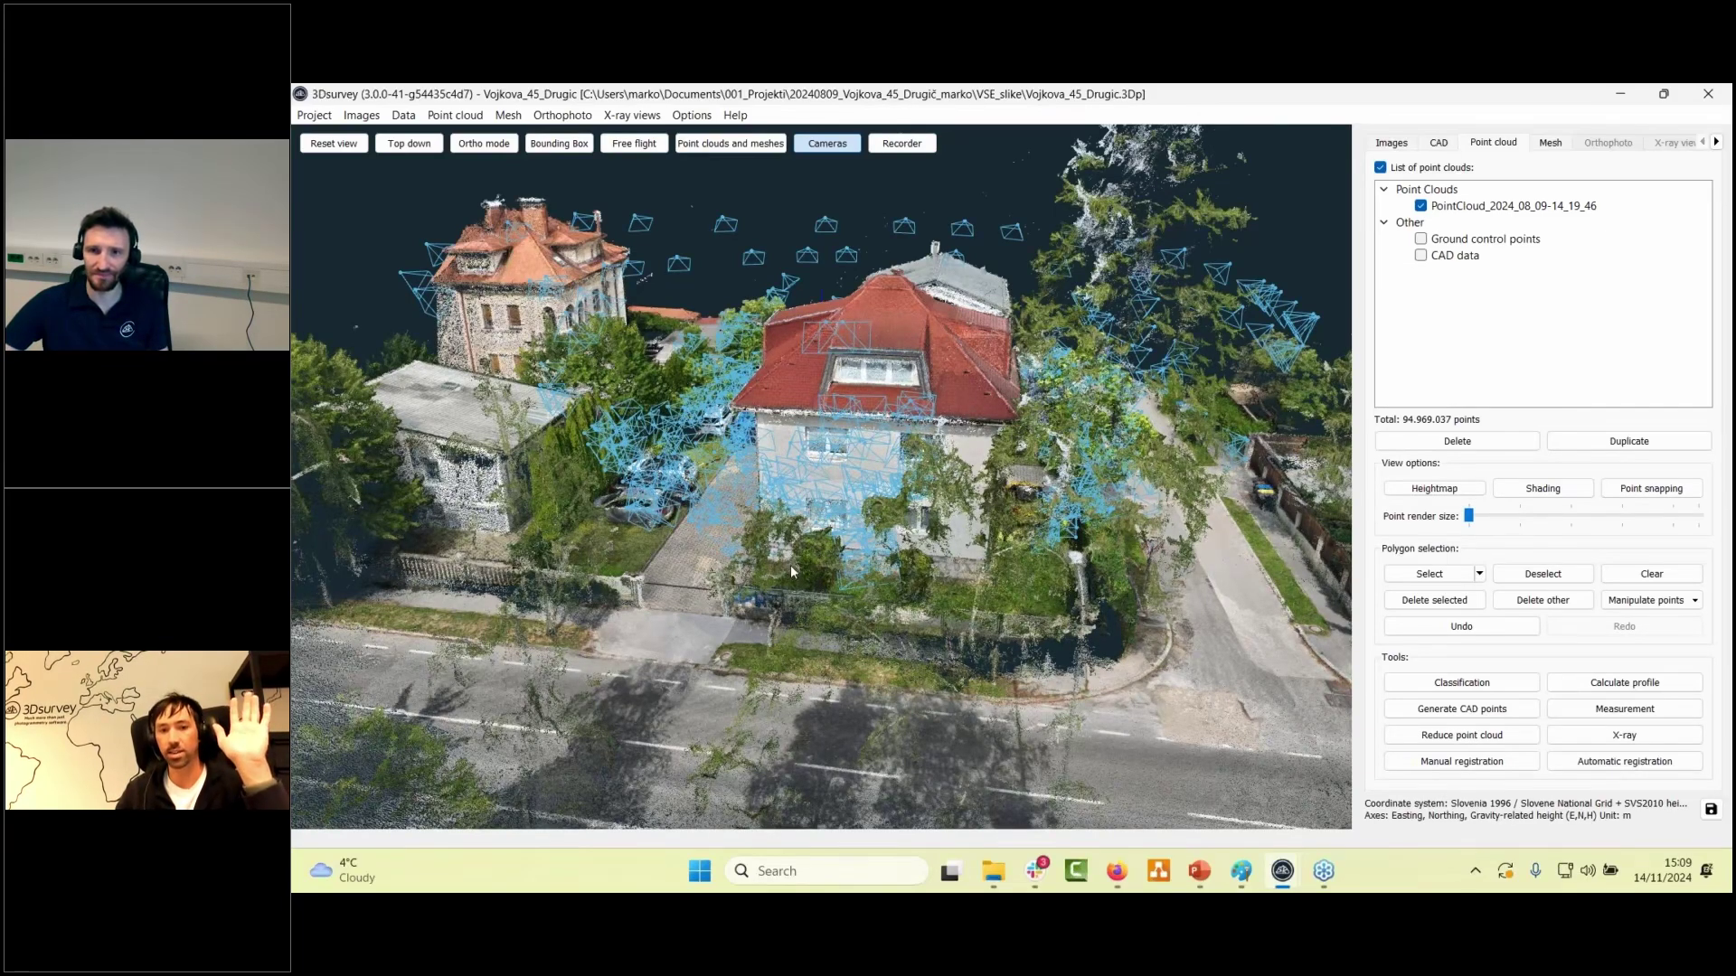
left_click_drag(807, 581, 820, 577)
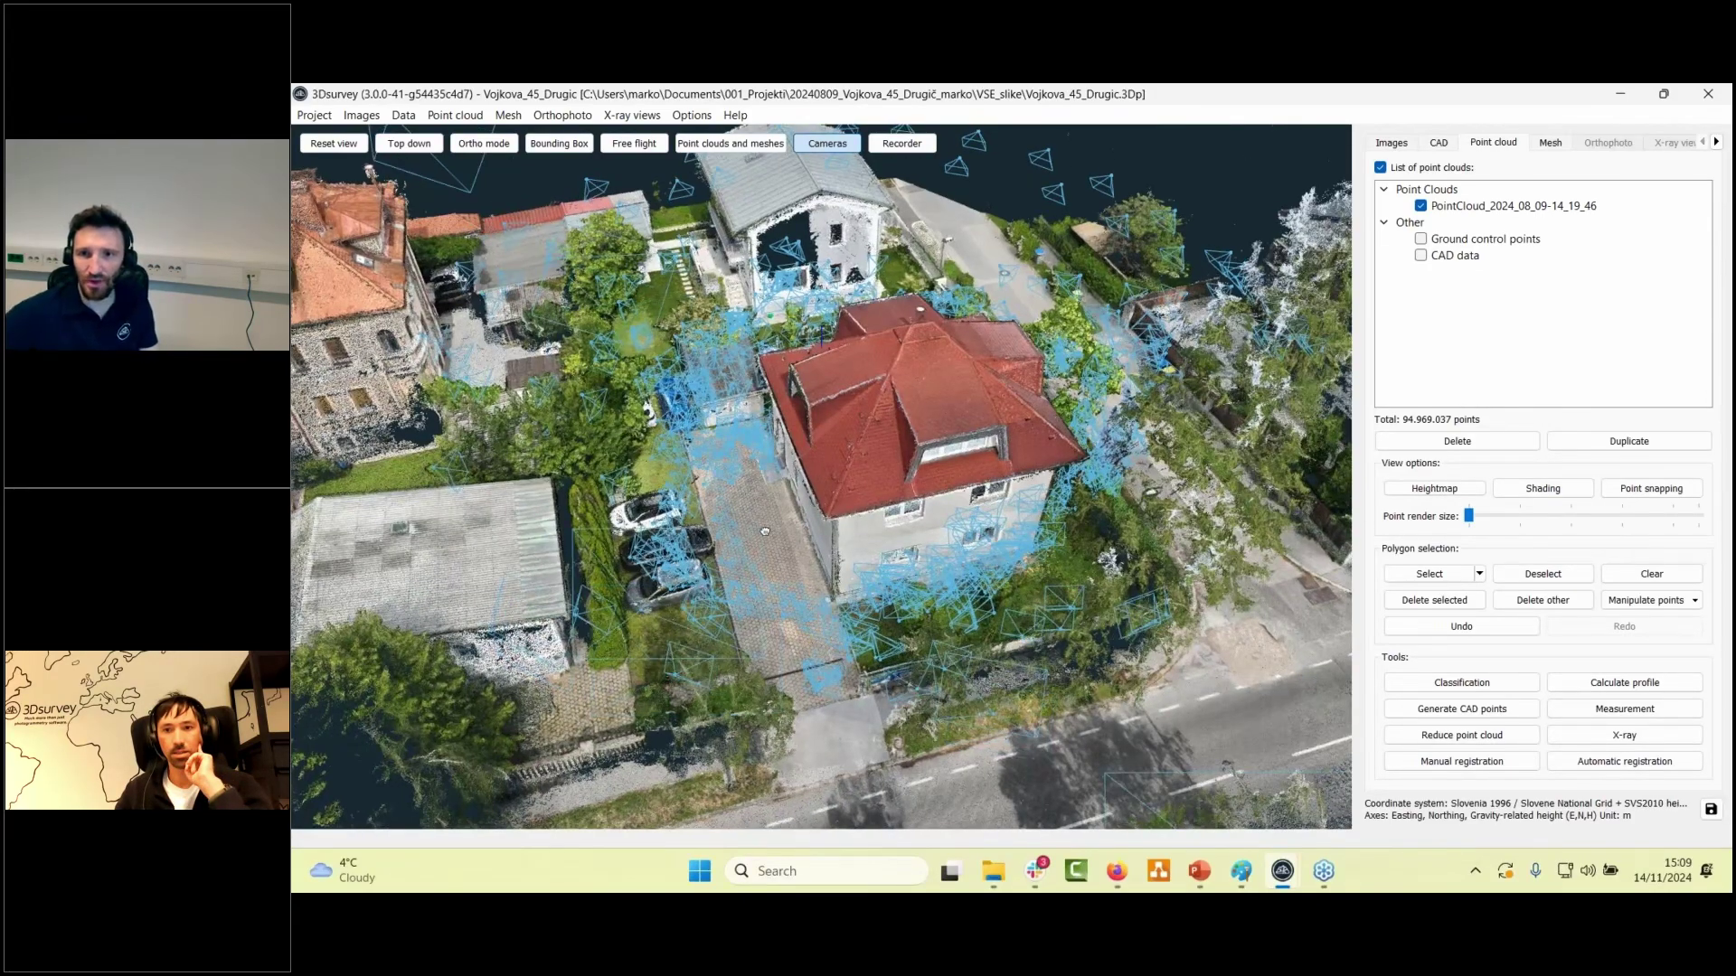
left_click_drag(765, 532, 1051, 187)
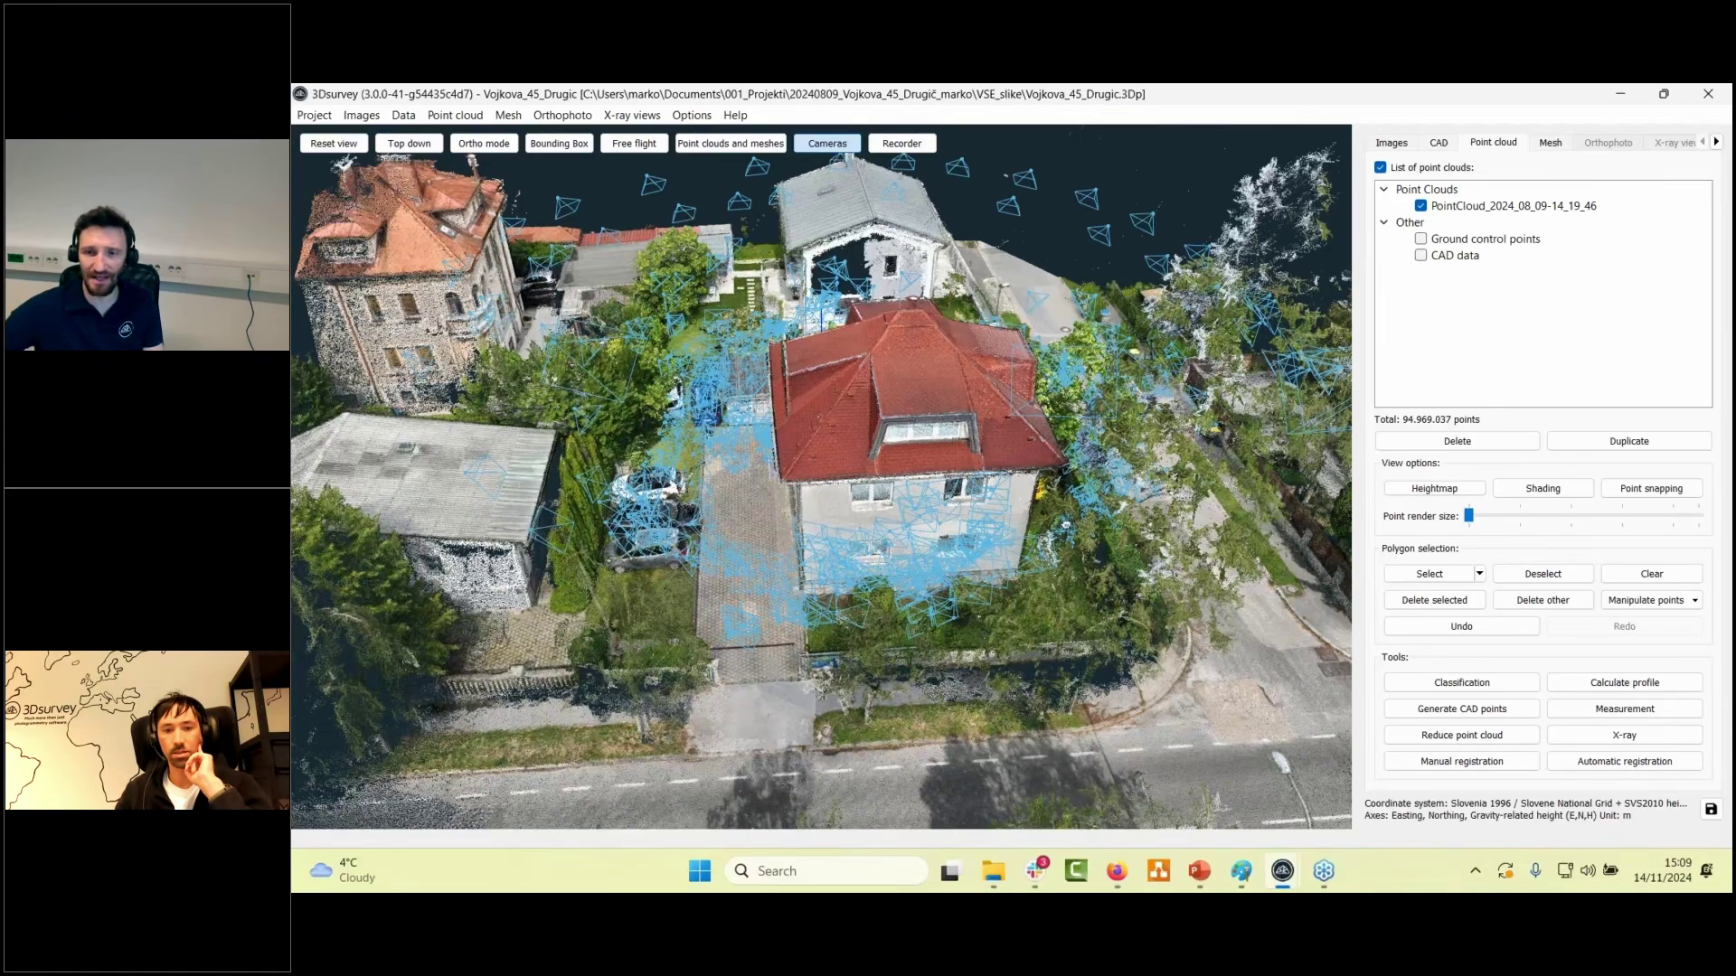
left_click_drag(1065, 524, 1166, 669)
mouse_move(1285, 875)
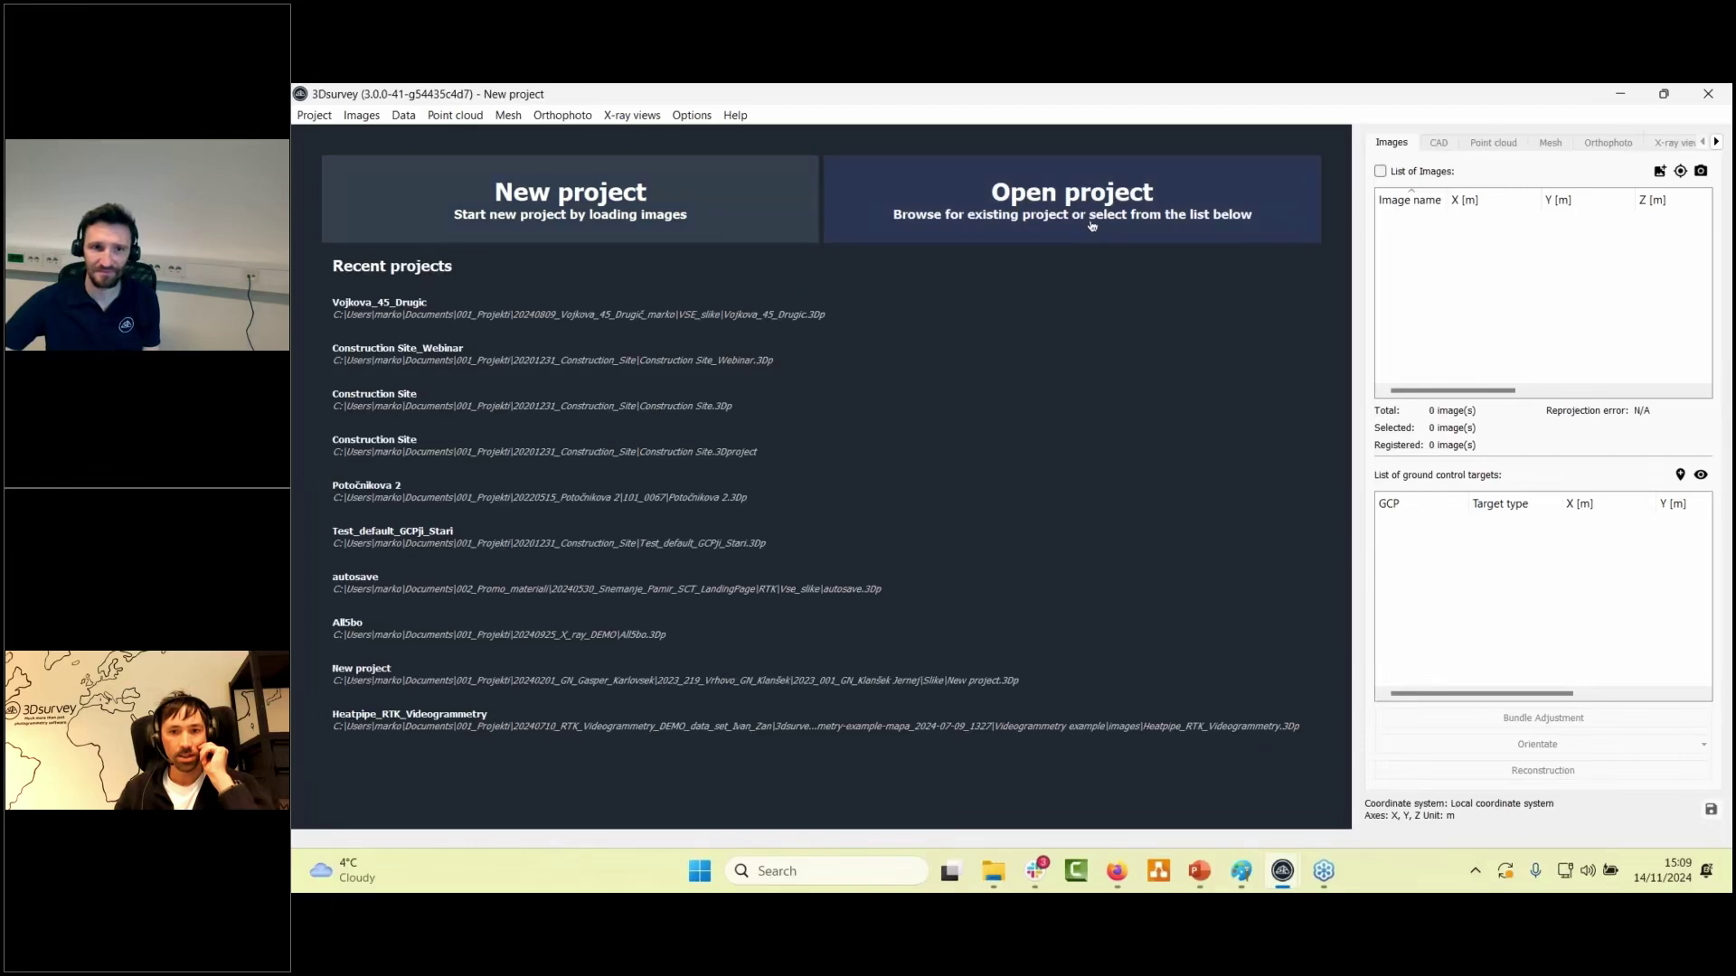
- Open v45_24_Materport.3Dp from the 001_Projekti folder by searching for 'materport'
left_click(1091, 225)
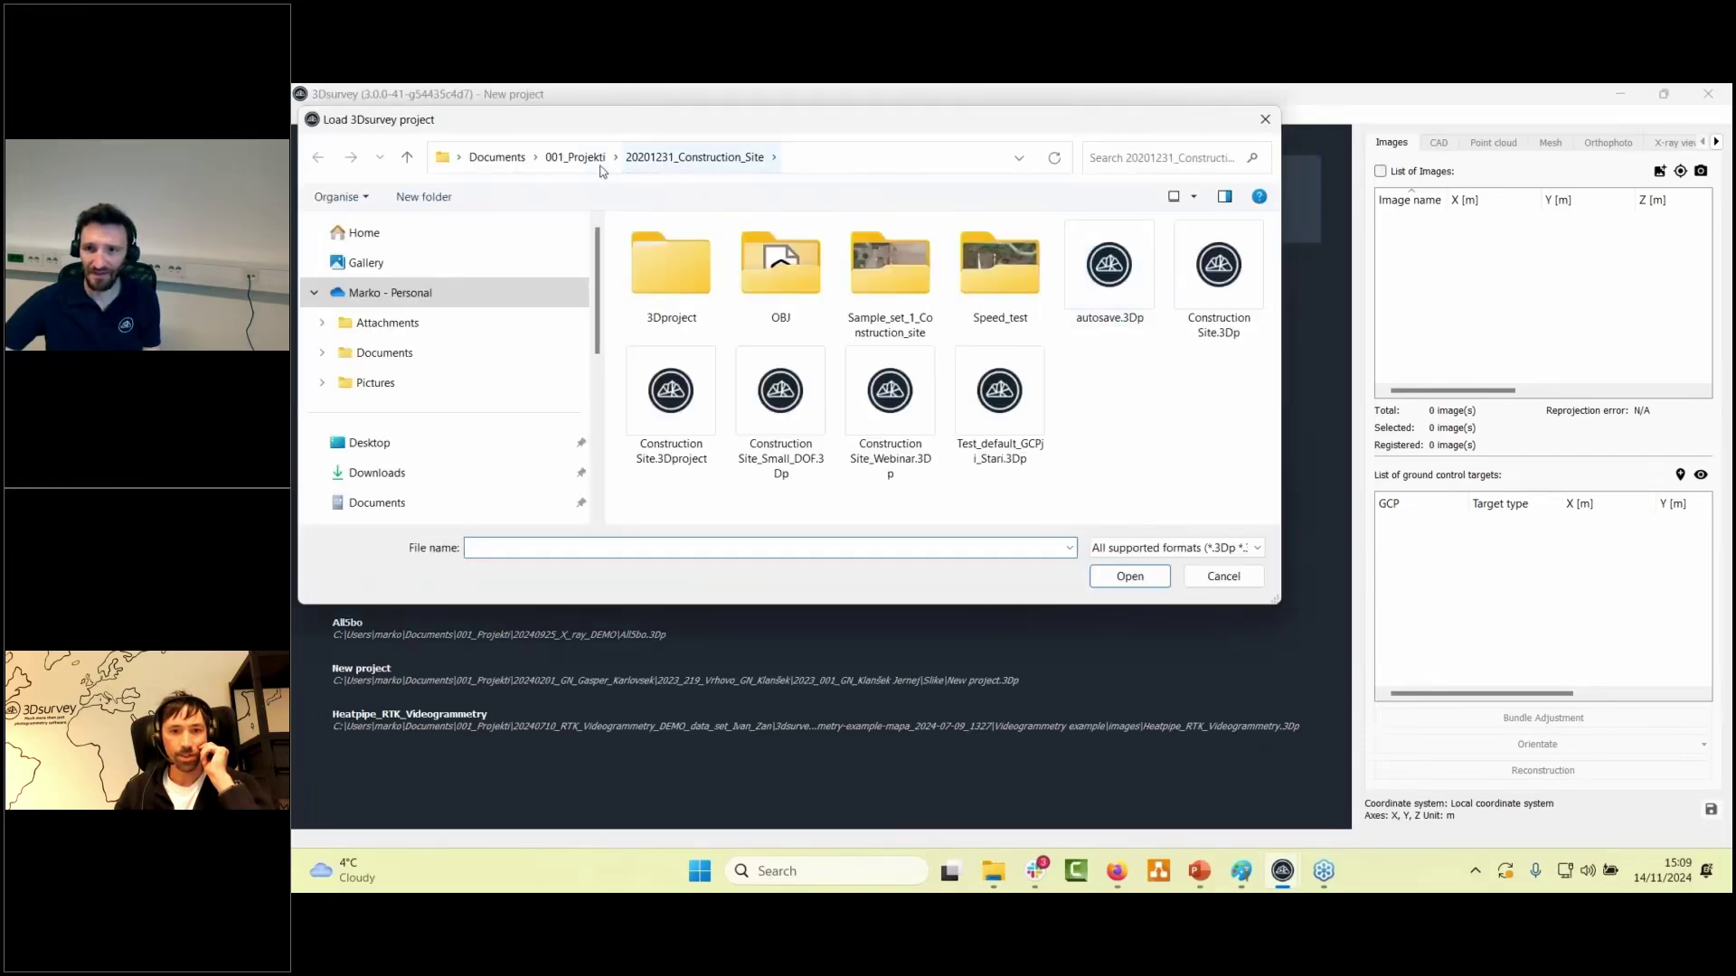
left_click(575, 159)
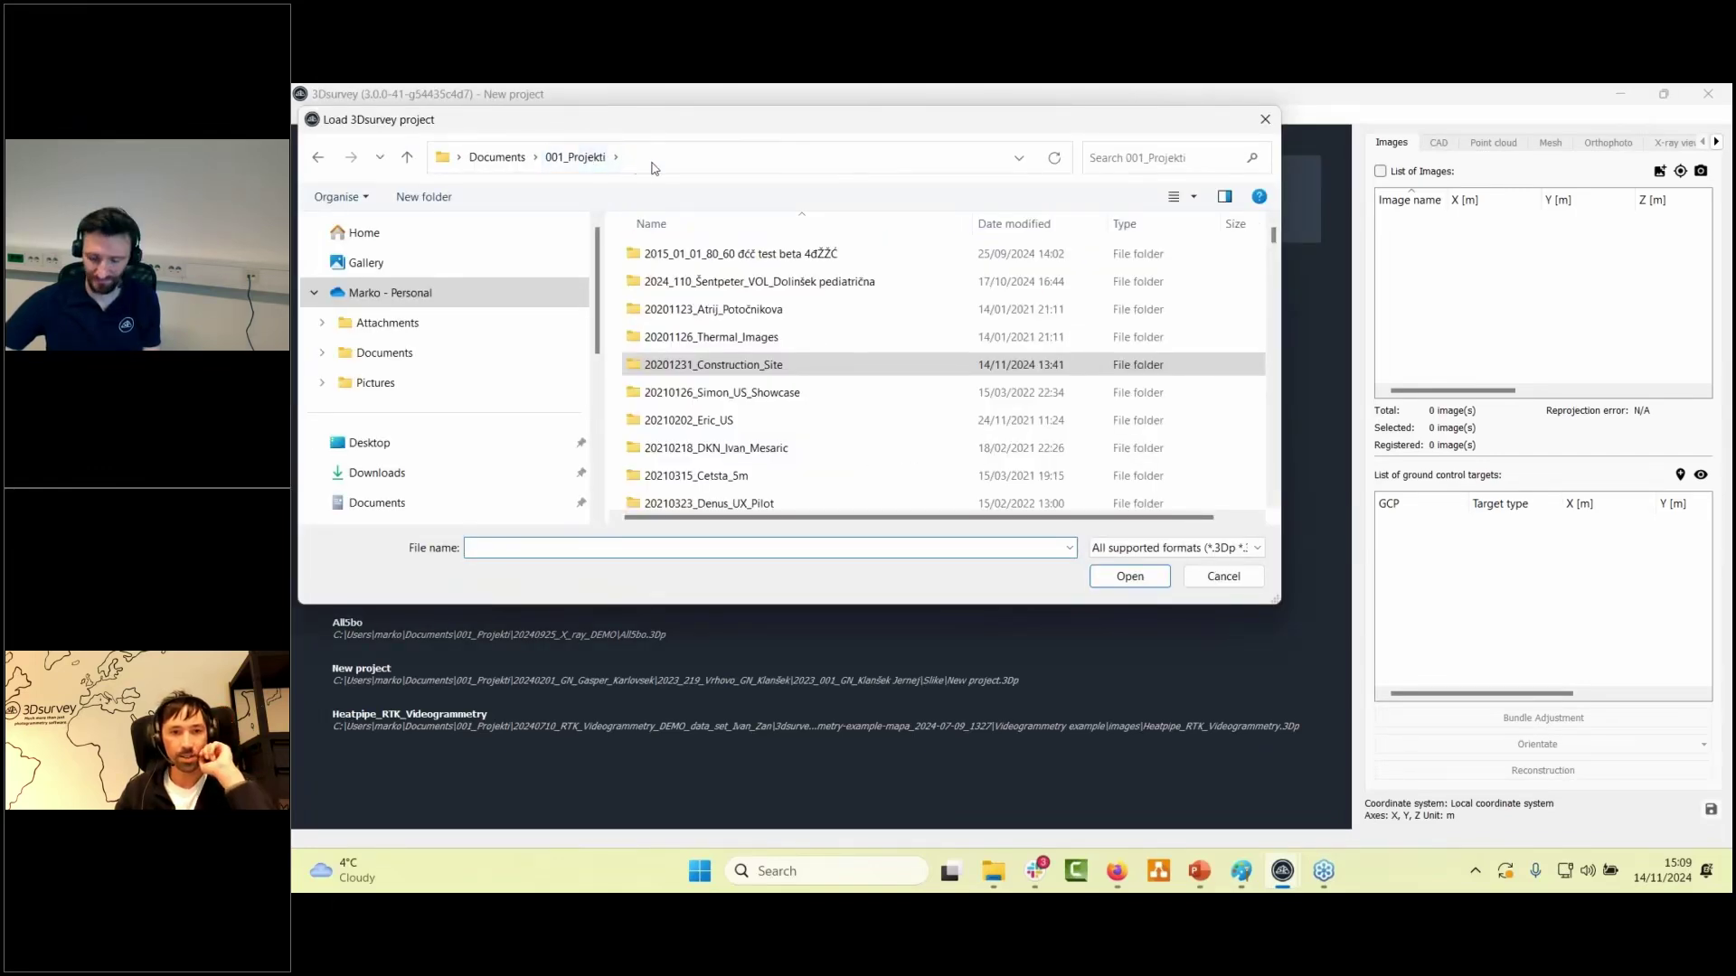
left_click(1156, 154)
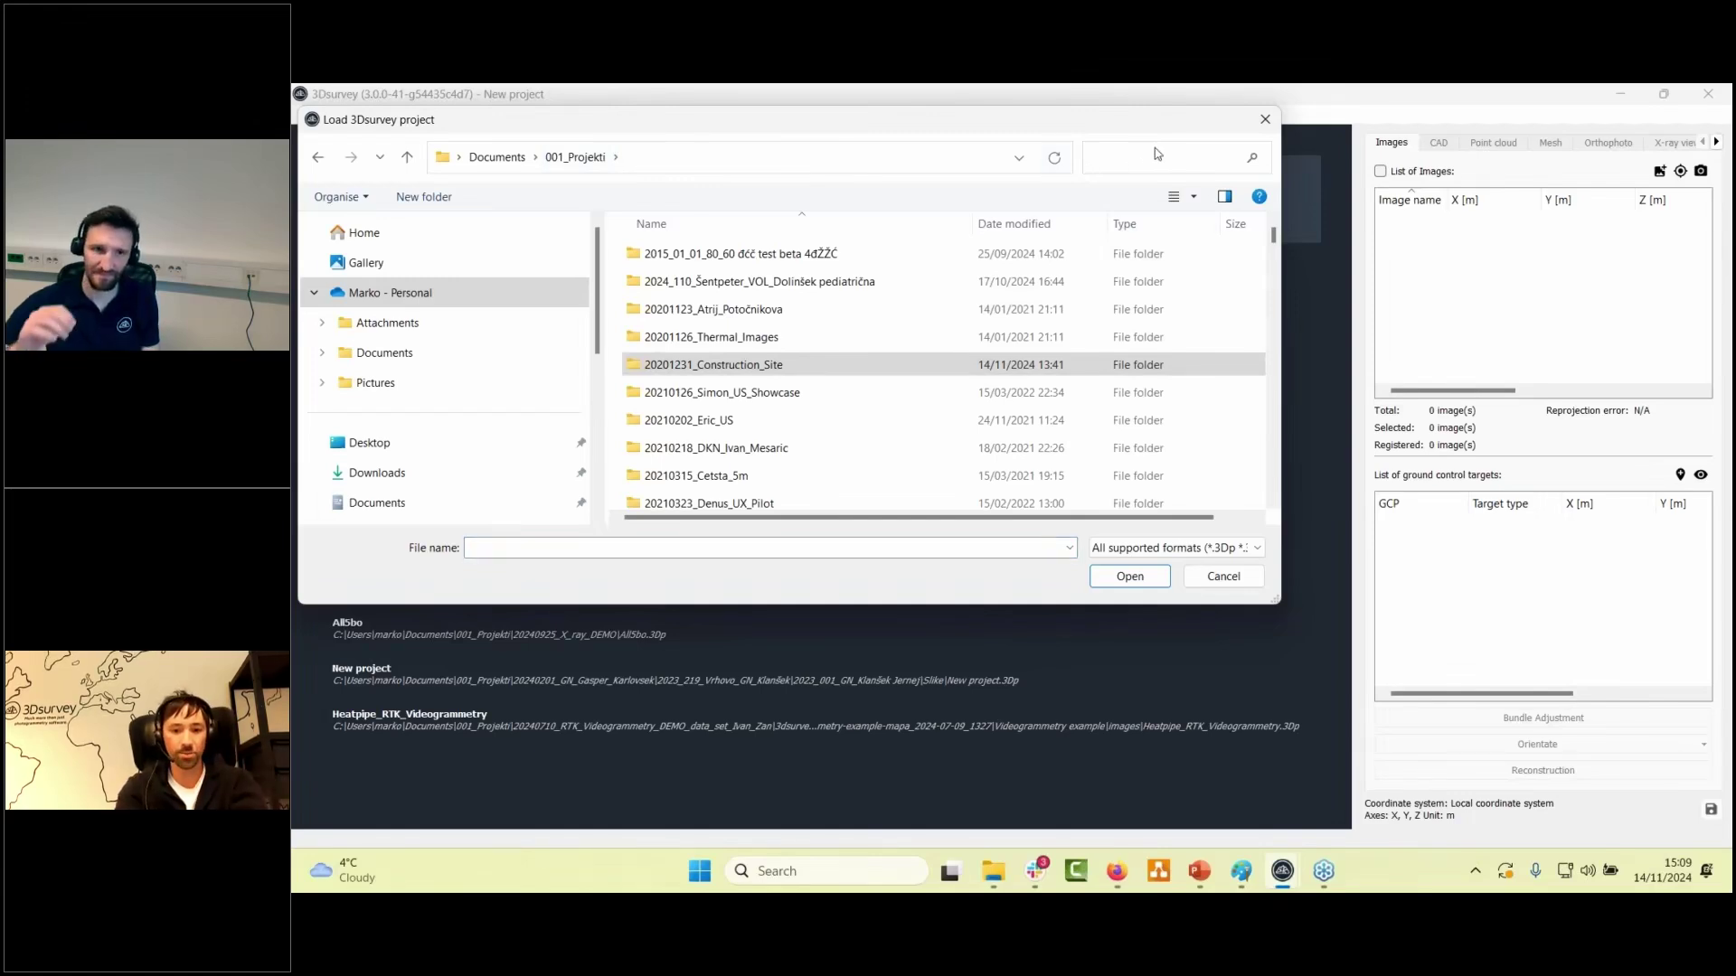
type(",materpo")
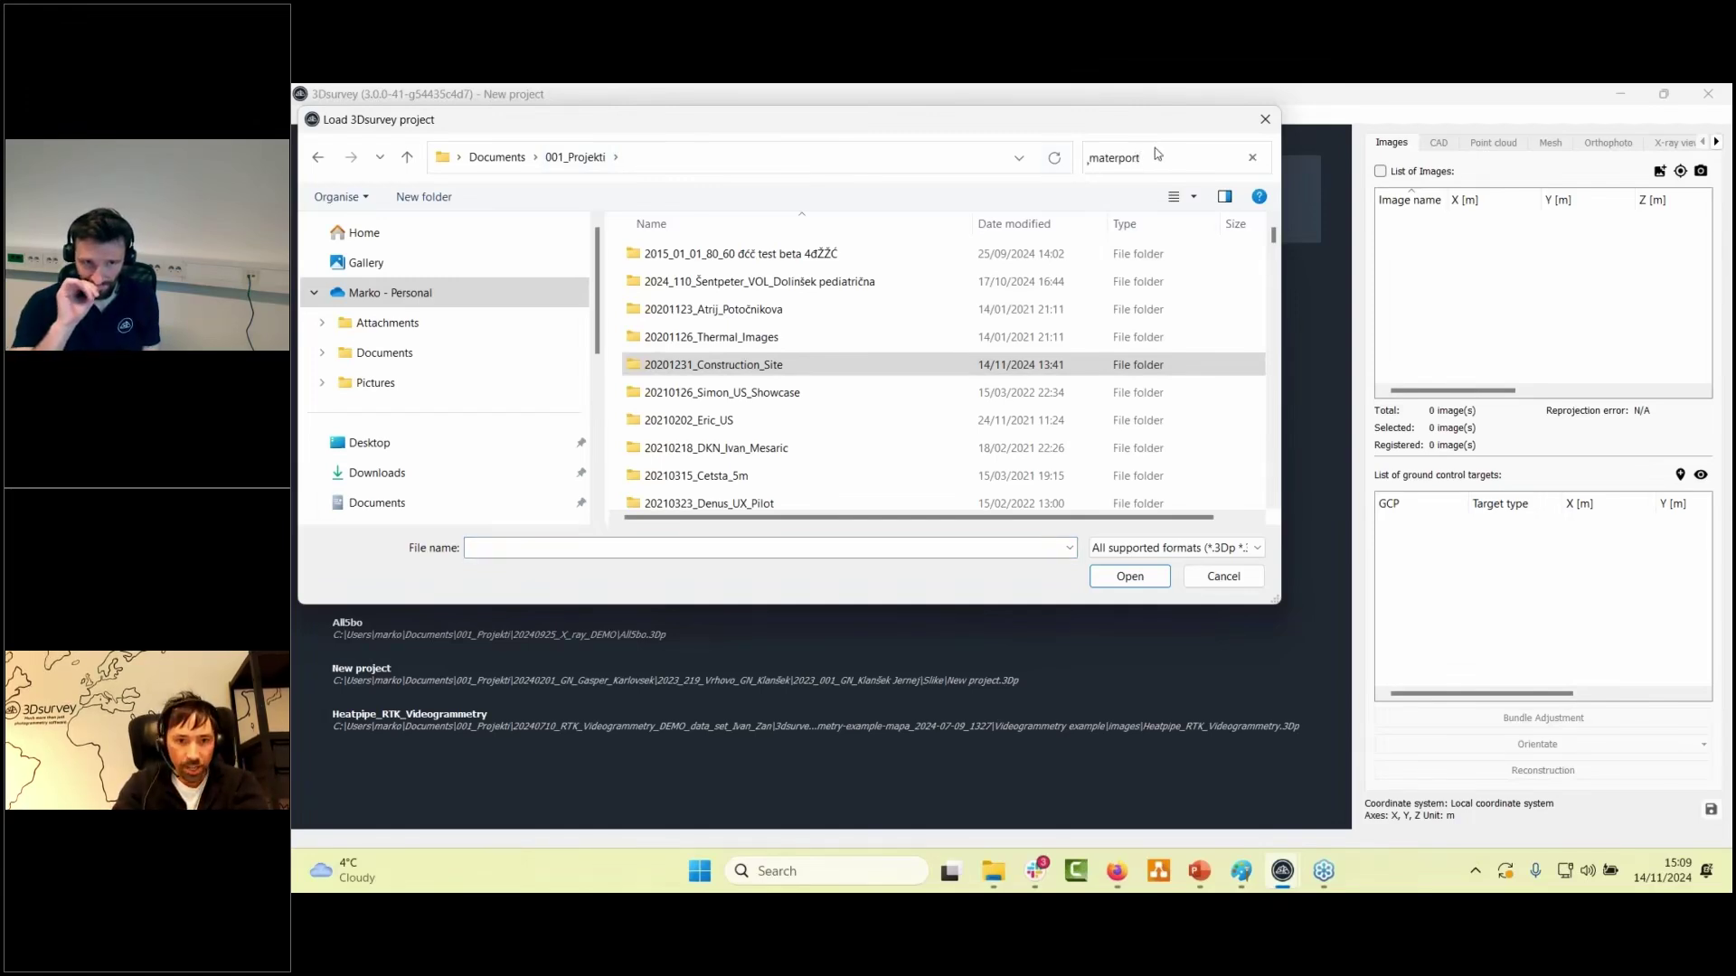
type("rt")
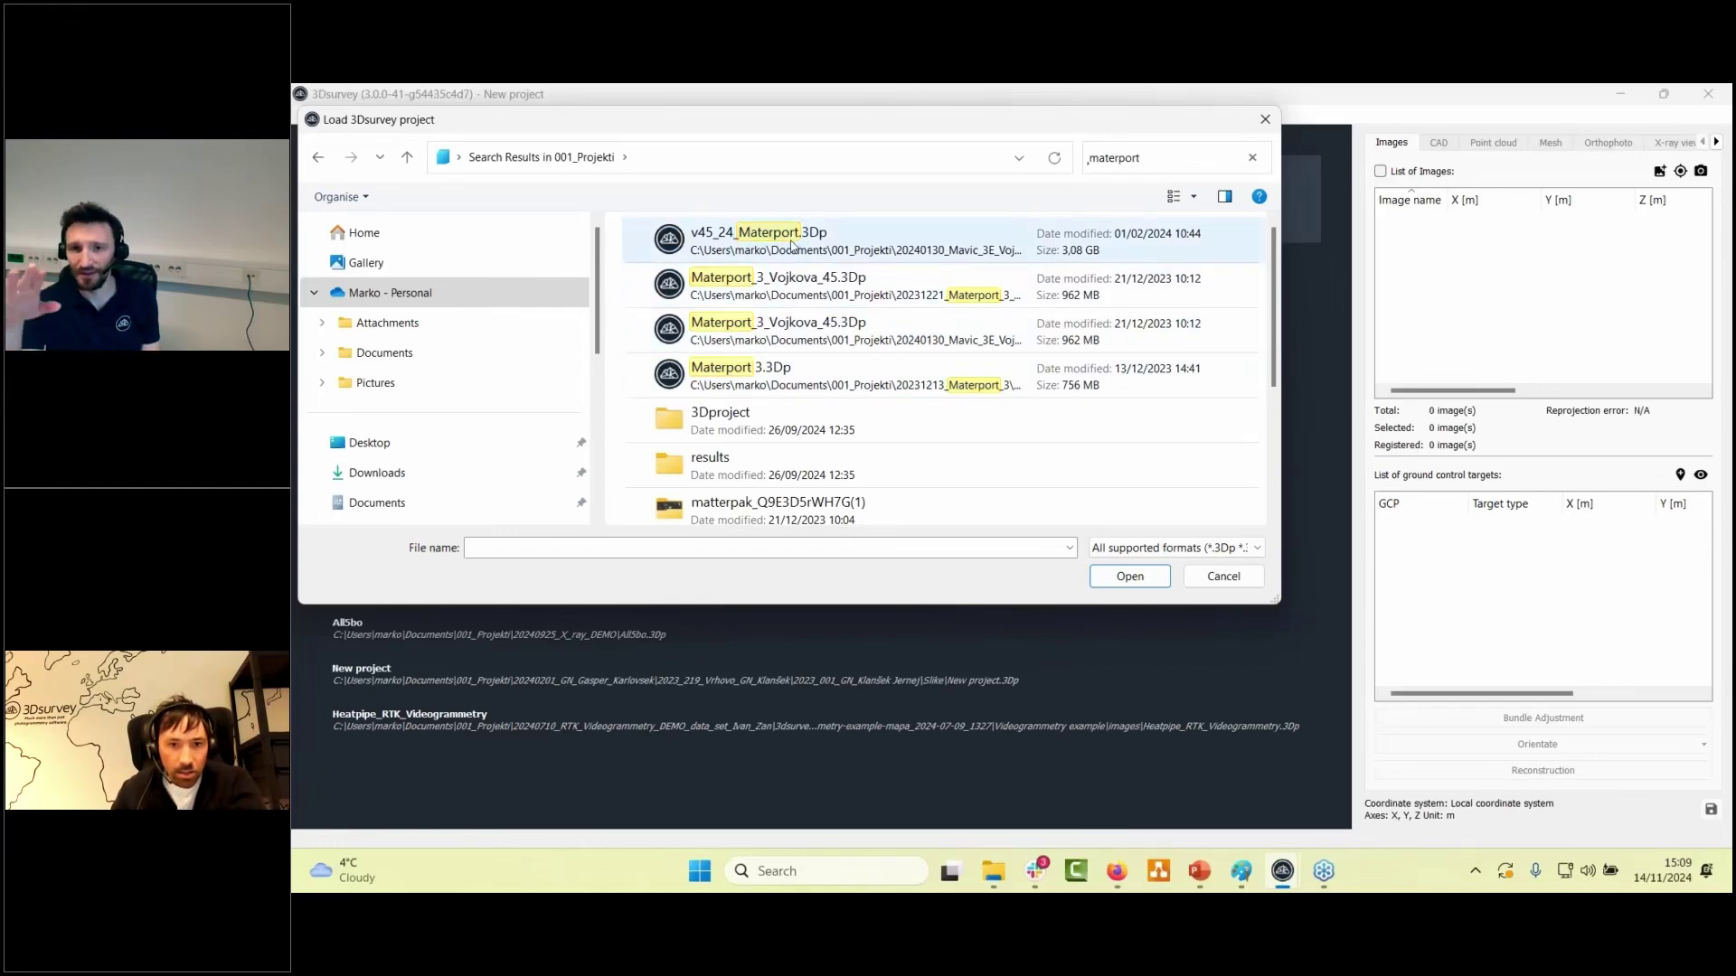
left_click(792, 242)
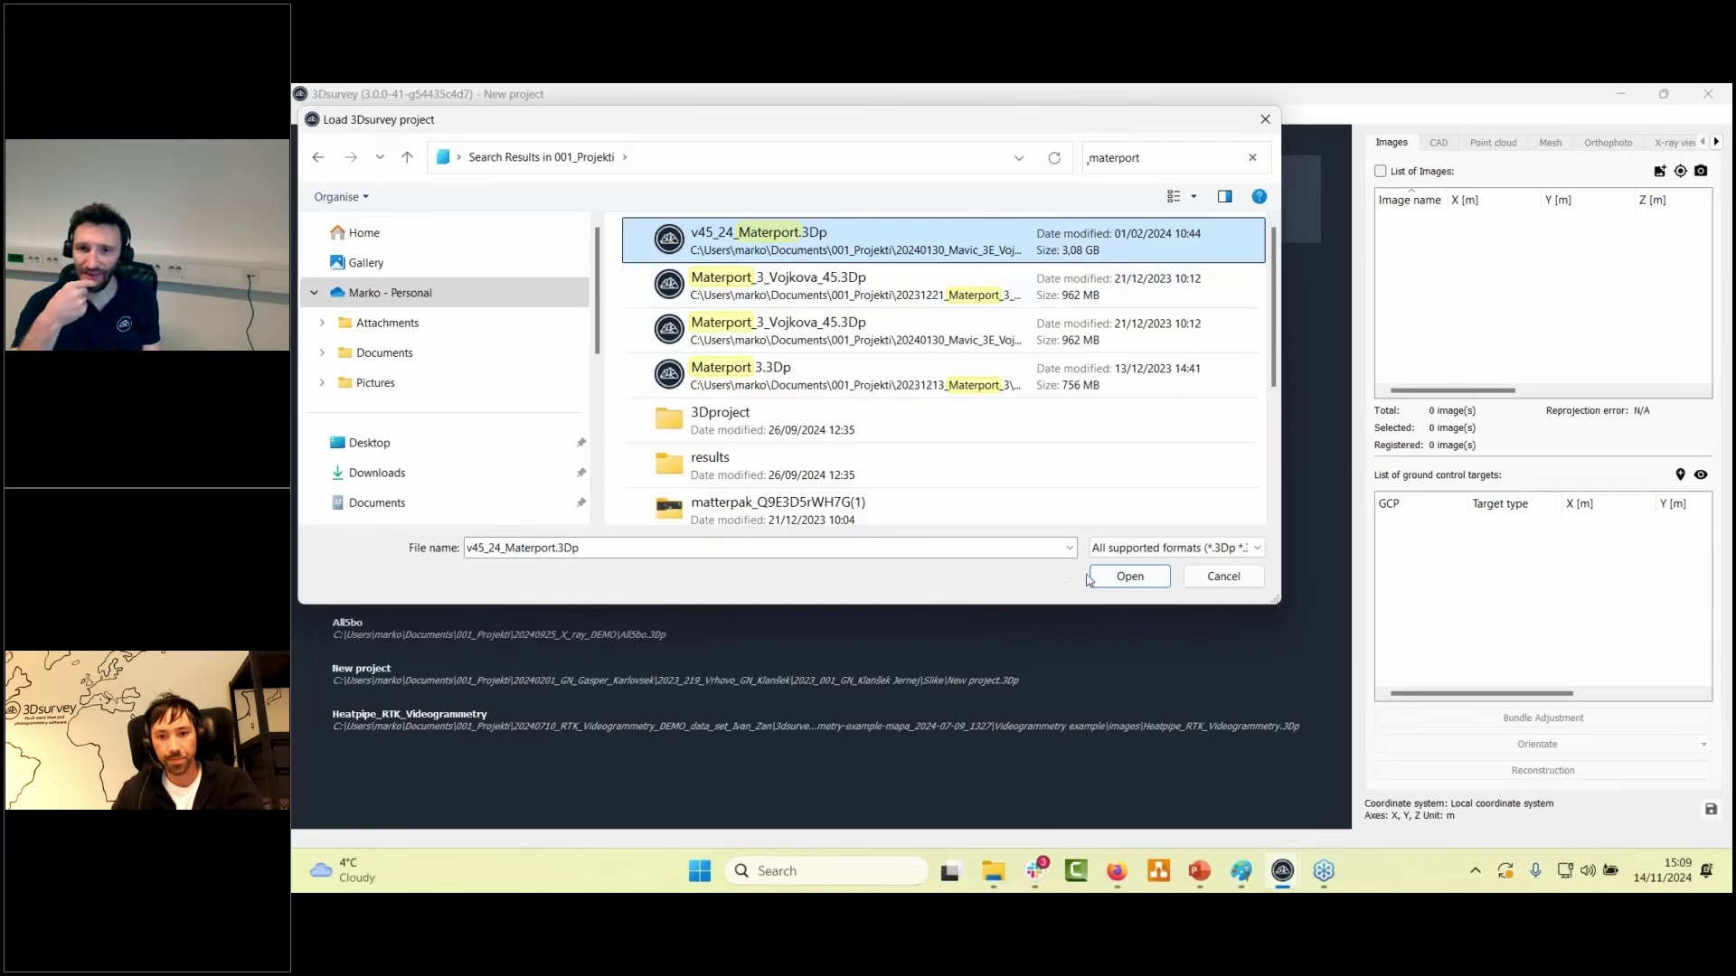
left_click(1128, 576)
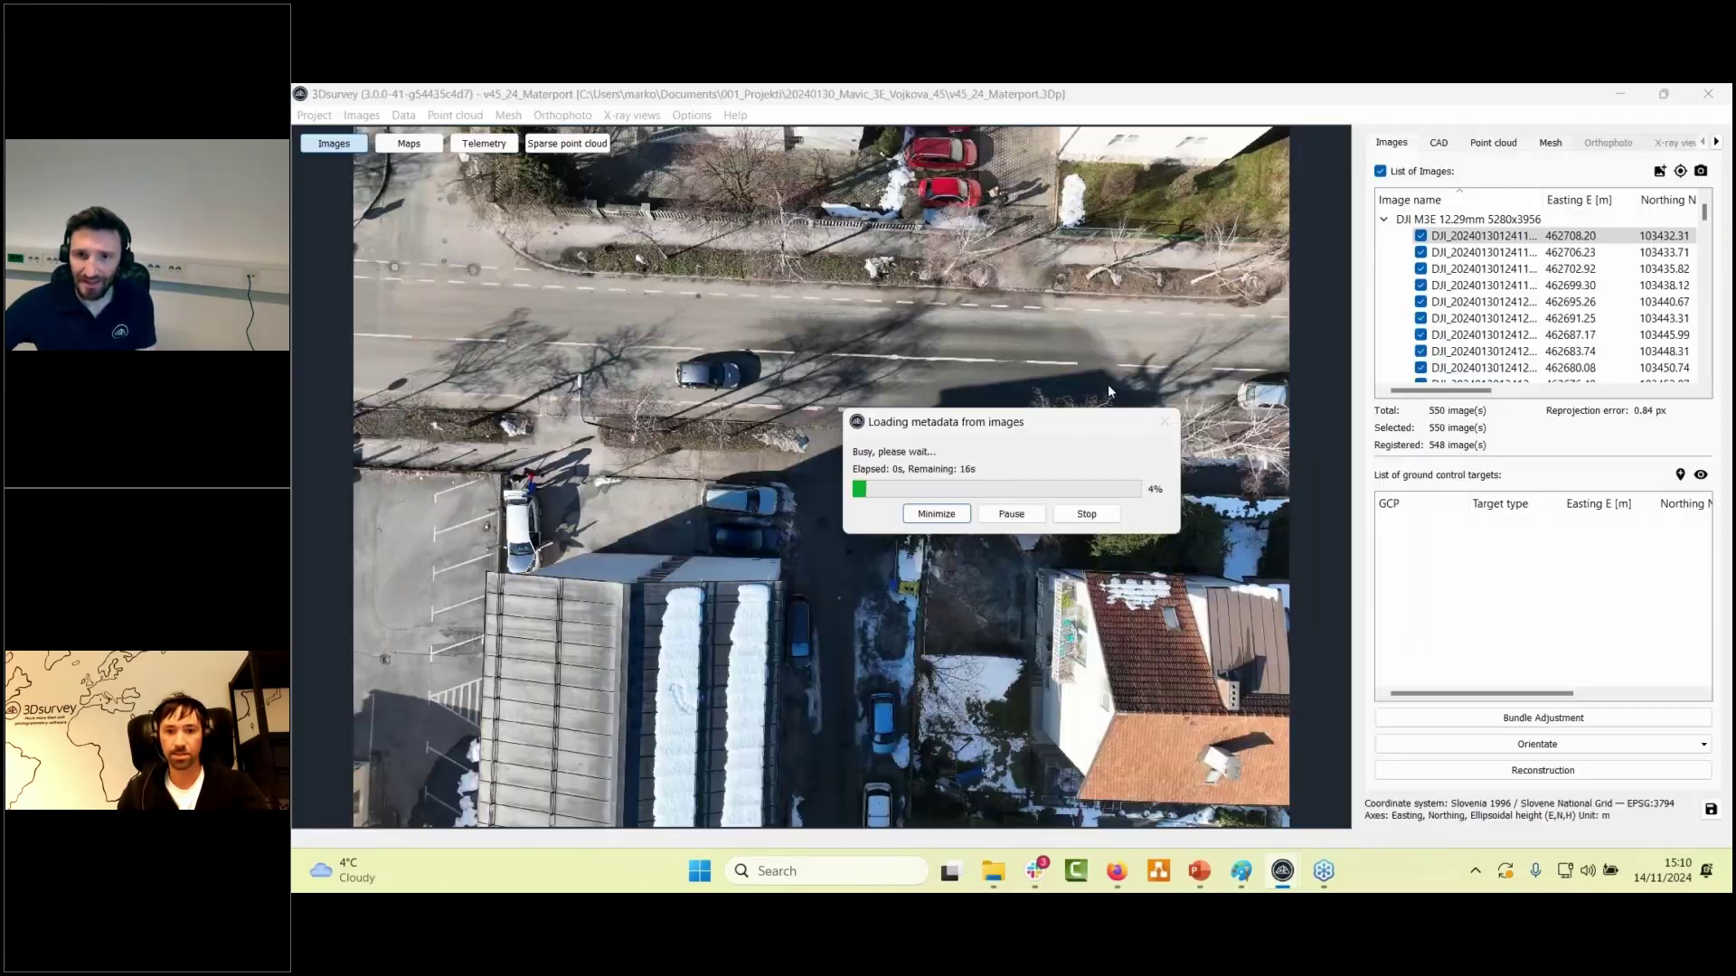
- Stop loading metadata from the images and dismiss the stopped-loading report
left_click(1086, 514)
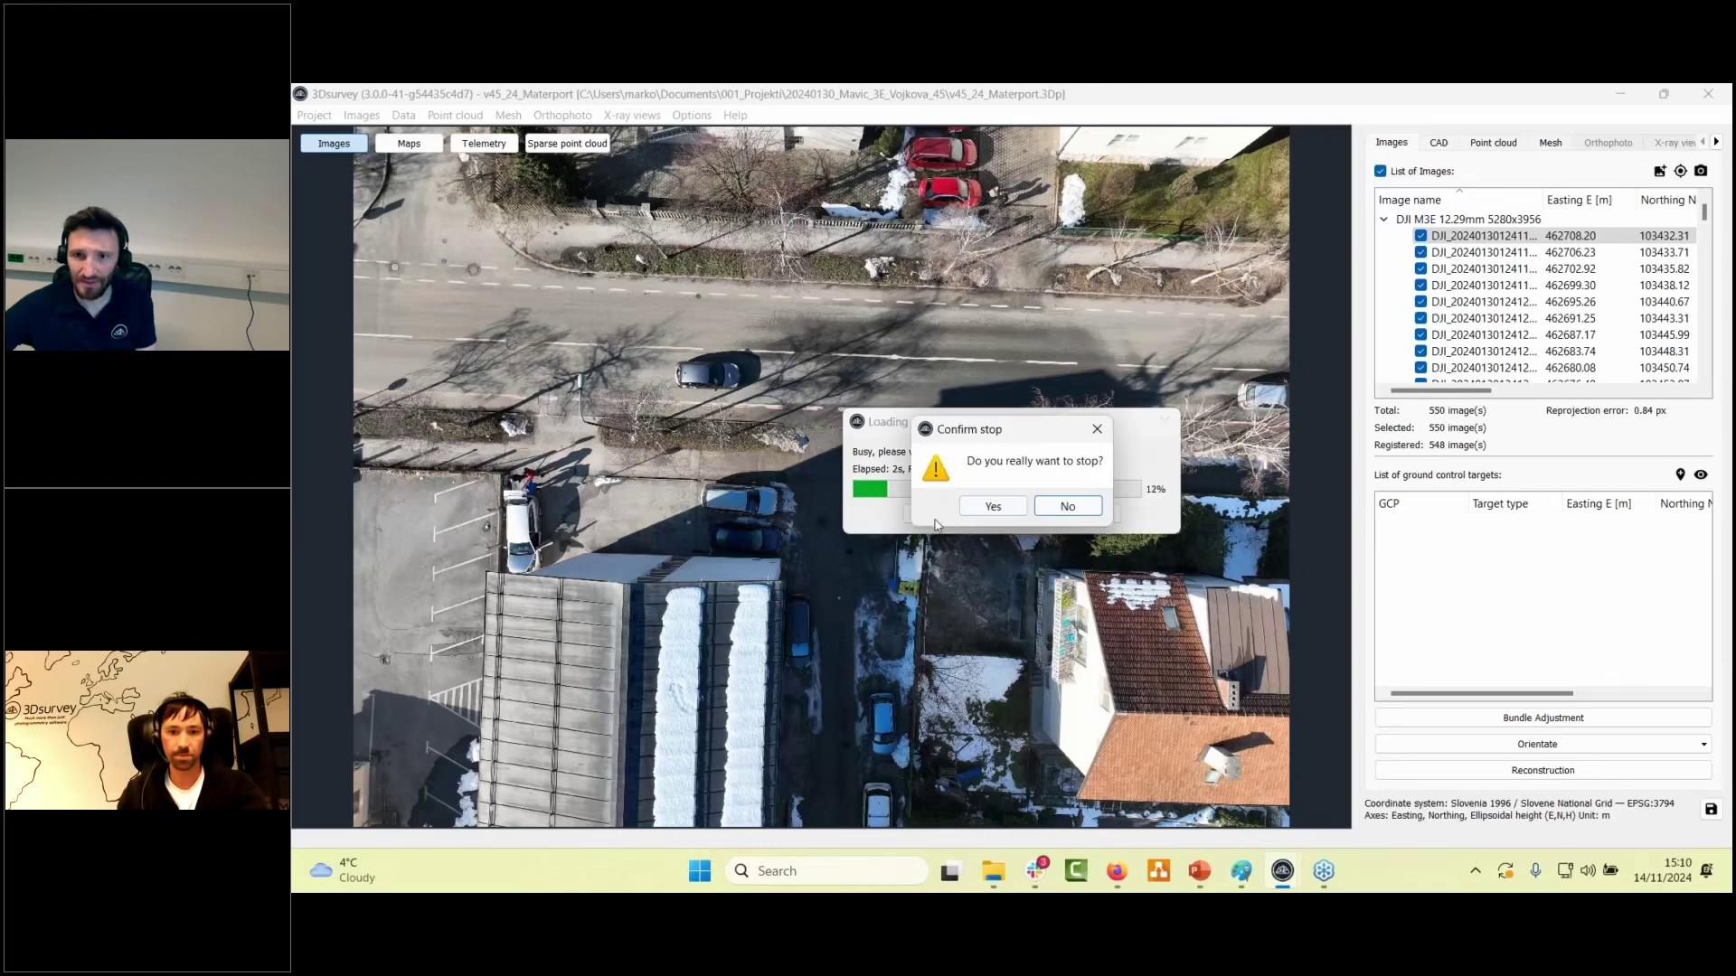
left_click(994, 507)
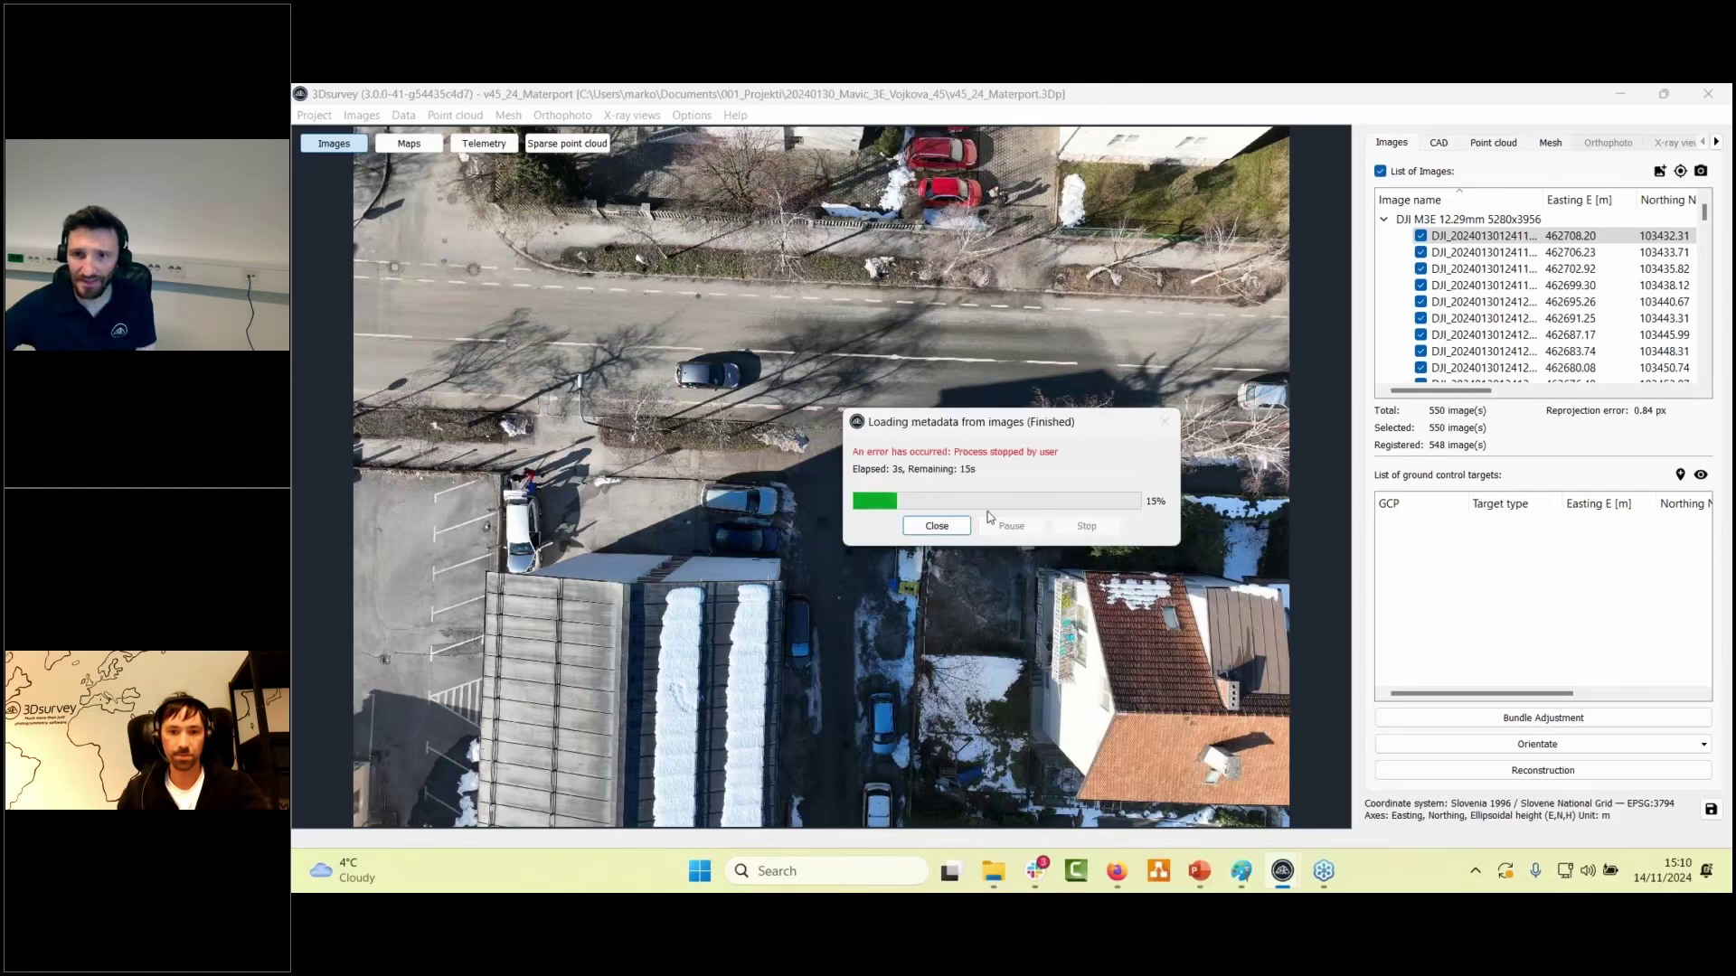
left_click(935, 526)
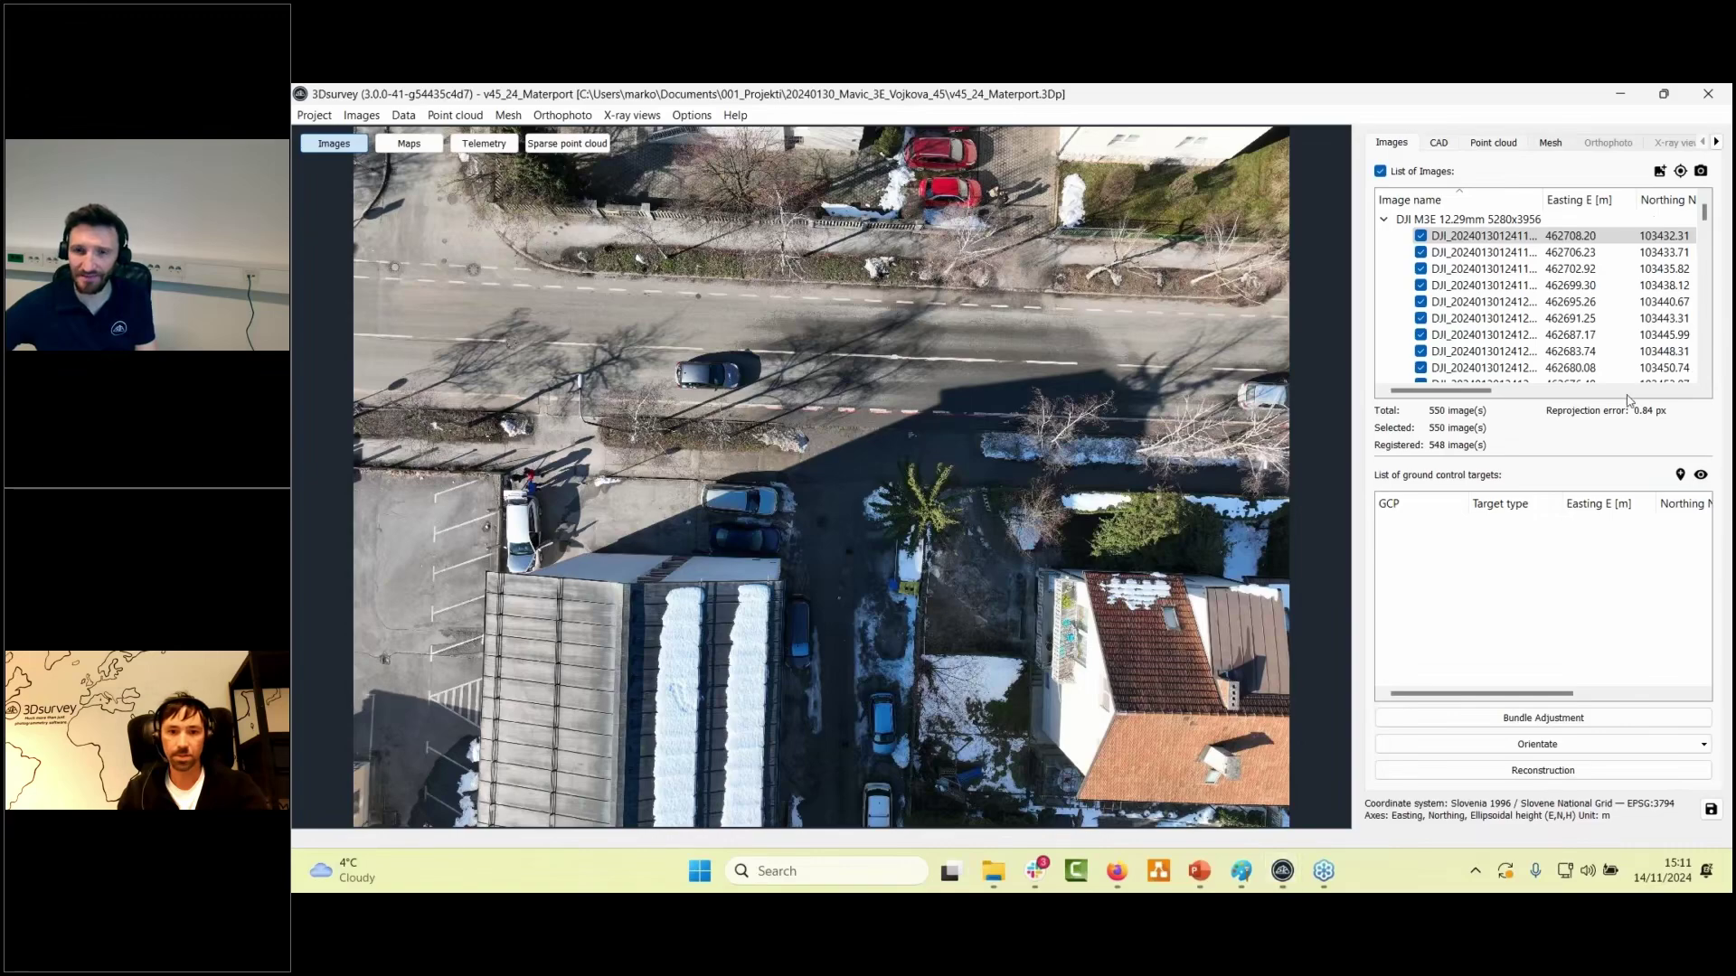
- Hide the PointCloud_2024_01_30-17_14_36 mesh and view the Materport model side-on
scroll(908, 542, "up", 3)
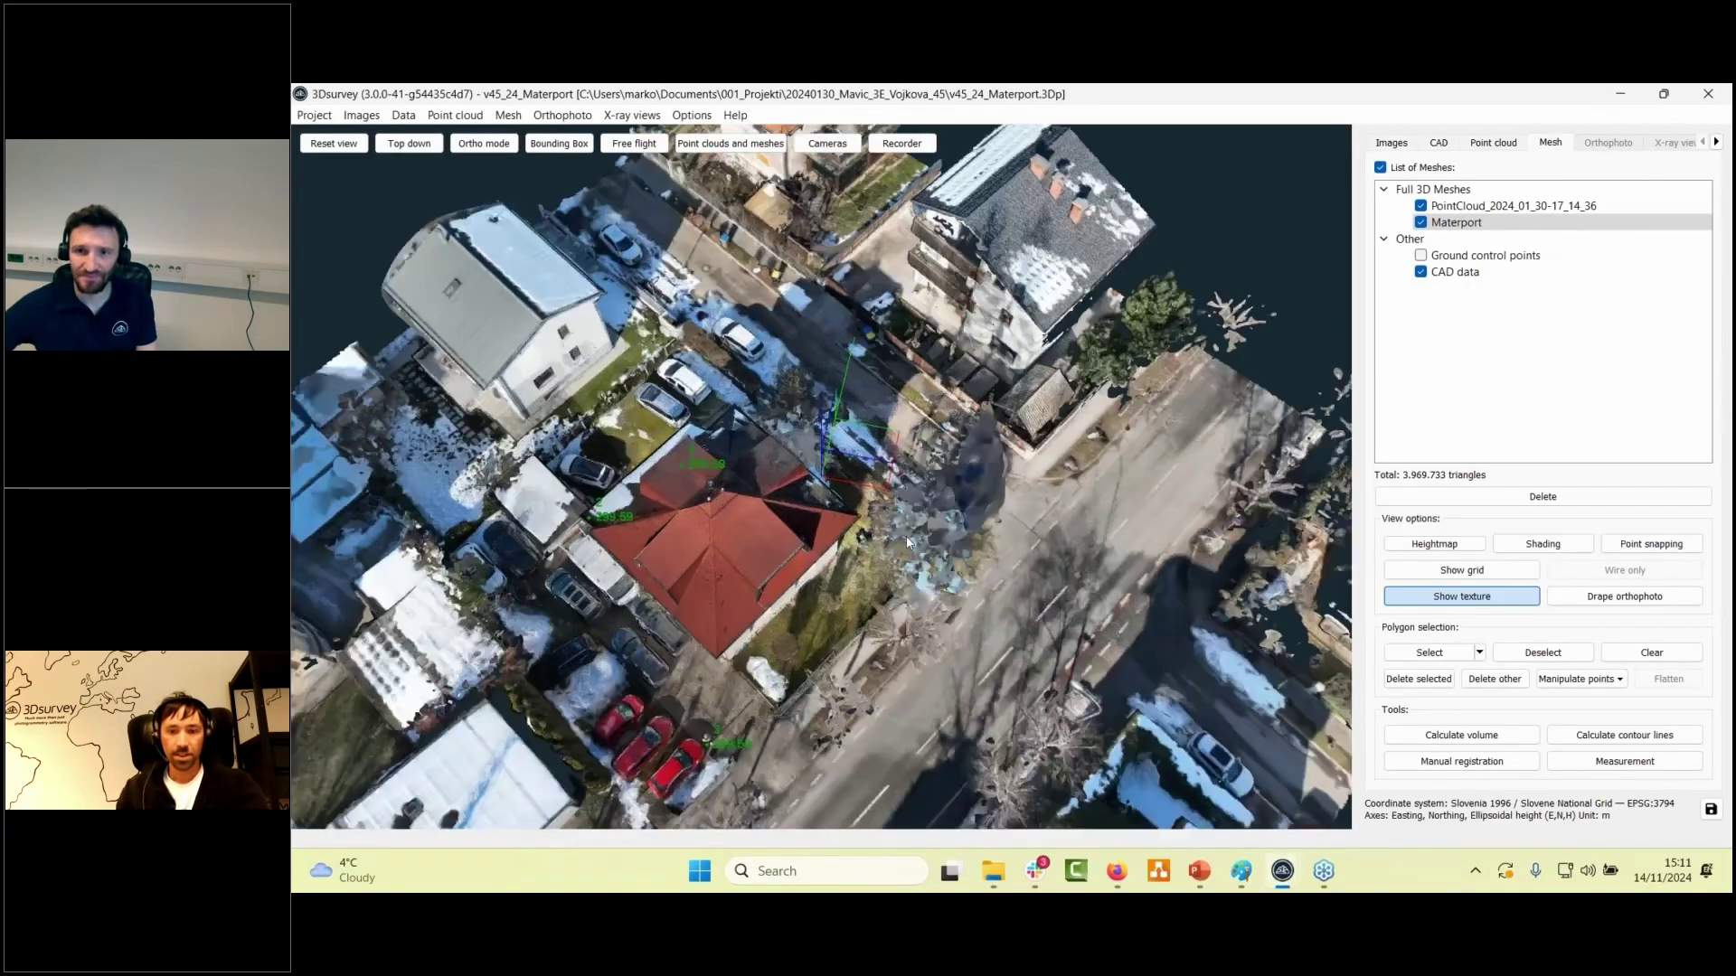
scroll(871, 551, "up", 4)
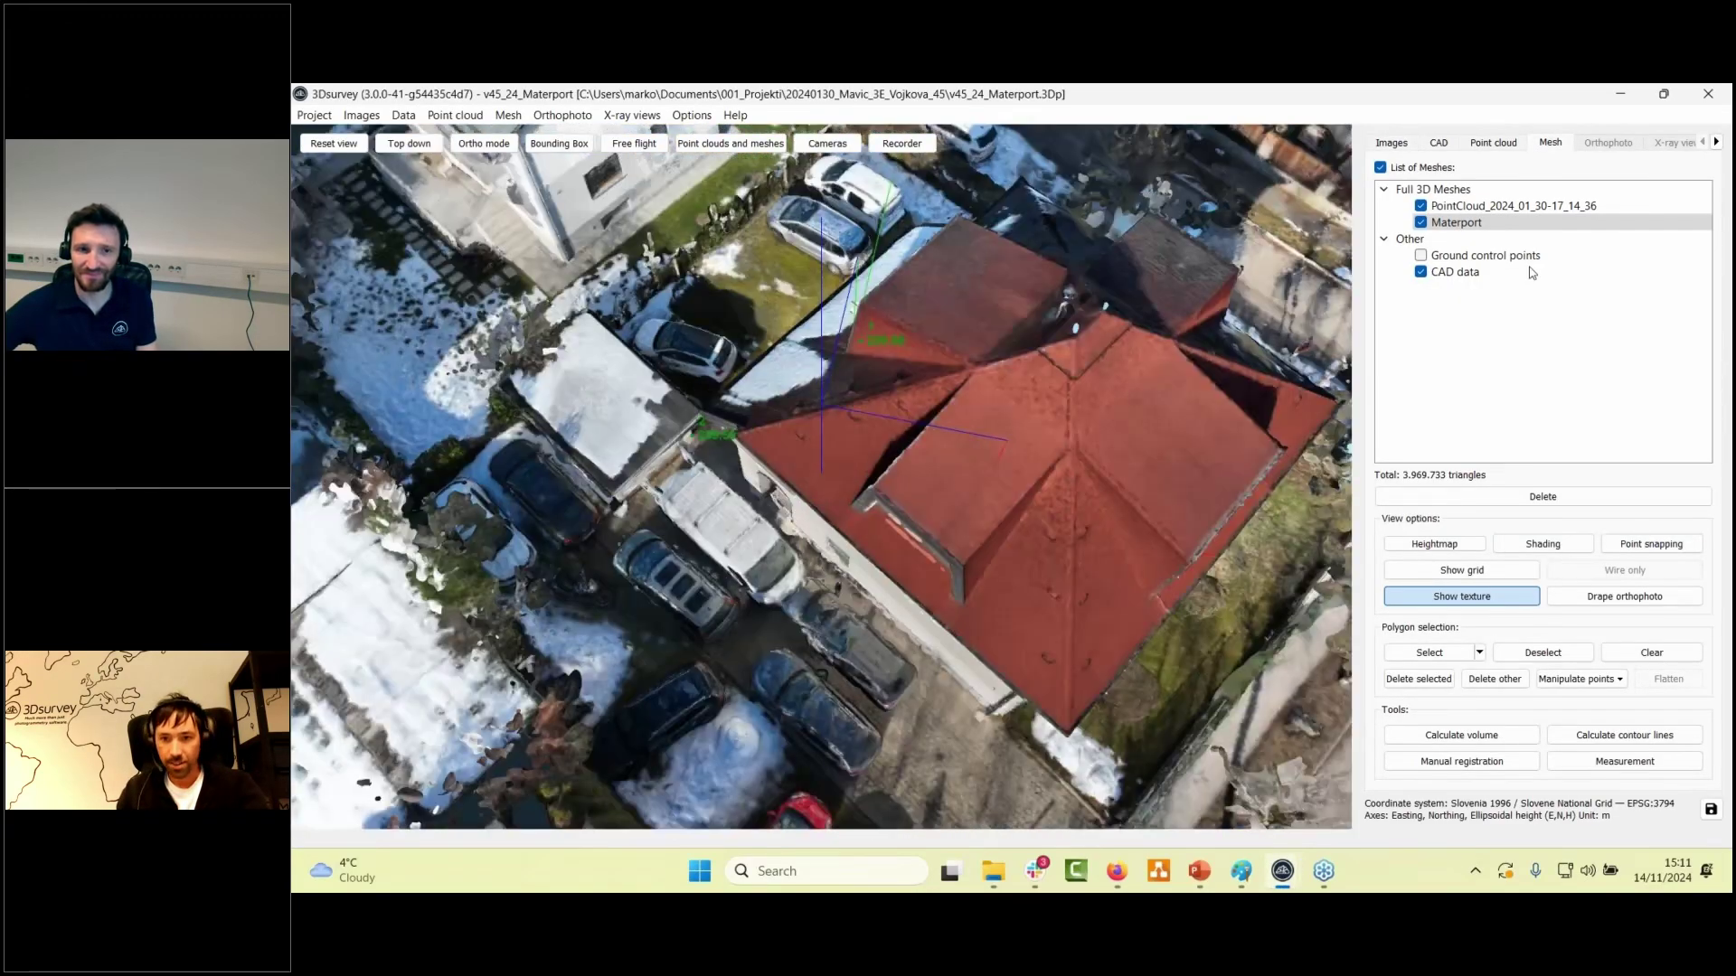
left_click(1421, 206)
left_click_drag(1049, 407, 854, 552)
- Add a bounding box and pull its front, left and top faces inward to cut away walls and roof
left_click(559, 143)
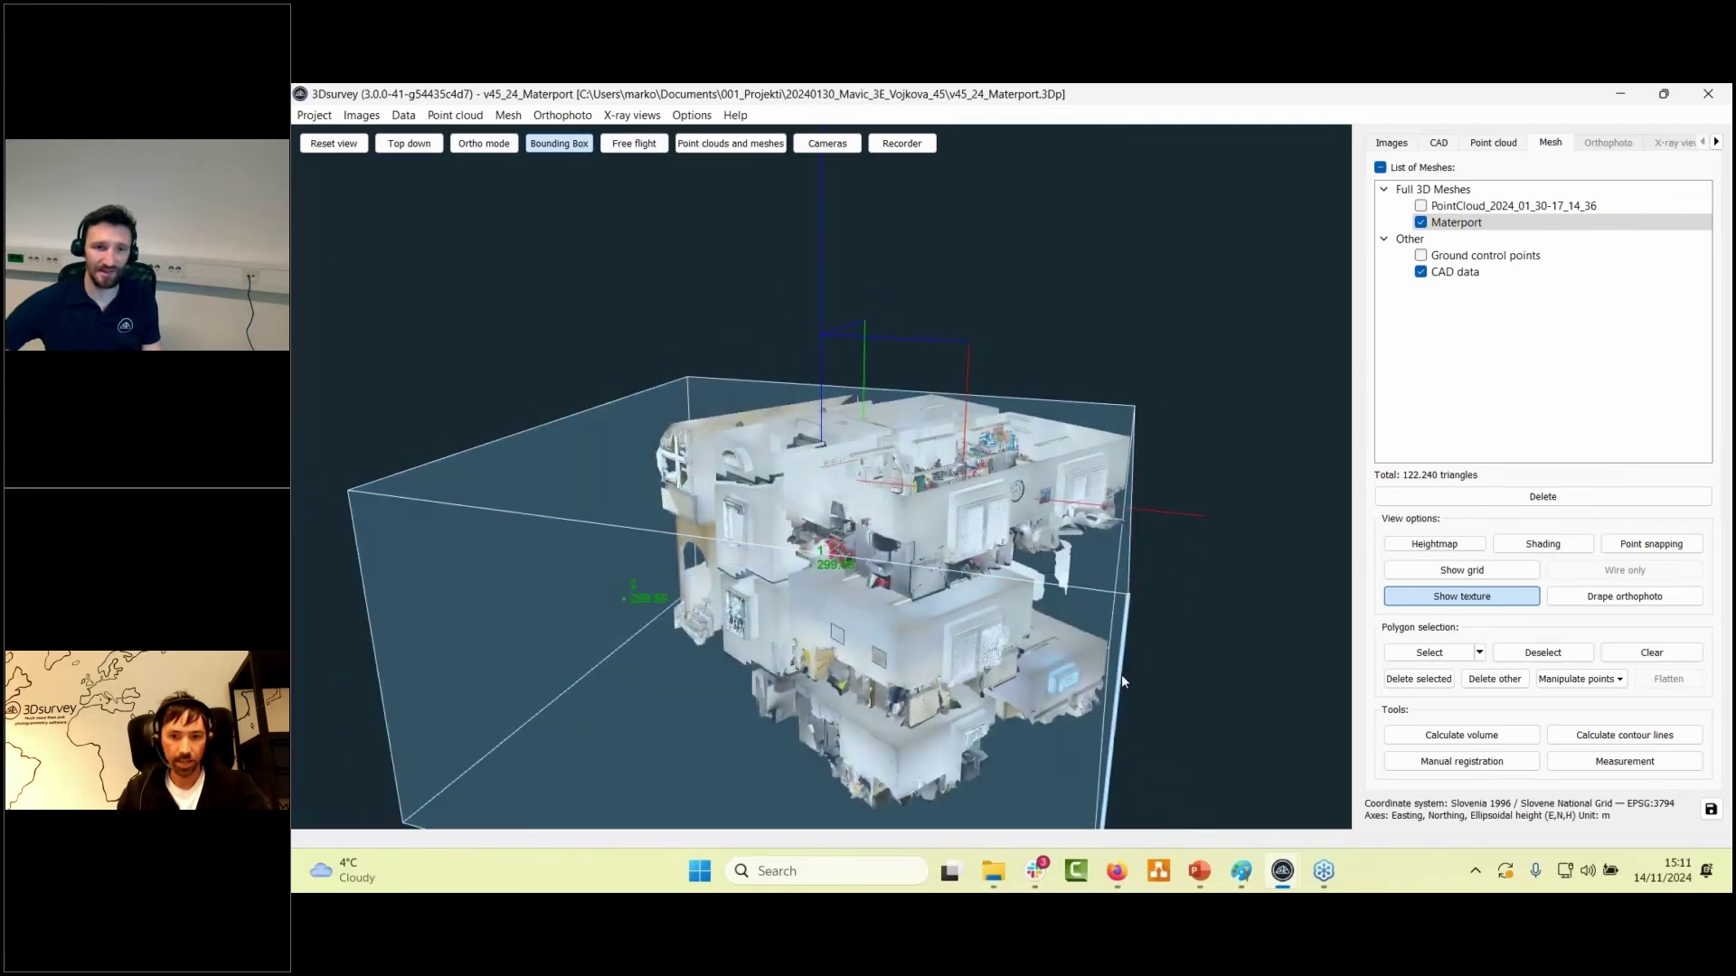
left_click_drag(943, 714, 1321, 663)
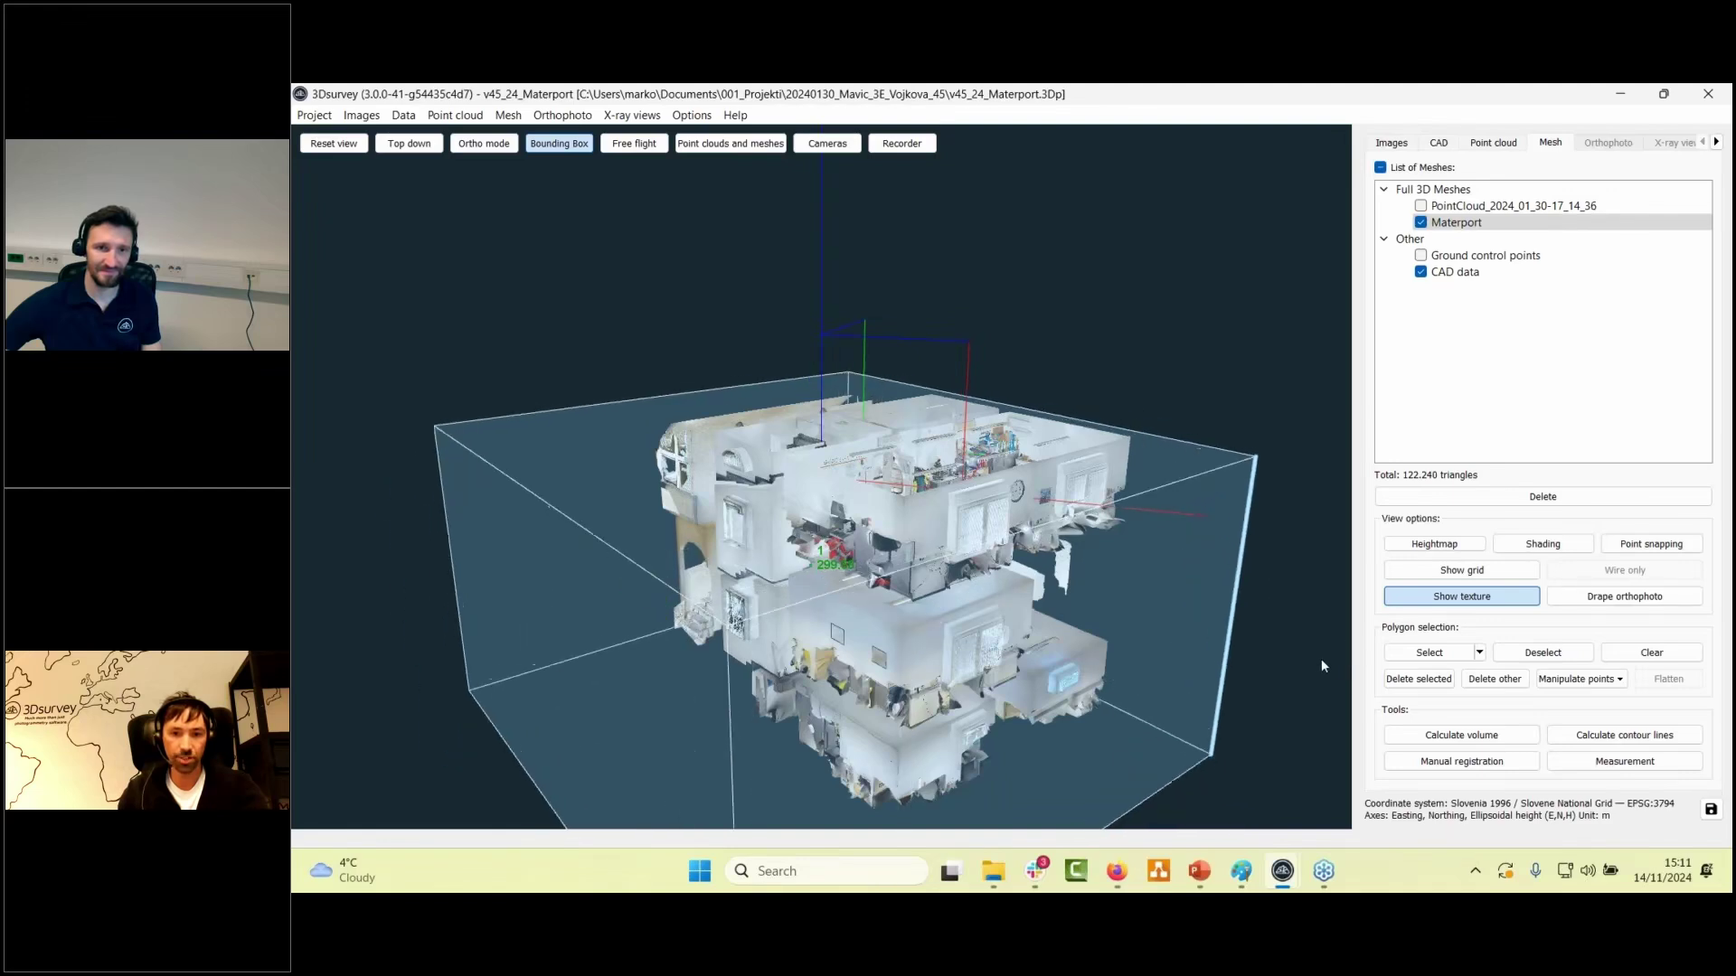
left_click_drag(986, 695, 869, 628)
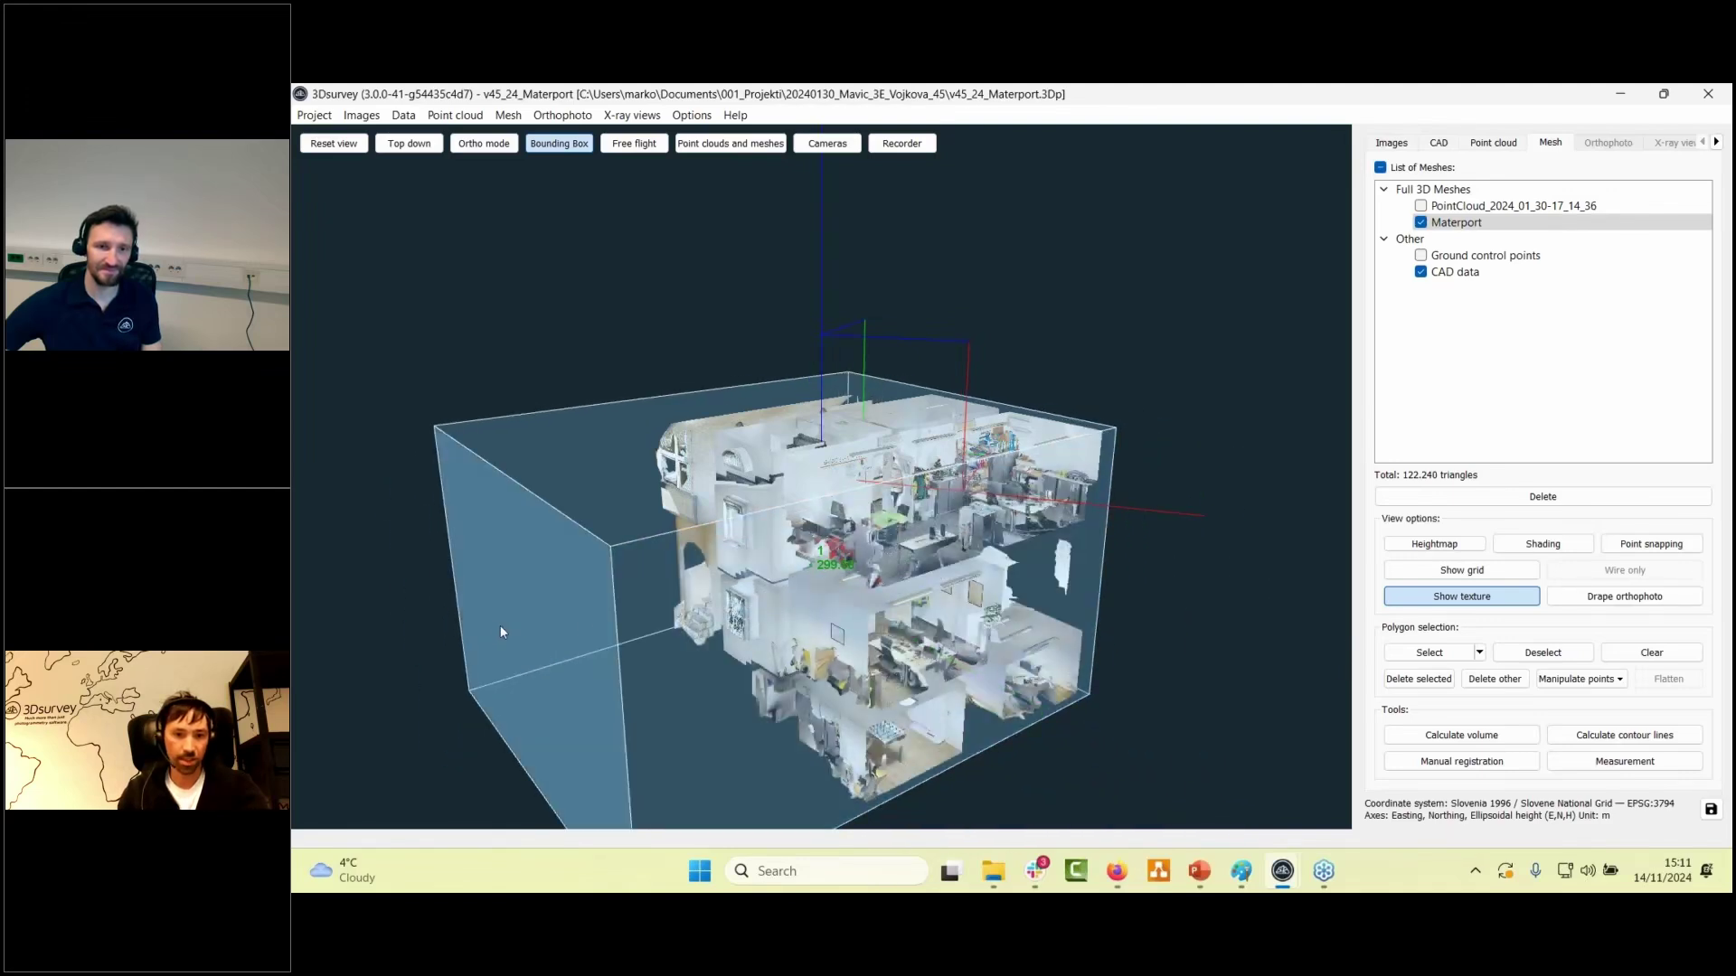
left_click_drag(501, 626, 721, 642)
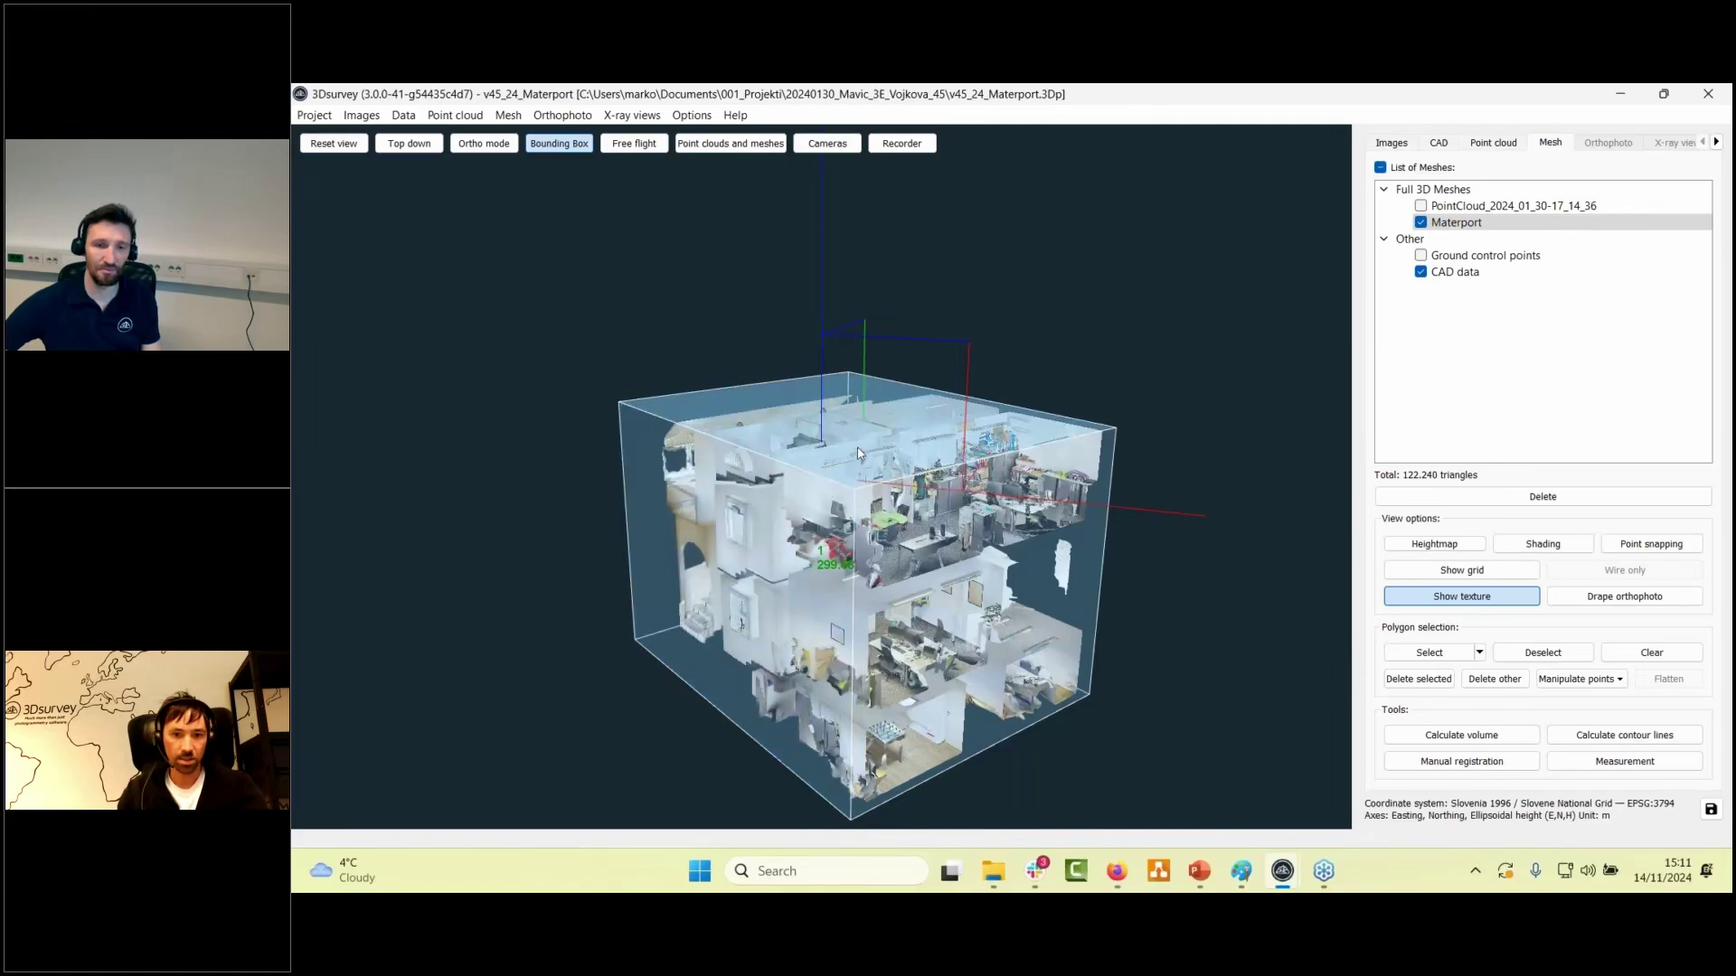
left_click_drag(859, 463, 860, 498)
scroll(858, 497, "up", 10)
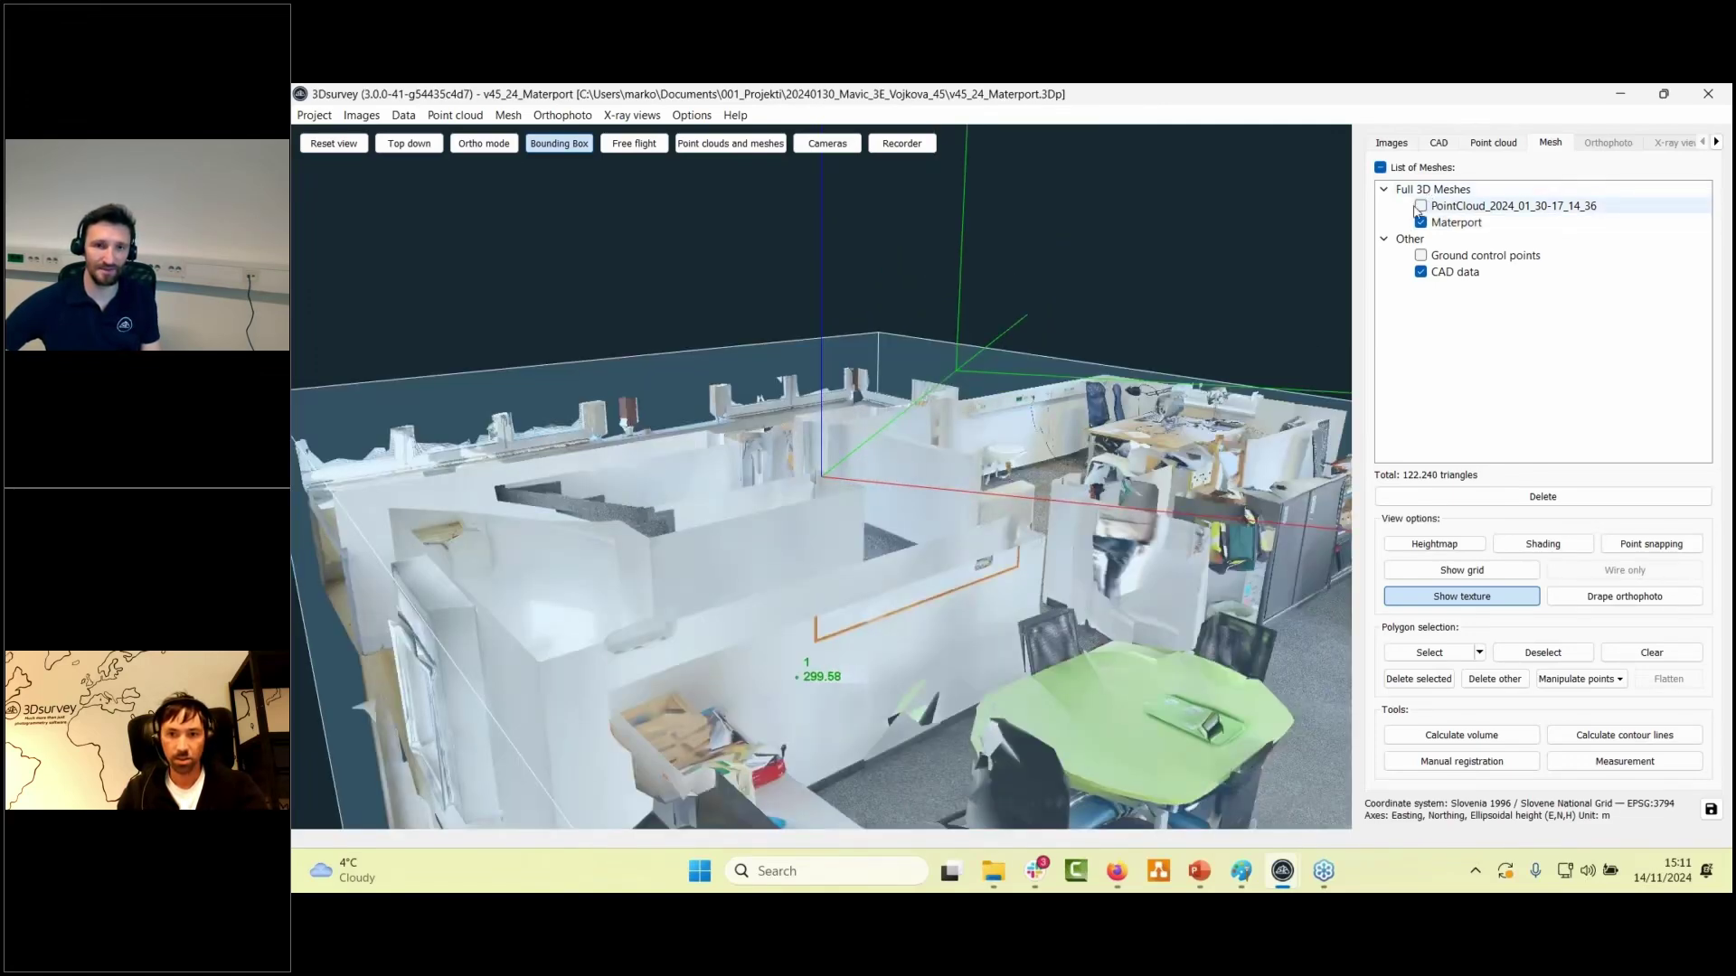
- Re-show the PointCloud_2024_01_30-17_14_36 mesh and look down into the combined house model
left_click(1420, 206)
scroll(887, 372, "down", 10)
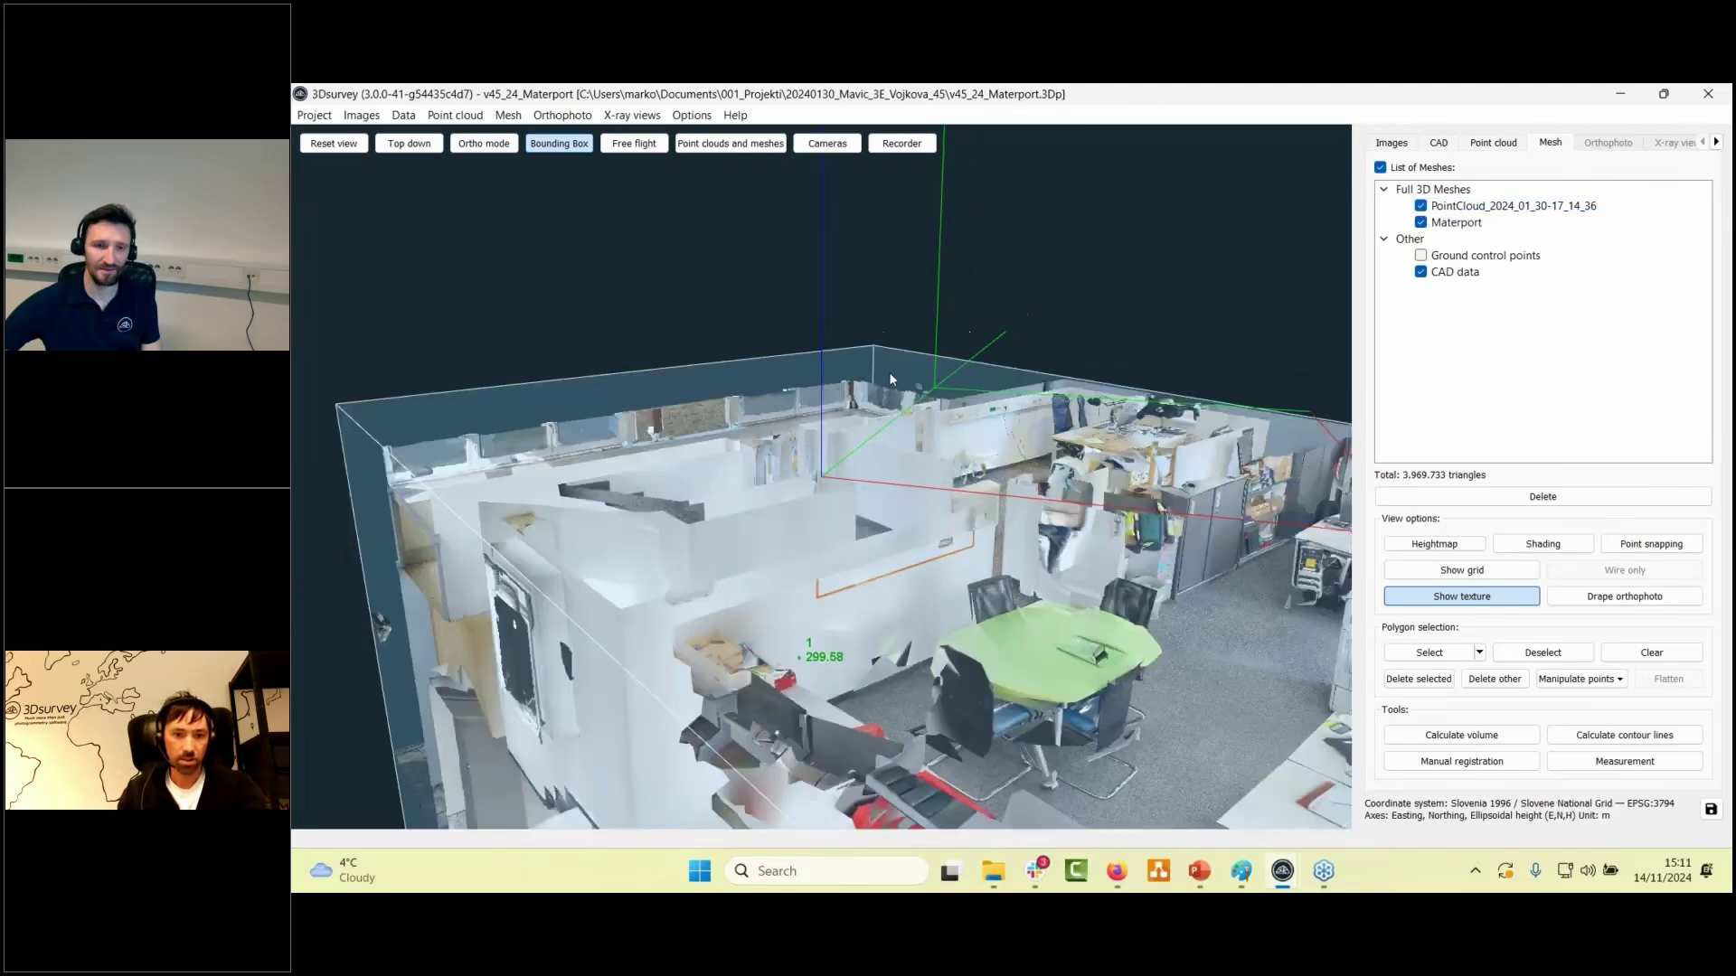
left_click_drag(982, 452, 958, 729)
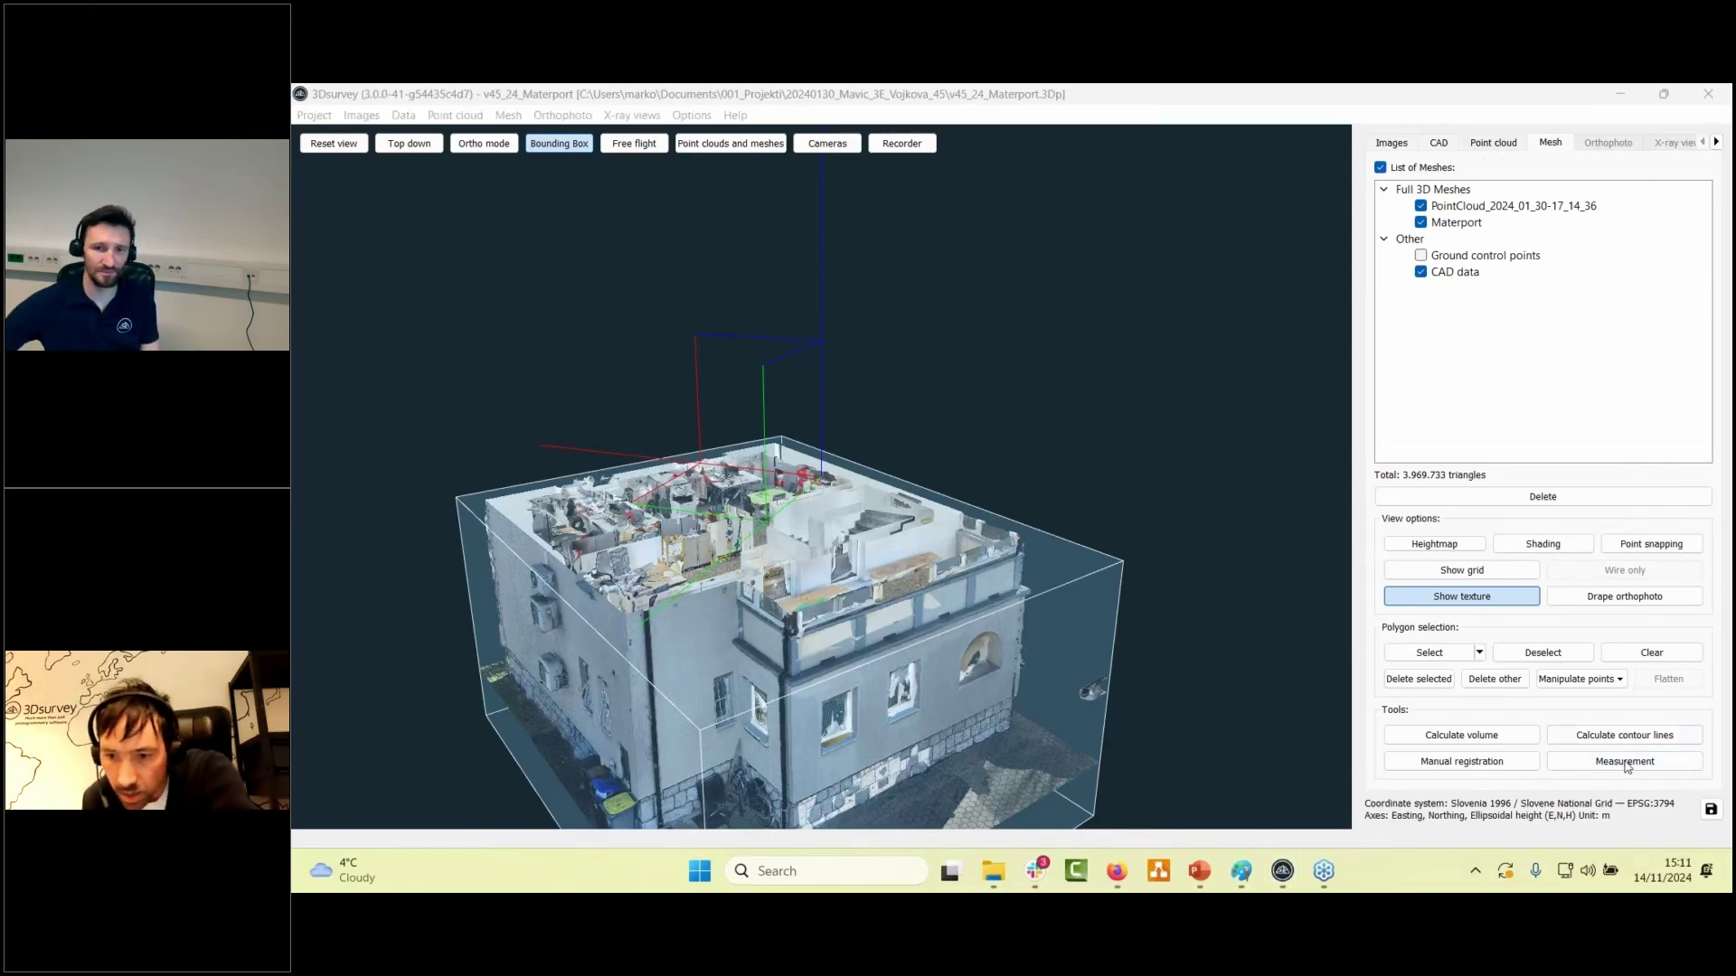
- Start manual registration, keeping the drone point cloud as the source model
left_click(1480, 764)
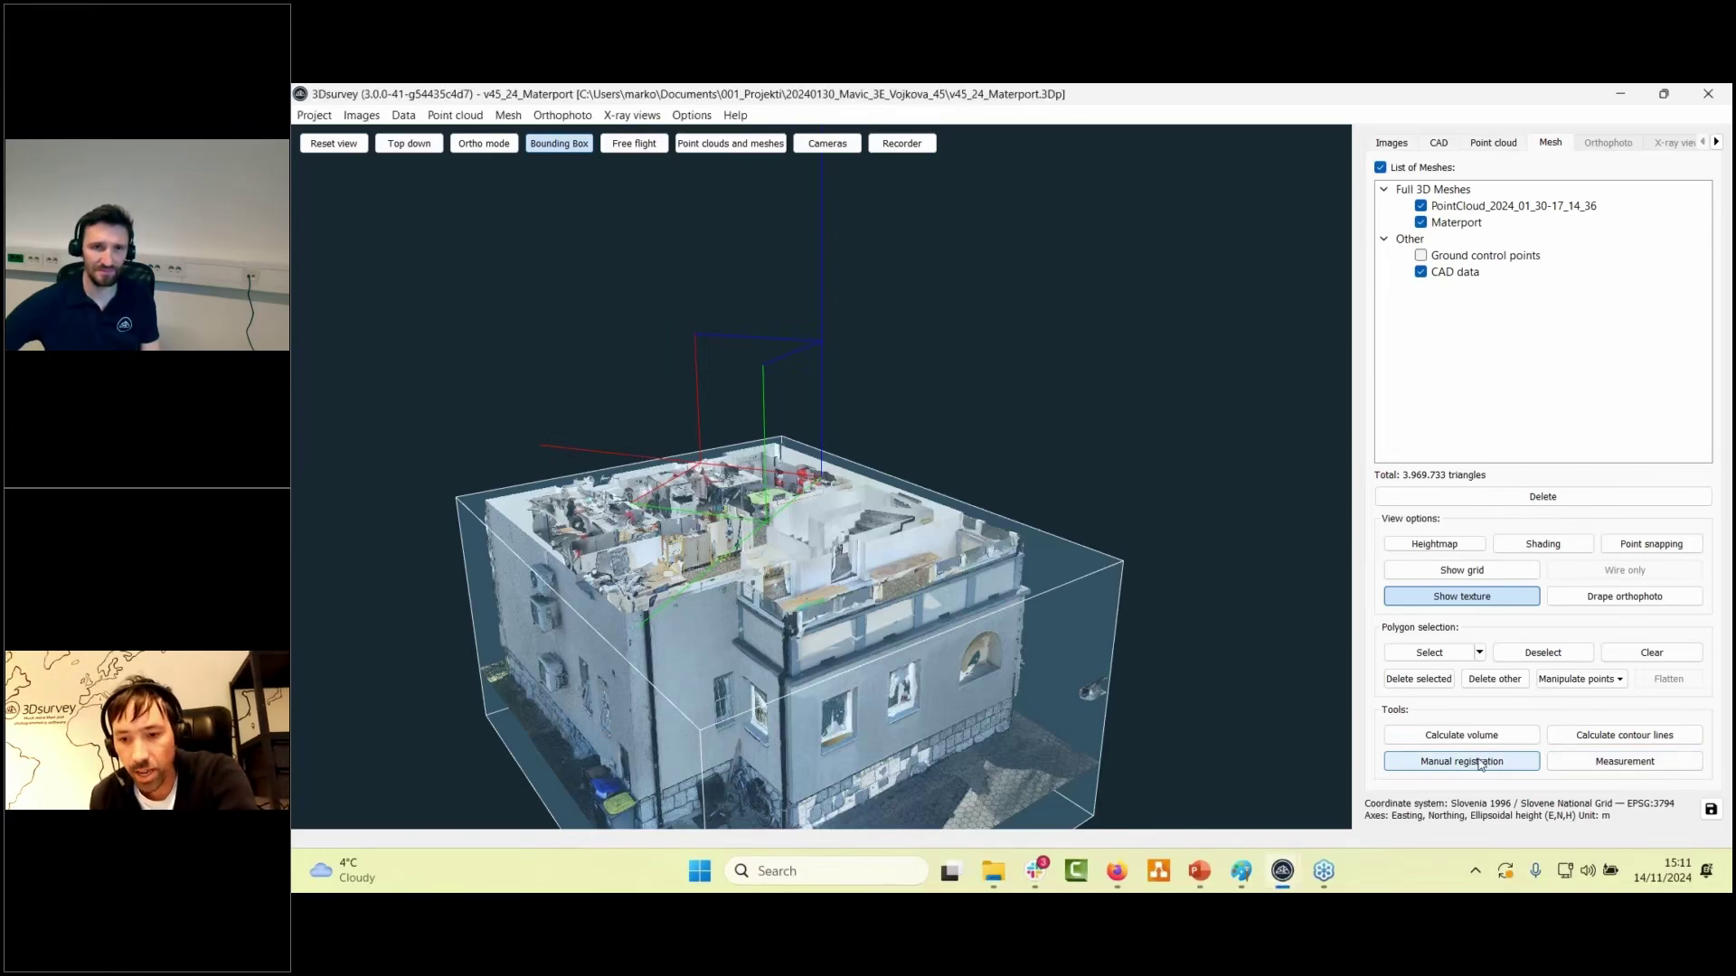
left_click(1480, 763)
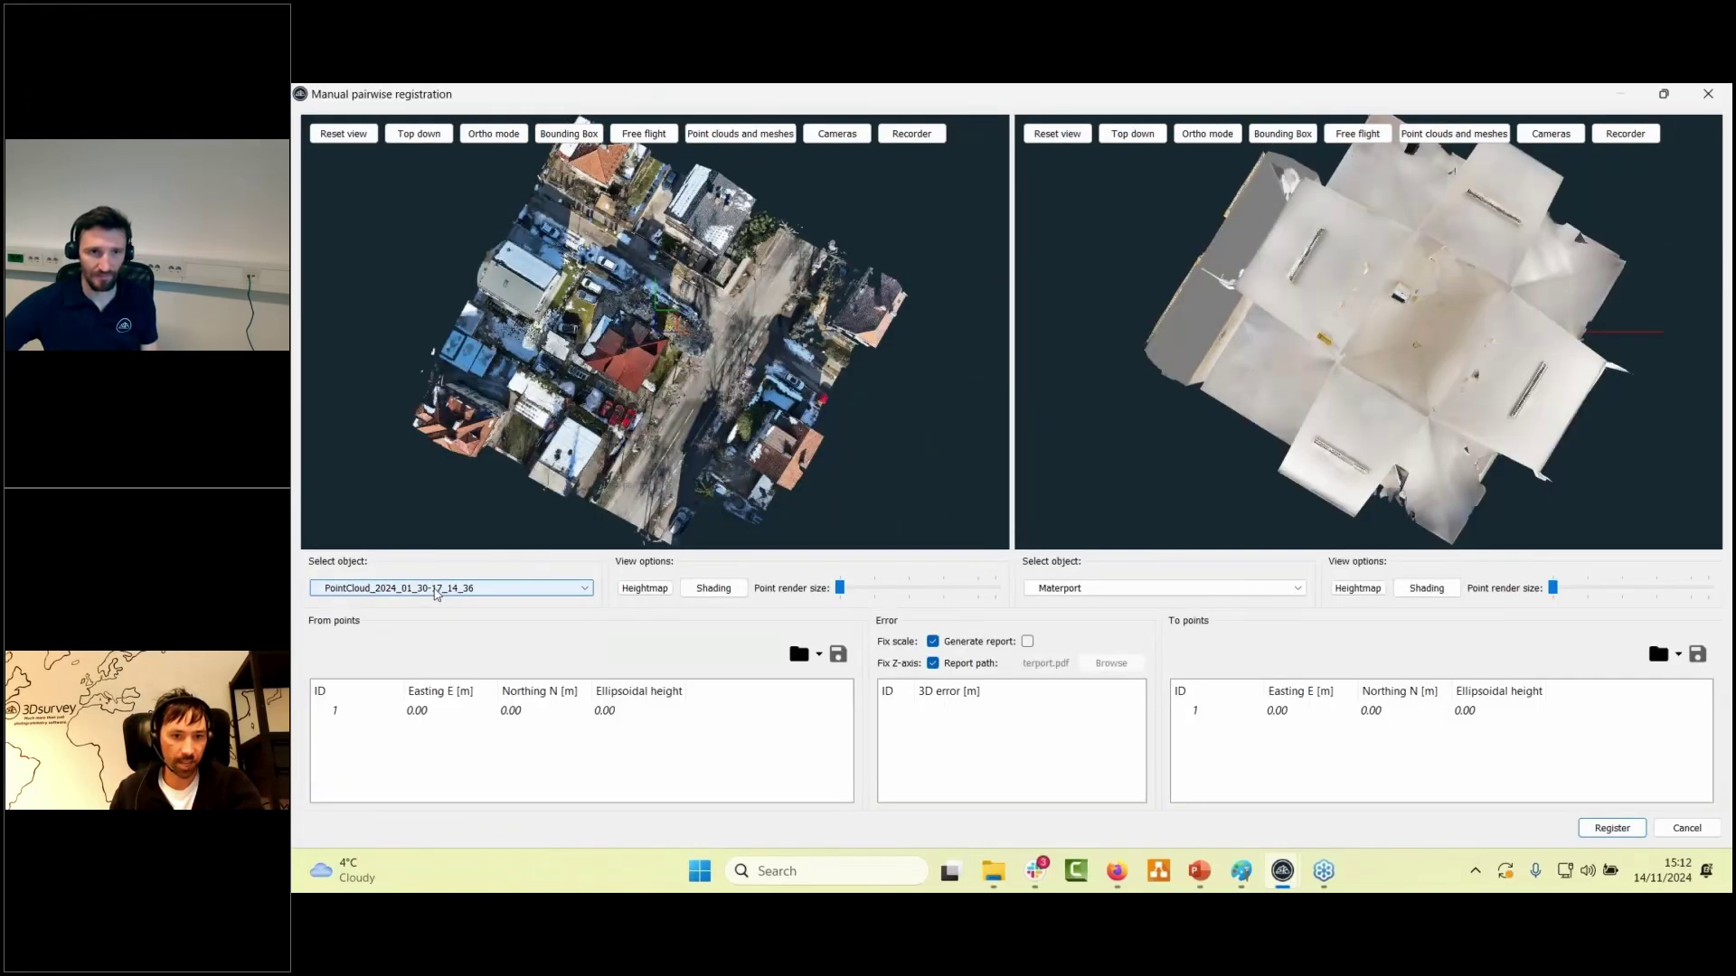
left_click(436, 590)
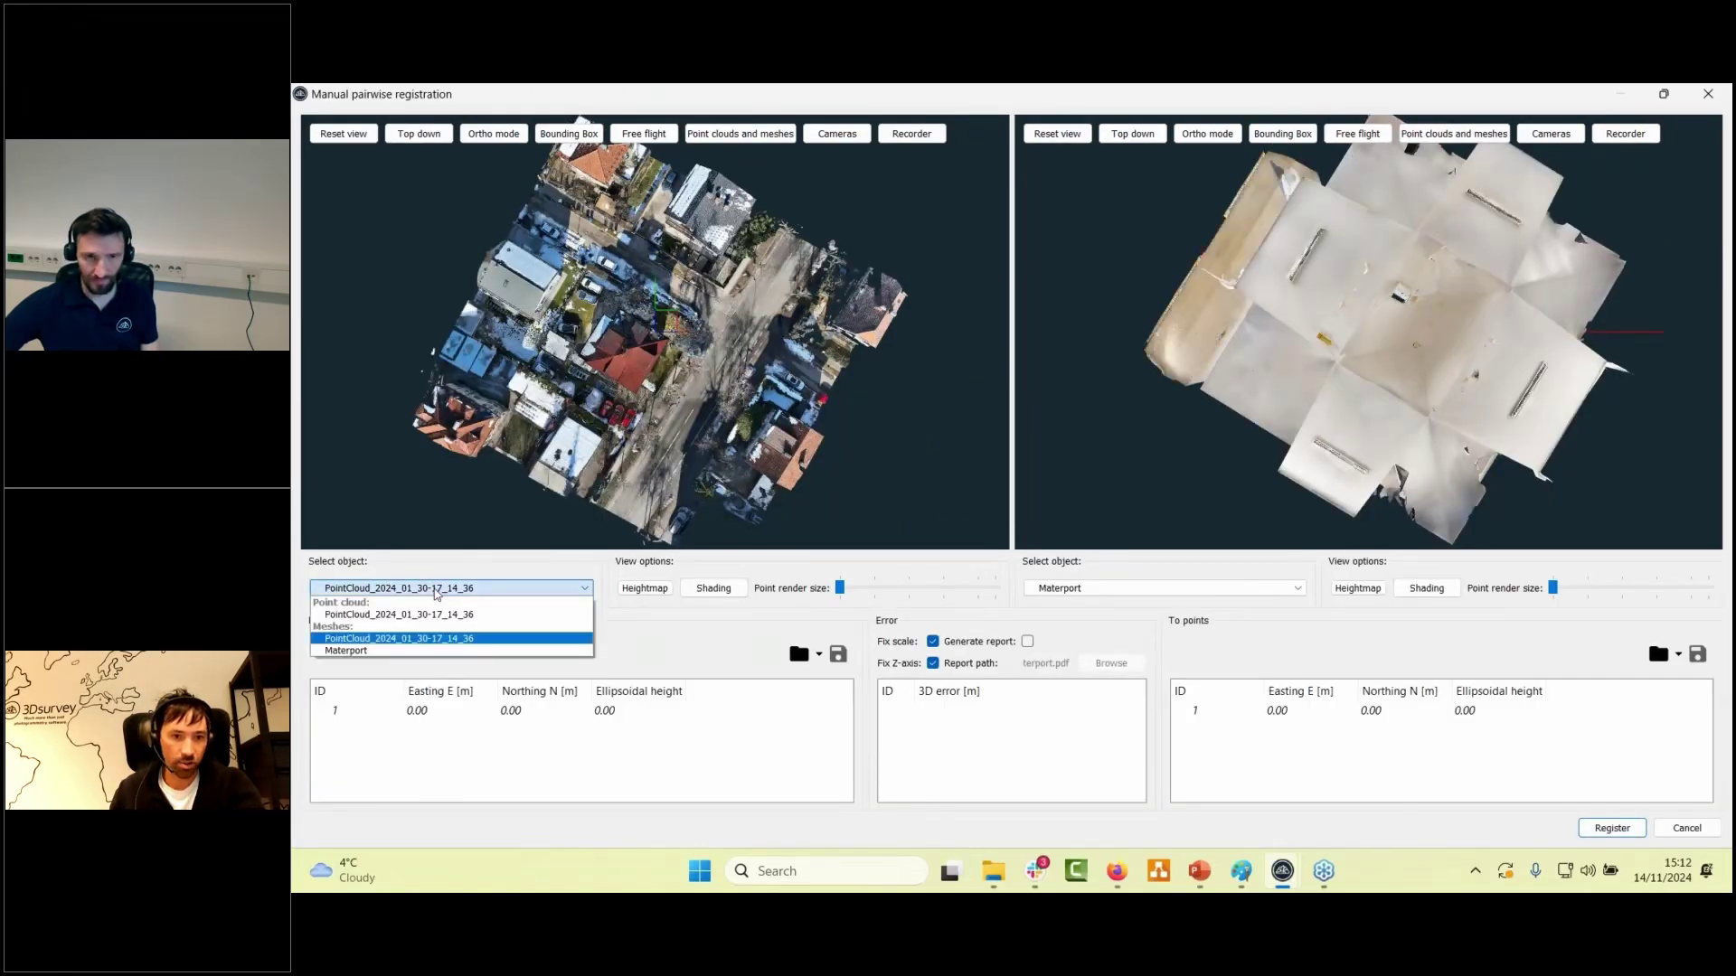
left_click(437, 590)
- Tilt and zoom both registration views toward the doorway wall, then cancel the registration
left_click_drag(646, 416, 644, 334)
left_click_drag(1426, 389, 1451, 262)
scroll(1454, 257, "up", 5)
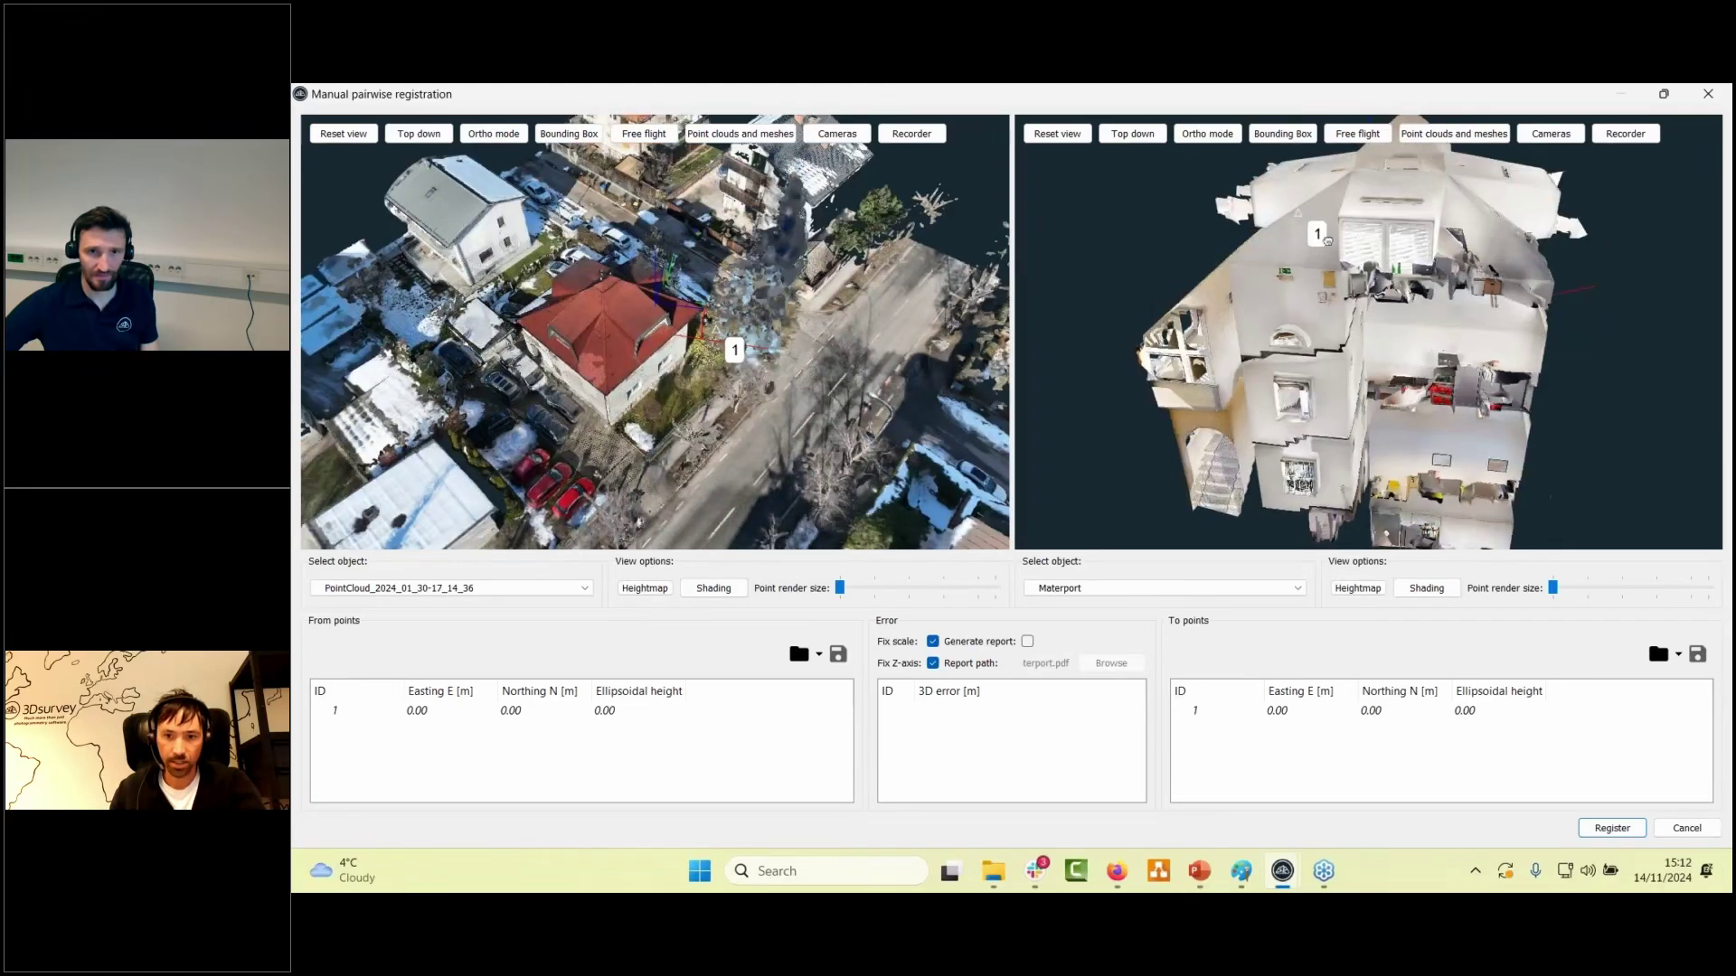
scroll(1454, 256, "down", 3)
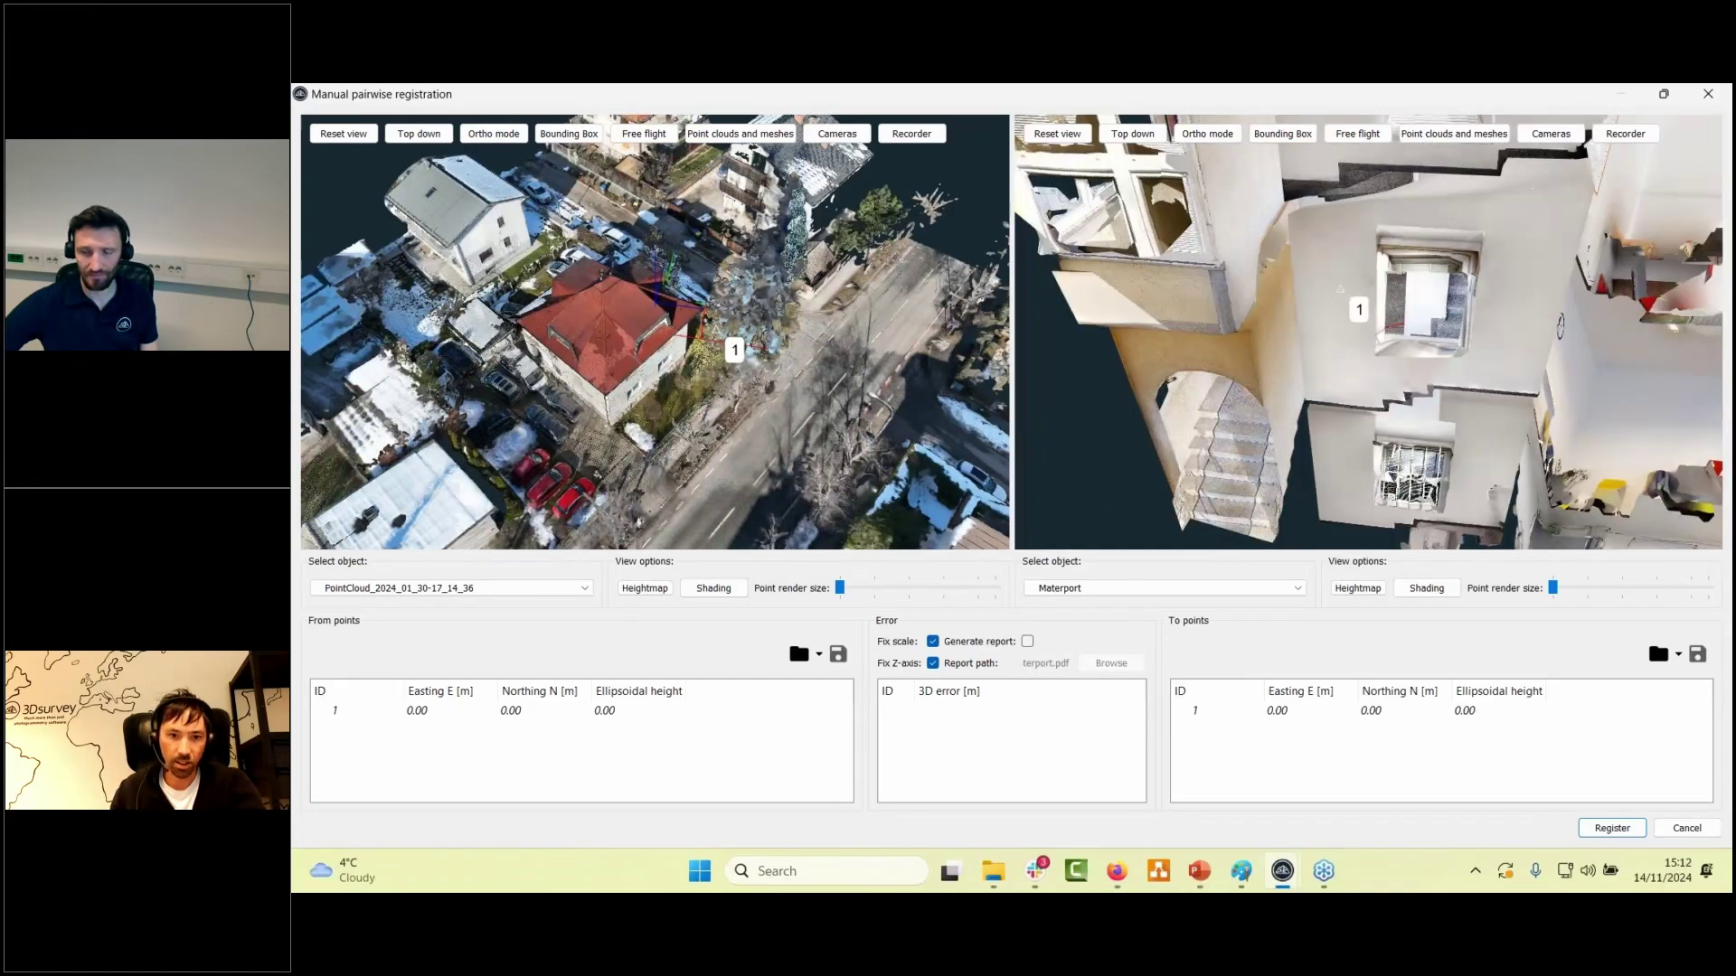
scroll(694, 327, "up", 10)
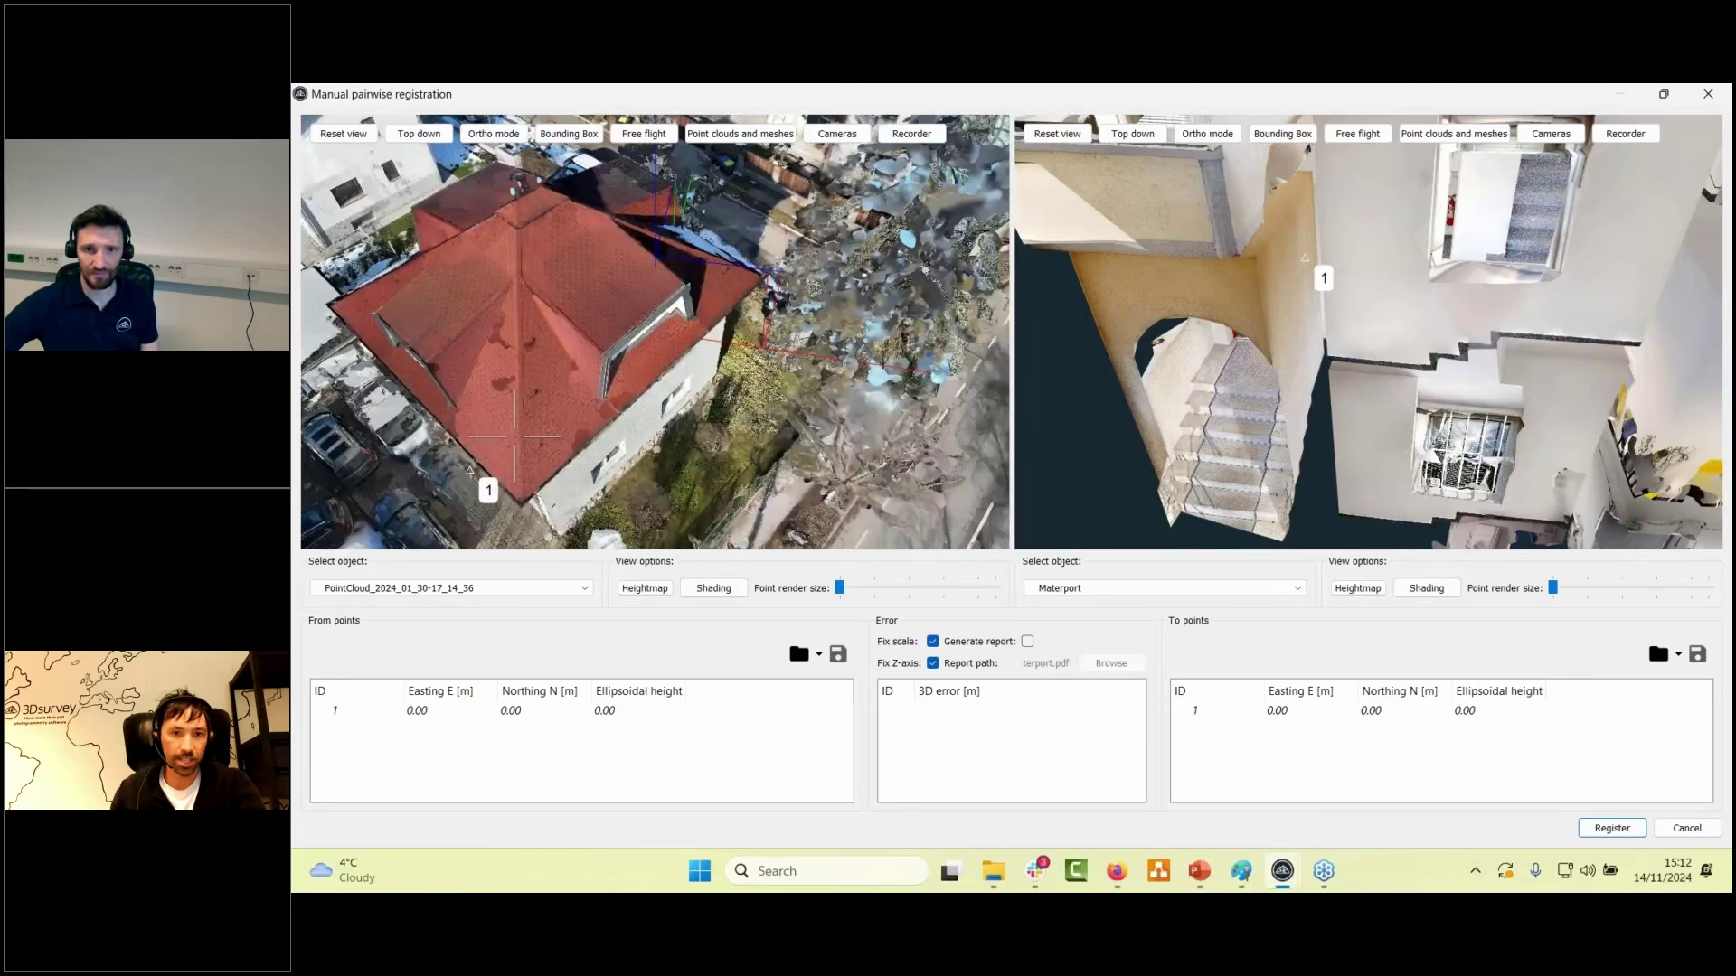
left_click_drag(694, 327, 645, 369)
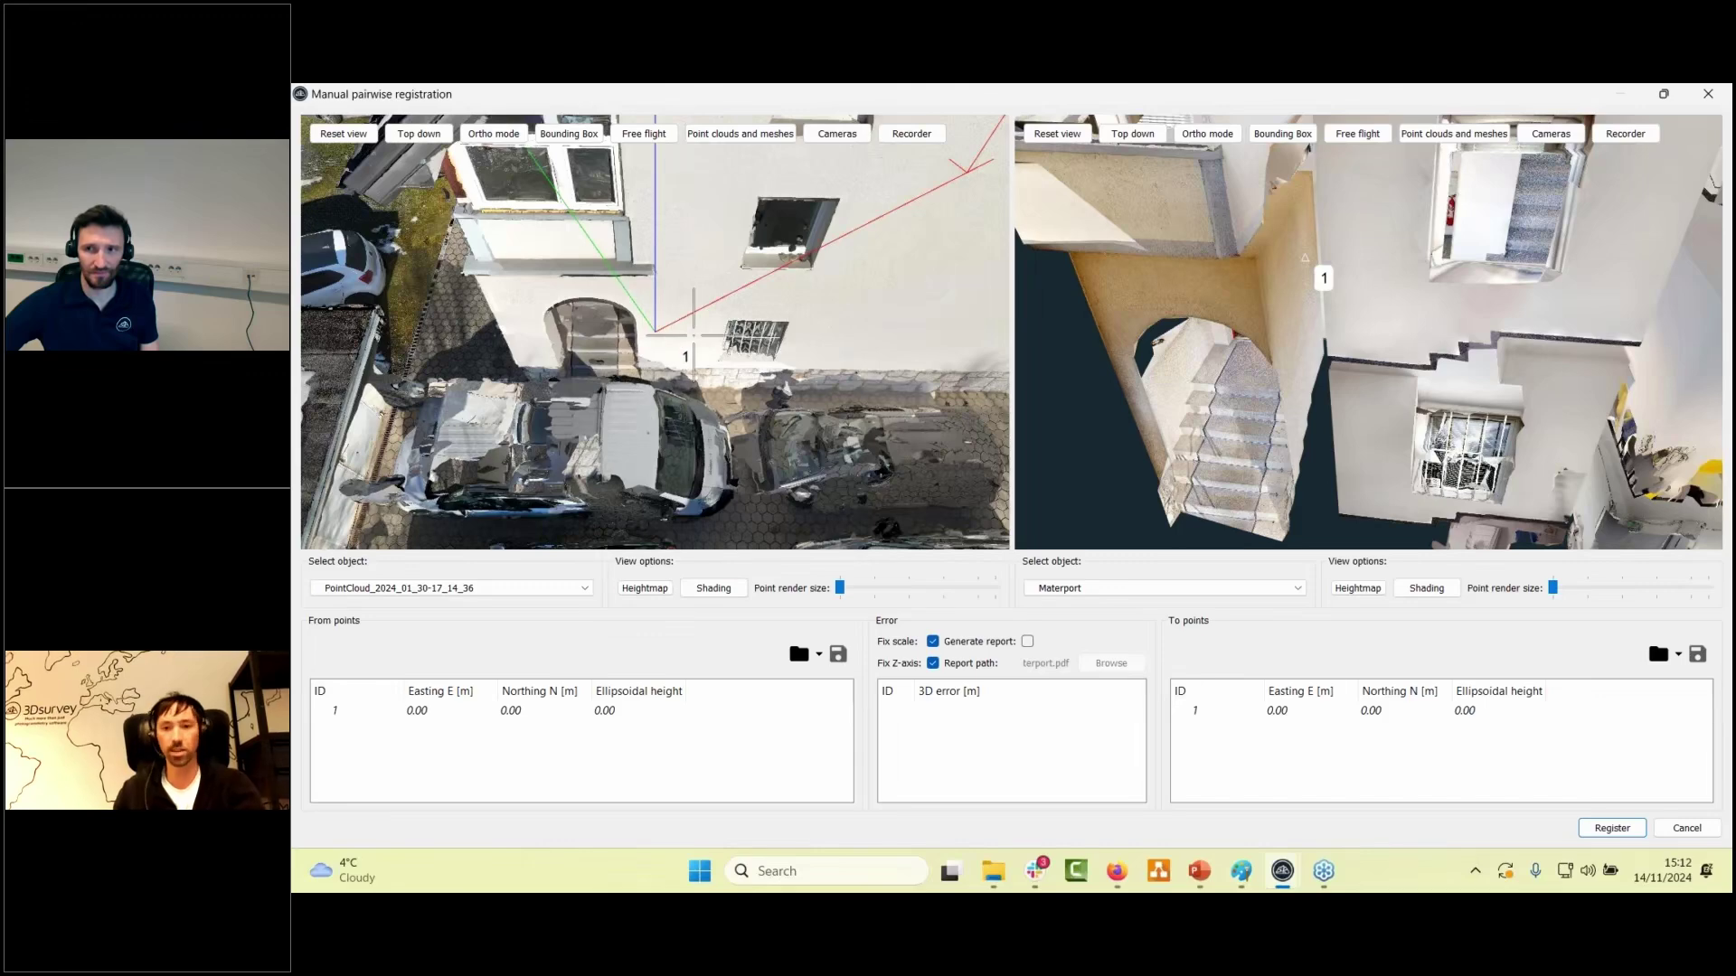
scroll(646, 369, "down", 2)
scroll(1161, 321, "down", 5)
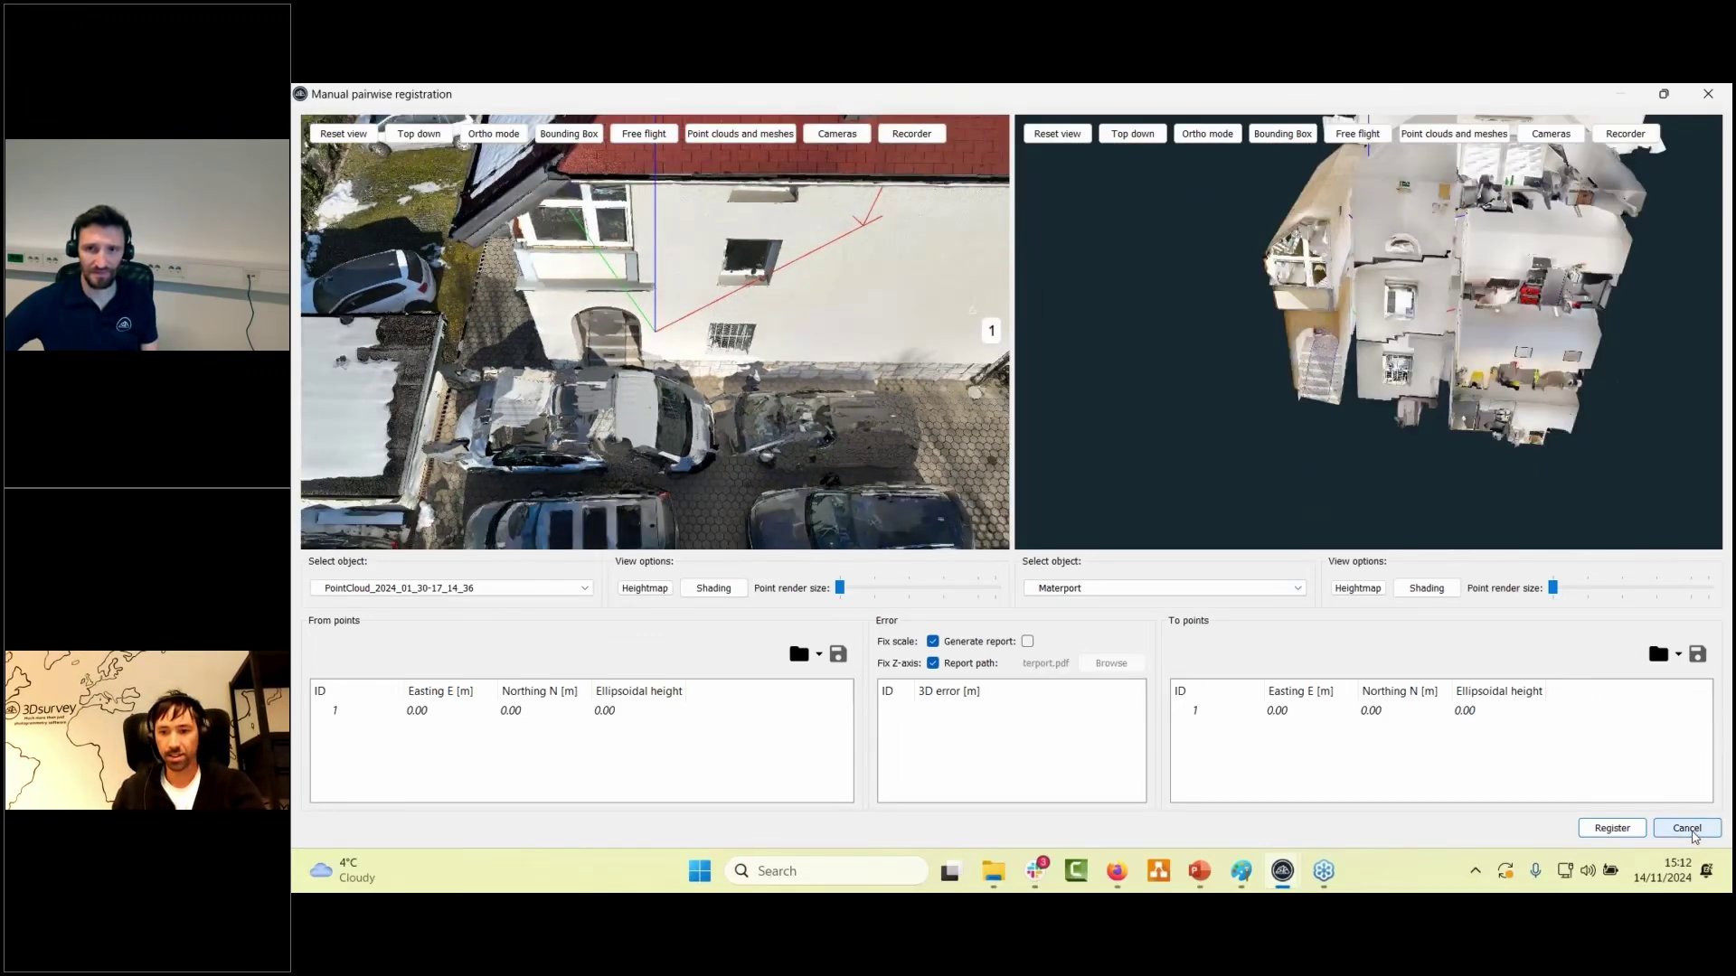
left_click(1693, 833)
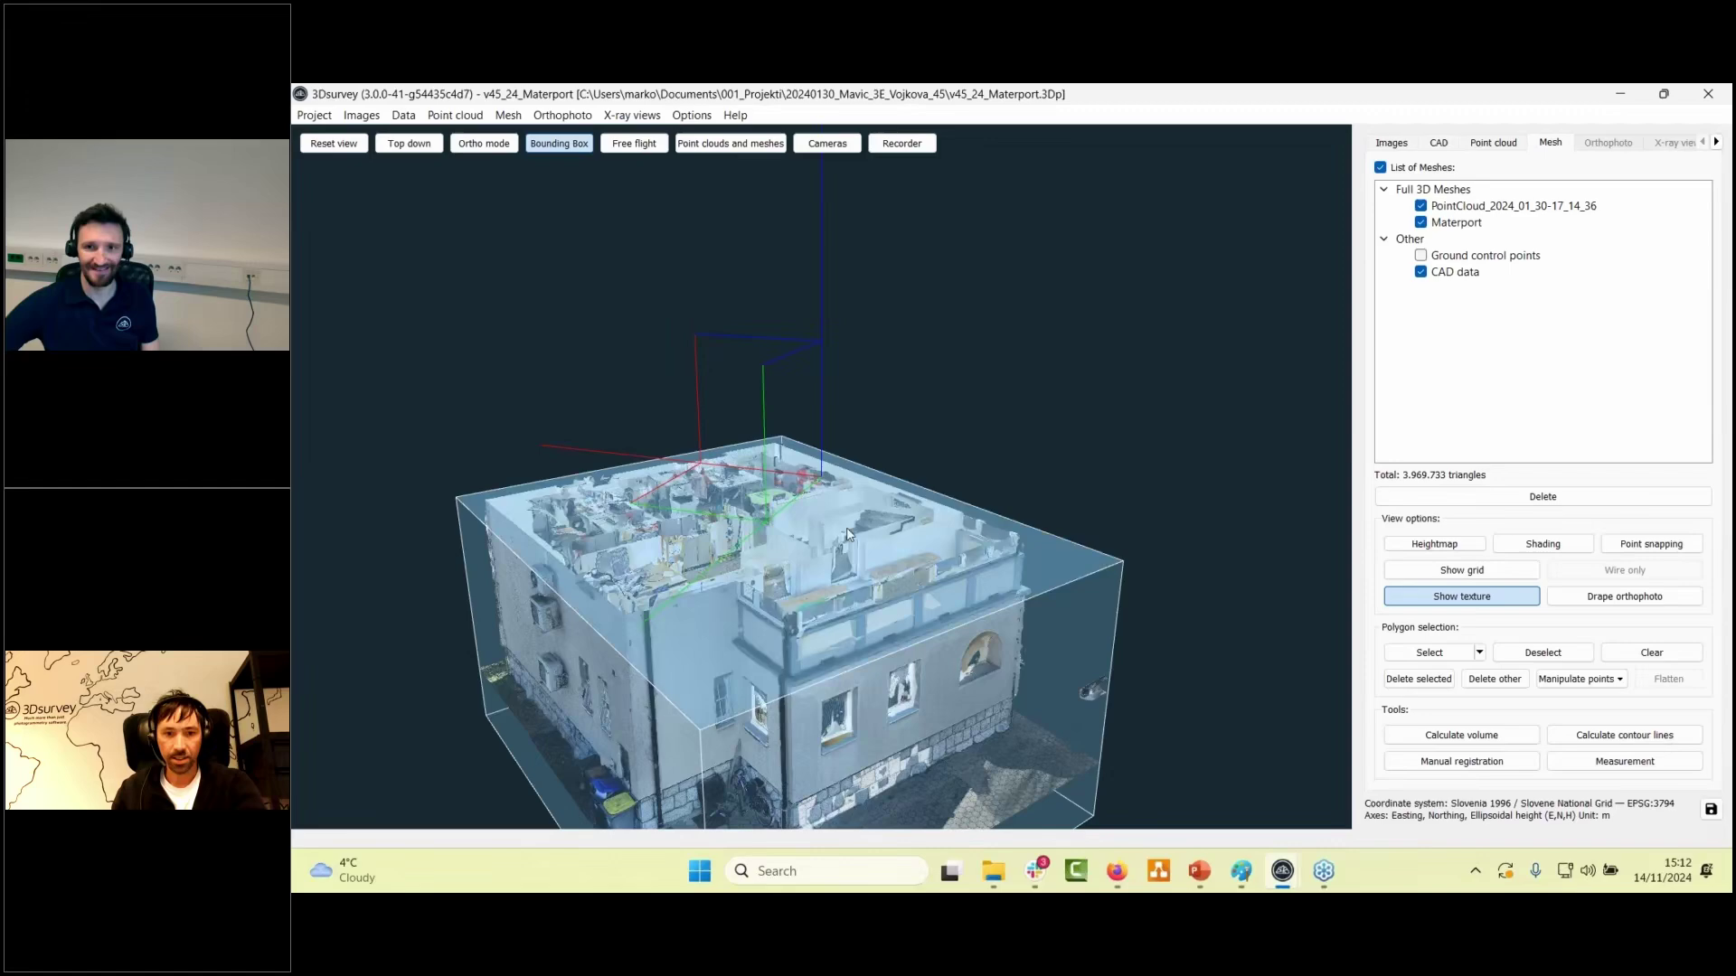
- Orbit and zoom out to show the building's snow-covered roof
left_click_drag(821, 475, 768, 260)
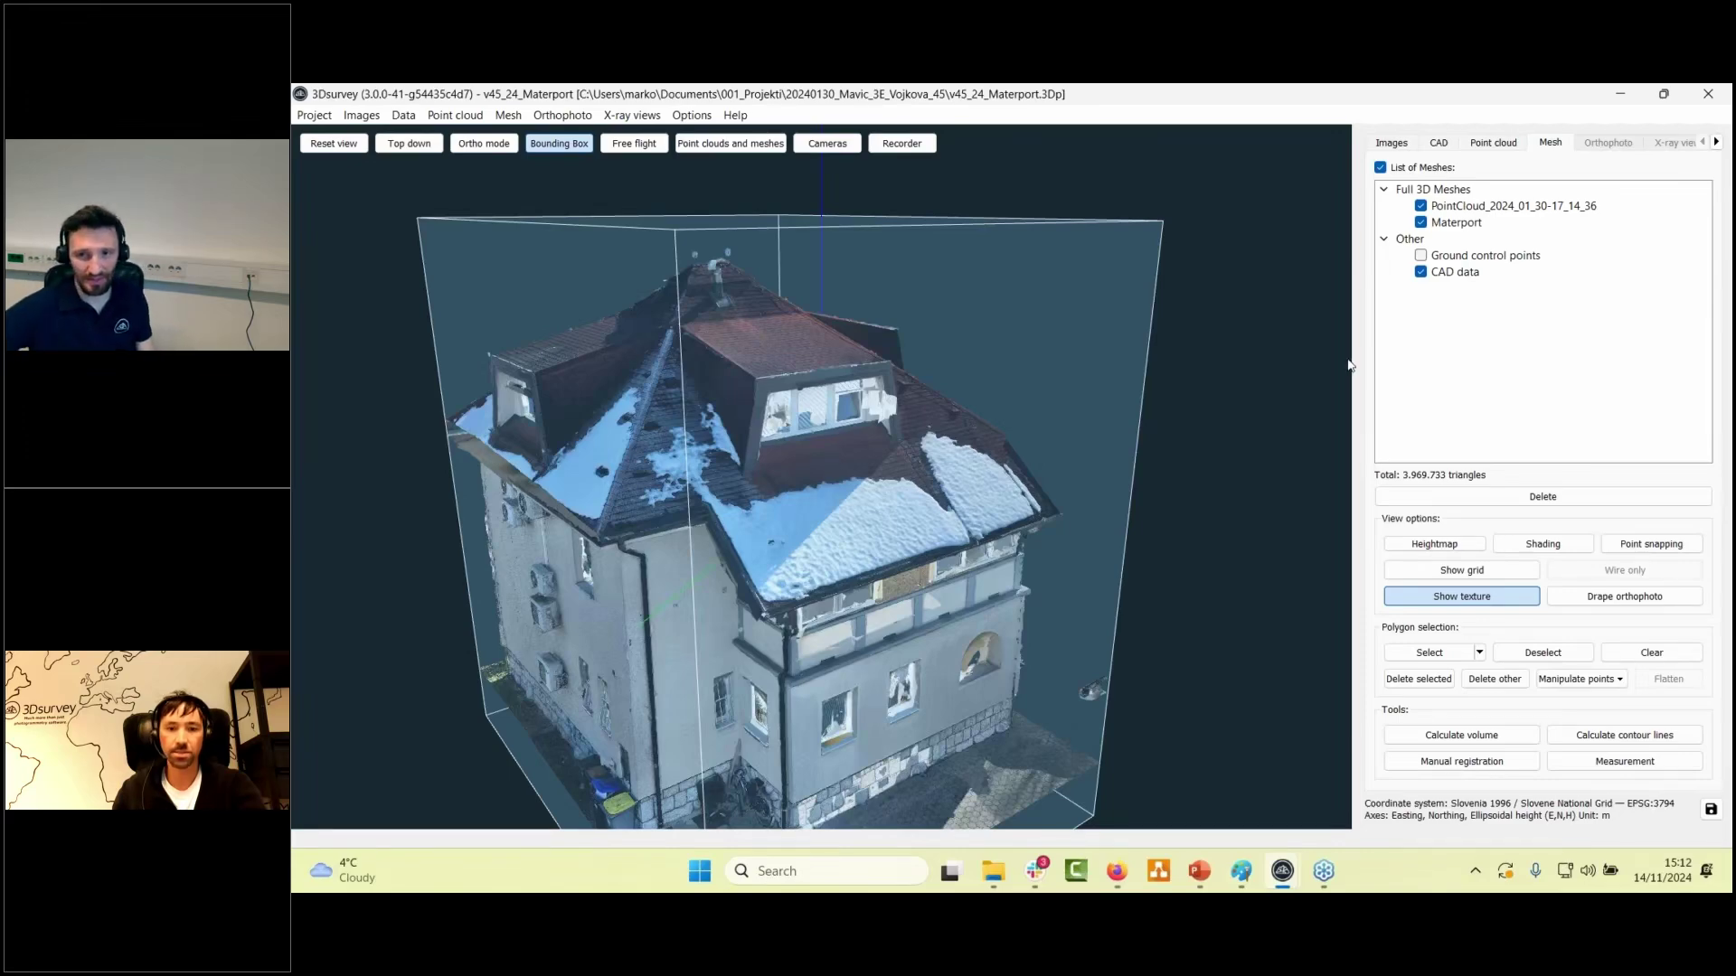
scroll(1163, 583, "down", 3)
mouse_move(1283, 870)
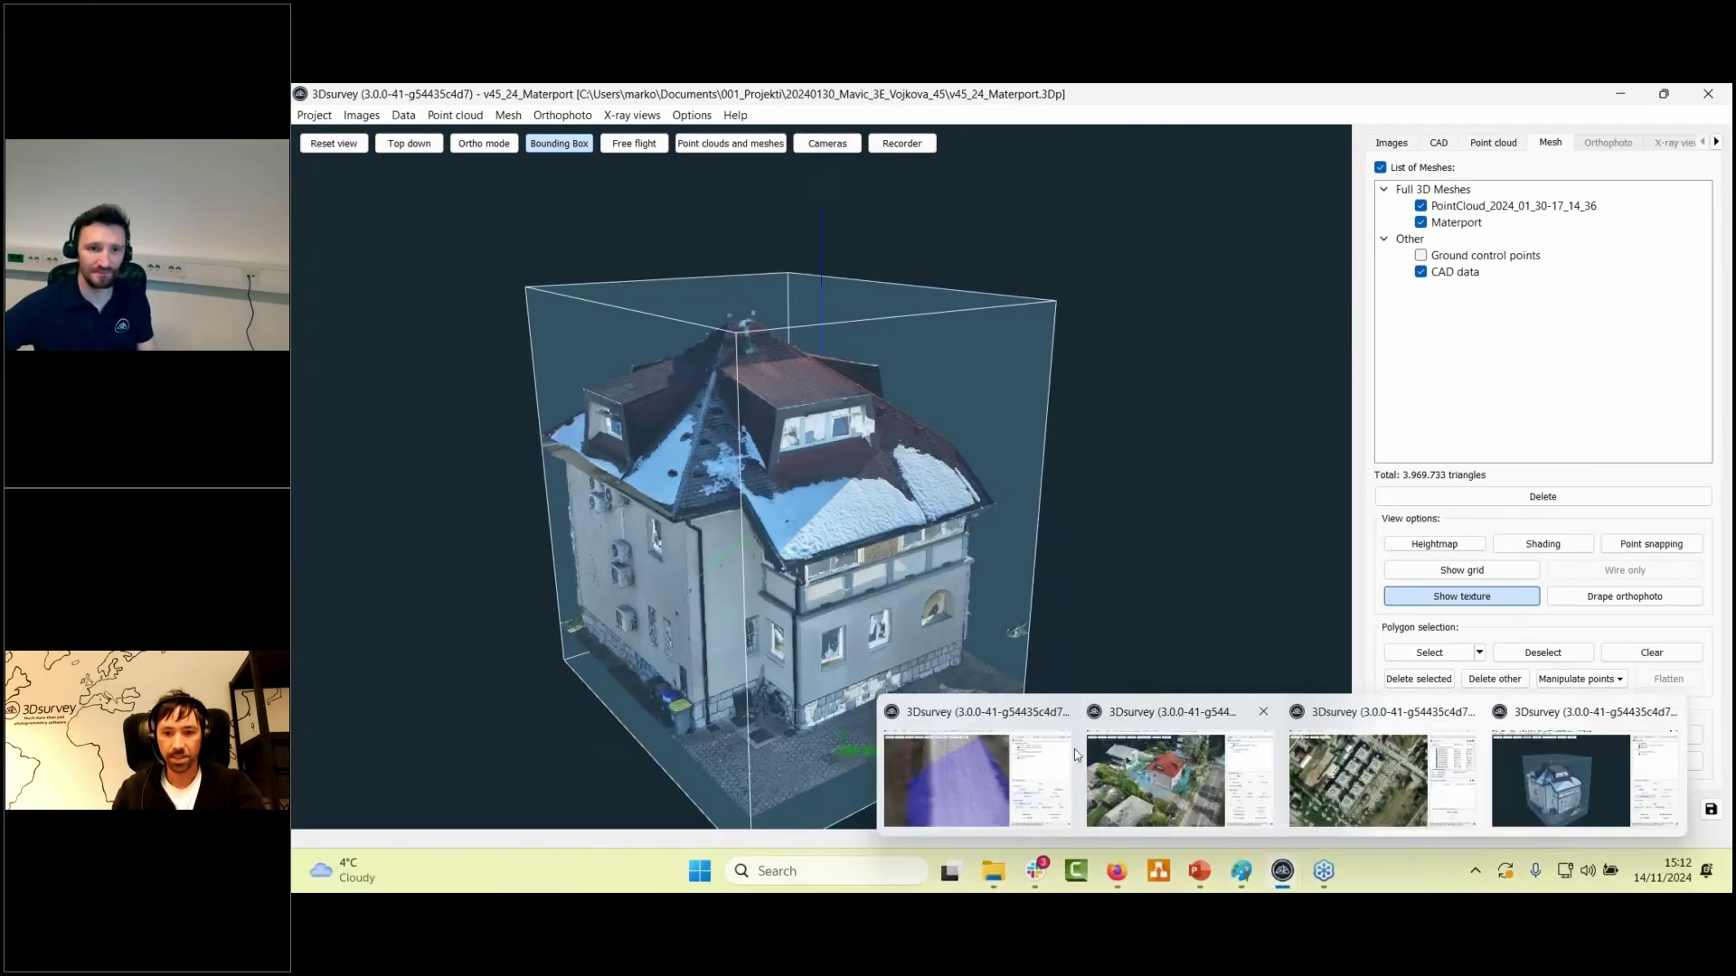
left_click(1076, 755)
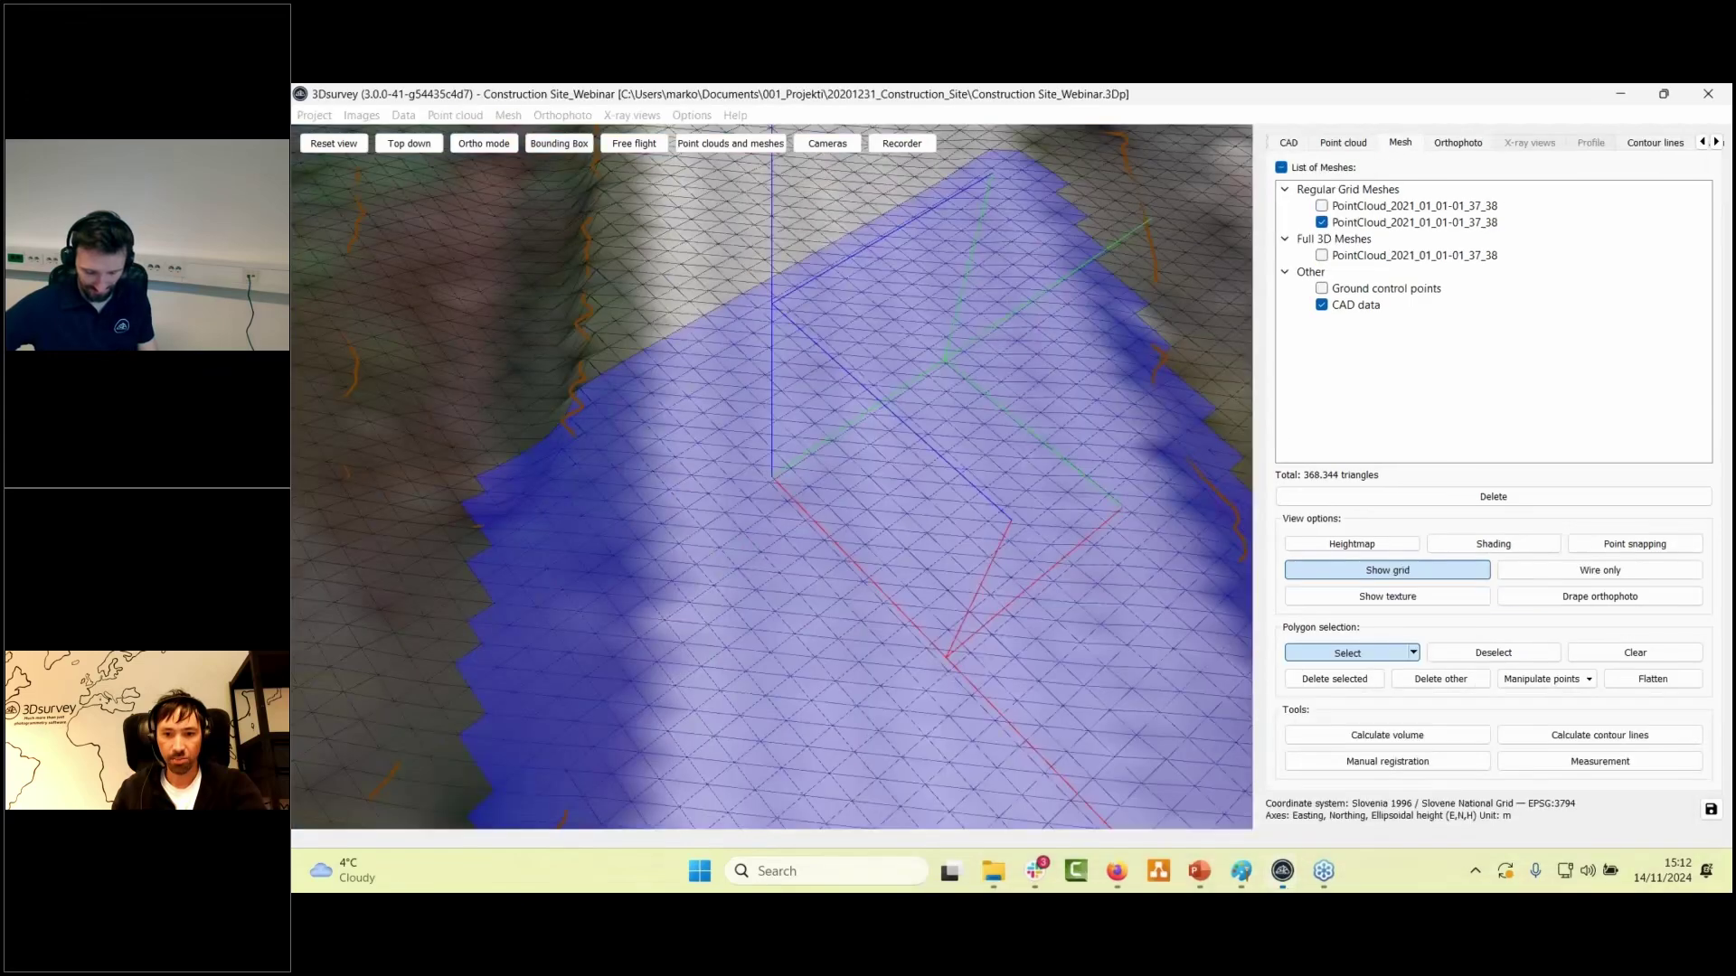
mouse_move(1283, 870)
left_click(1173, 783)
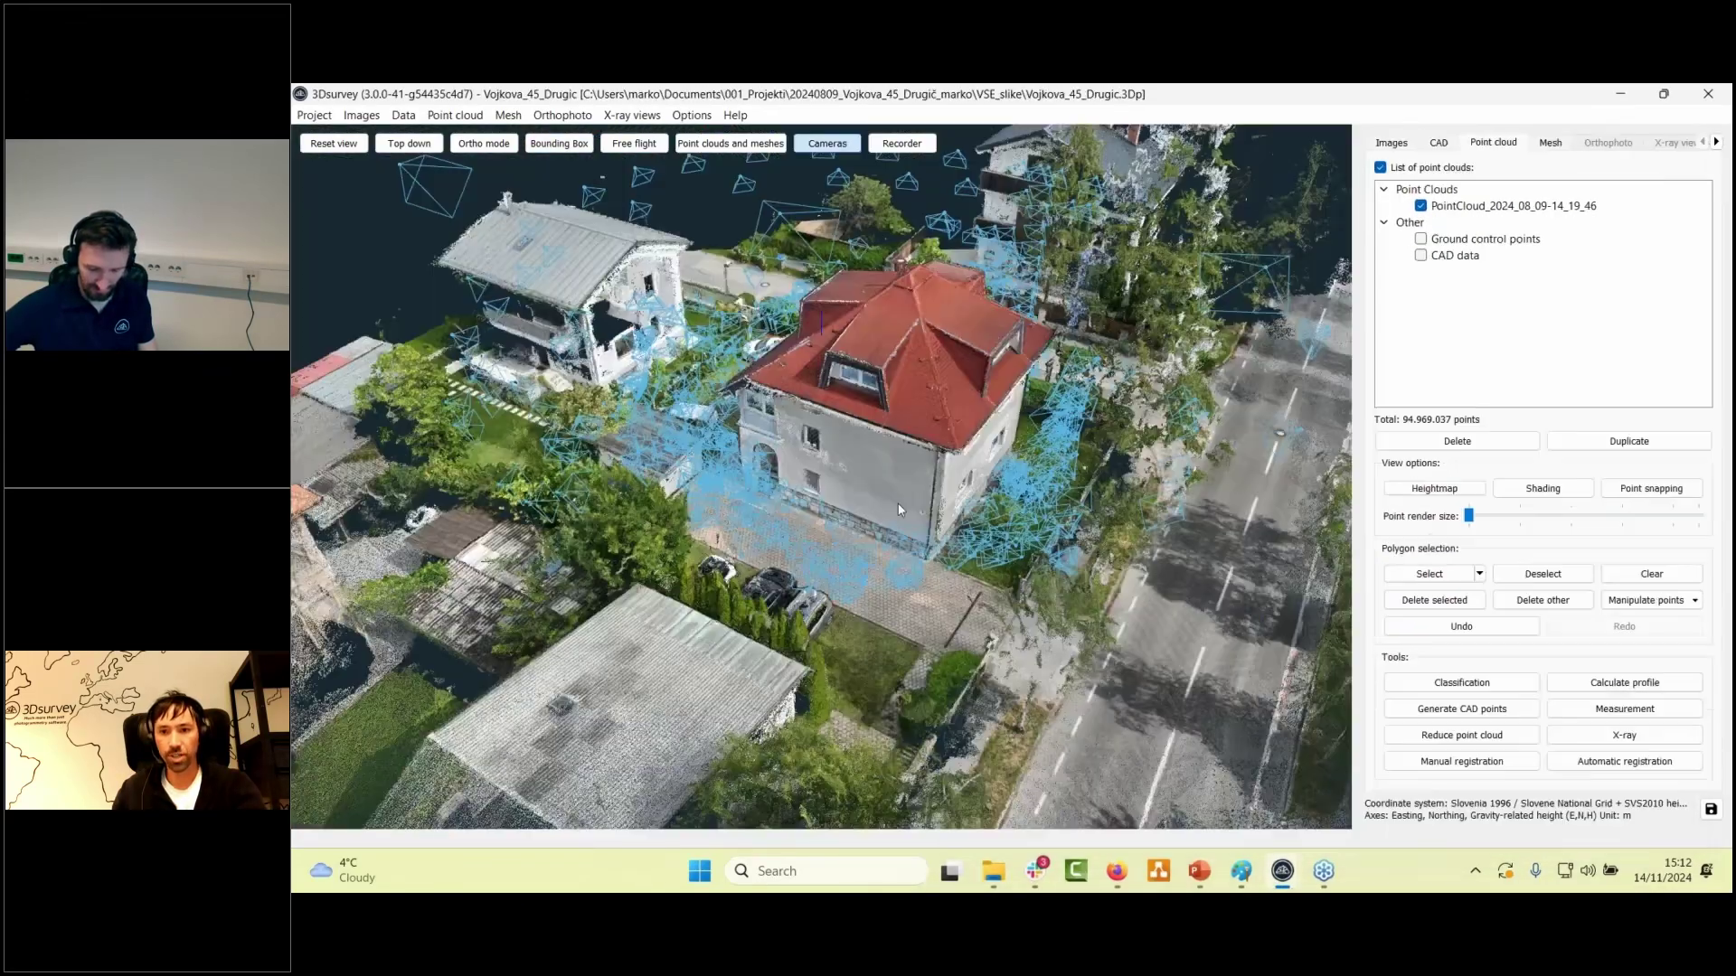
- Move to a low, near-horizontal view of the house facade and bring up the CAD drawing tools
scroll(900, 511, "up", 3)
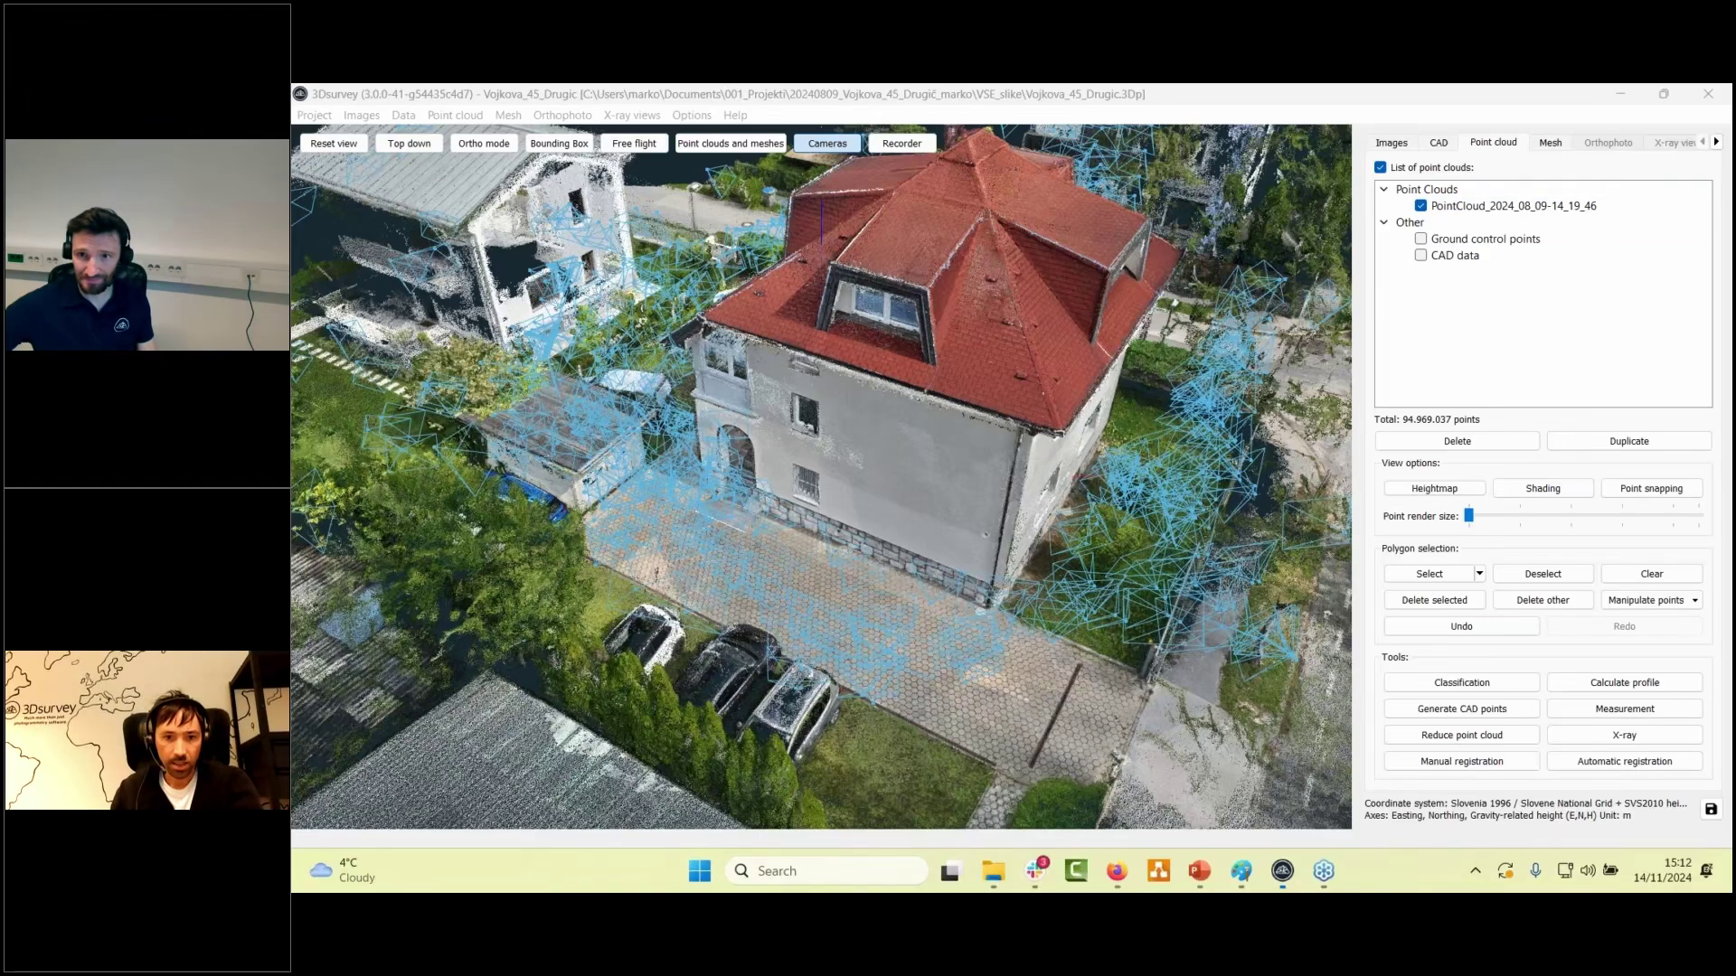
left_click(868, 474)
left_click_drag(868, 474, 861, 523)
scroll(860, 524, "up", 3)
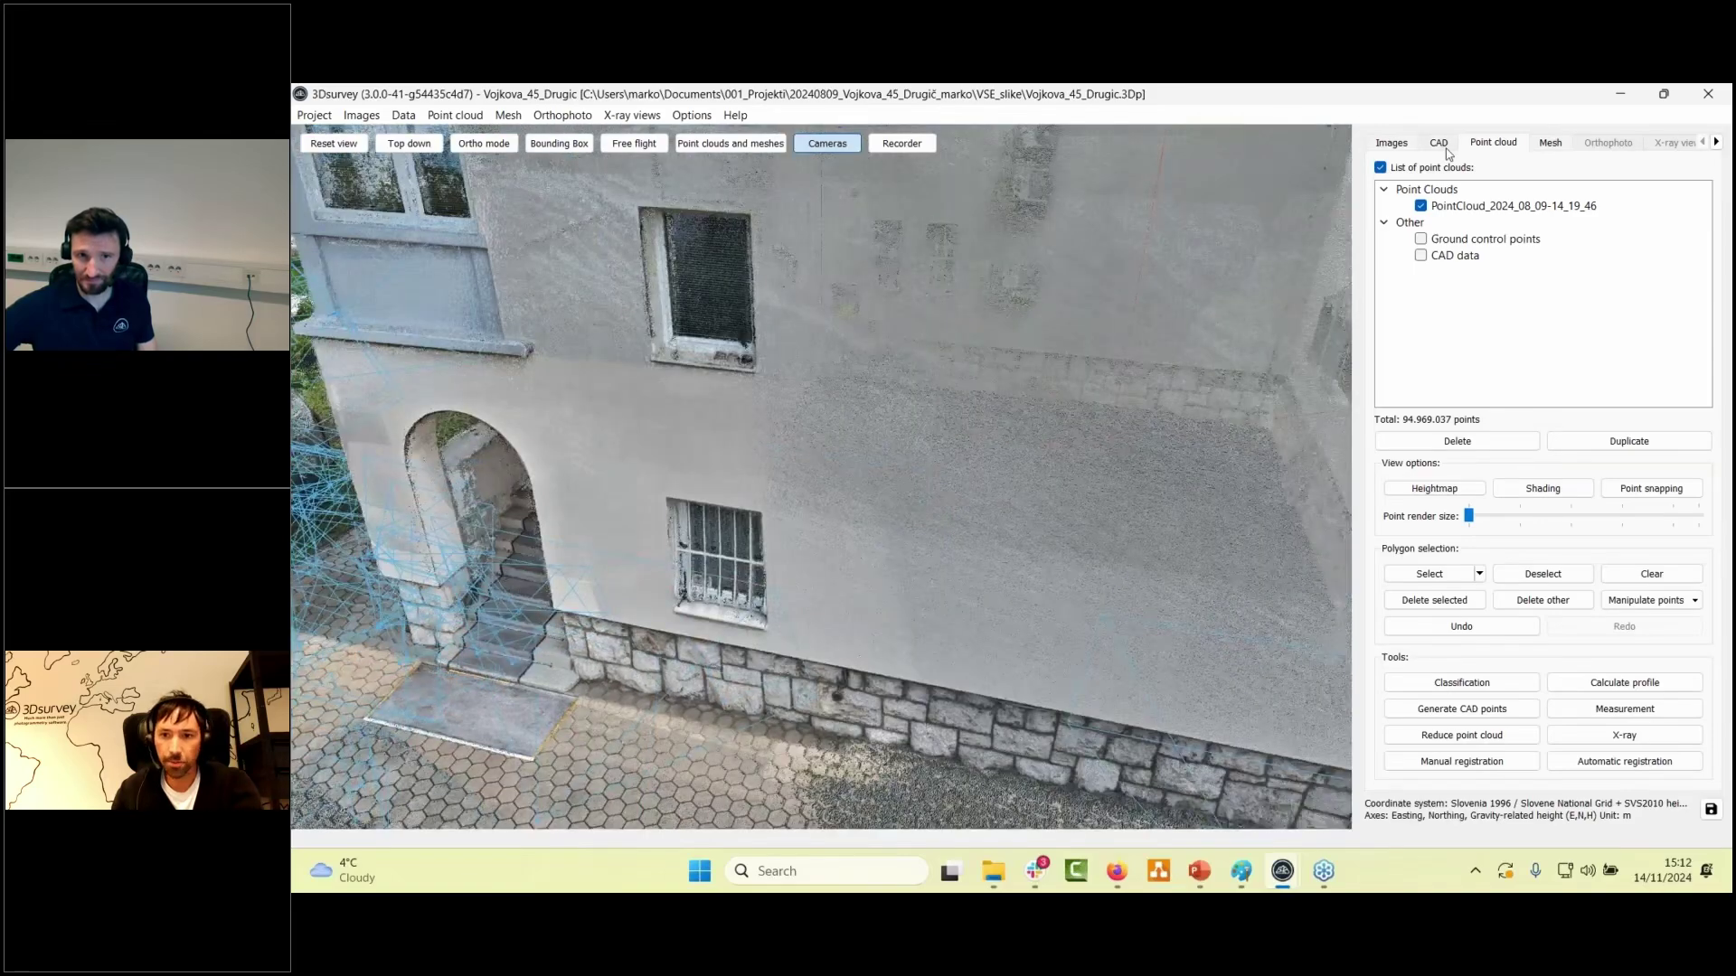
left_click(1445, 146)
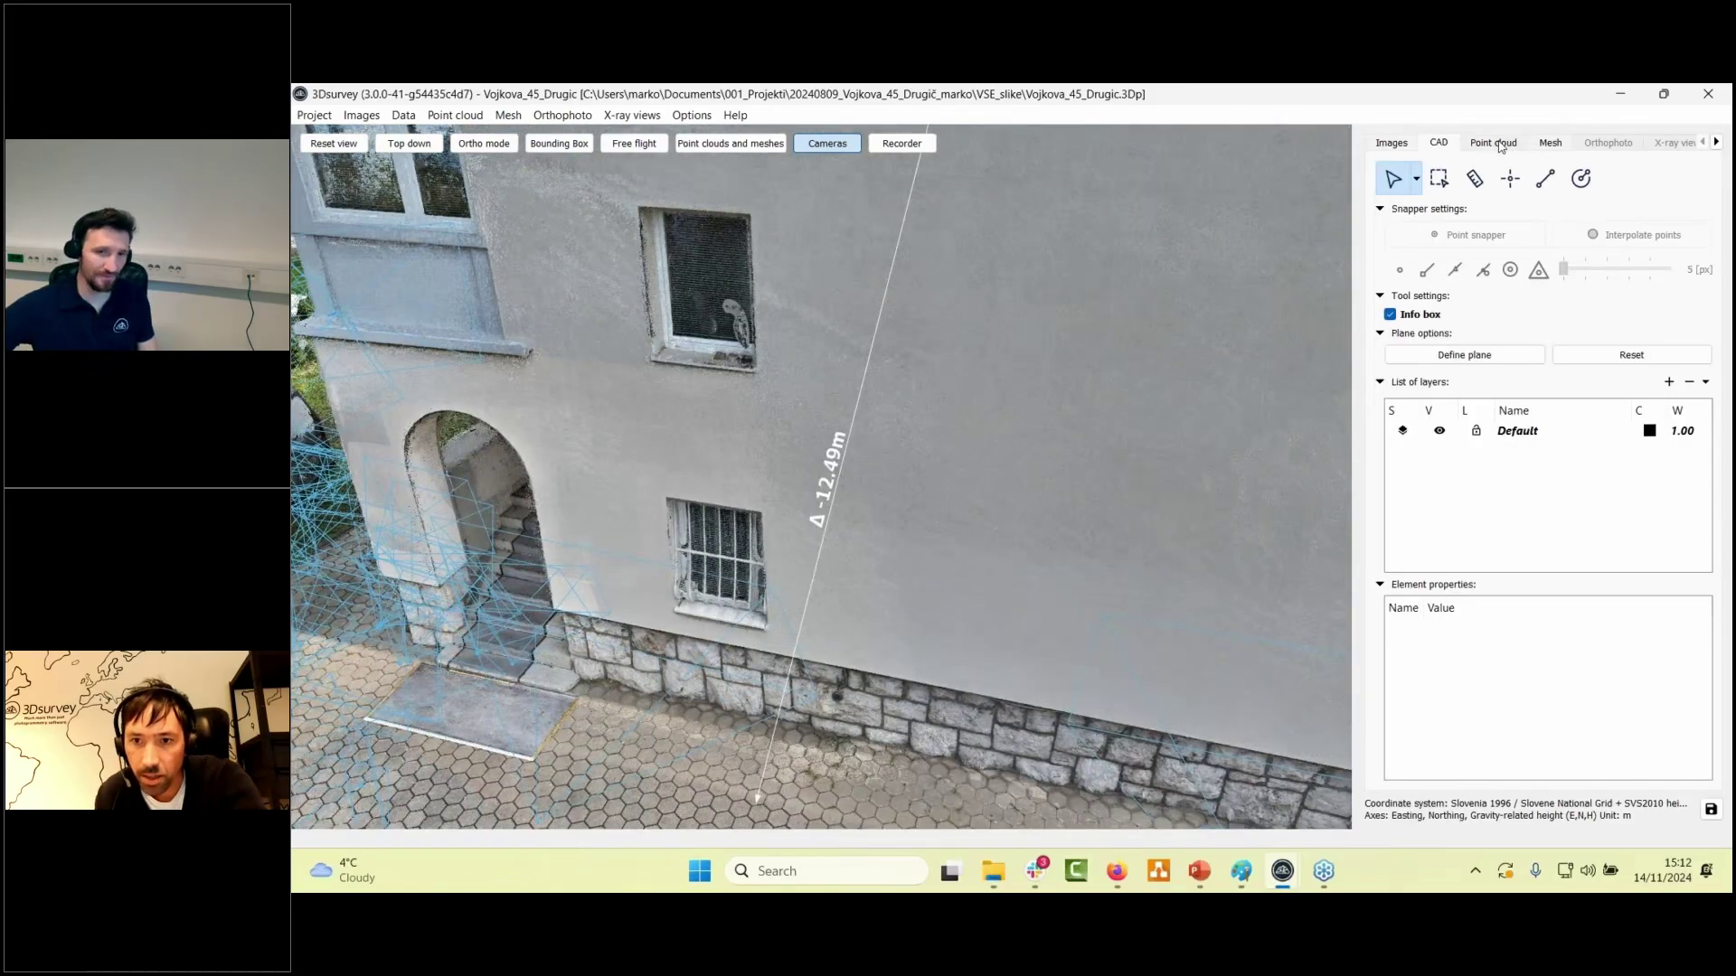
- Display the textured house mesh instead of the point cloud, with camera positions hidden
left_click(1494, 143)
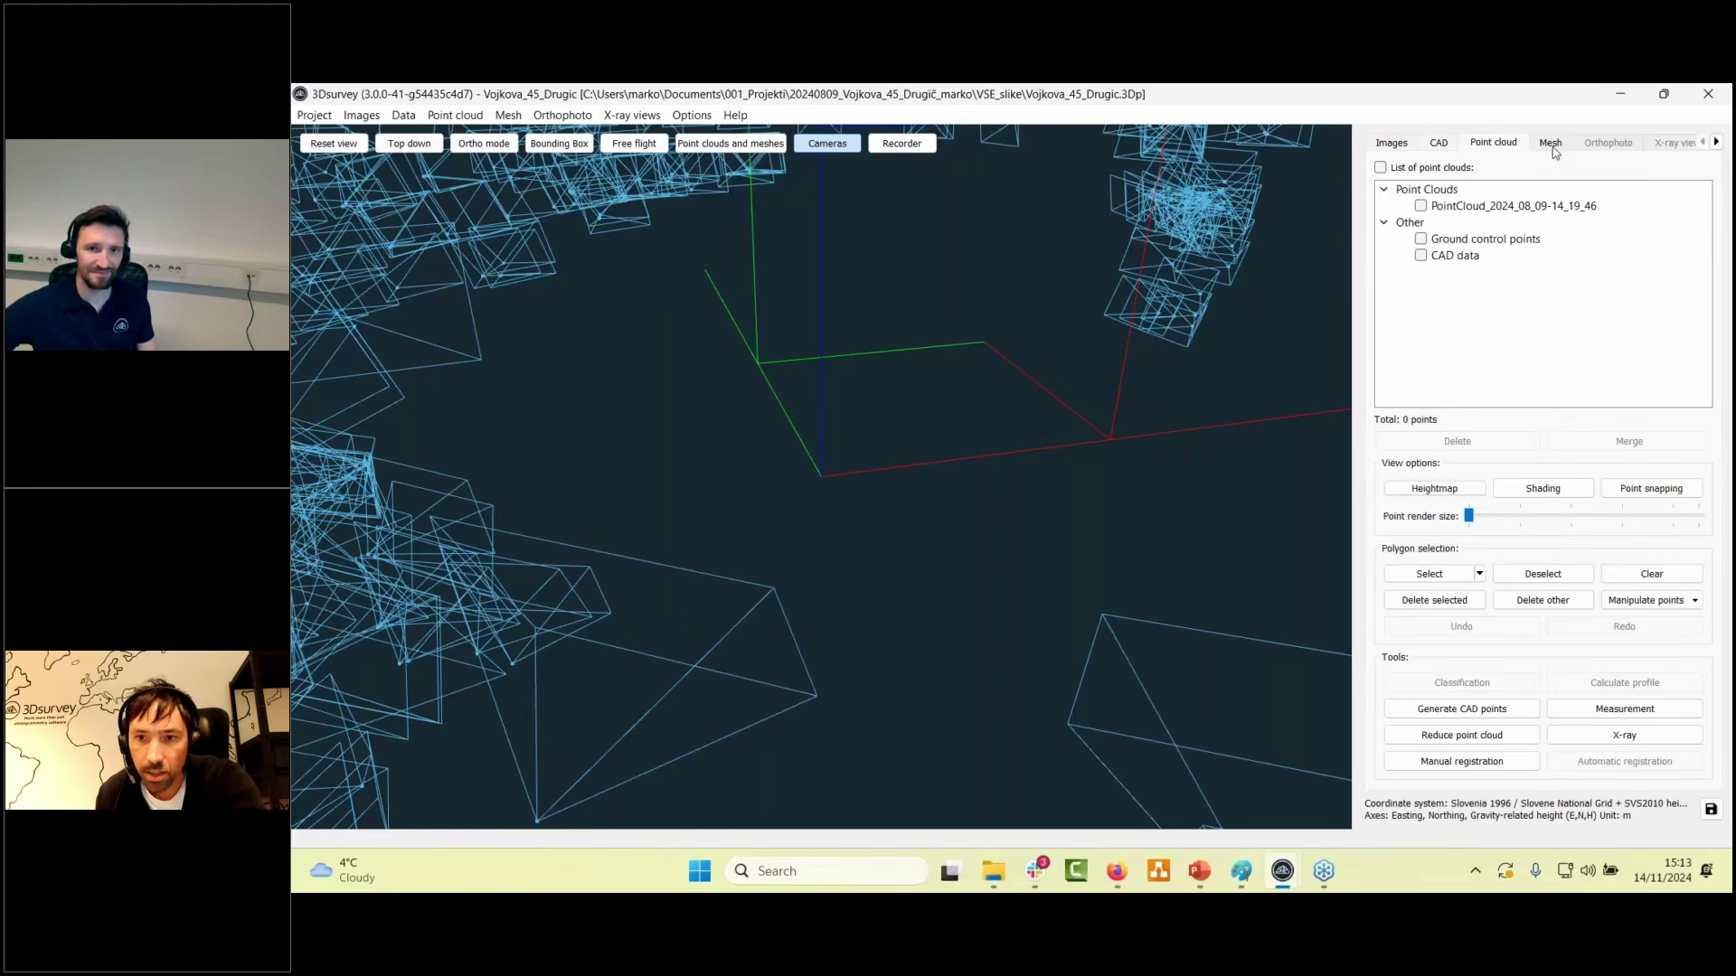
left_click(1551, 145)
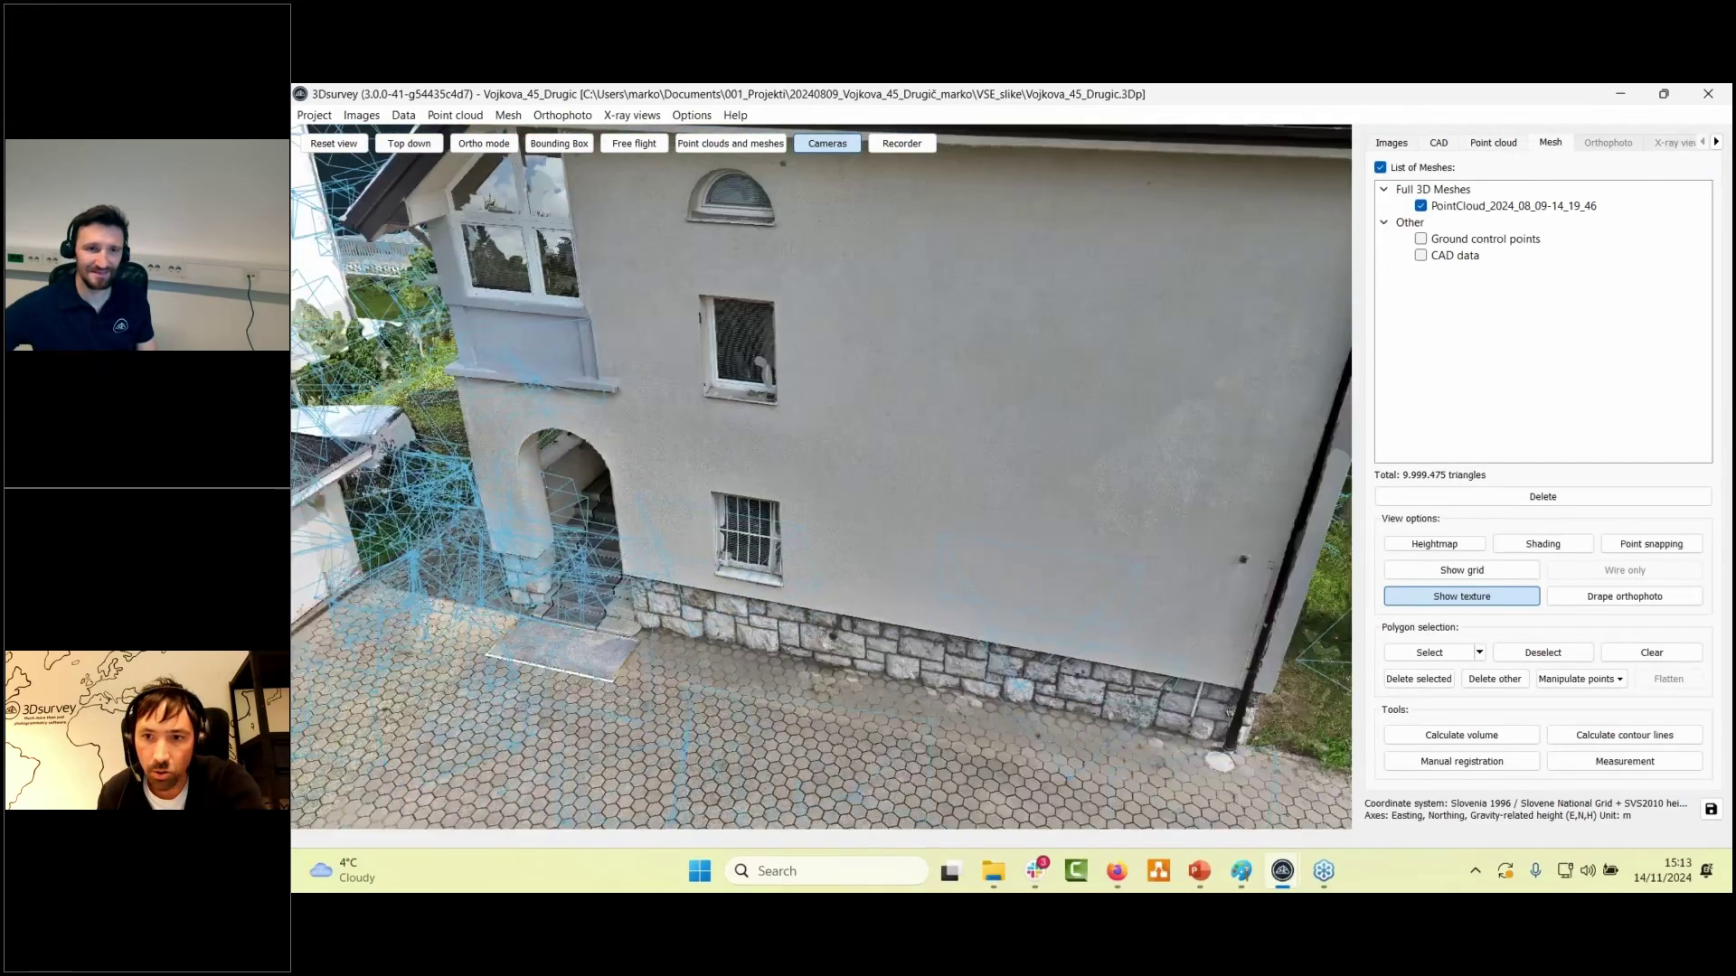
left_click(1438, 143)
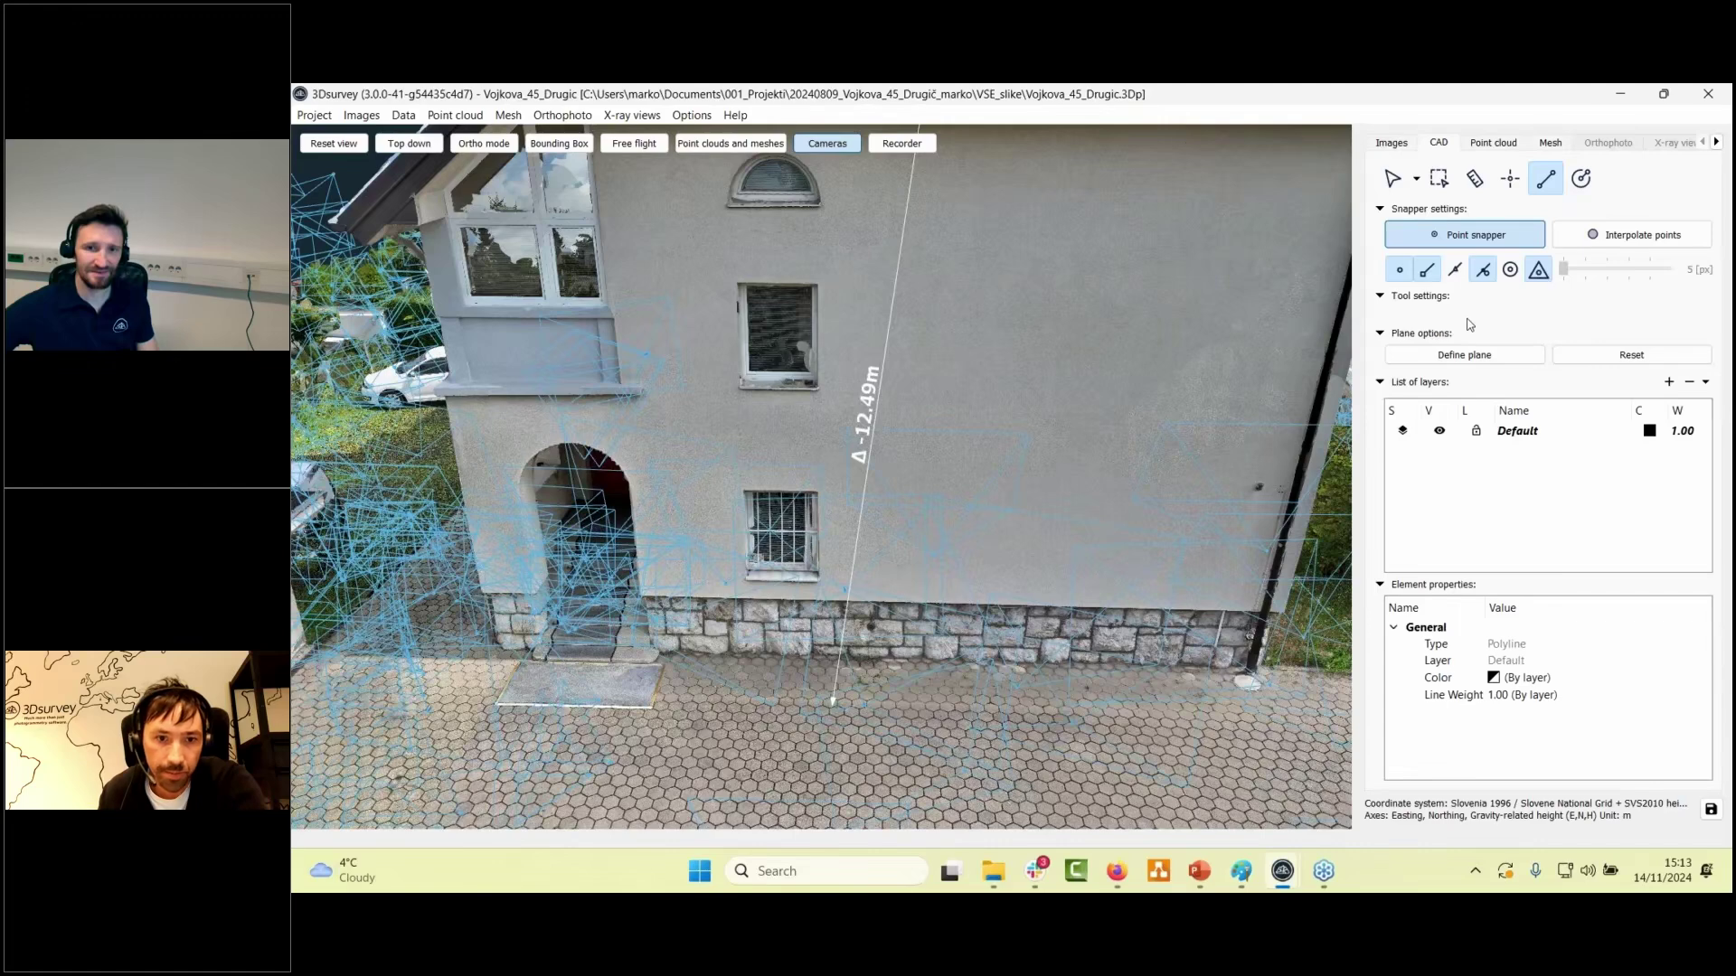
left_click(833, 143)
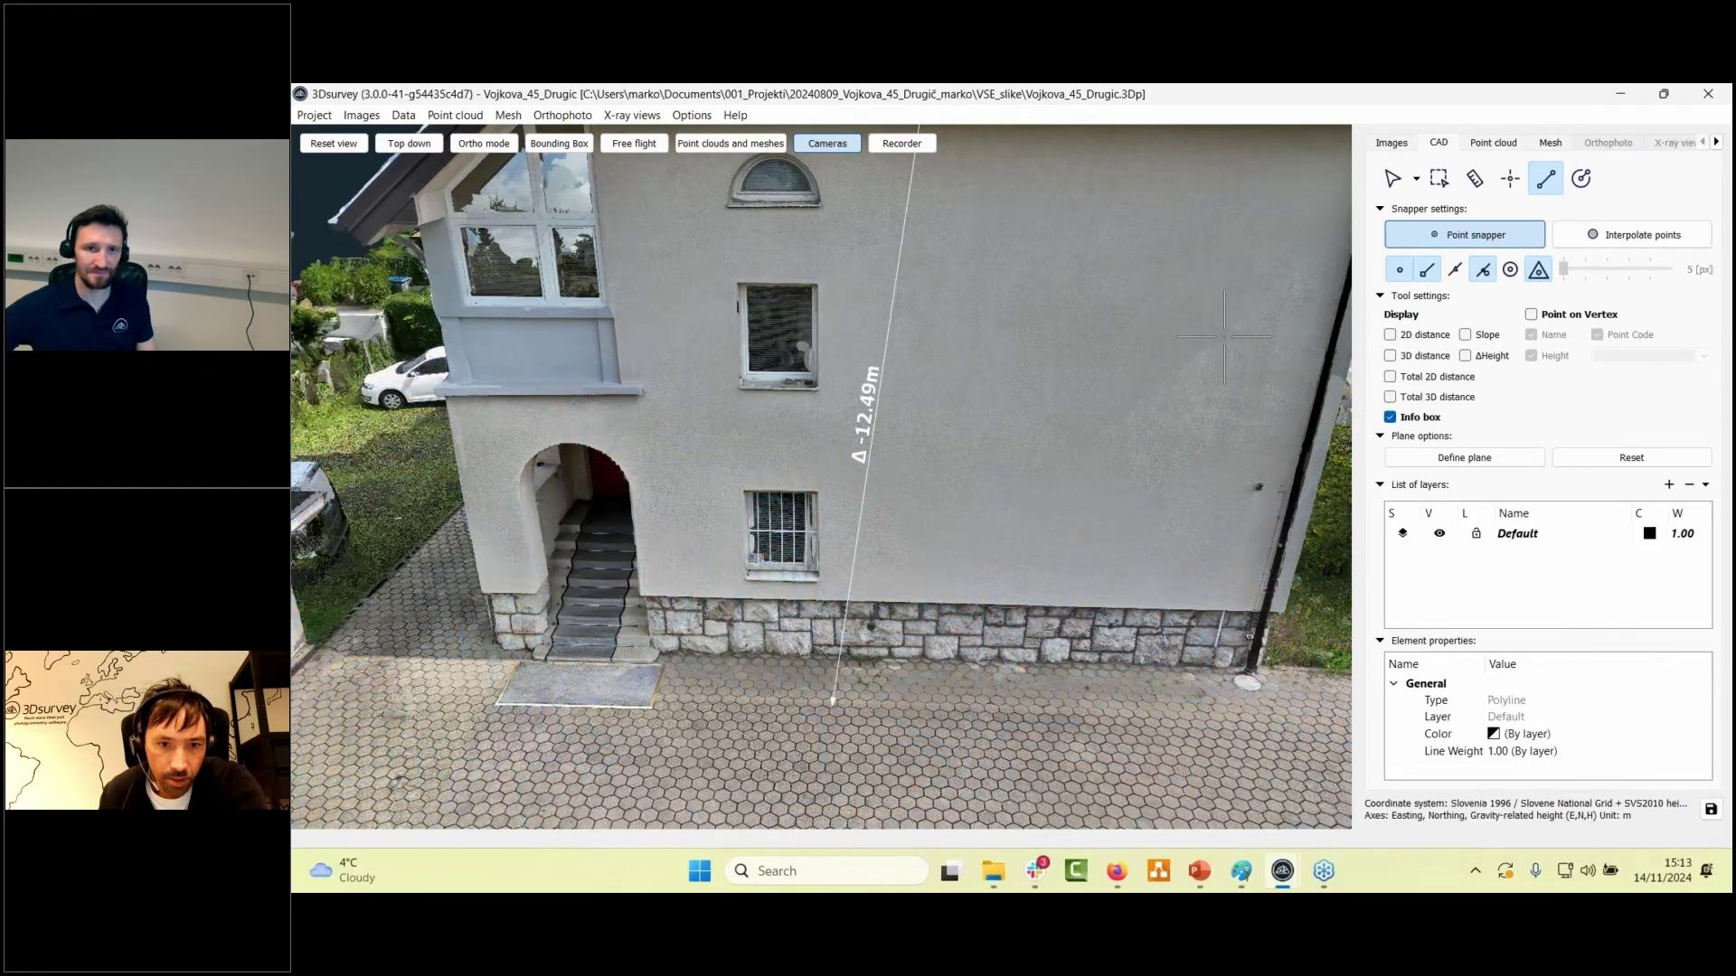
- Trace a polyline through the four corners of the barred window grille, then zoom out
left_click(747, 571)
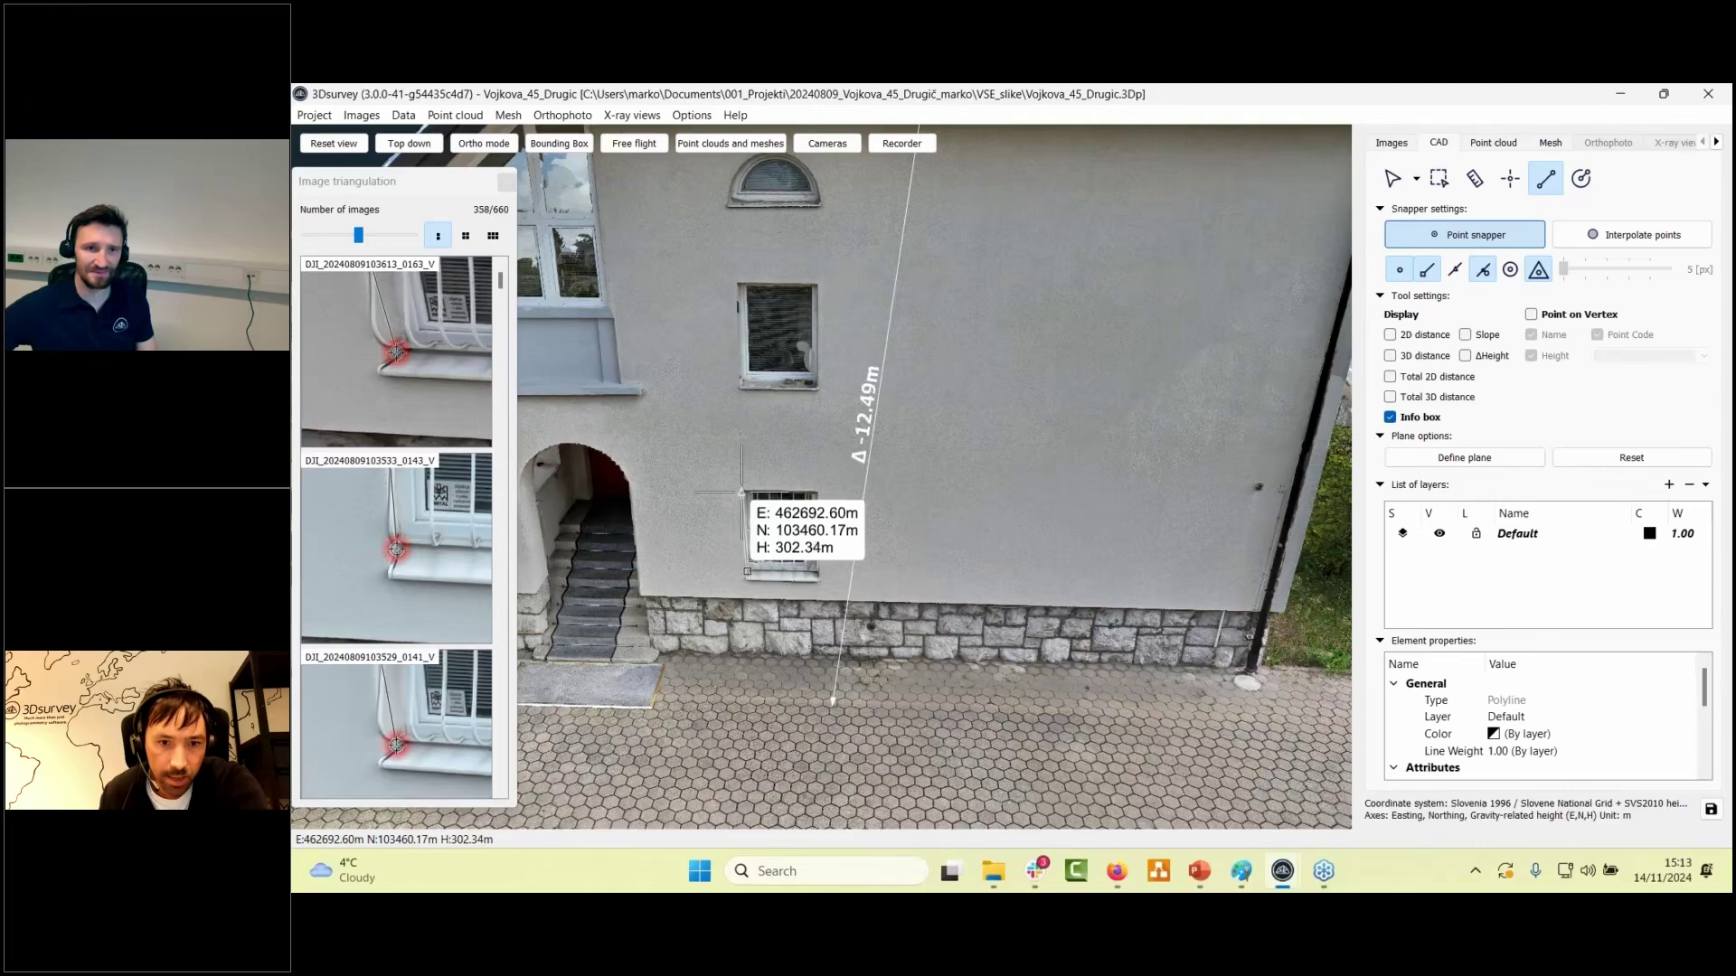
left_click(742, 490)
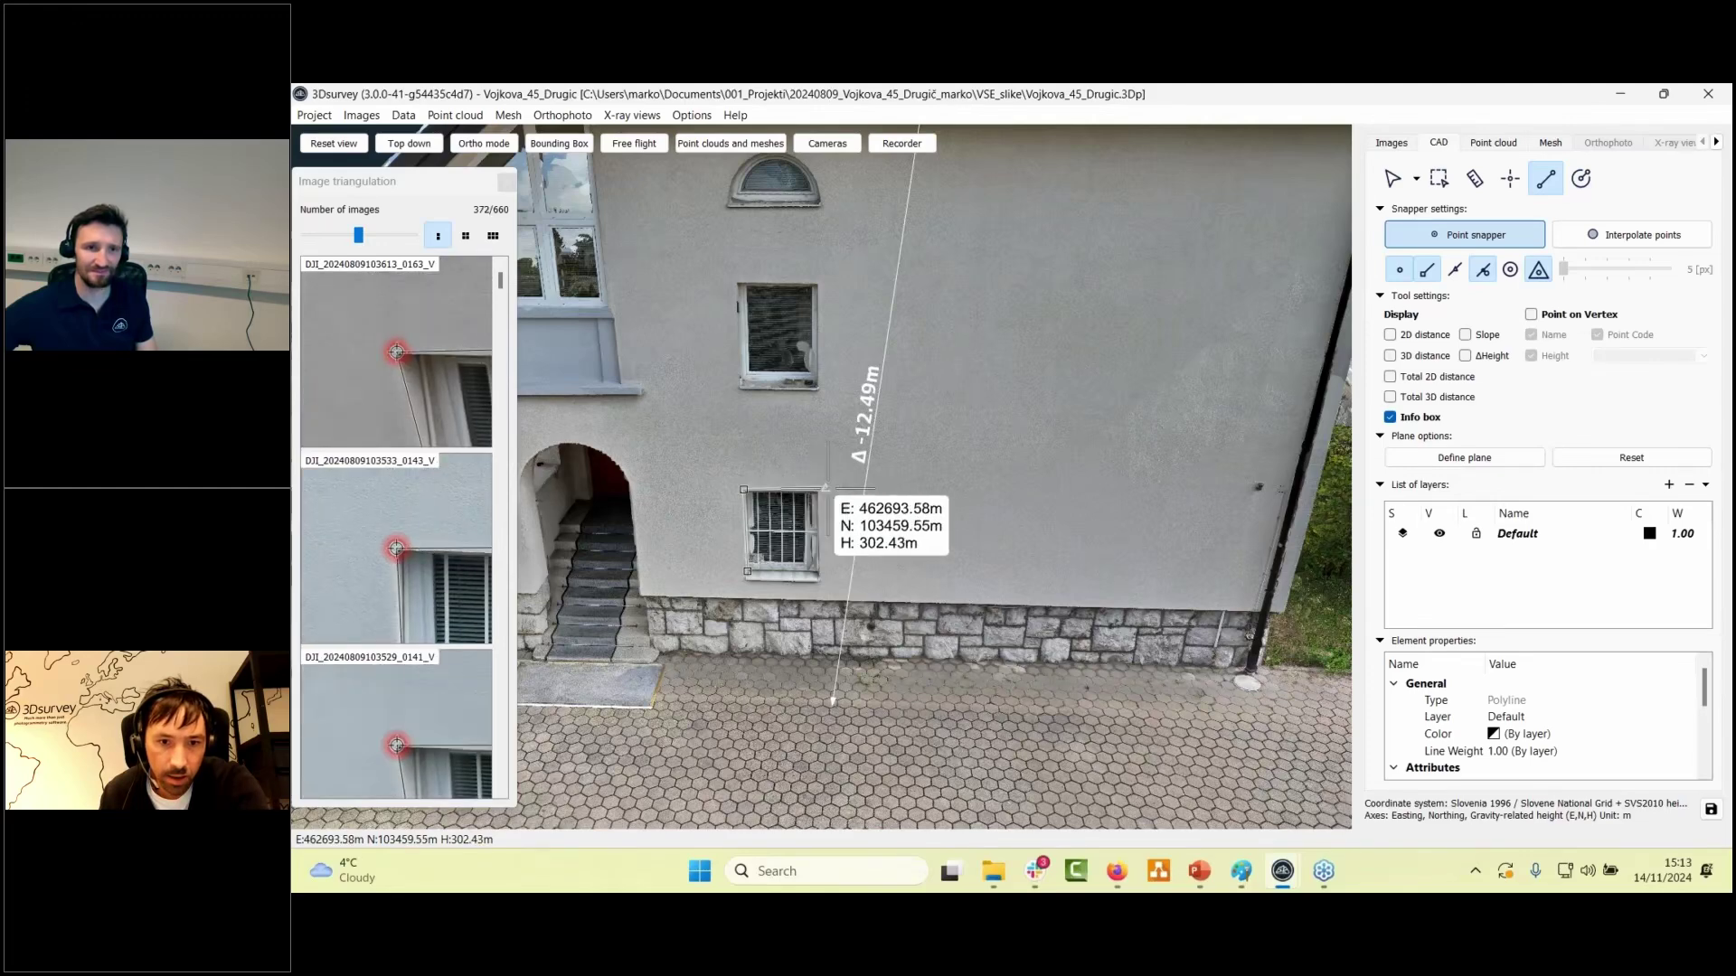
left_click(822, 489)
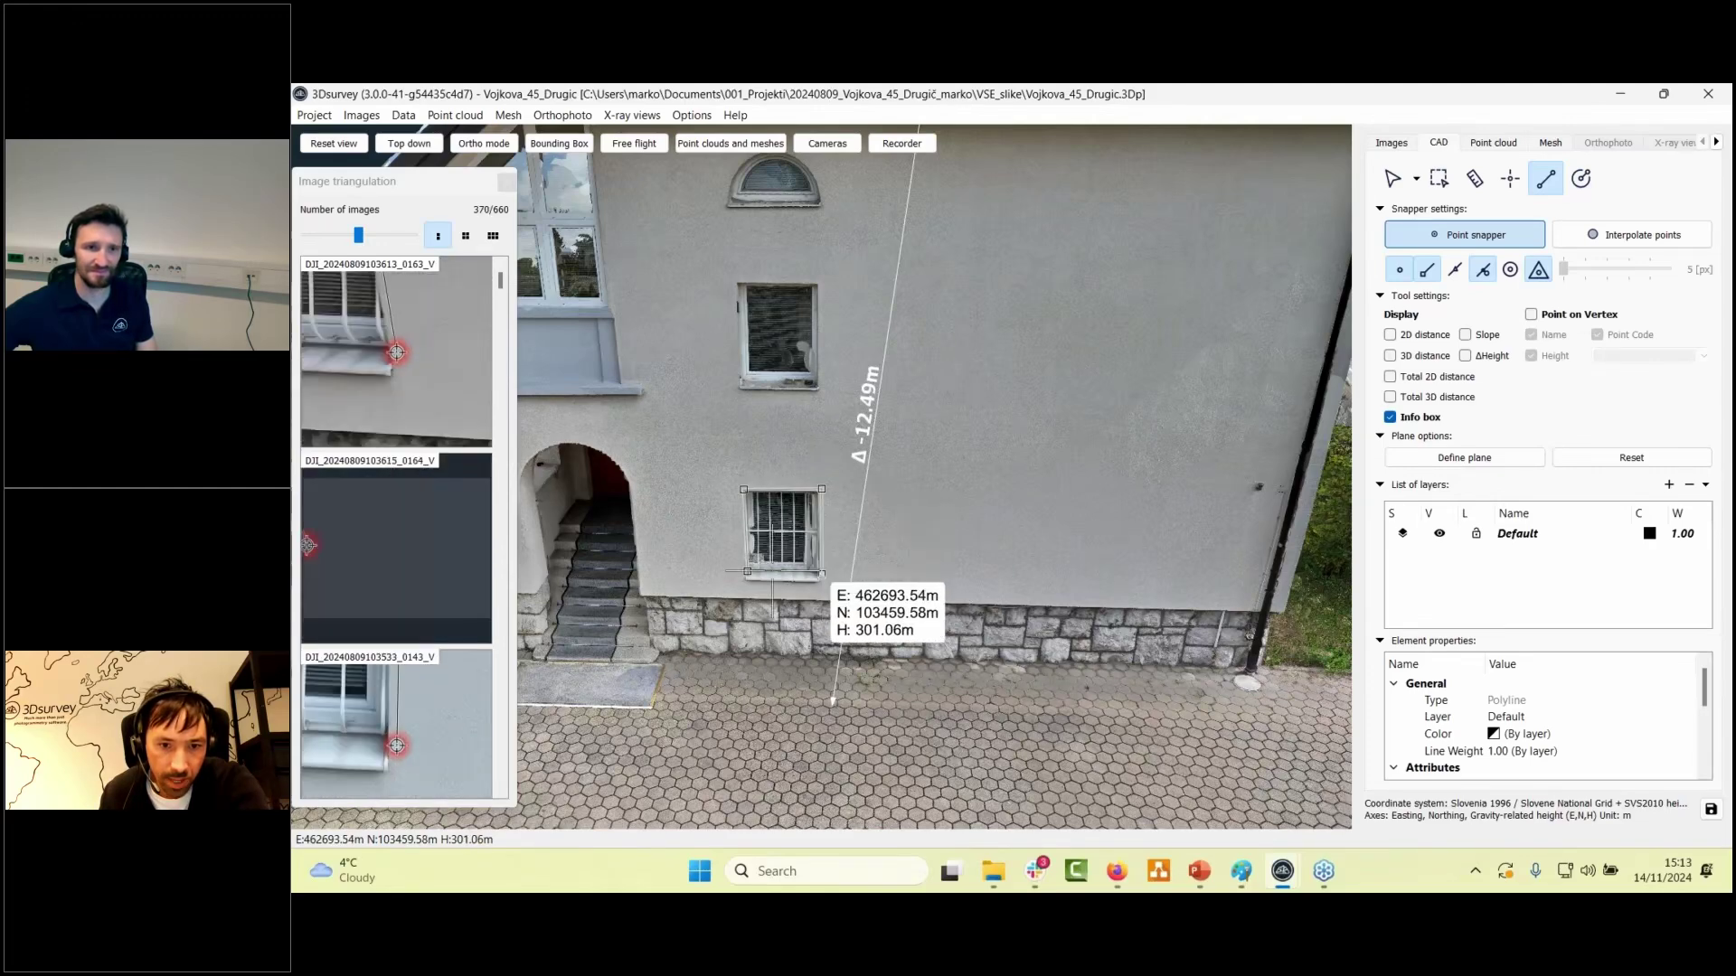
left_click(822, 572)
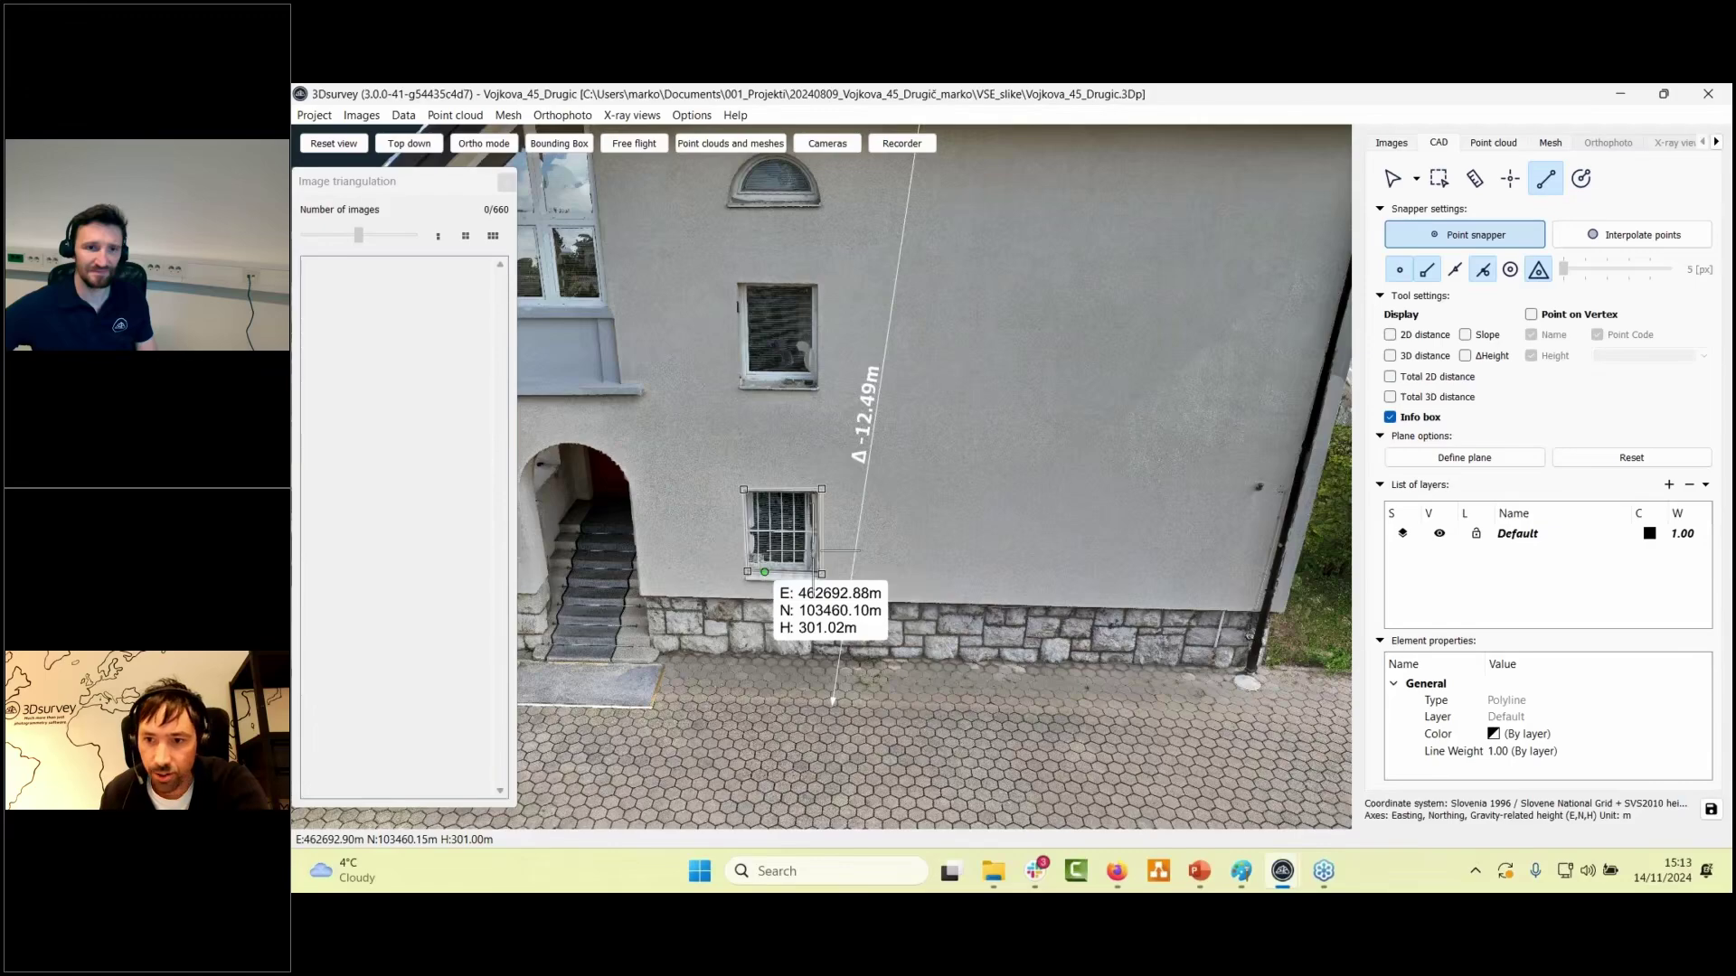
scroll(893, 489, "down", 1)
scroll(893, 489, "down", 1)
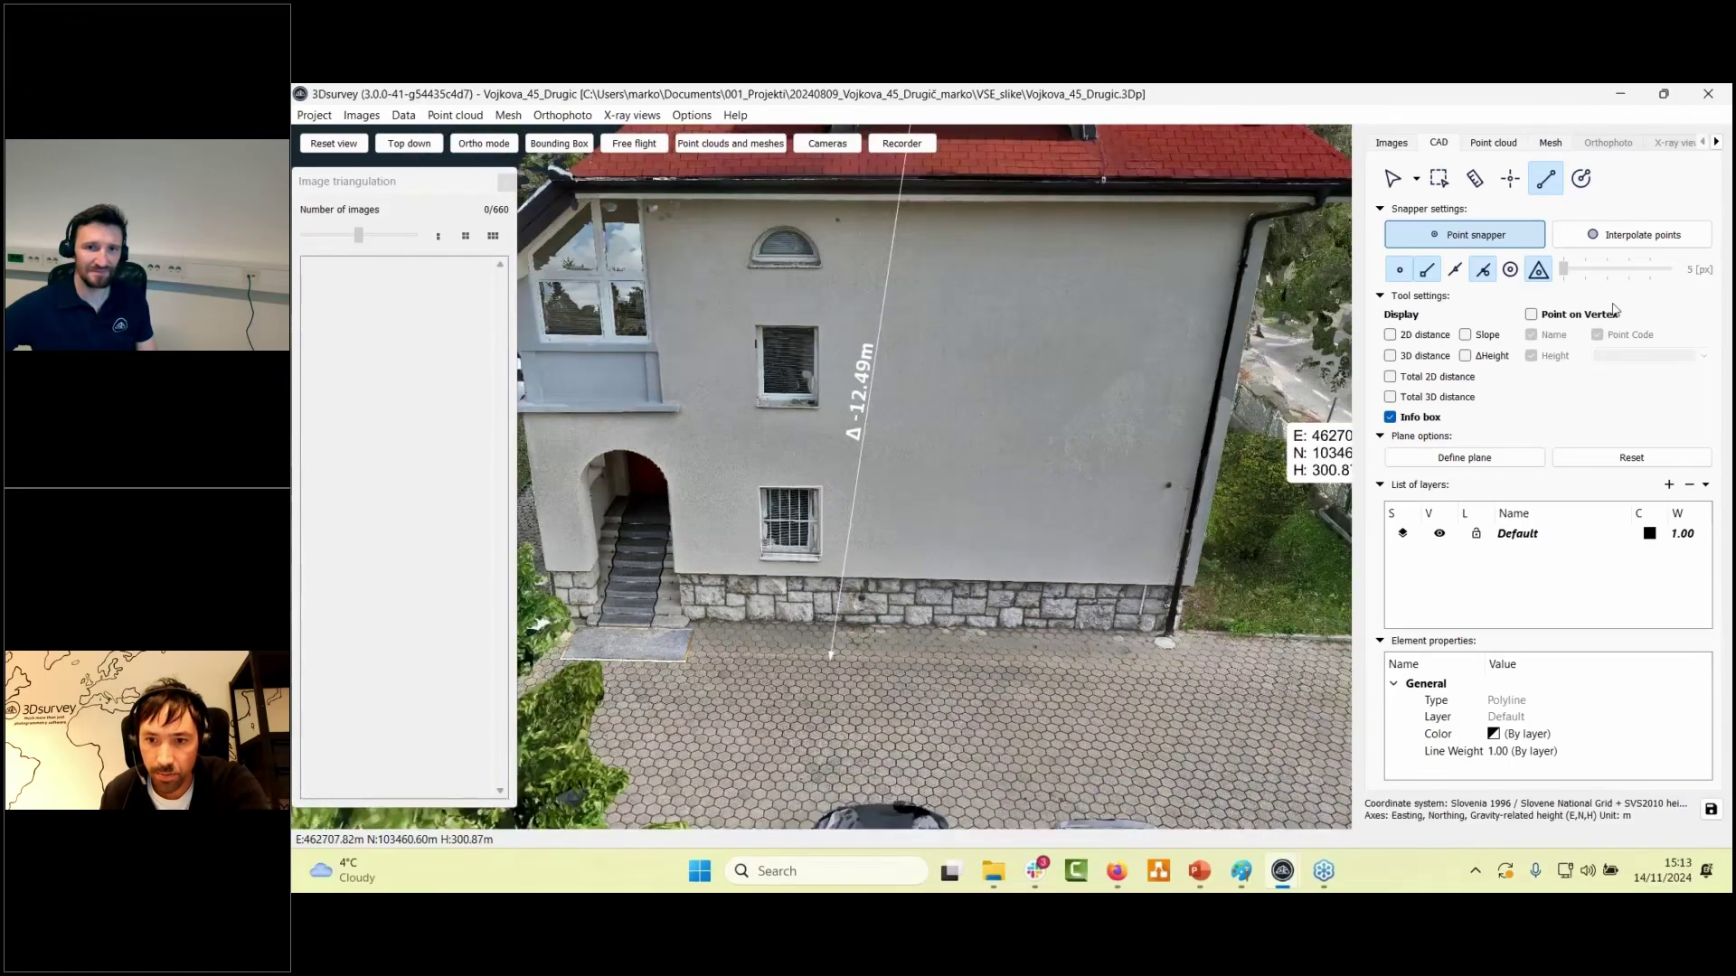
- Define and confirm a drawing plane on the house wall, then zoom in on the upper window
left_click(1532, 461)
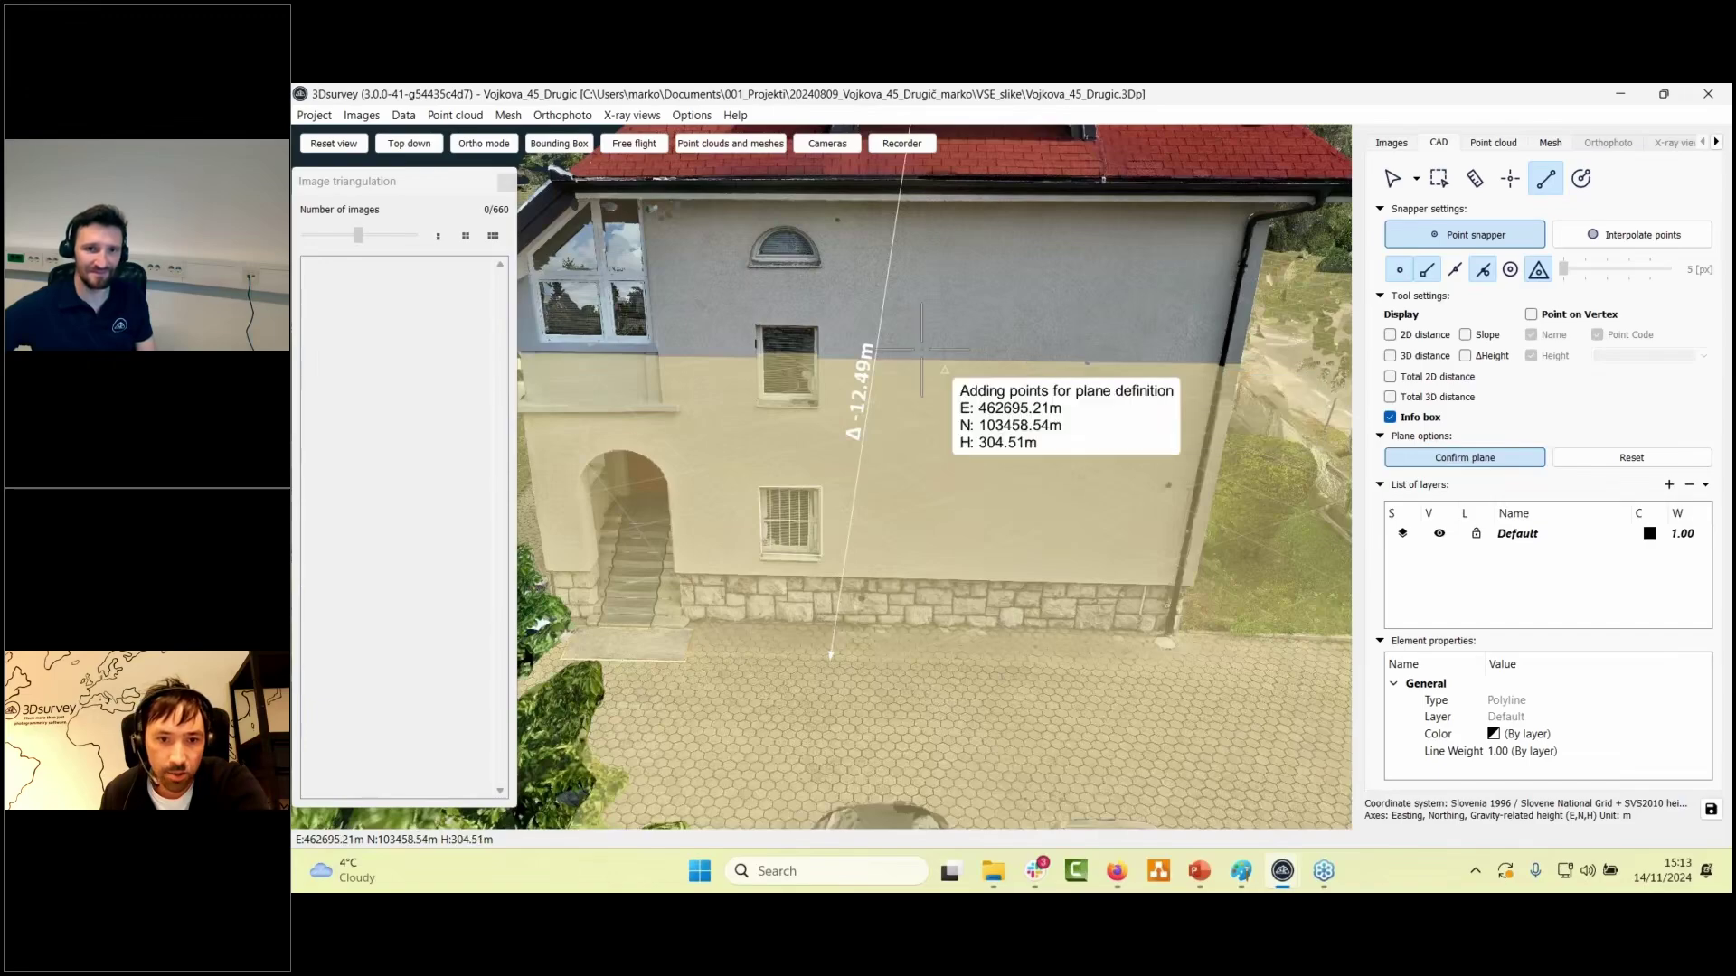
left_click(702, 518)
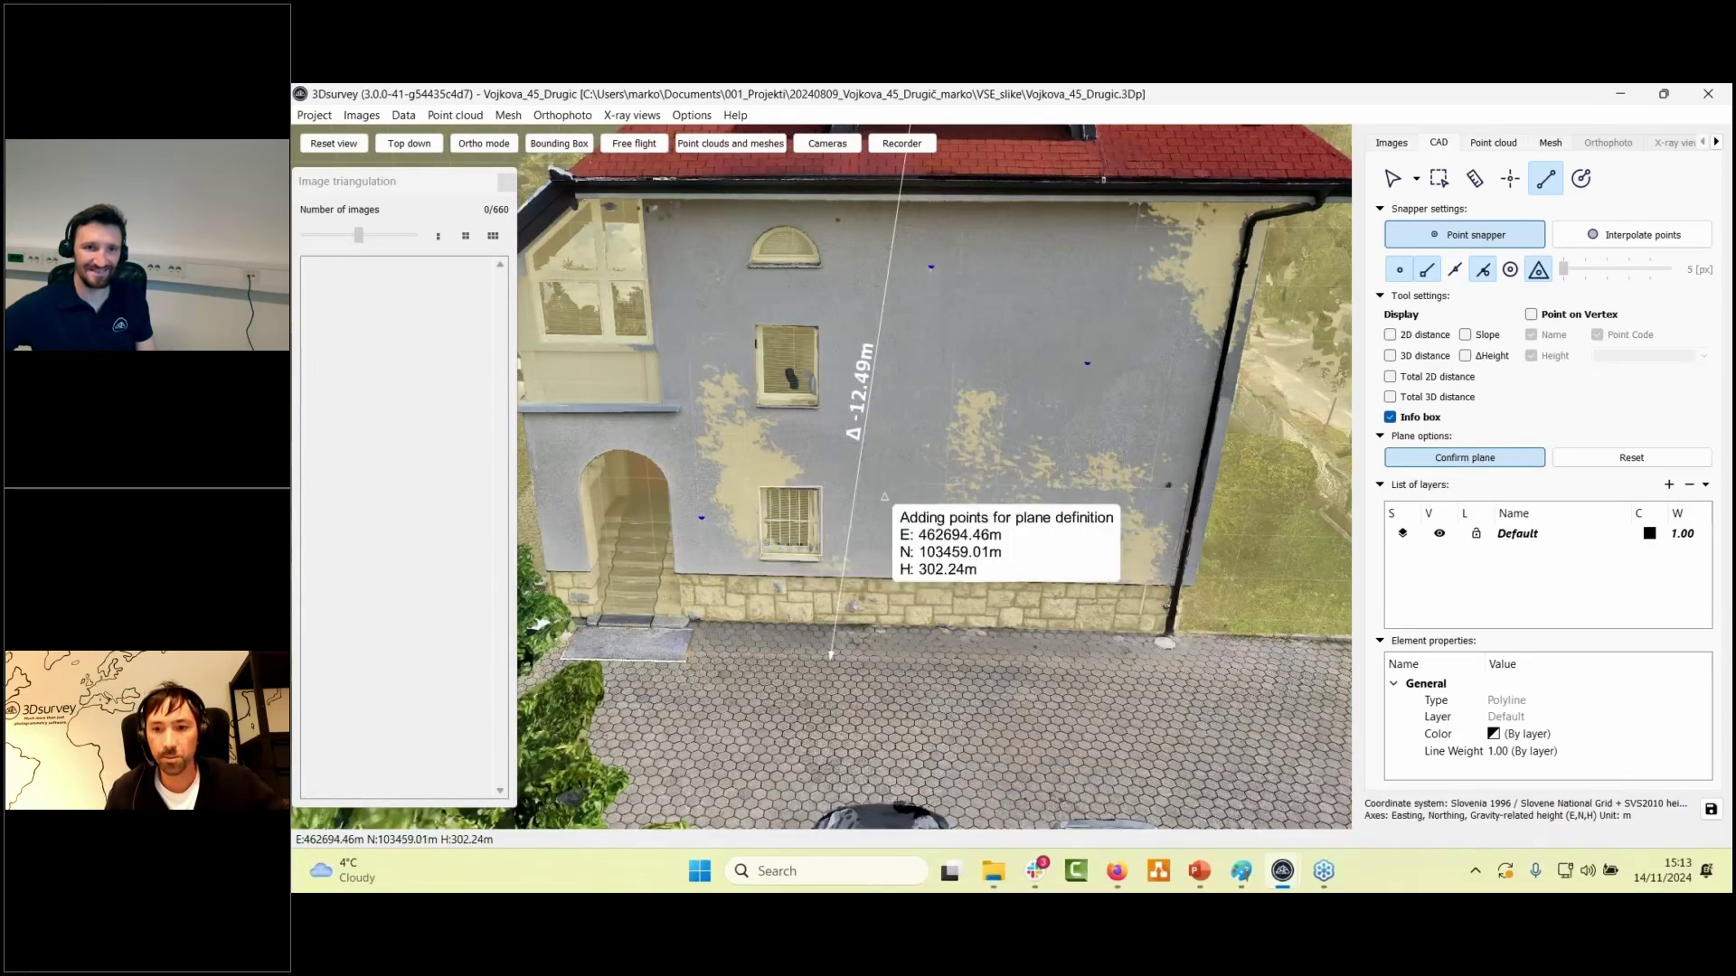
left_click(1497, 459)
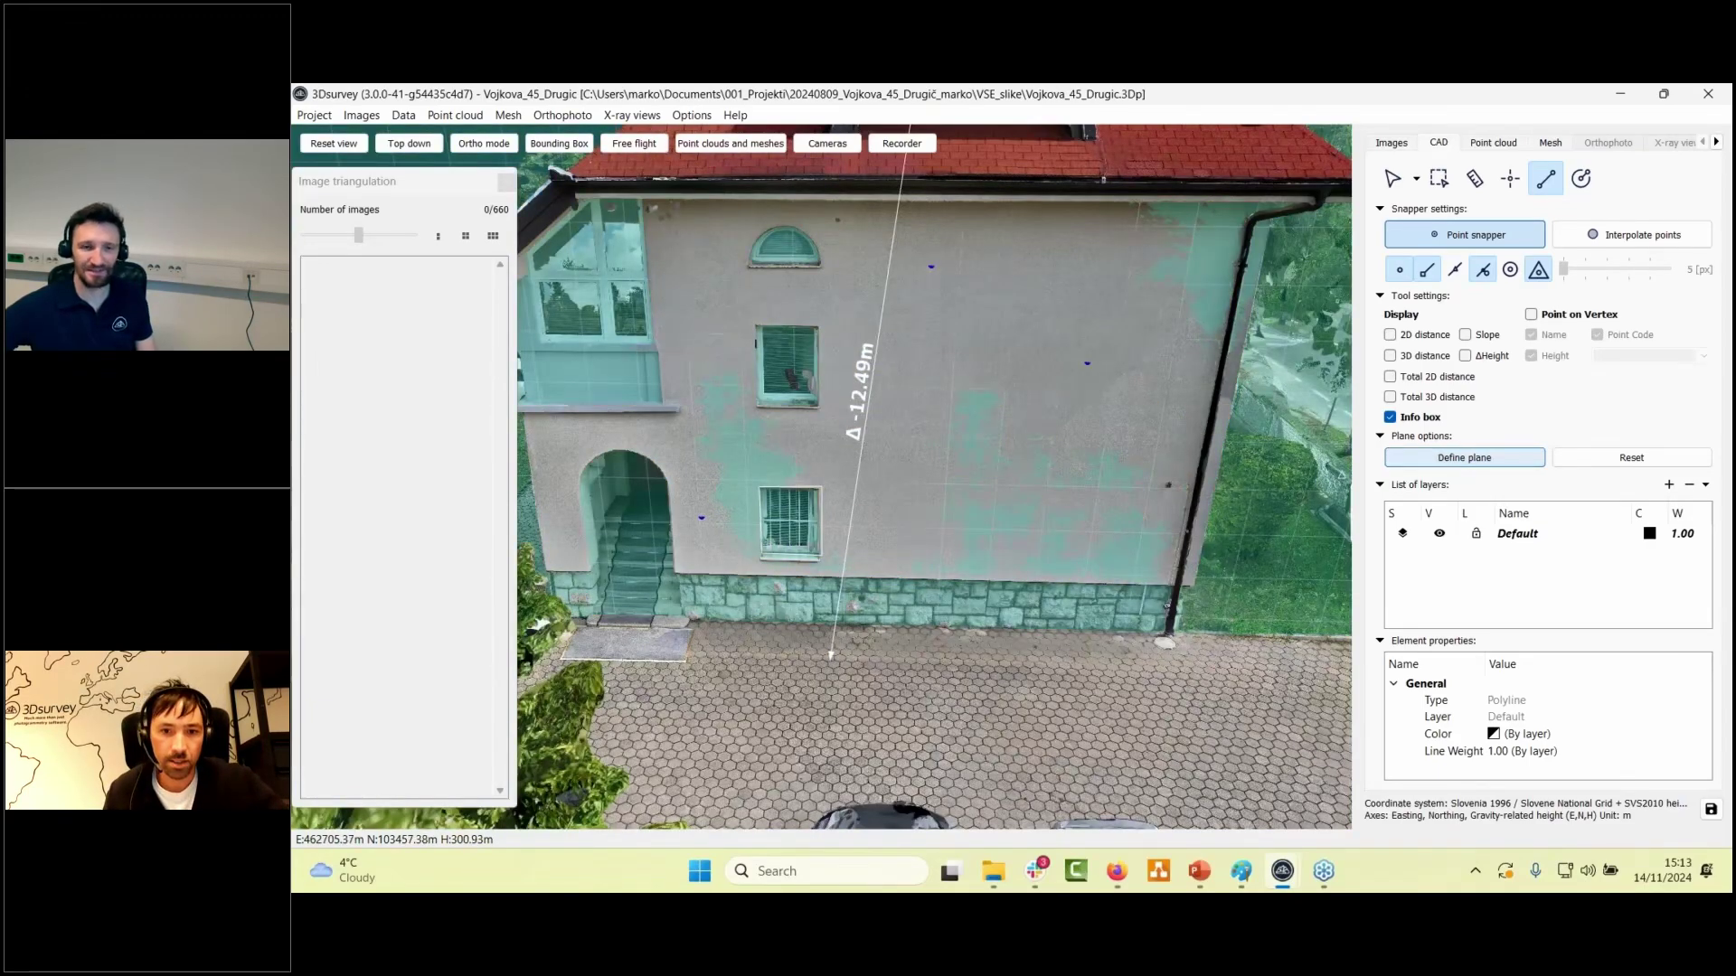
scroll(827, 651, "up", 5)
left_click_drag(942, 531, 791, 526)
scroll(851, 498, "down", 5)
scroll(791, 526, "up", 5)
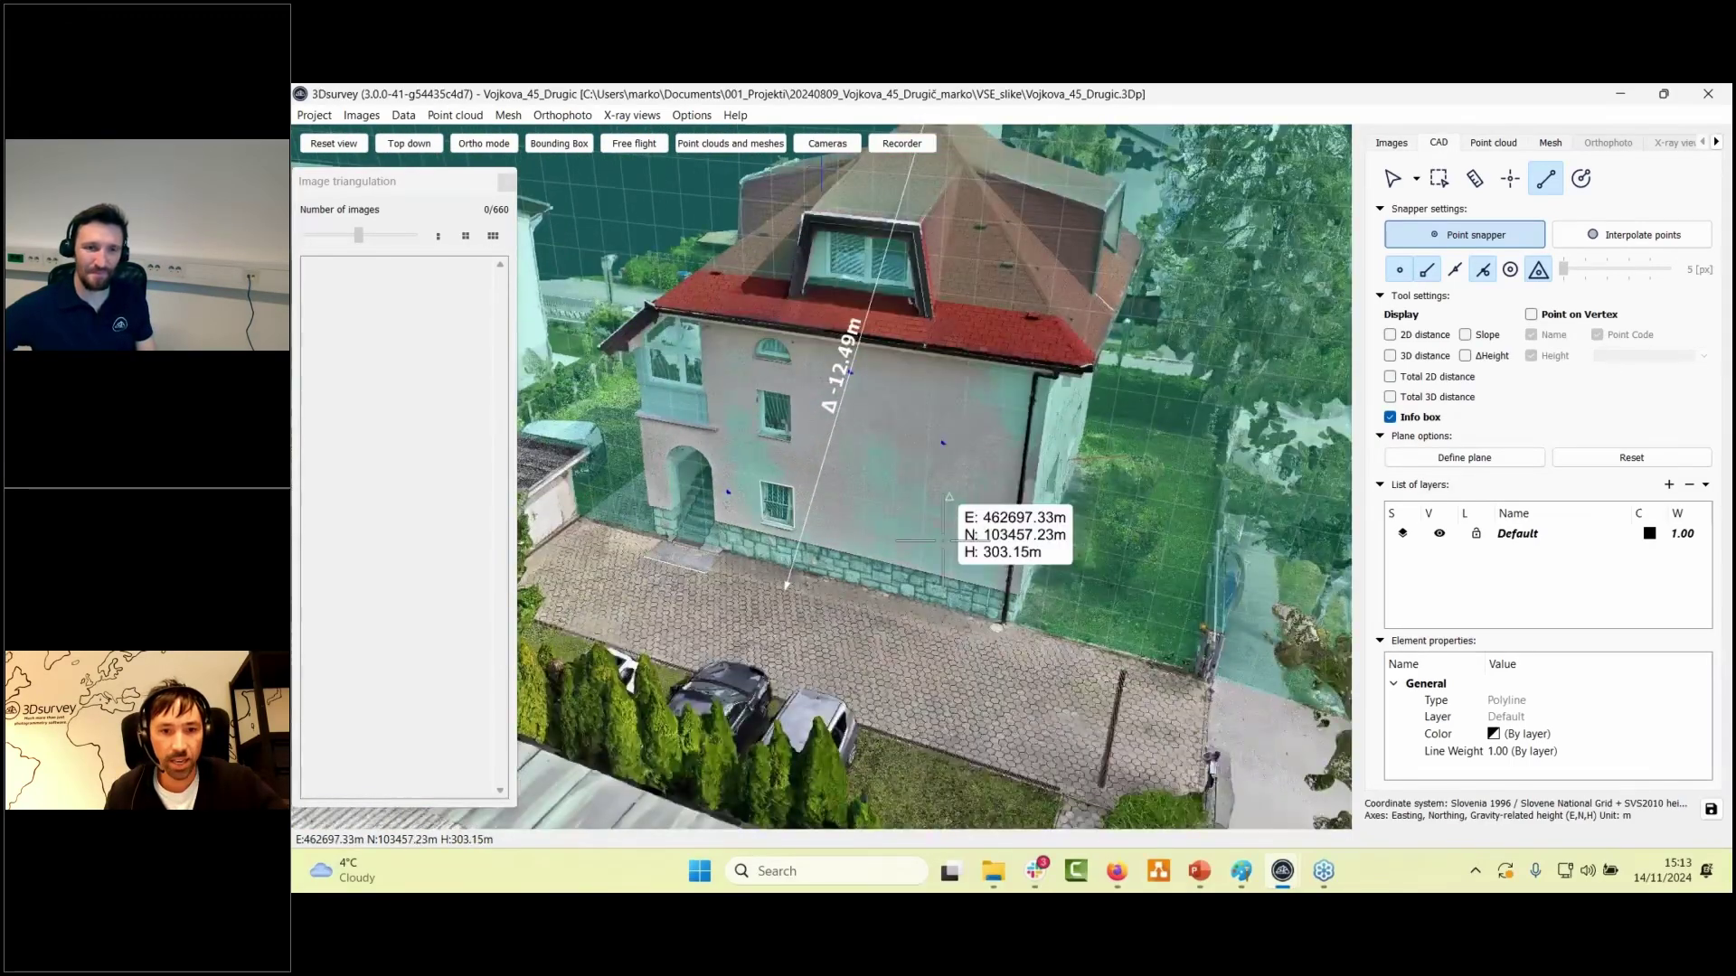
scroll(930, 534, "up", 5)
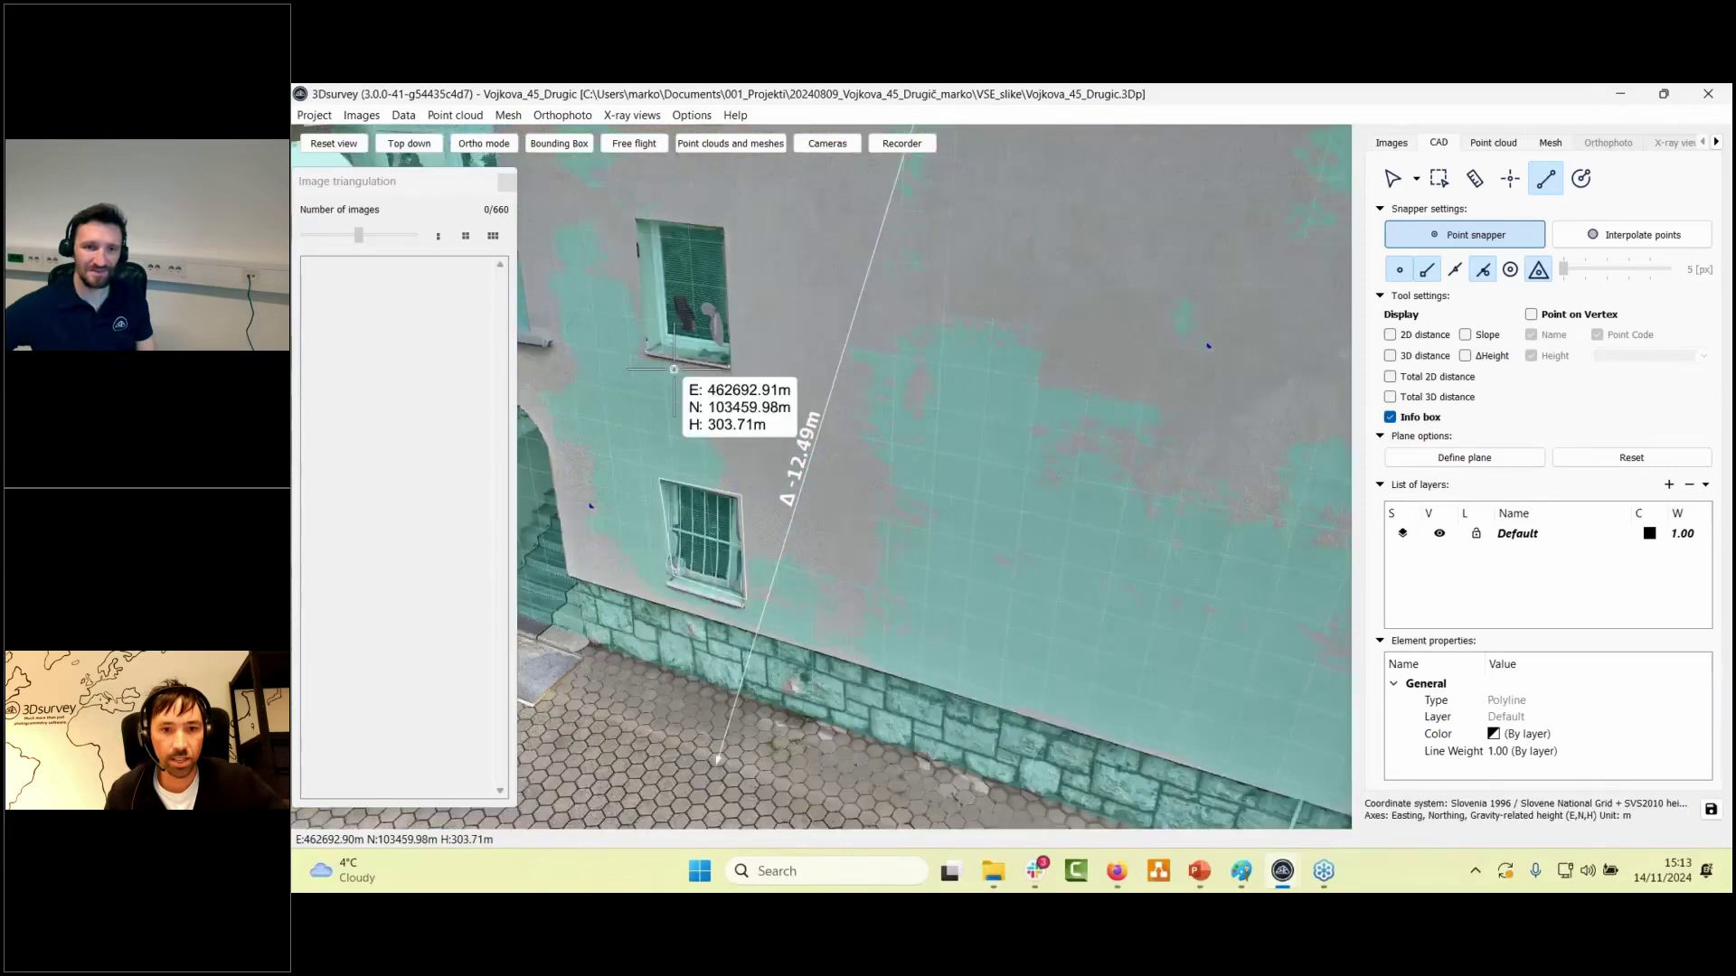
scroll(674, 369, "up", 4)
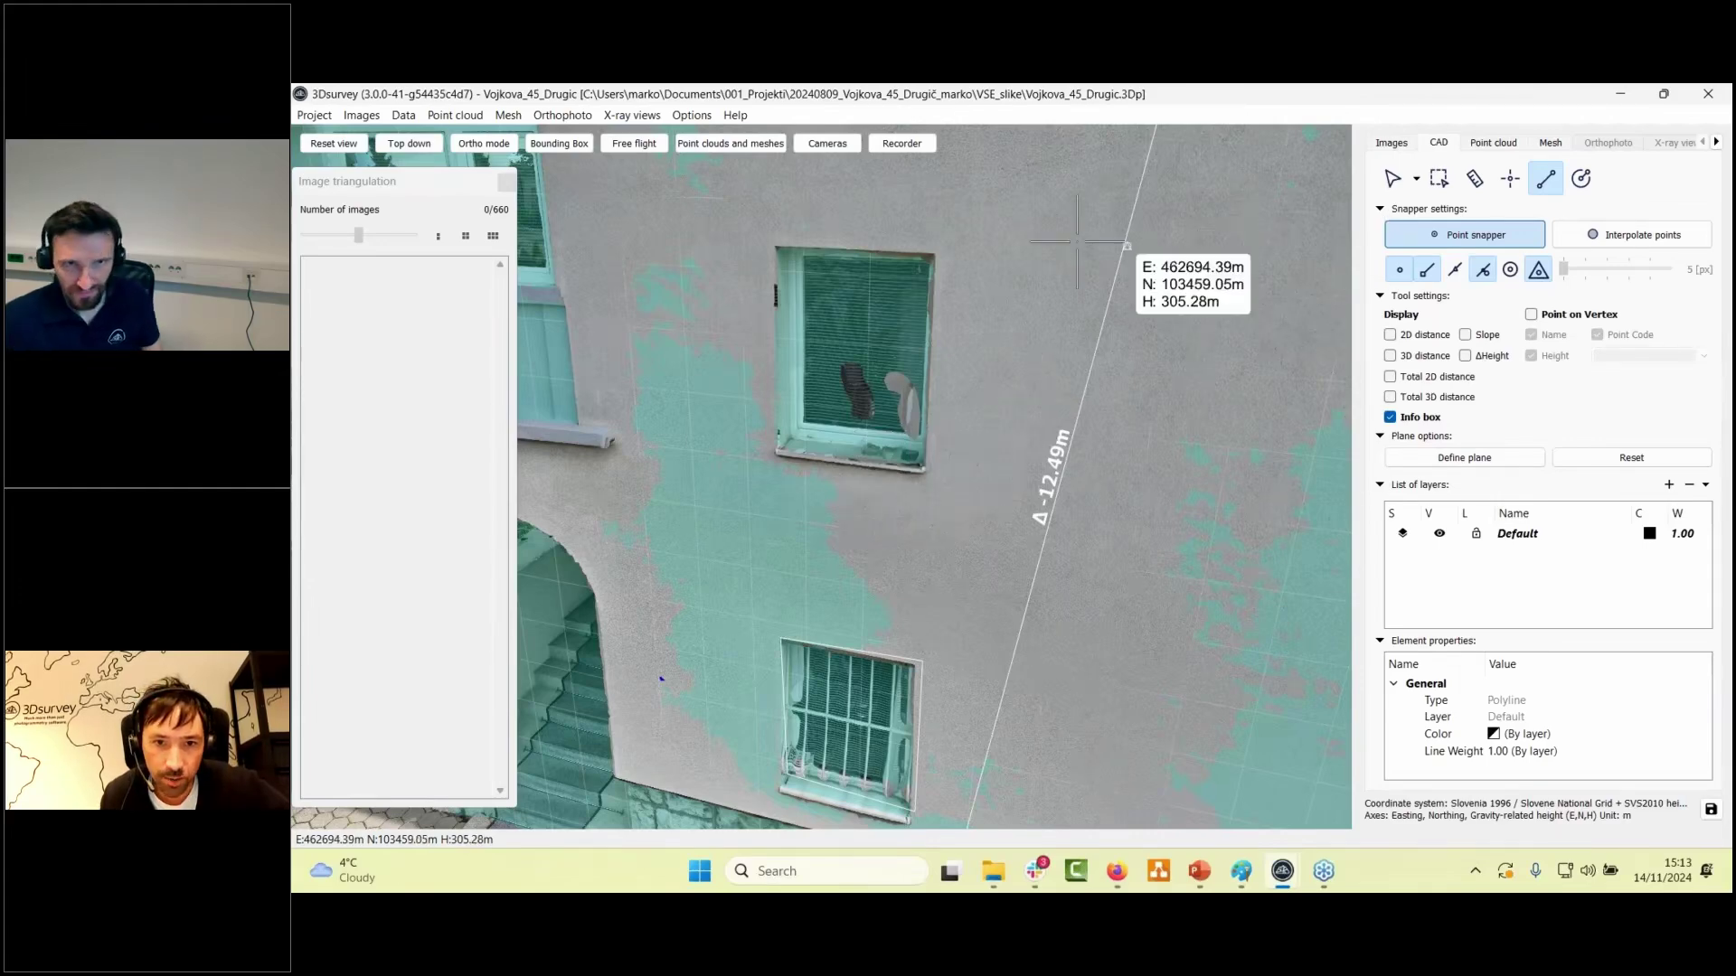
- Outline the upper window with a closed four-corner polyline
left_click(934, 257)
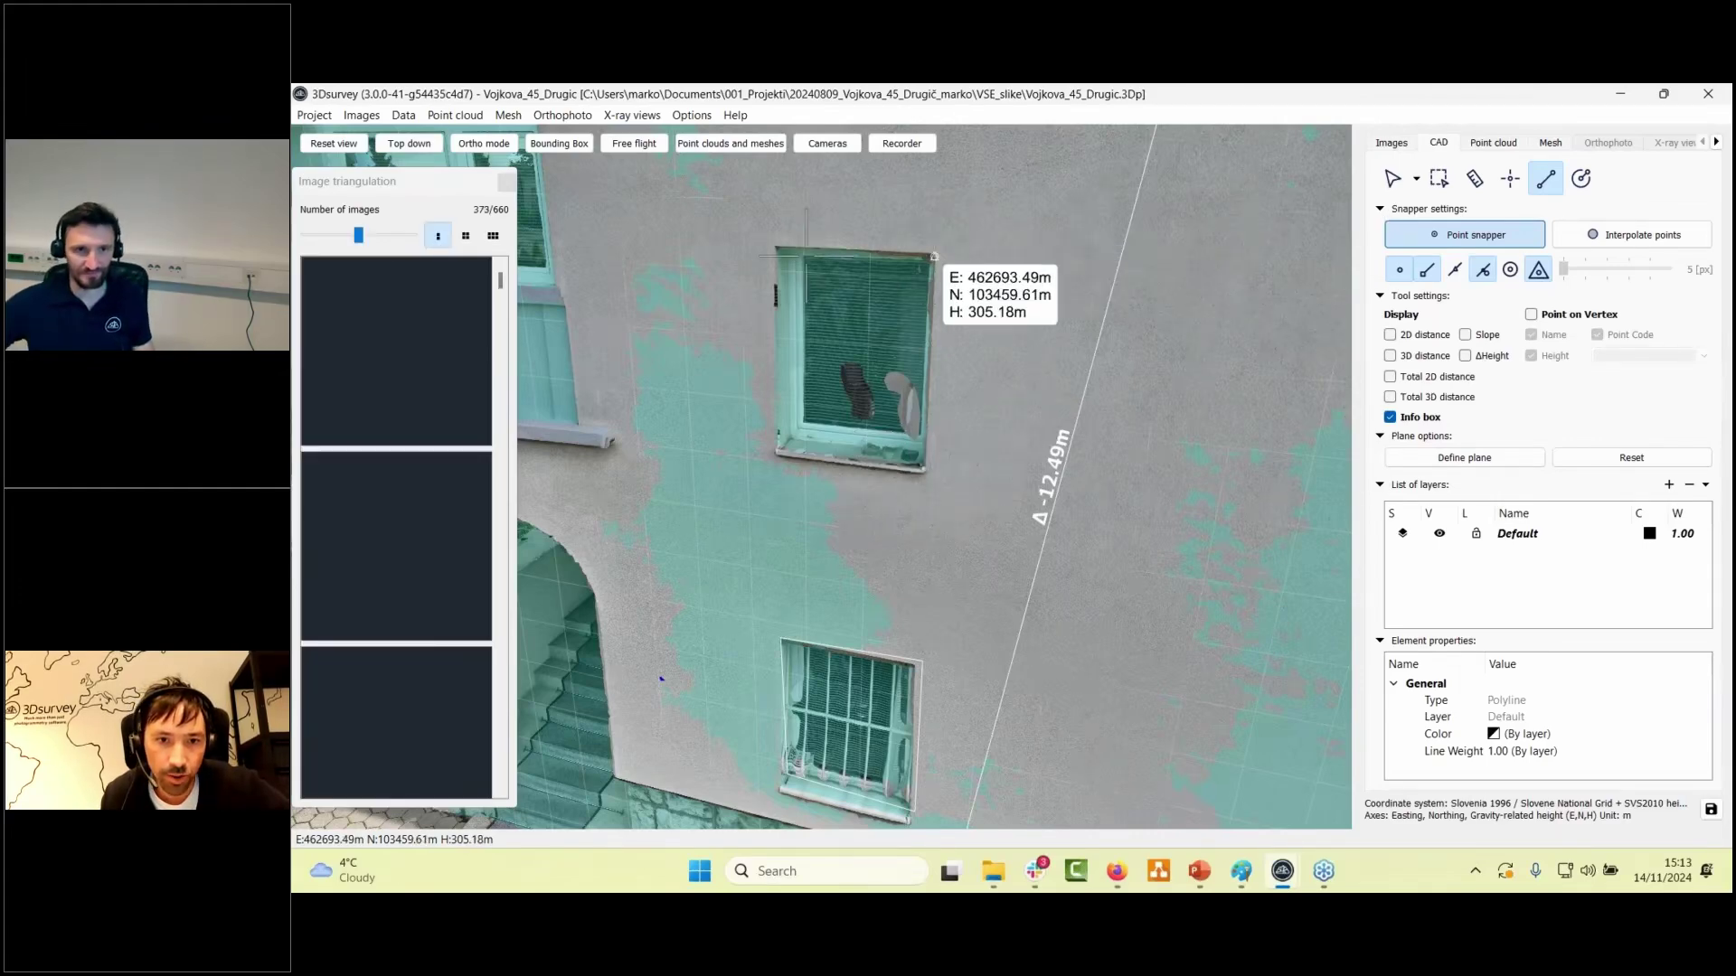
left_click(771, 248)
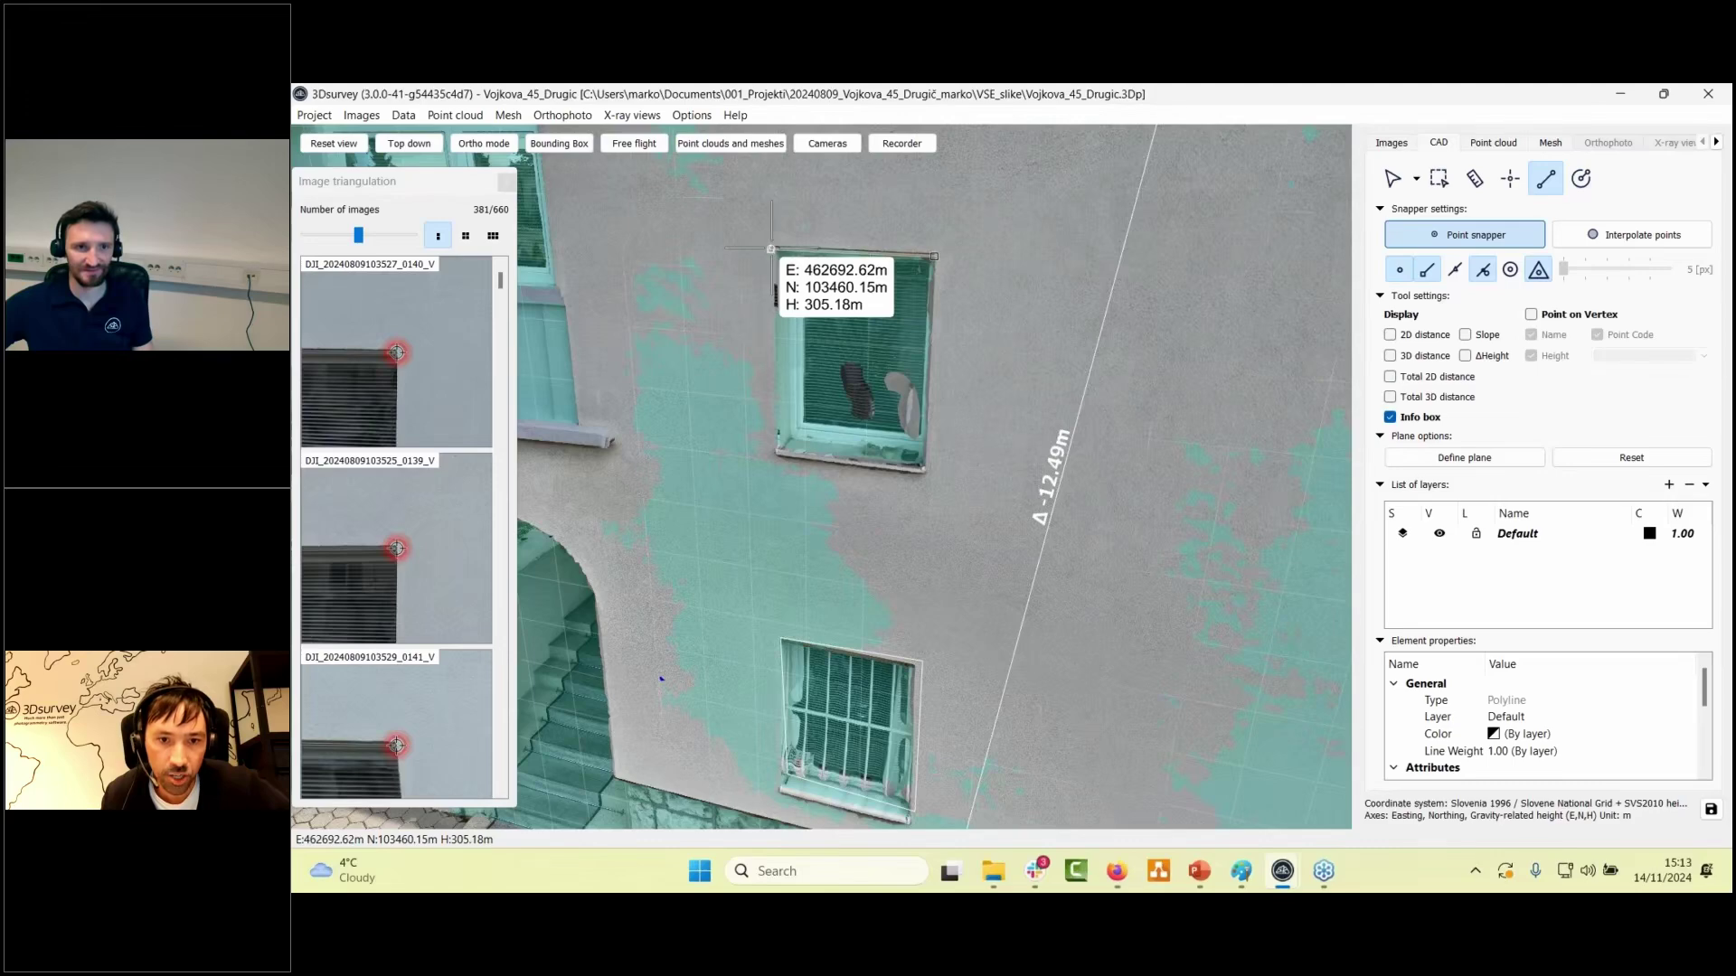
left_click(778, 449)
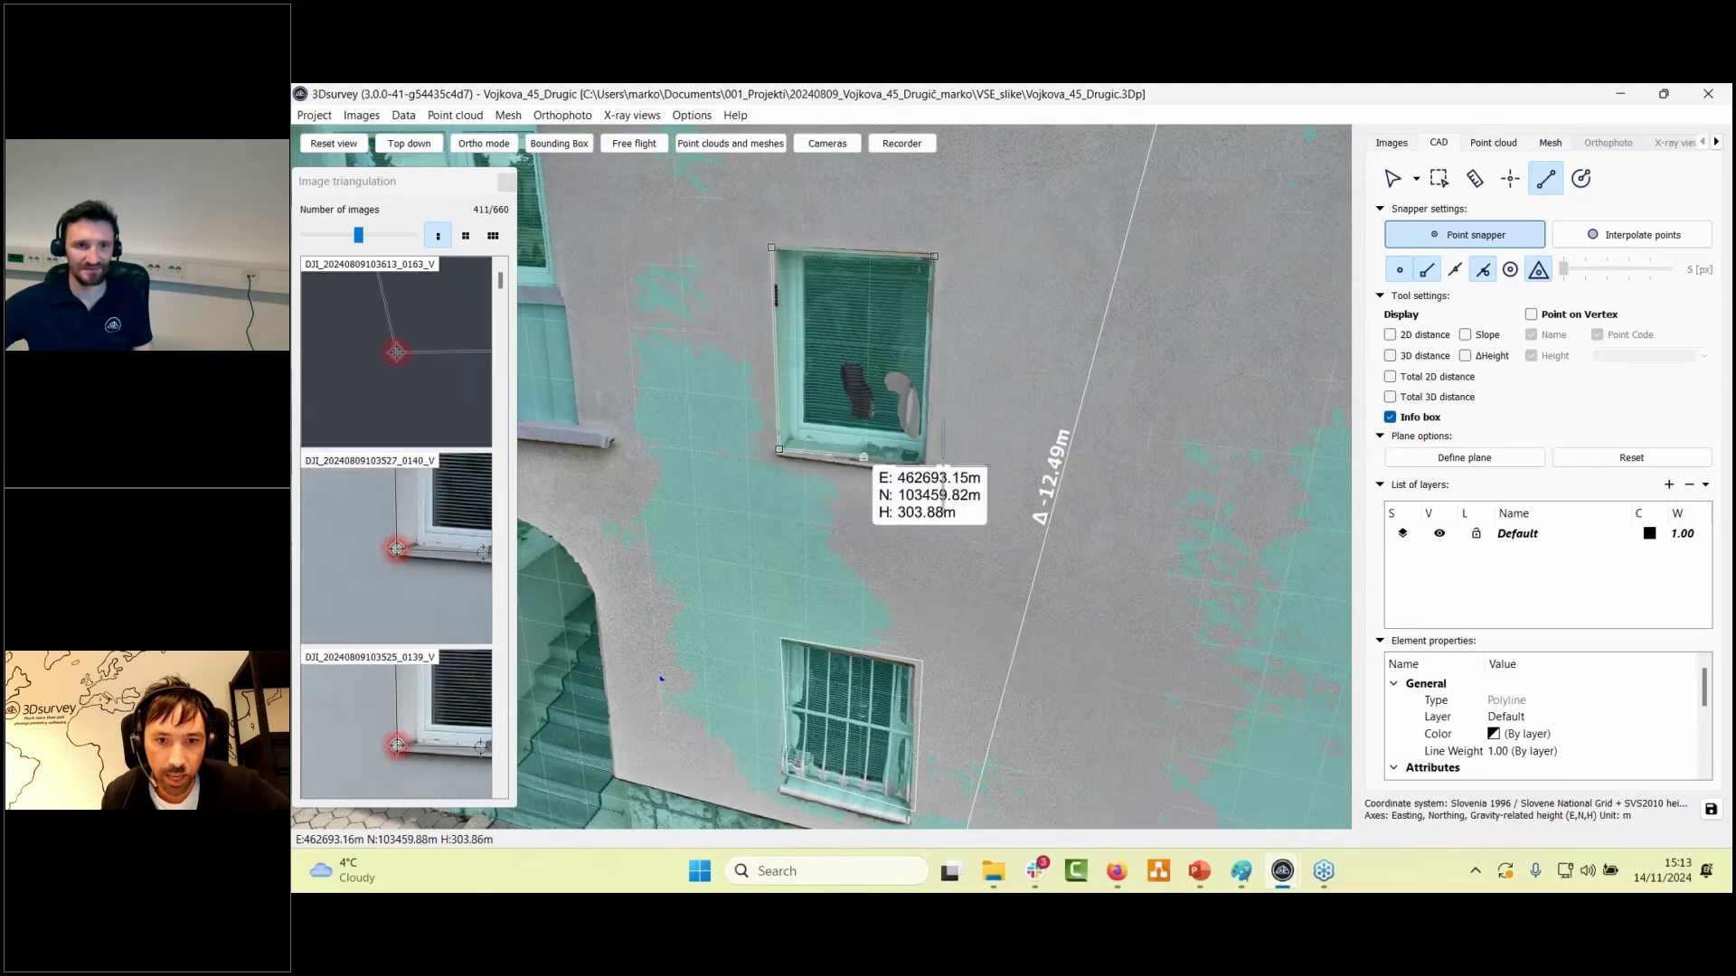
left_click(928, 469)
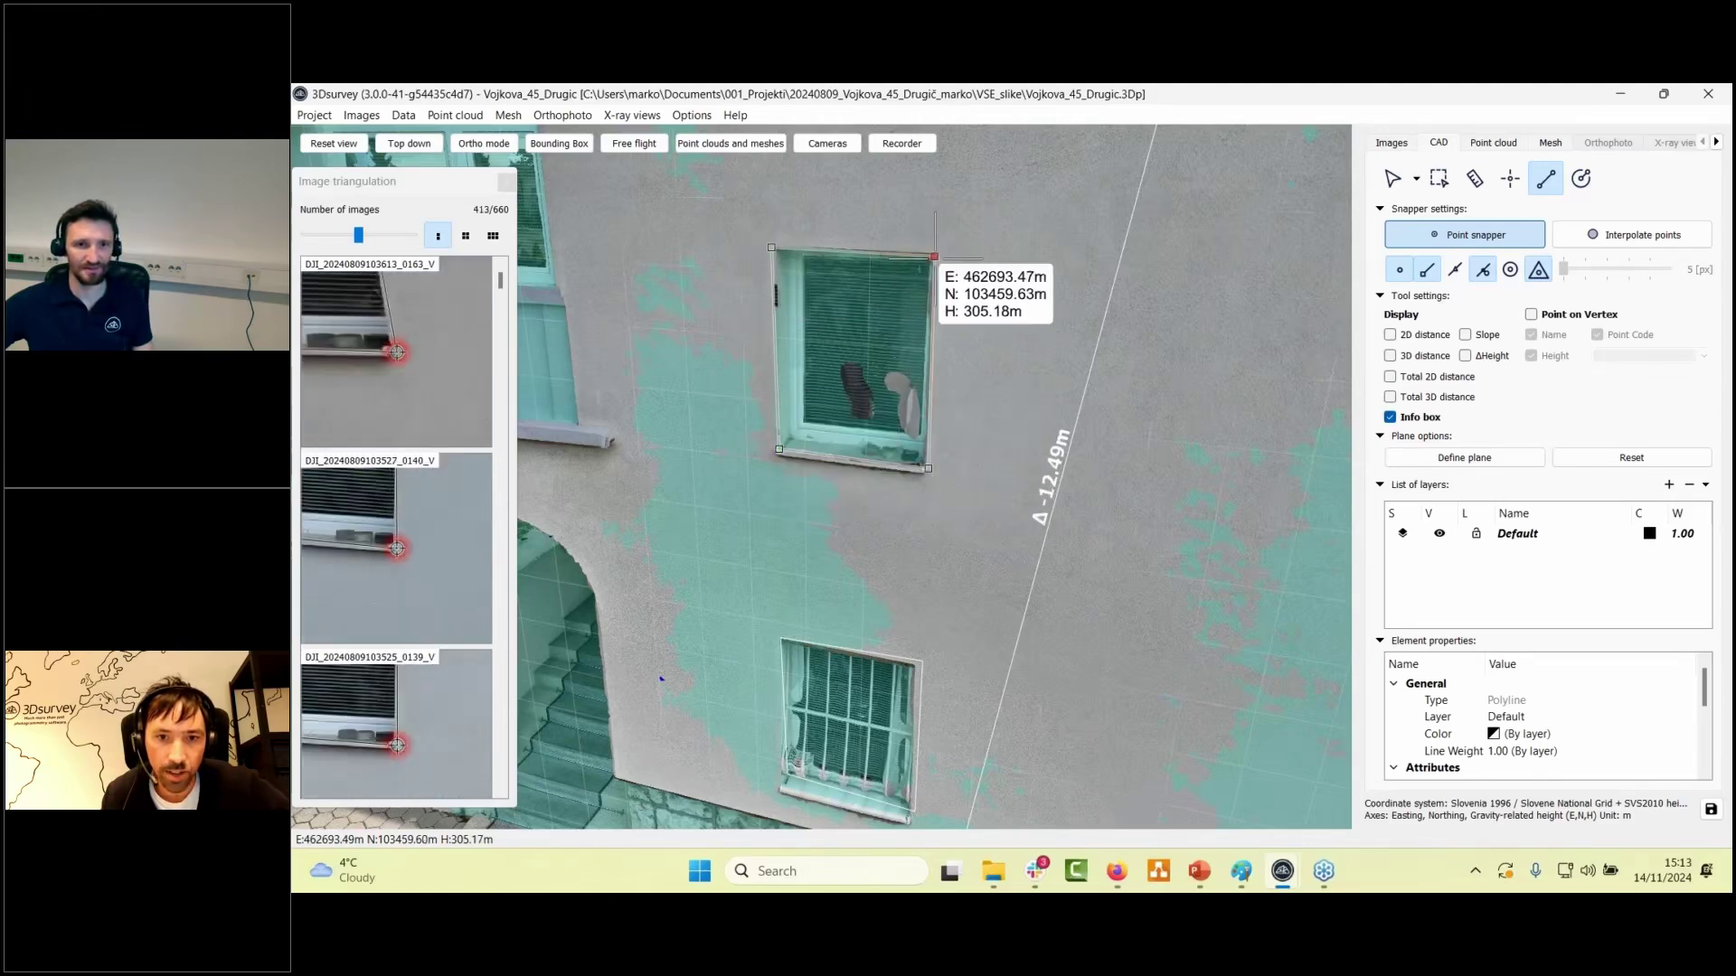
left_click(934, 256)
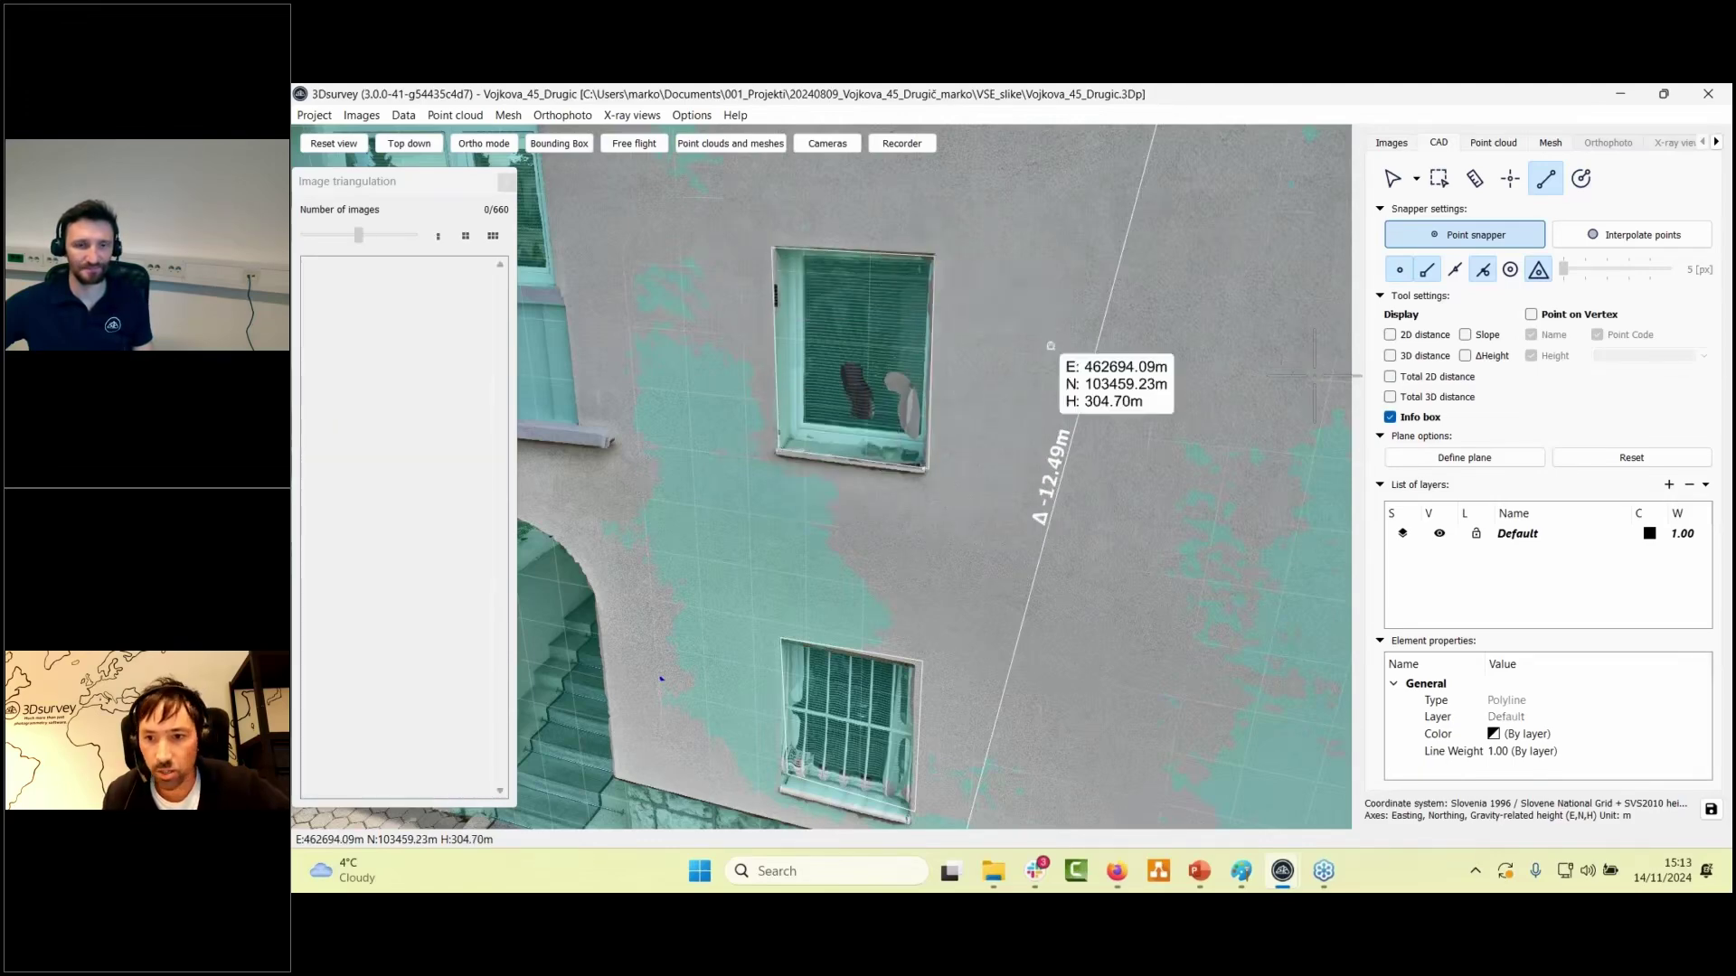
- Change the Default CAD layer's line colour to red
left_click(1650, 535)
left_click(854, 406)
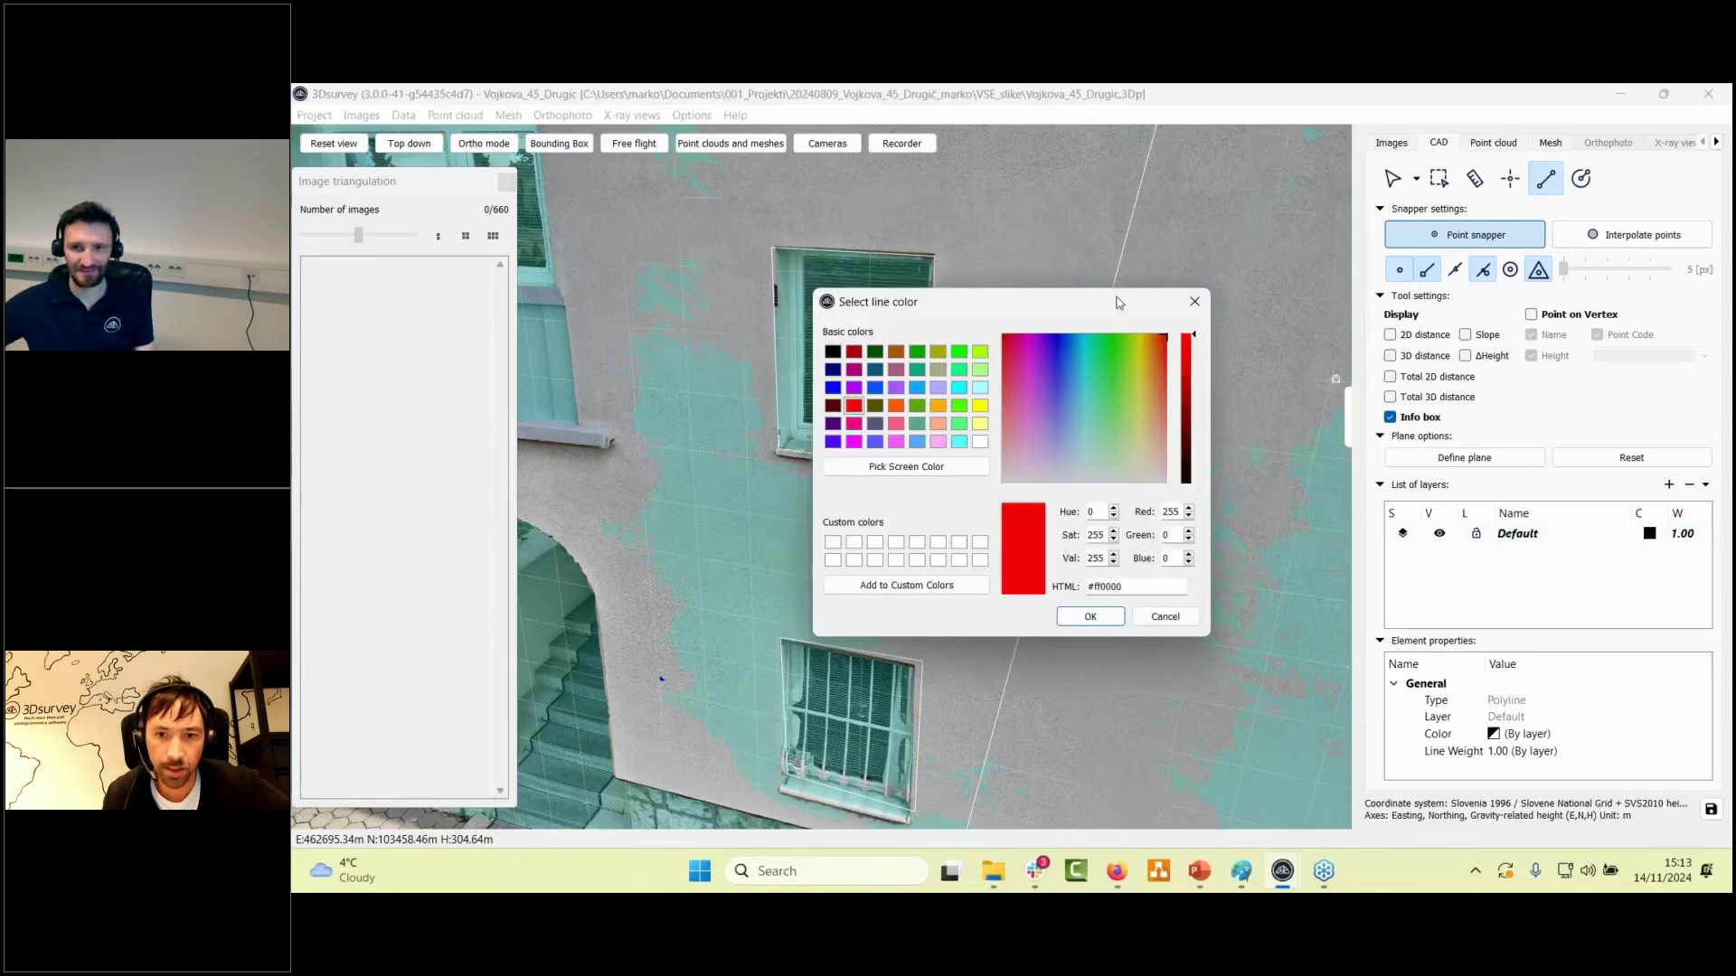
left_click_drag(1121, 303, 986, 297)
left_click(957, 610)
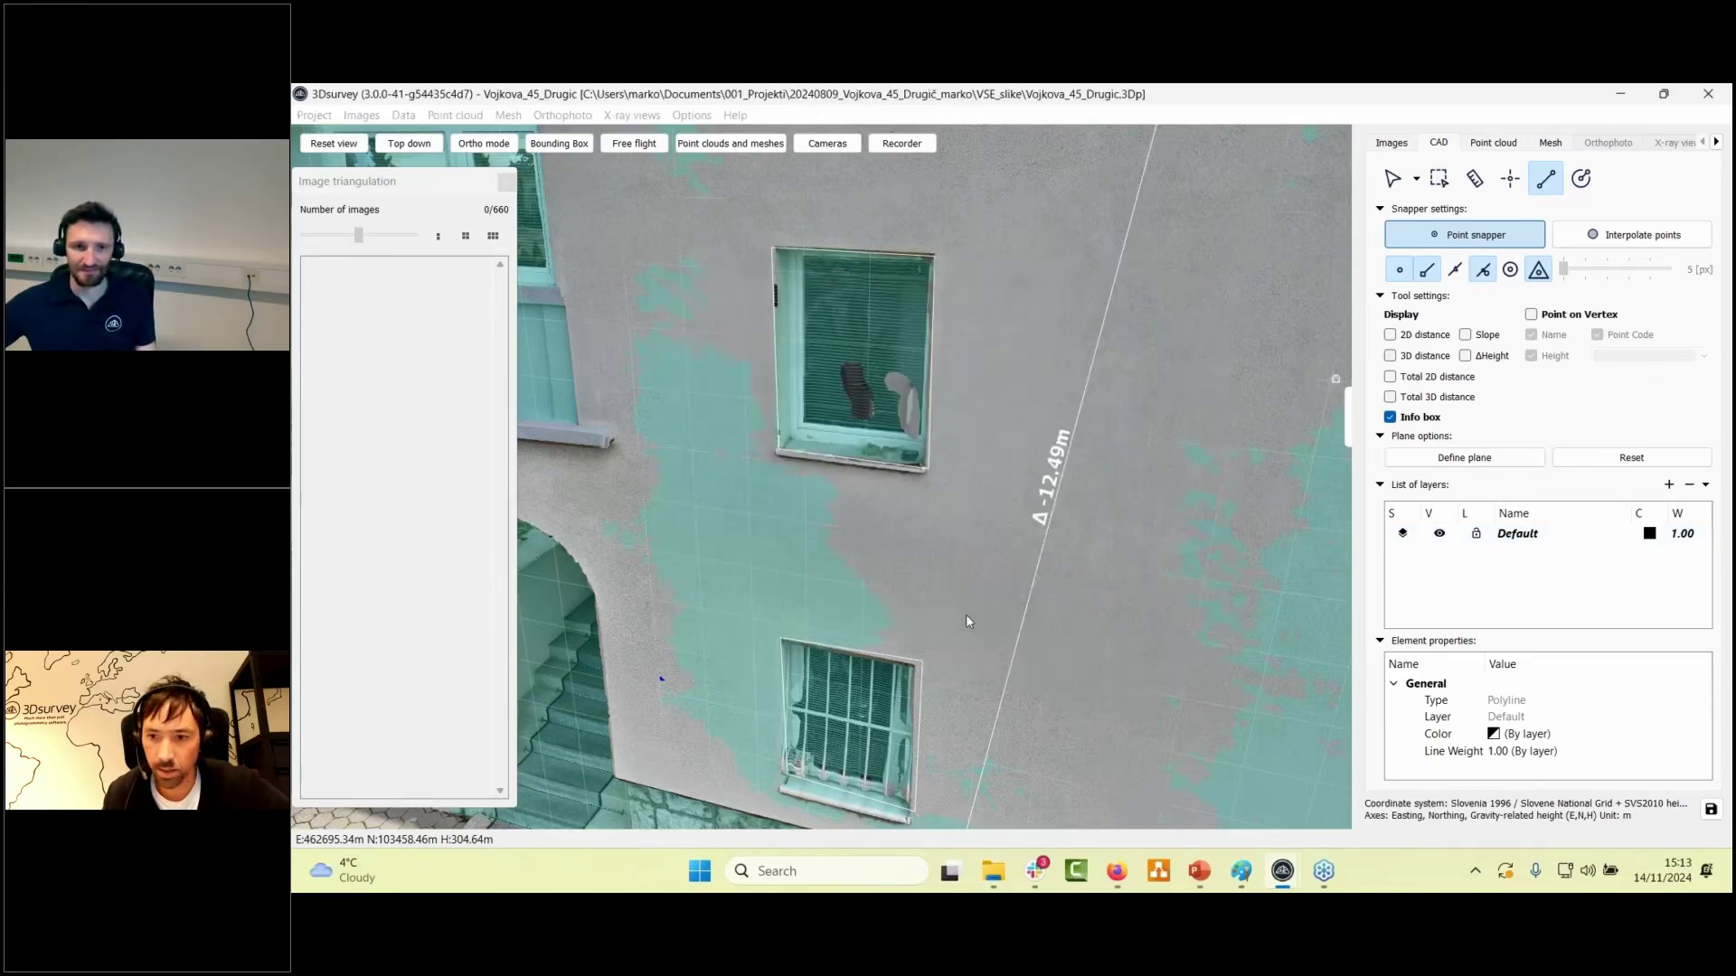
- Set the Default layer's line weight (W) to 4.00
double_click(1682, 533)
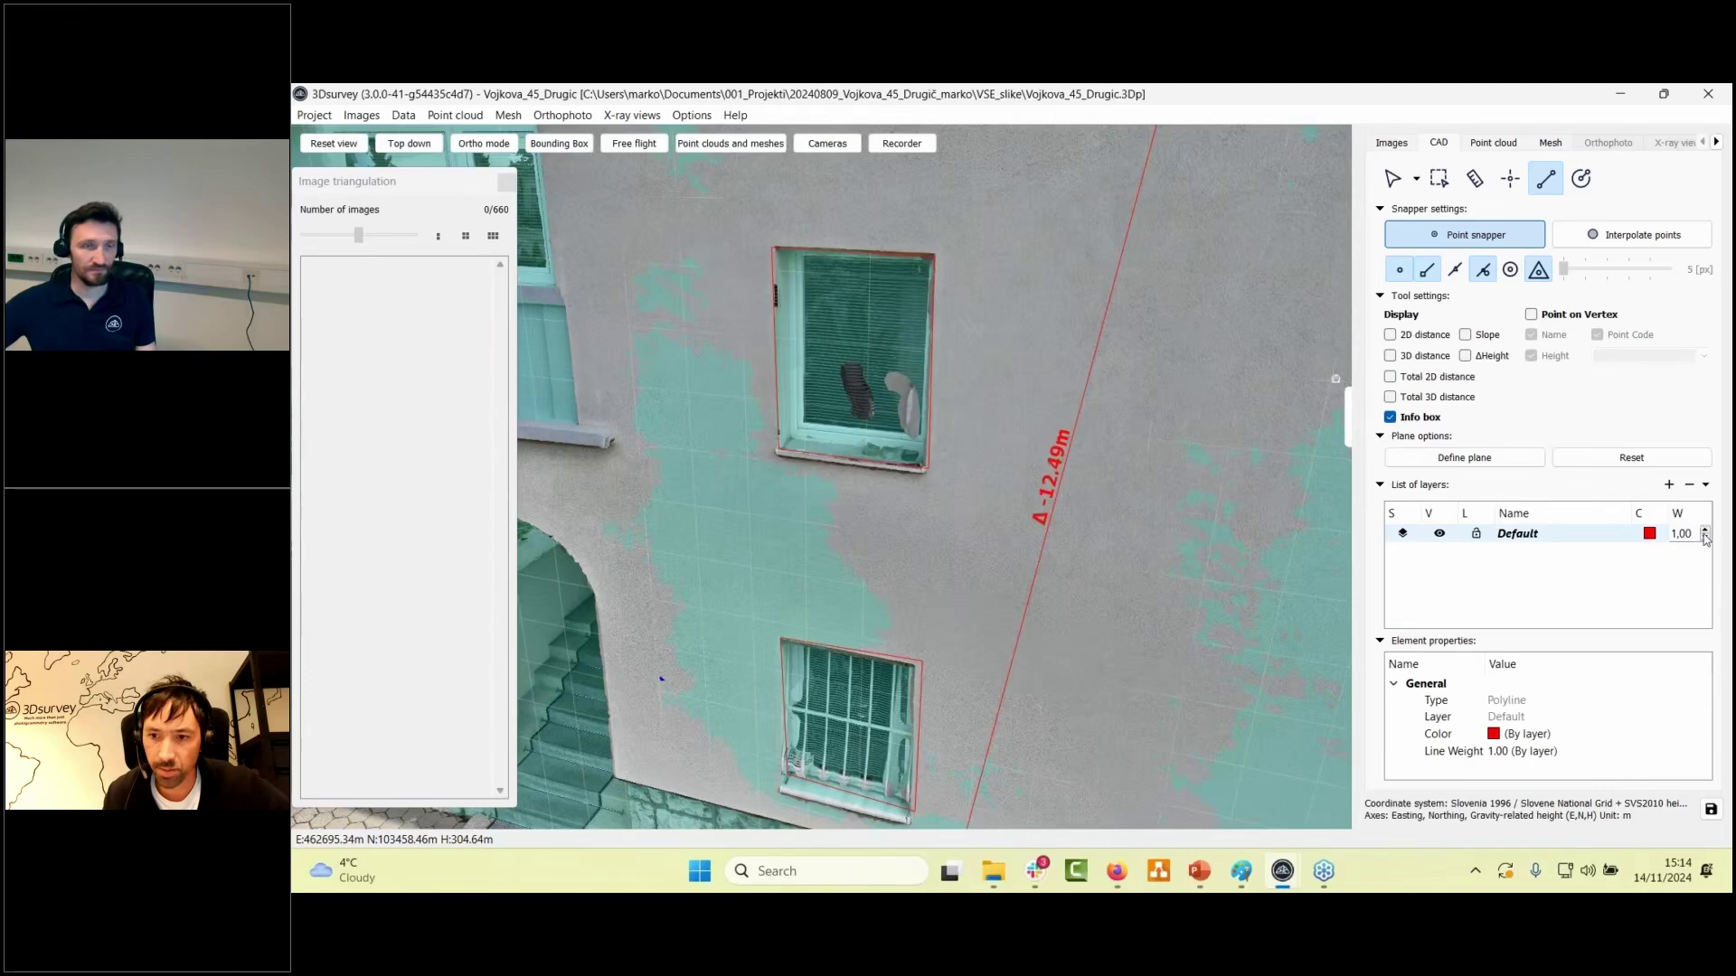
left_click(1705, 530)
left_click(1705, 530)
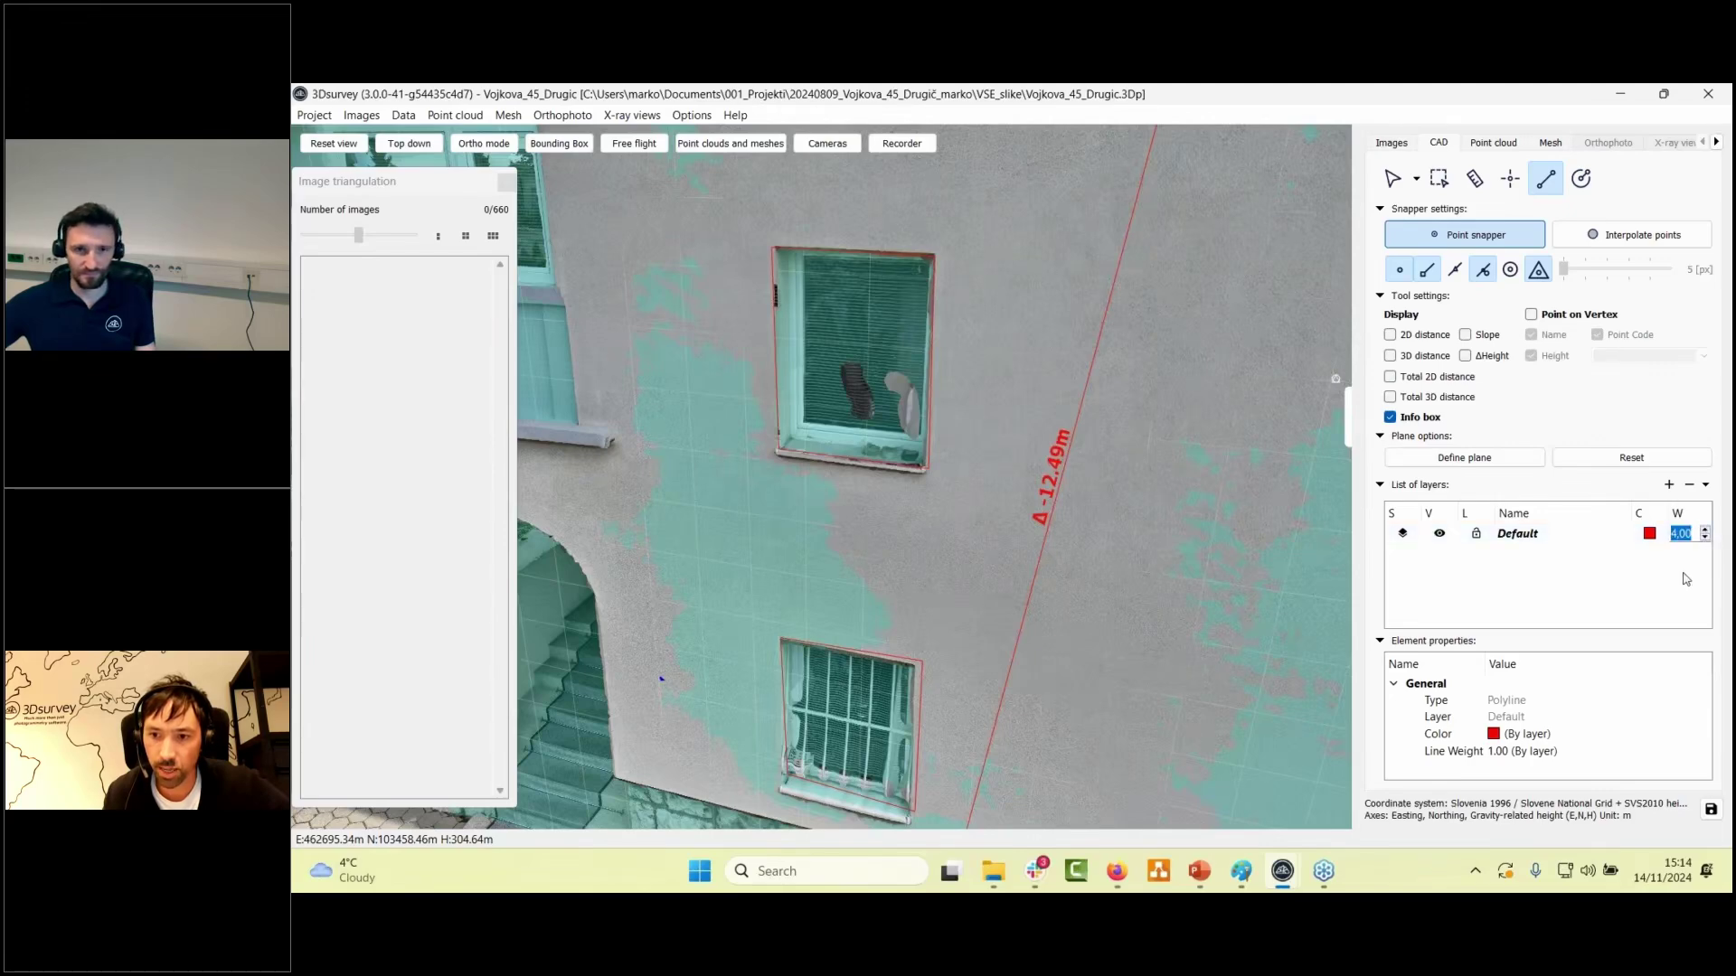
key("Return")
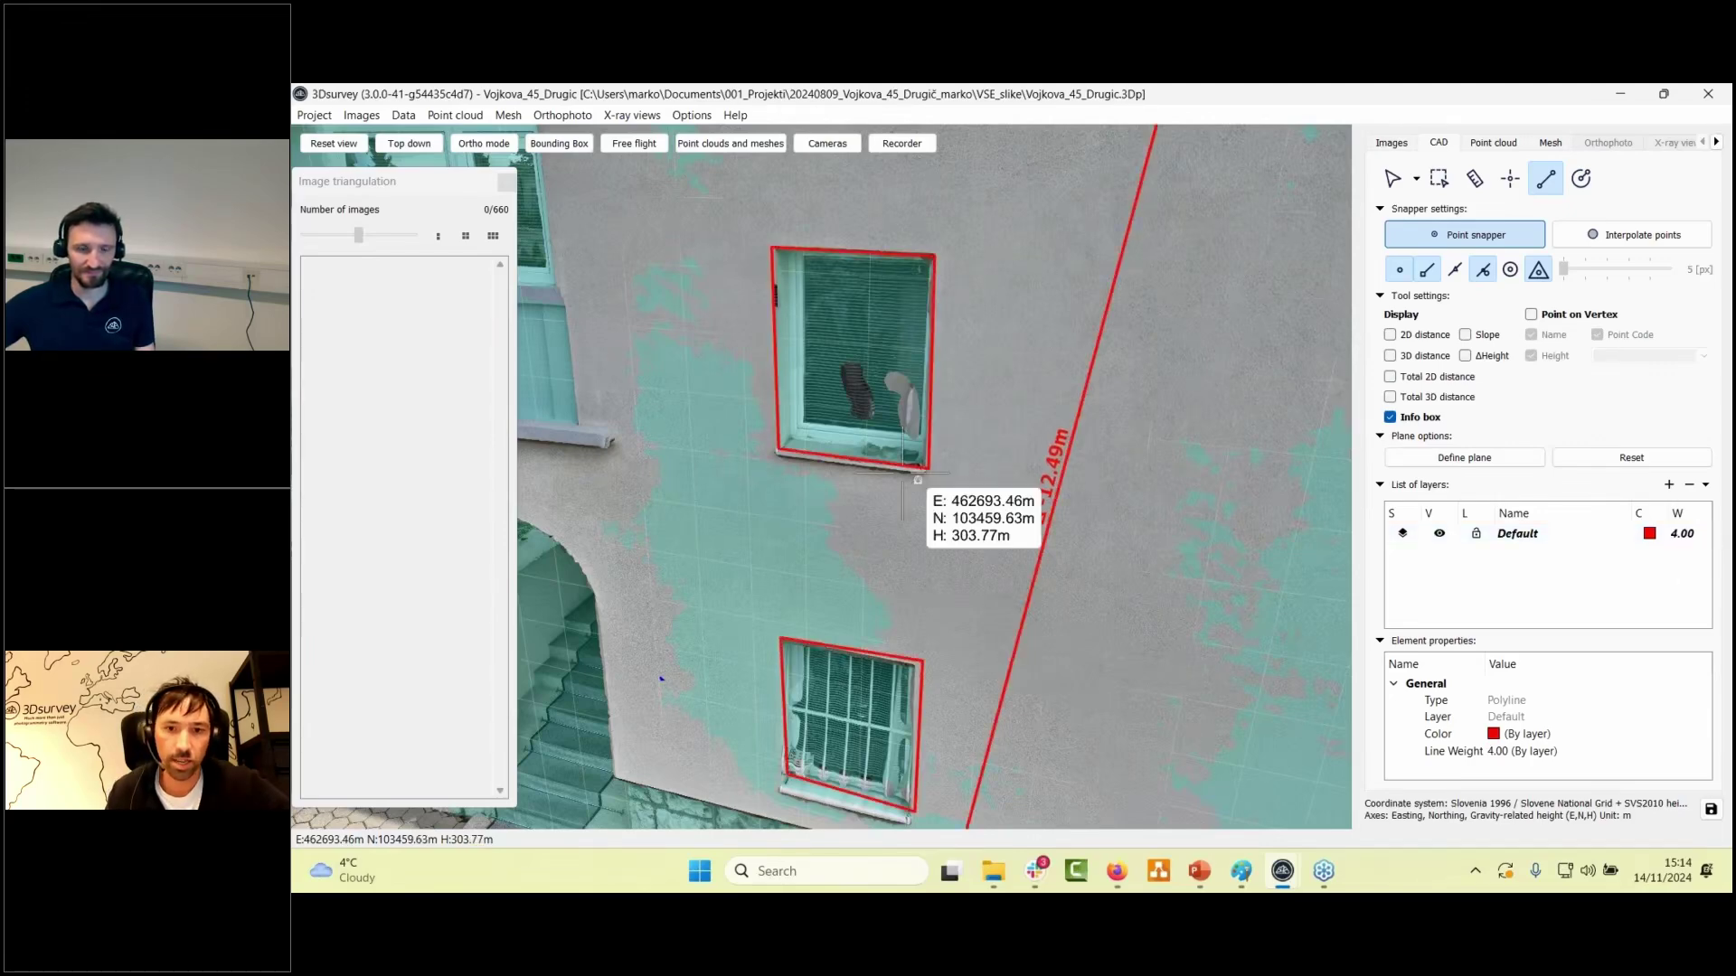
- Trace a closed red polyline around the arched window's two bottom corners and three arch points
scroll(918, 479, "down", 2)
left_click_drag(821, 777, 814, 447)
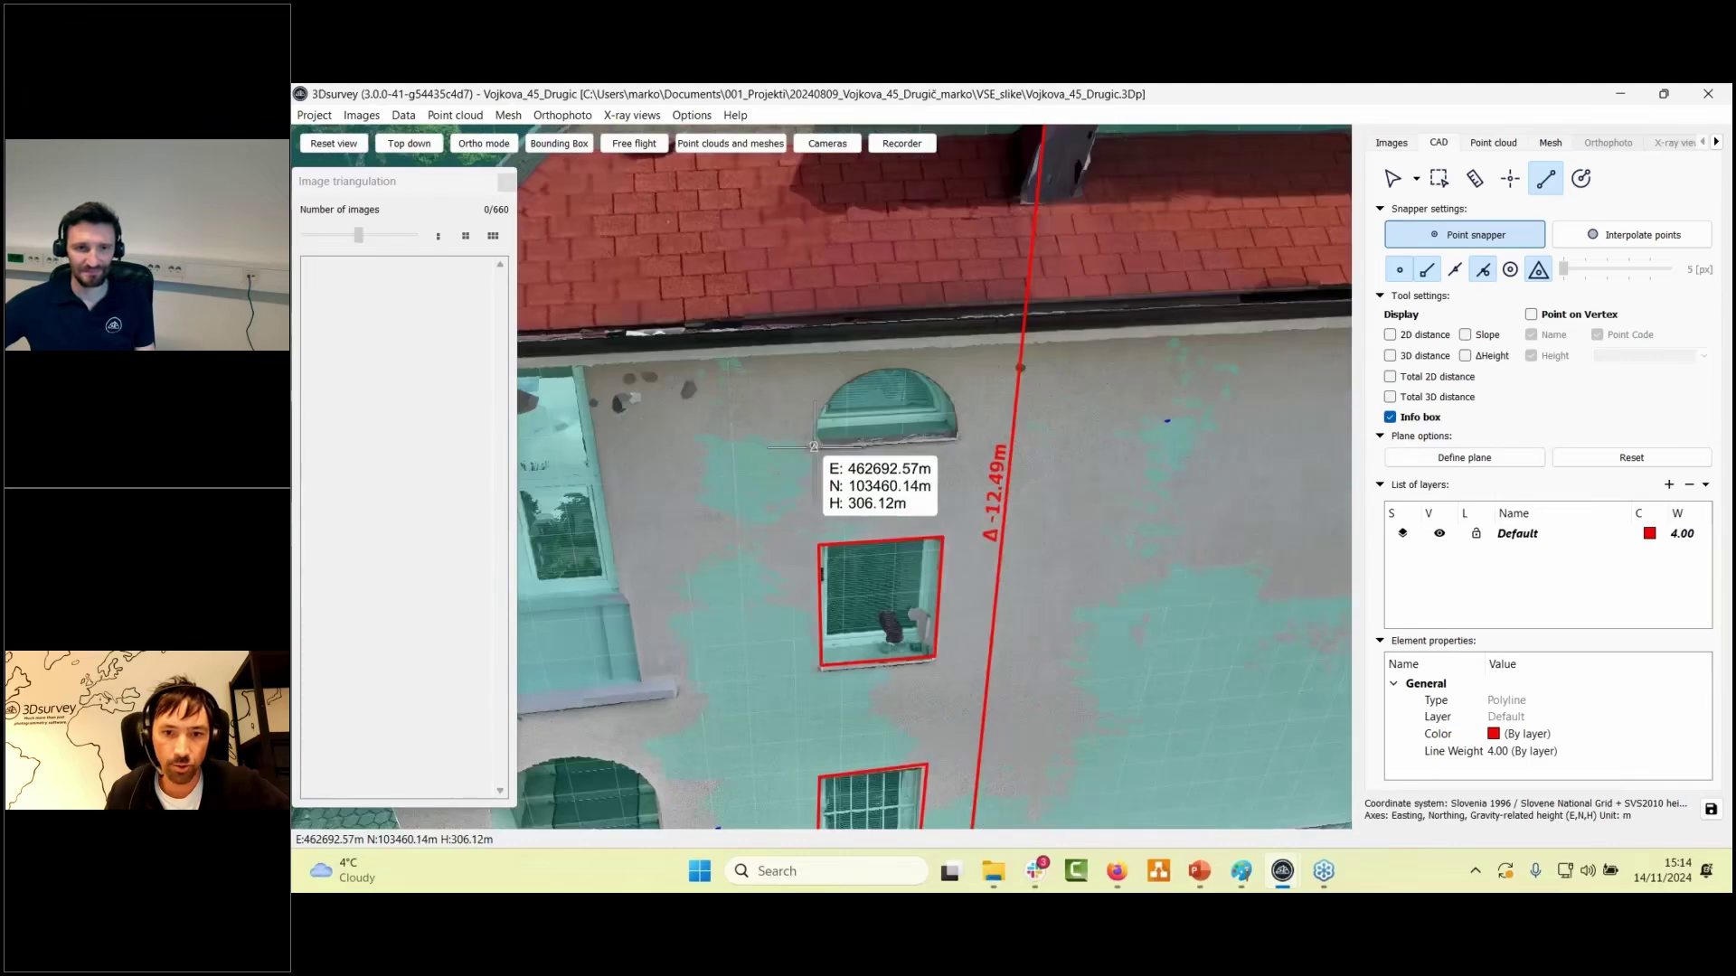
left_click(813, 447)
left_click(958, 435)
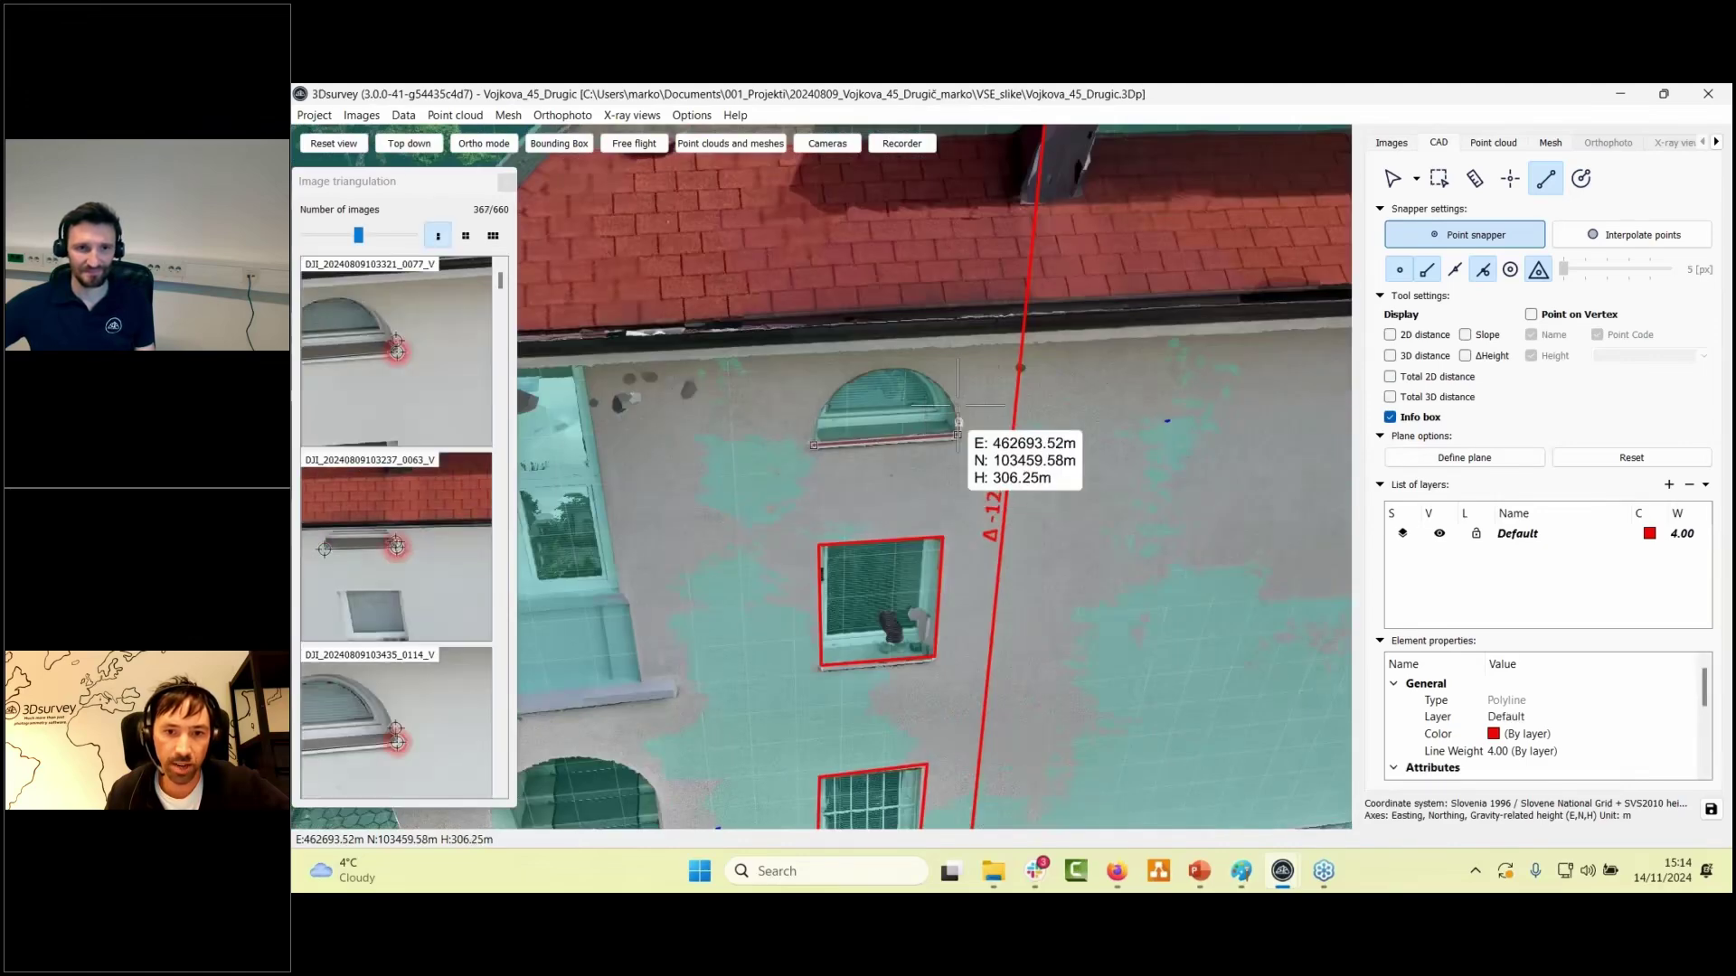
left_click(922, 369)
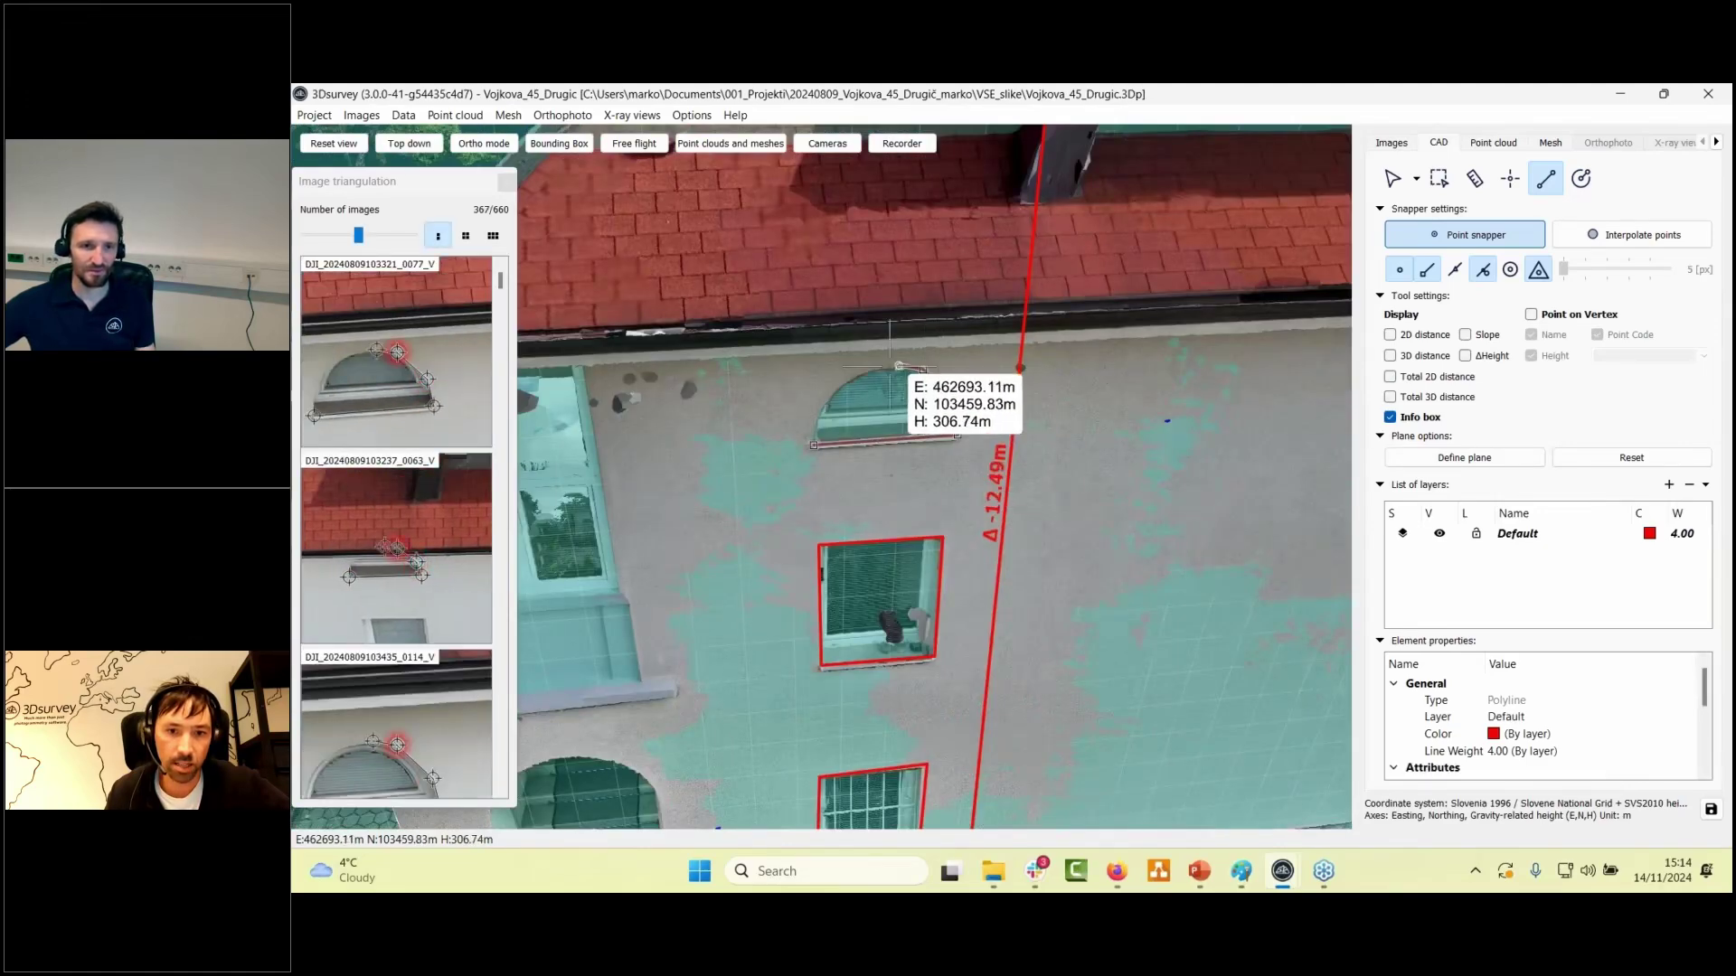
left_click(872, 367)
left_click(834, 390)
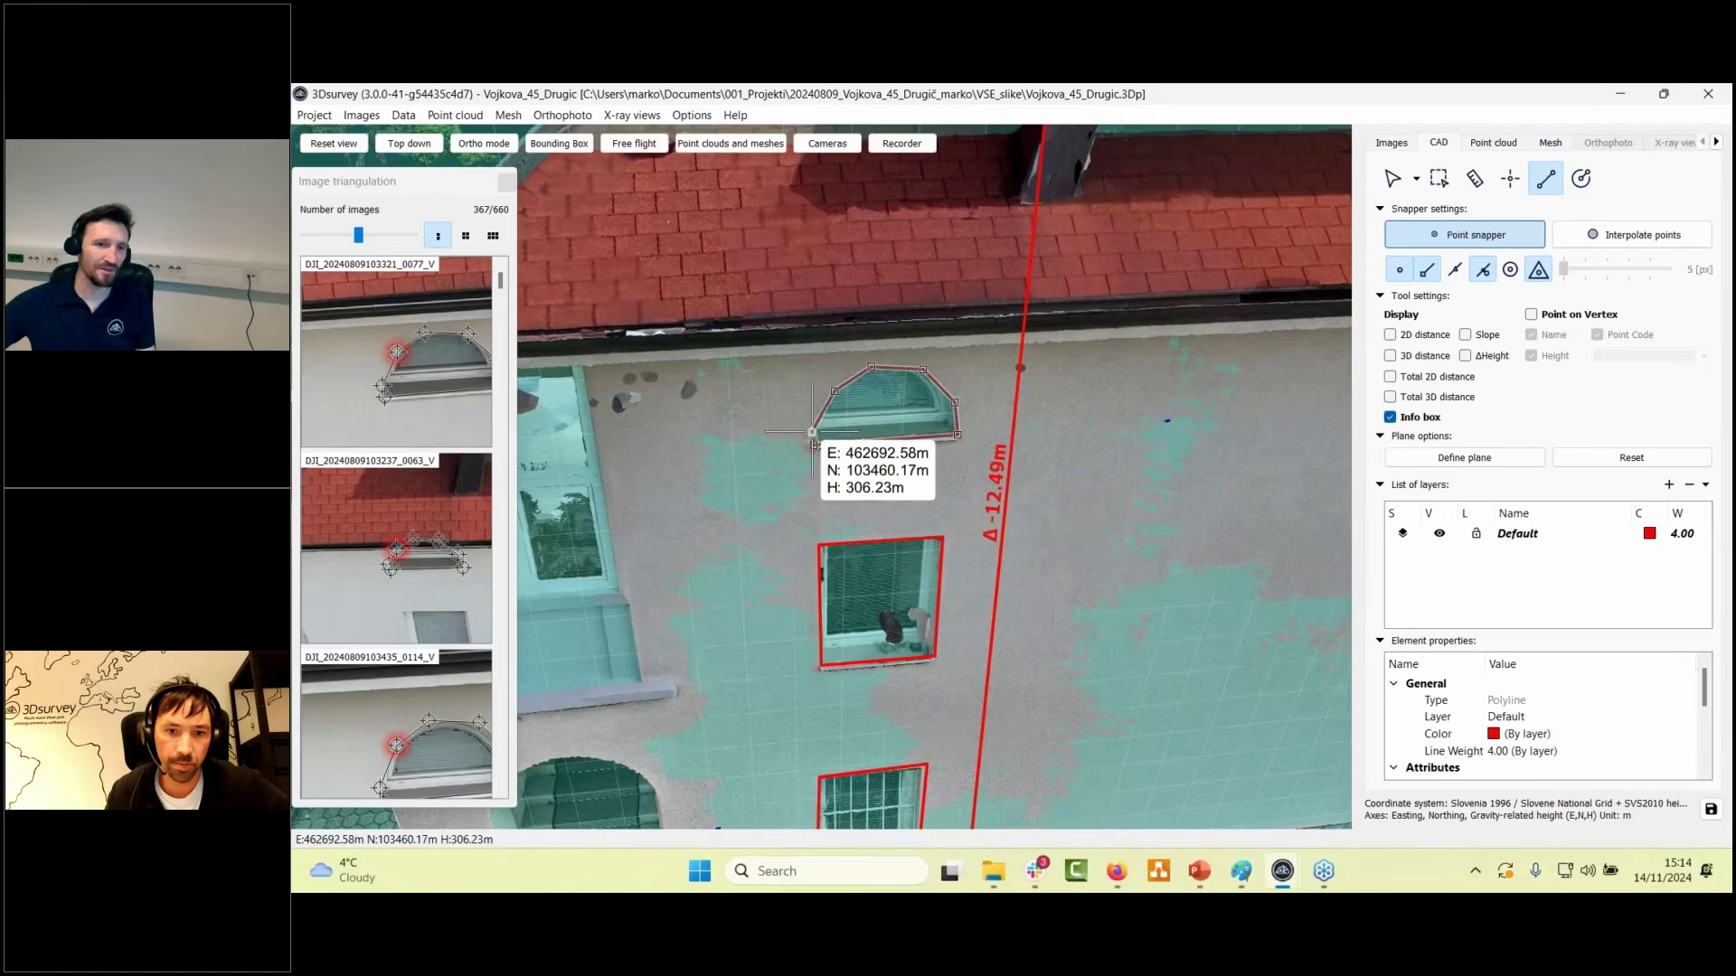
left_click(814, 446)
scroll(840, 626, "down", 2)
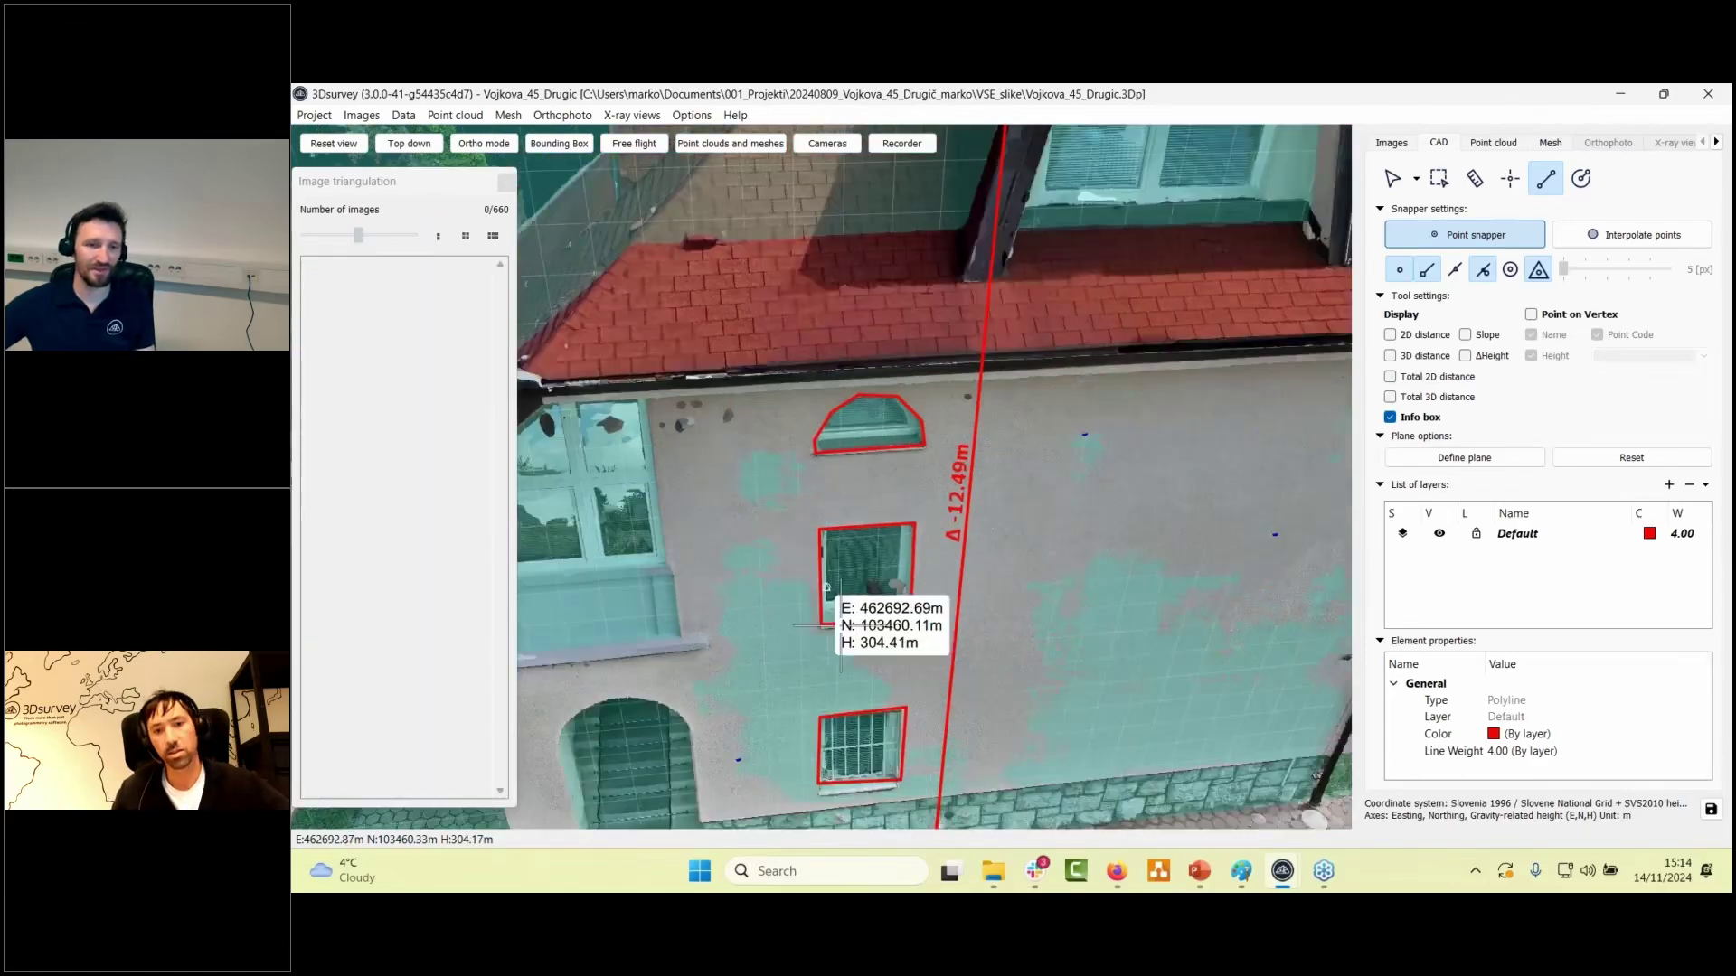
scroll(840, 626, "down", 1)
middle_click_drag(890, 769, 857, 511)
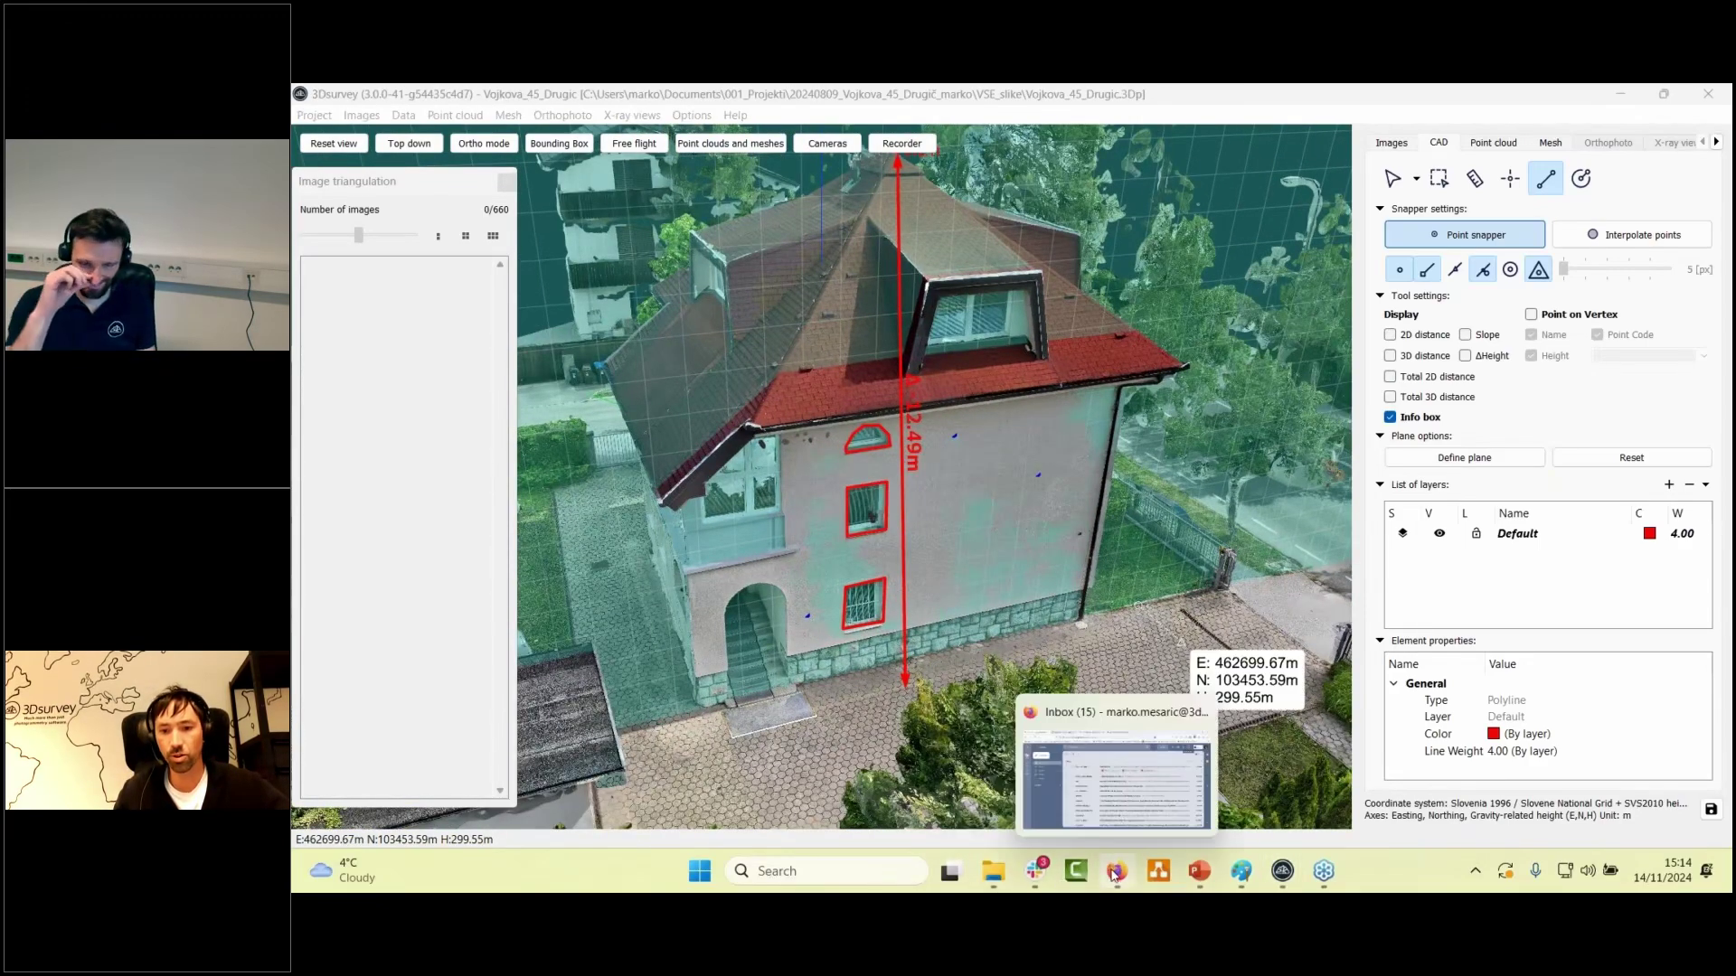
- Bring Firefox forward and open the 3dsurvey.si homepage from its shortcut tile in a new tab
left_click(1117, 873)
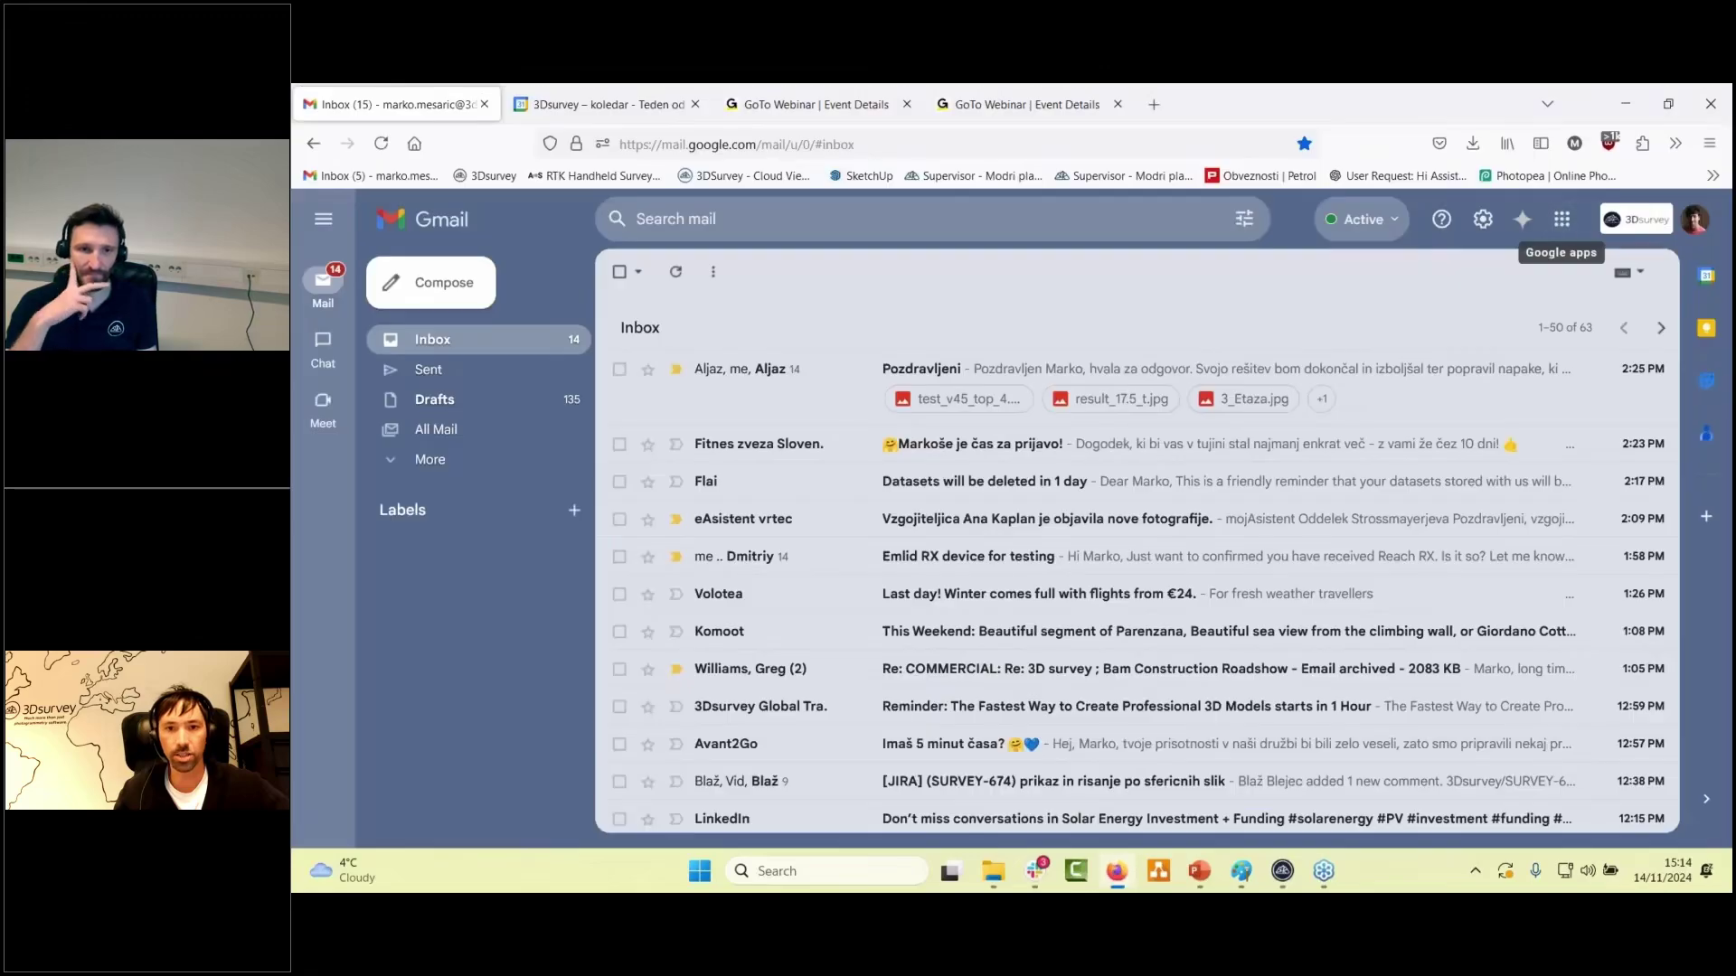
left_click(1154, 105)
left_click(729, 597)
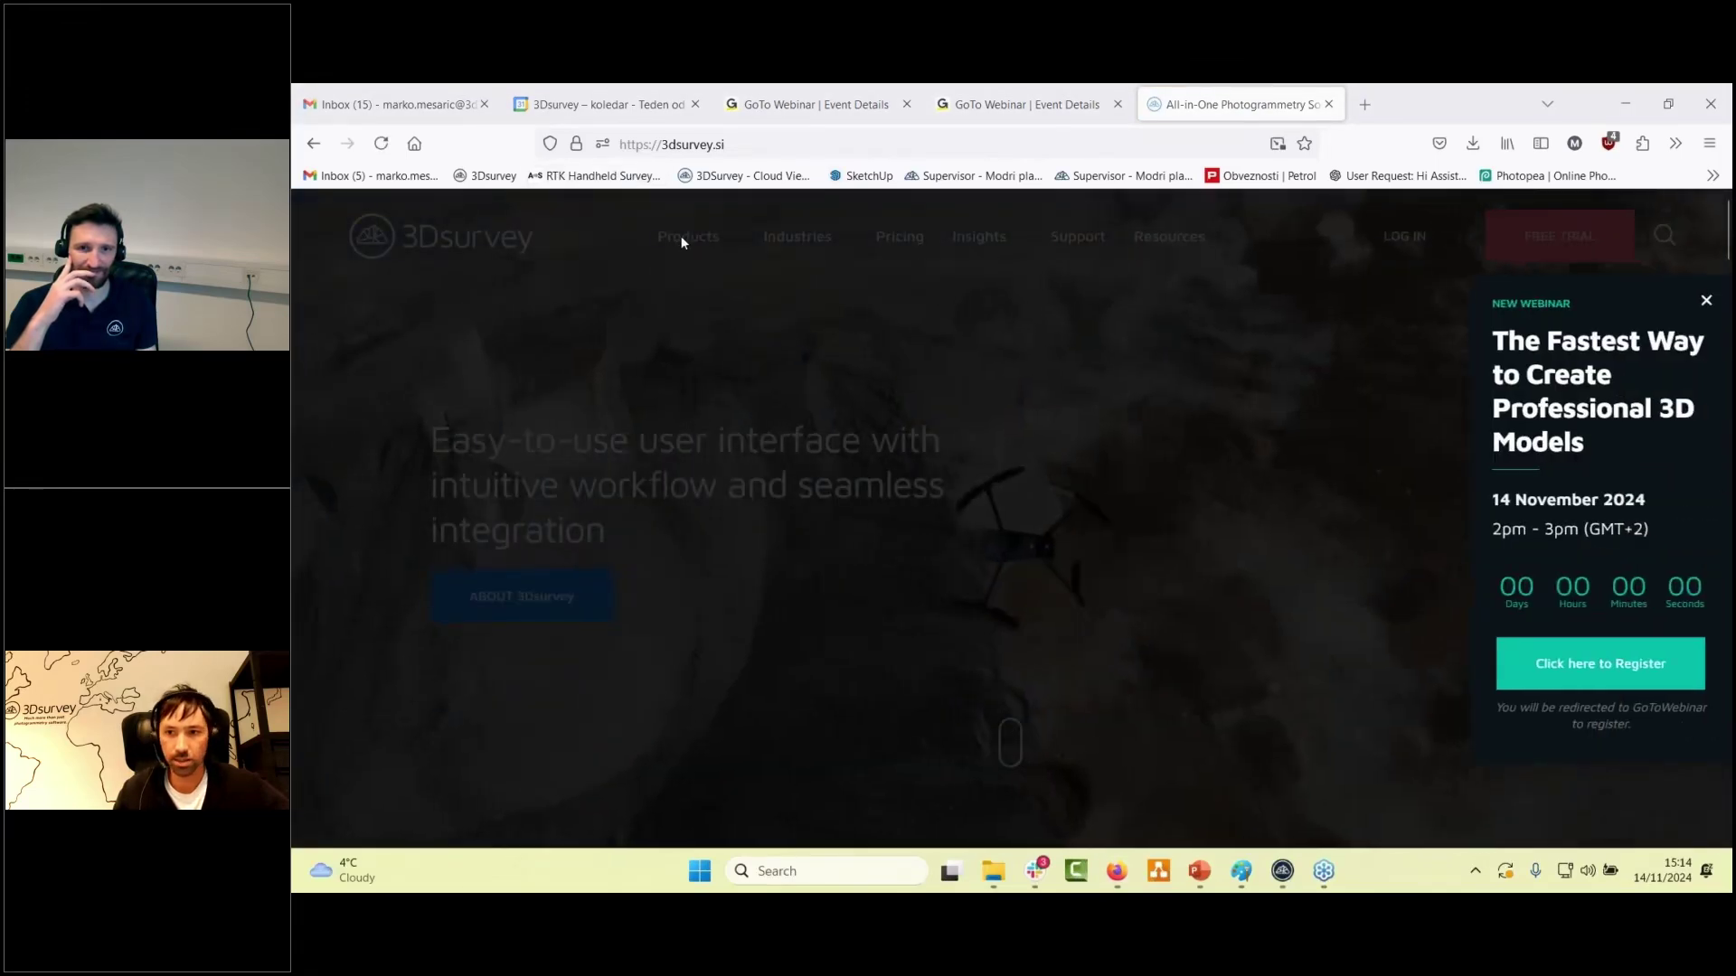
- Dismiss the webinar pop-up and go to the Products > Scan module page
left_click(1708, 304)
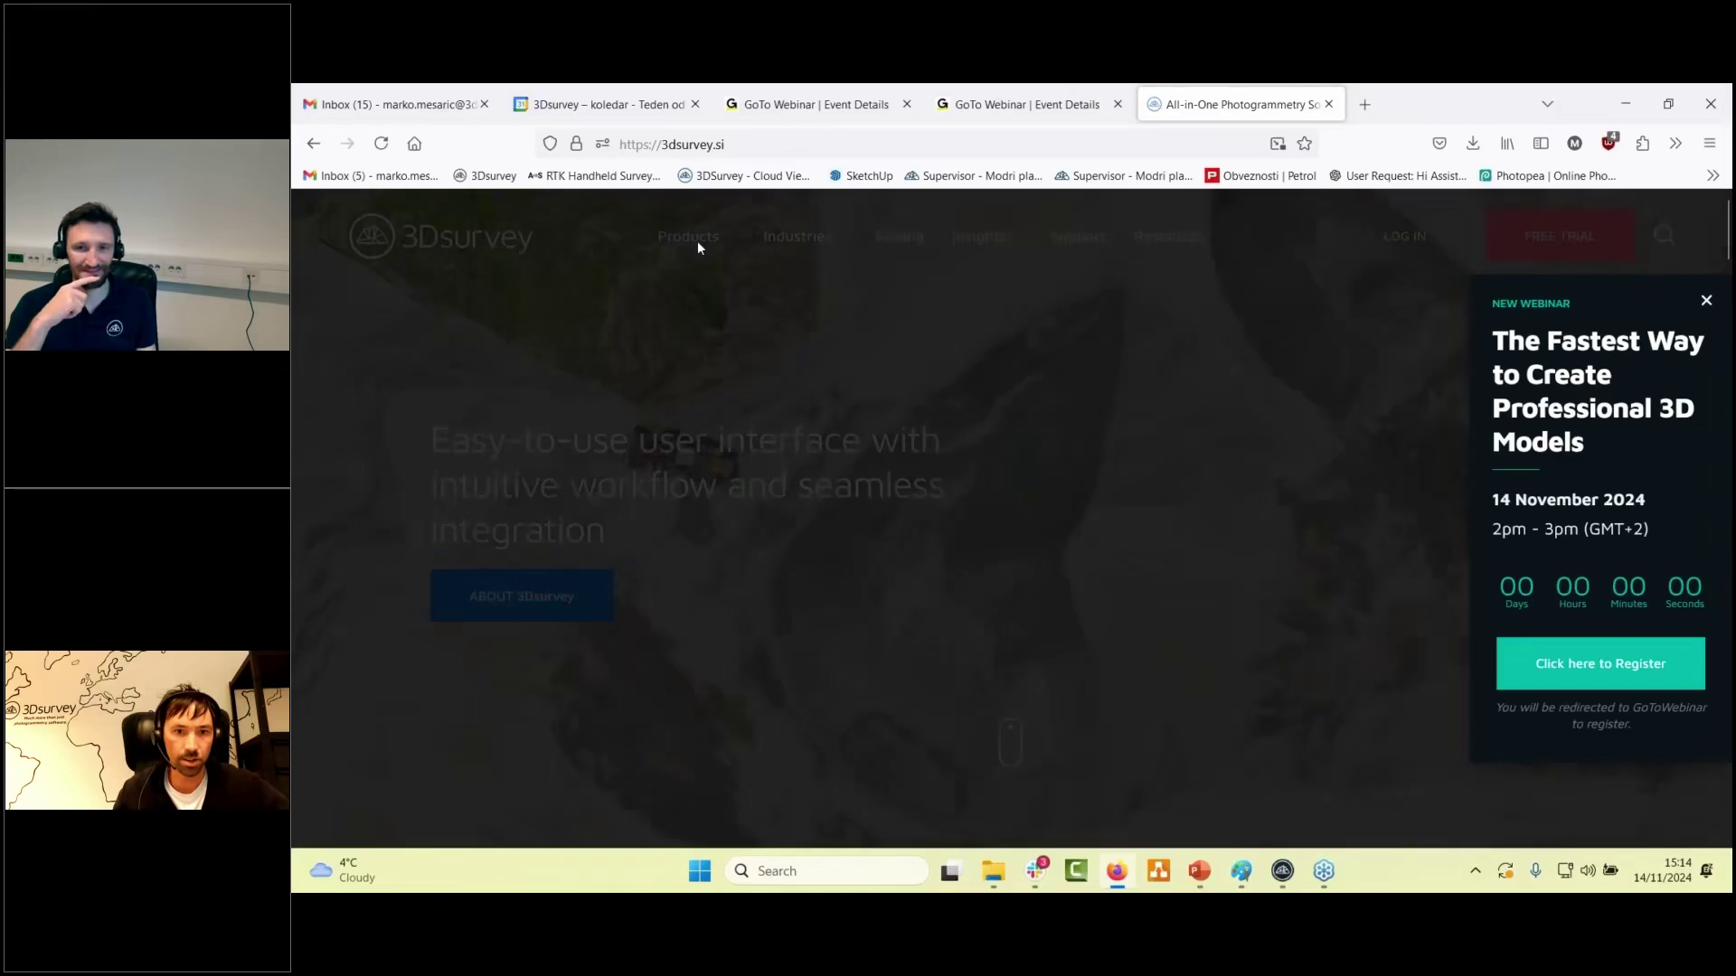
mouse_move(697, 241)
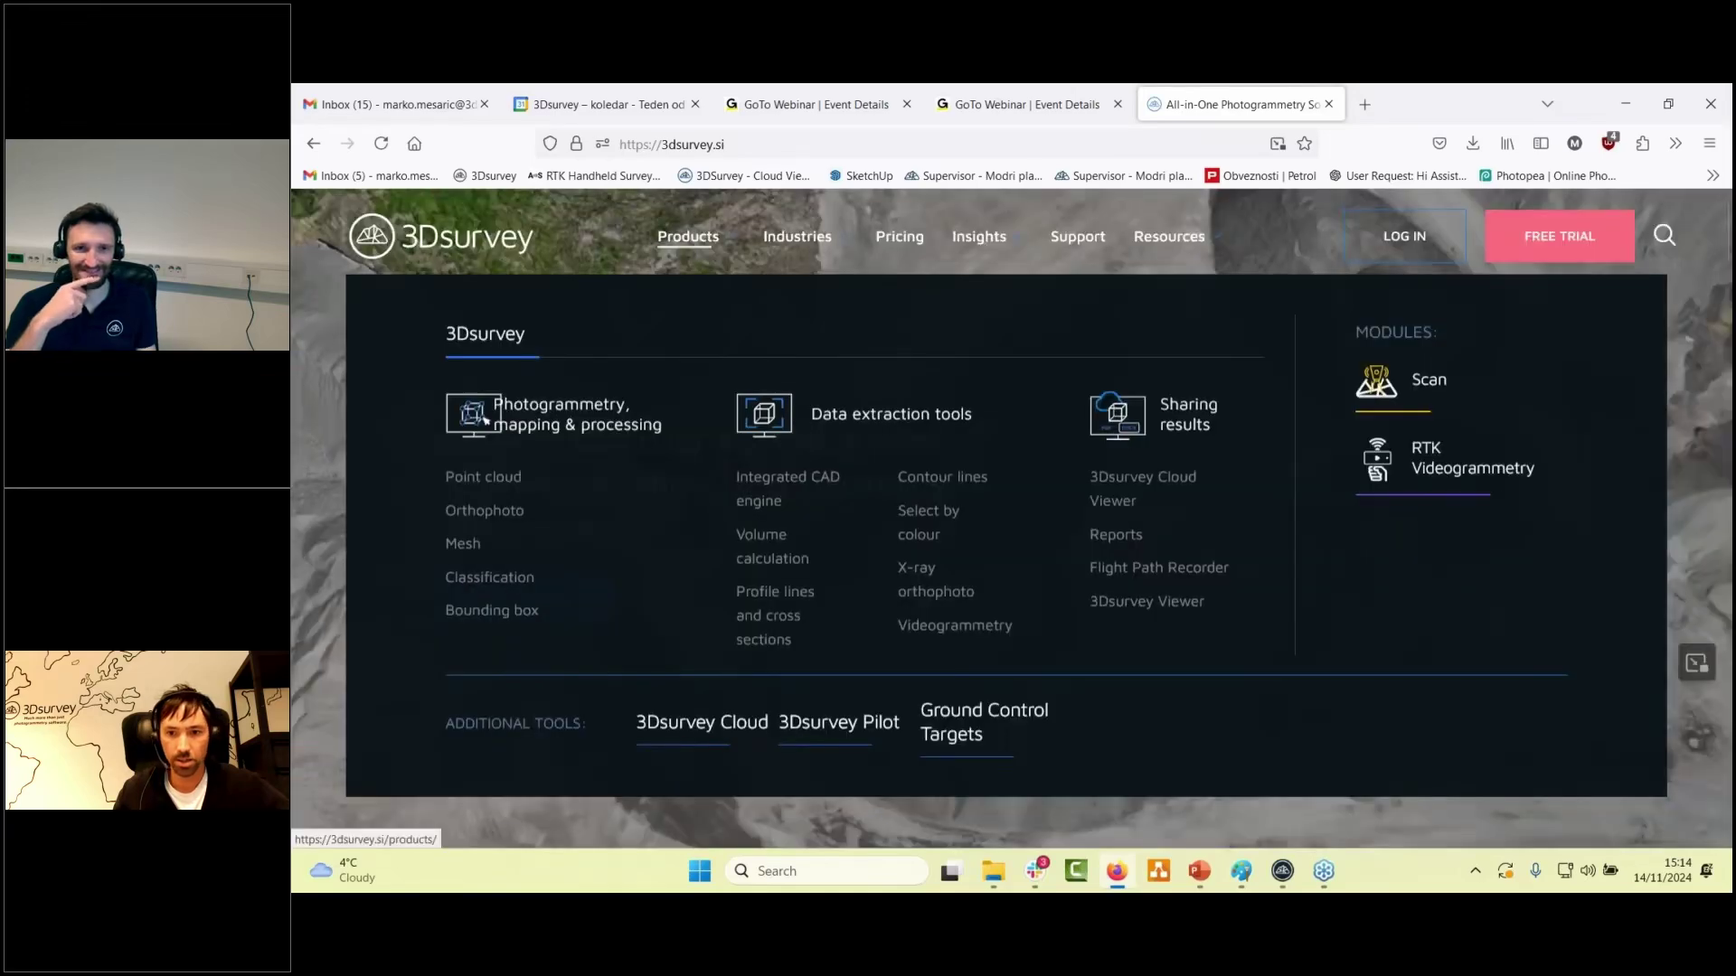
left_click(1426, 384)
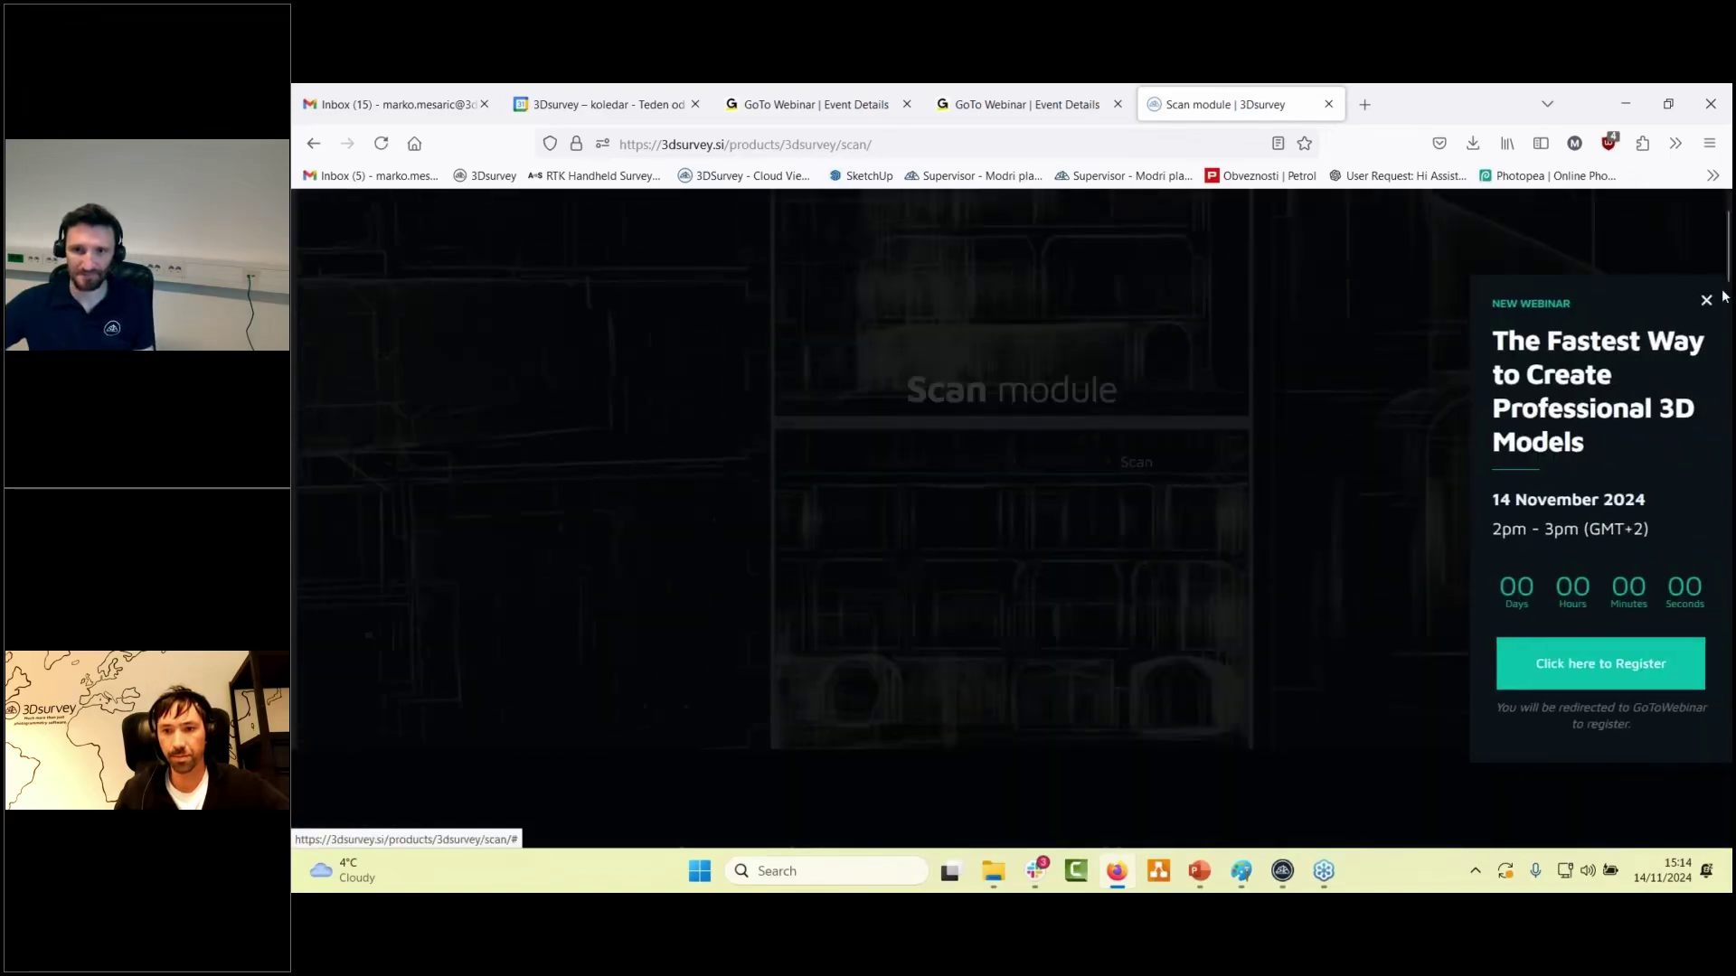
left_click(1347, 394)
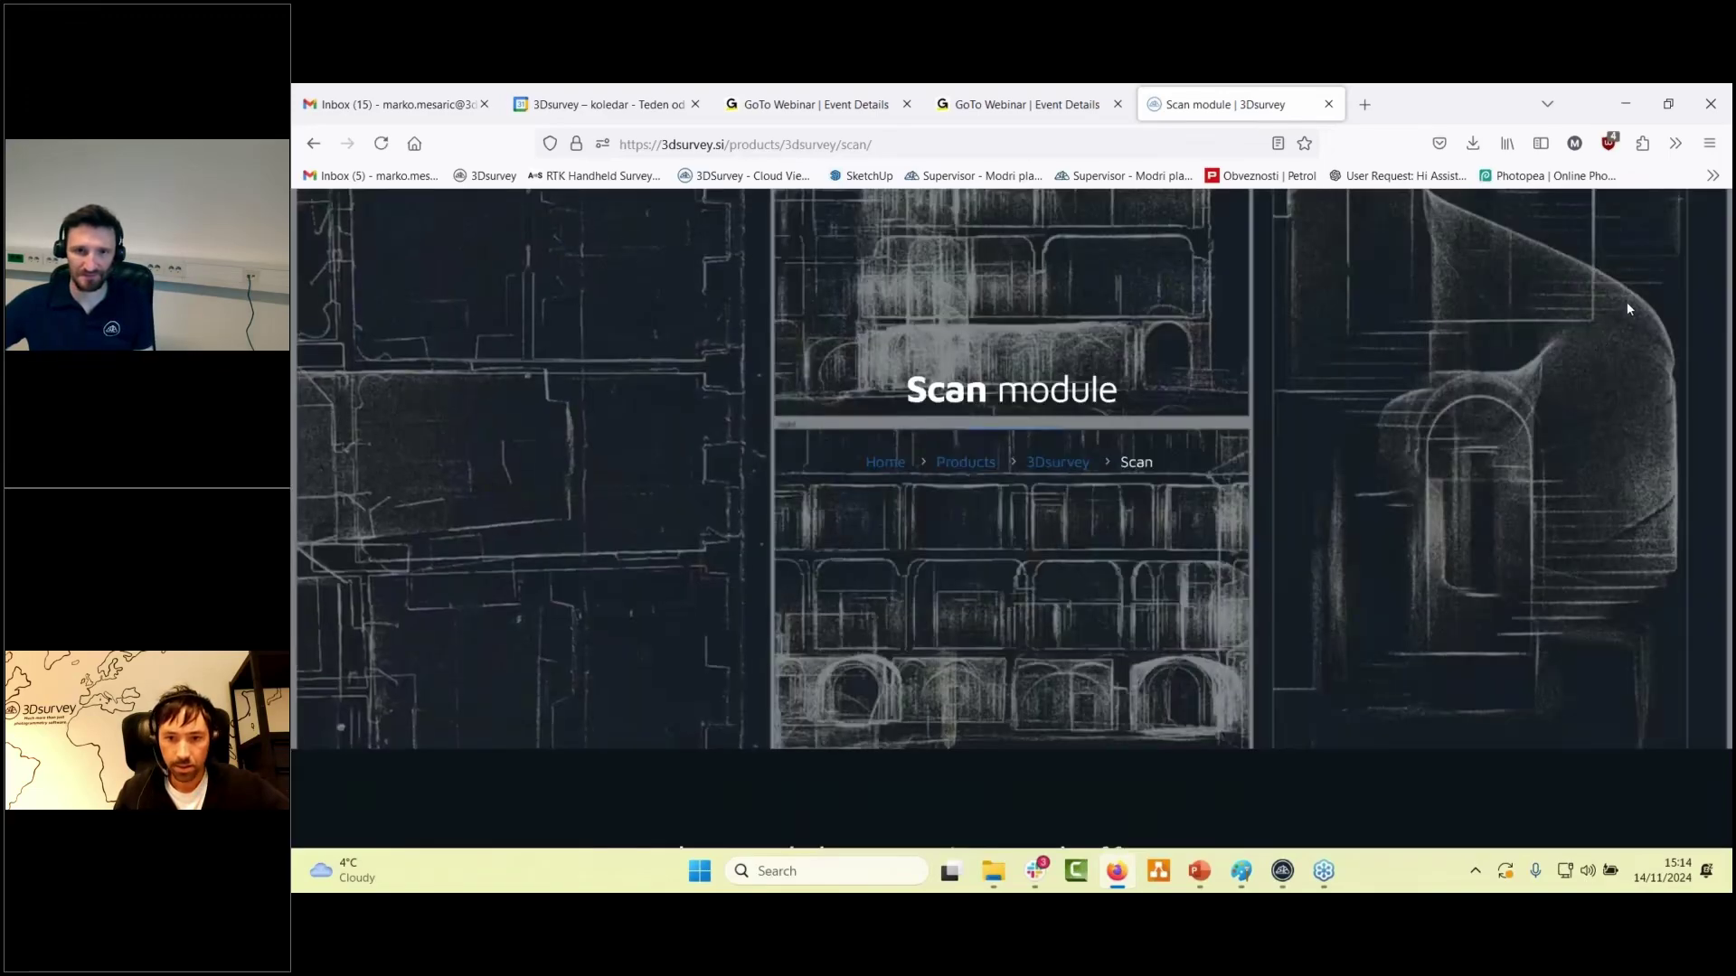
- Scroll through the Scan page to review its features, including Manual registration
scroll(1625, 302, "down", 10)
scroll(1013, 515, "down", 12)
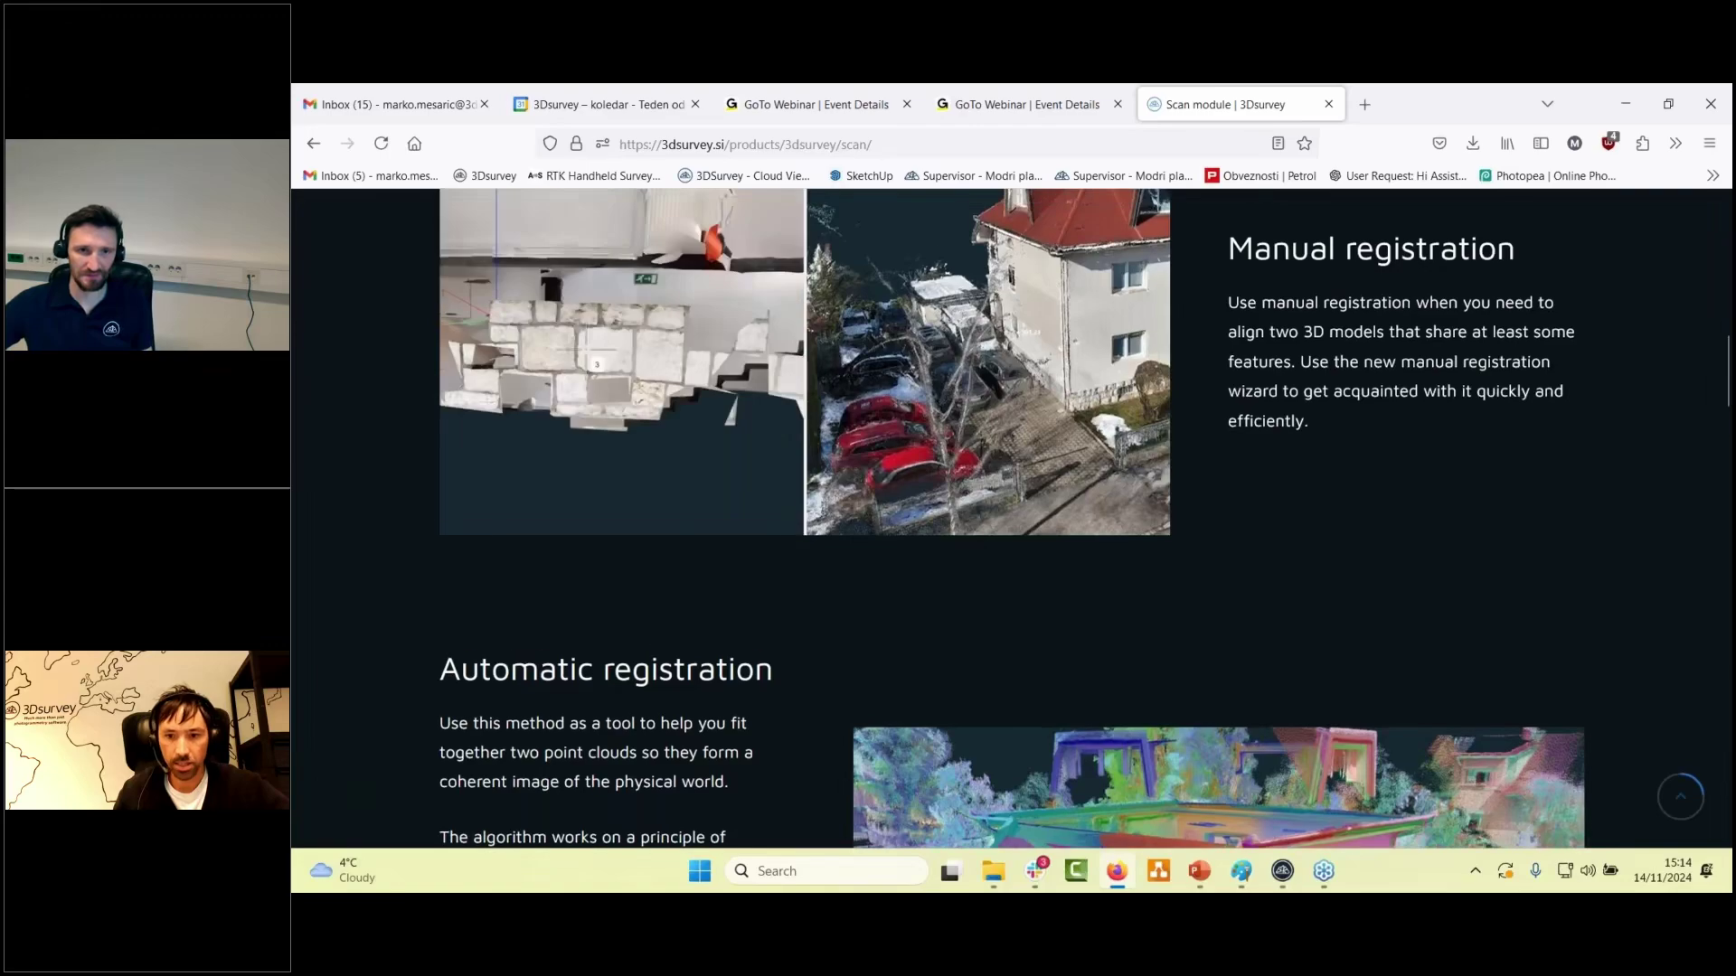
scroll(876, 571, "down", 9)
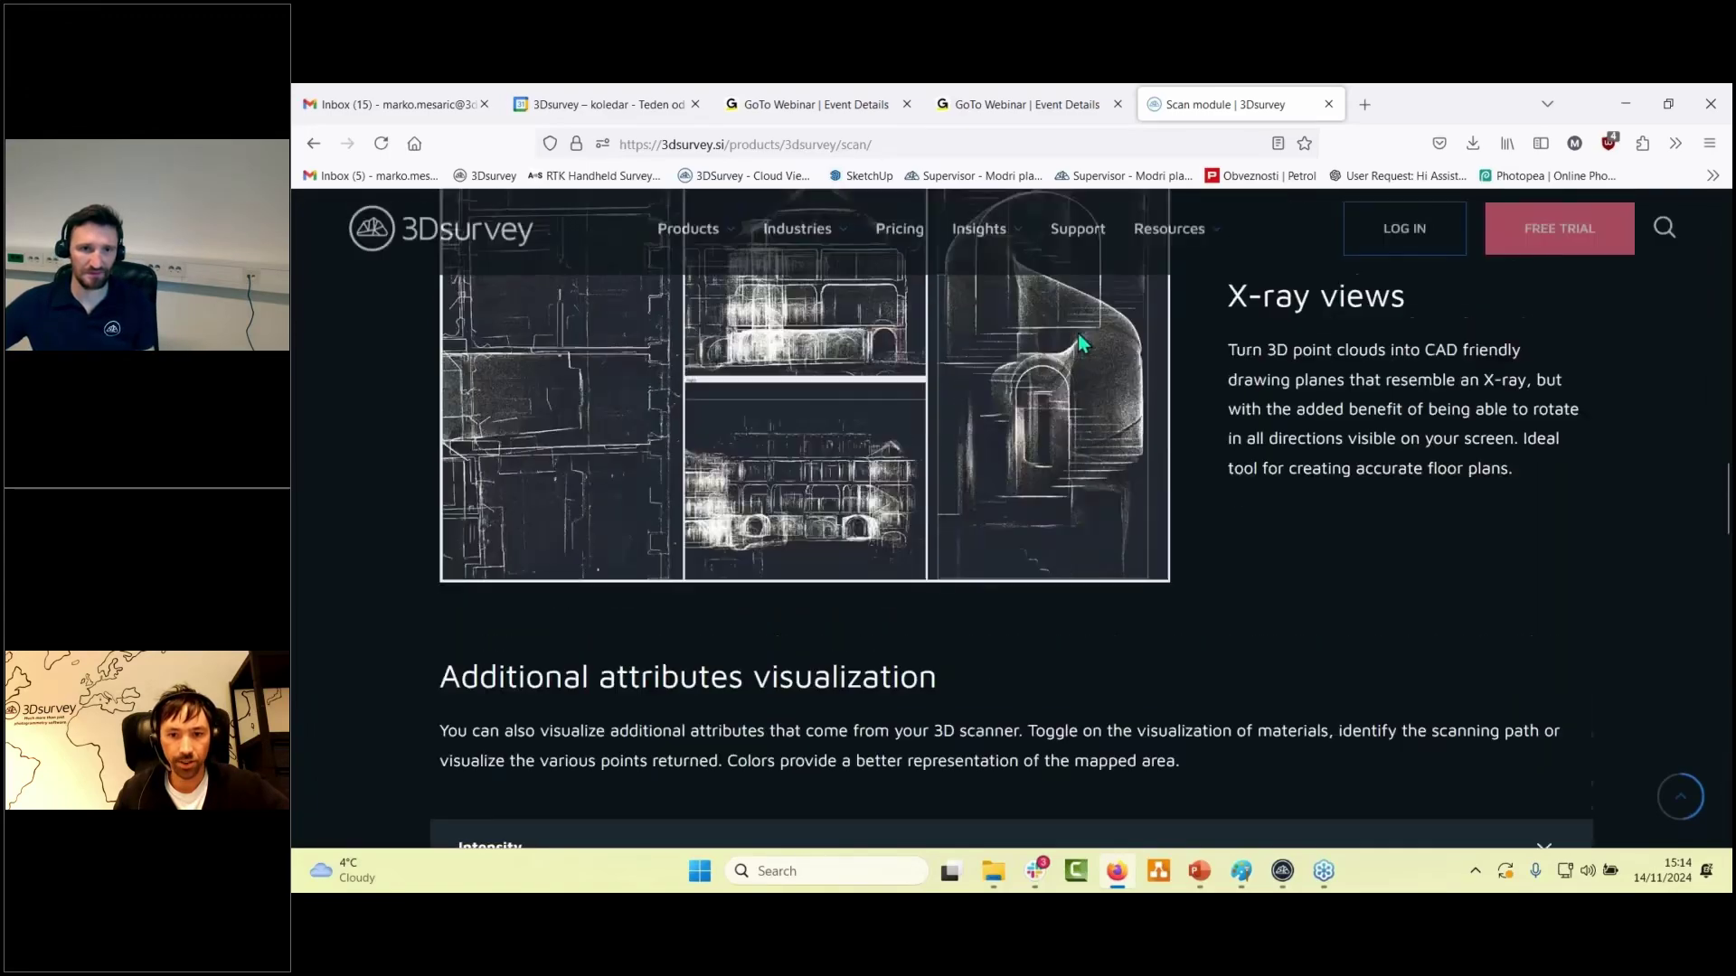
scroll(1012, 515, "down", 6)
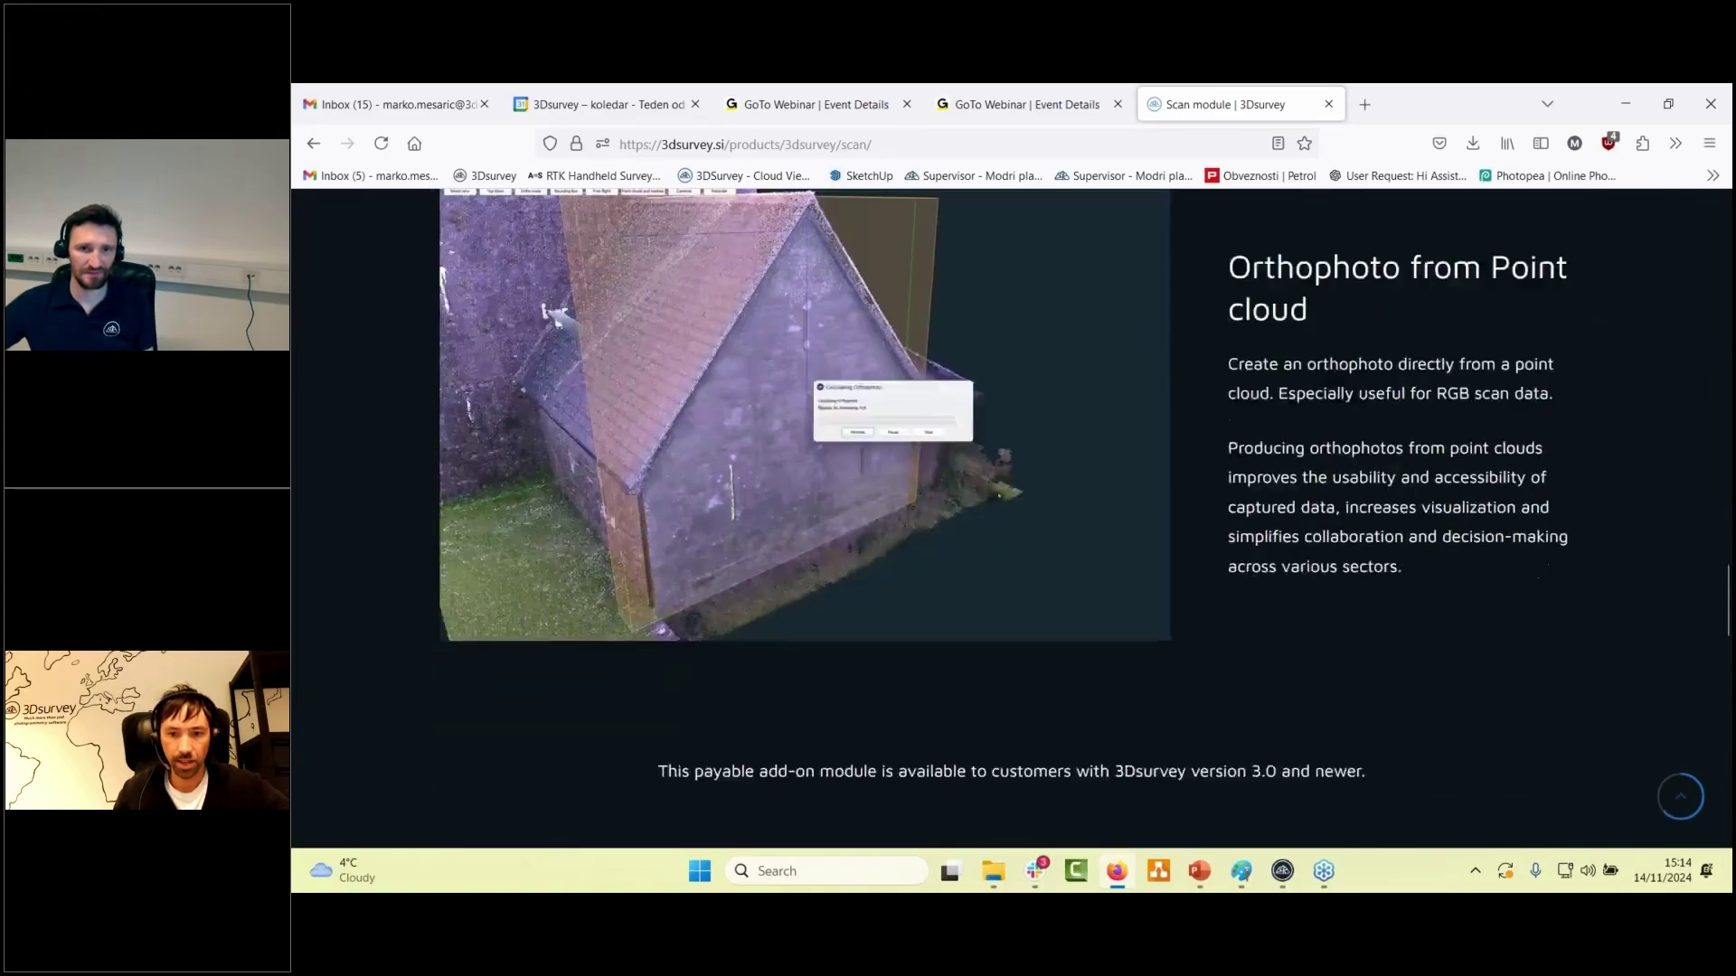
scroll(1012, 515, "up", 4)
scroll(1358, 465, "up", 8)
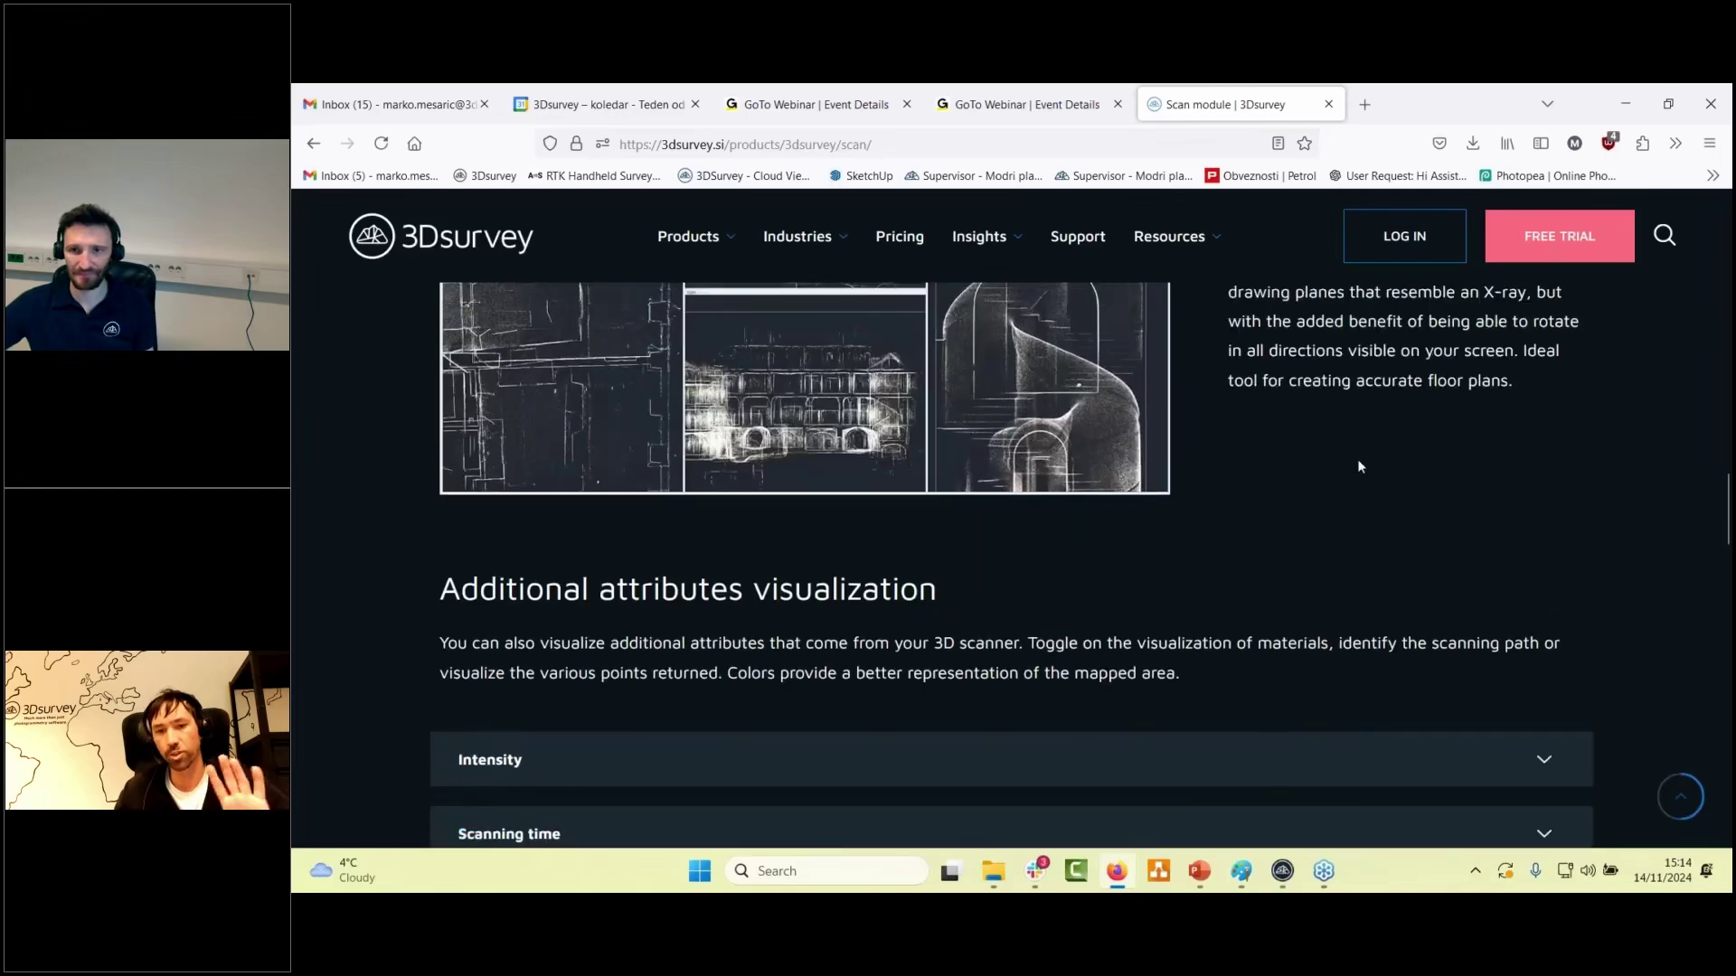
scroll(1359, 466, "up", 5)
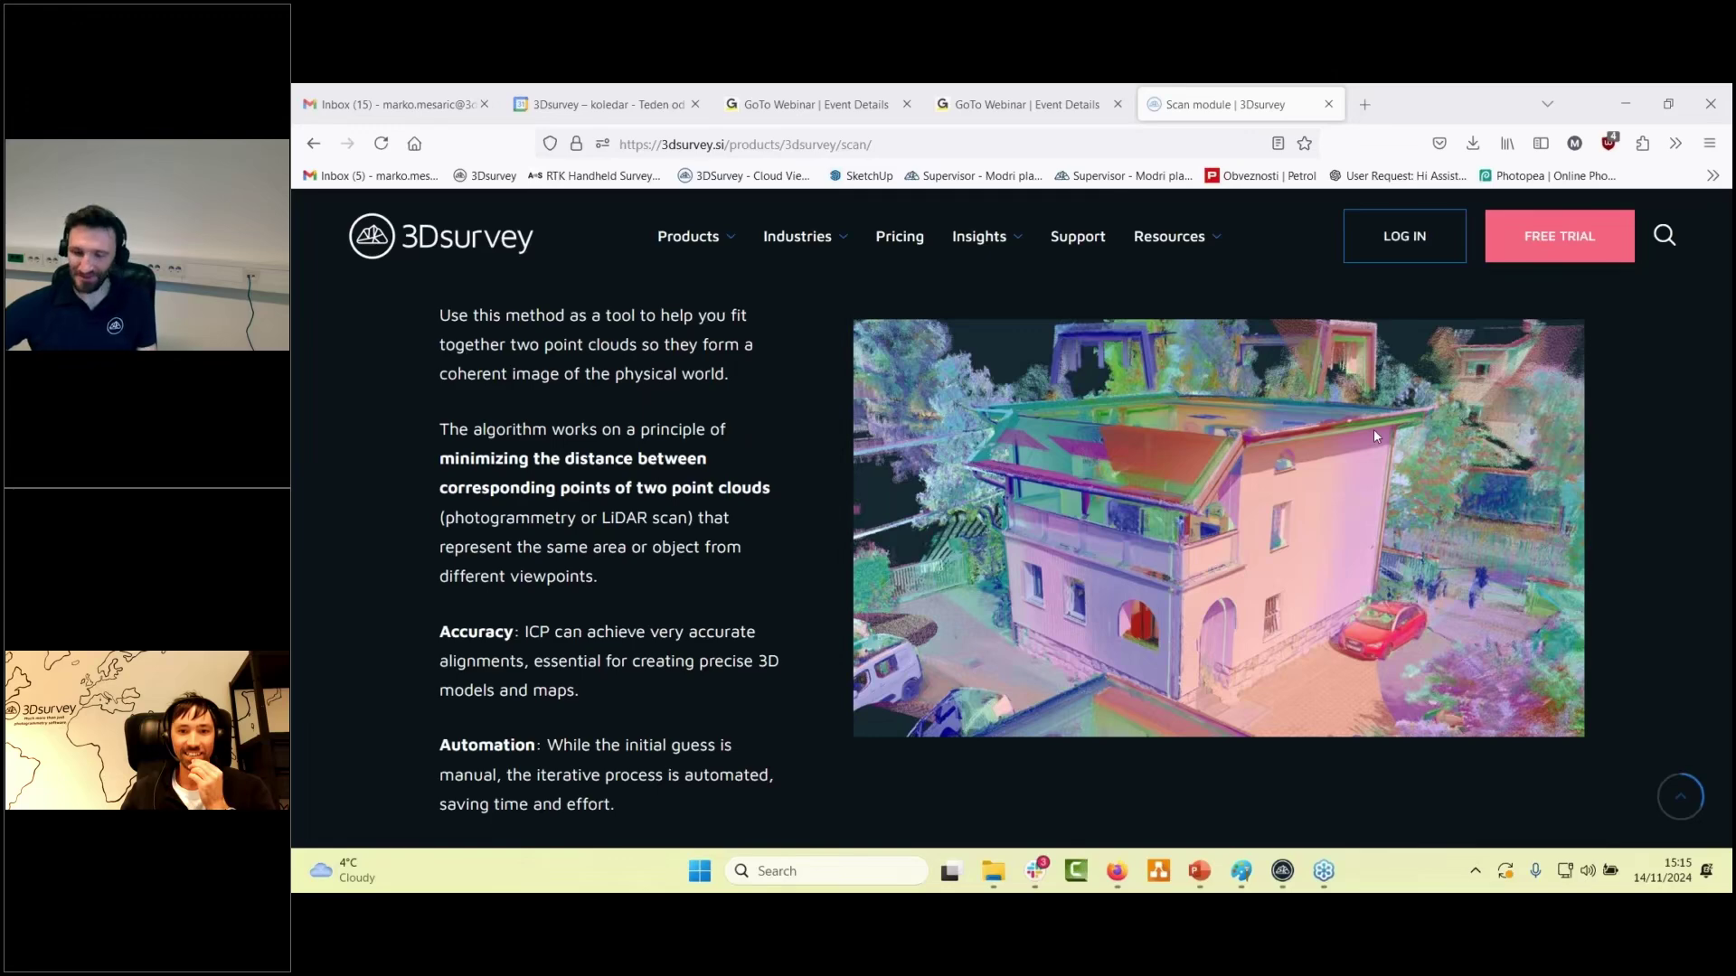
scroll(1374, 435, "up", 4)
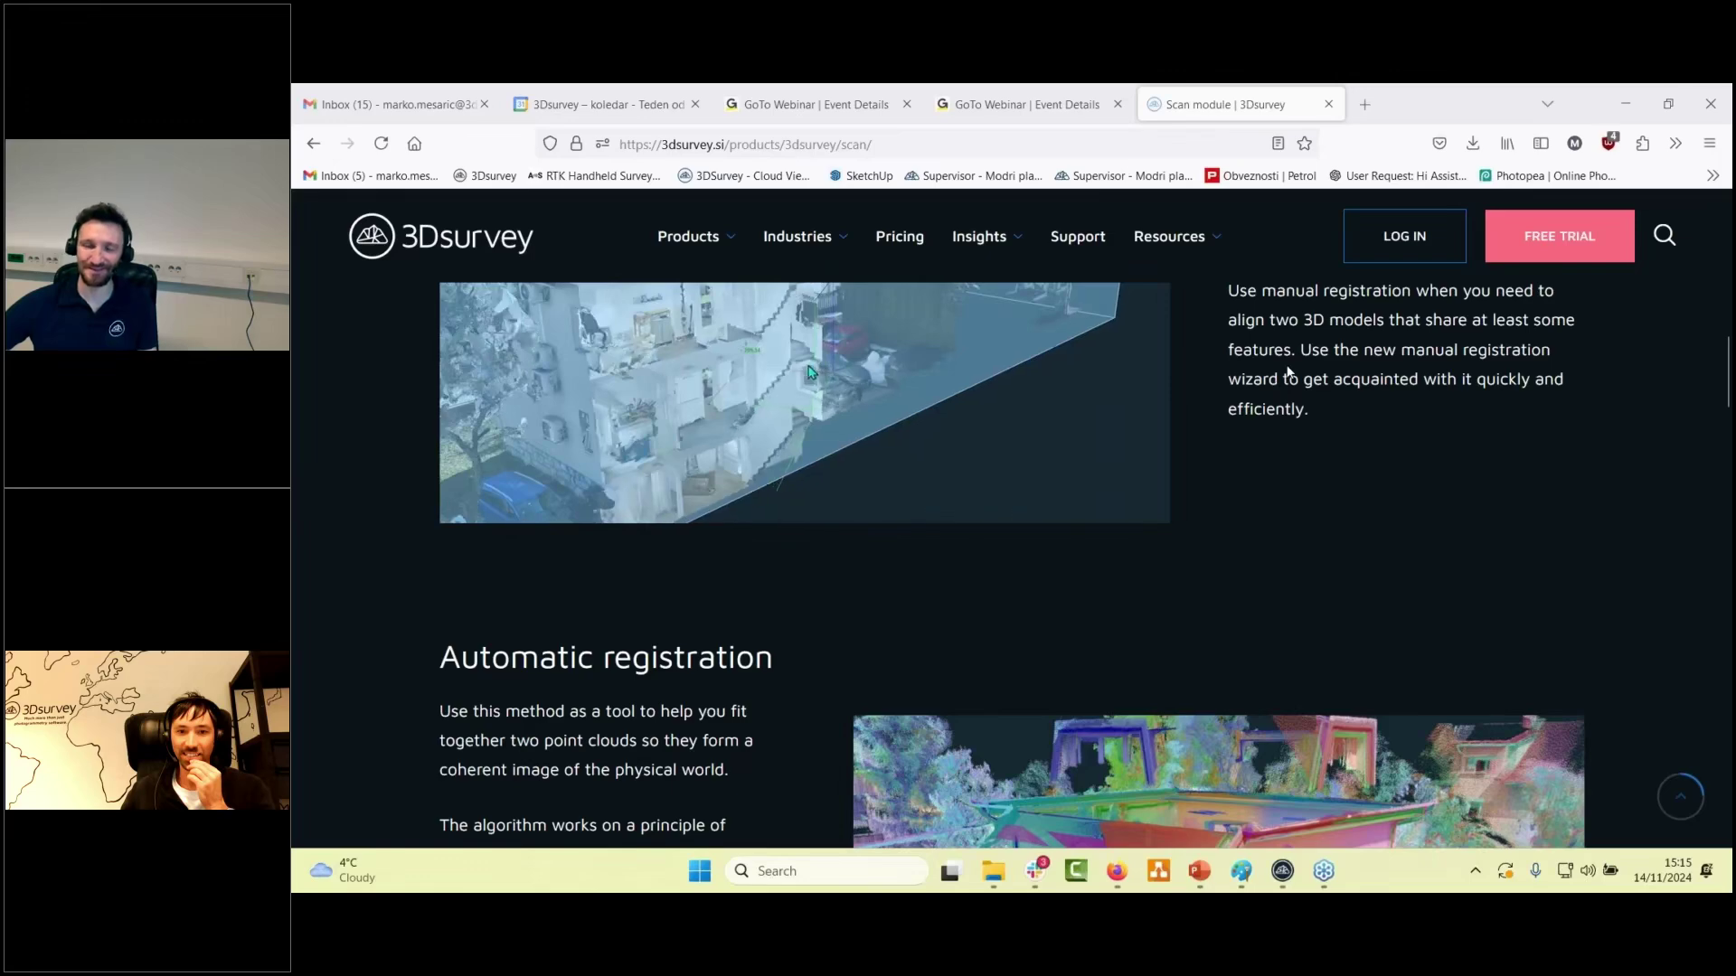
scroll(968, 526, "up", 3)
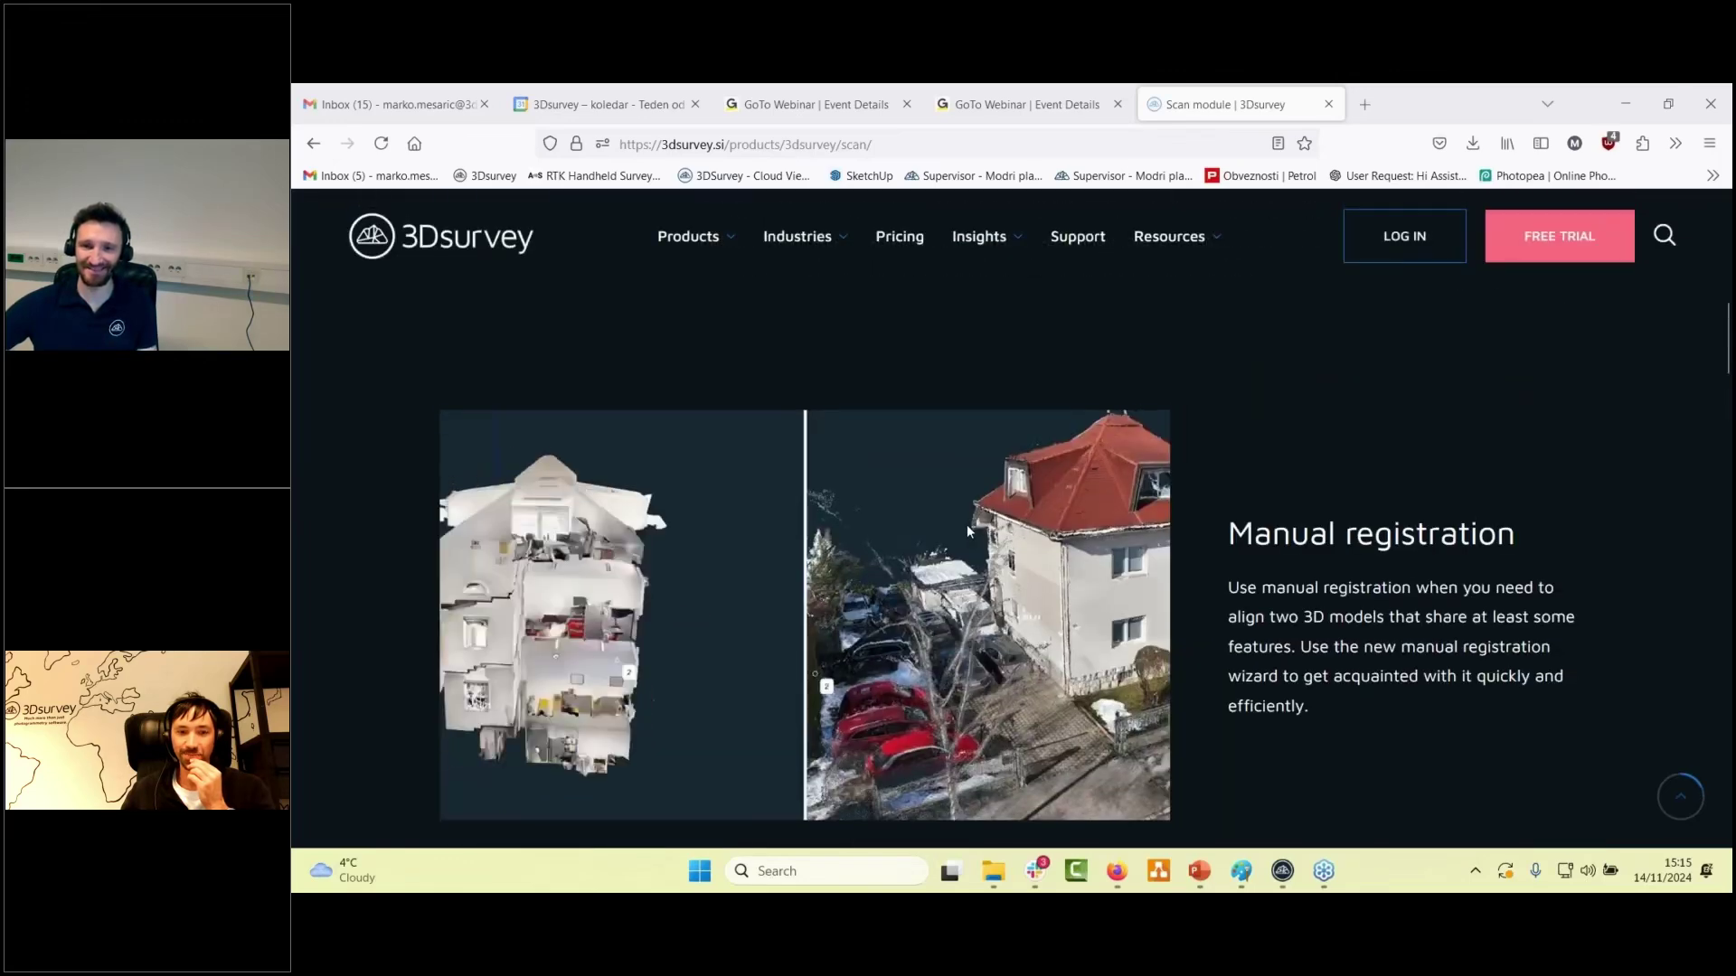
scroll(968, 524, "down", 1)
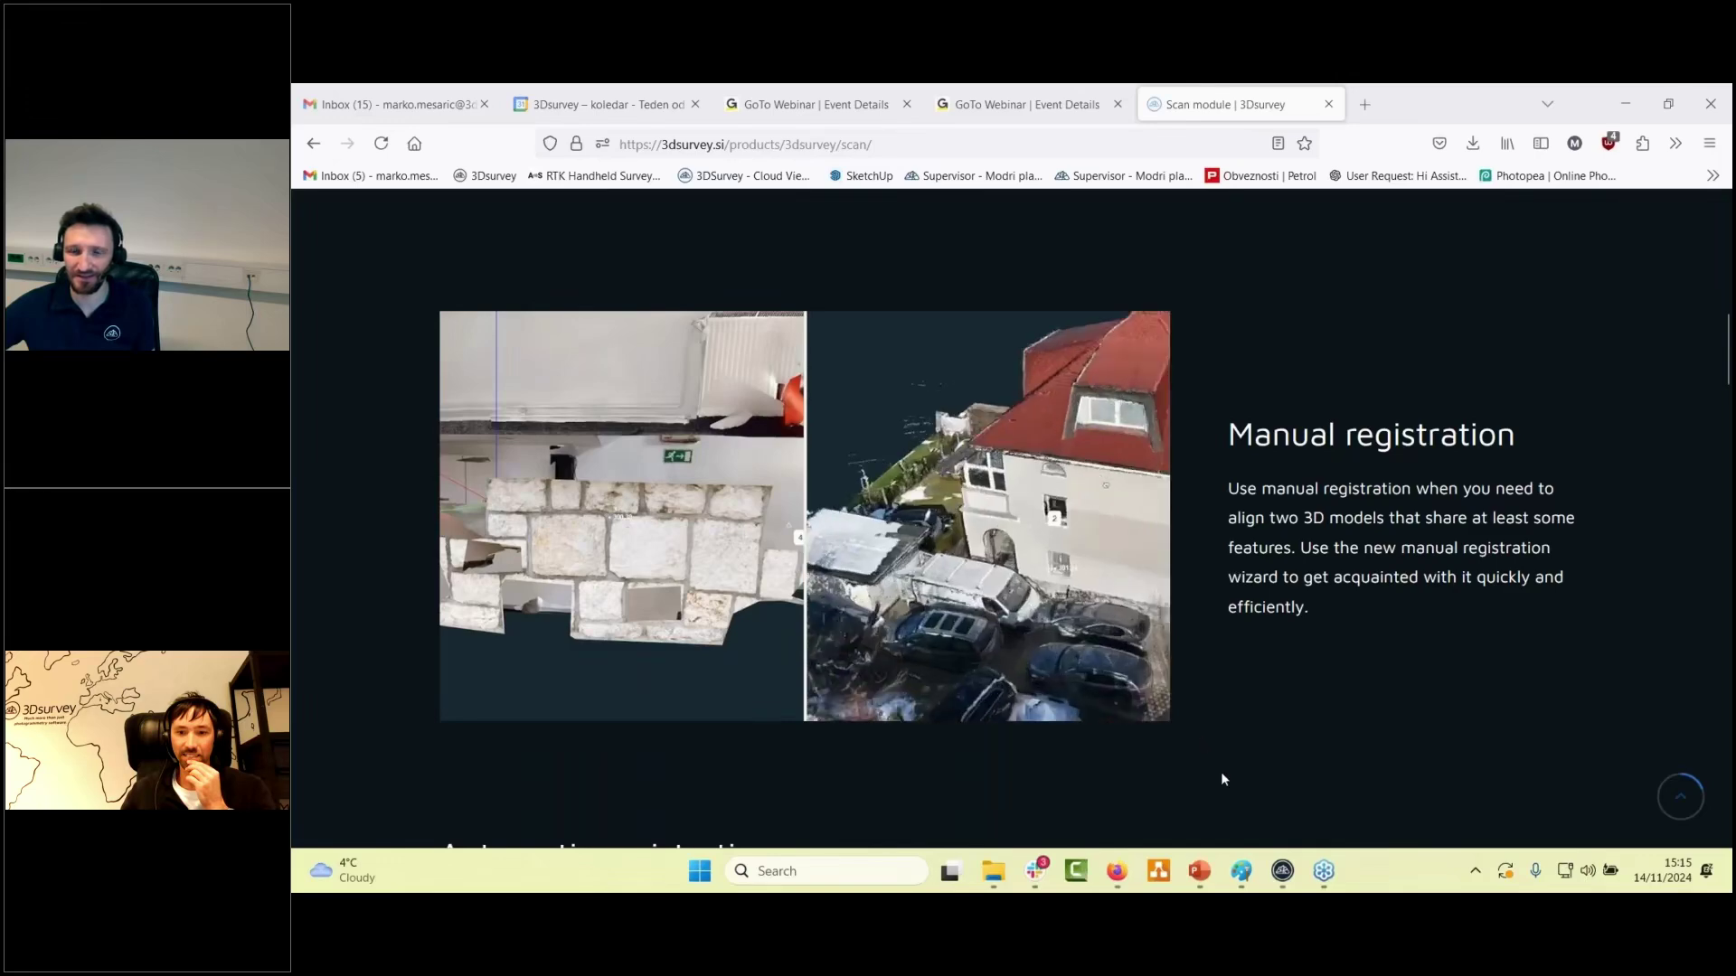
mouse_move(1300, 884)
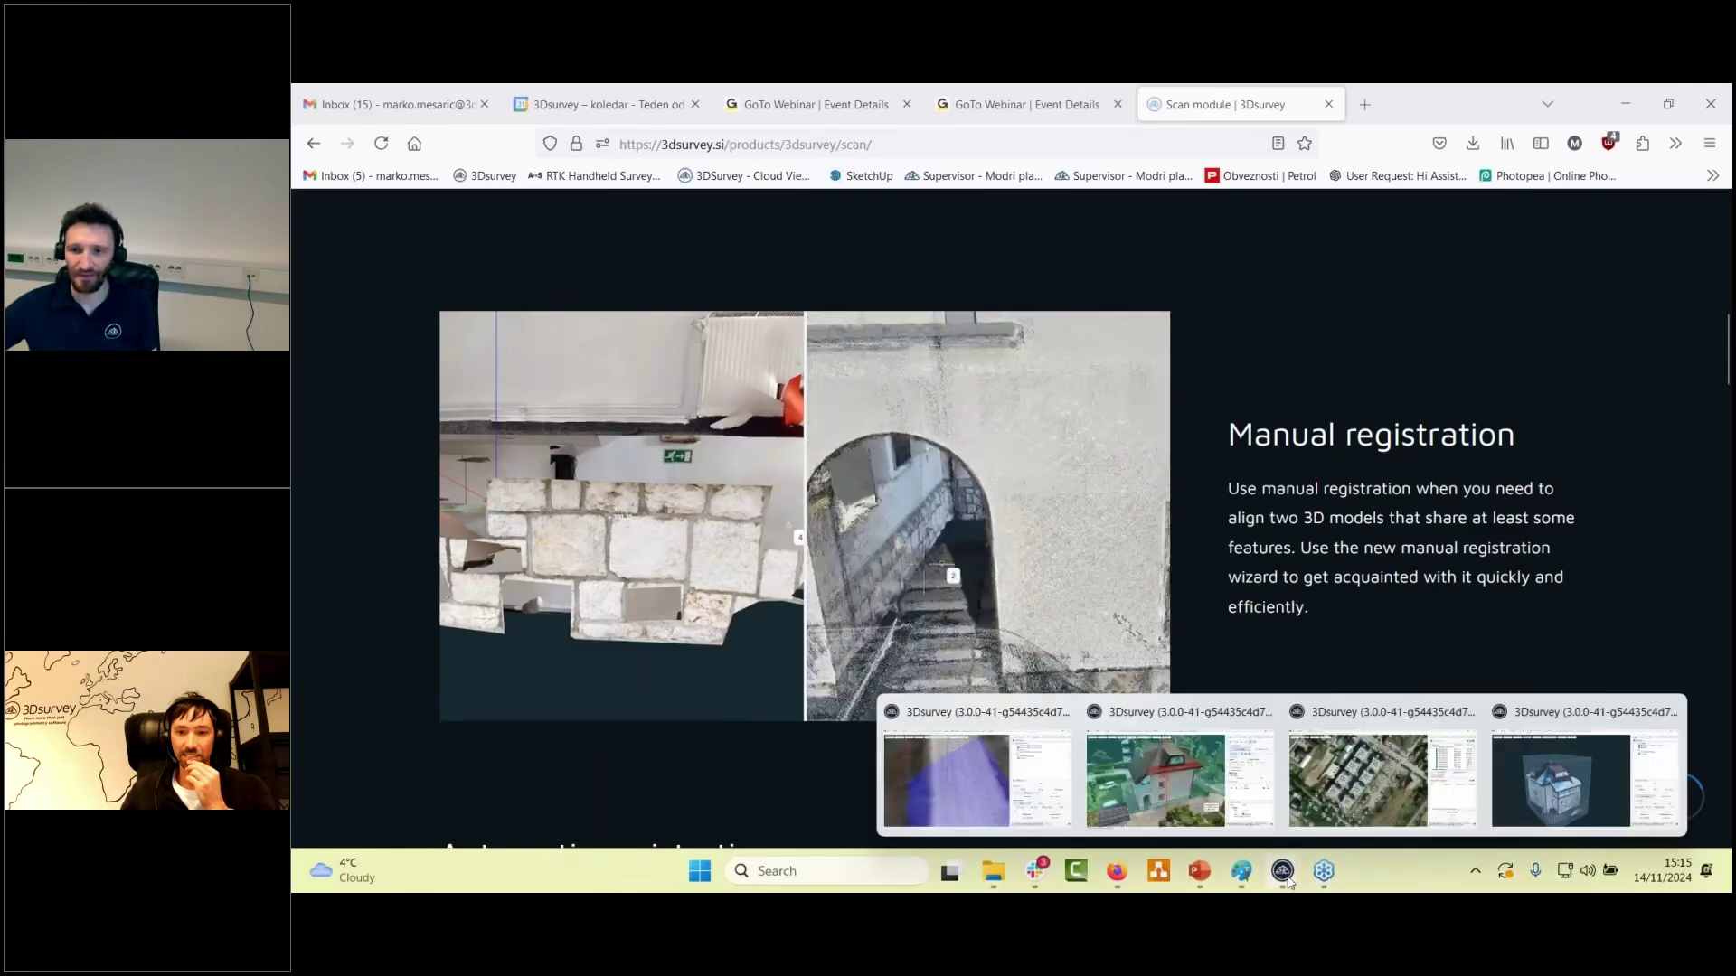
- Back in 3Dsurvey, remove the drawing plane, show the bounding box and orbit around the cloud
left_click(1188, 799)
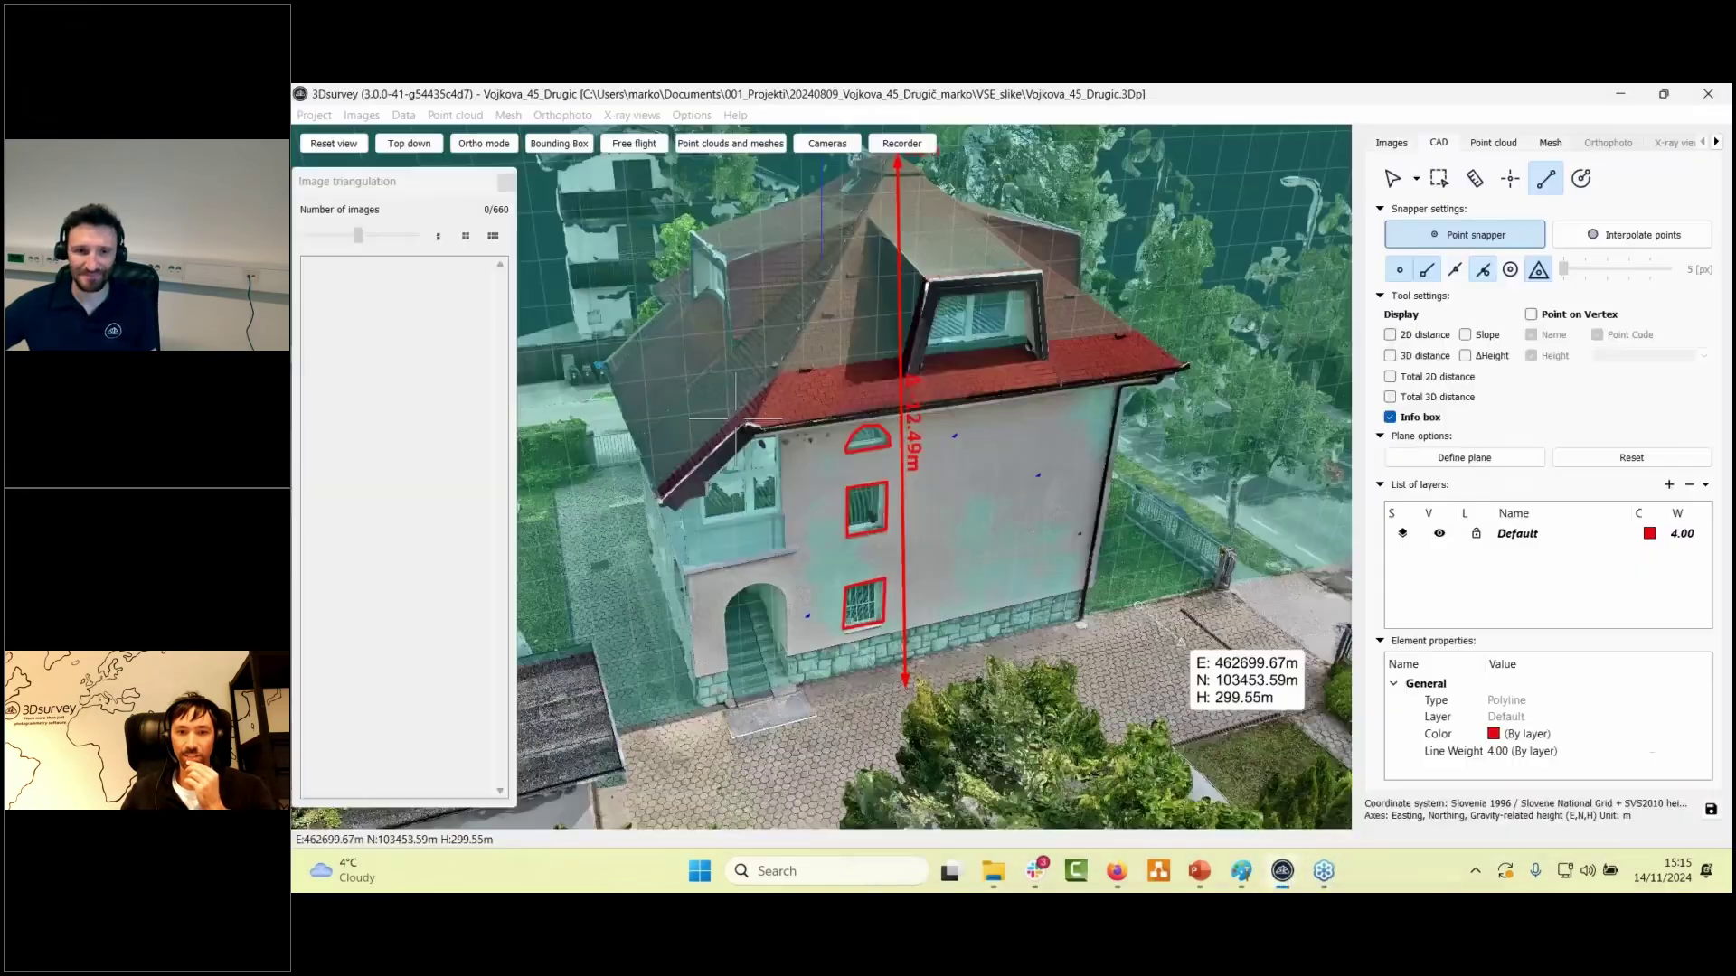
scroll(735, 418, "down", 10)
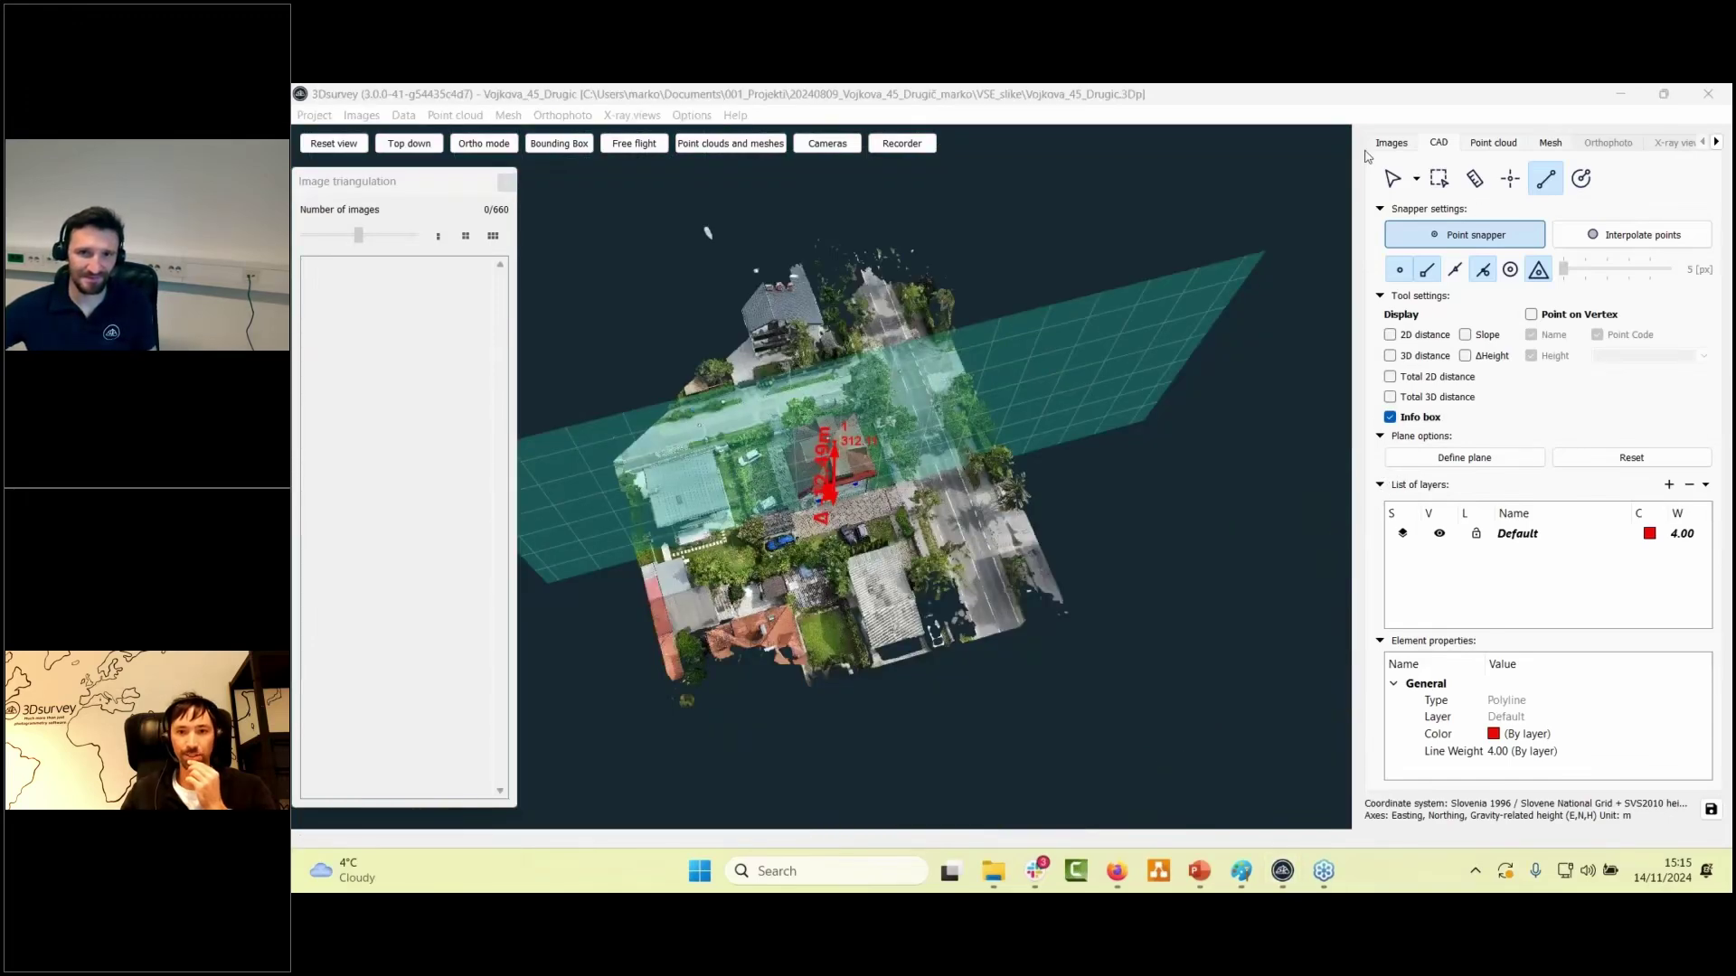
left_click(1664, 459)
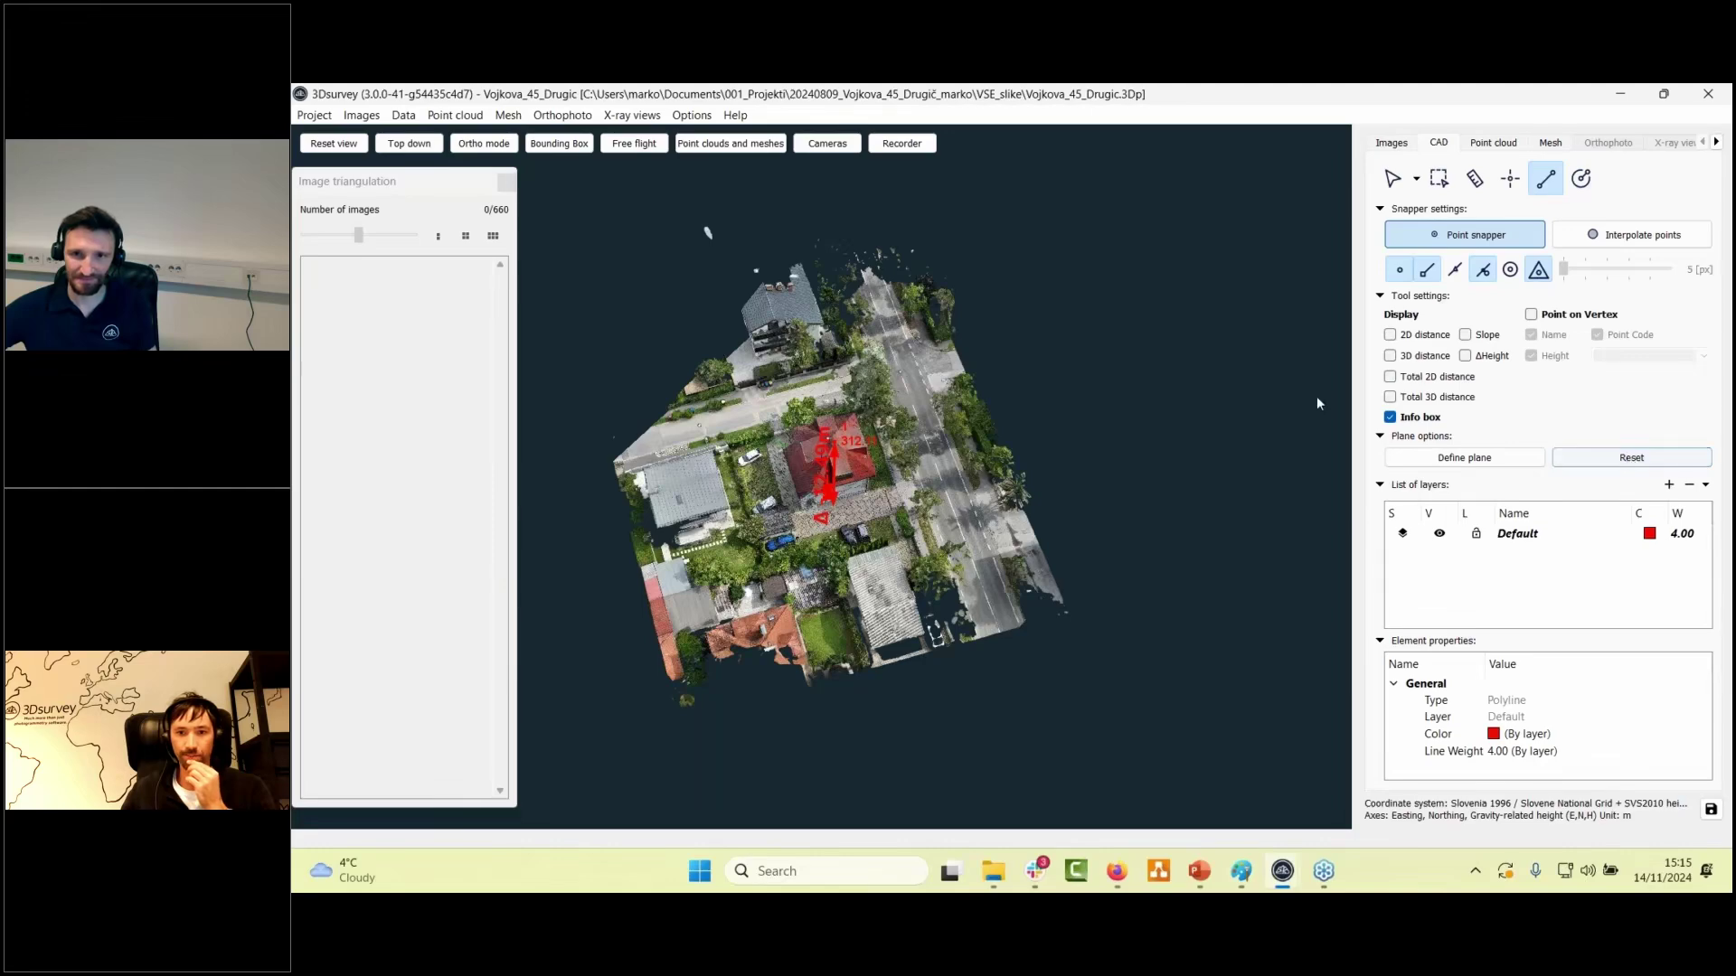
left_click(559, 144)
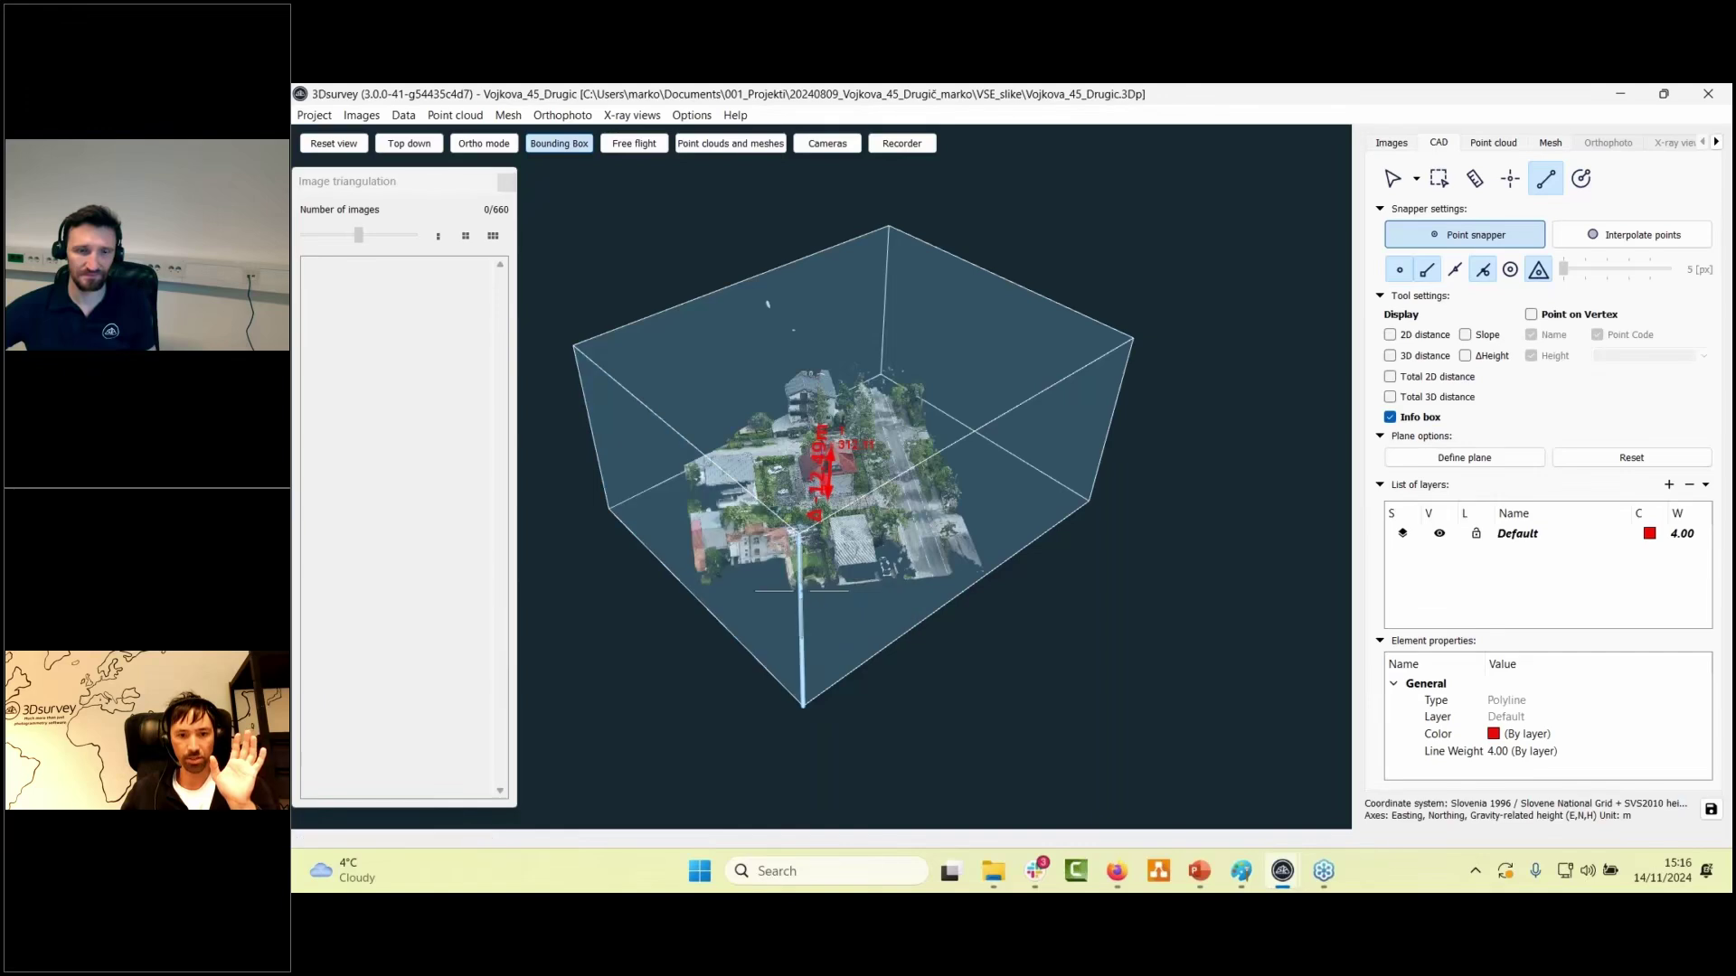
middle_click_drag(795, 592, 841, 732)
scroll(735, 568, "up", 3)
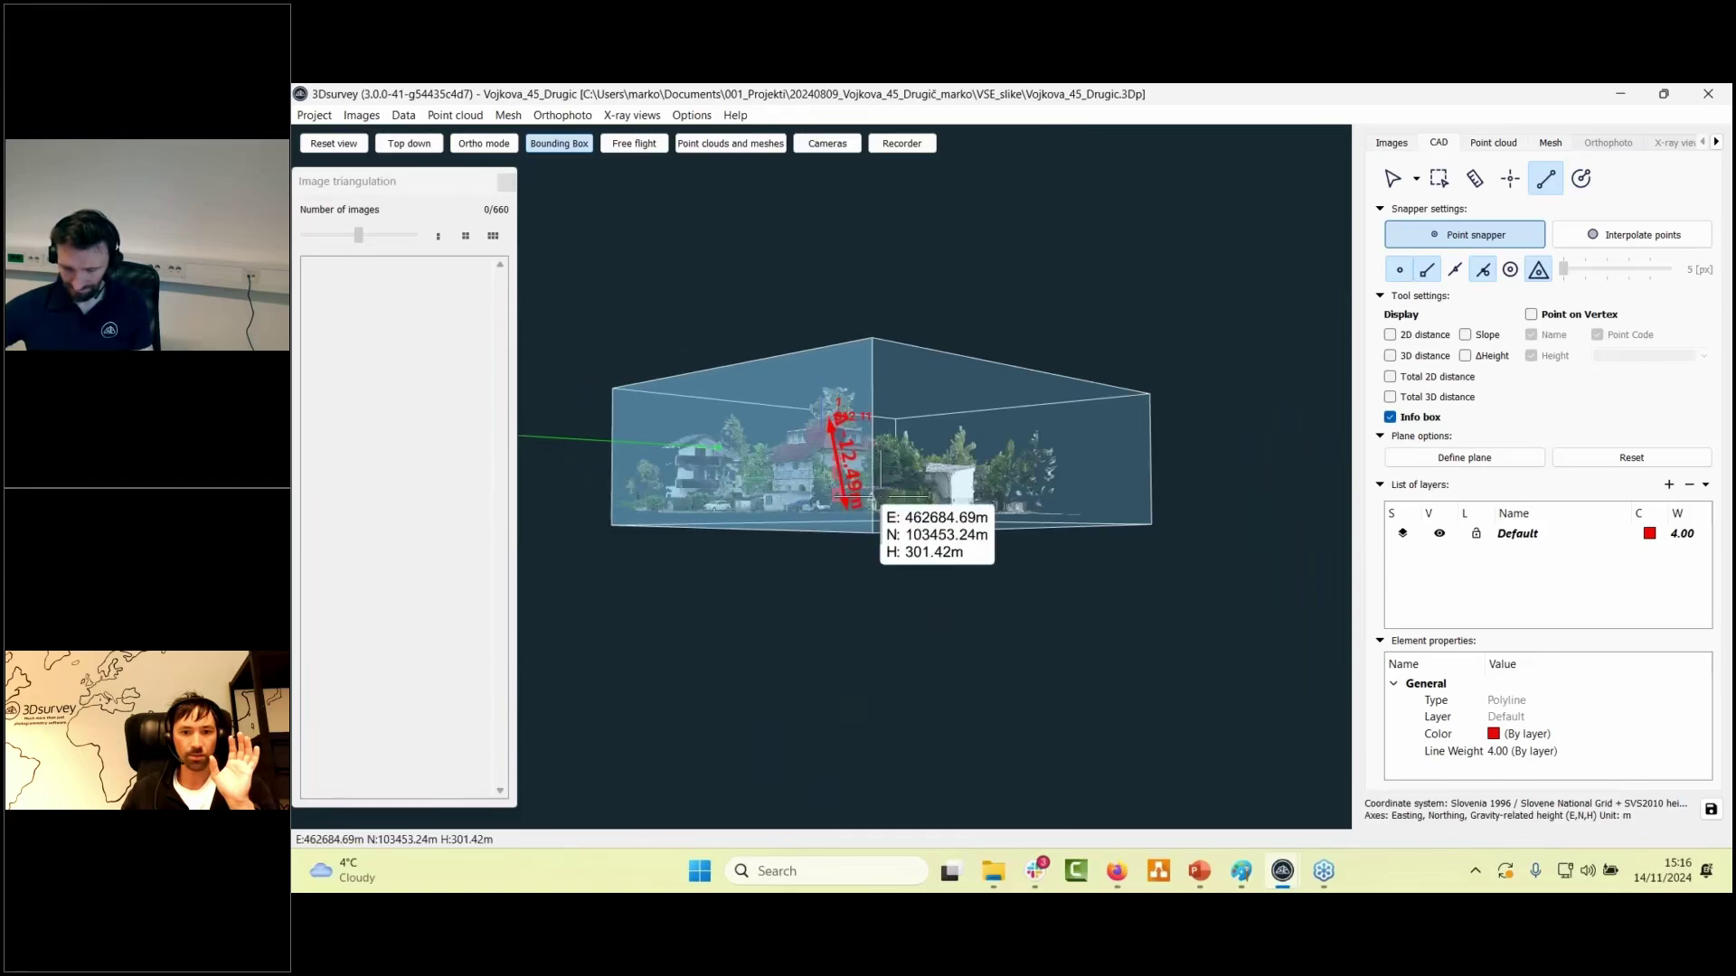
middle_click_drag(840, 533, 1135, 513)
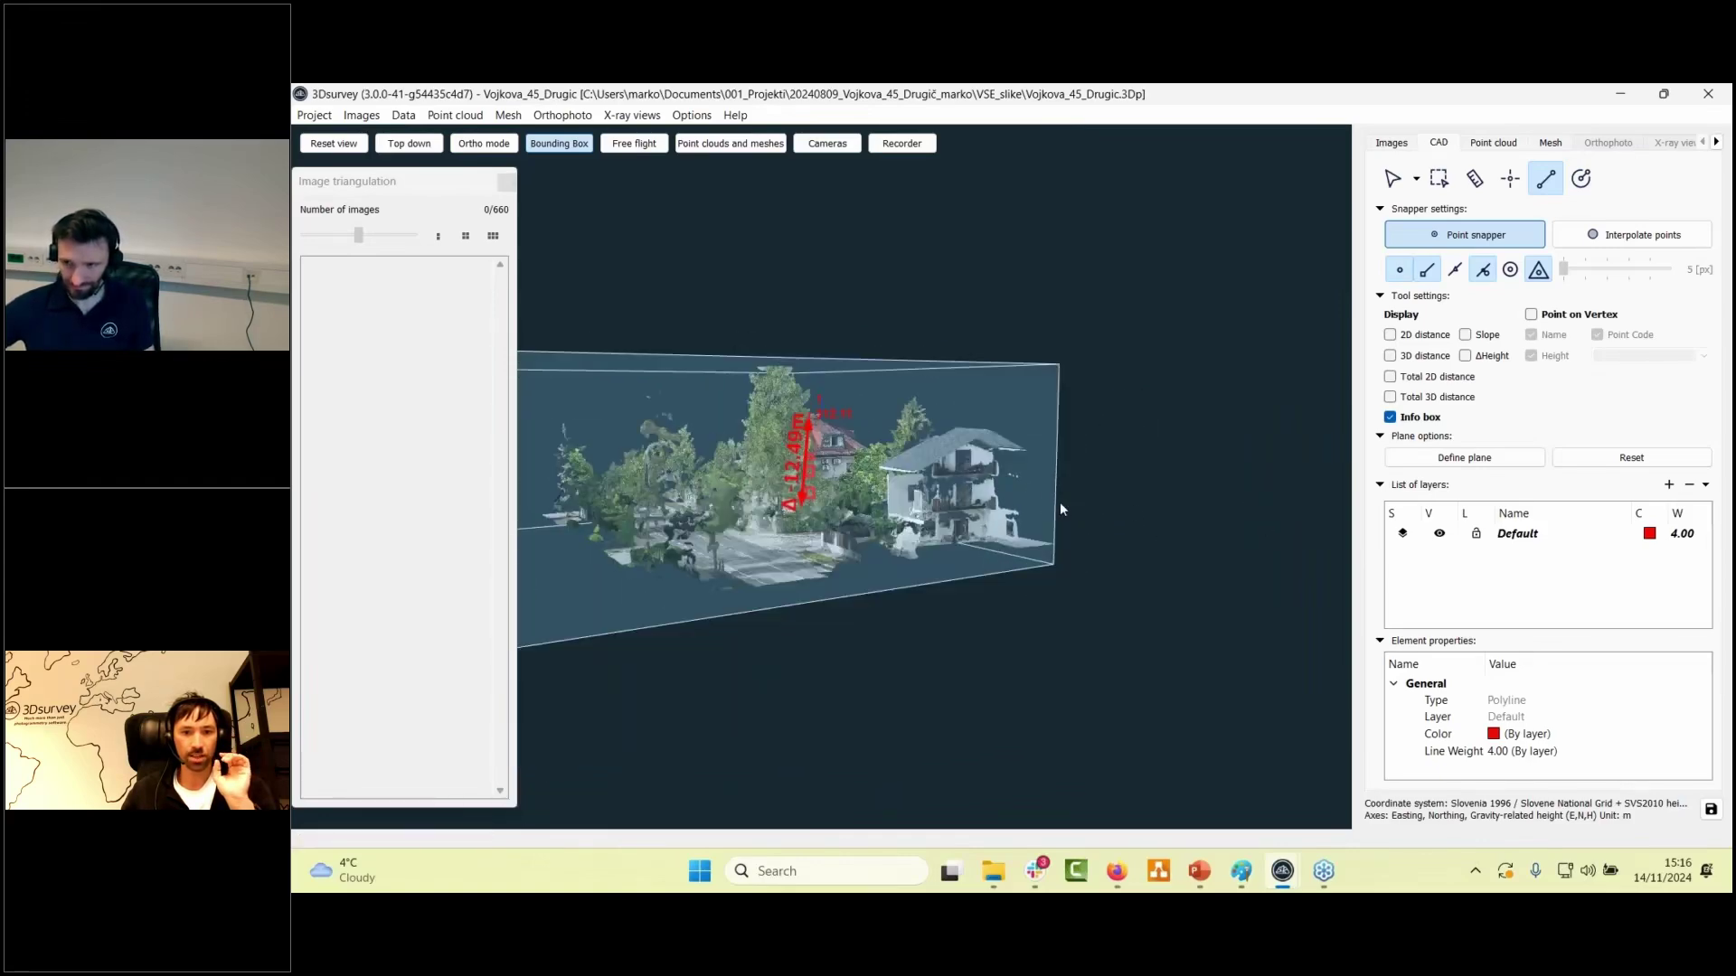
middle_click_drag(542, 452, 688, 362)
scroll(679, 579, "down", 3)
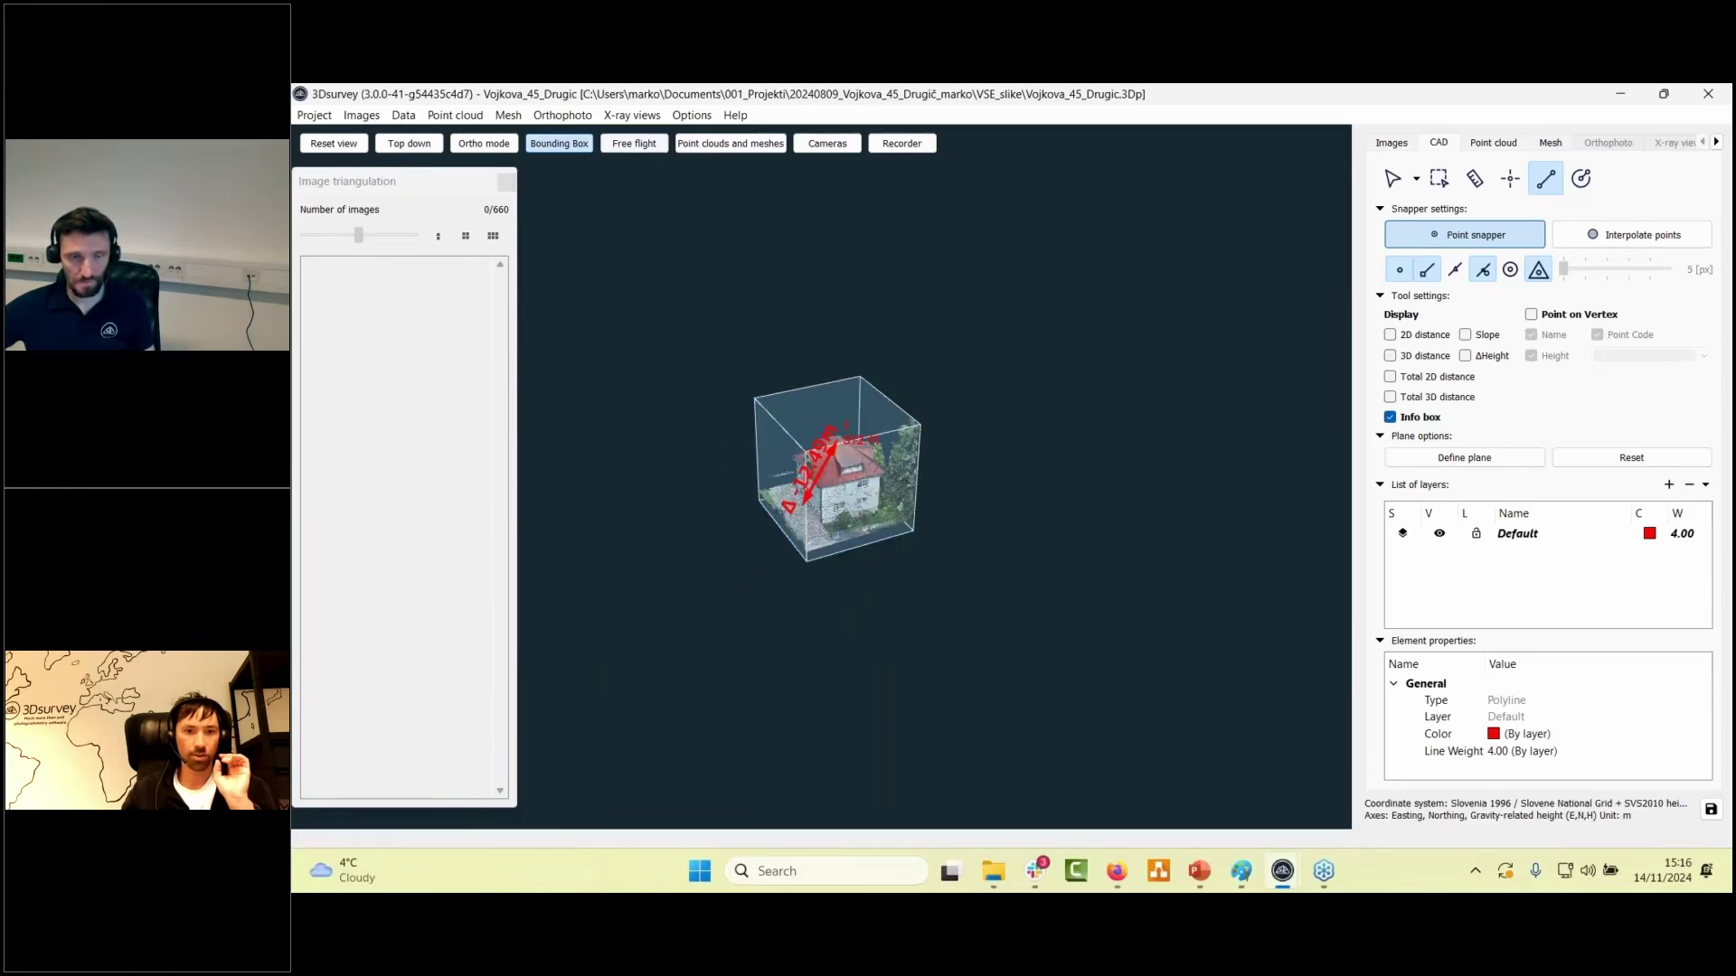
- Toggle the bounding box, orbit for a steeper look, then reset to the default overview
left_click(560, 143)
scroll(912, 425, "up", 5)
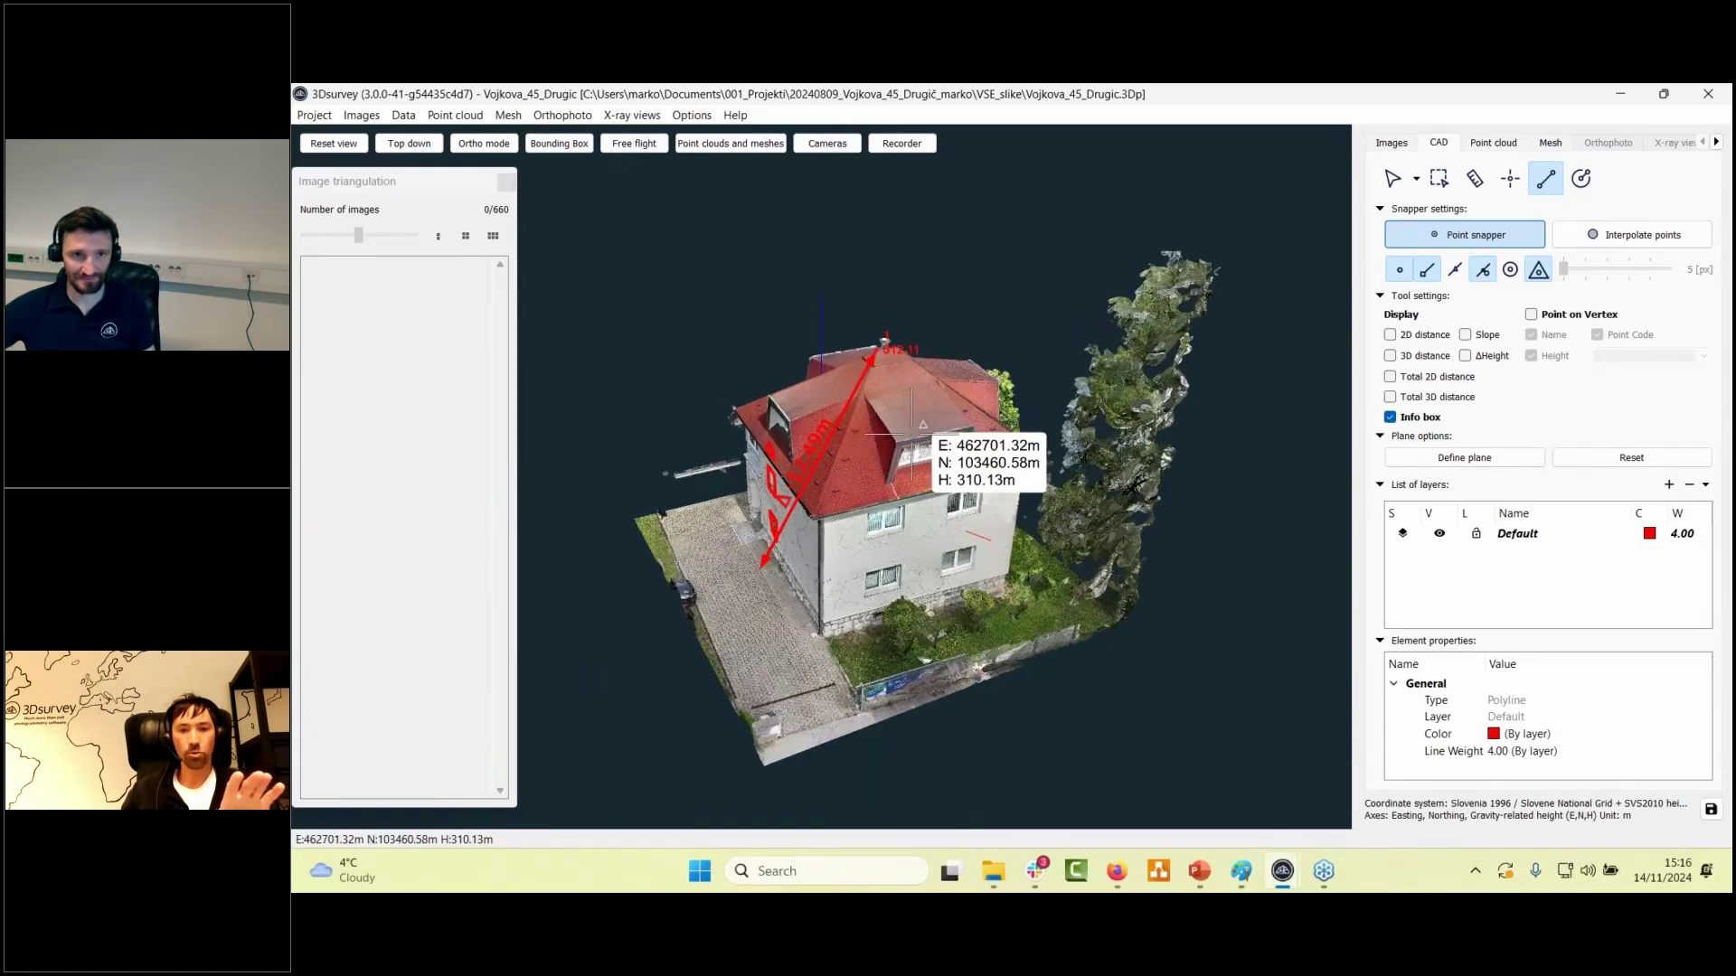
middle_click_drag(912, 425, 958, 702)
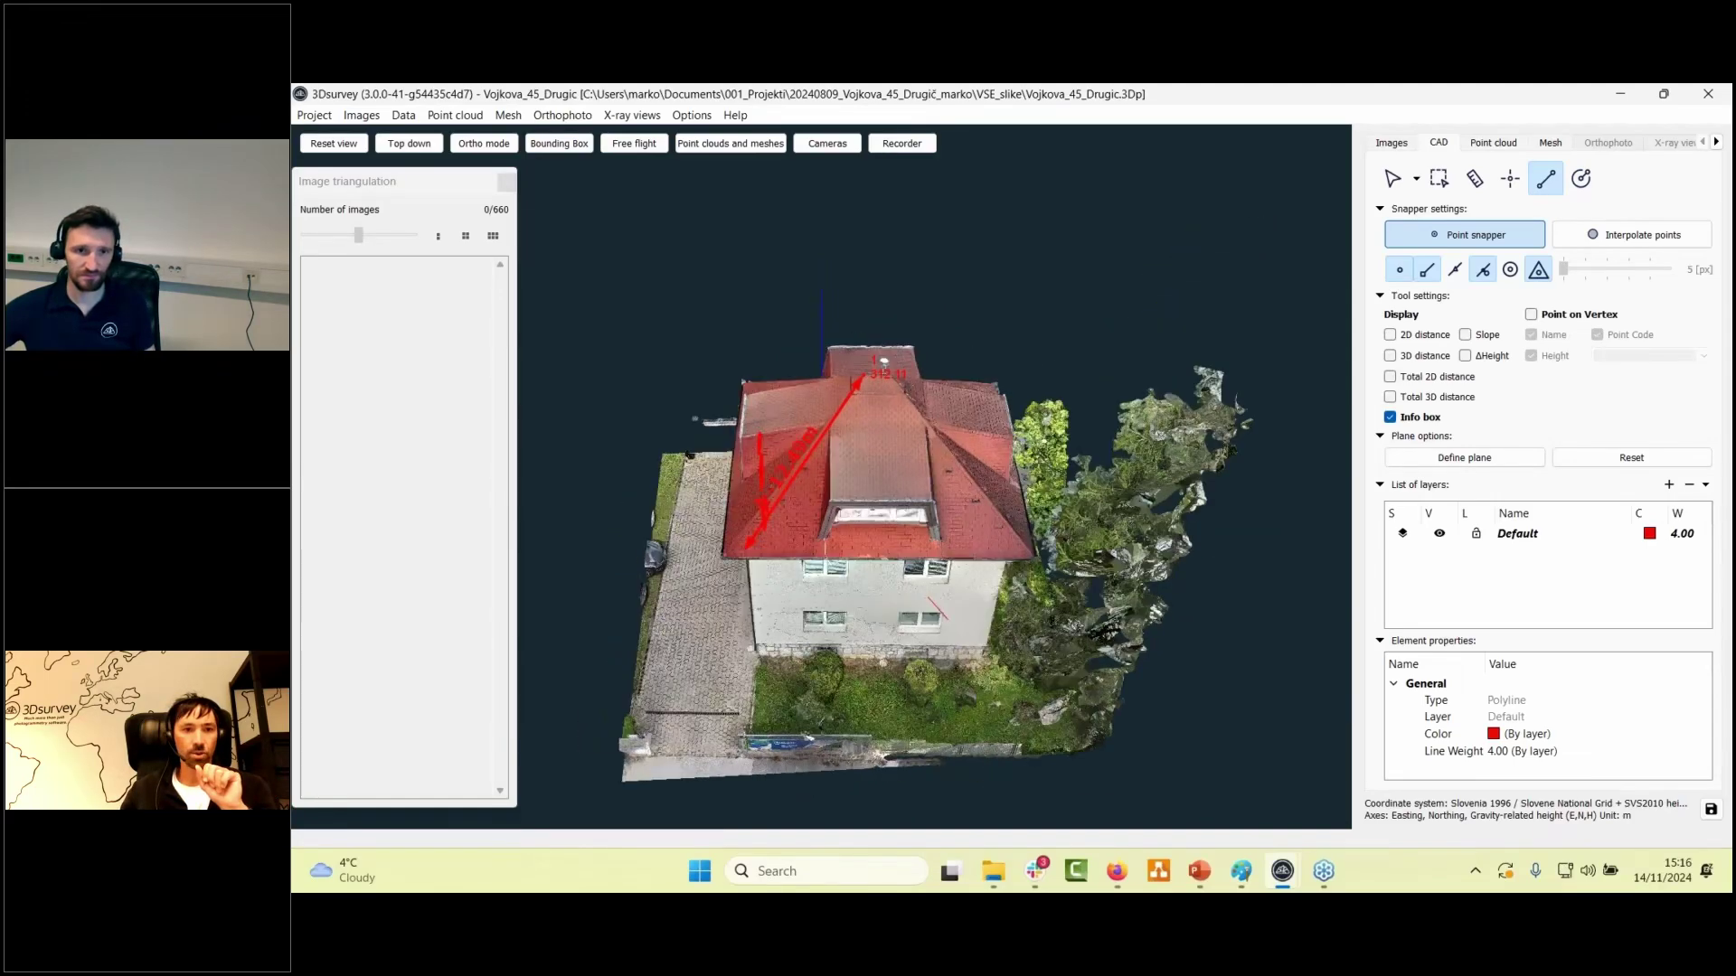
left_click(333, 143)
left_click(559, 142)
middle_click_drag(907, 511, 542, 452)
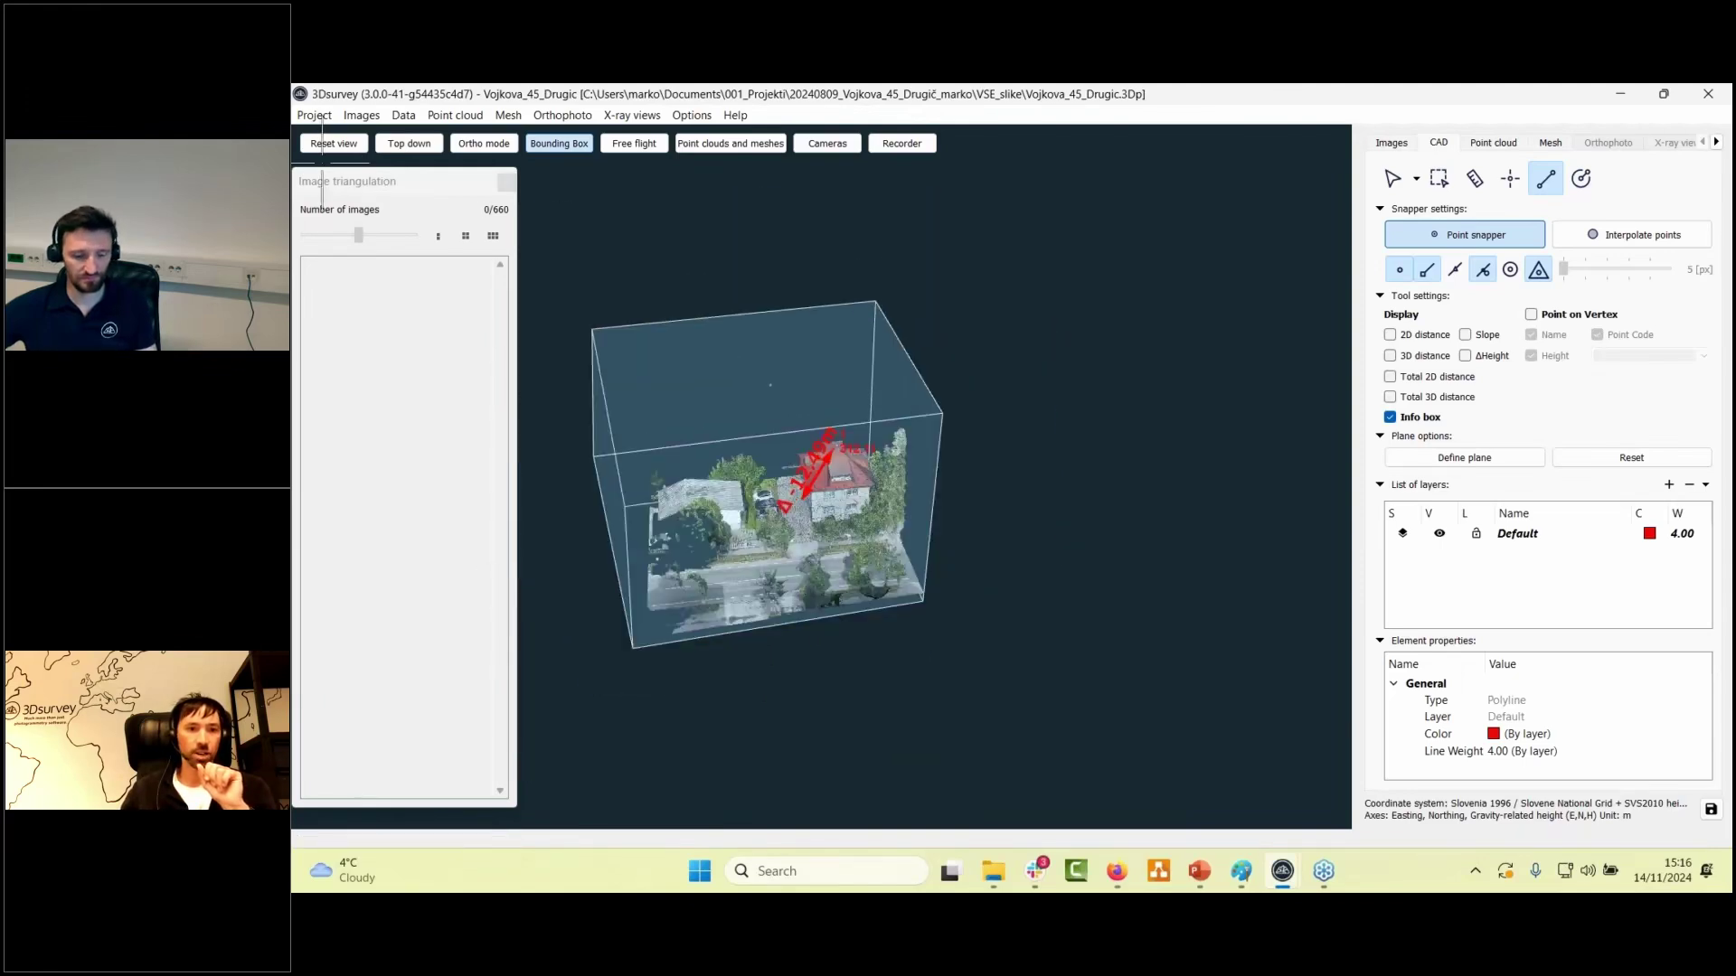
left_click(330, 145)
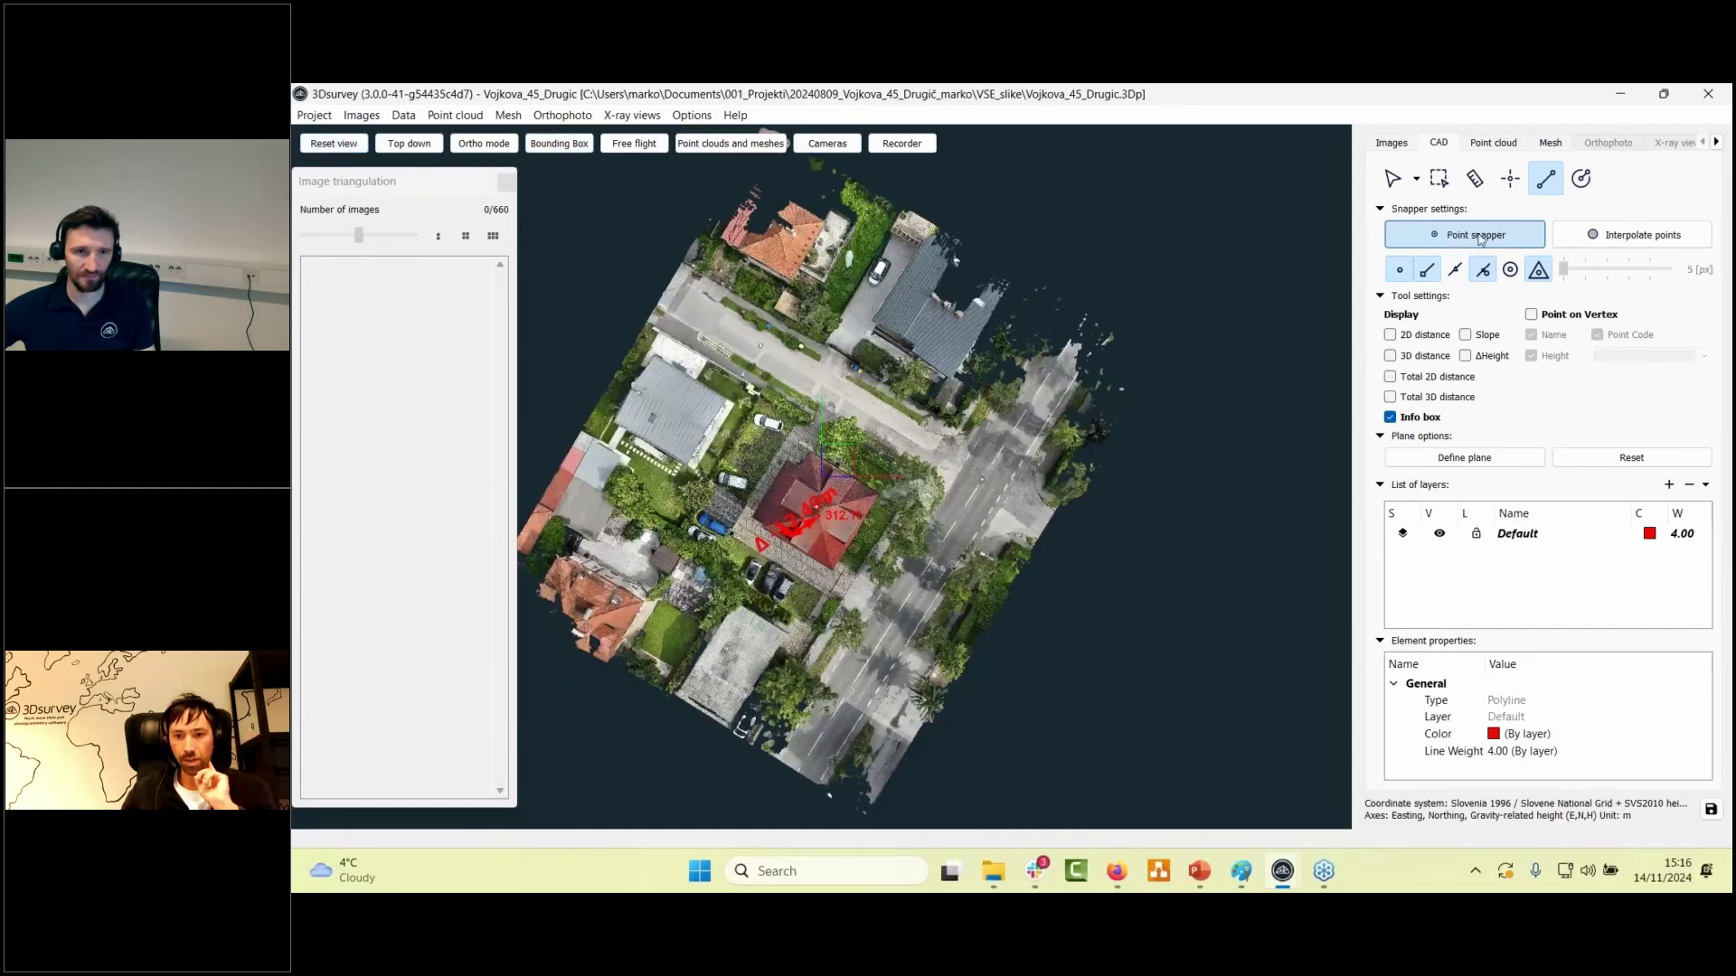
- In the Mesh tab, draw a four-point polygon selection around the red-roofed house and yard
left_click(1551, 144)
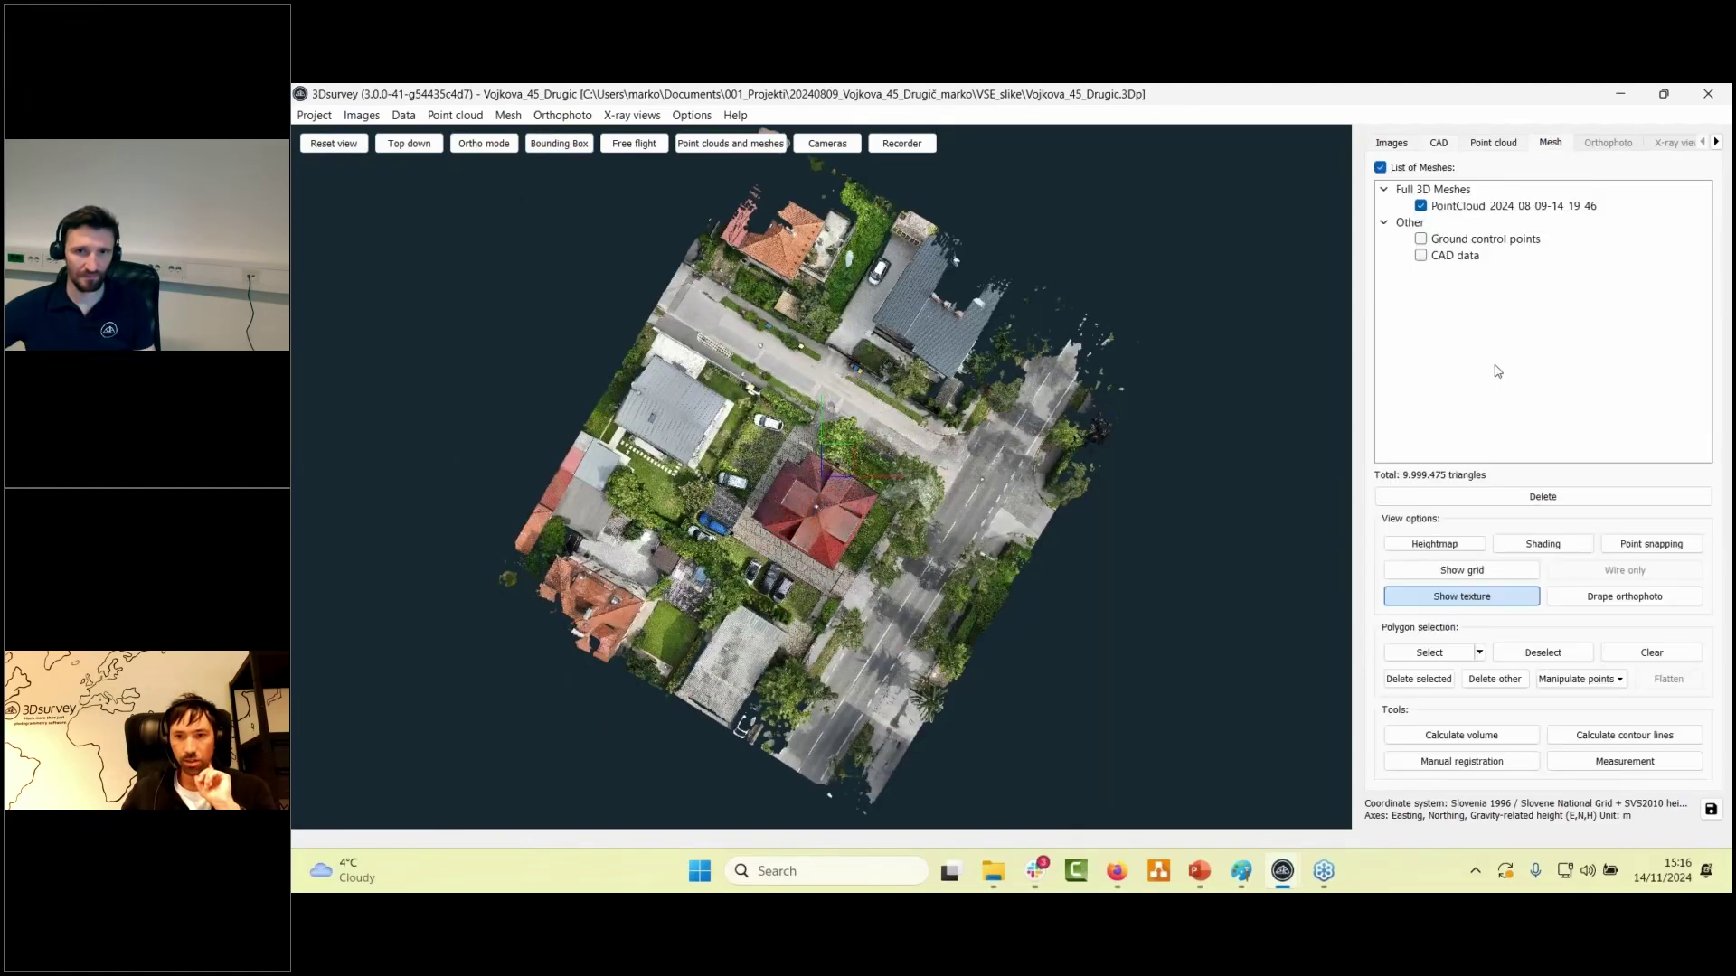
left_click(1400, 653)
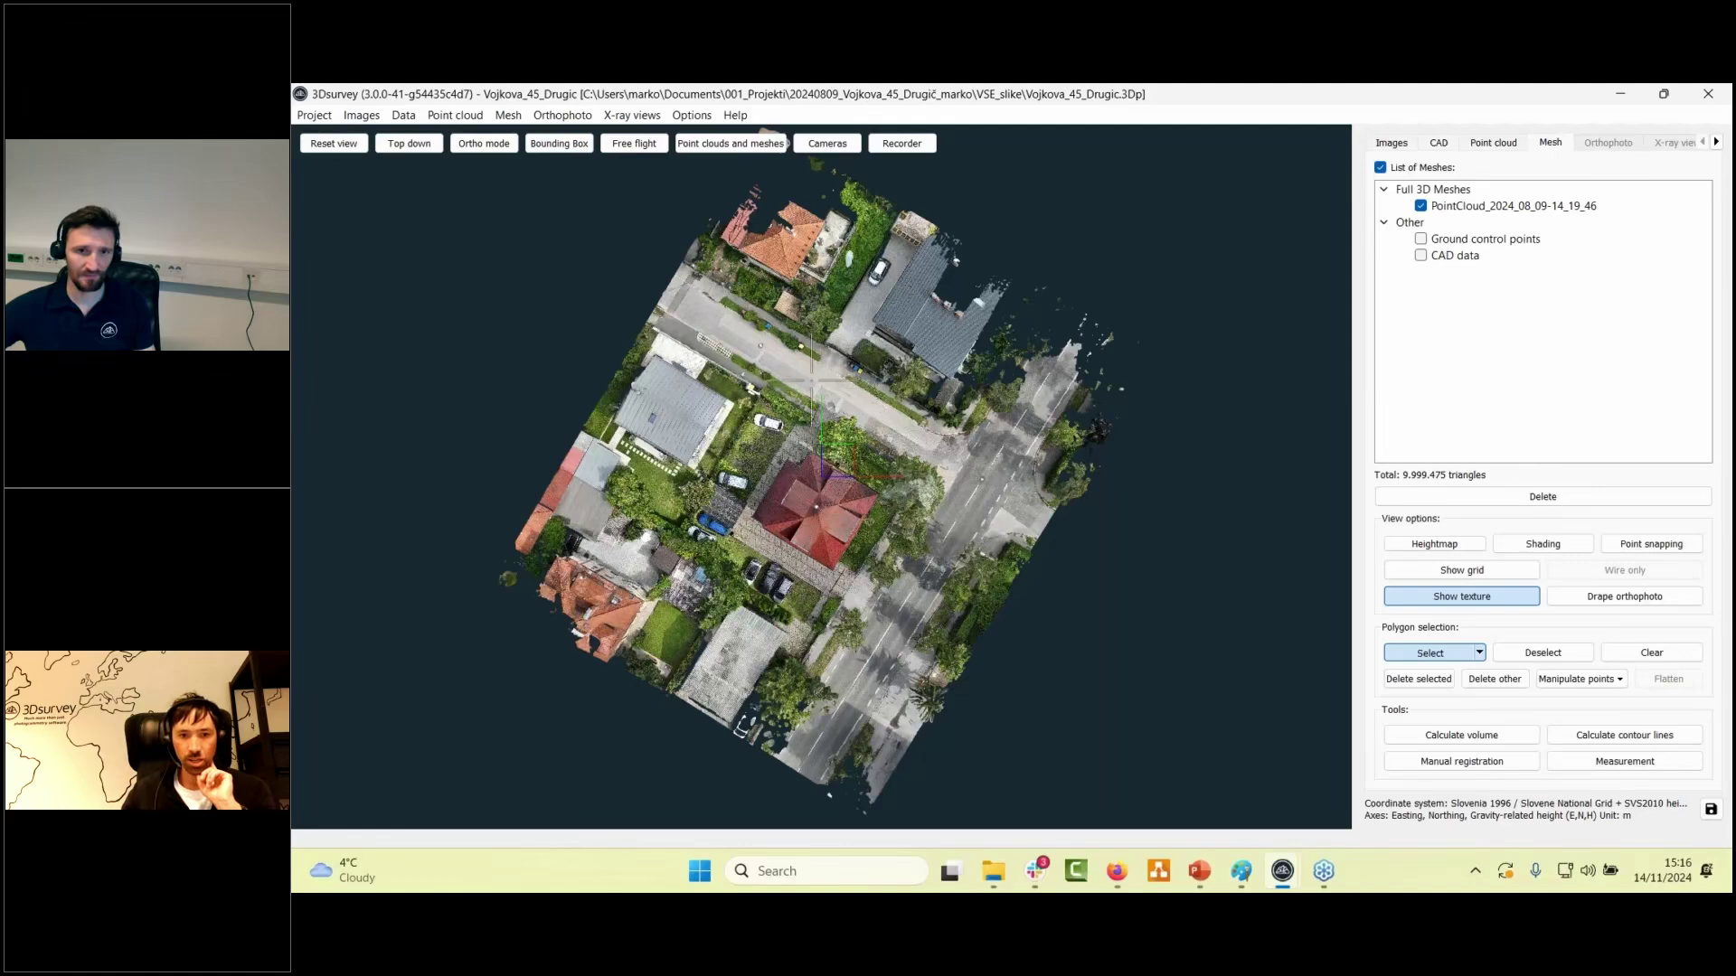
left_click(799, 378)
left_click(702, 526)
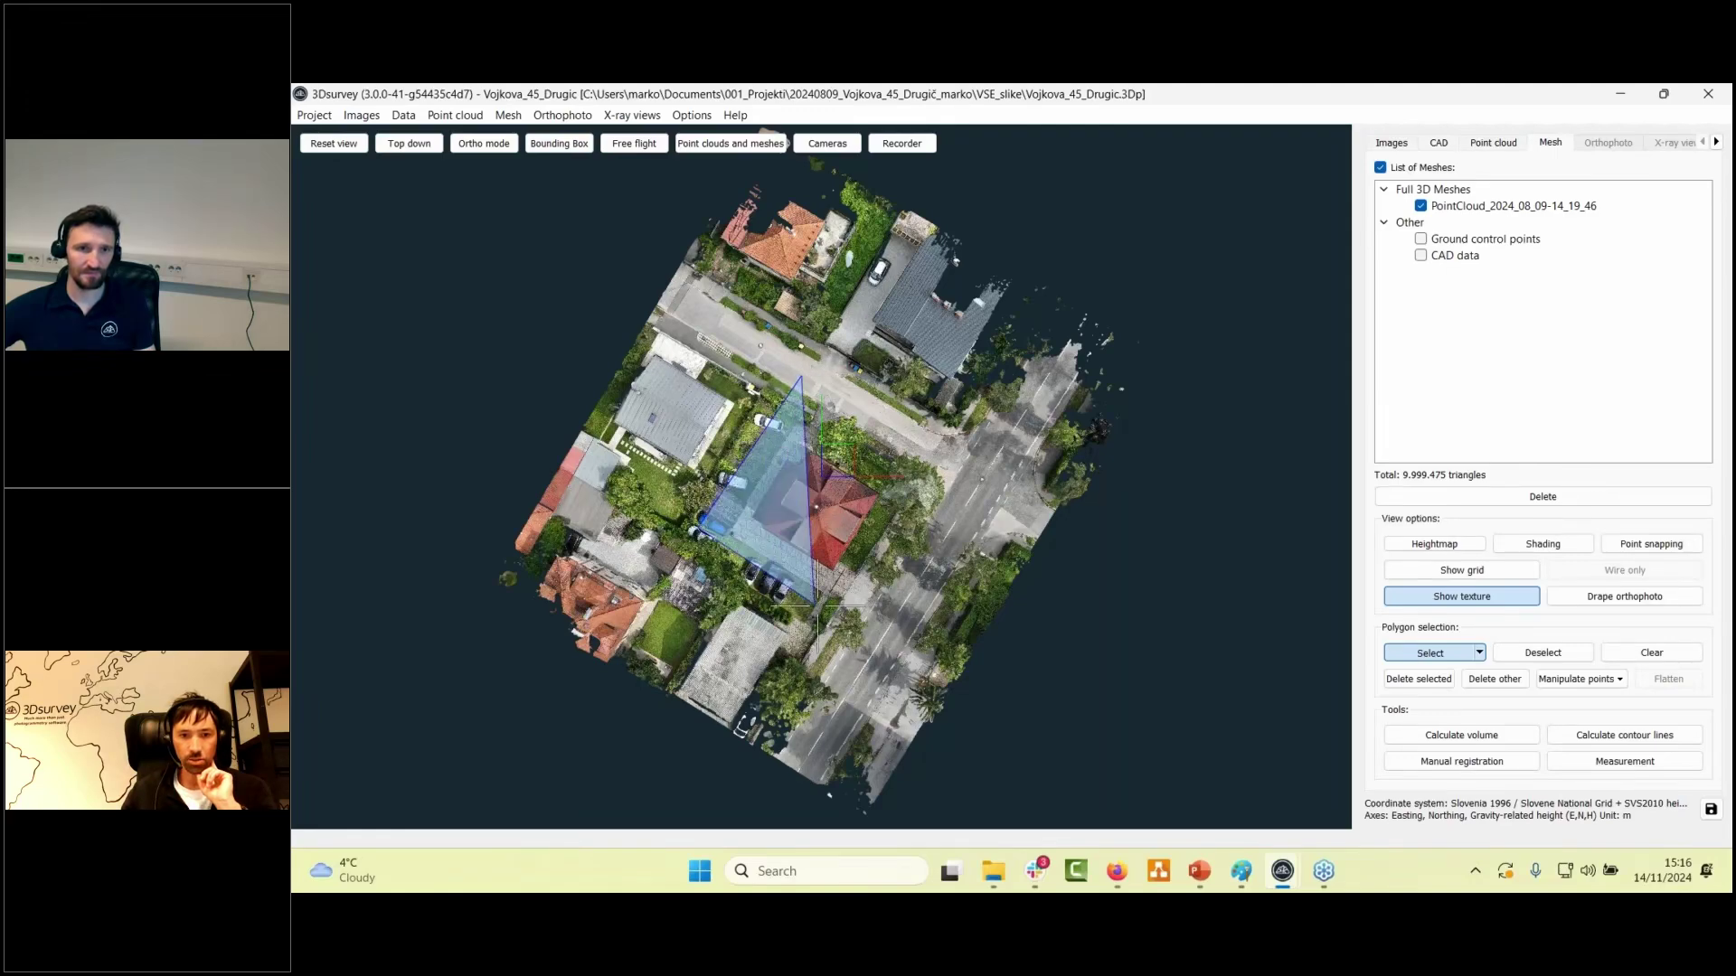
left_click(855, 612)
left_click(963, 466)
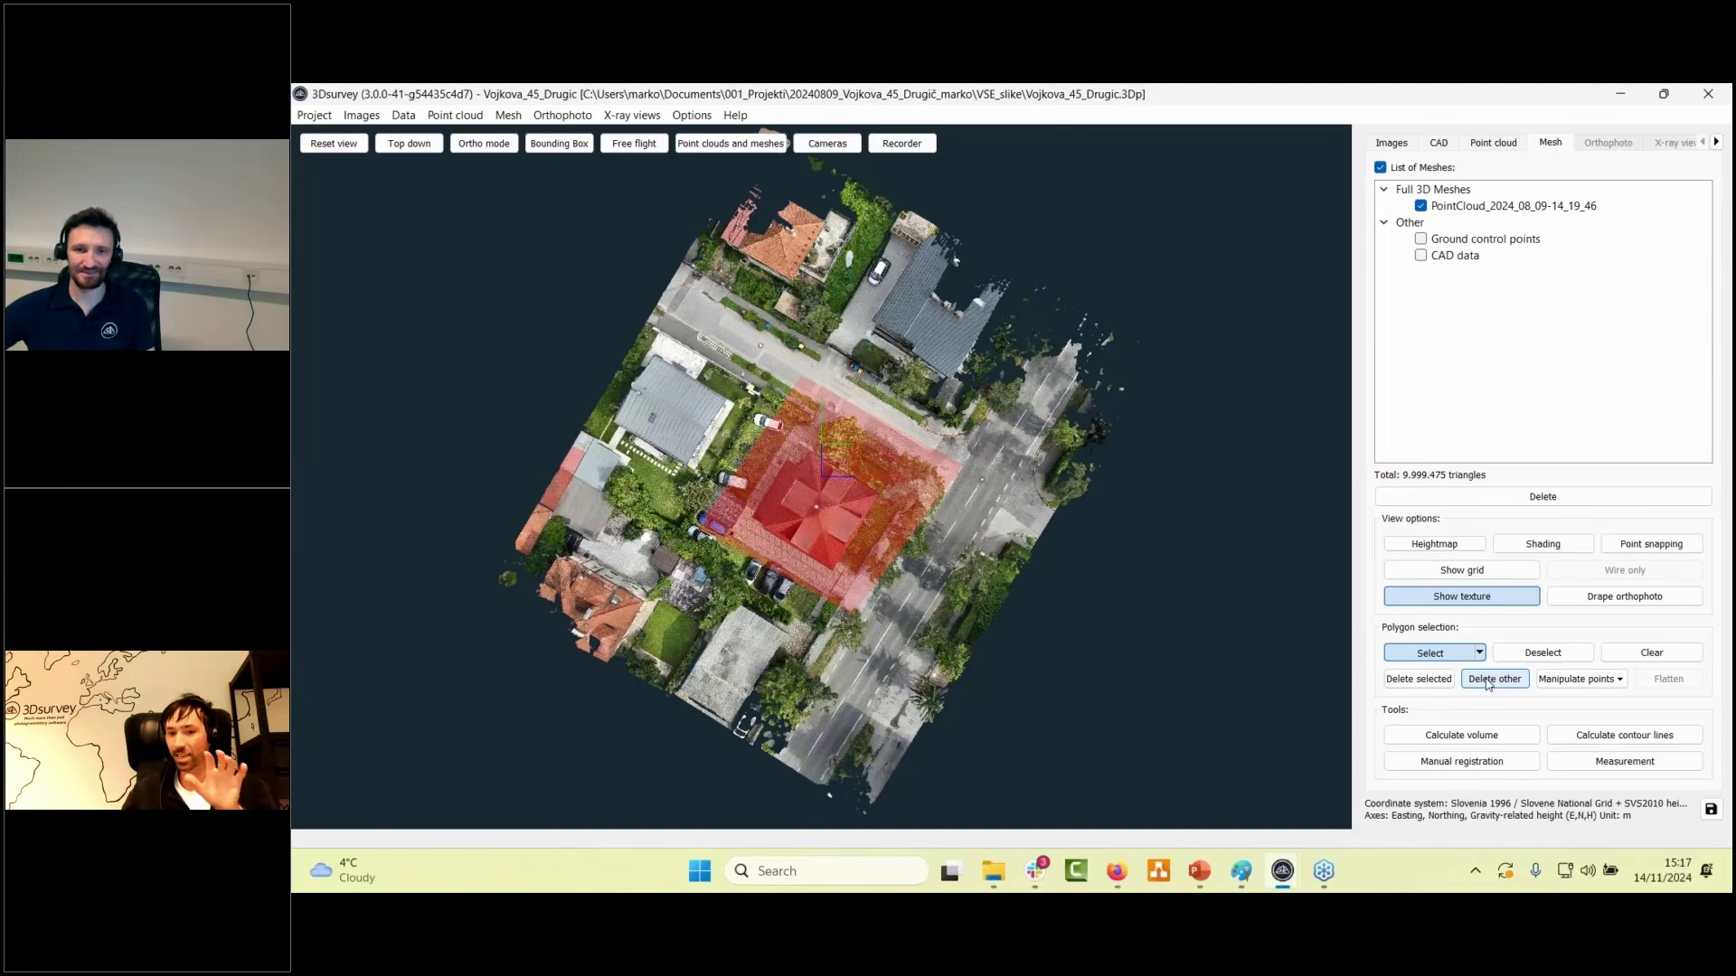
- Delete everything outside the selection and orbit around the cropped 2,903,500-triangle house mesh
left_click(1489, 685)
left_click_drag(848, 627, 795, 537)
right_click_drag(821, 573, 790, 468)
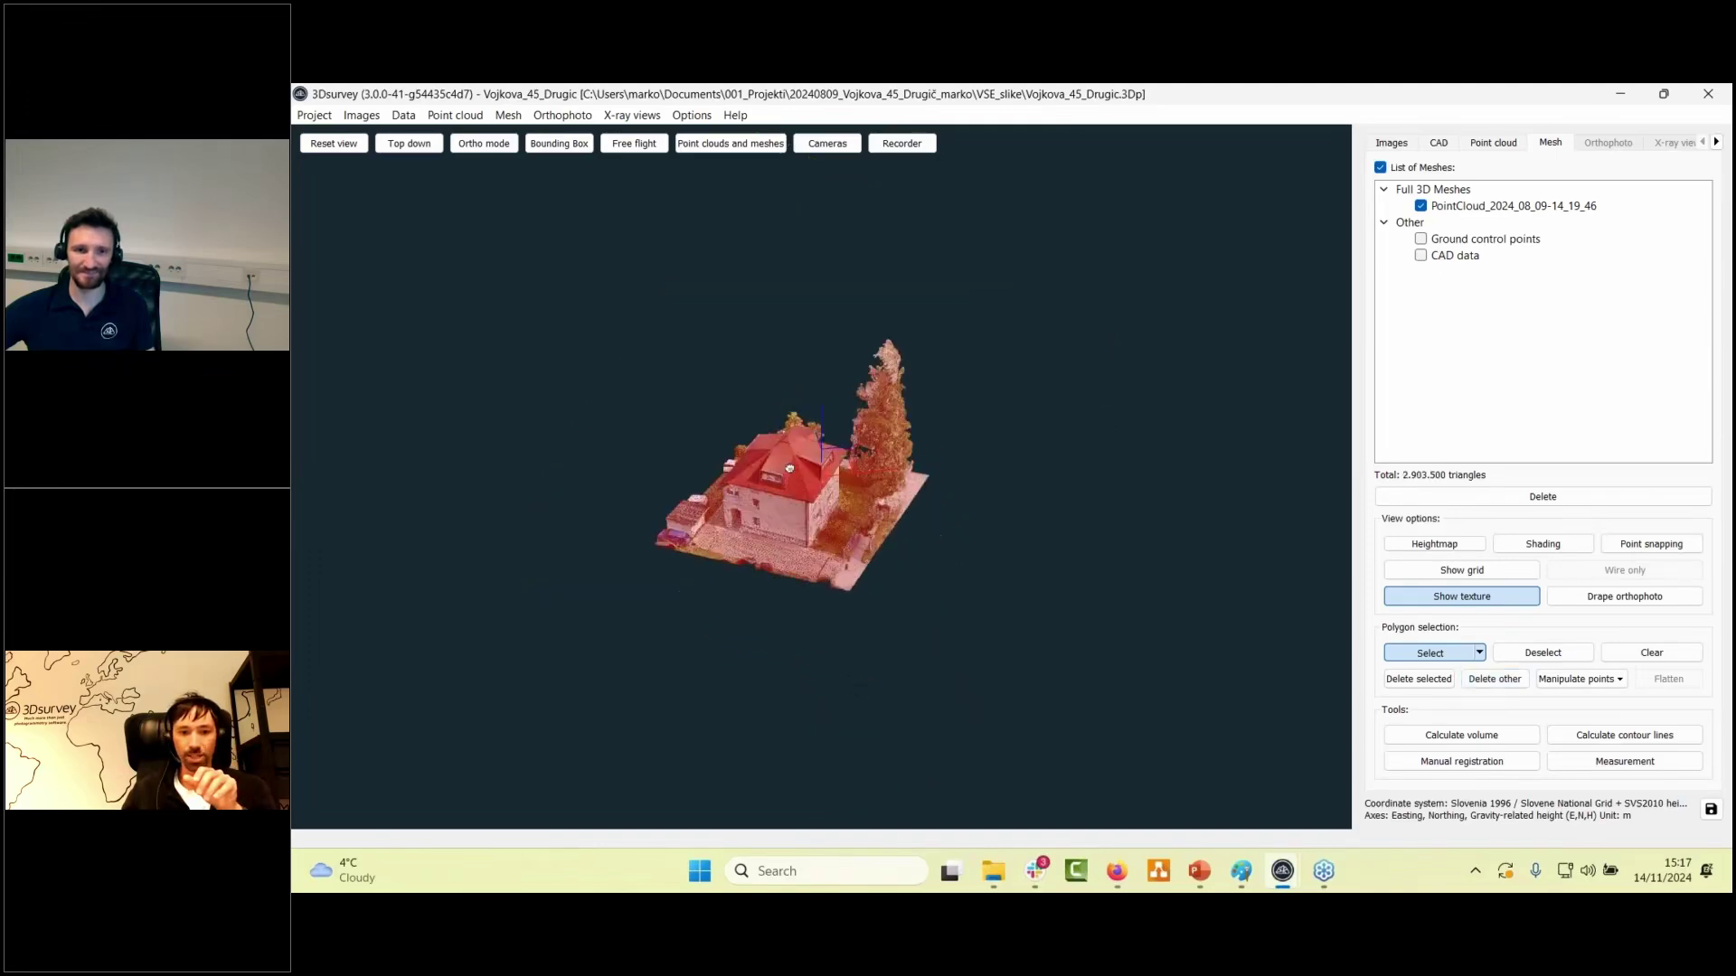
scroll(789, 469, "up", 6)
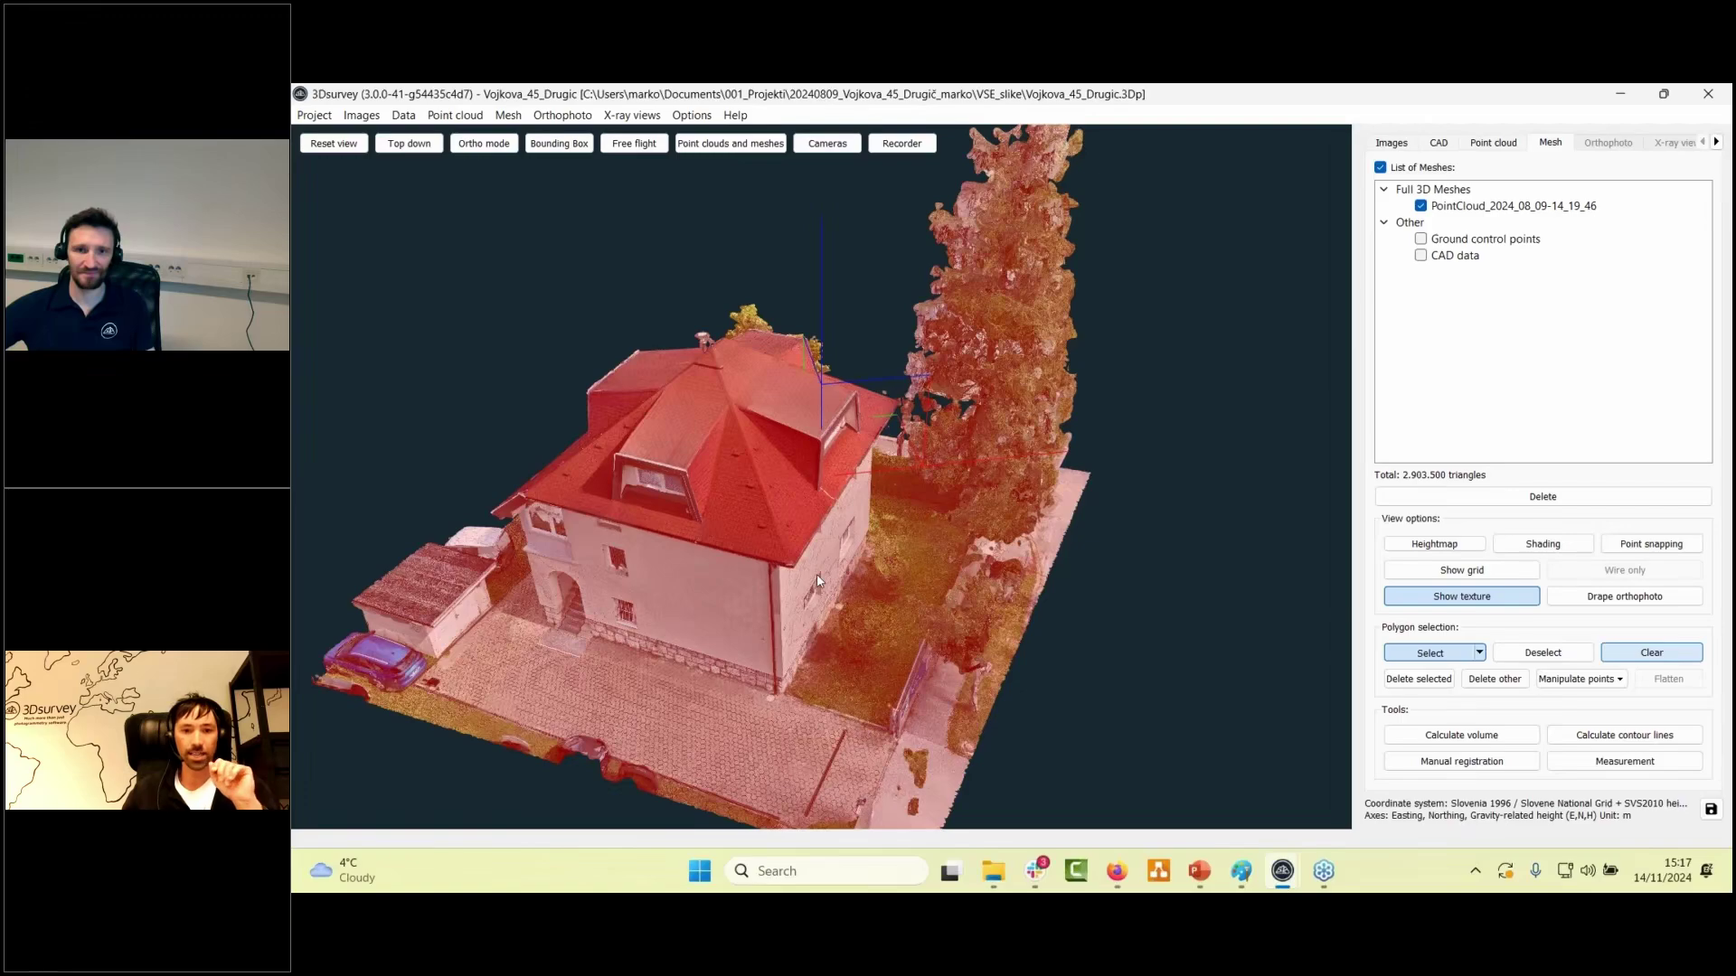
left_click_drag(817, 575, 1014, 508)
left_click_drag(1218, 592, 859, 673)
scroll(851, 629, "up", 5)
scroll(859, 674, "down", 3)
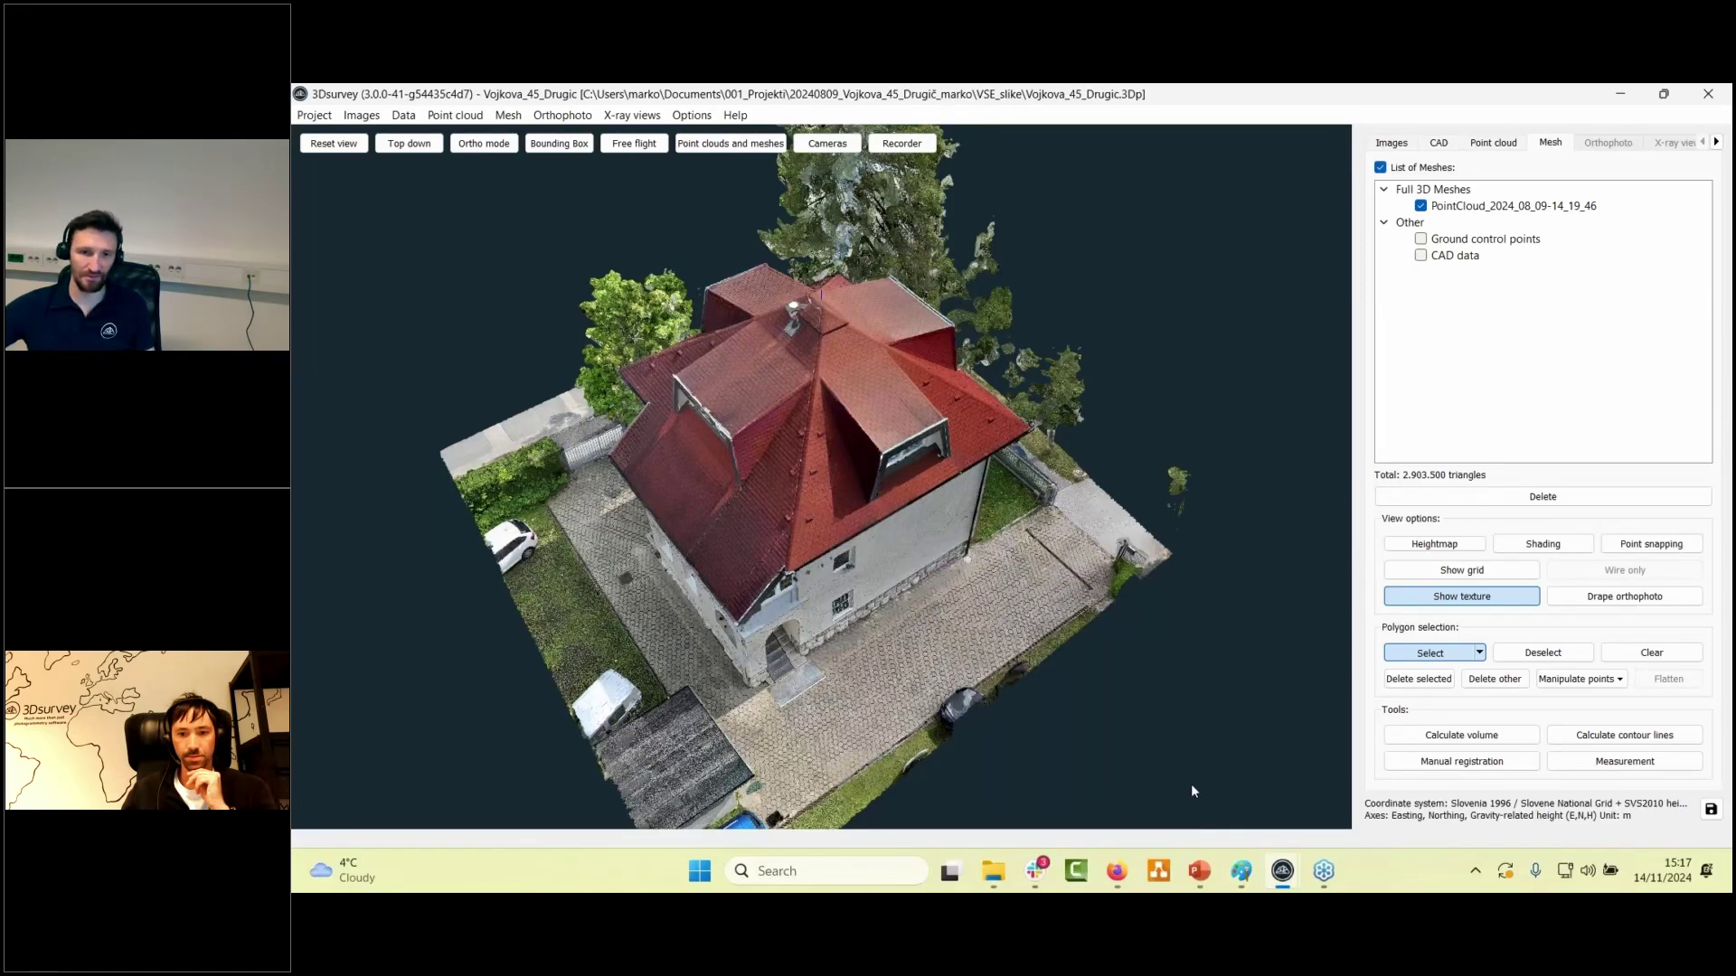
left_click(1485, 207)
right_click(1485, 207)
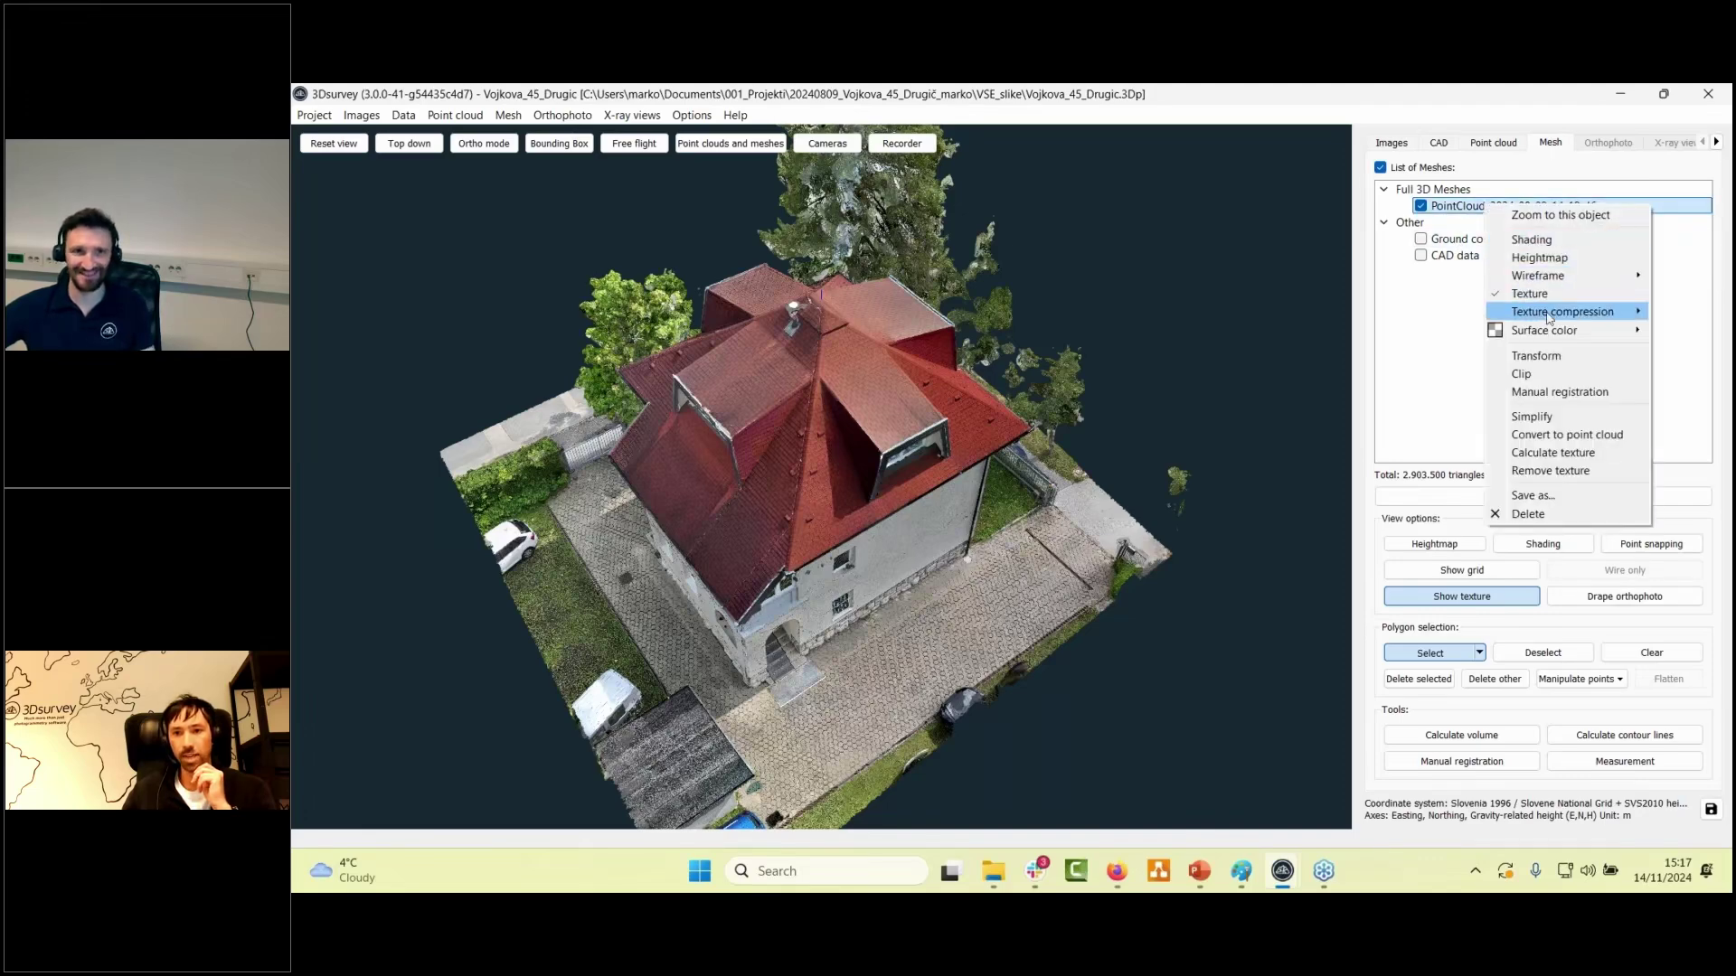
left_click(1560, 382)
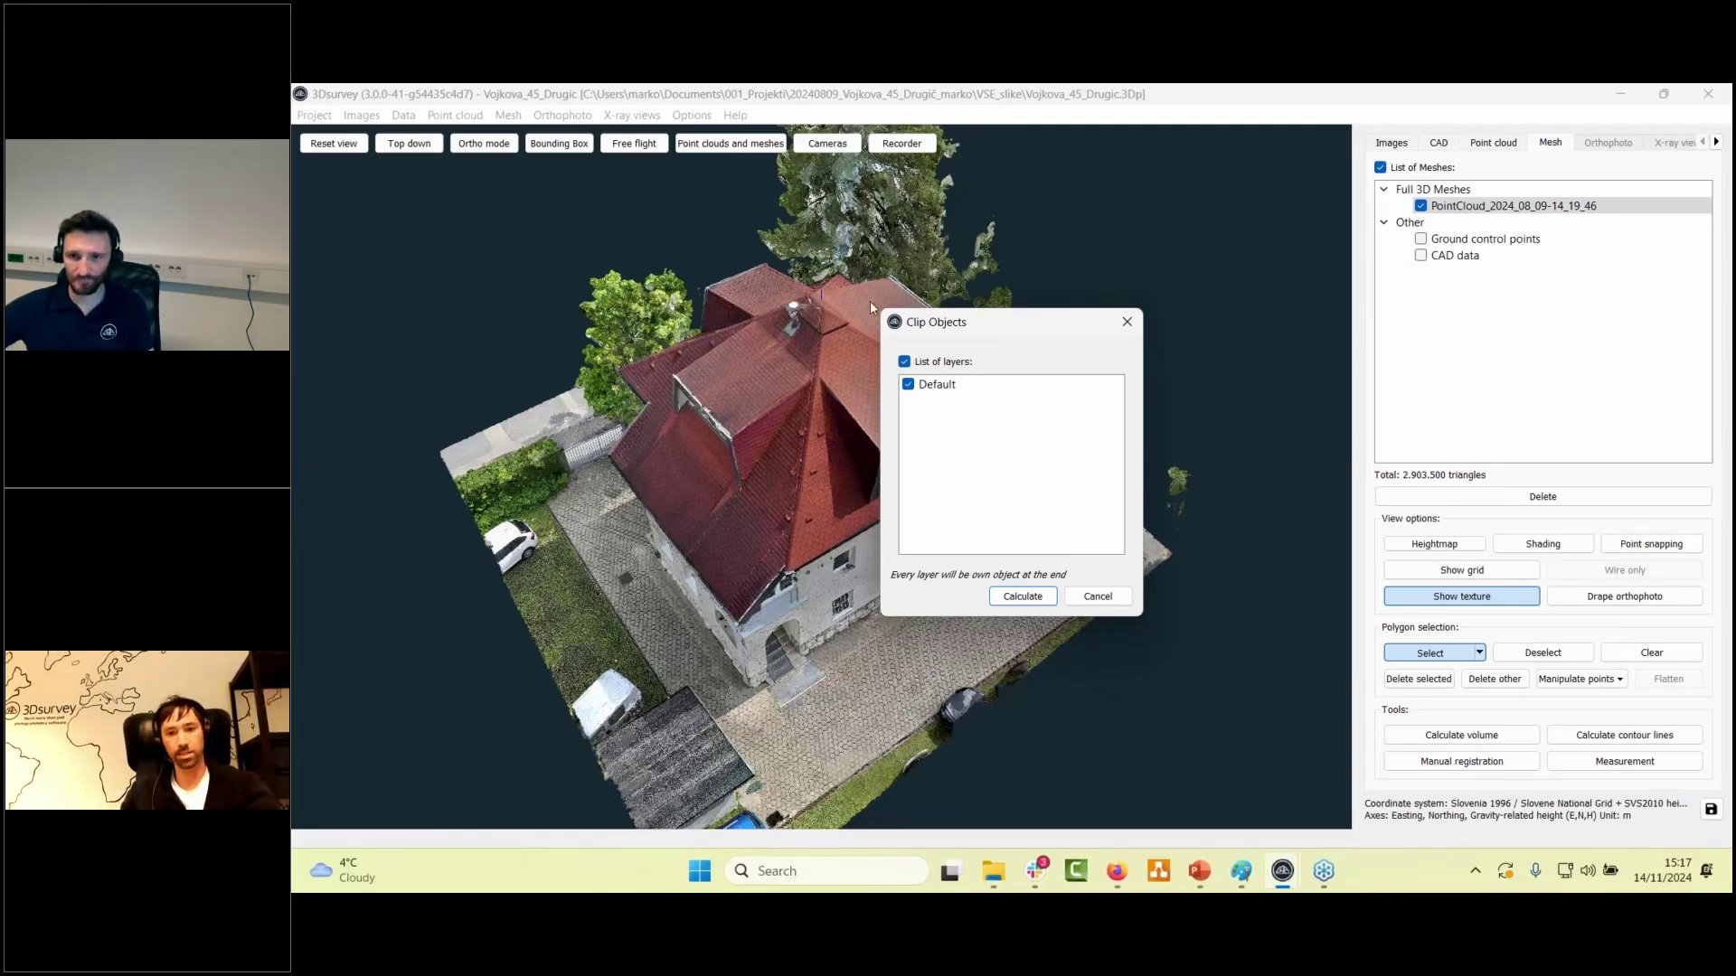
left_click_drag(988, 322, 704, 336)
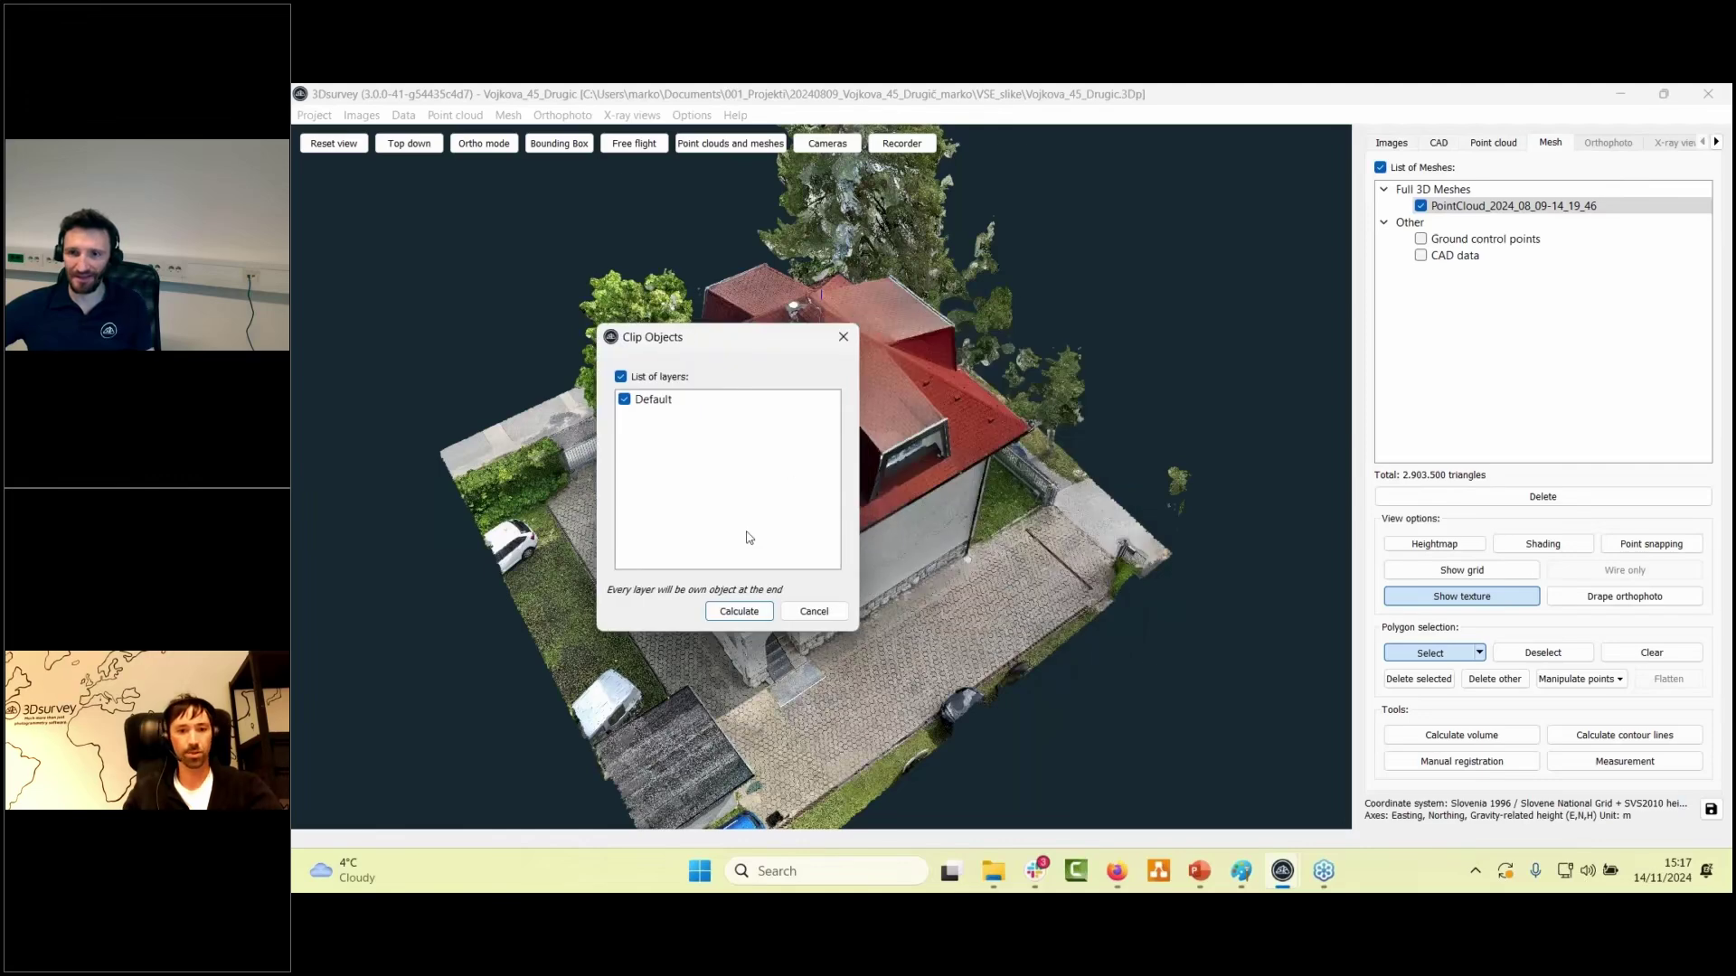
left_click(809, 612)
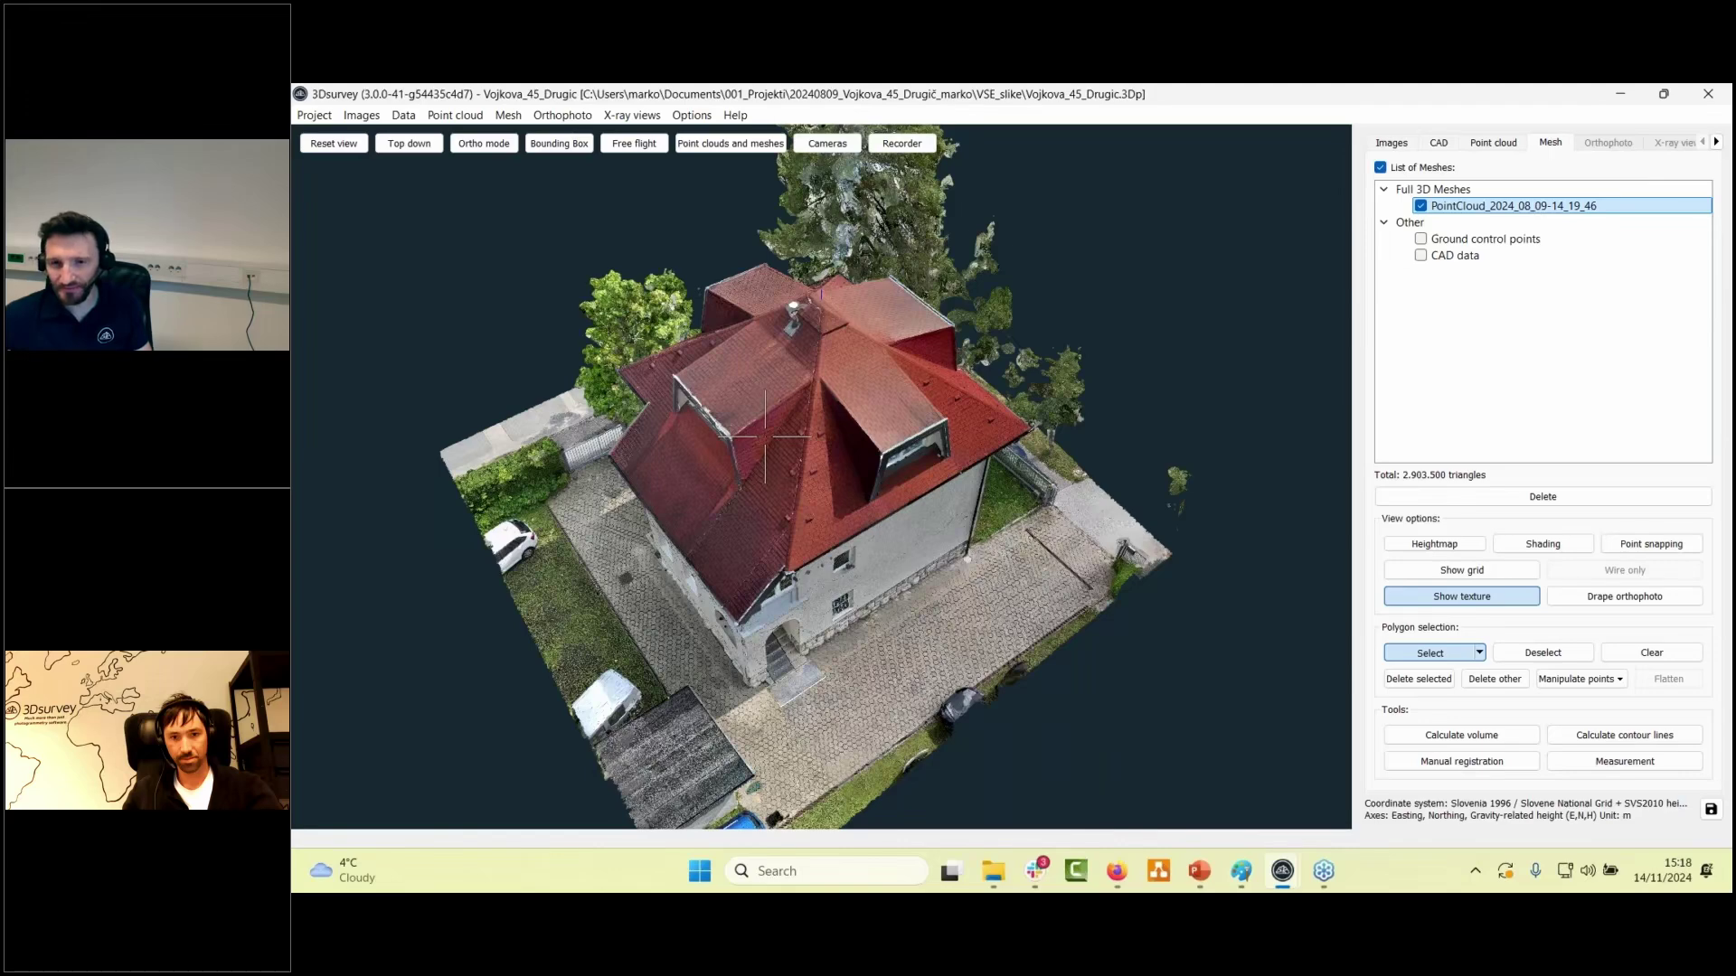
left_click_drag(764, 436, 811, 423)
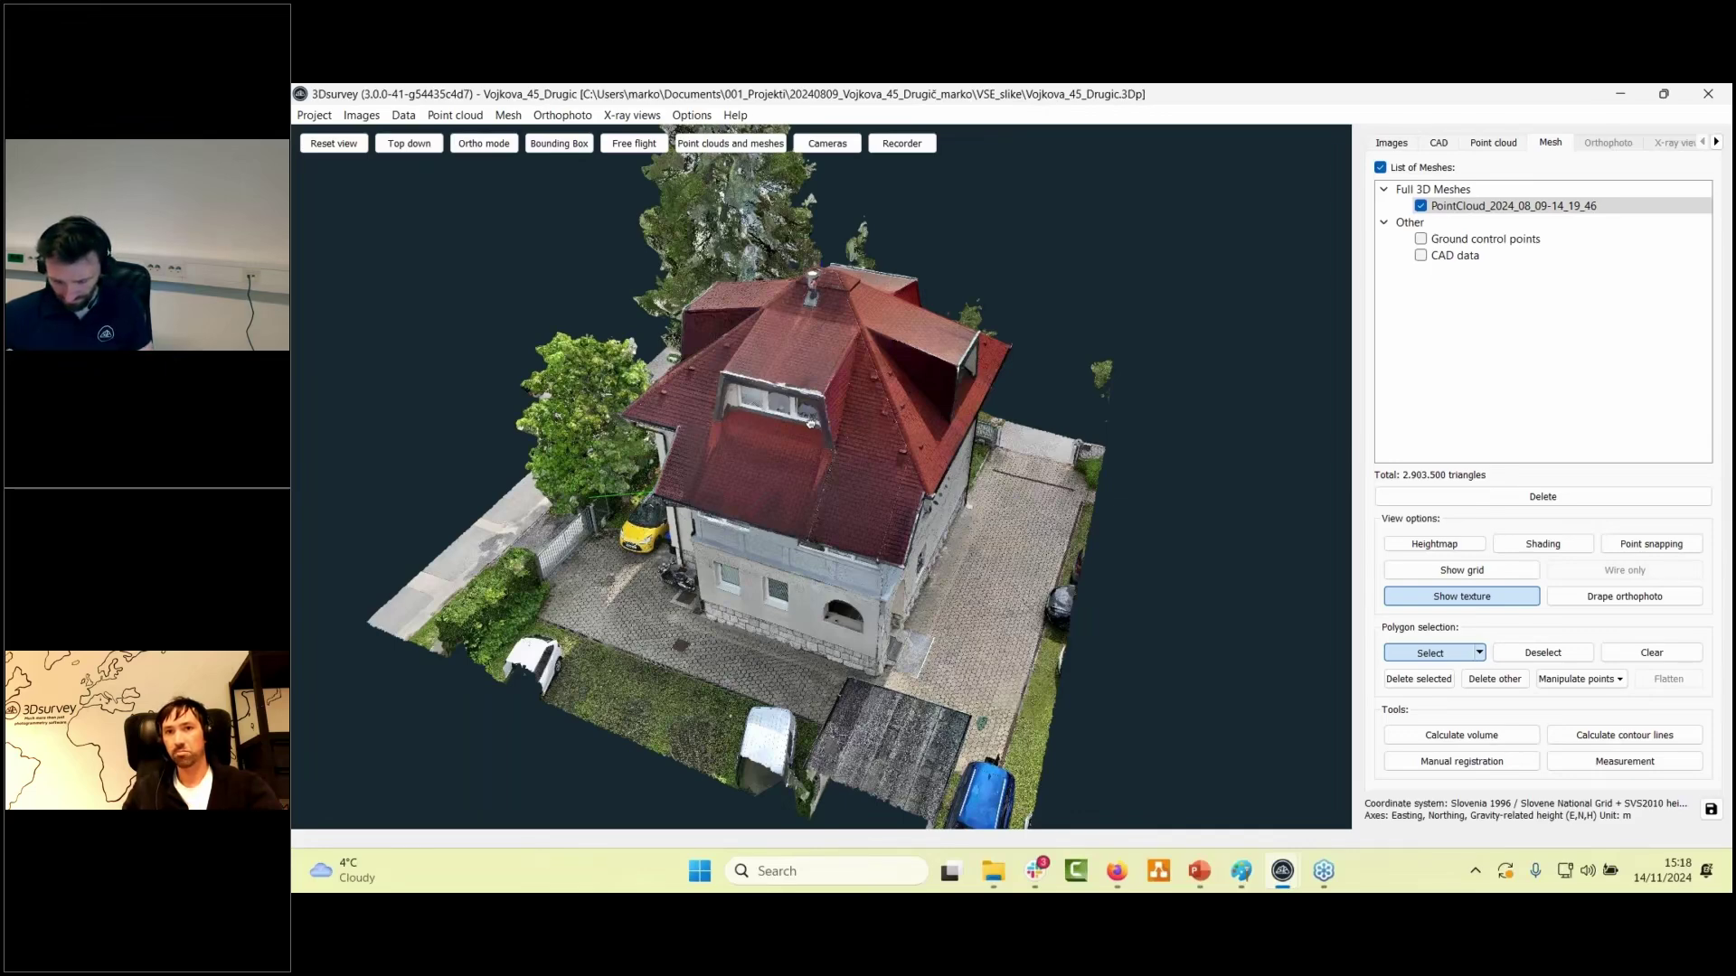
left_click(513, 122)
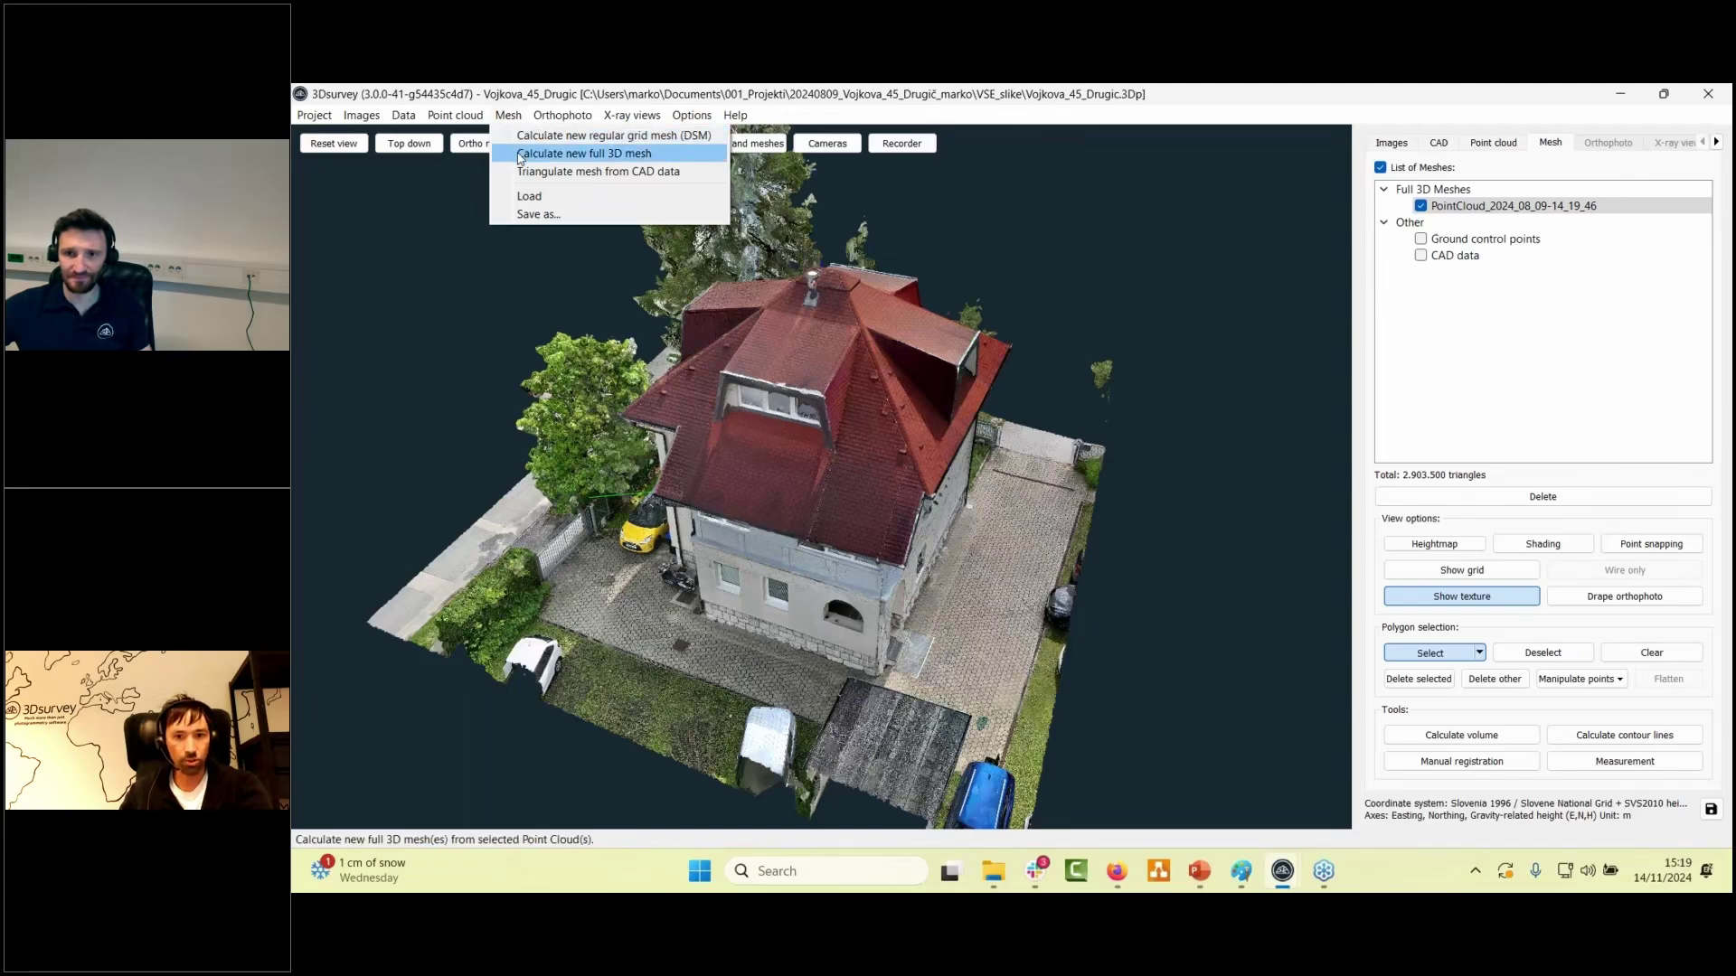
left_click(521, 157)
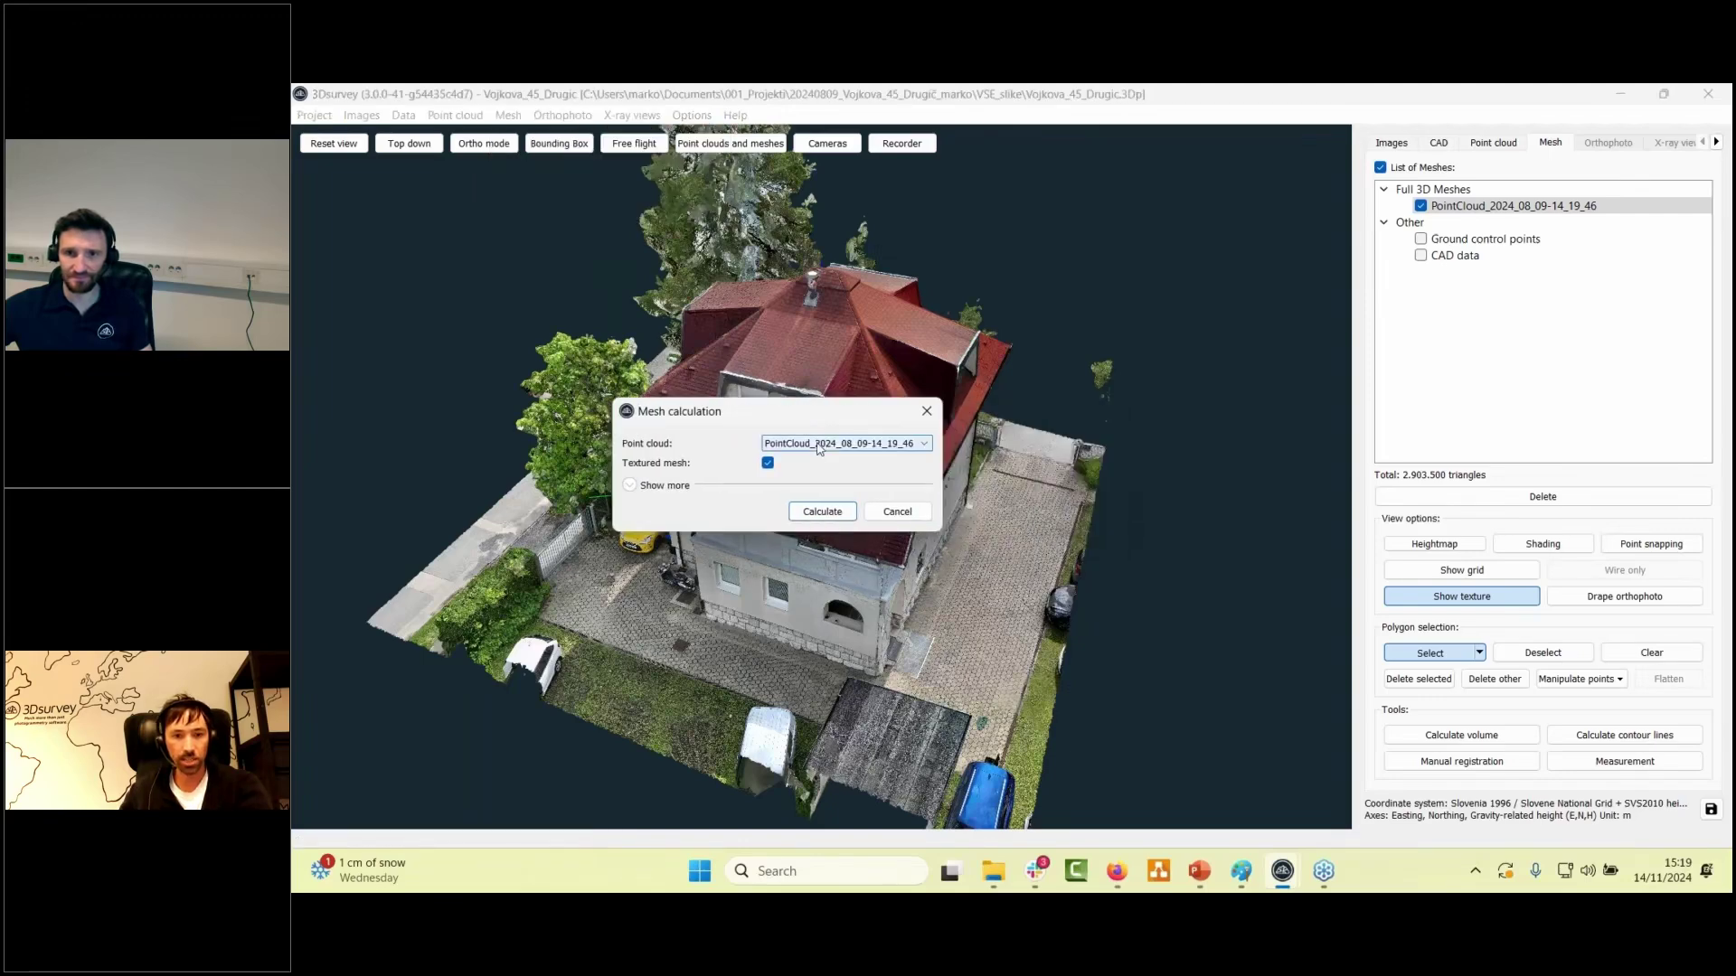
left_click(669, 486)
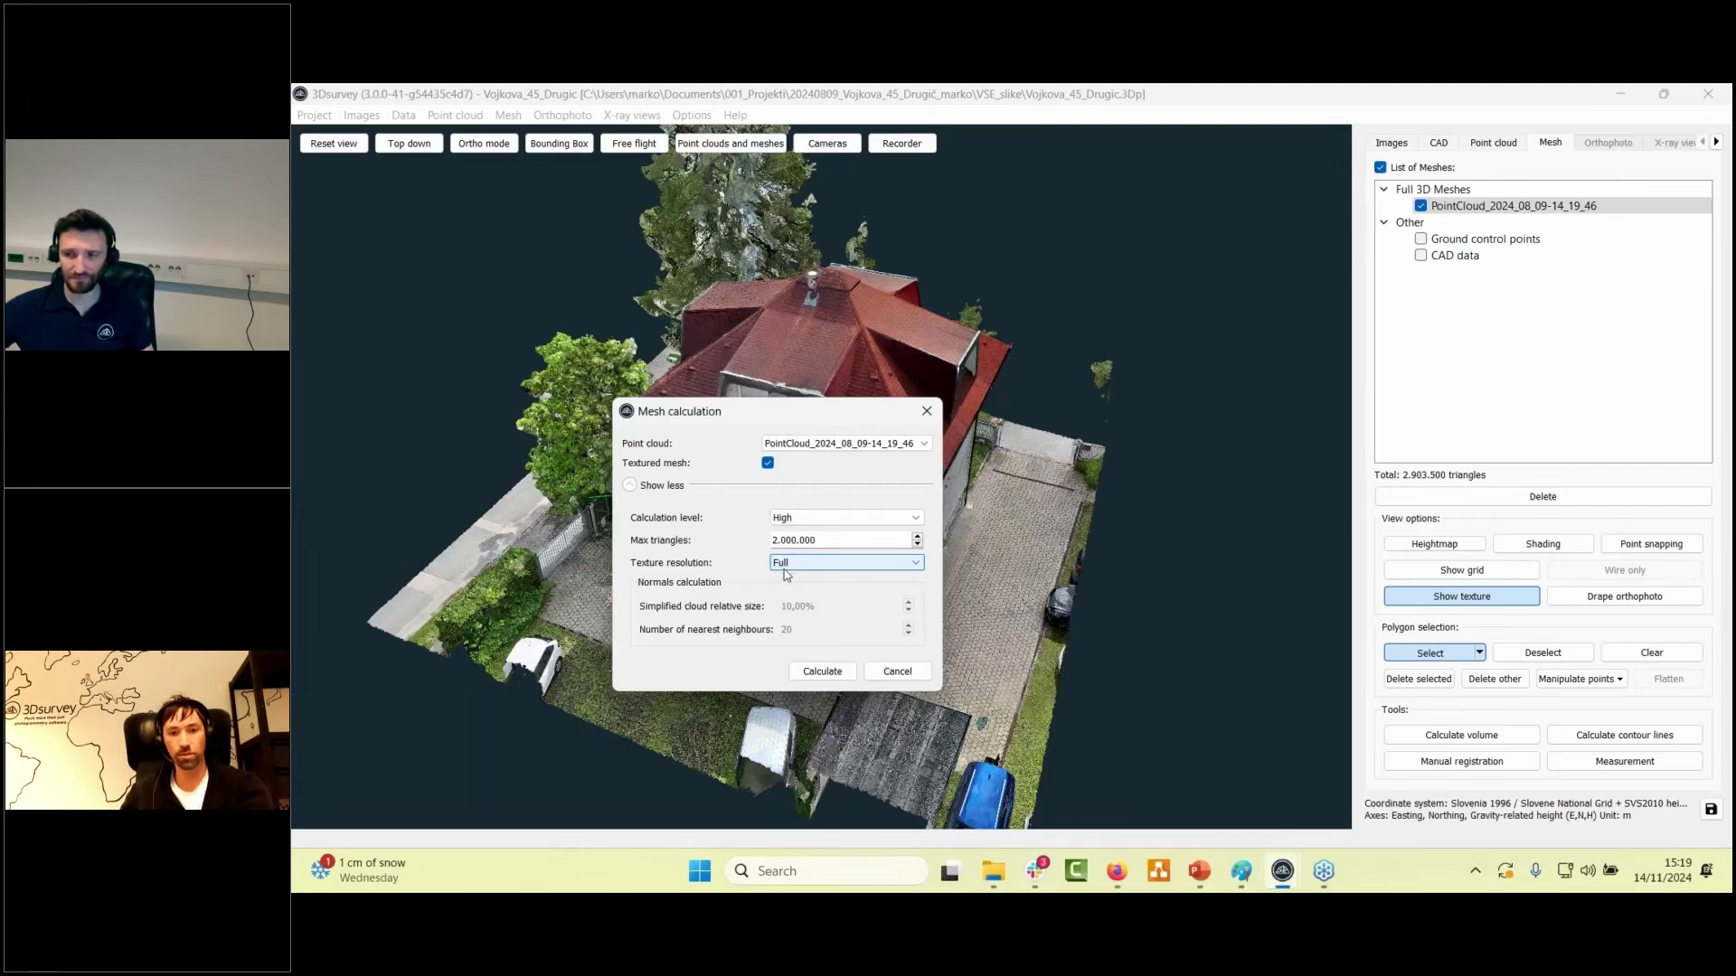
left_click(768, 464)
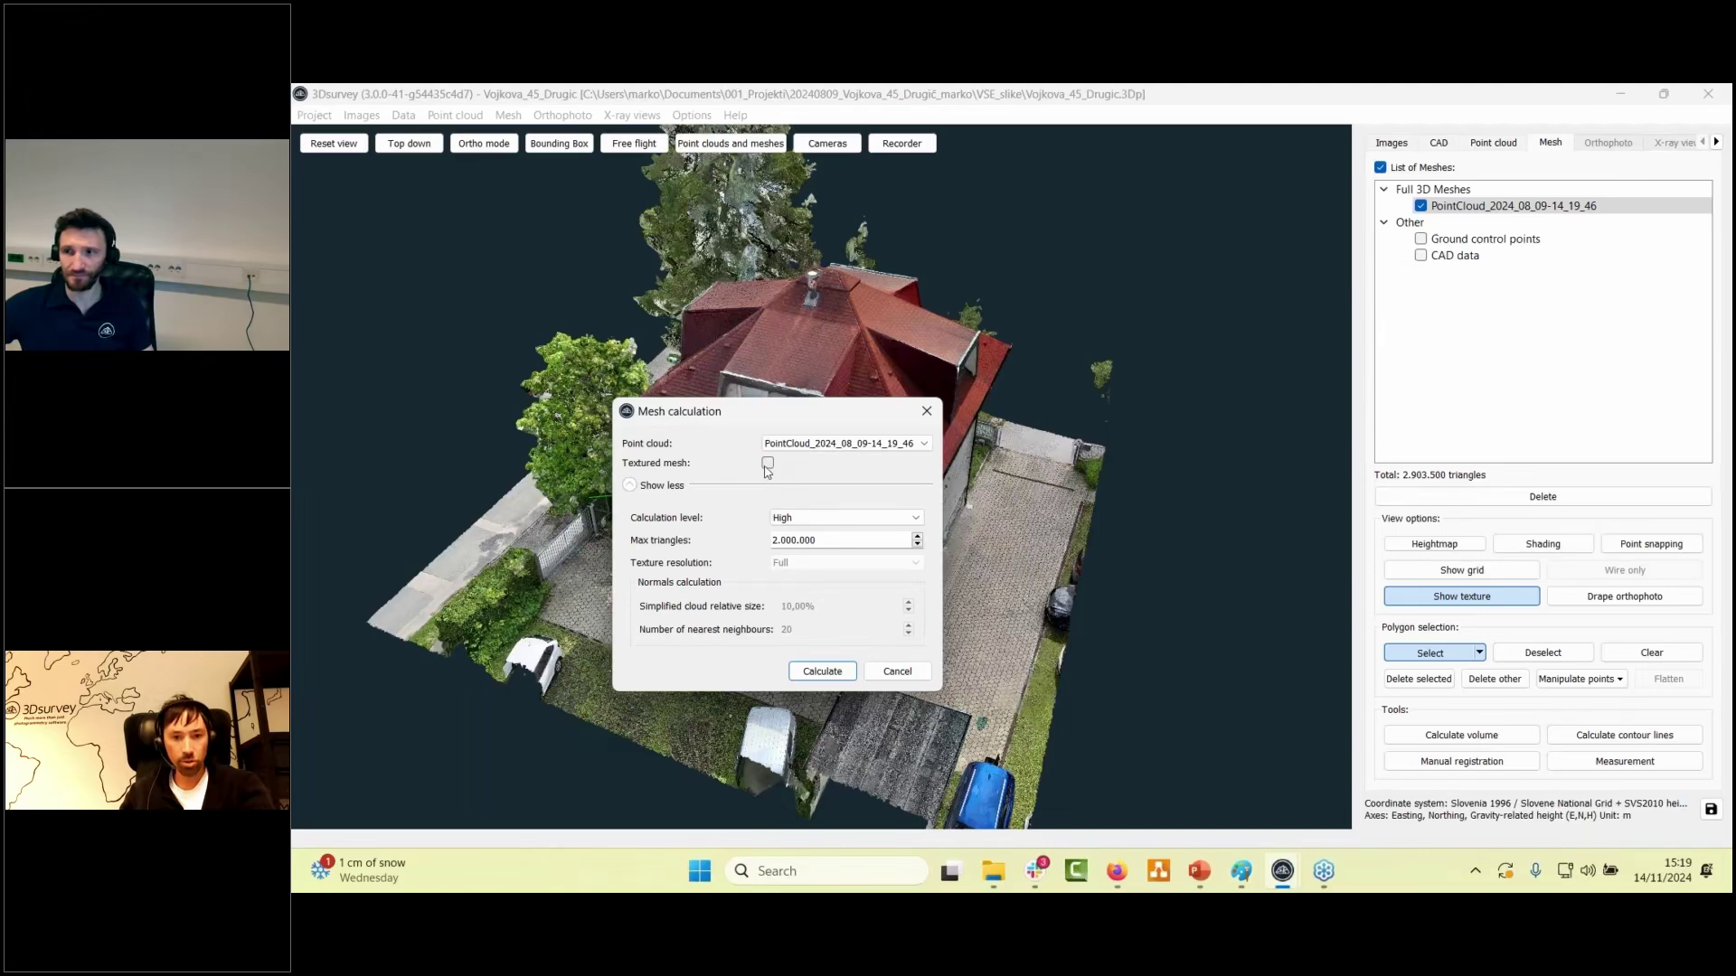
left_click(768, 464)
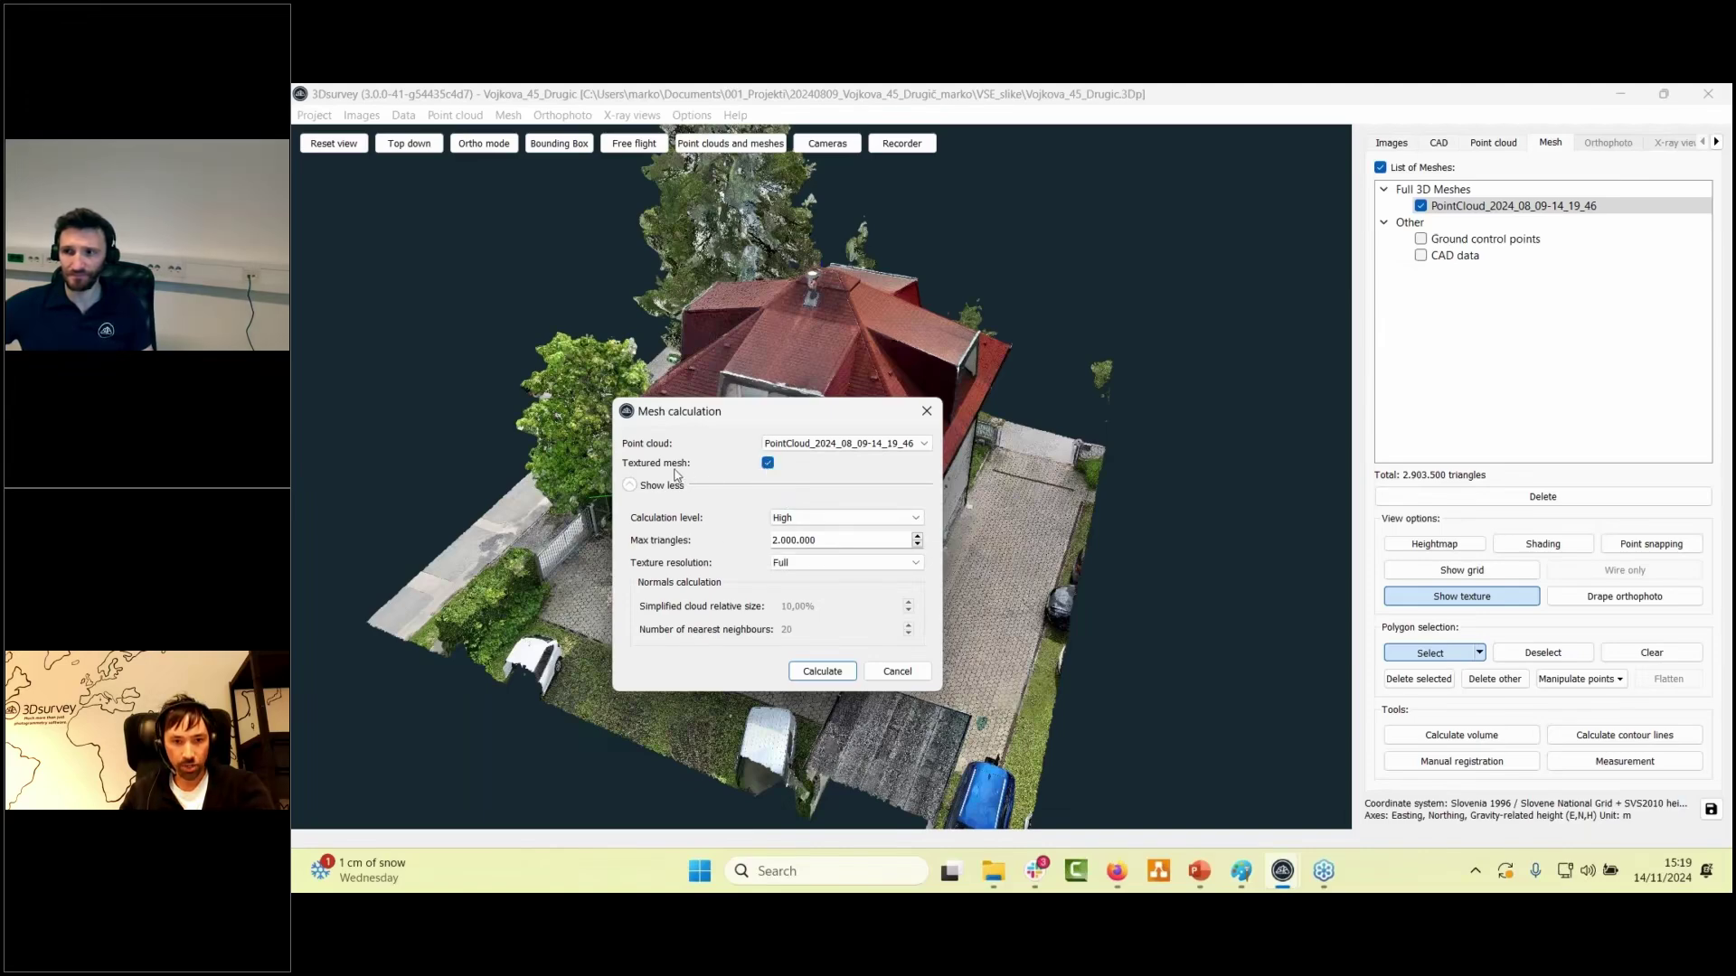
left_click(767, 464)
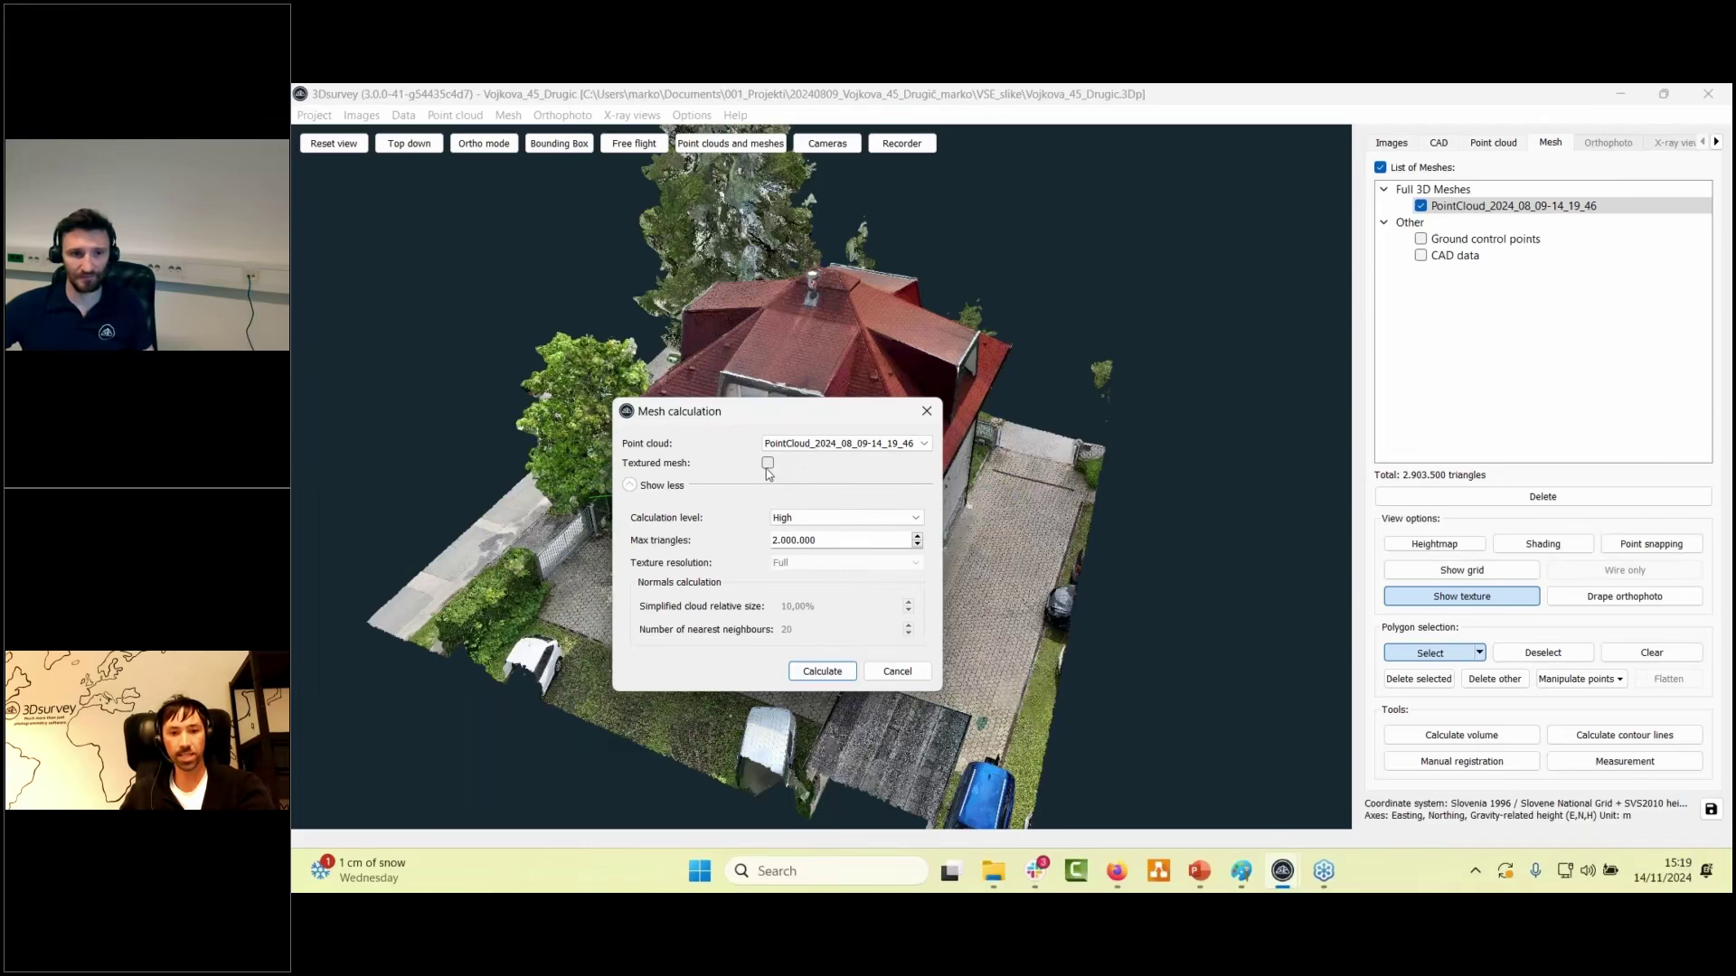
left_click(768, 465)
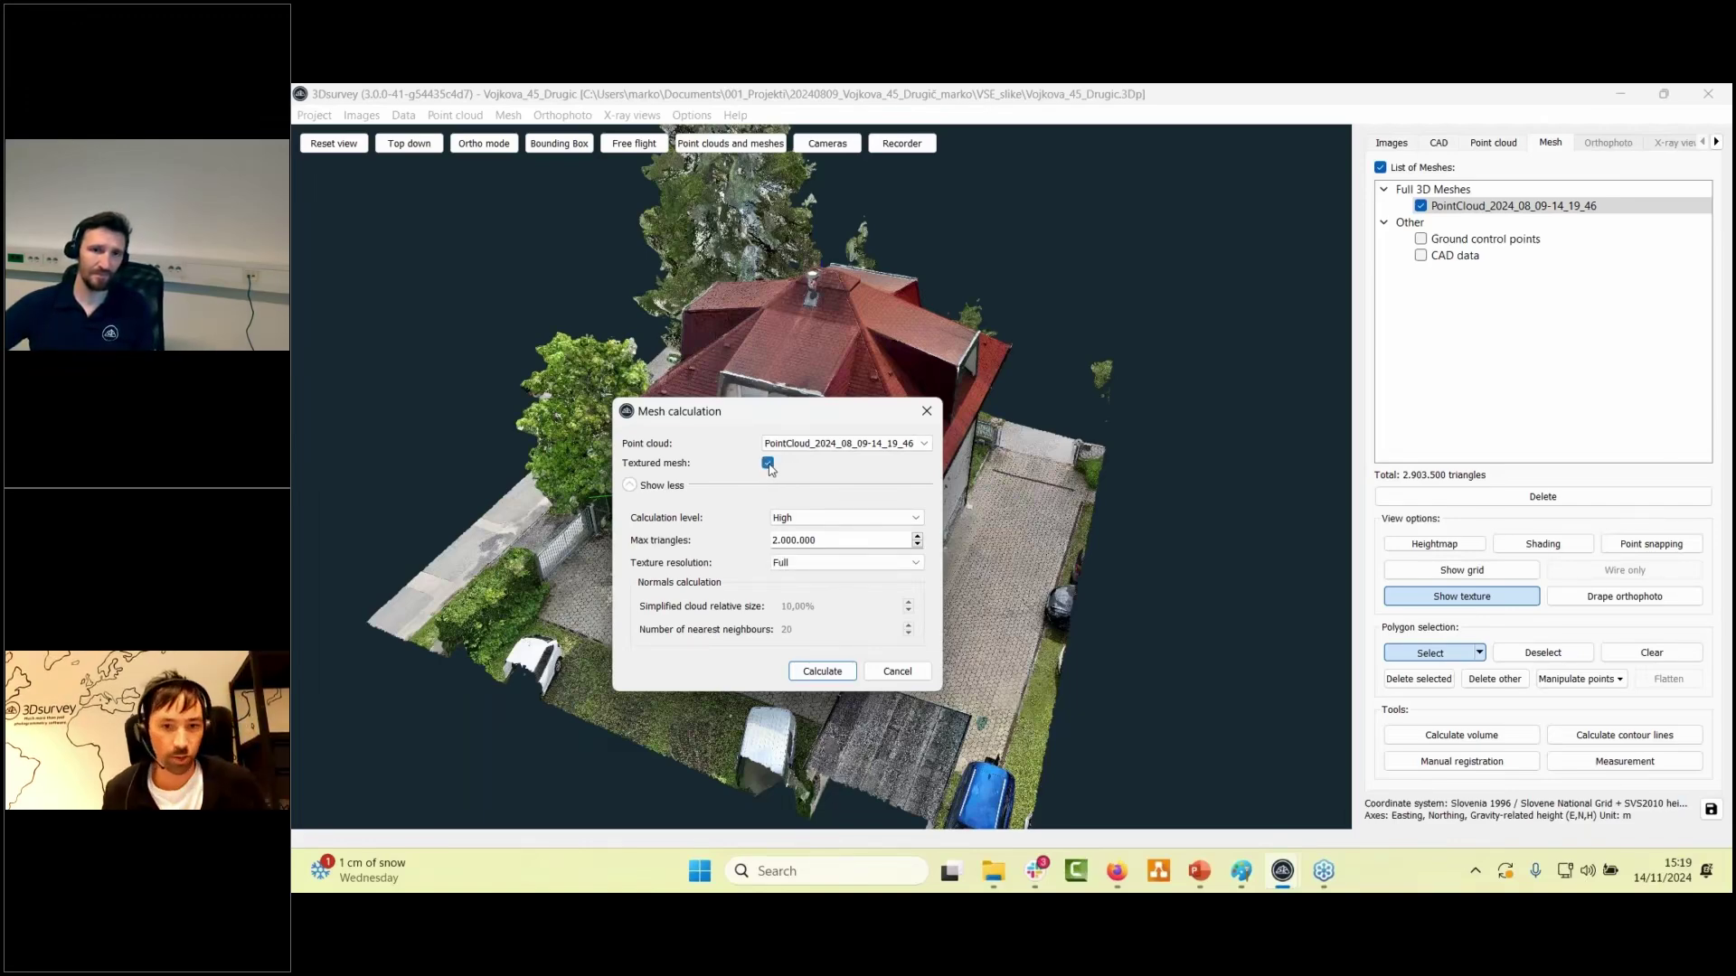
left_click(769, 463)
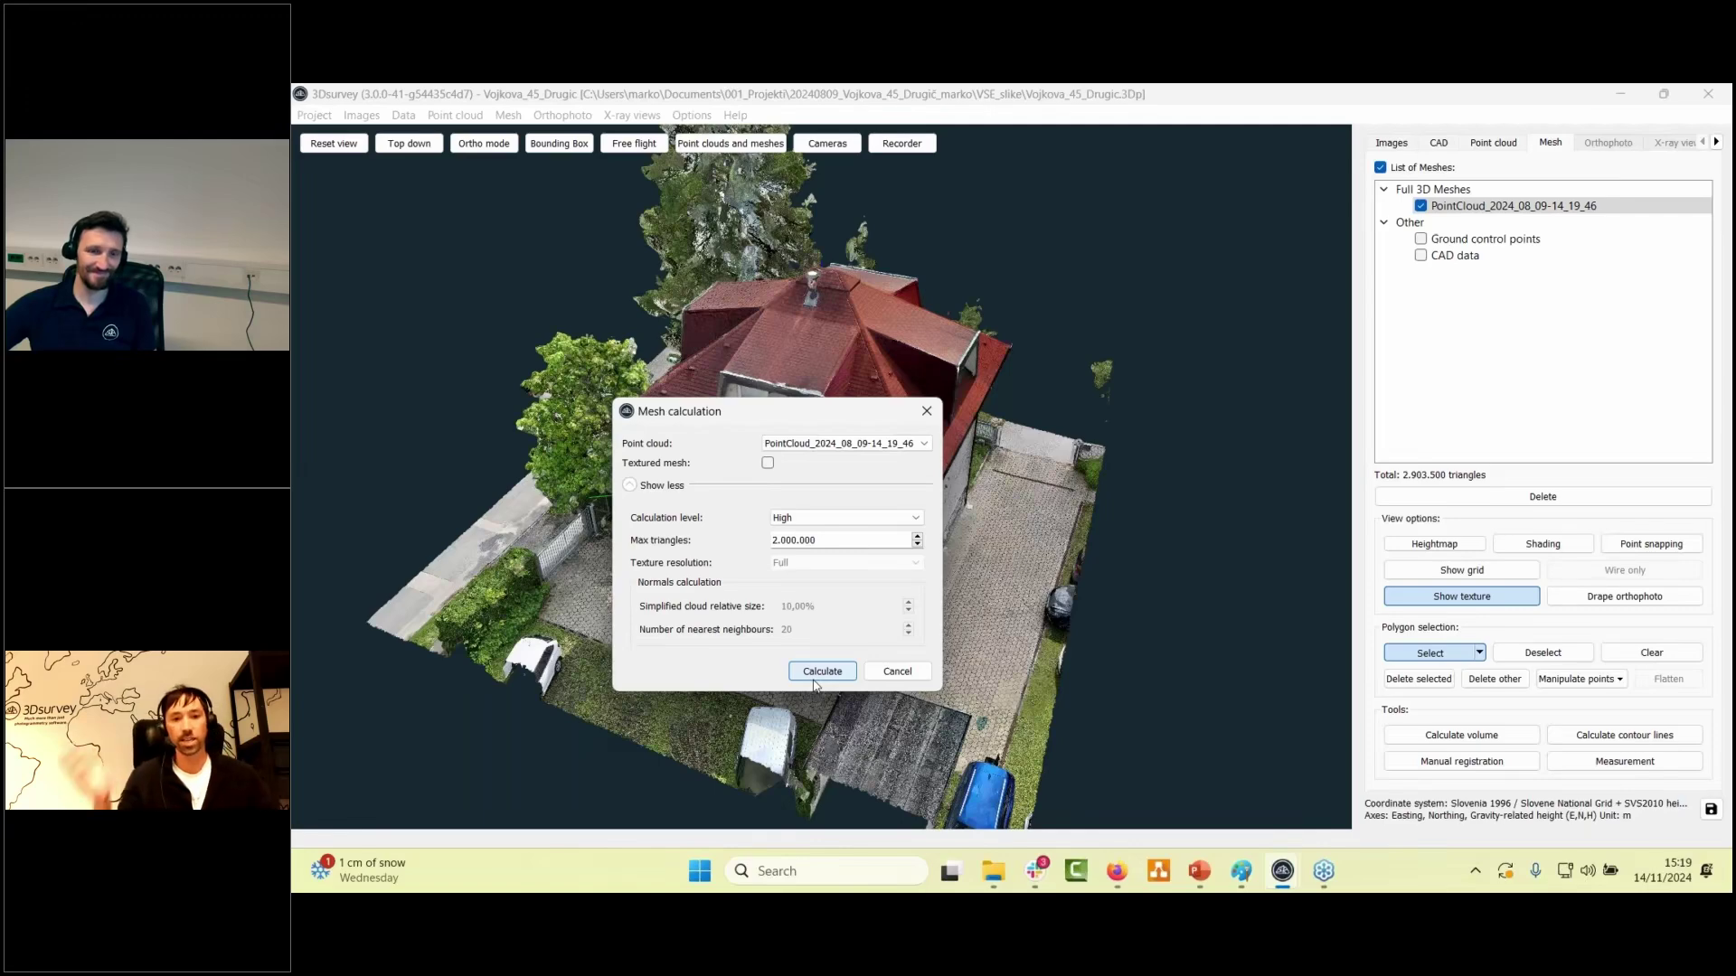
left_click(925, 412)
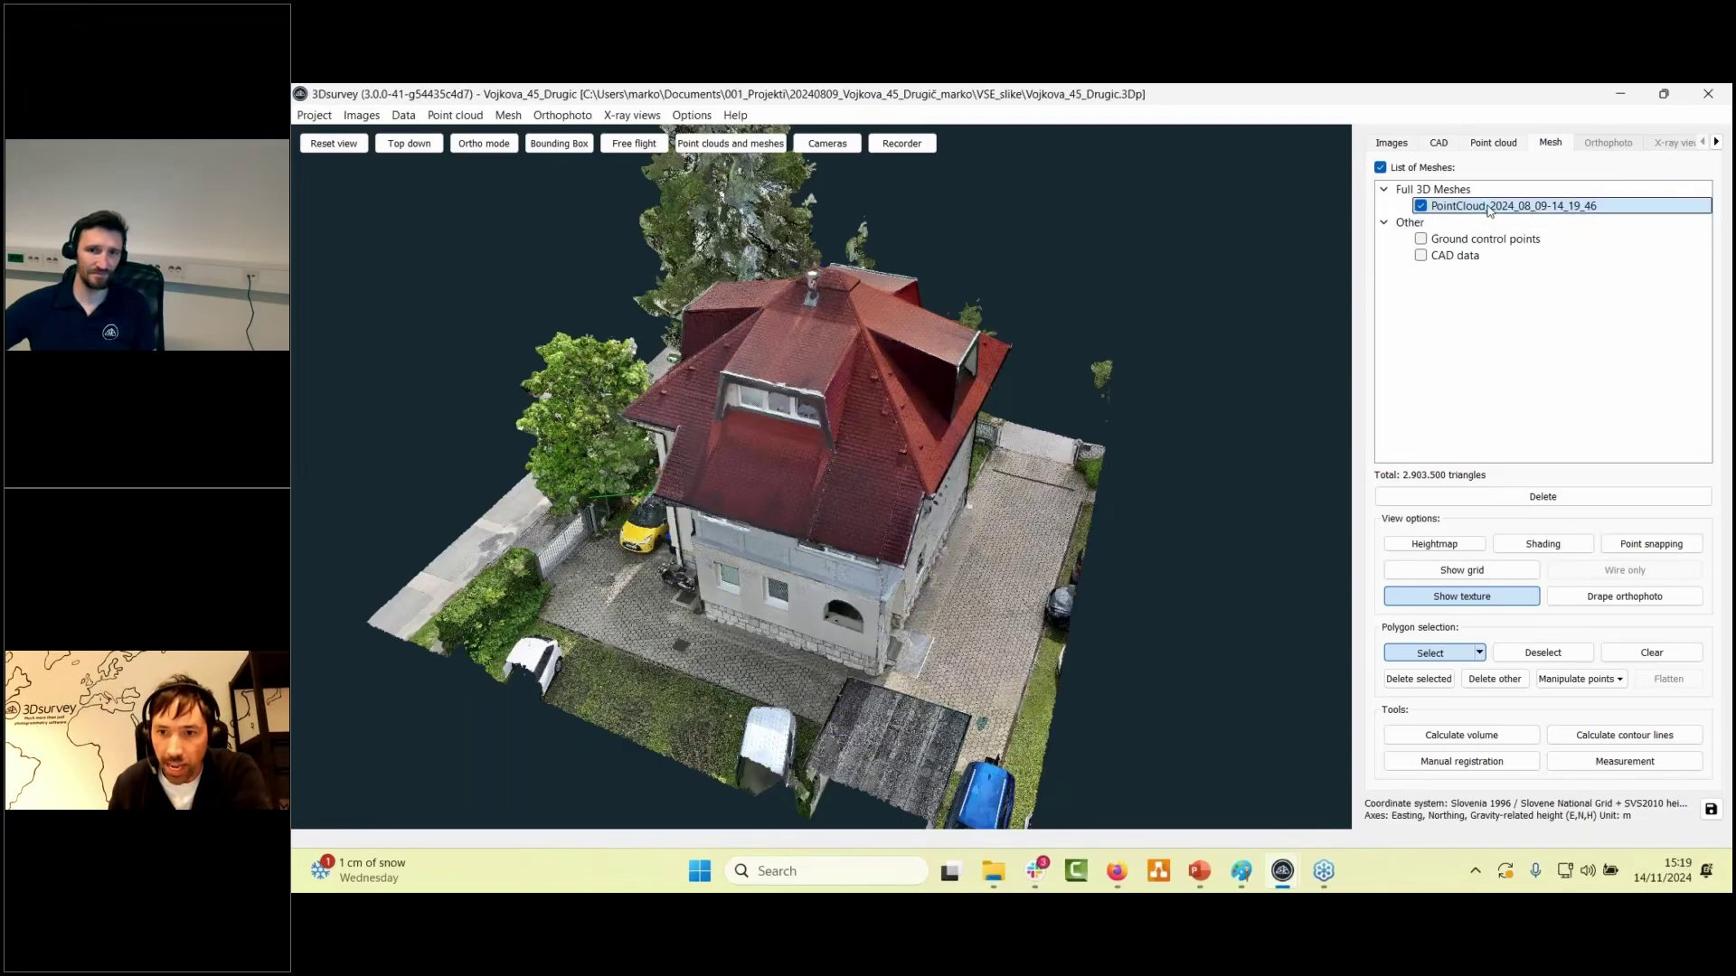
- Choose Calculate texture for the PointCloud house mesh, with texture resolution set to Full
right_click(1490, 210)
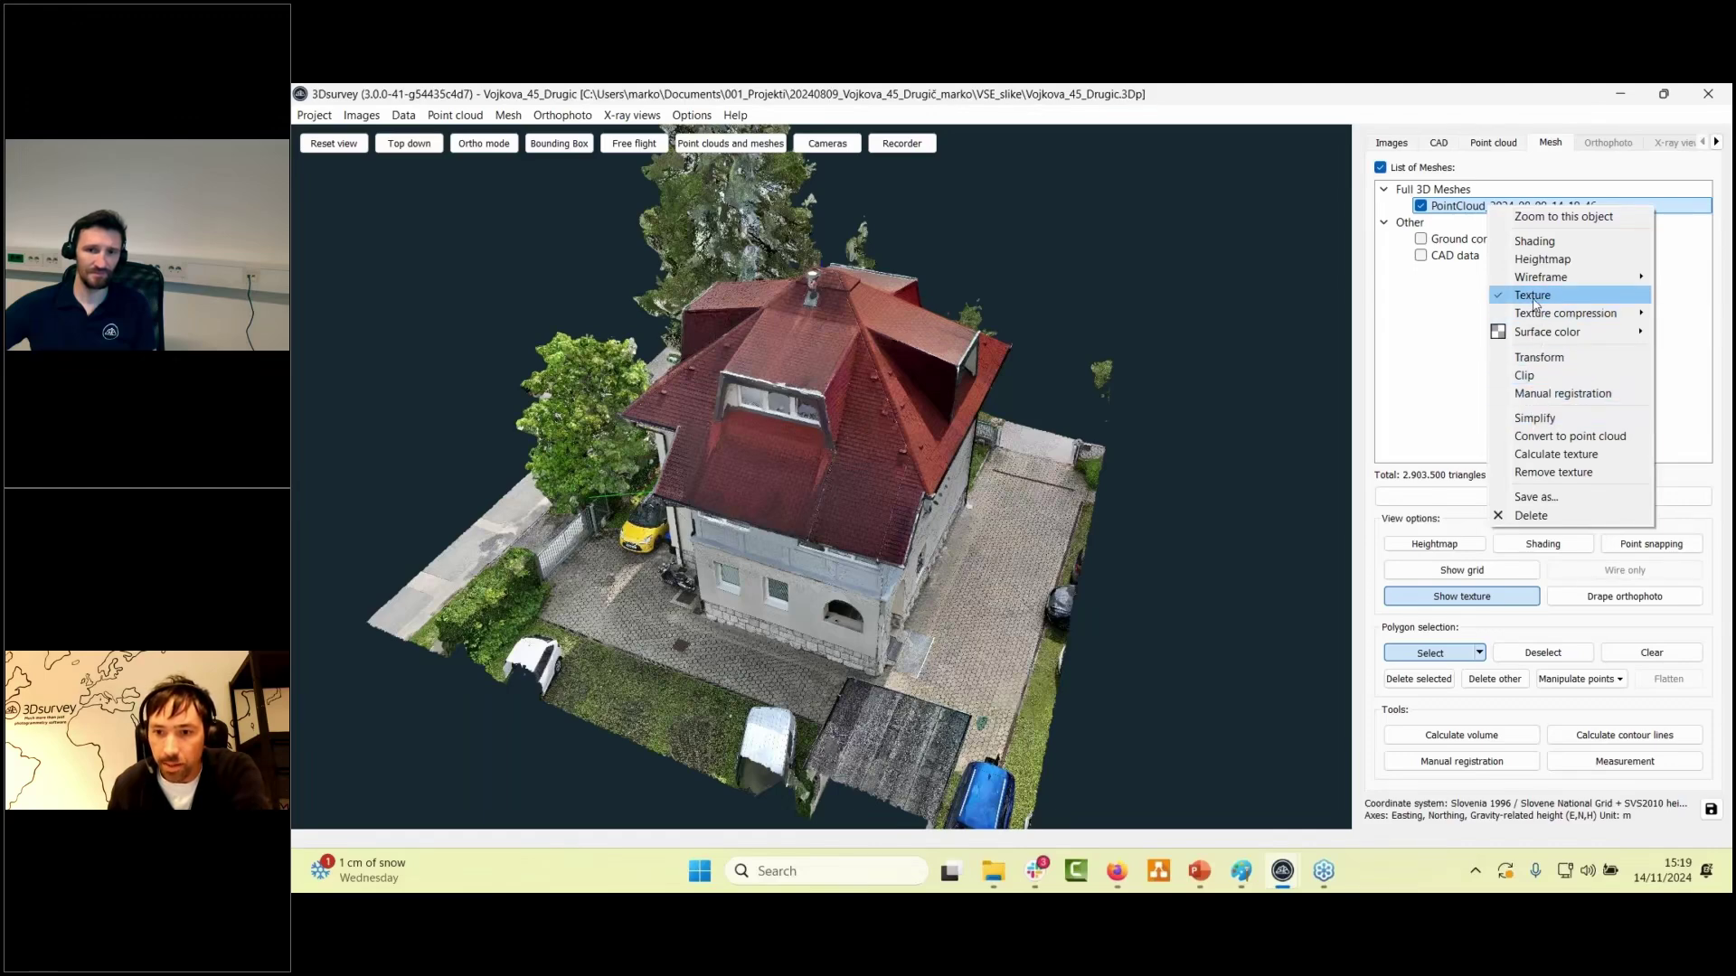
left_click(1531, 455)
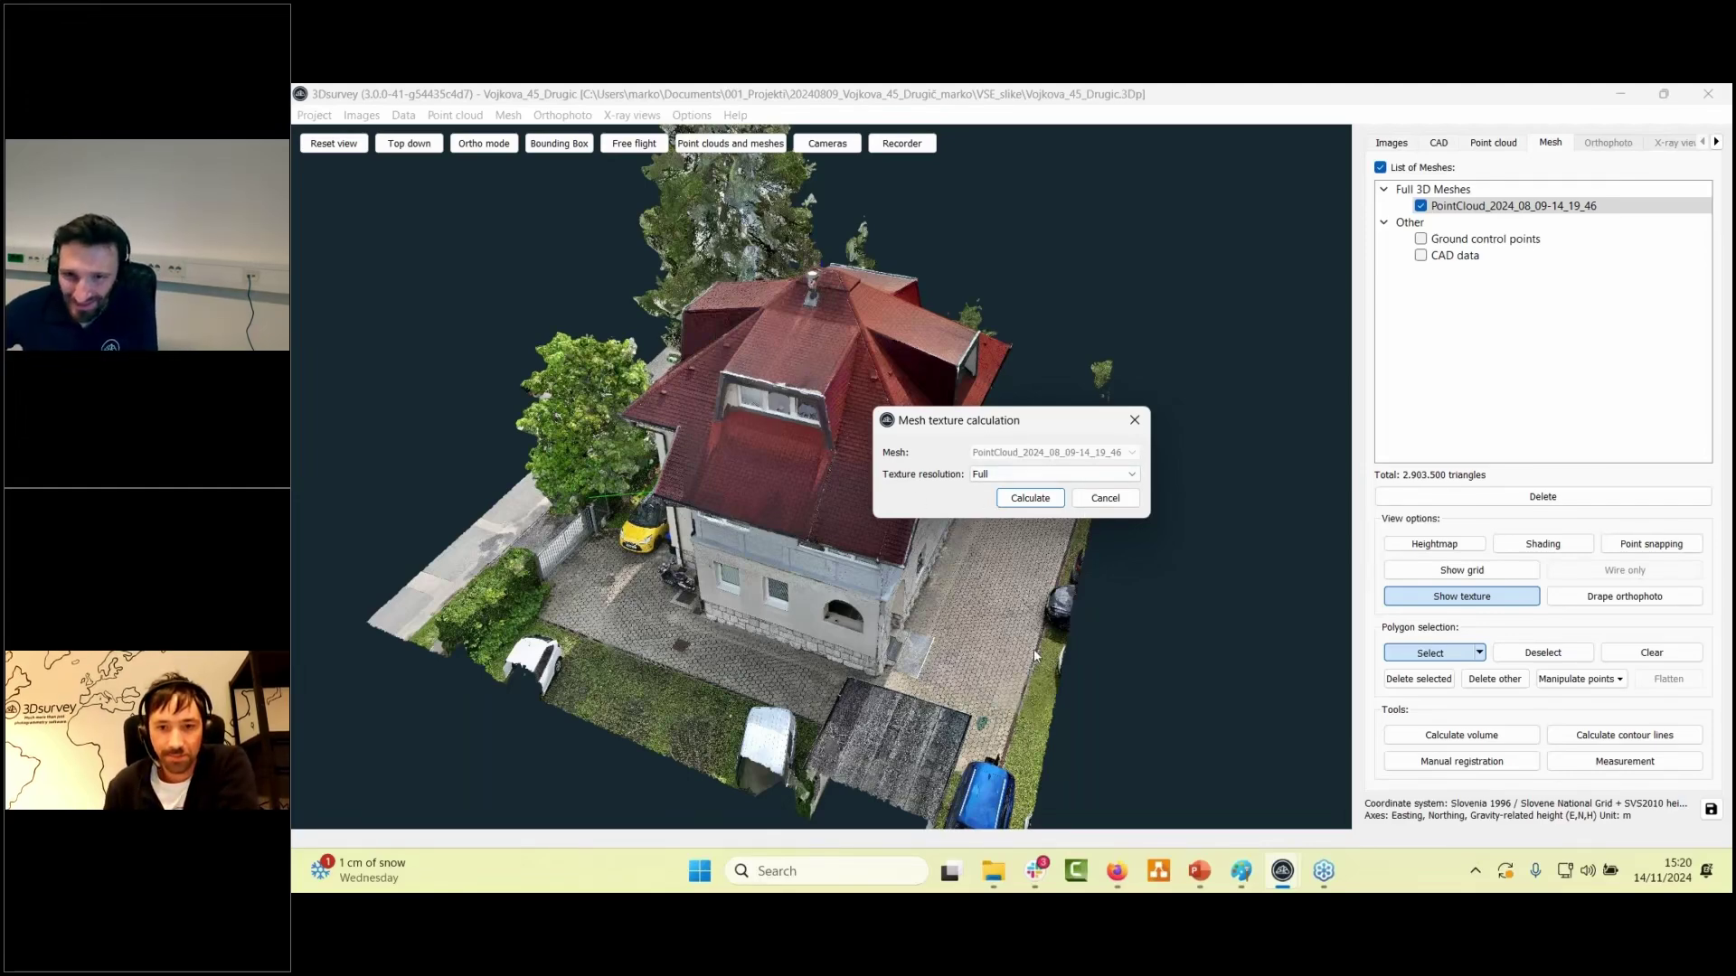
left_click(1309, 159)
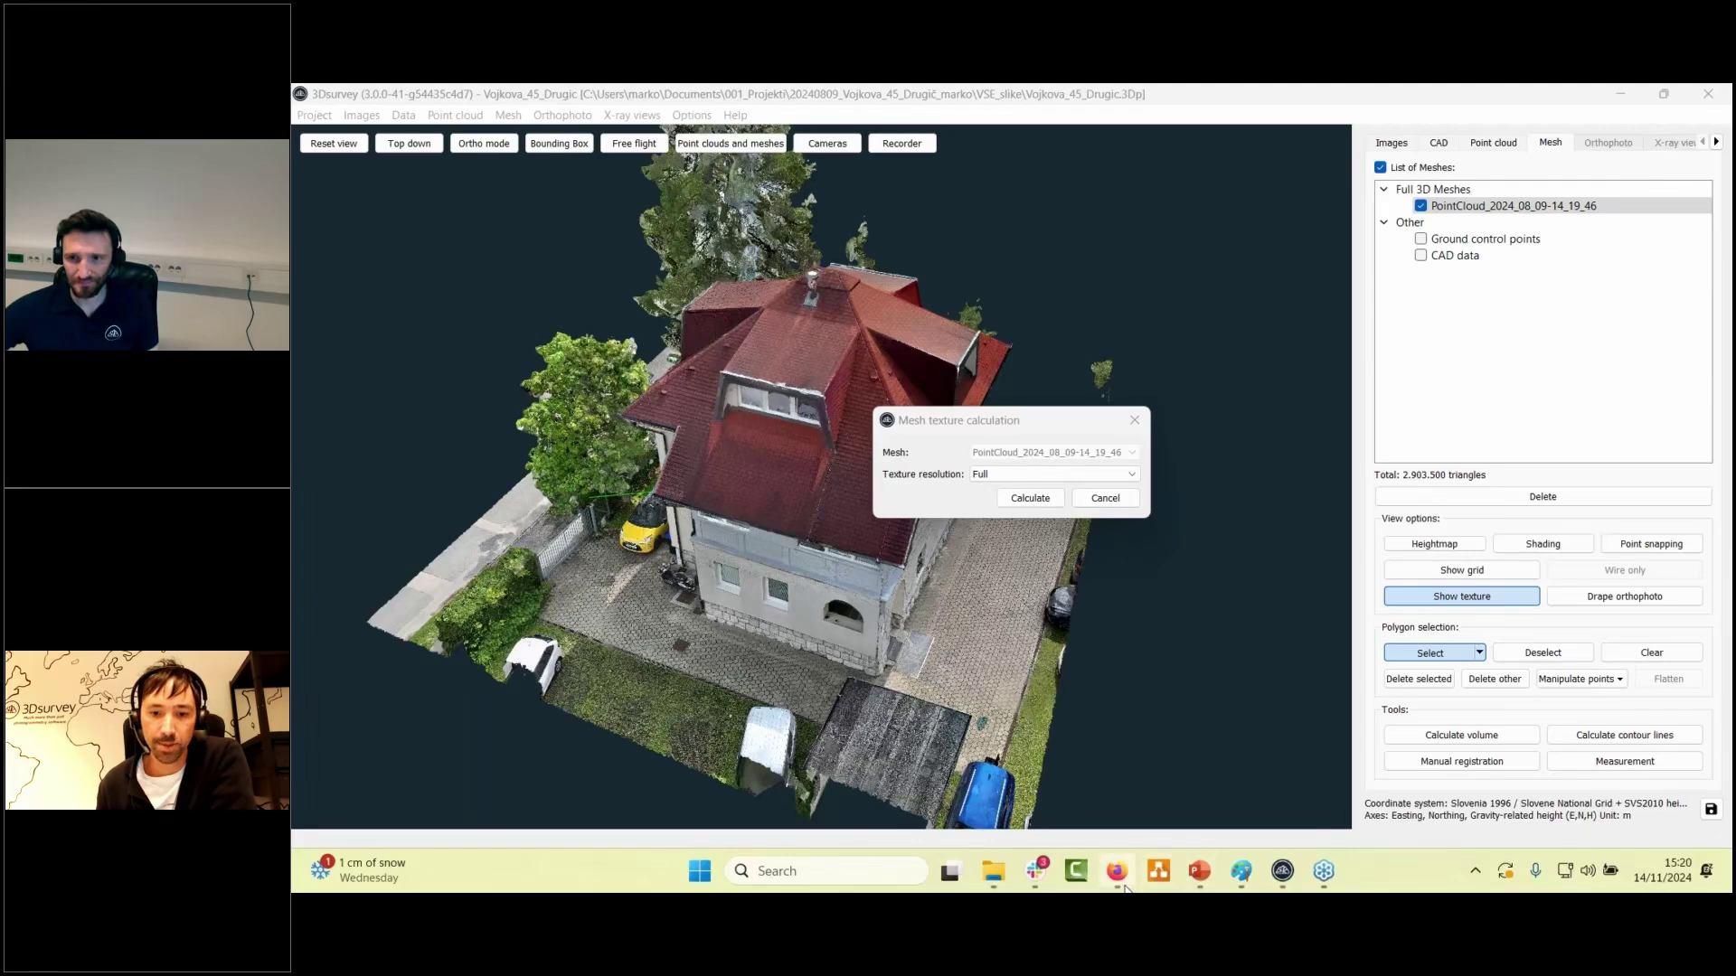
mouse_move(1119, 874)
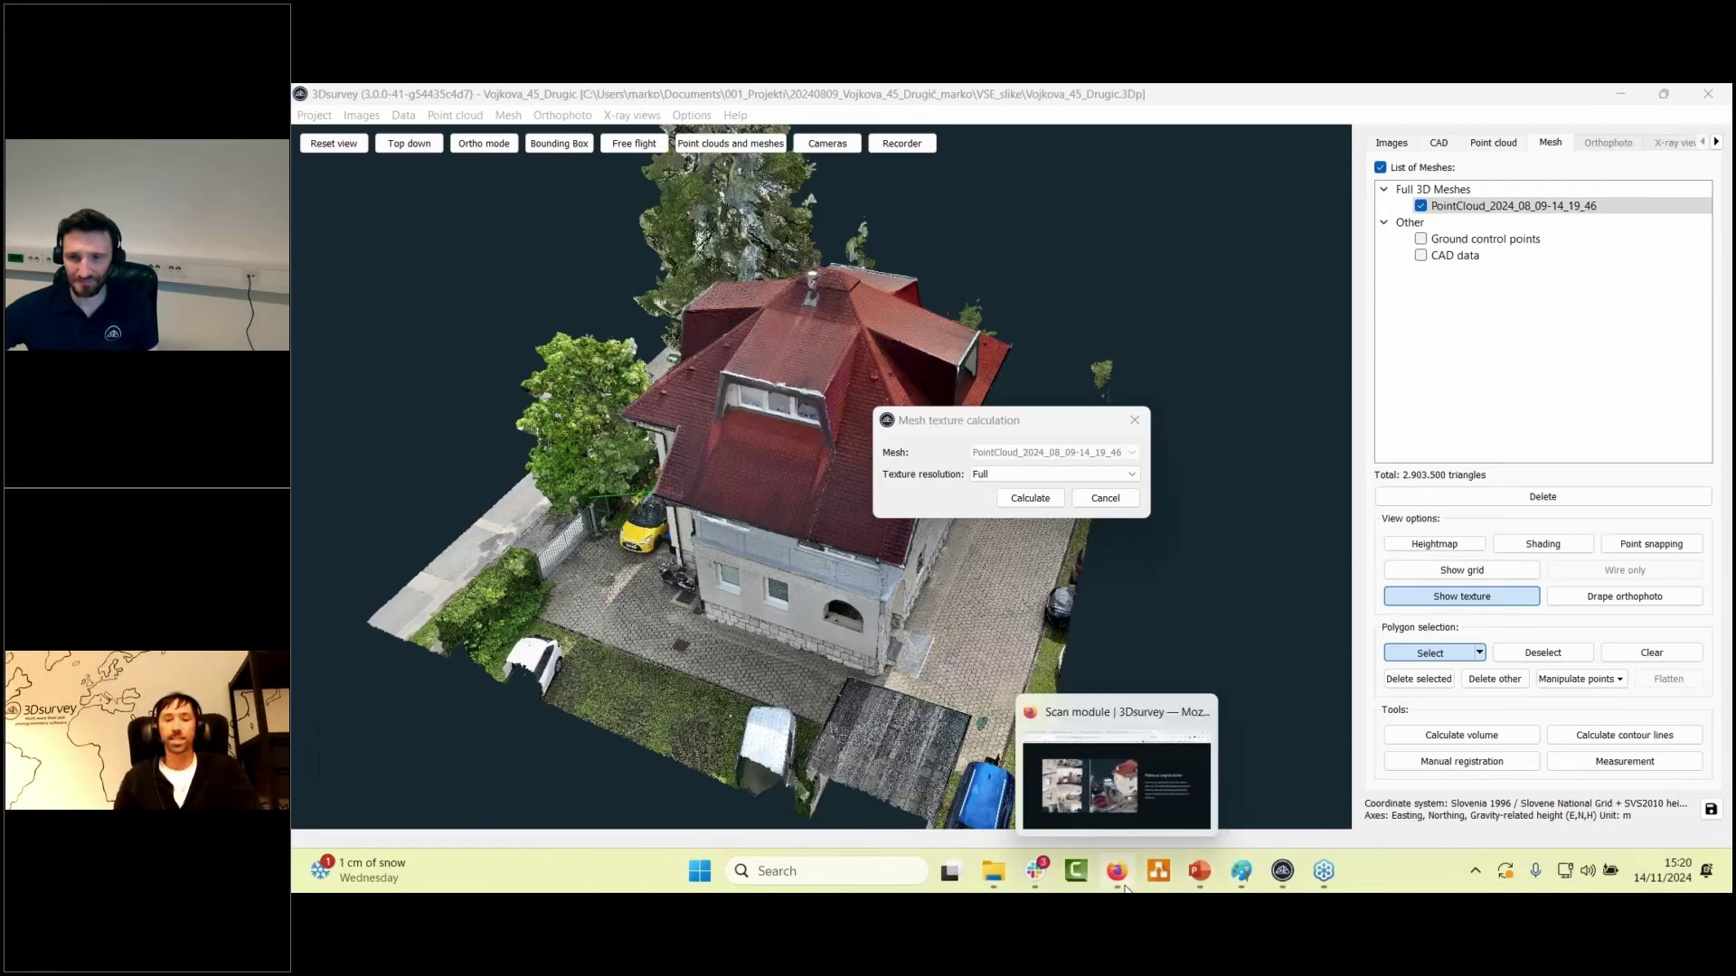